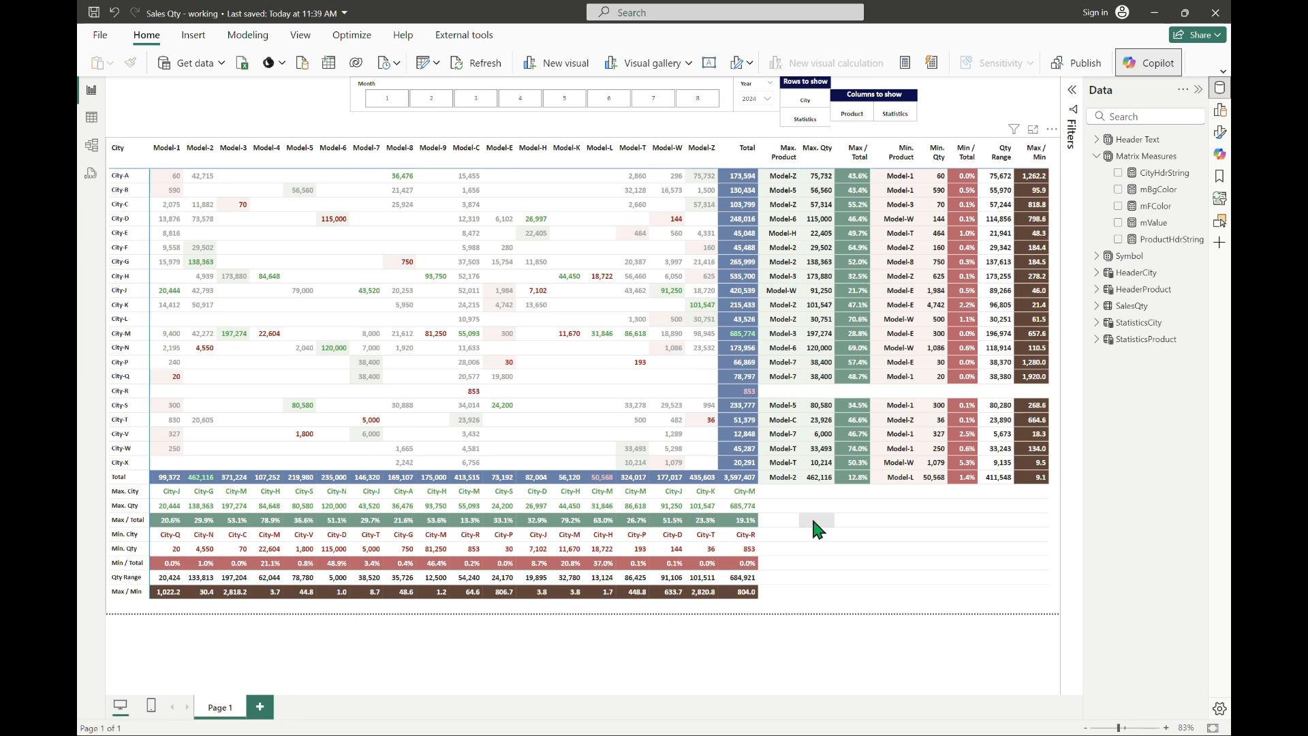
Review the mValue measure's full DAX formula, then leave it without changes.
left_click(1153, 225)
left_click(1072, 91)
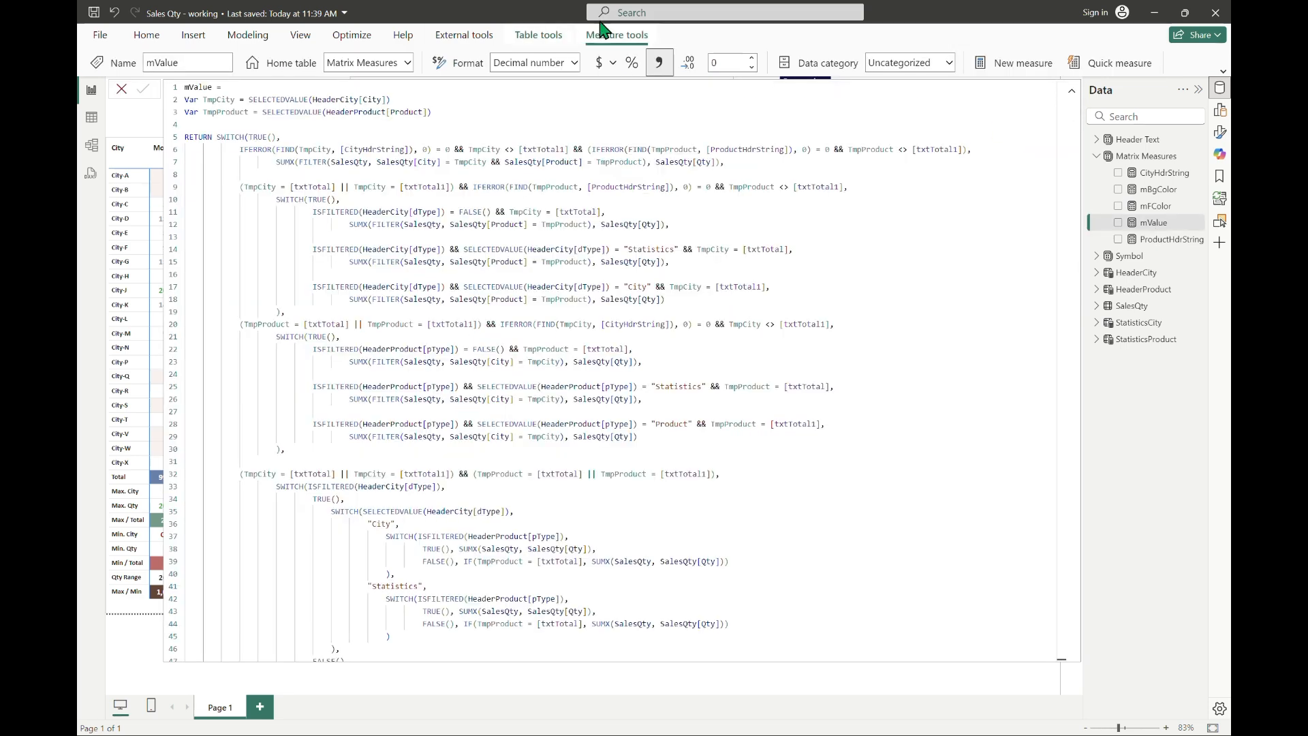
left_click(1071, 91)
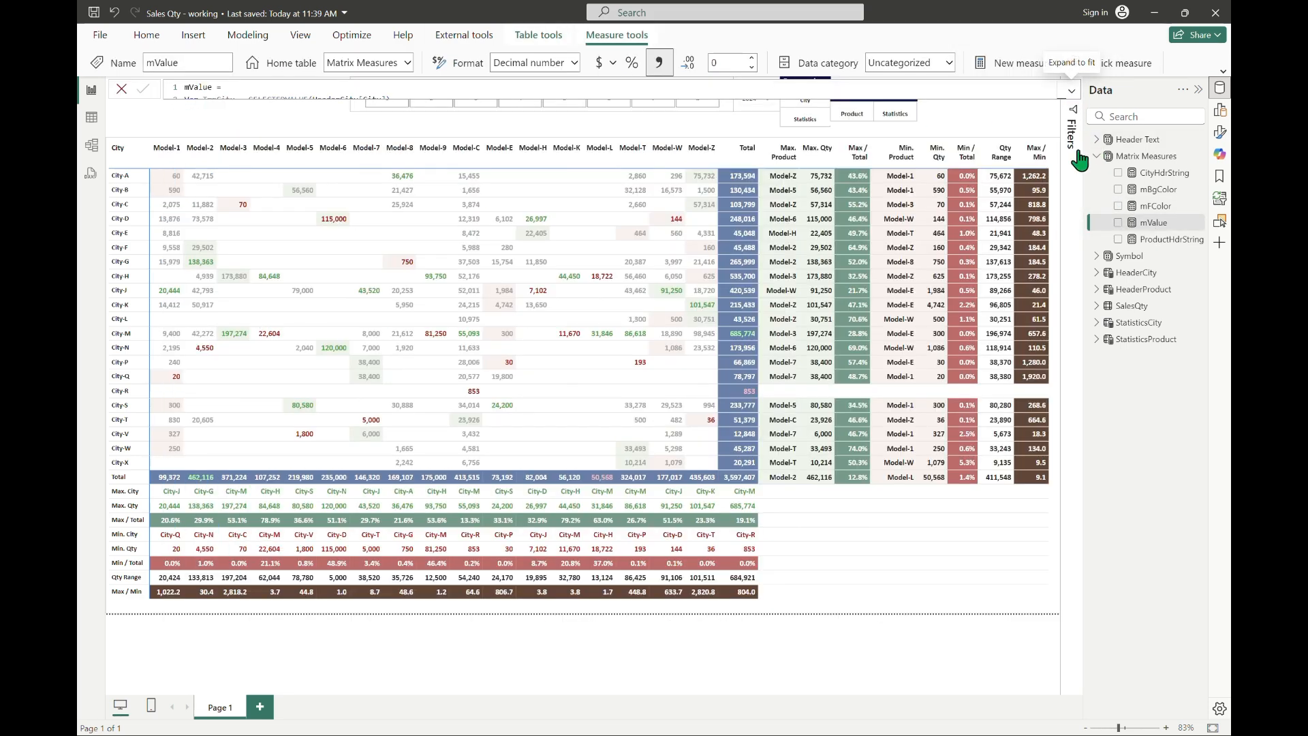
left_click(674, 113)
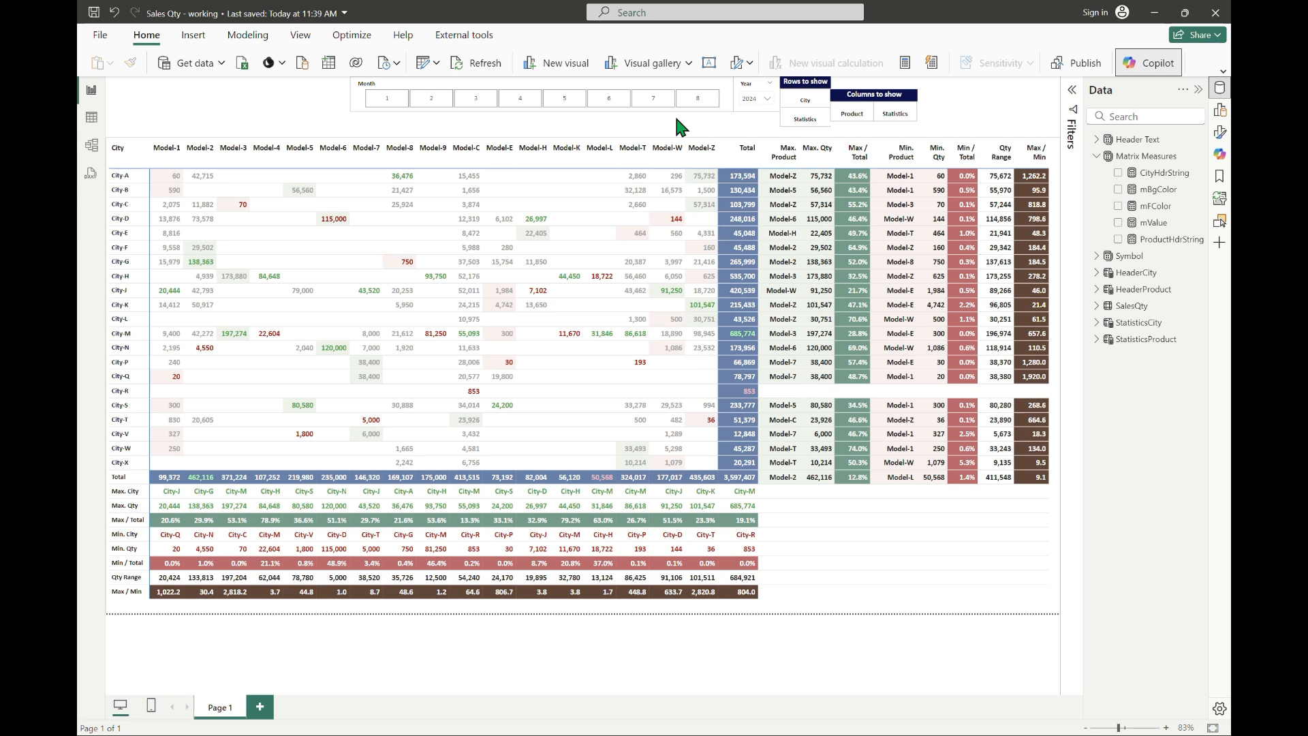
Preview the matrix with only the Statistics columns shown, then clear the Columns to show selection.
left_click(852, 116)
left_click(896, 115)
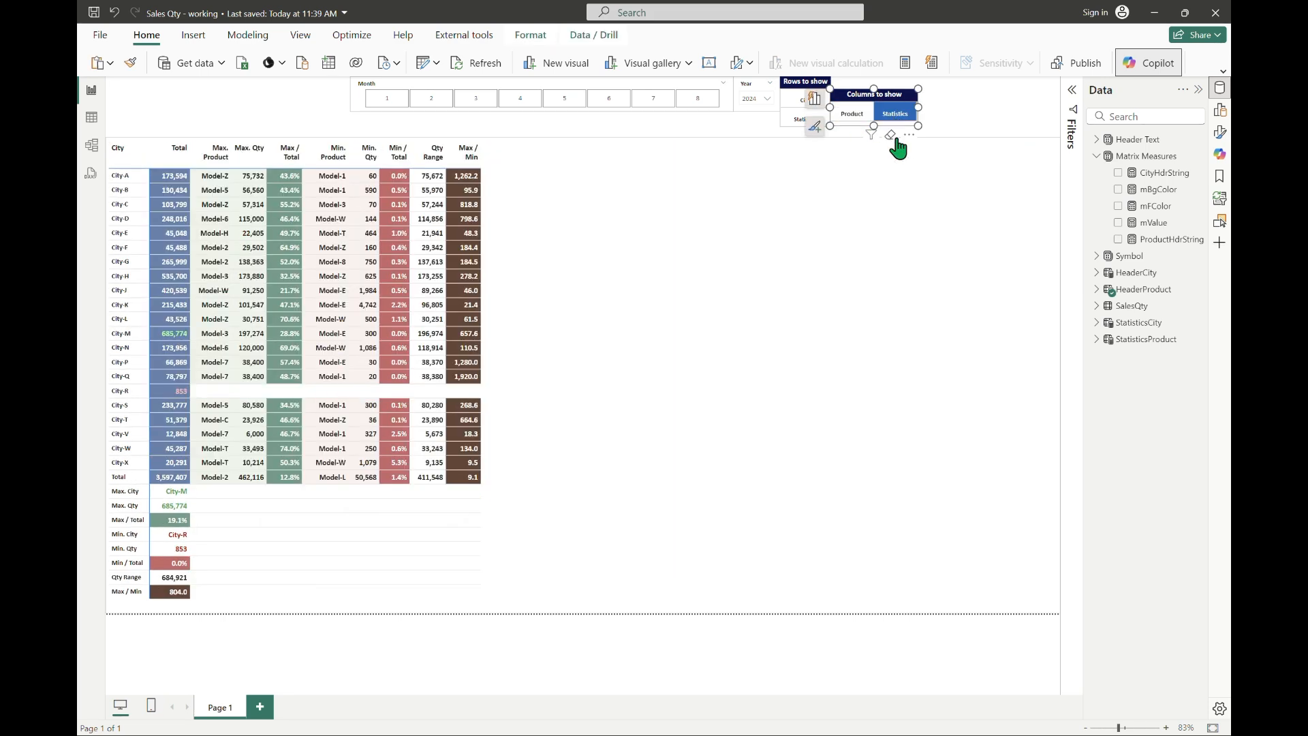
left_click(889, 117)
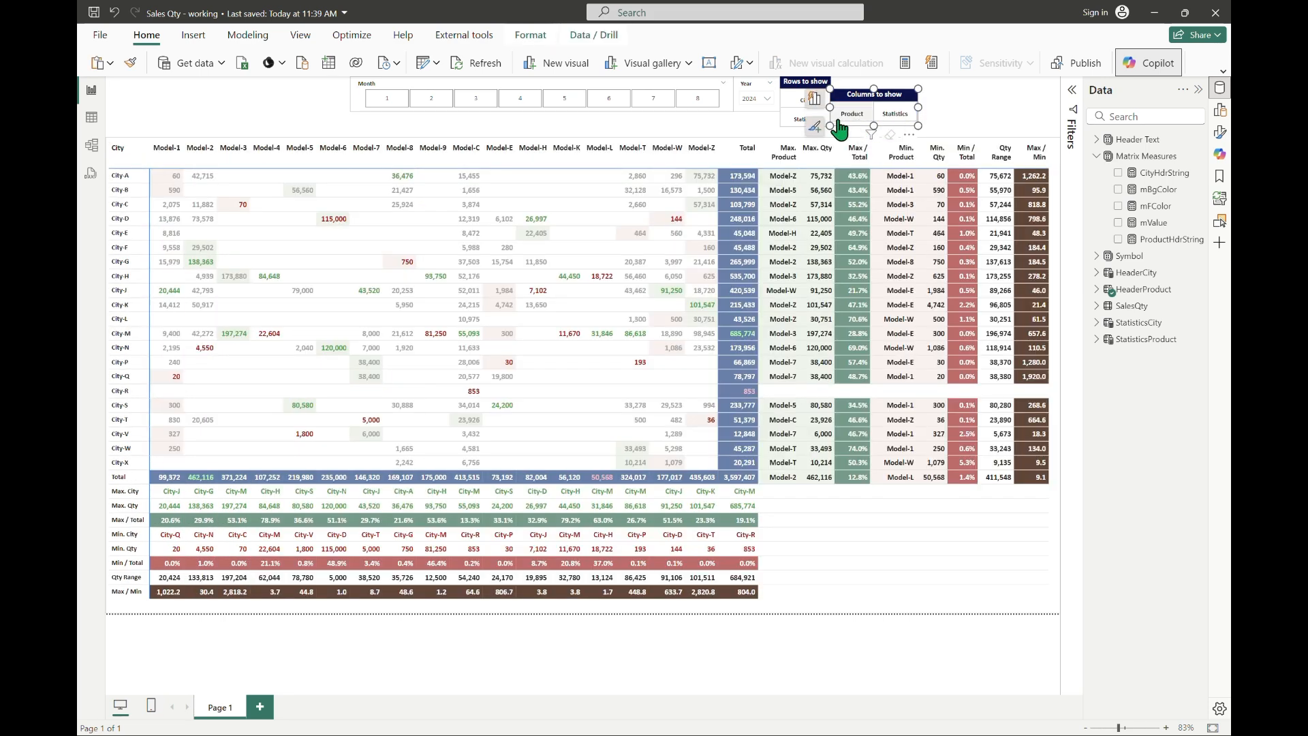
left_click(940, 105)
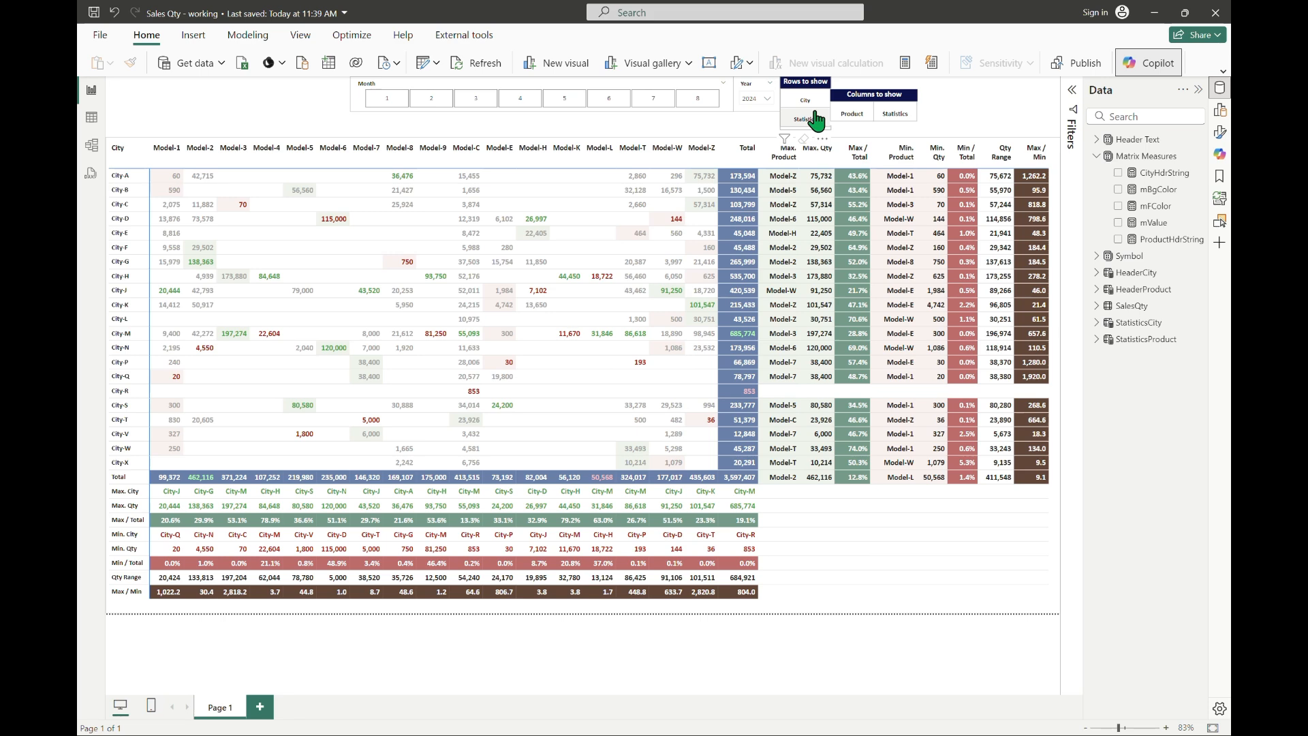
In mValue, below TmpProduct, declare variable TmpString as an IF testing ISFILTERED(HeaderCity[dType]) = FALSE().
left_click(1158, 223)
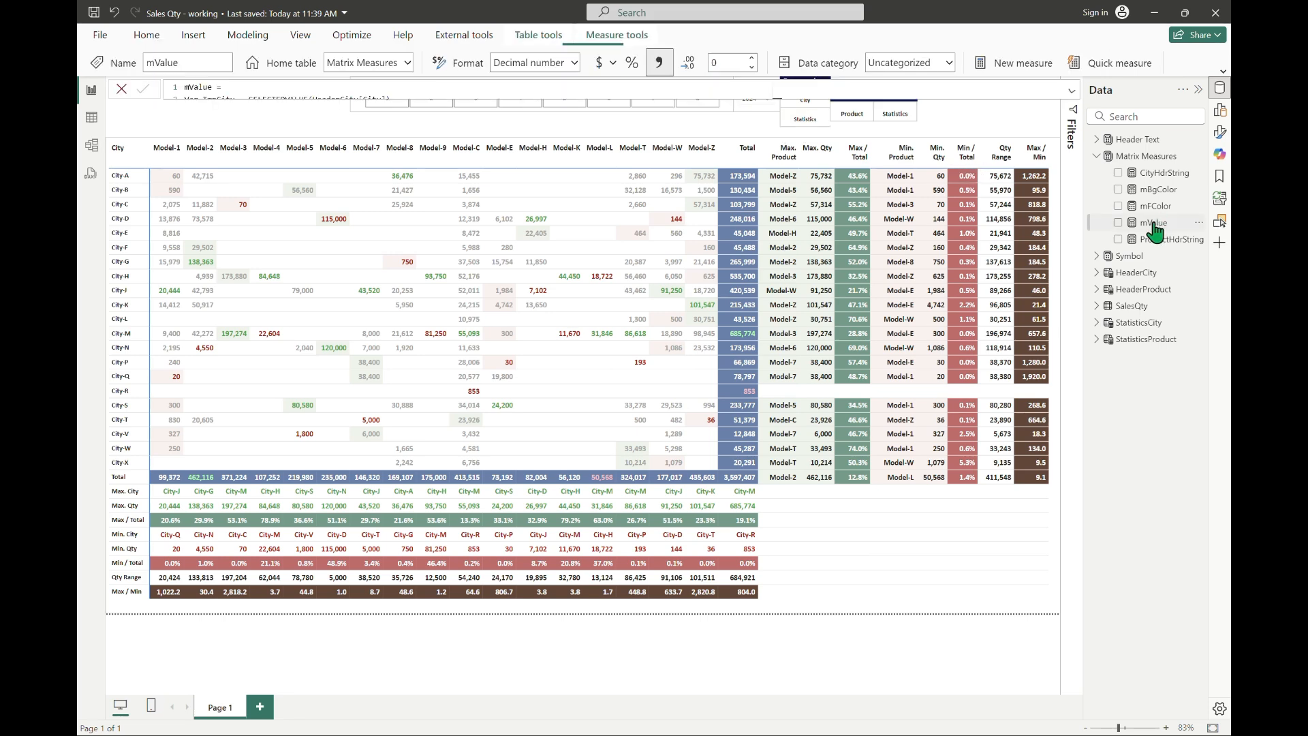
left_click(1072, 93)
left_click(590, 114)
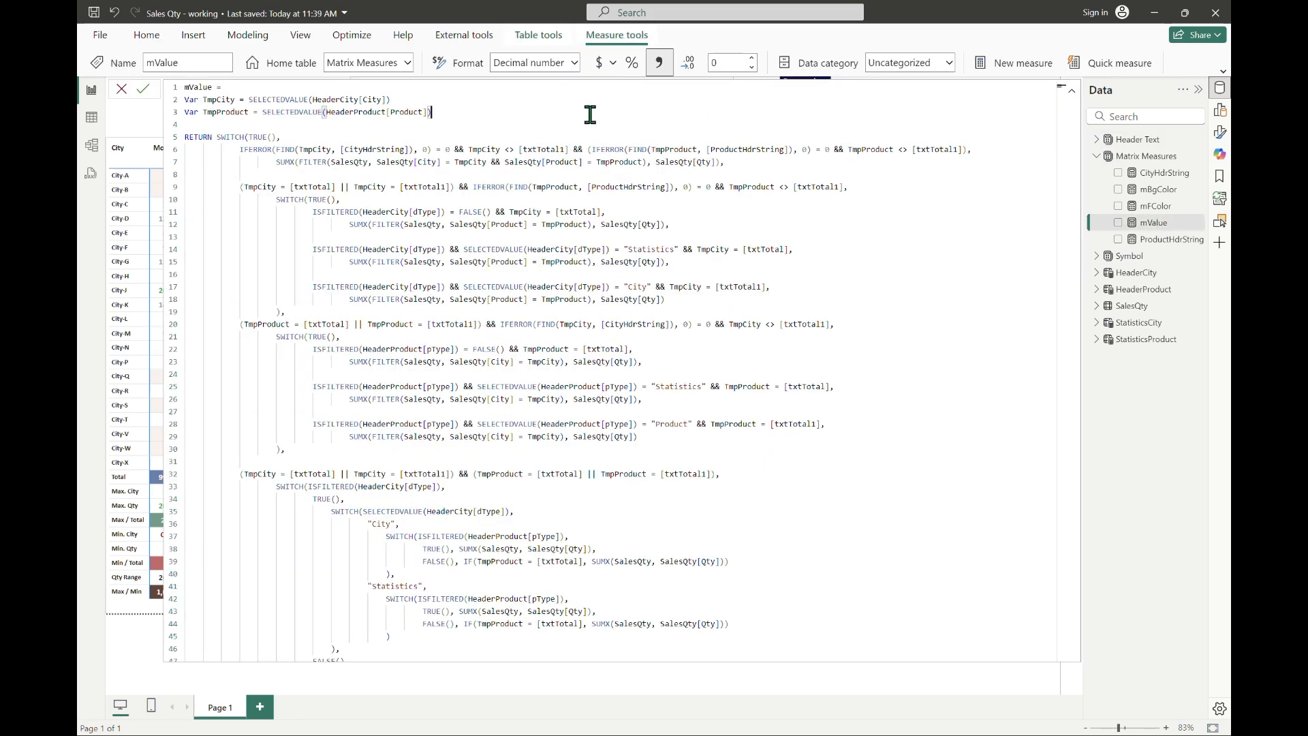
key("Return")
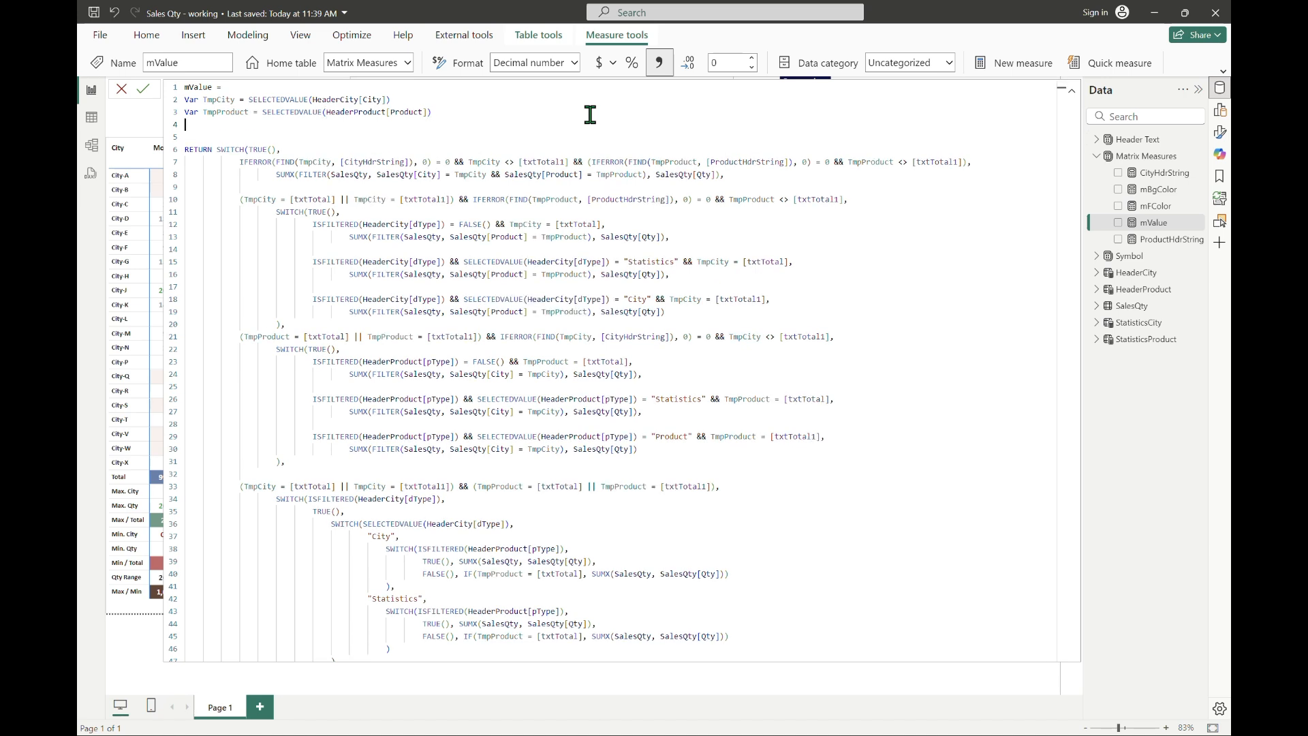
type("Var TmpString = IF(")
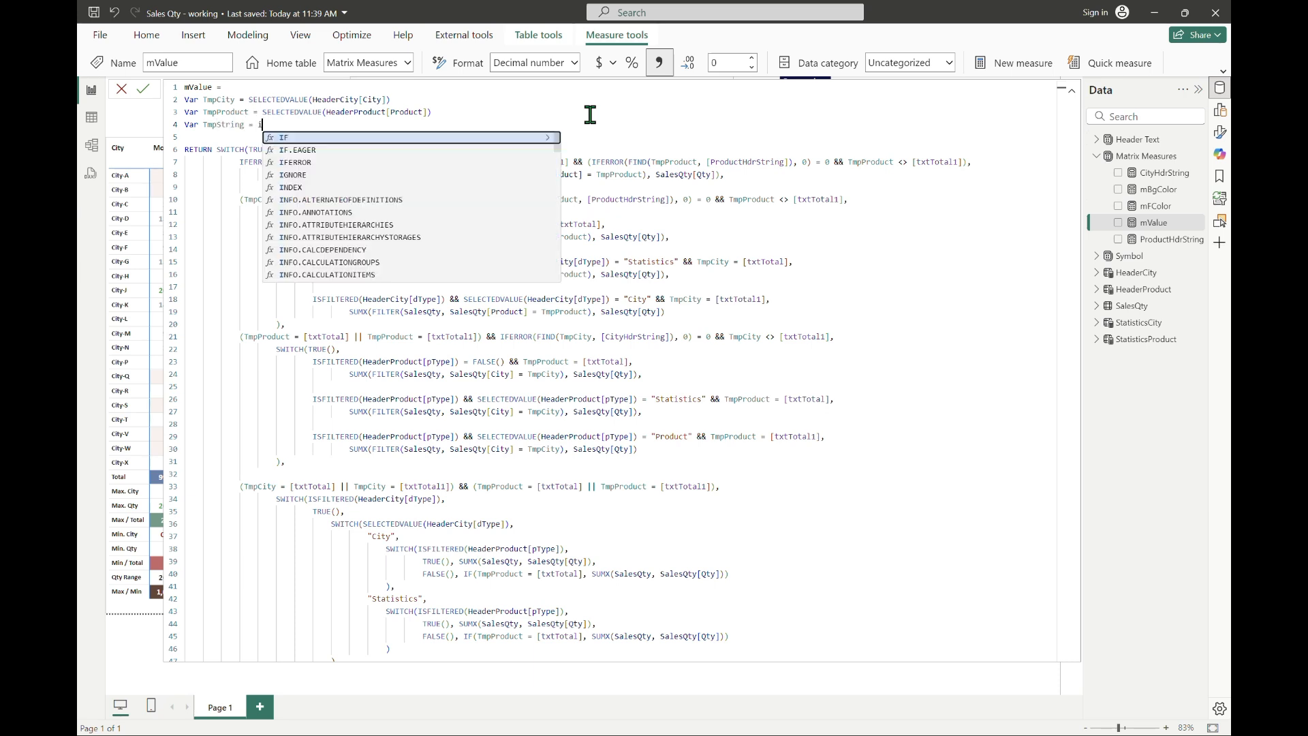
type("ISFILTERED(dtype")
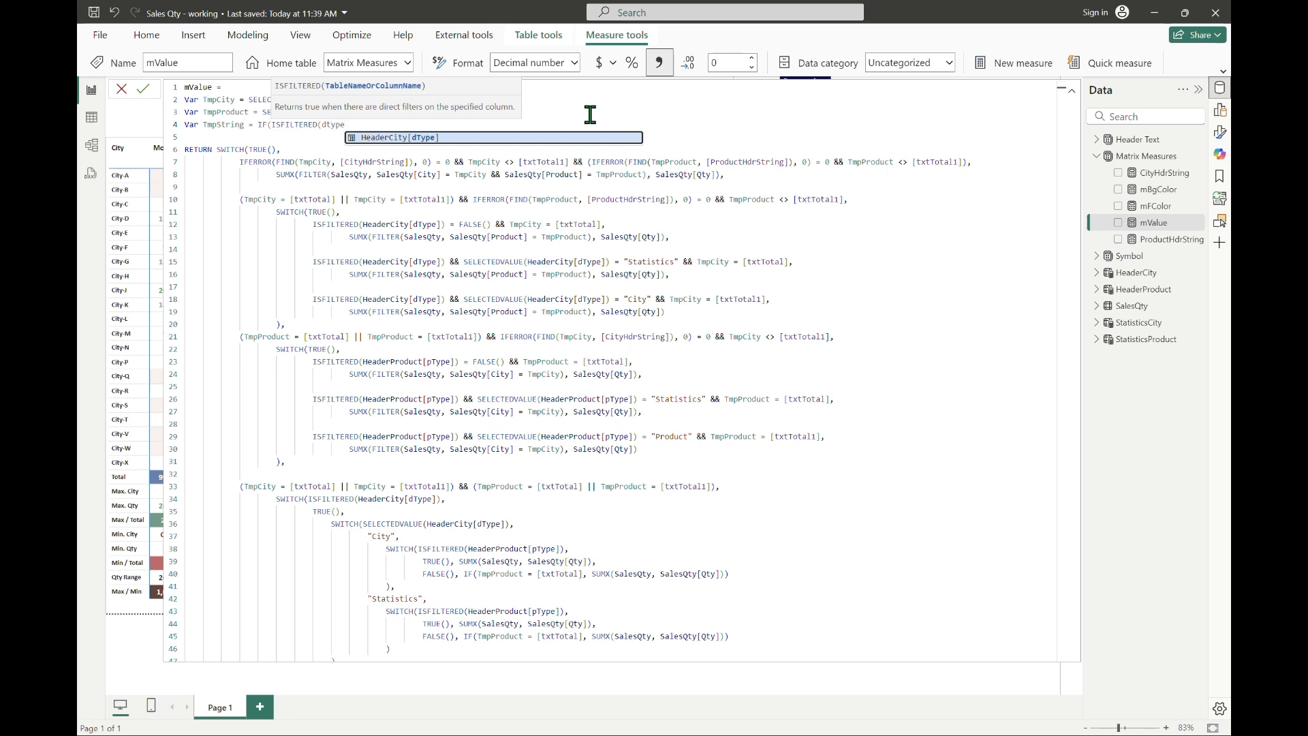
key("Tab")
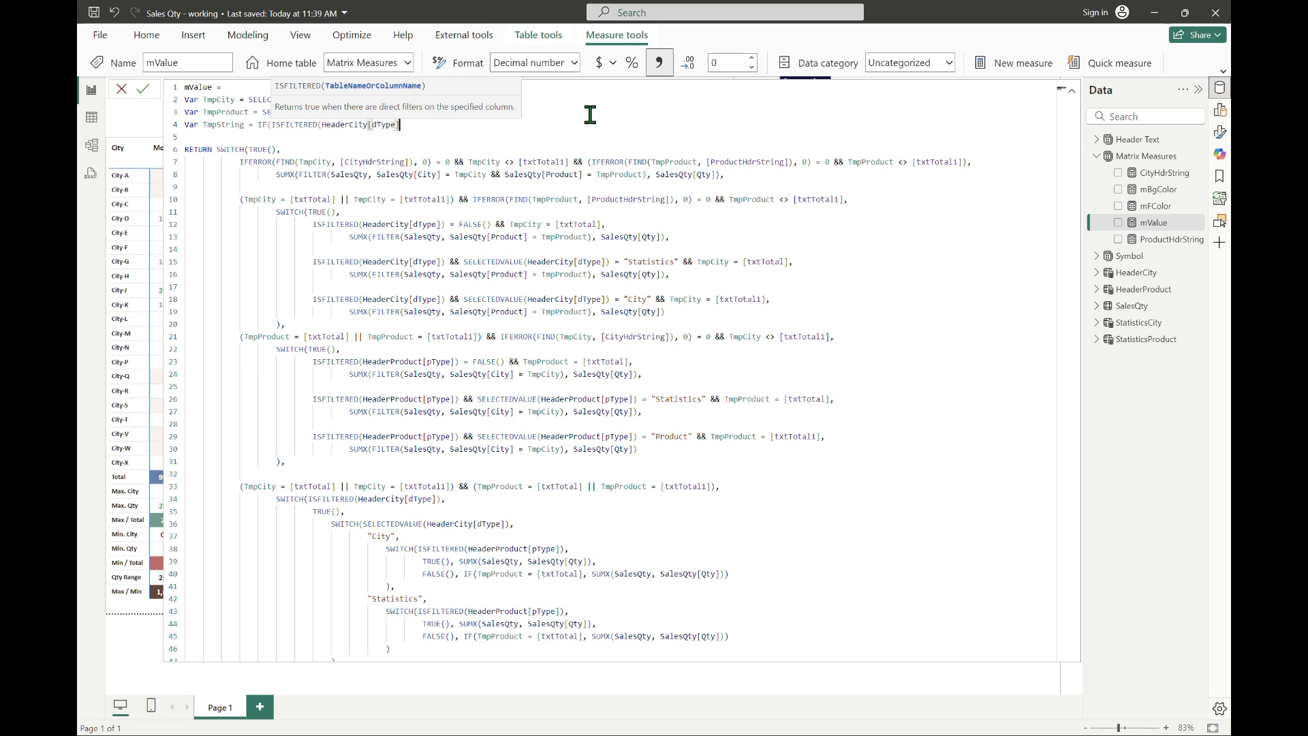
type(") = FALSE()")
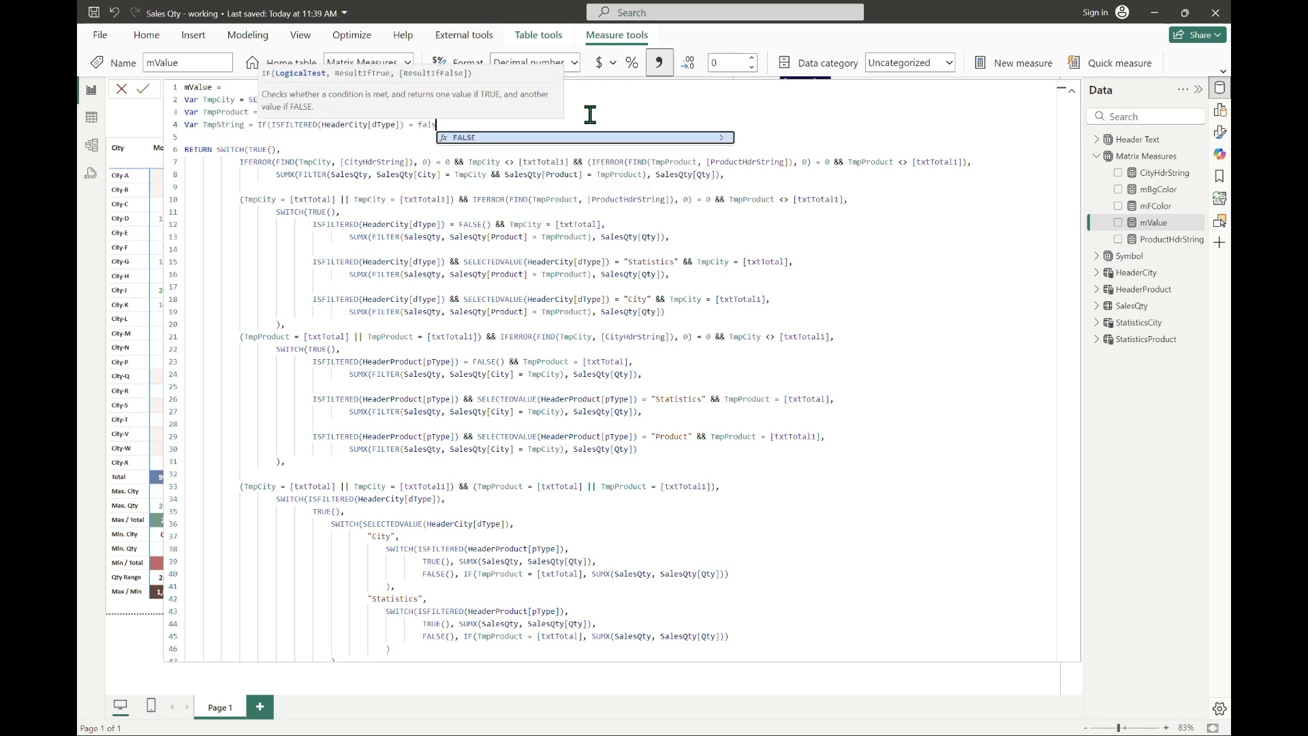
Complete TmpString's IF with && ISFILTERED(HeaderProduct[pType]) = FALSE(), returning a single-space string " ".
type(" && isfiltere")
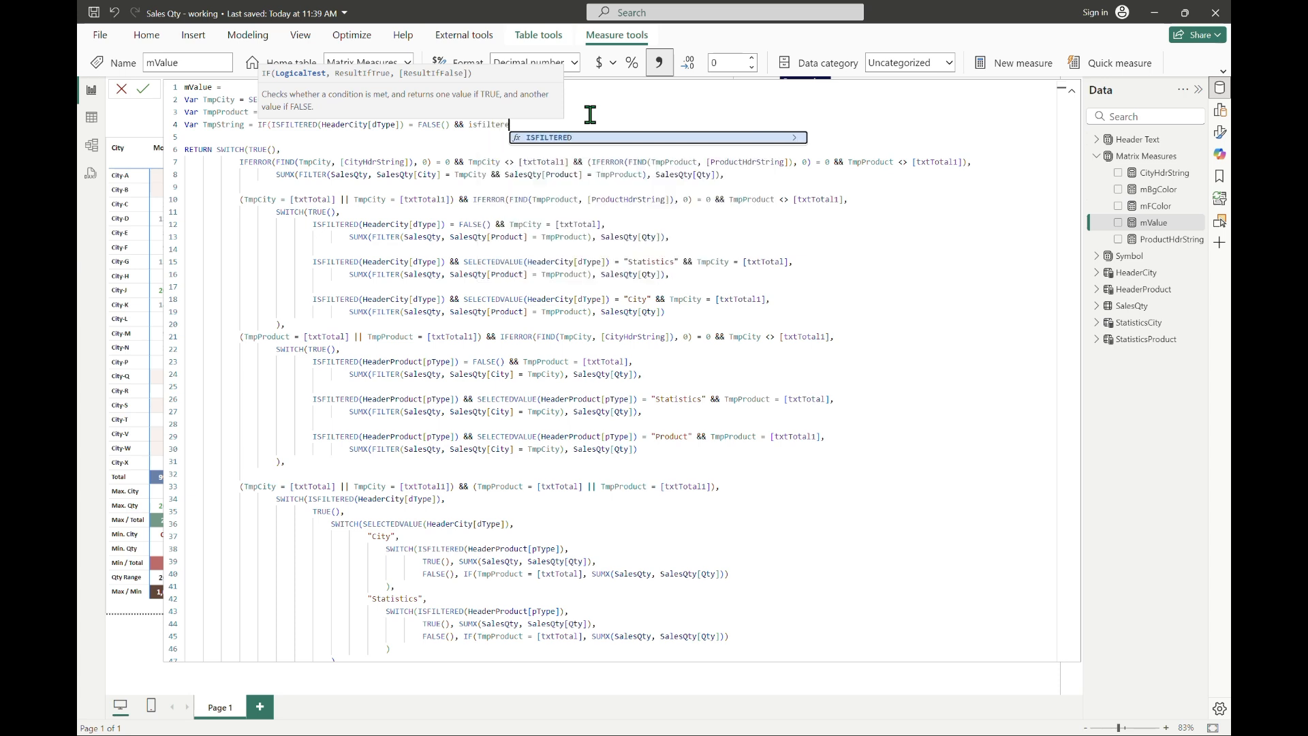
key("Tab")
type("(header")
key("Tab")
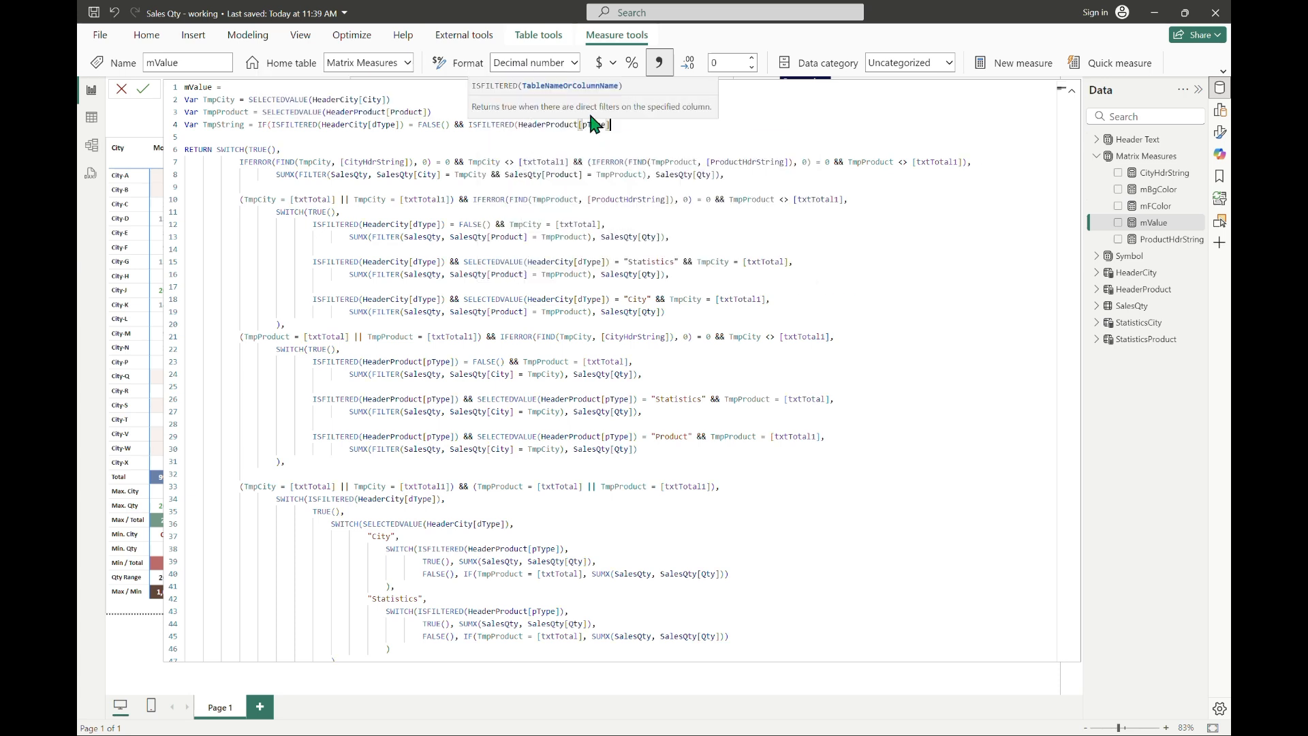
type(") = fa")
key("Tab")
type(")")
type(",")
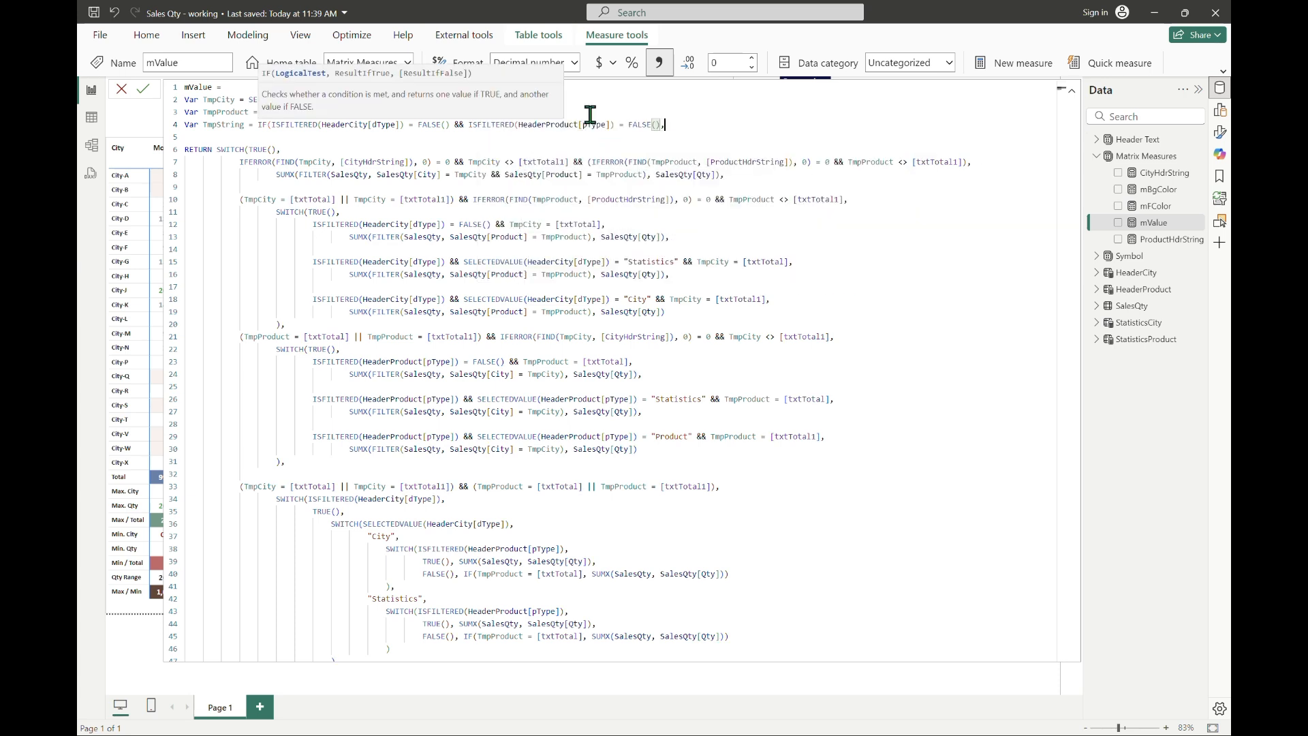
type(" \" \")")
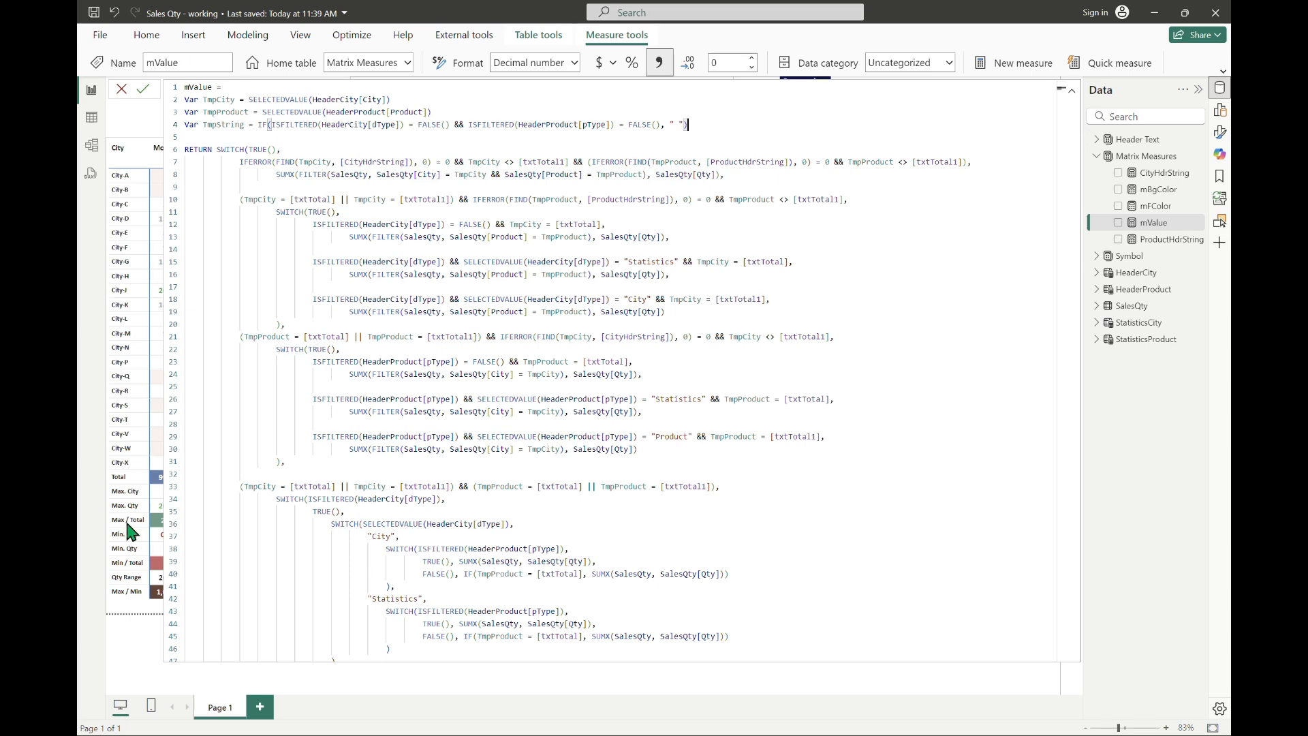
Make room for another SWITCH branch after the "Product" result in mValue's TmpCity = [txtMaxDivTotal] block, adding a comma and new lines.
scroll(511, 514, "down", 10)
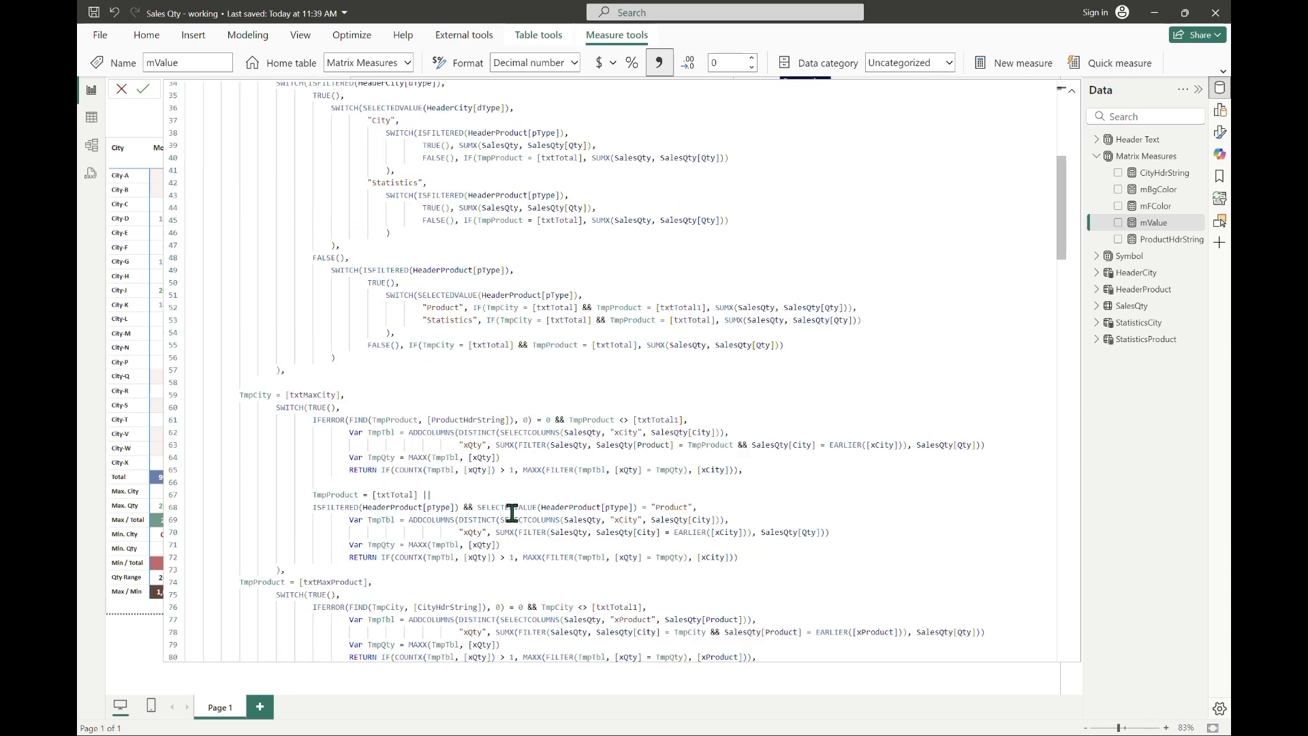
scroll(396, 419, "down", 11)
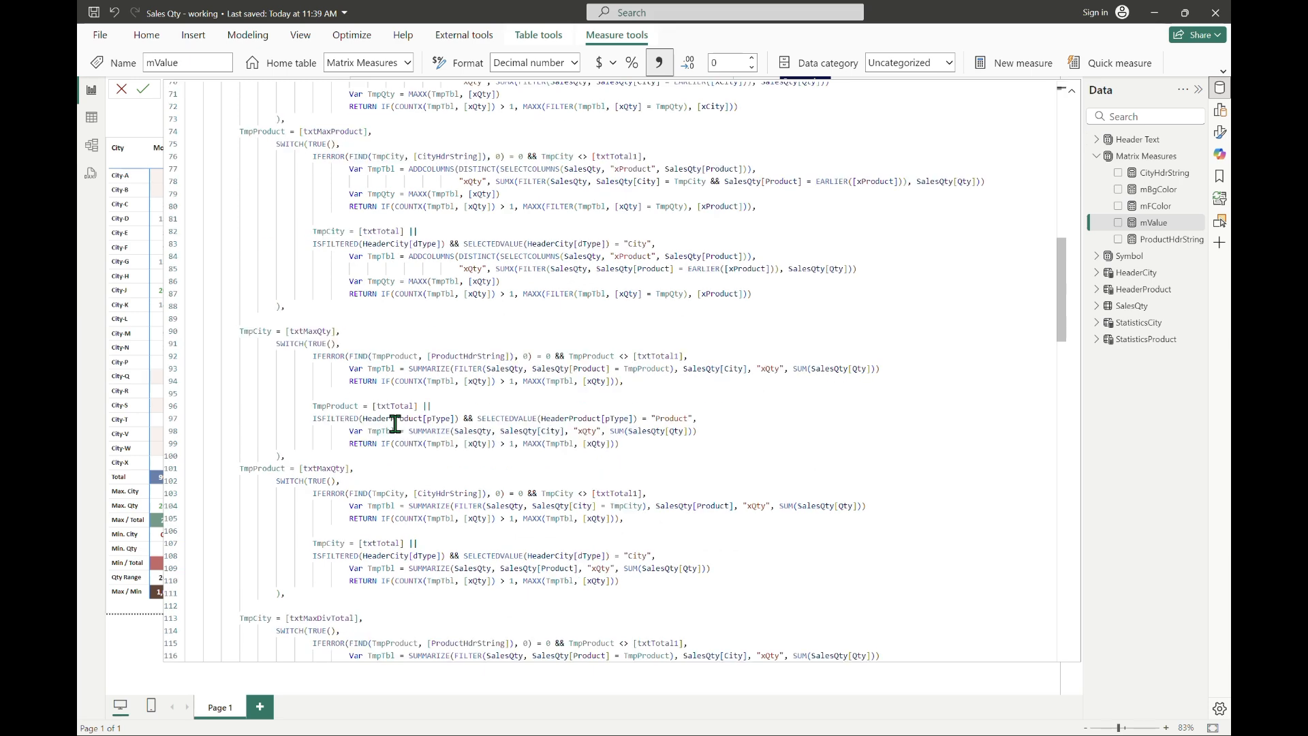
scroll(305, 345, "down", 4)
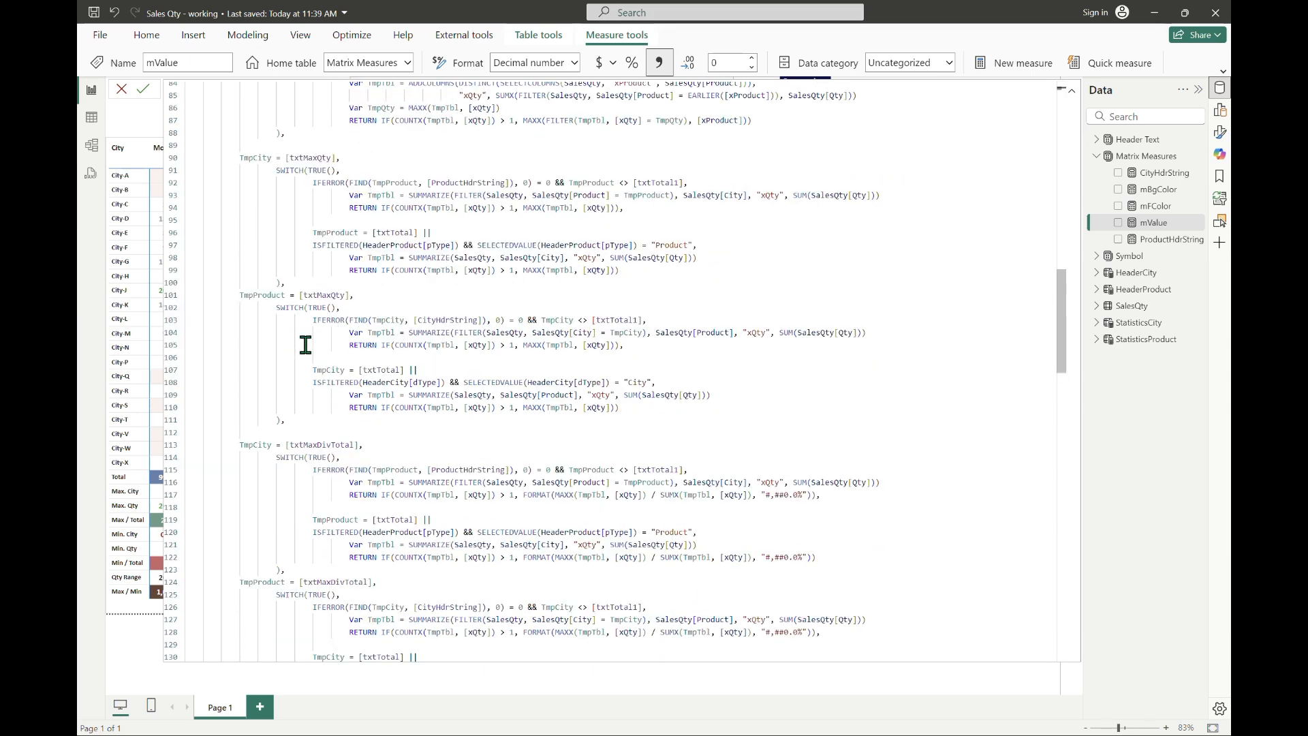
scroll(305, 345, "down", 2)
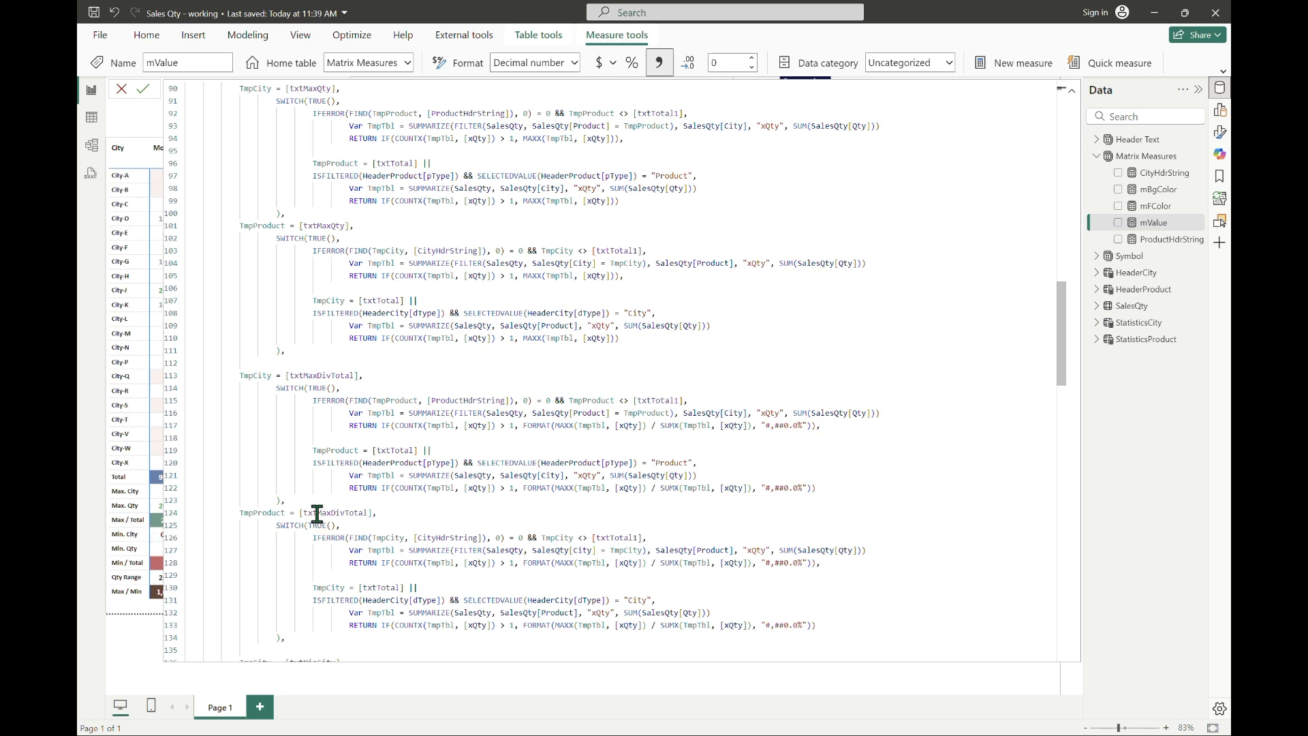
left_click(843, 486)
type(",")
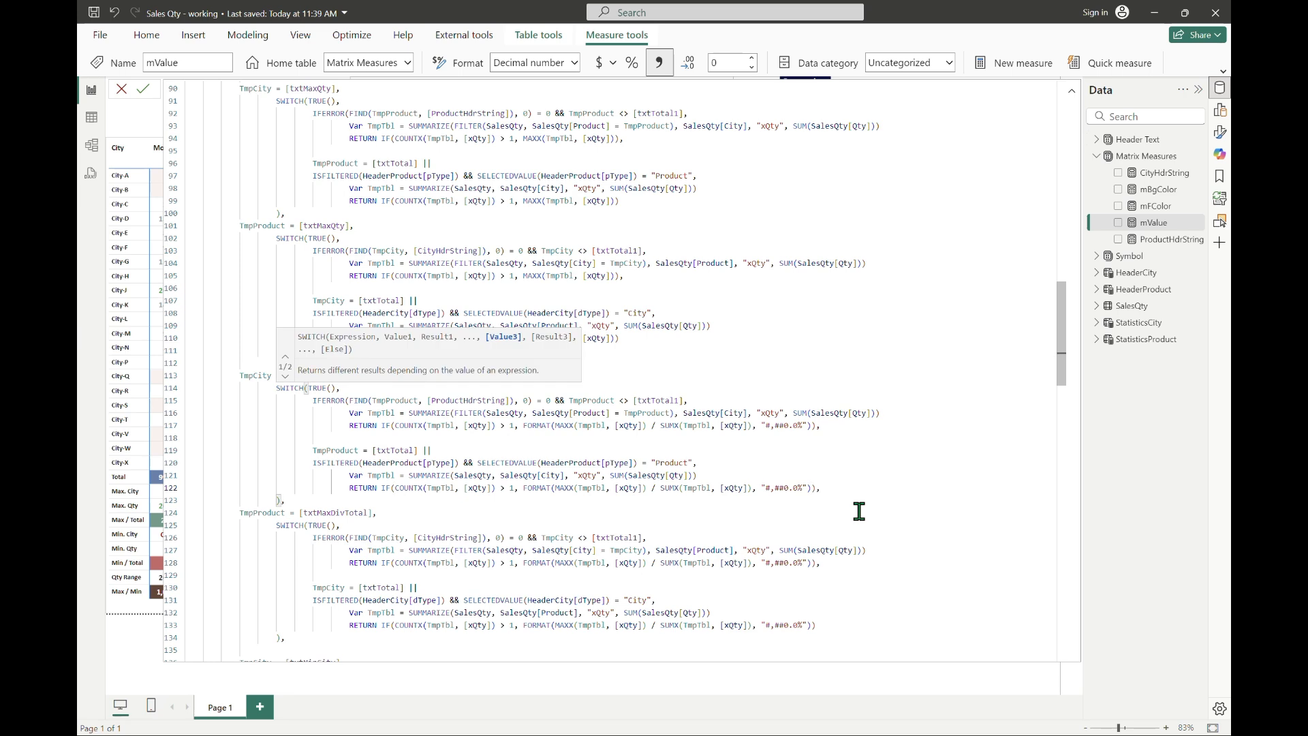
key("Return")
key("Return")
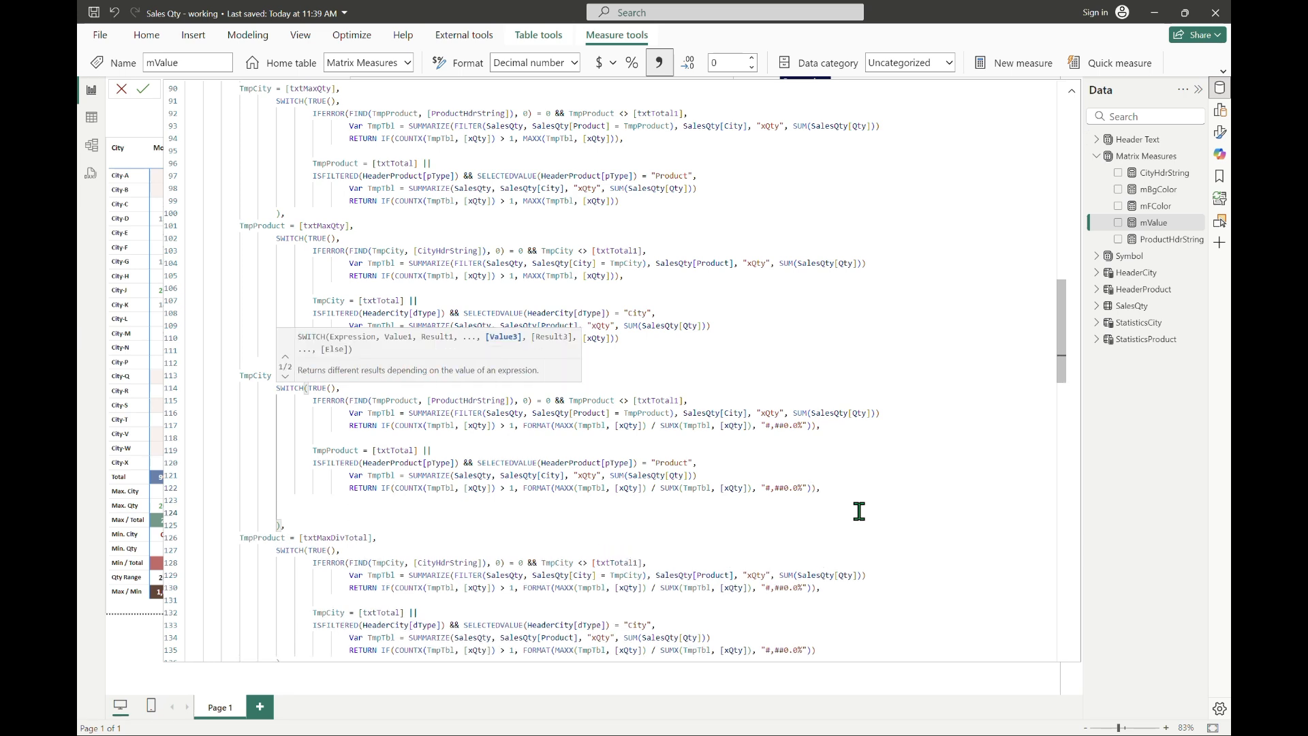
Begin the new branch's condition with TmpProduct = [txtMaxProduct] ||, consulting the matrix for the statistics columns.
type("TmpProduct =")
left_click(1071, 91)
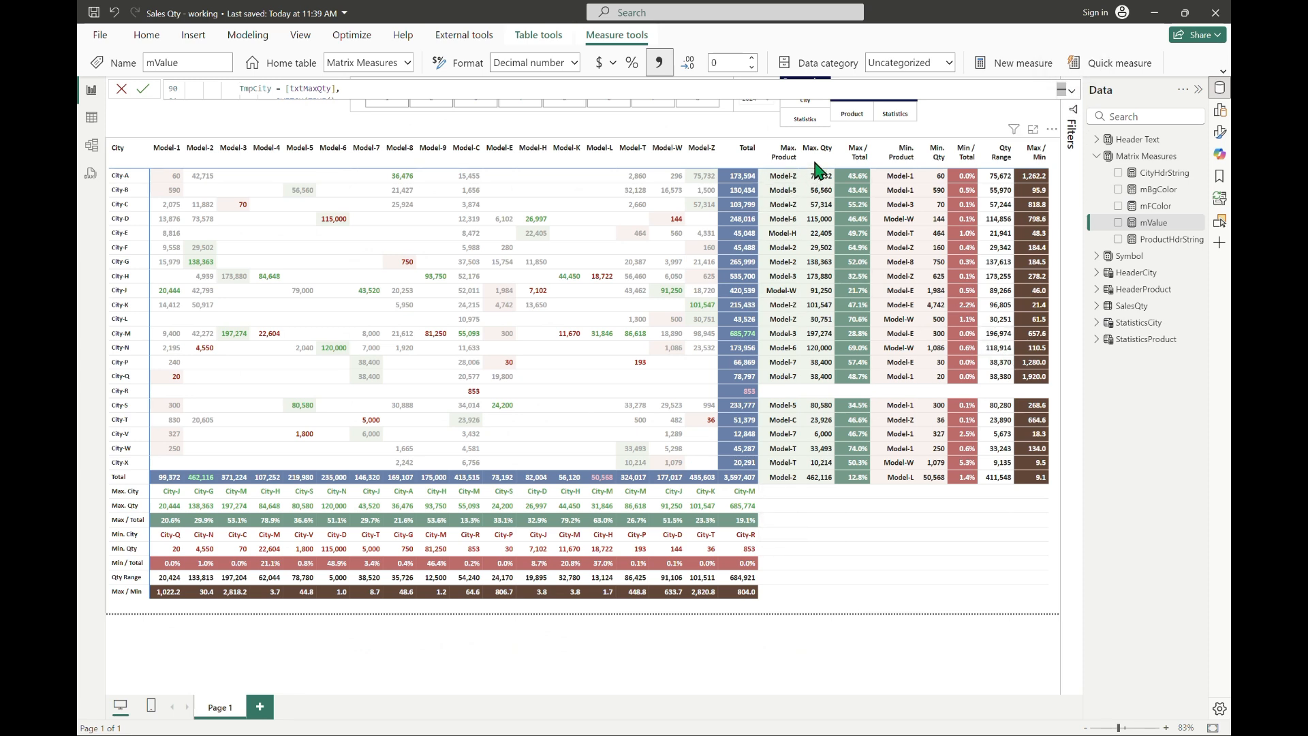
left_click(1069, 96)
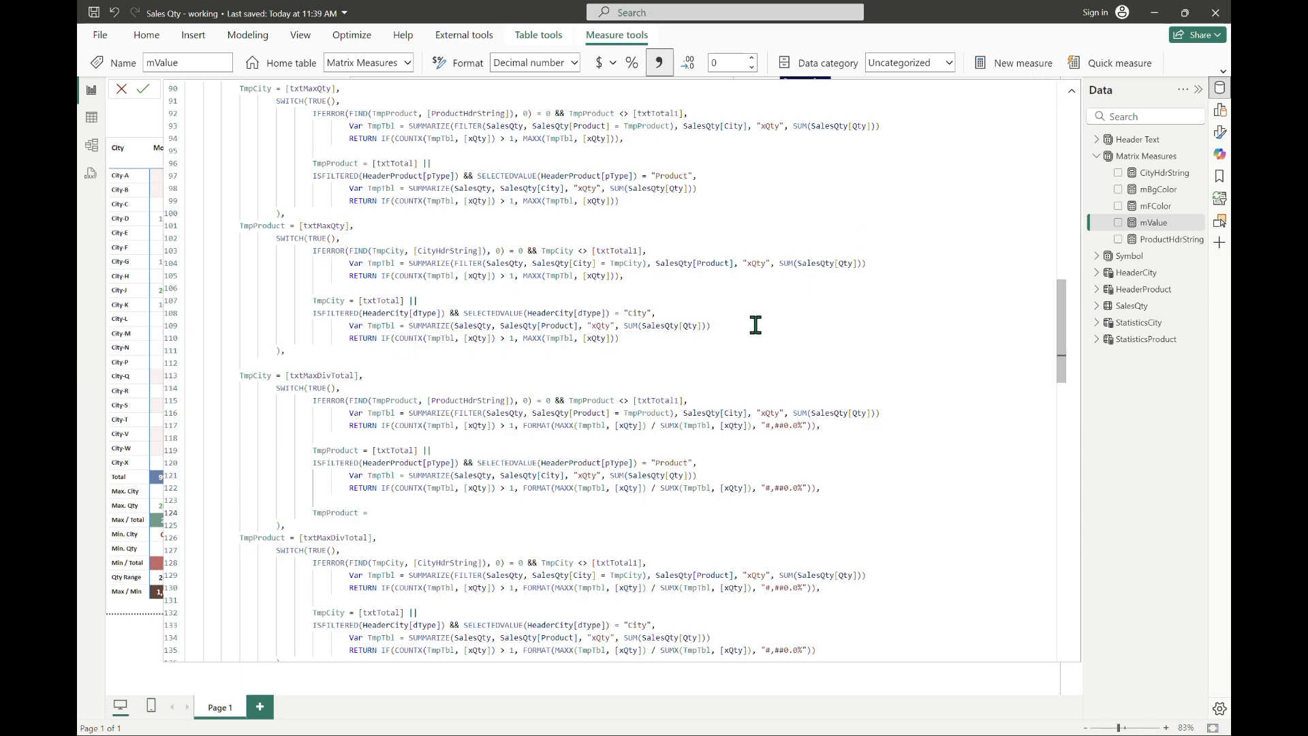
type("txtmax")
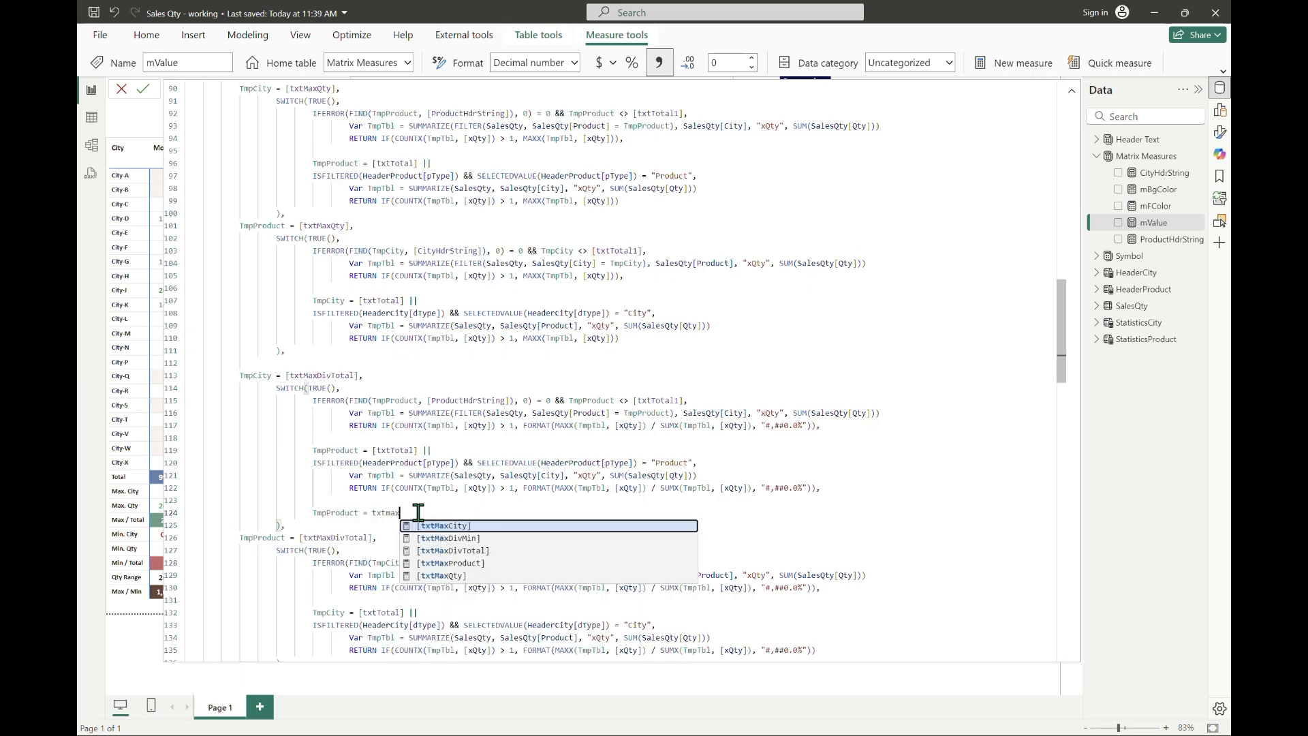
key("Down")
key("Down")
key("Down")
key("Tab")
type("|| ")
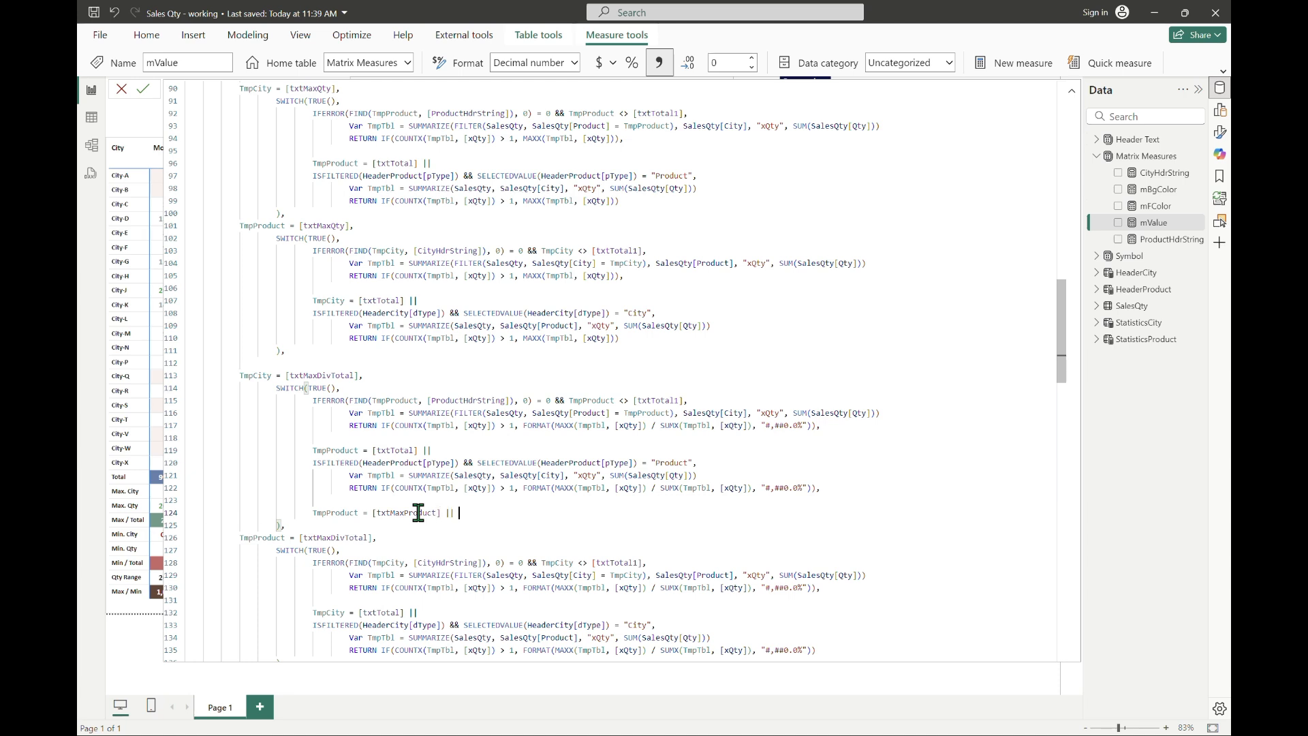
Extend the condition with TmpProduct = [txtMaxQty] || TmpProduct = [txtMaxDivTotal], return TmpString, and commit the mValue measure.
type("TmpProduct = txtmaxqty")
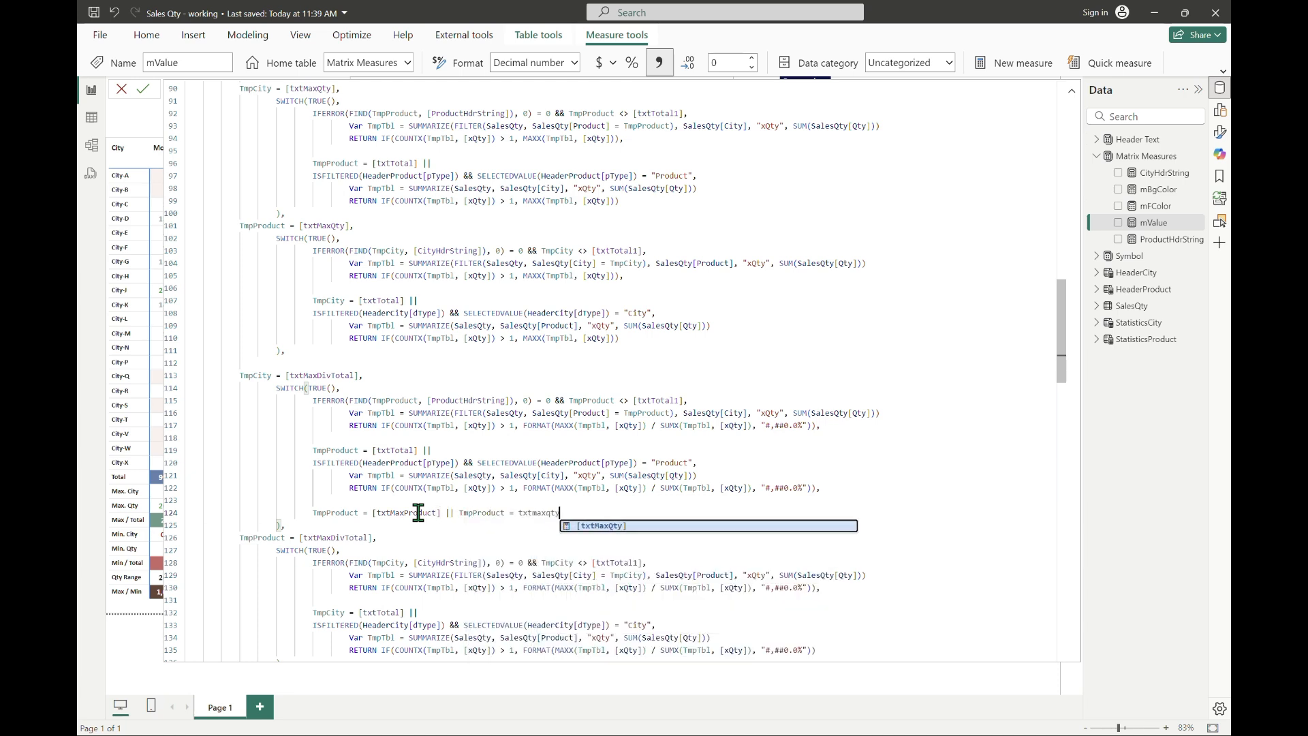
key("Tab")
type("|| TmpProduct ")
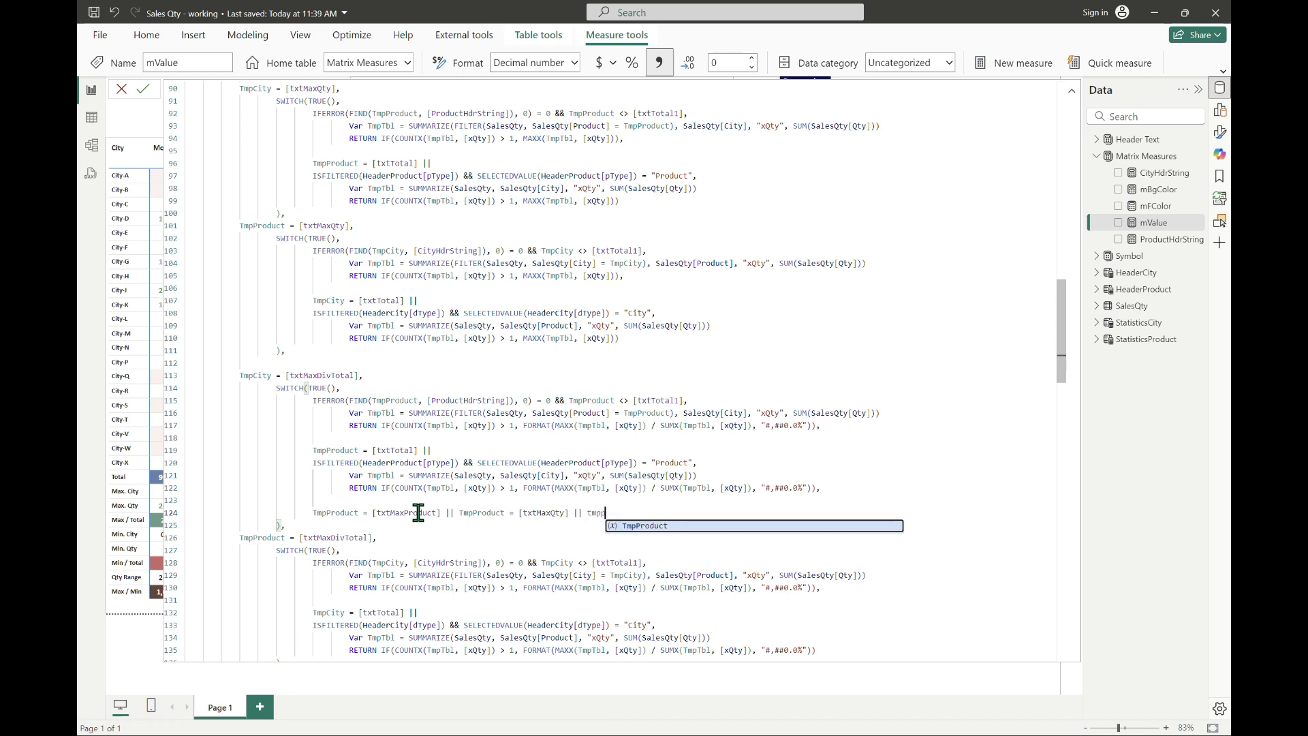
type("= txtmaxd")
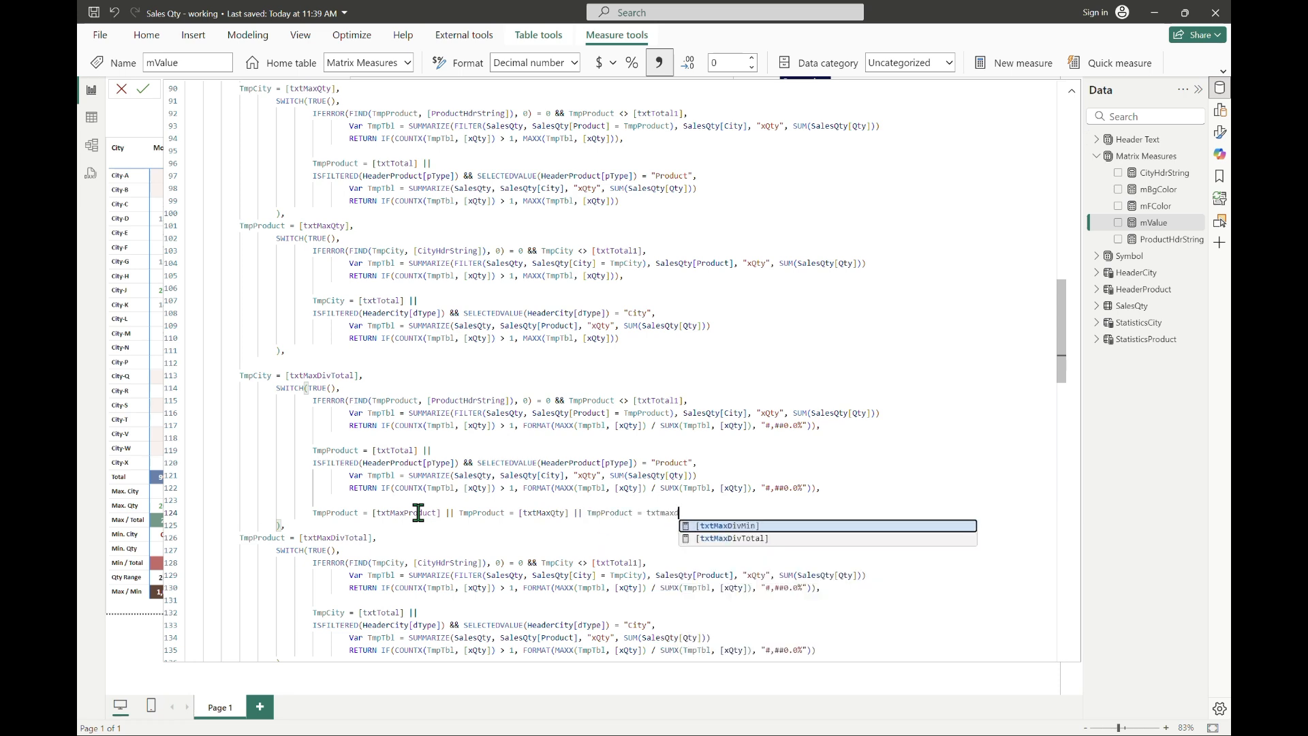
key("Down")
key("Tab")
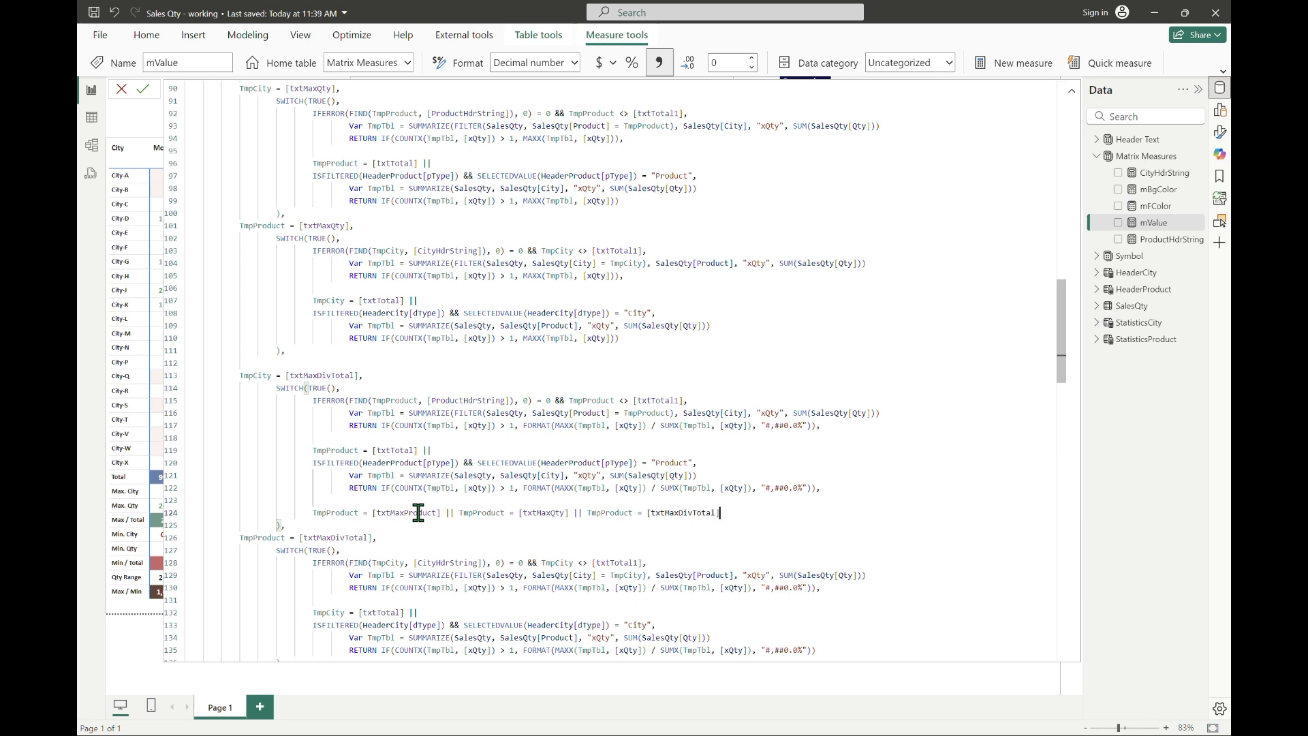
type(", TmpString")
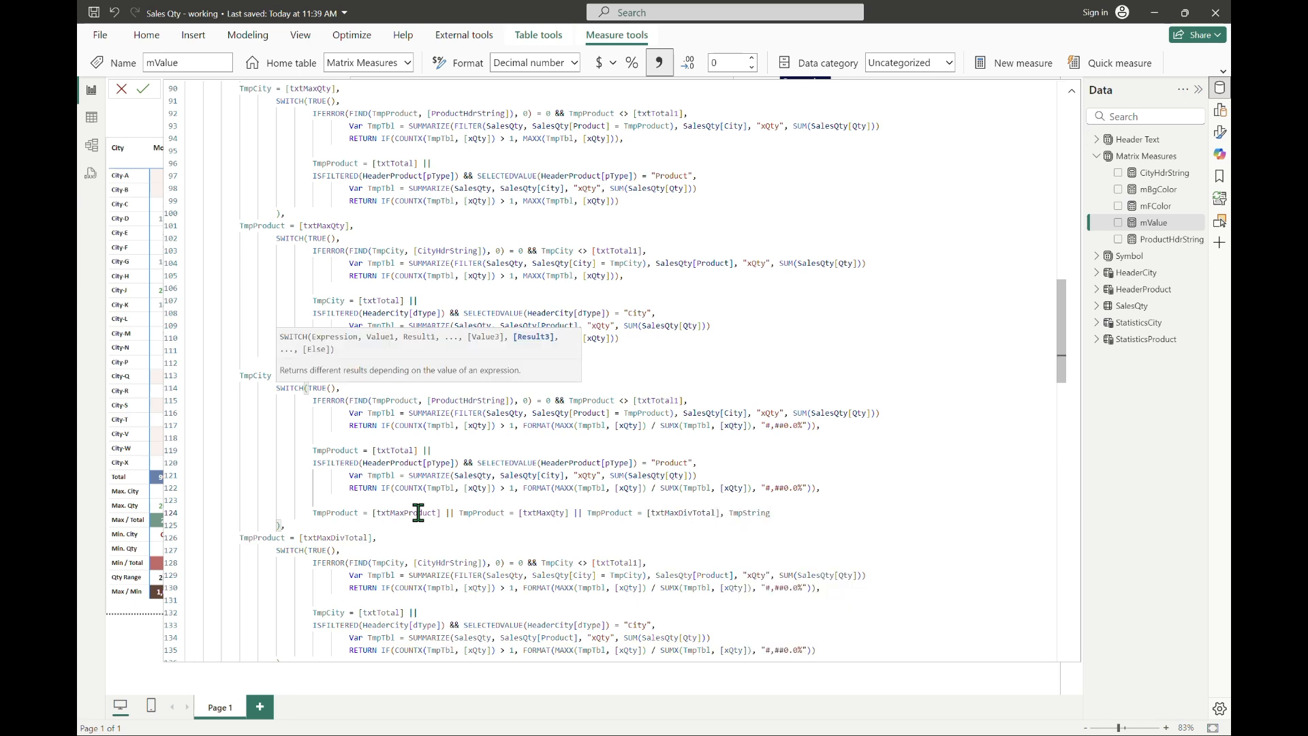
key("Return")
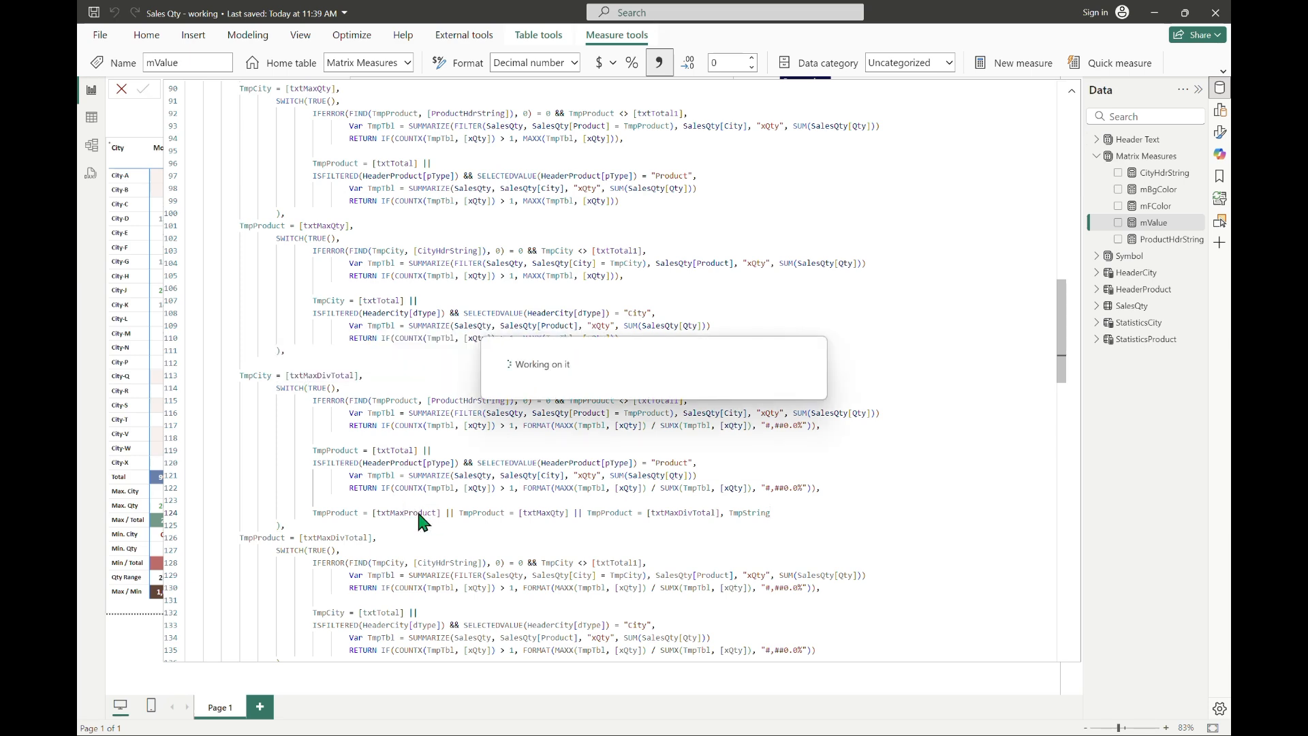
Check the matrix, then return to the TmpString definition near the start of the mValue formula.
left_click(1072, 91)
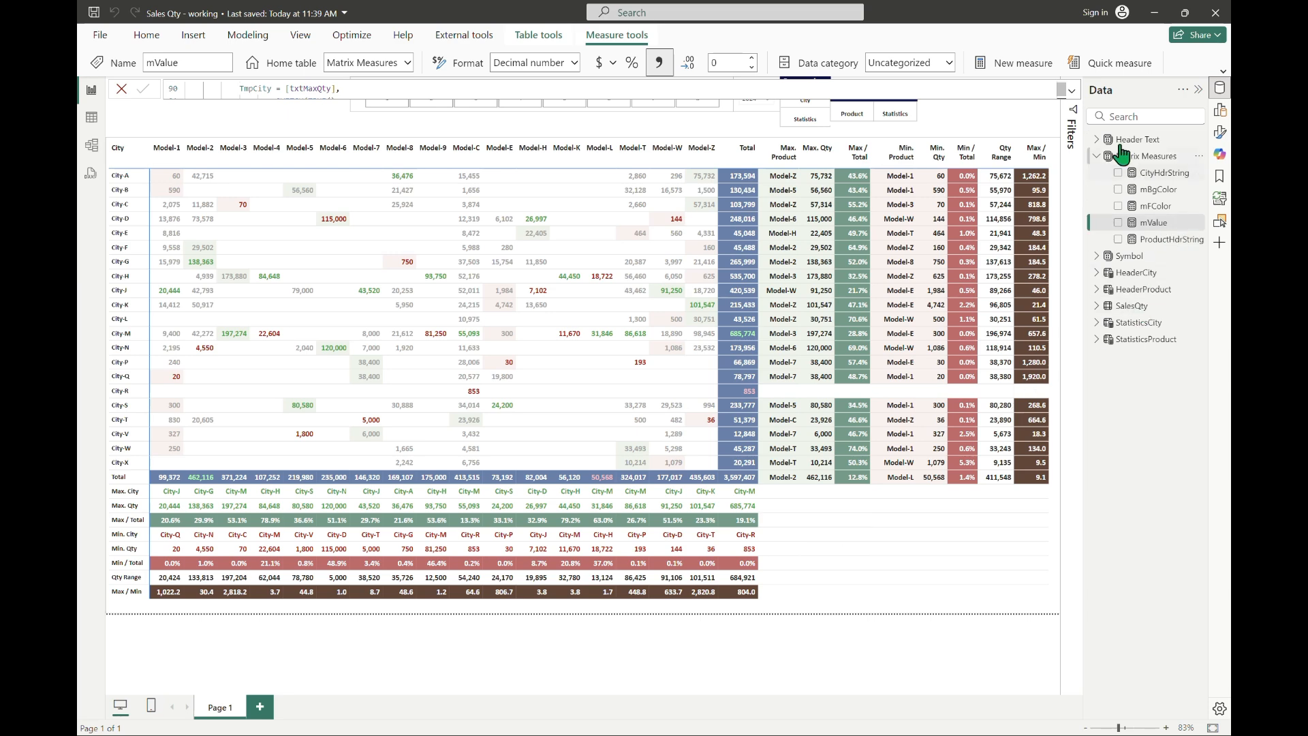
left_click(1075, 95)
scroll(1066, 299, "up", 15)
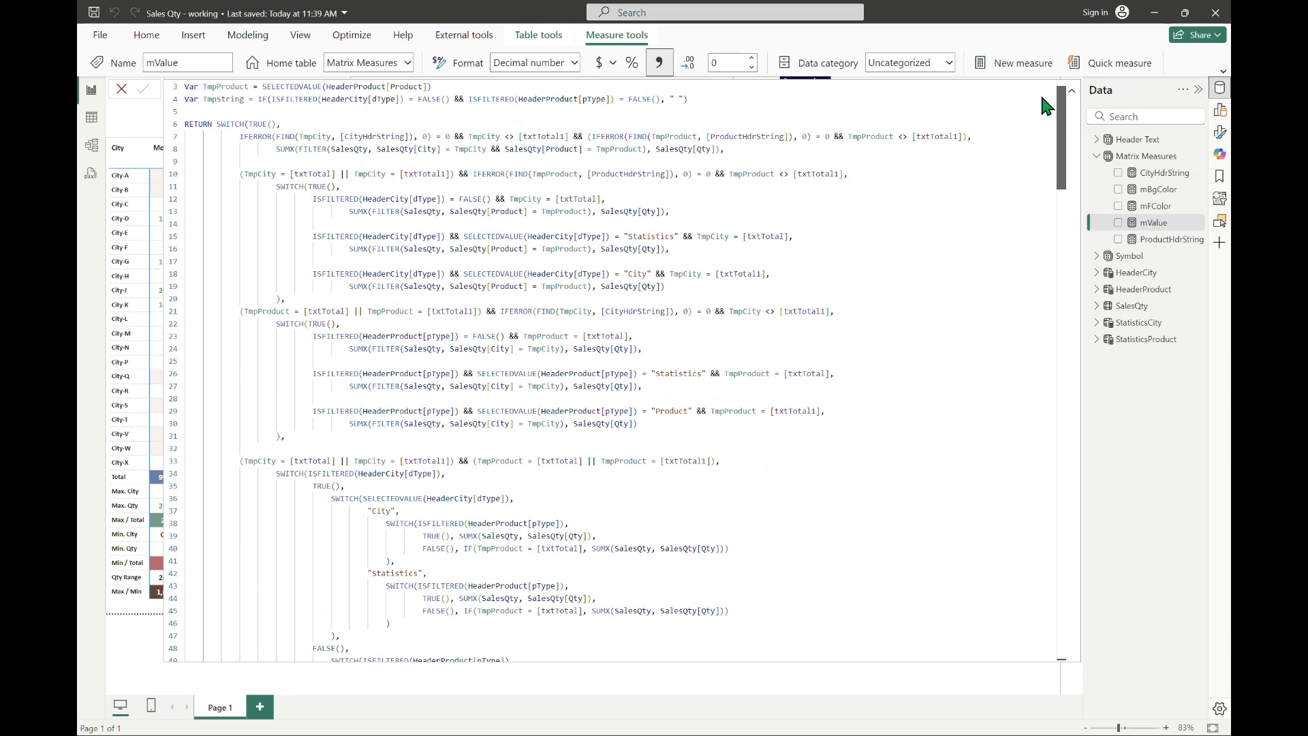
Make the TmpString variable return "a" instead of a blank, commit the mValue measure, and check the intersection cells in the matrix.
left_click(675, 124)
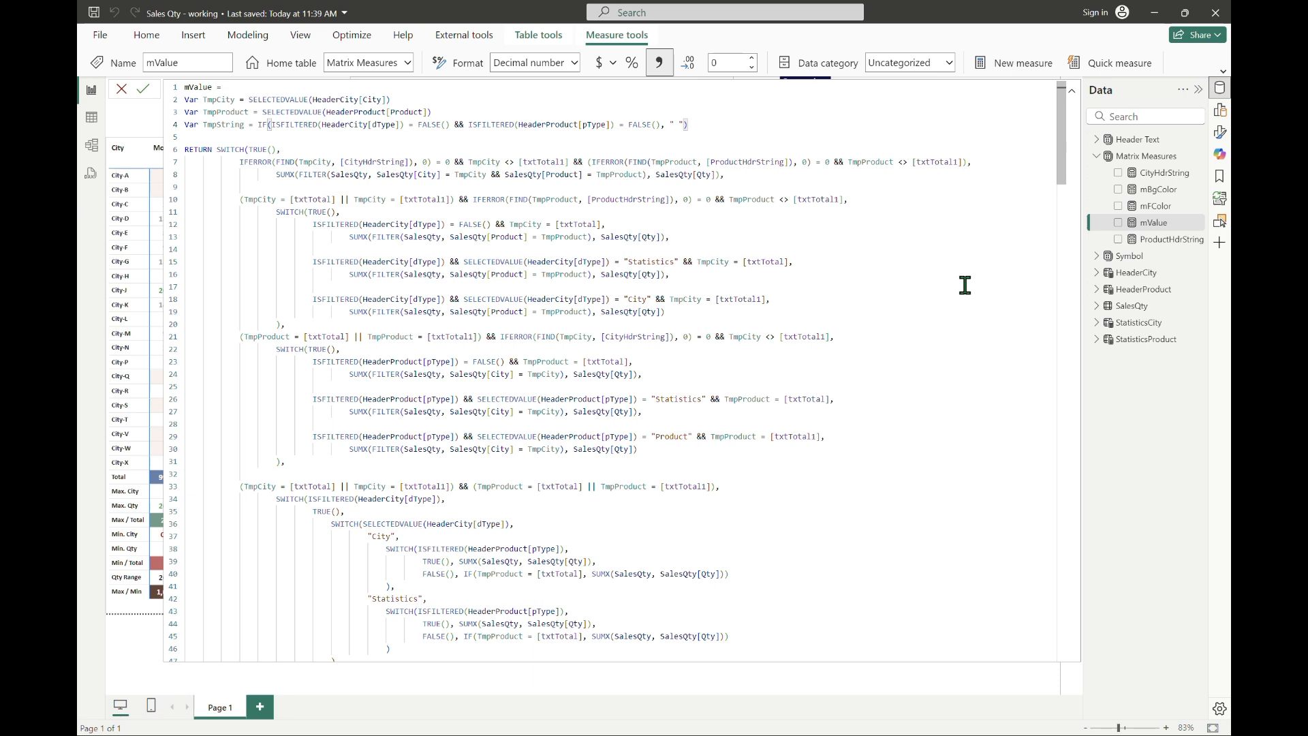
type("a")
key("Delete")
key("Return")
left_click(1070, 93)
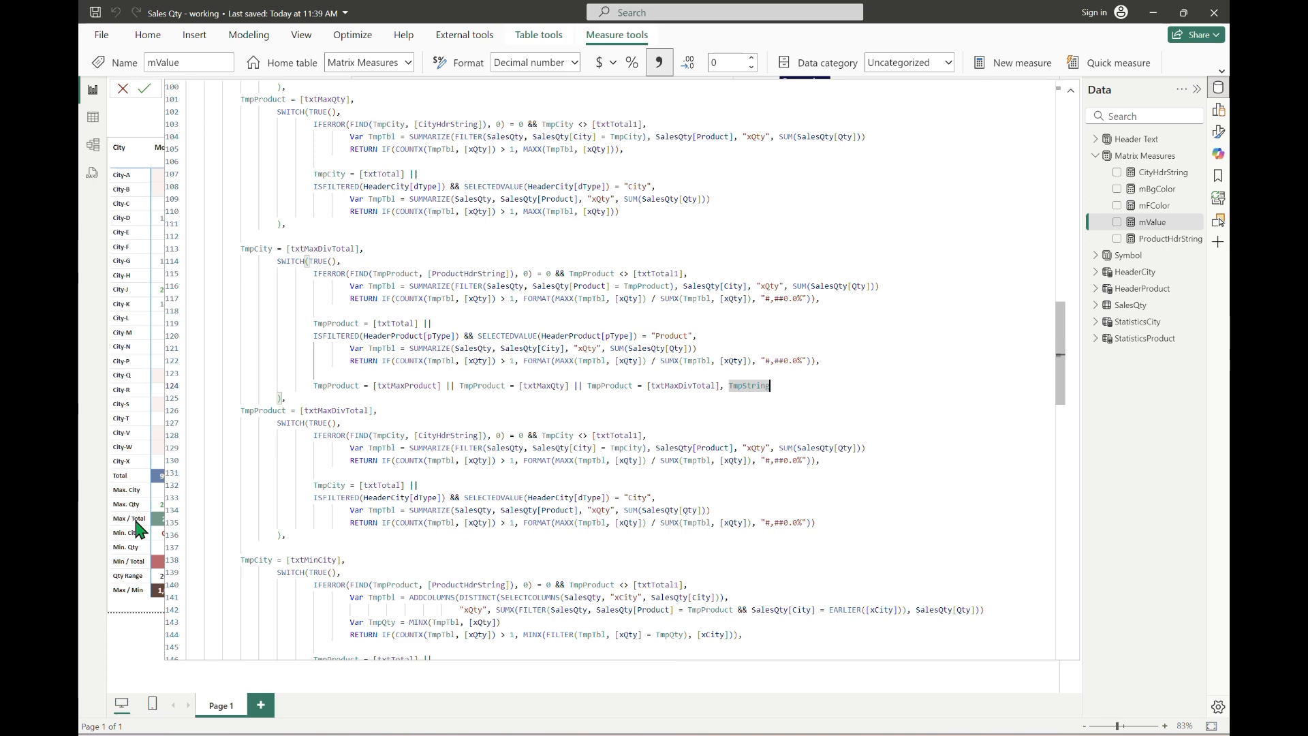
left_click(1070, 92)
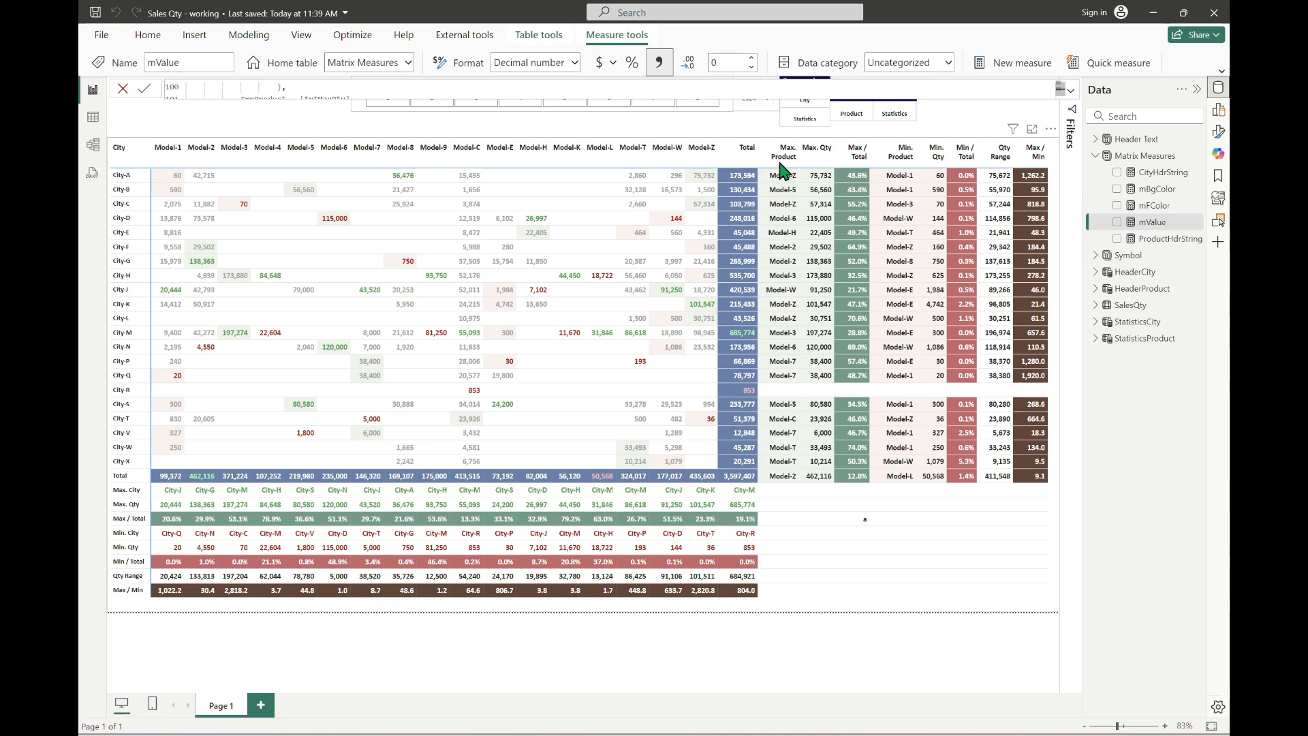
Make room for another SWITCH branch after the "City" result in mValue's TmpProduct = [txtMaxProduct] block, adding a comma and new lines.
left_click(1066, 93)
scroll(589, 277, "down", 6)
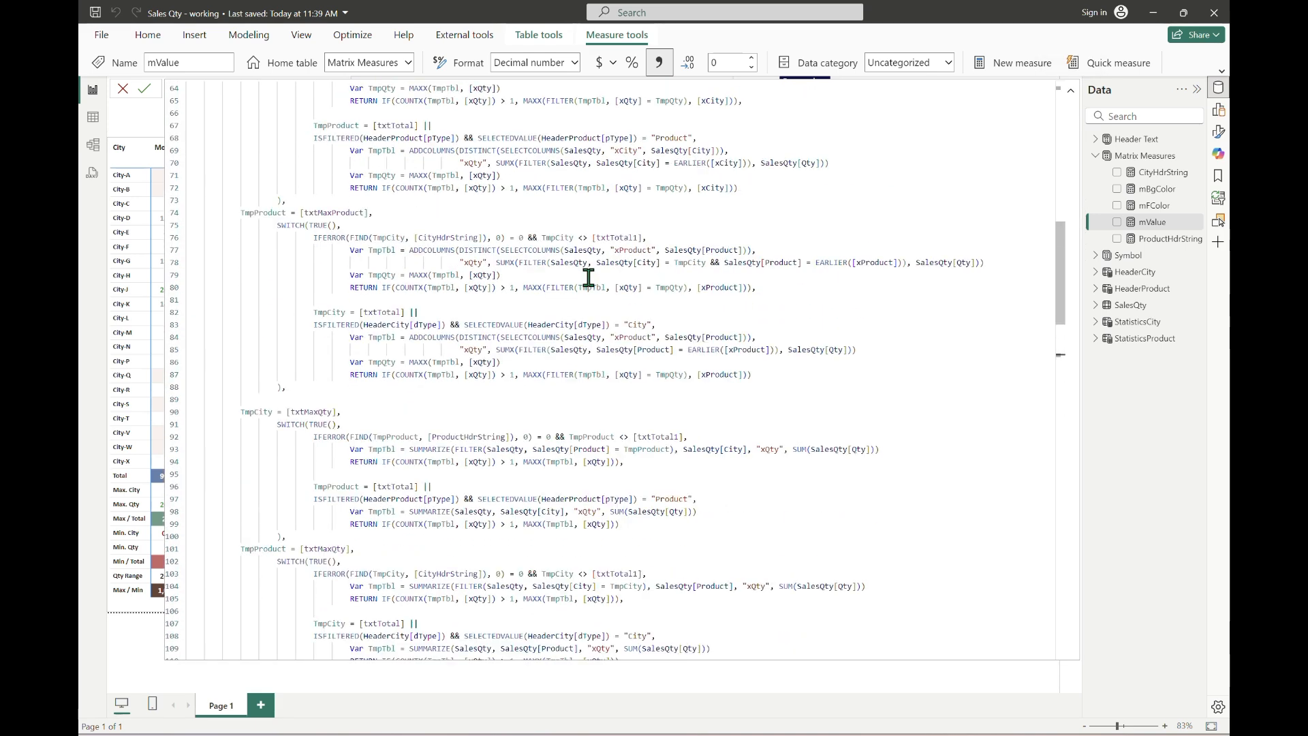
scroll(589, 277, "up", 4)
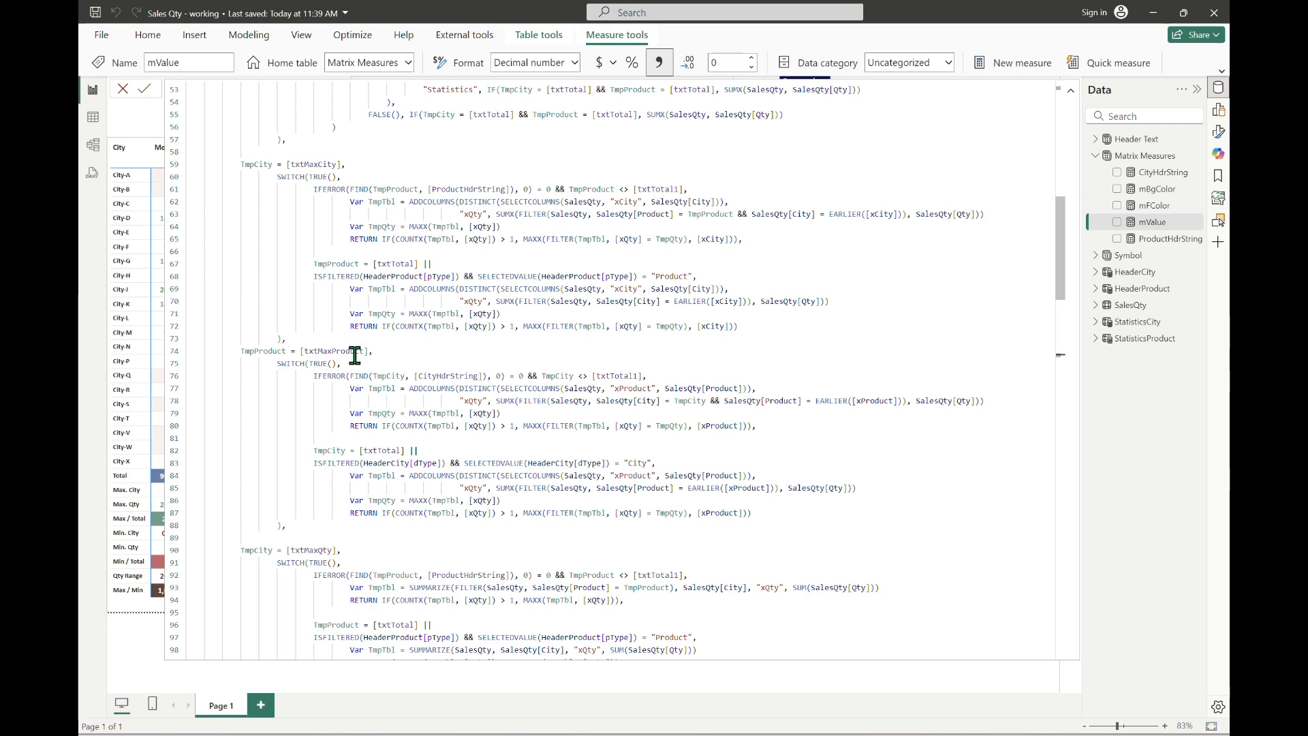
scroll(355, 355, "up", 12)
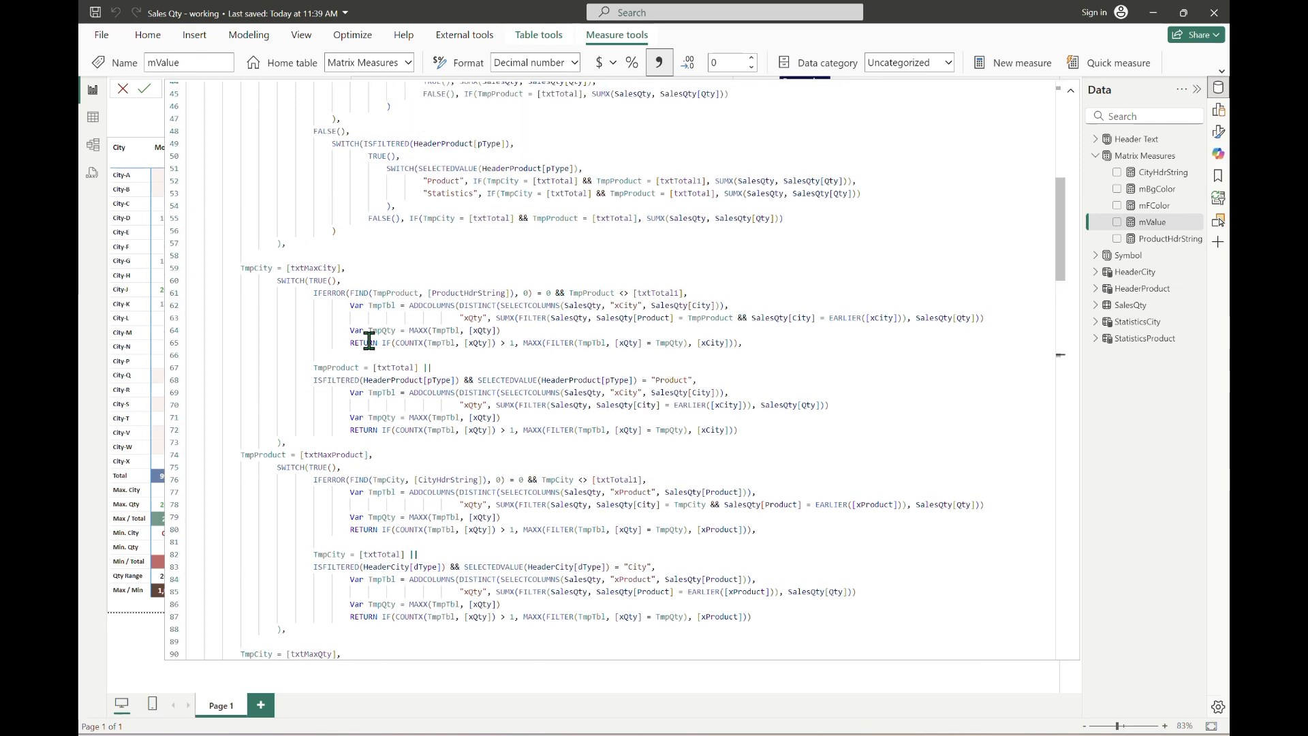
scroll(369, 340, "down", 11)
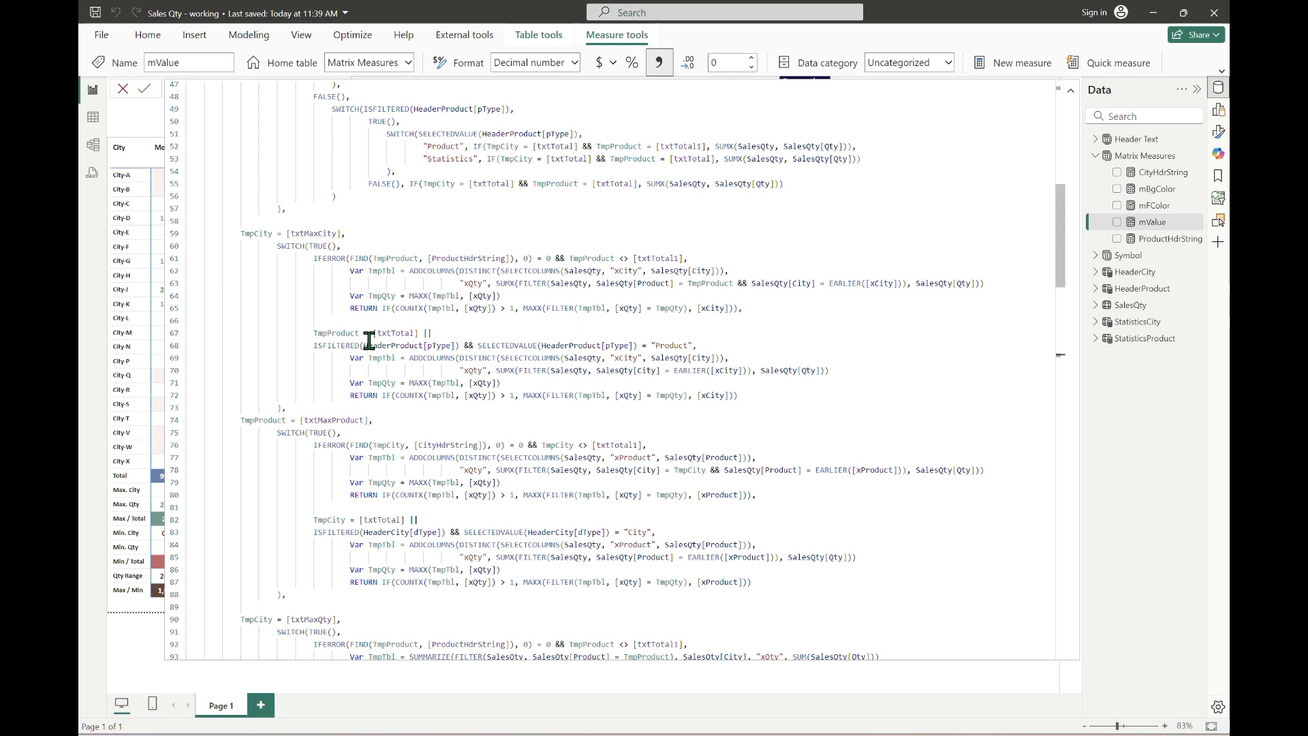
scroll(373, 402, "down", 1)
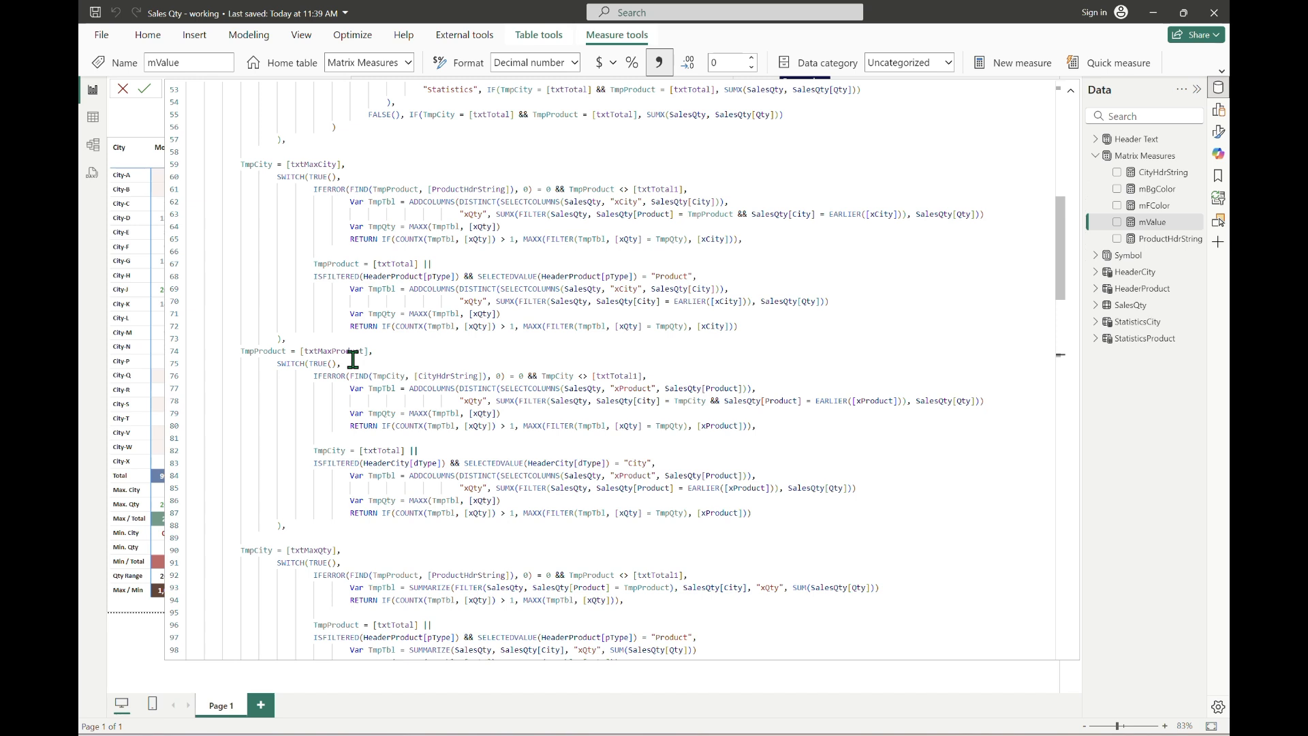
left_click_drag(277, 363, 341, 363)
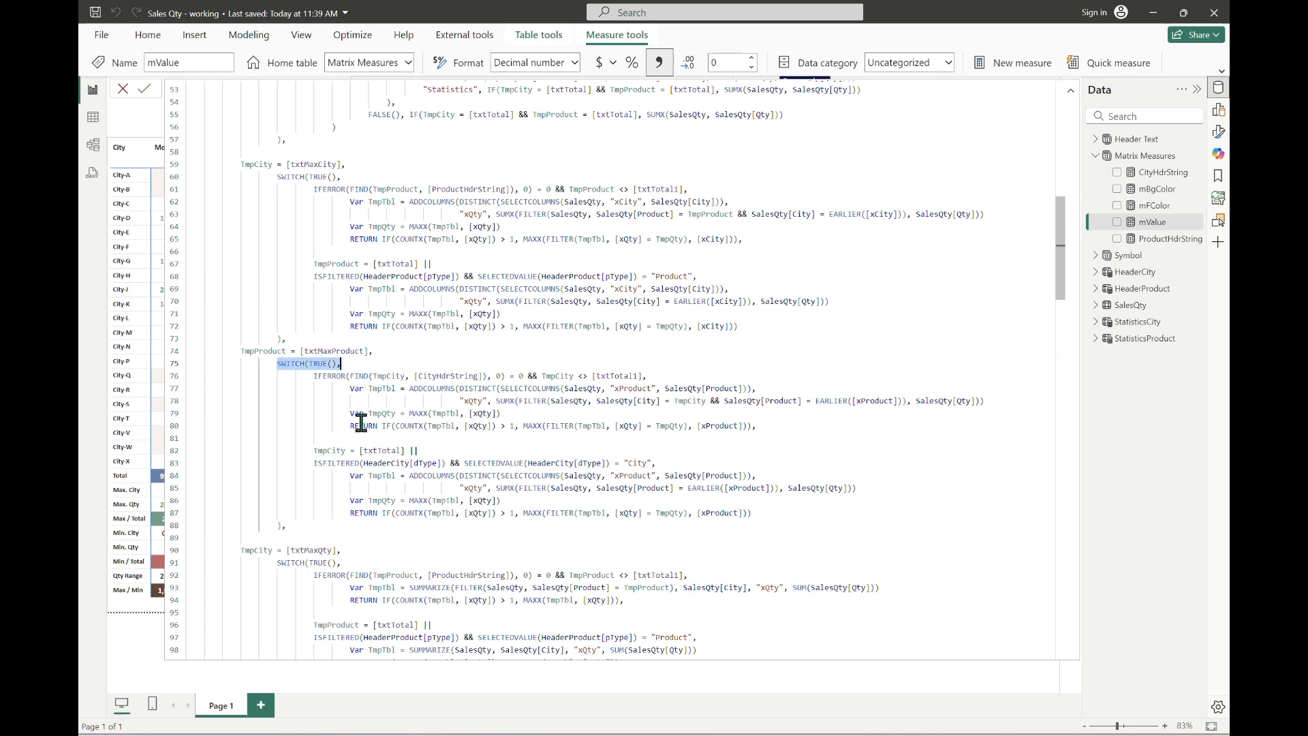
left_click(778, 518)
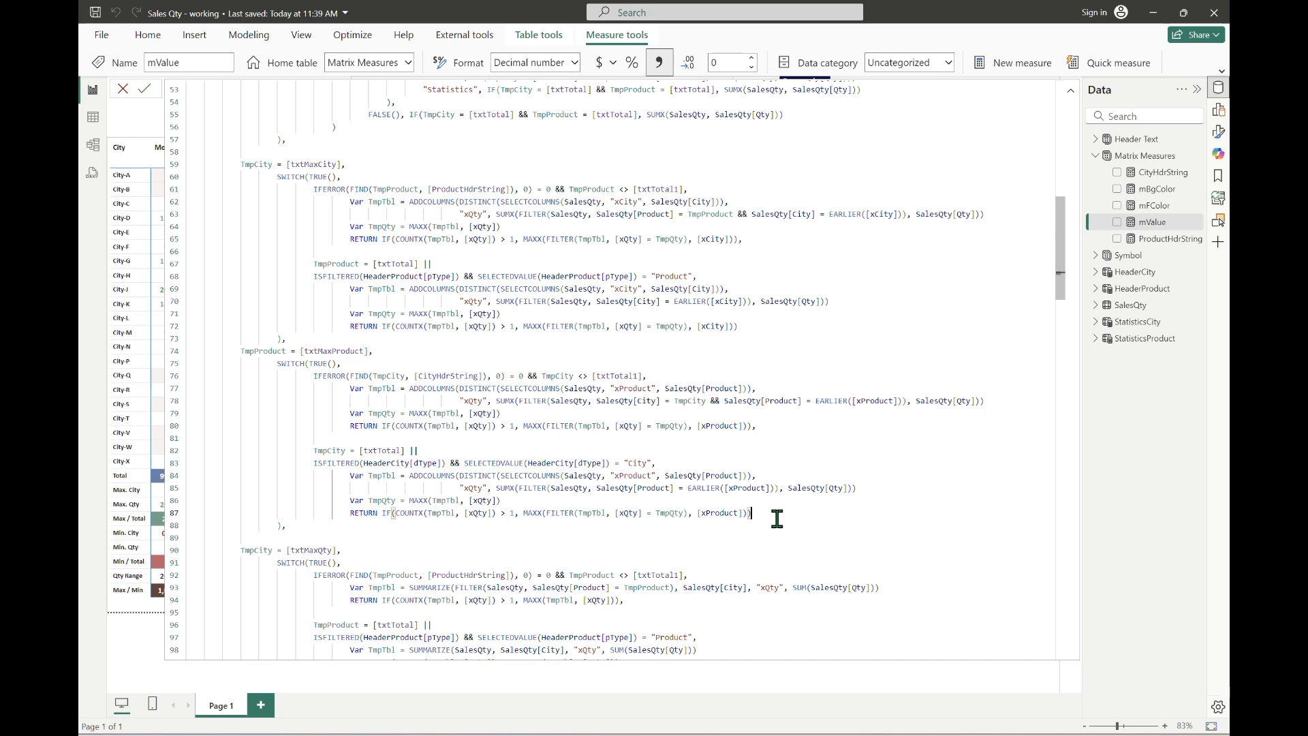
type(",")
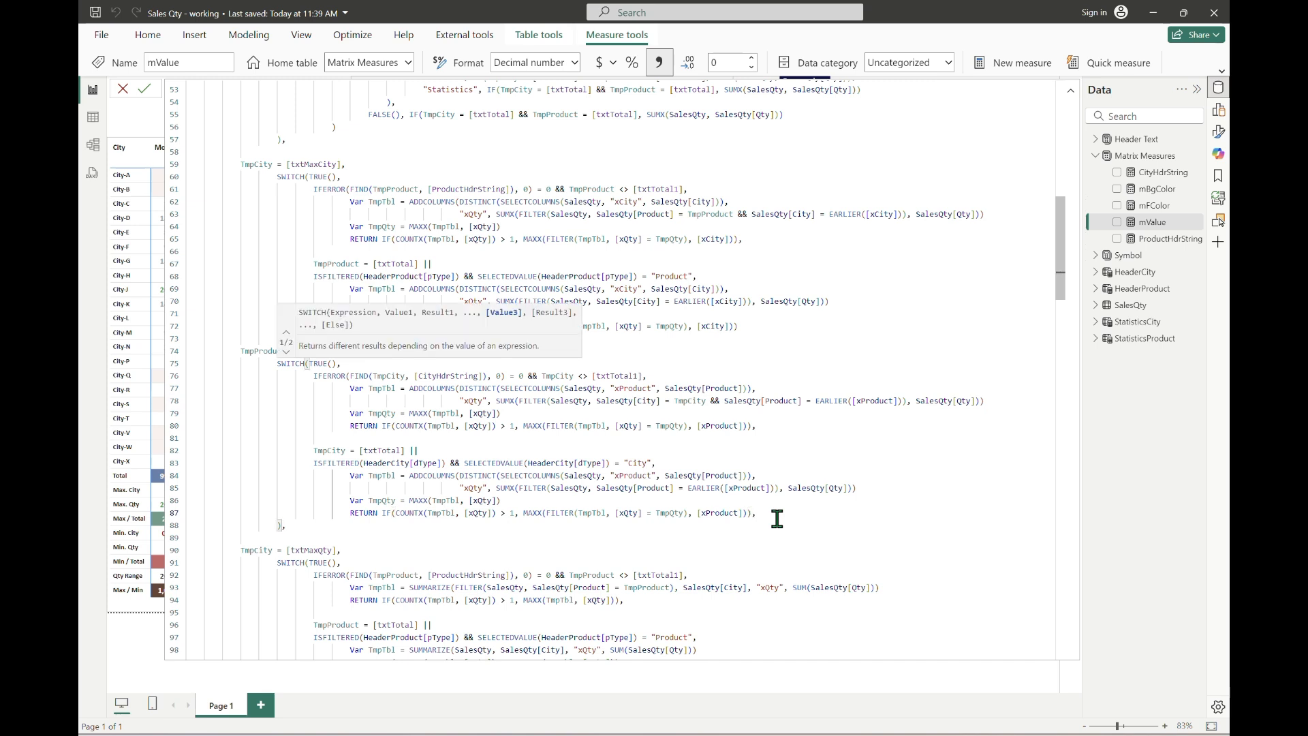
key("Return")
key("Return")
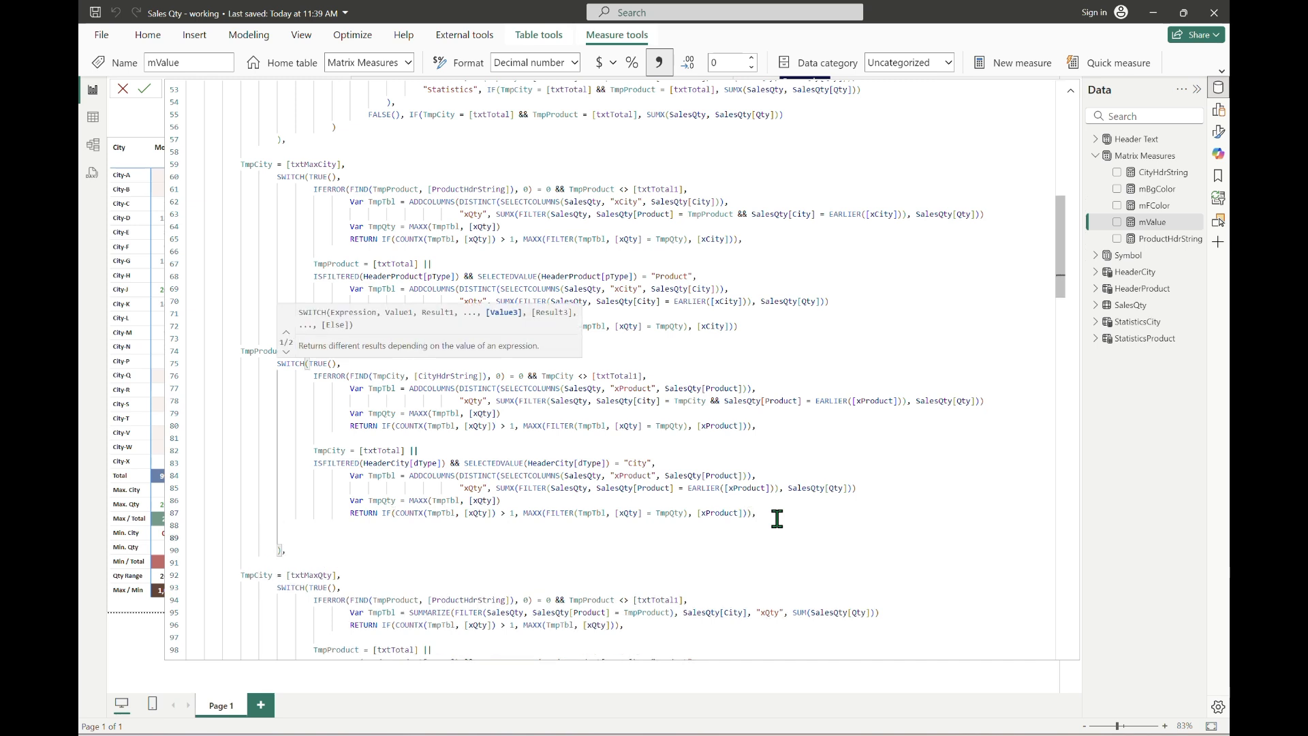
key("Escape")
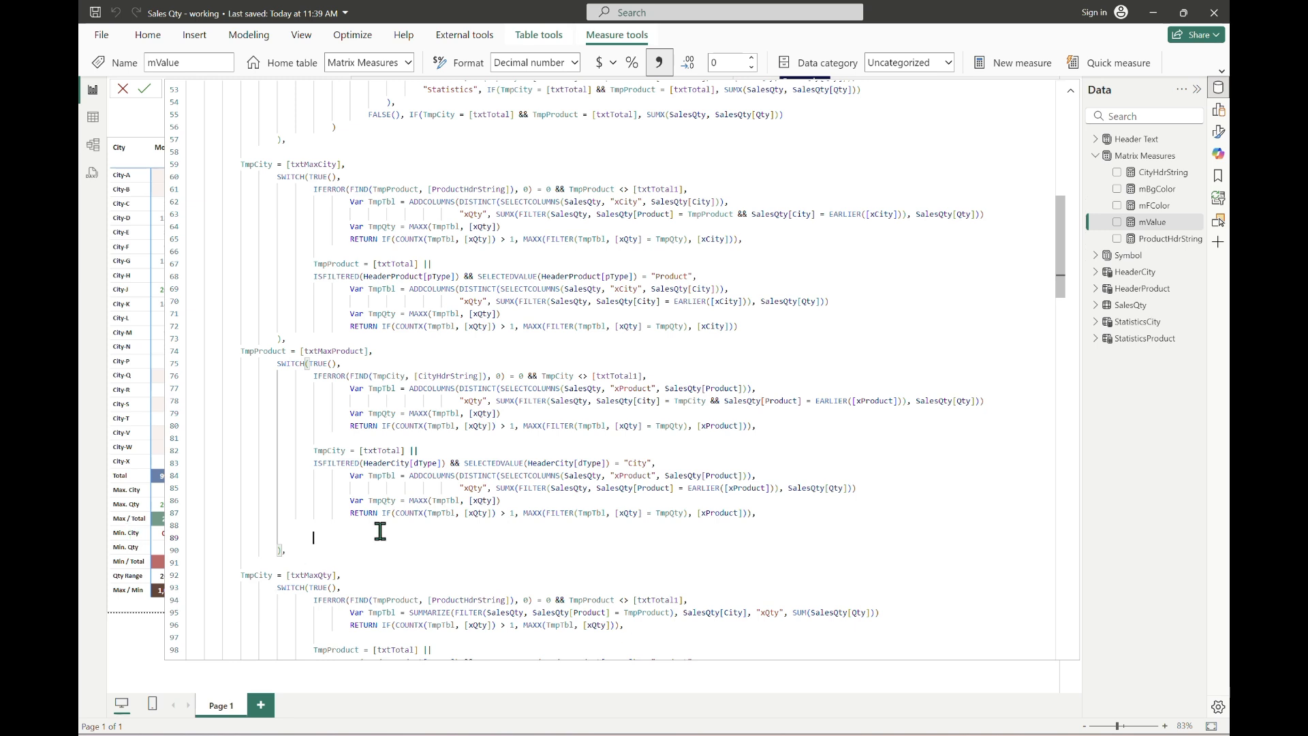
Enter TmpCity = [txtMaxDivTotal] = TmpString as the new branch of the TmpProduct = [txtMaxProduct] block and commit the measure.
type("TmpCity =")
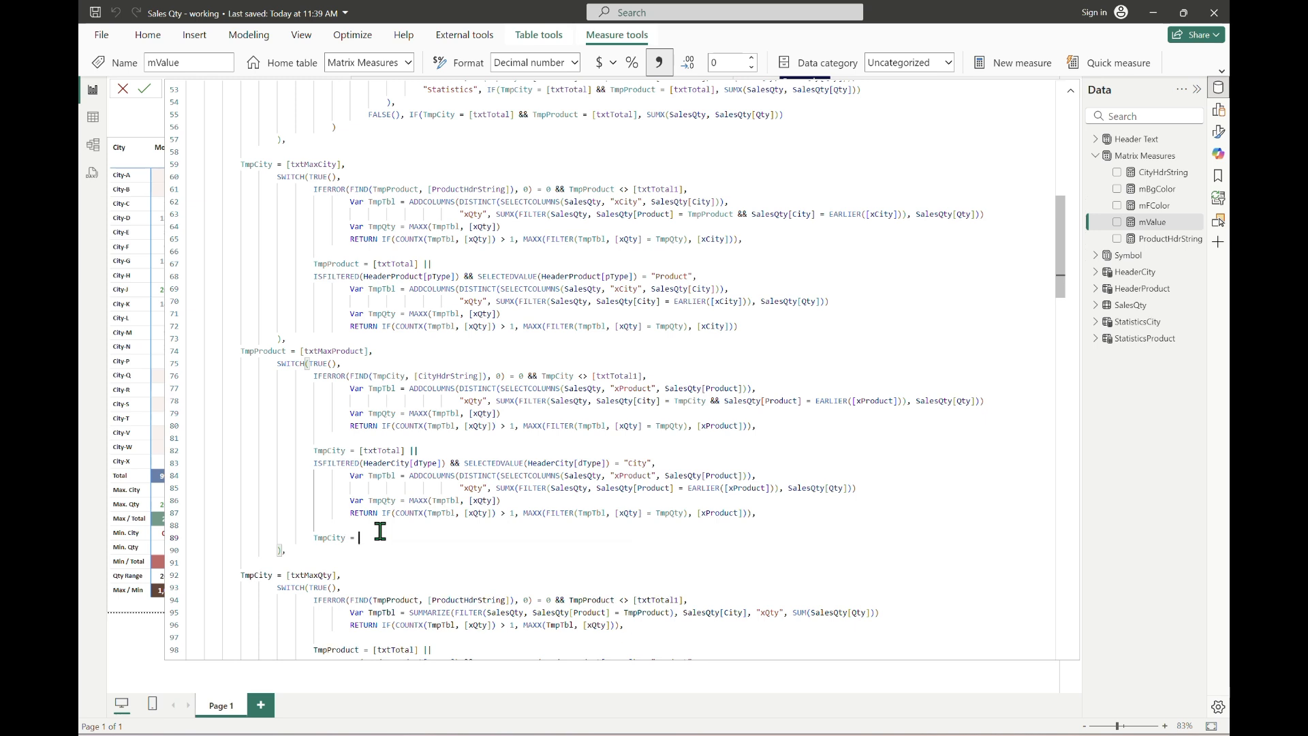
type("txtmaxdiv")
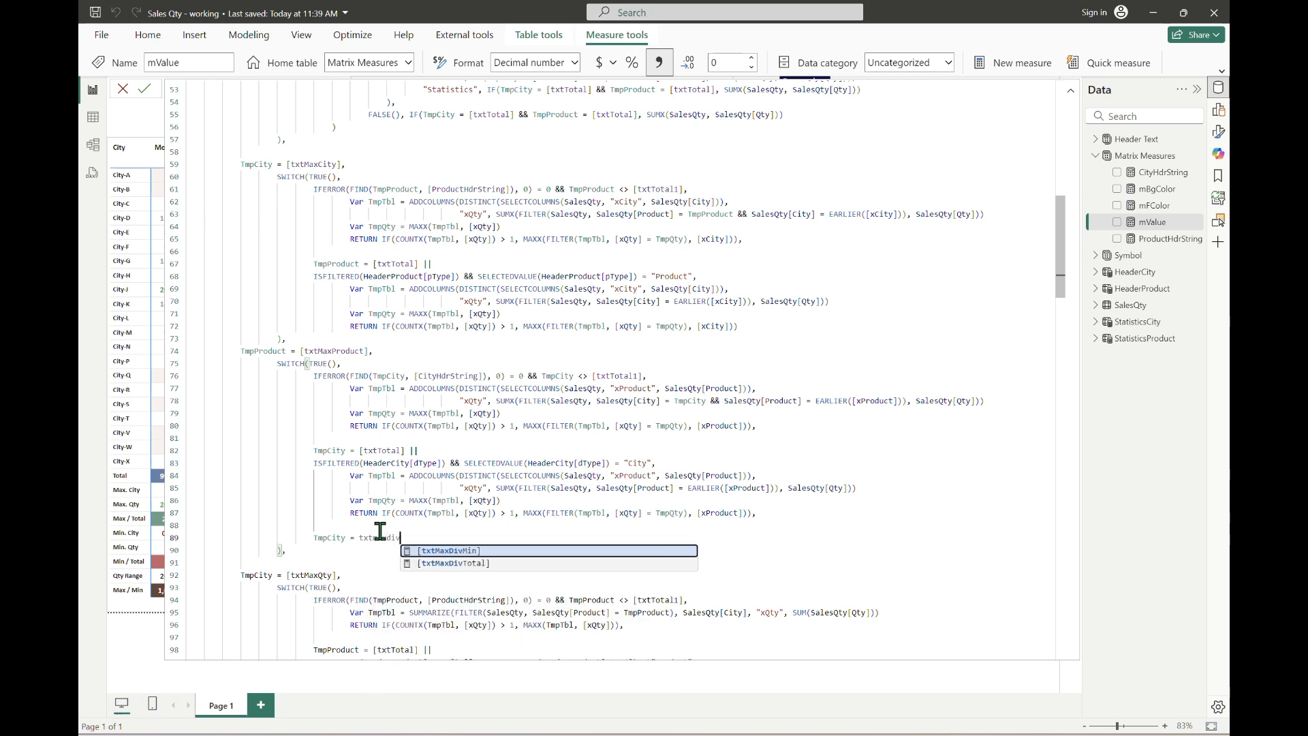
key("Down")
key("Tab")
type("=")
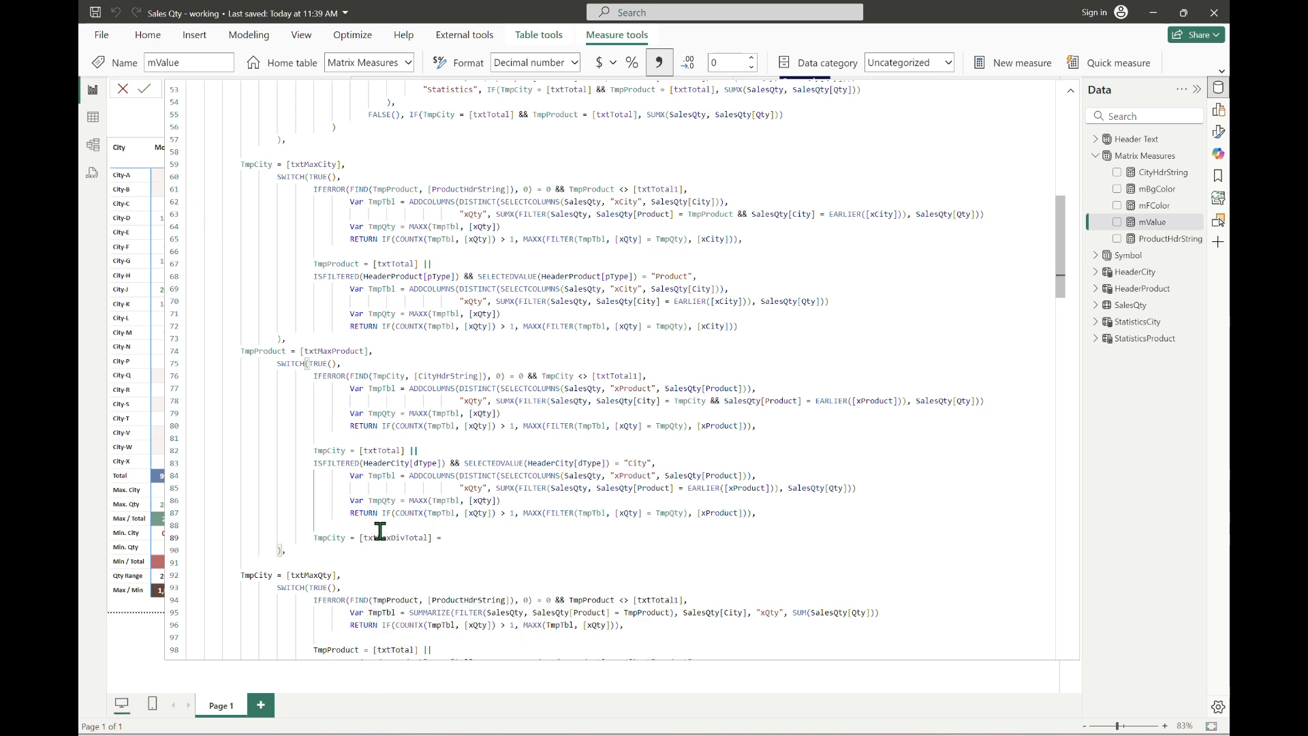
type(" tmpstring")
key("Tab")
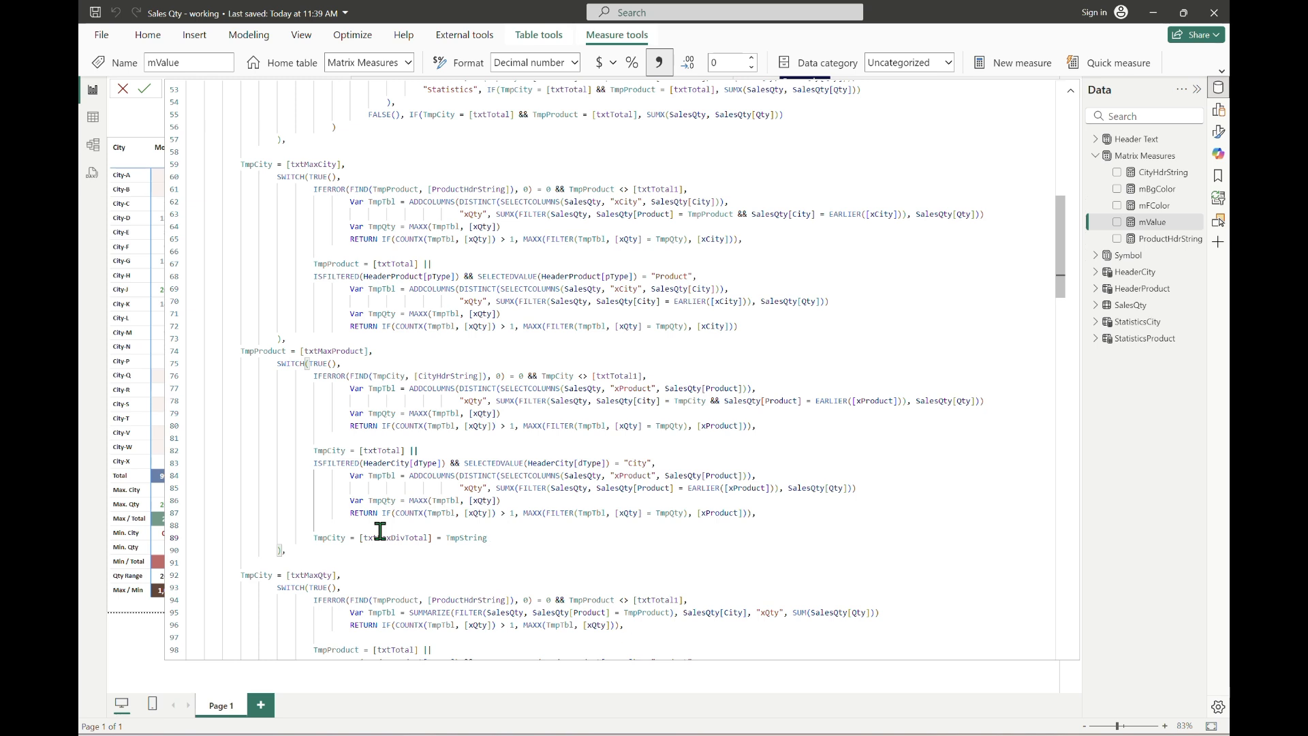
key("Return")
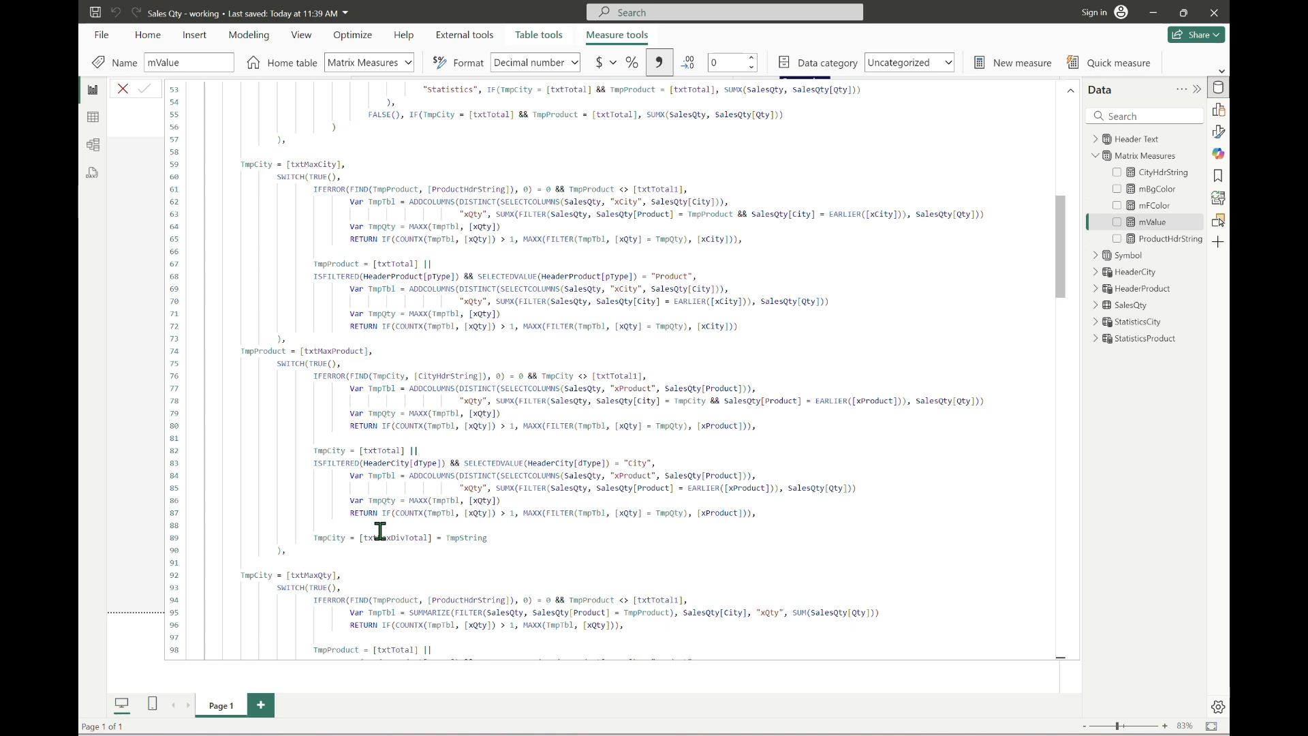
Correct the new branch to TmpCity = [txtMaxDivTotal], TmpString, commit the mValue measure, and check the matrix.
left_click(519, 539)
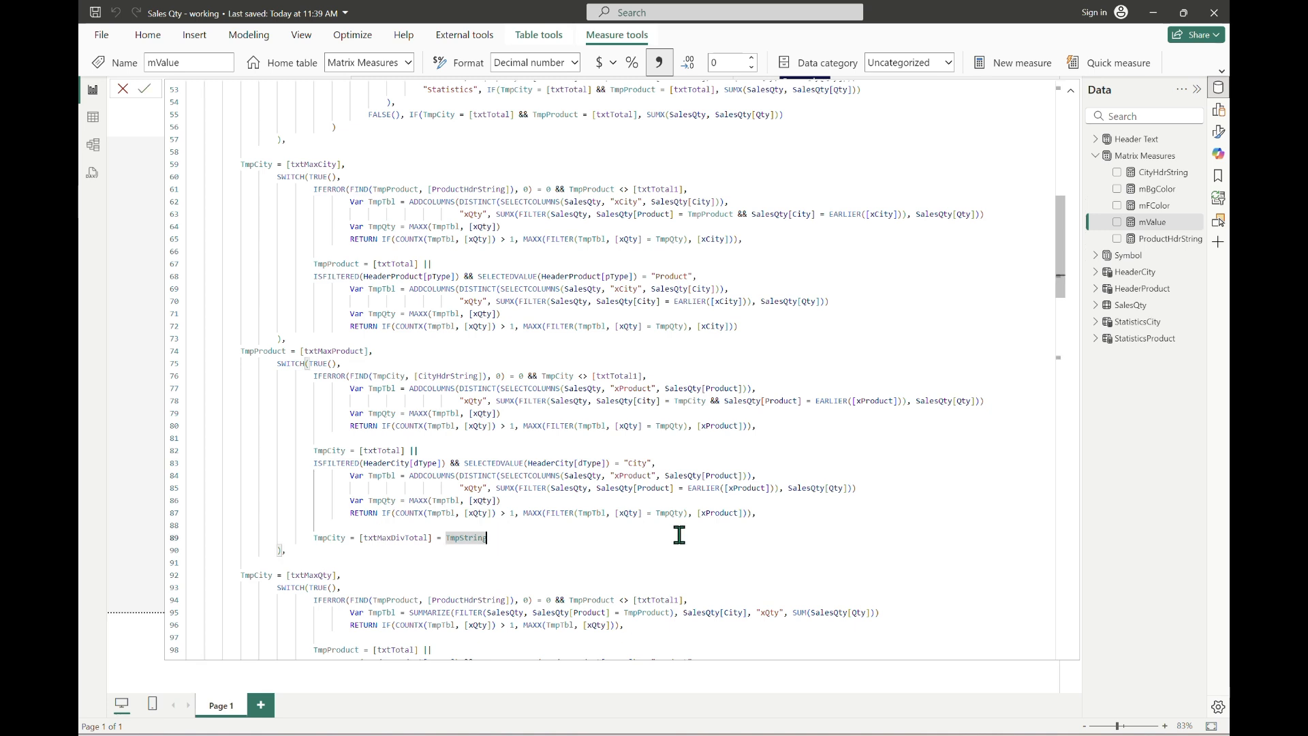
left_click(804, 515)
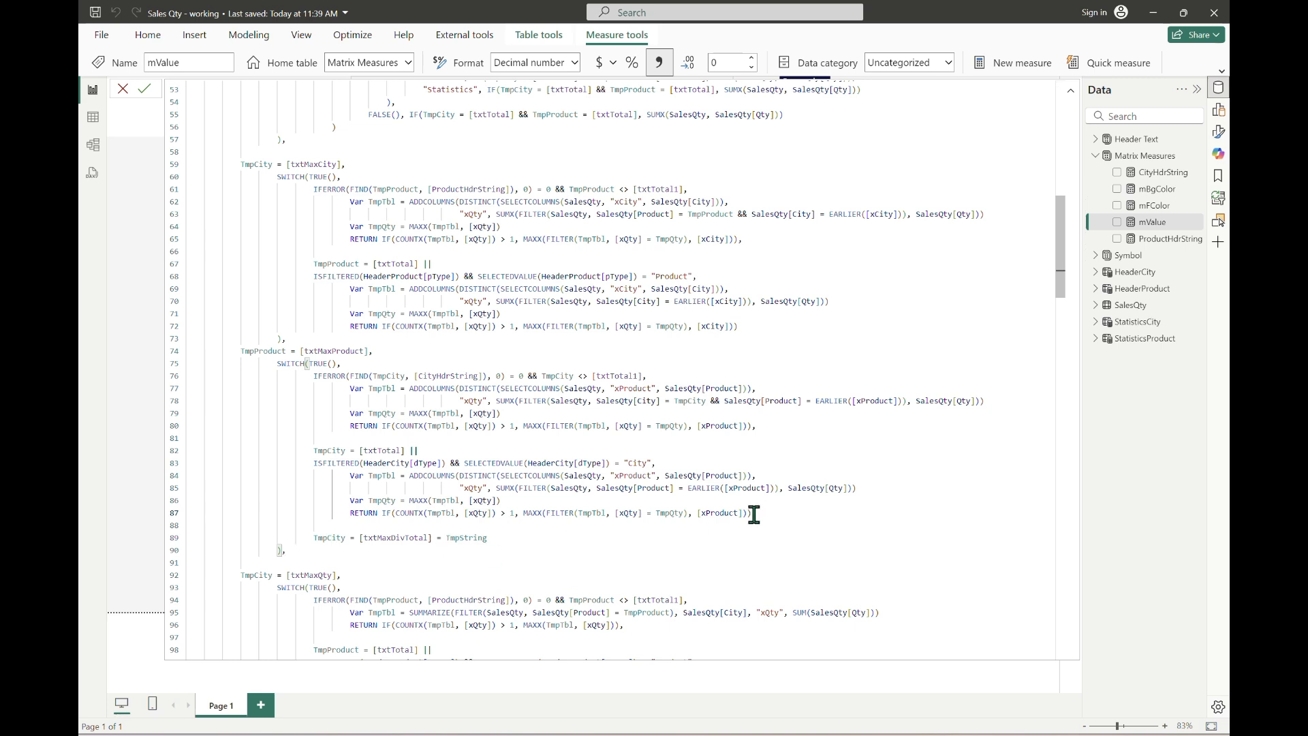
type(",")
left_click(432, 528)
key("Down")
key("Left")
key("Left")
key("Left")
key("Left")
key("Left")
key("Left")
key("Left")
key("Left")
key("Left")
key("Left")
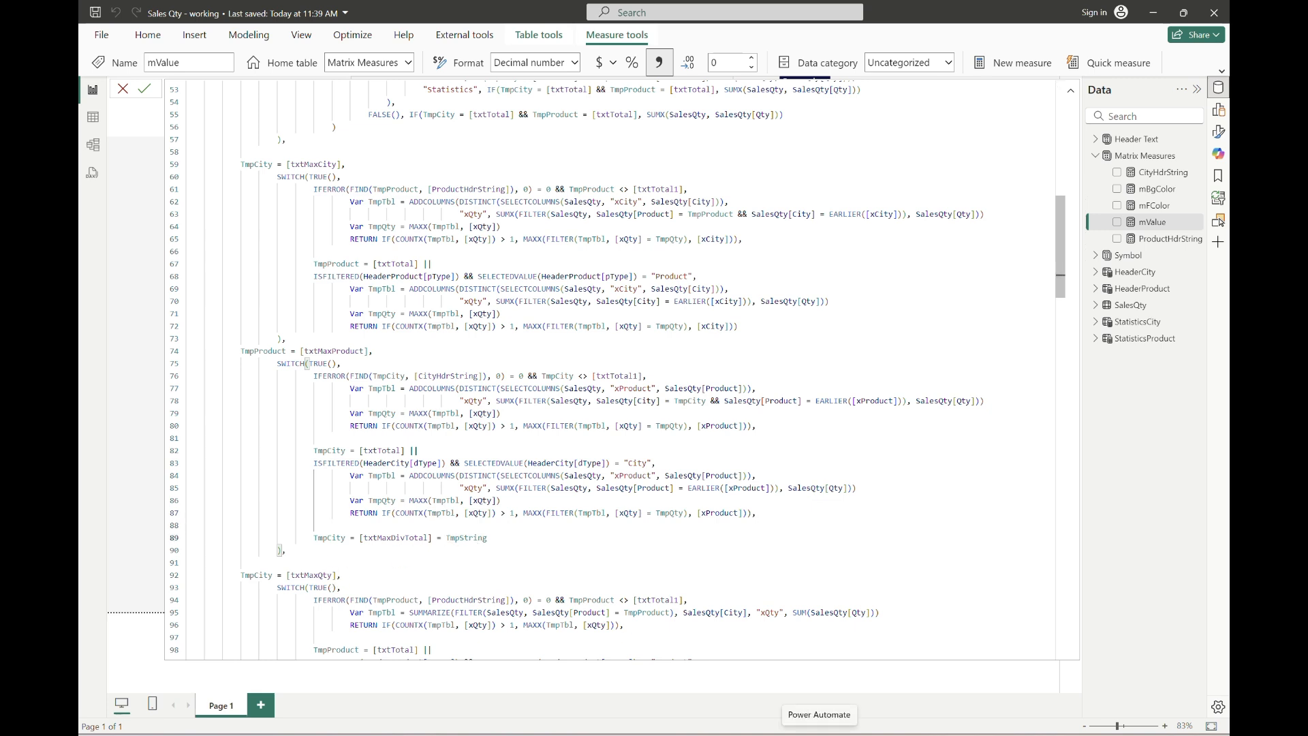
key("BackSpace")
key("BackSpace")
type(",")
key("Return")
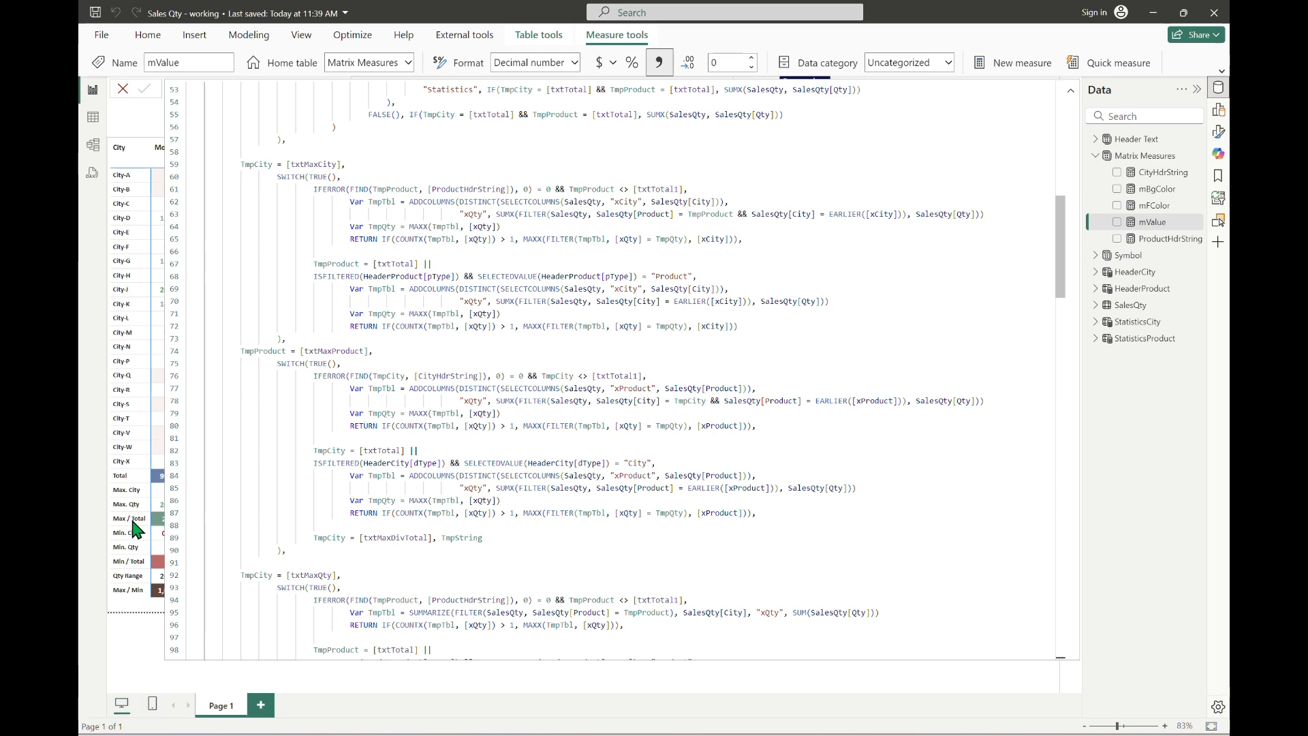
left_click(1069, 91)
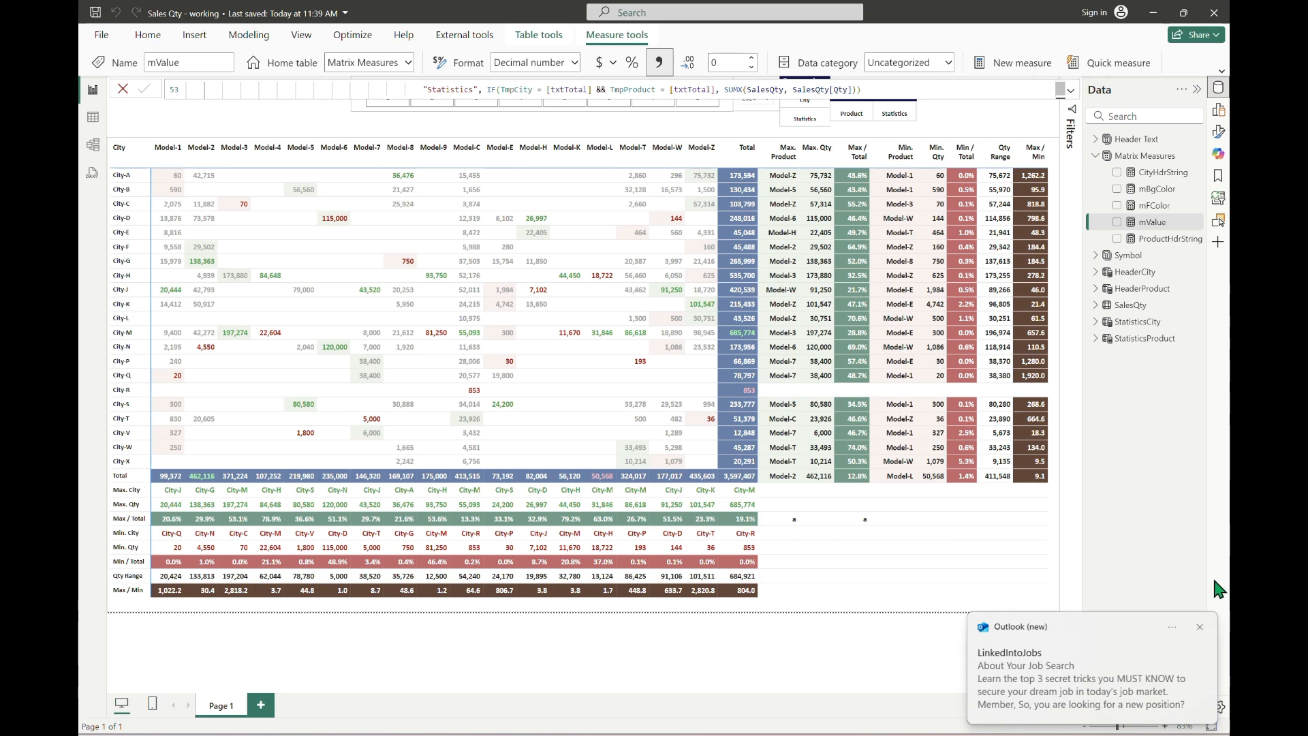
left_click(1200, 627)
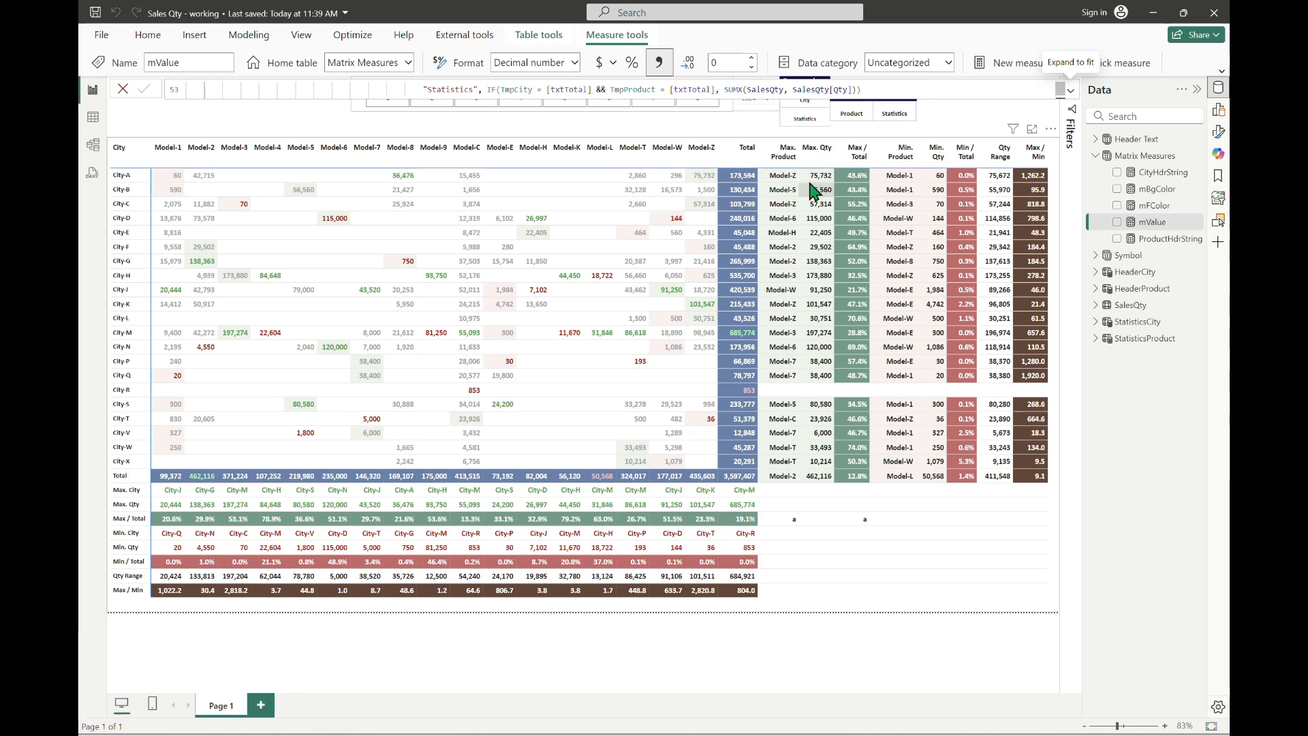
Copy the TmpCity = [txtMaxDivTotal], TmpString branch to the end of the TmpProduct = [txtMaxQty] block, preceded by a comma, and commit the measure.
left_click(1071, 98)
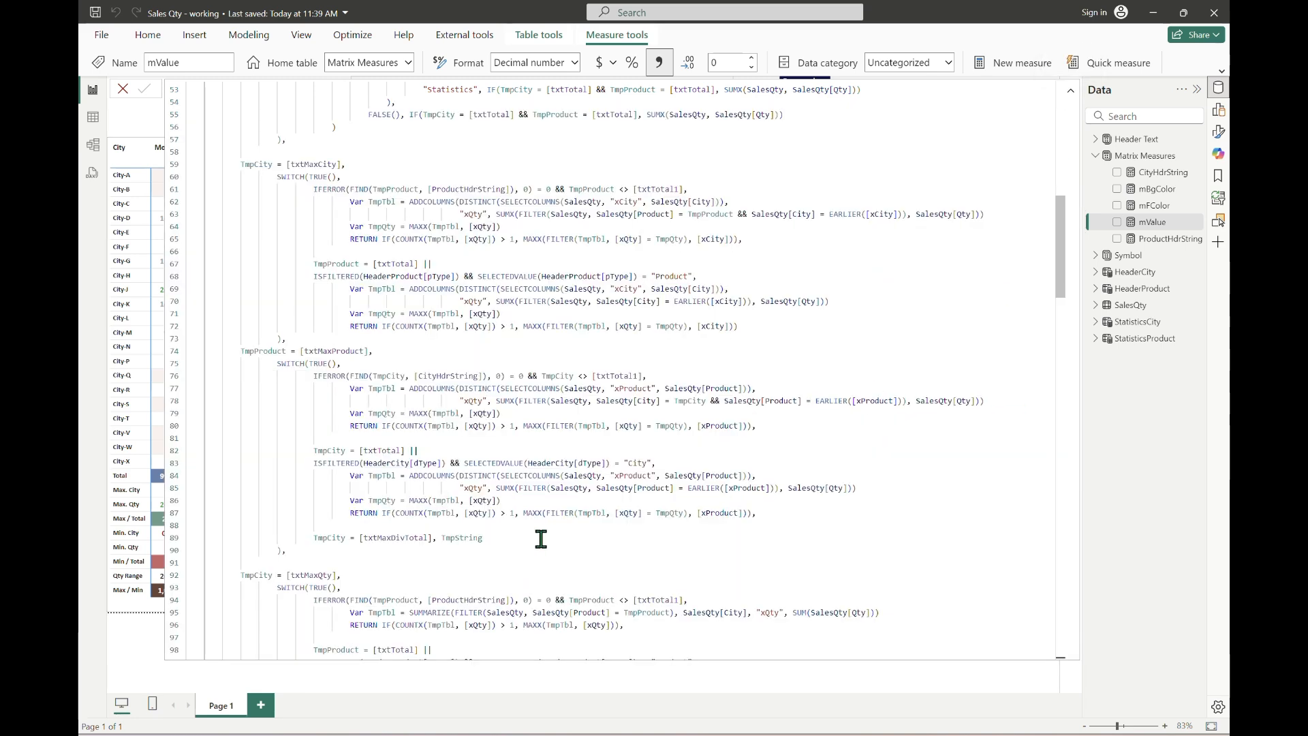
key("shift+End")
key("ctrl+c")
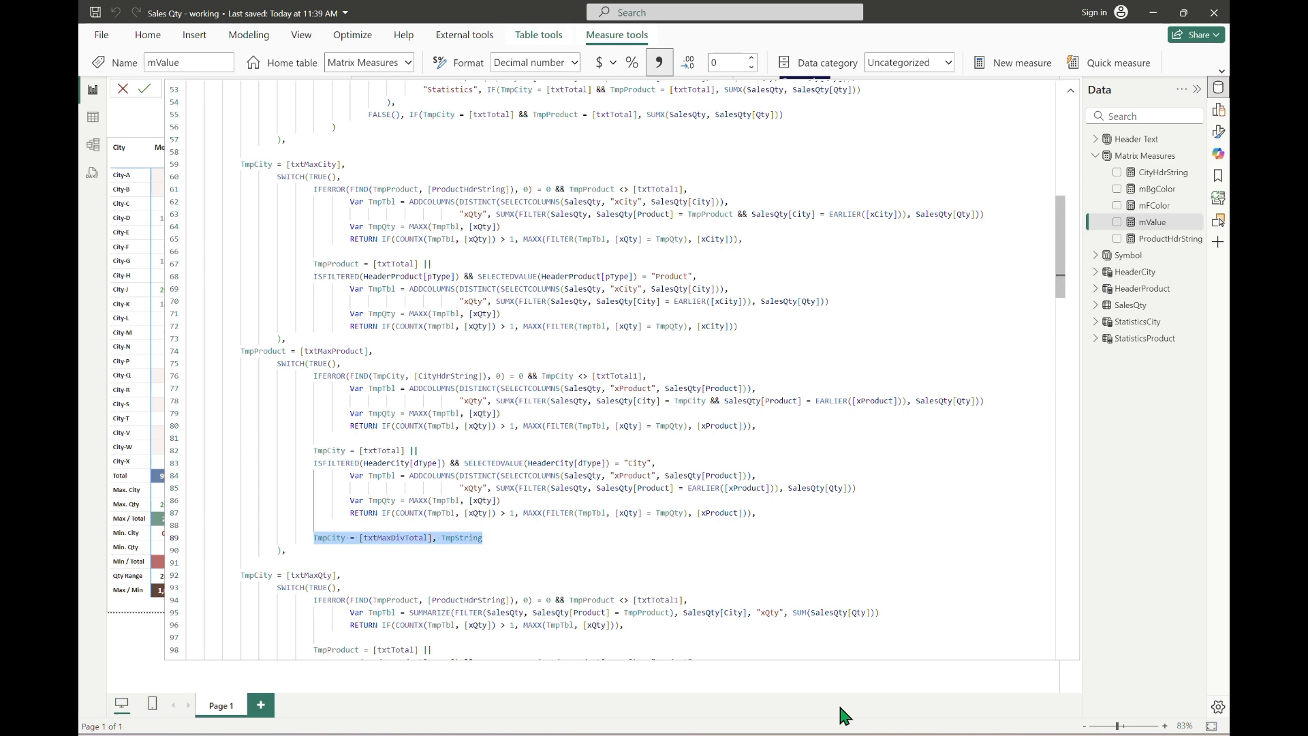
key("Down")
key("Down")
key("Down")
key("Down")
key("Down")
key("Down")
key("Down")
key("Down")
key("Down")
key("Down")
key("Down")
key("Down")
key("Down")
key("Down")
key("Down")
key("Down")
key("Down")
key("Down")
key("Down")
key("Down")
key("Down")
key("Down")
key("Down")
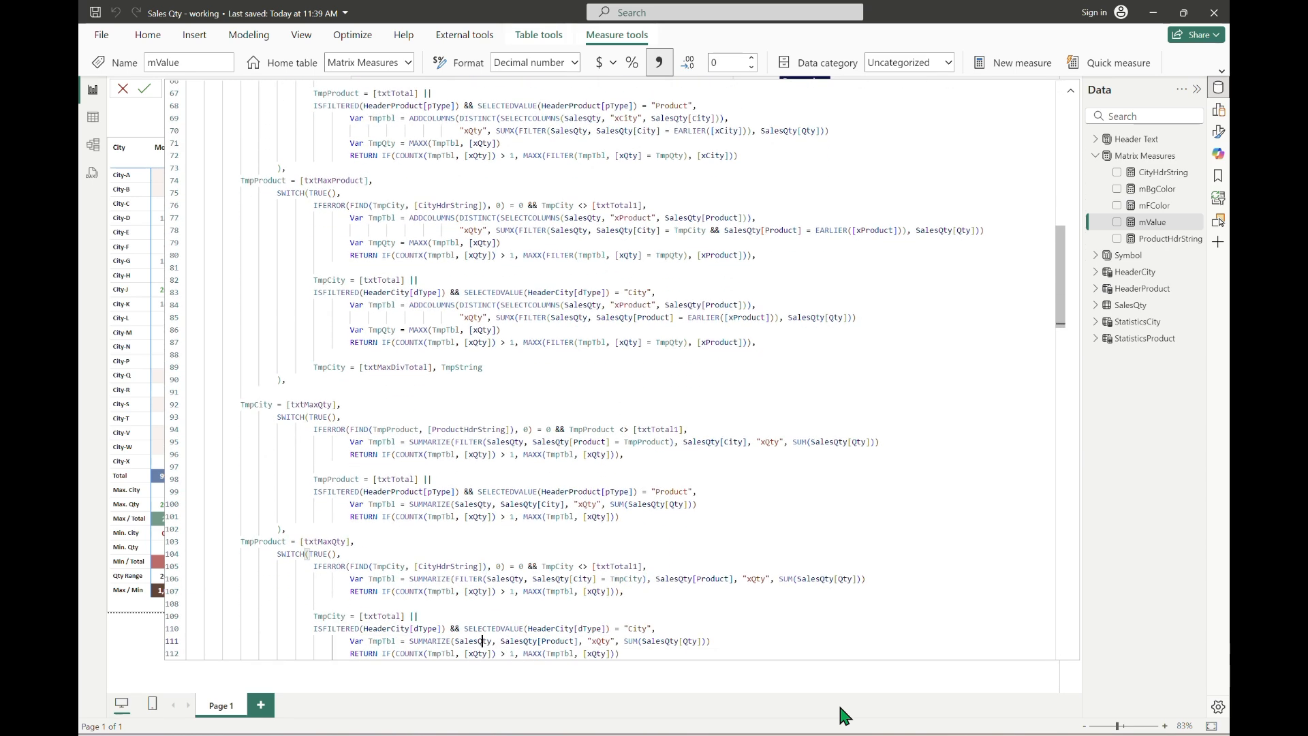
key("End")
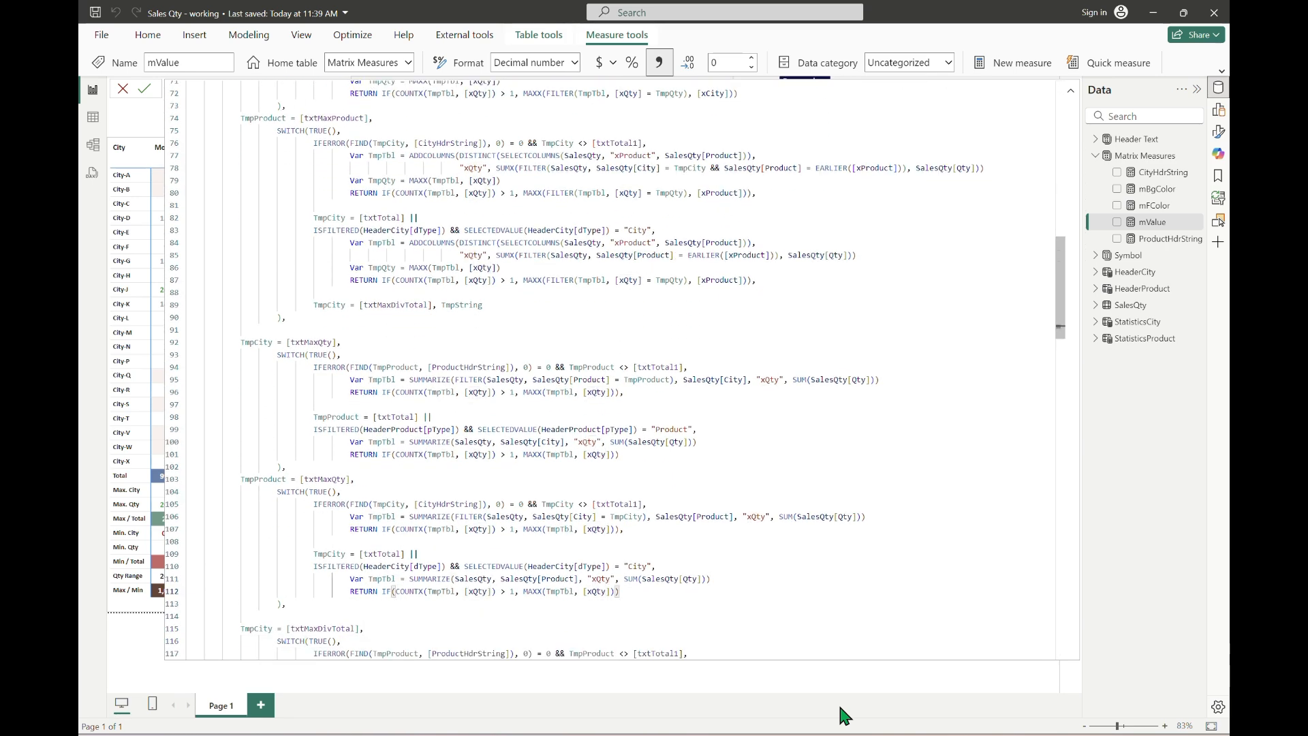
type(",")
key("Return")
key("Return")
key("ctrl+v")
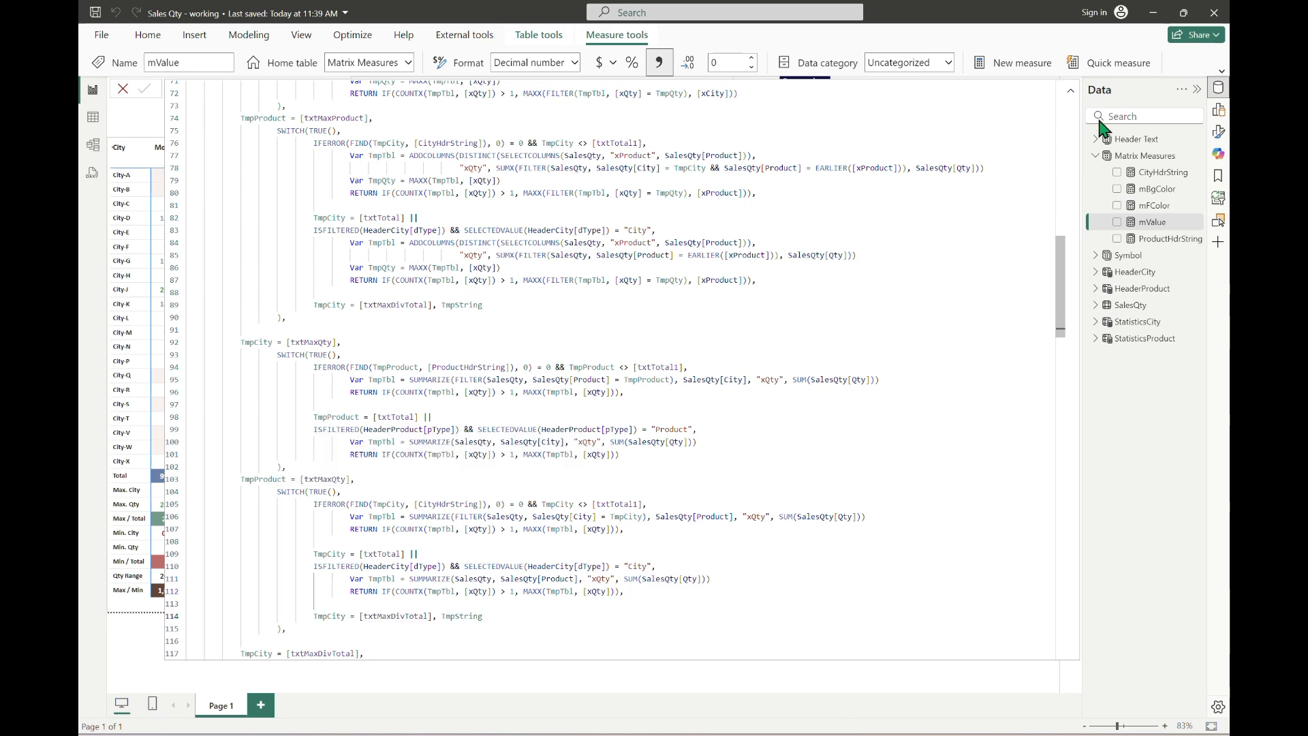
left_click(1070, 91)
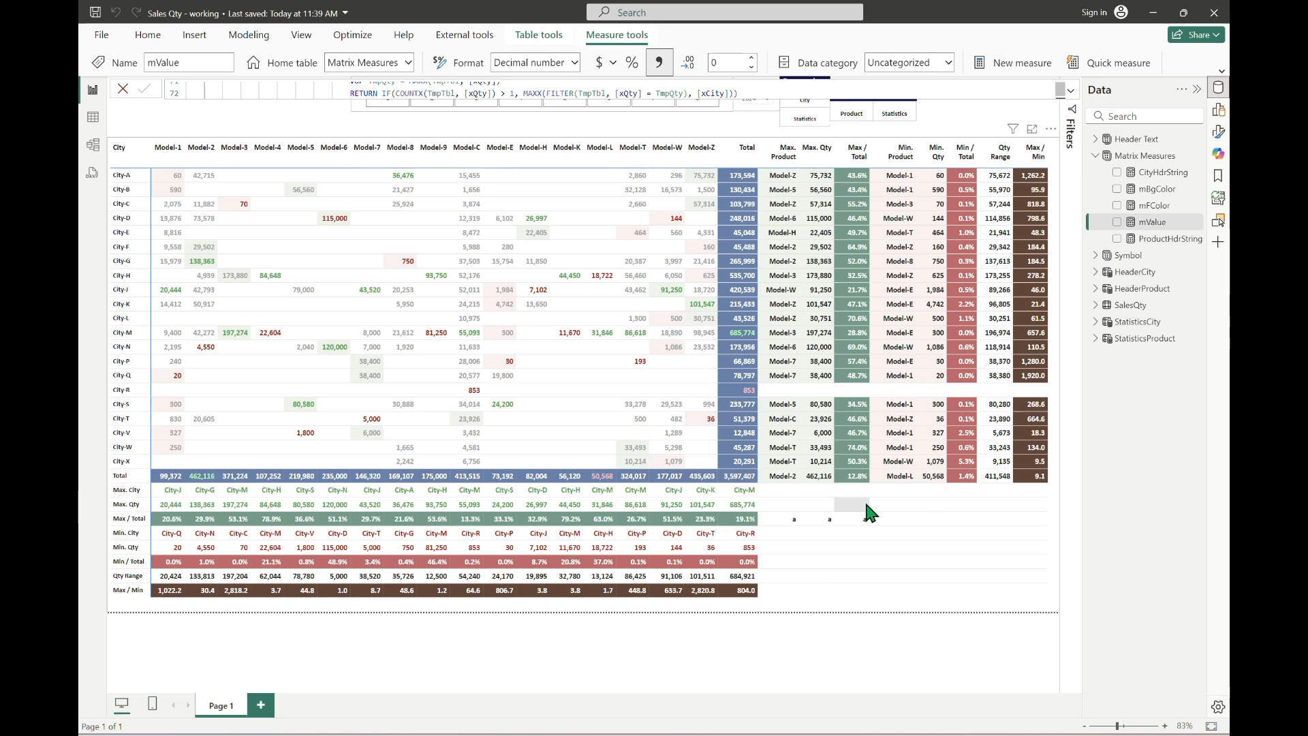
Make room for another SWITCH branch after the "Product" result in mValue's TmpCity = [txtMaxCity] block, adding a comma and new lines.
left_click(1071, 90)
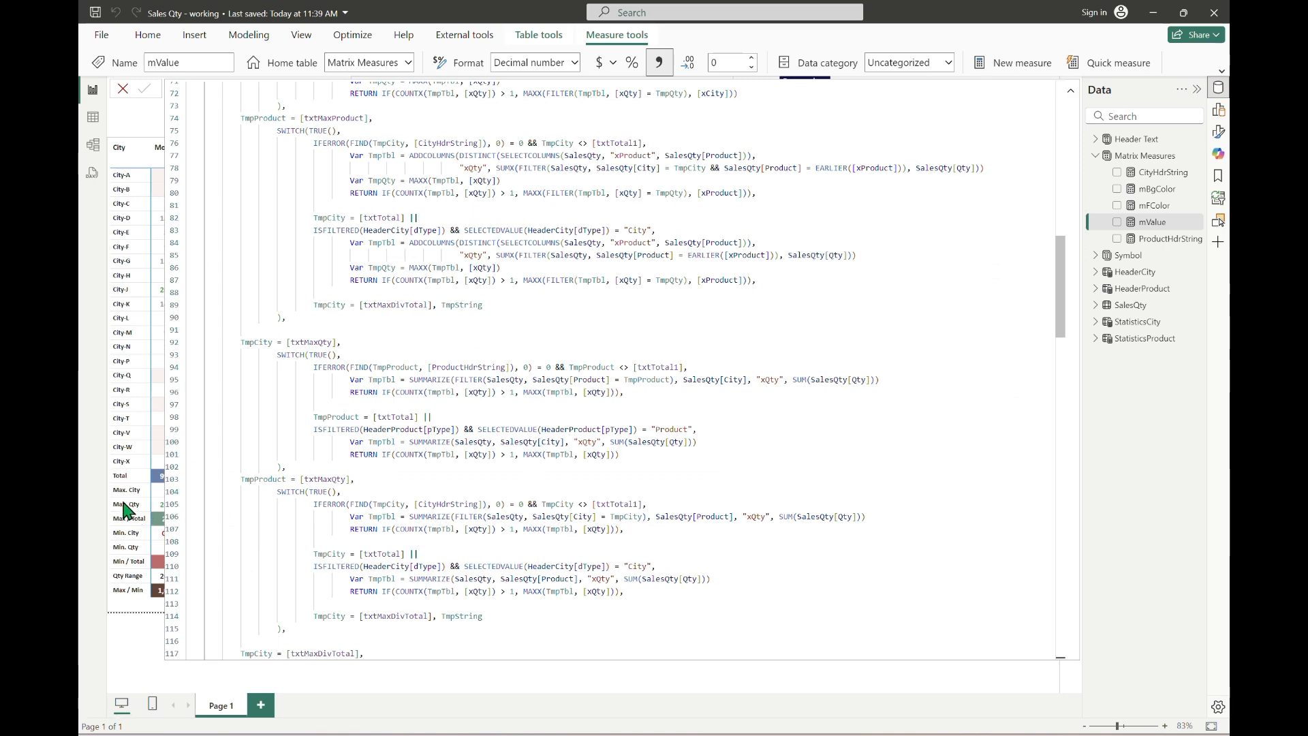
scroll(424, 444, "up", 13)
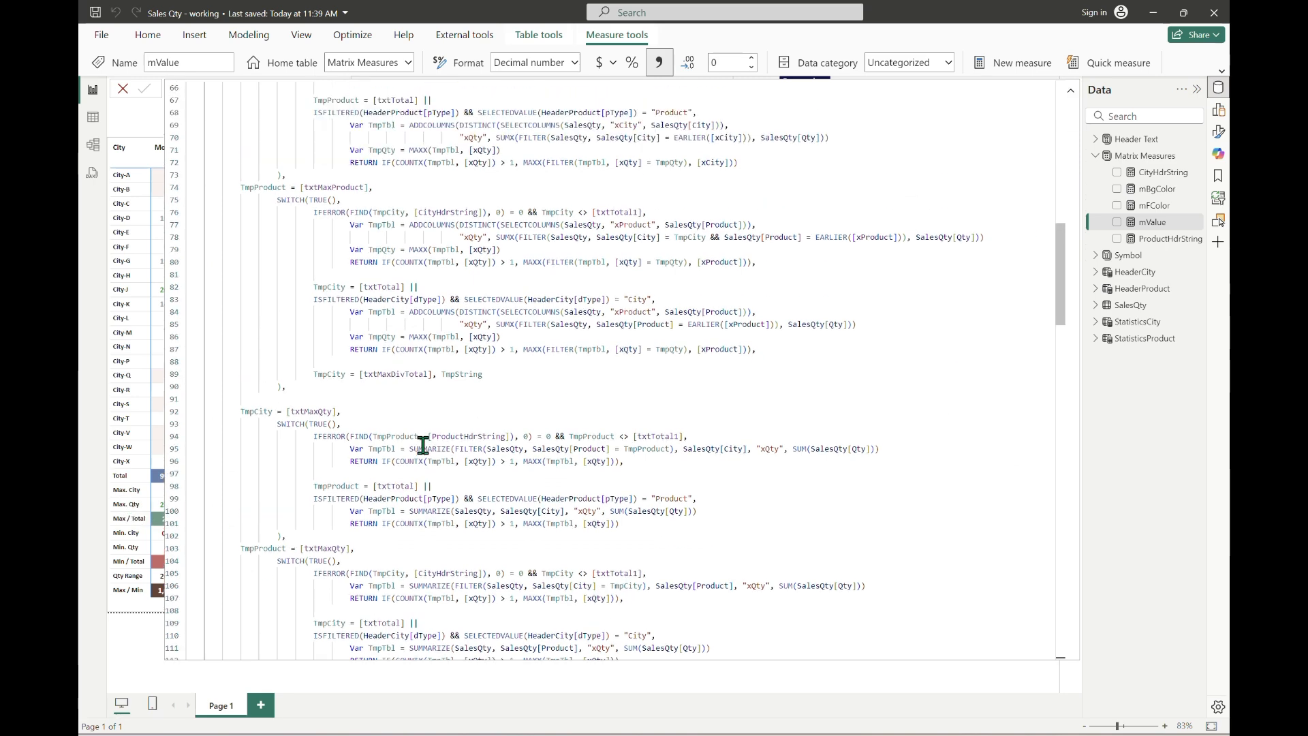
scroll(424, 445, "up", 8)
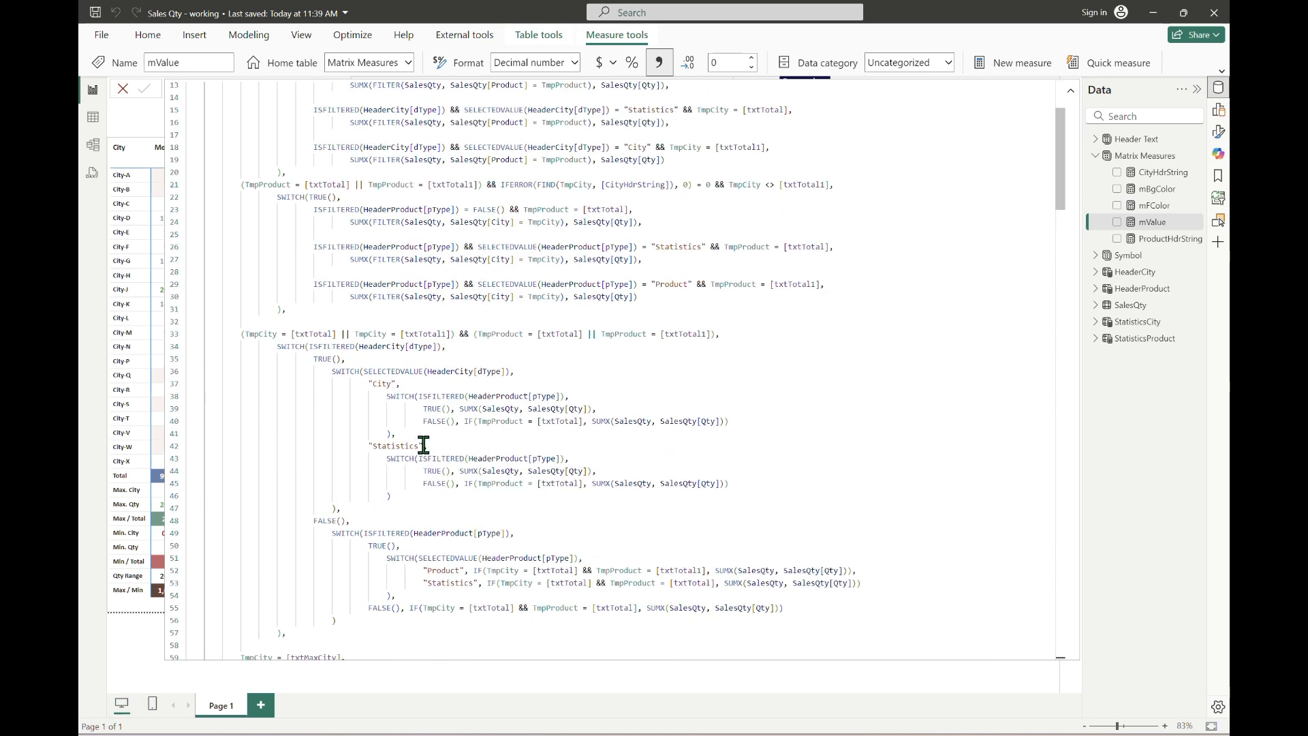
scroll(423, 444, "down", 8)
scroll(423, 444, "down", 3)
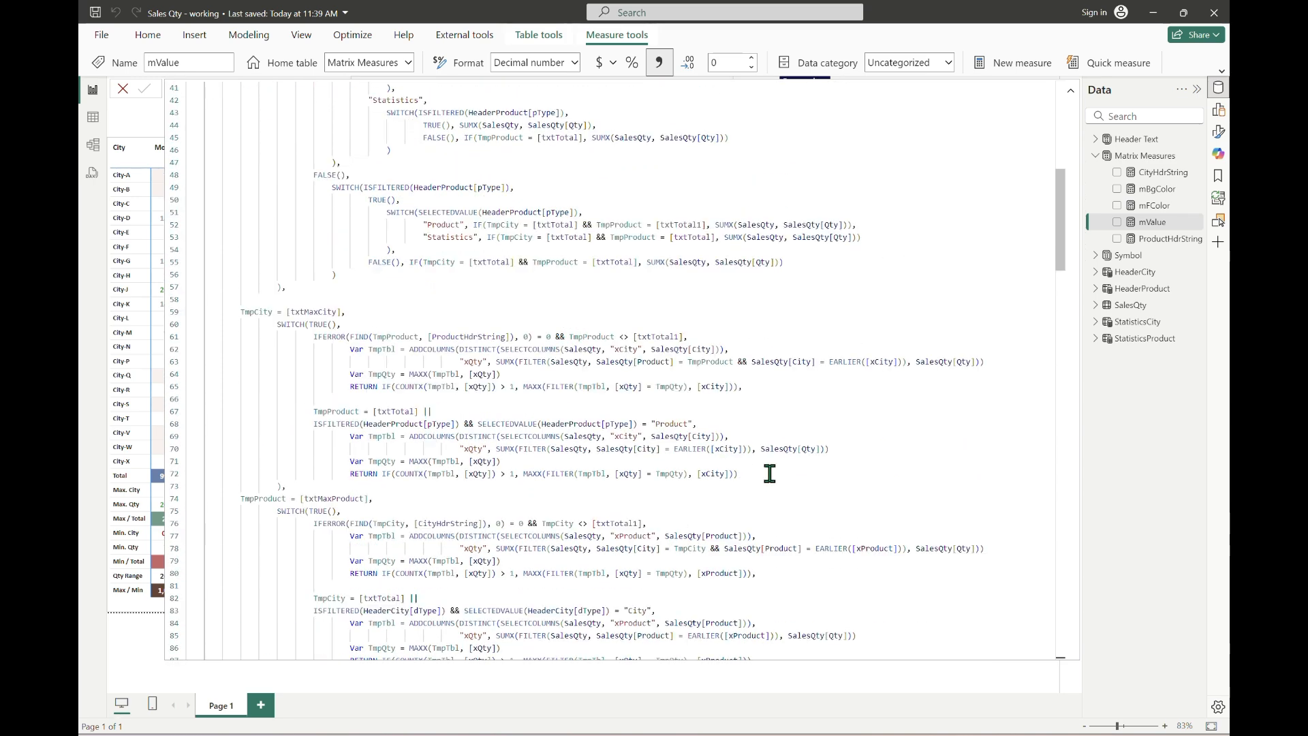
left_click(770, 472)
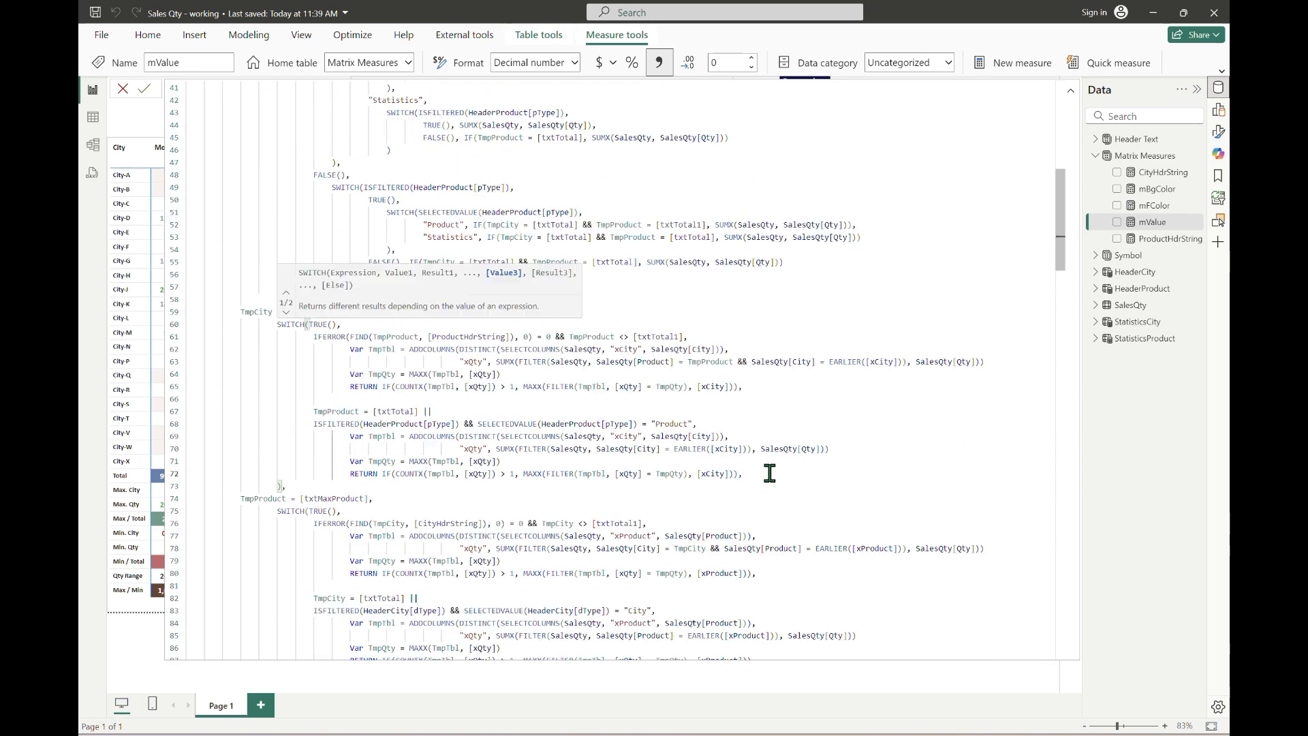
key("shift+Return")
key("shift+Return")
Enter TmpProduct = [txtMaxDivTotal], TmpString as the new branch of the TmpCity = [txtMaxCity] block.
type("tmpprod")
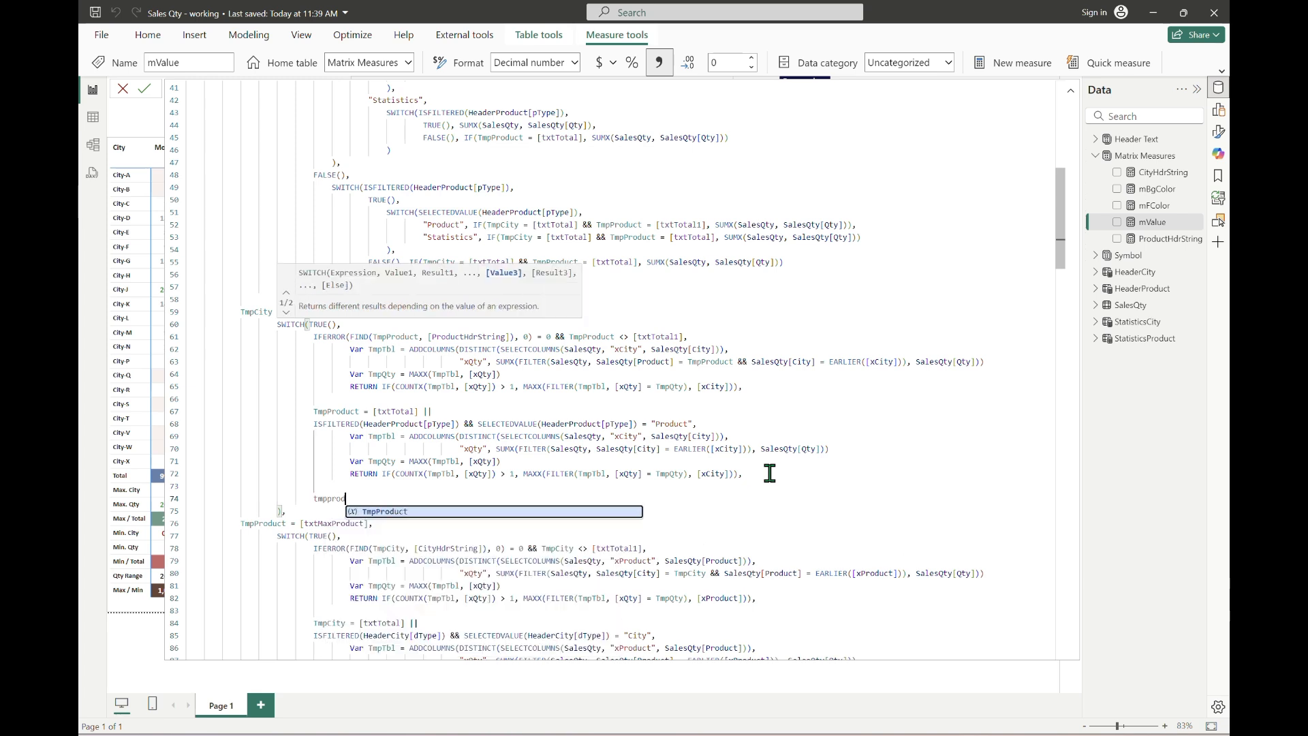
key("Tab")
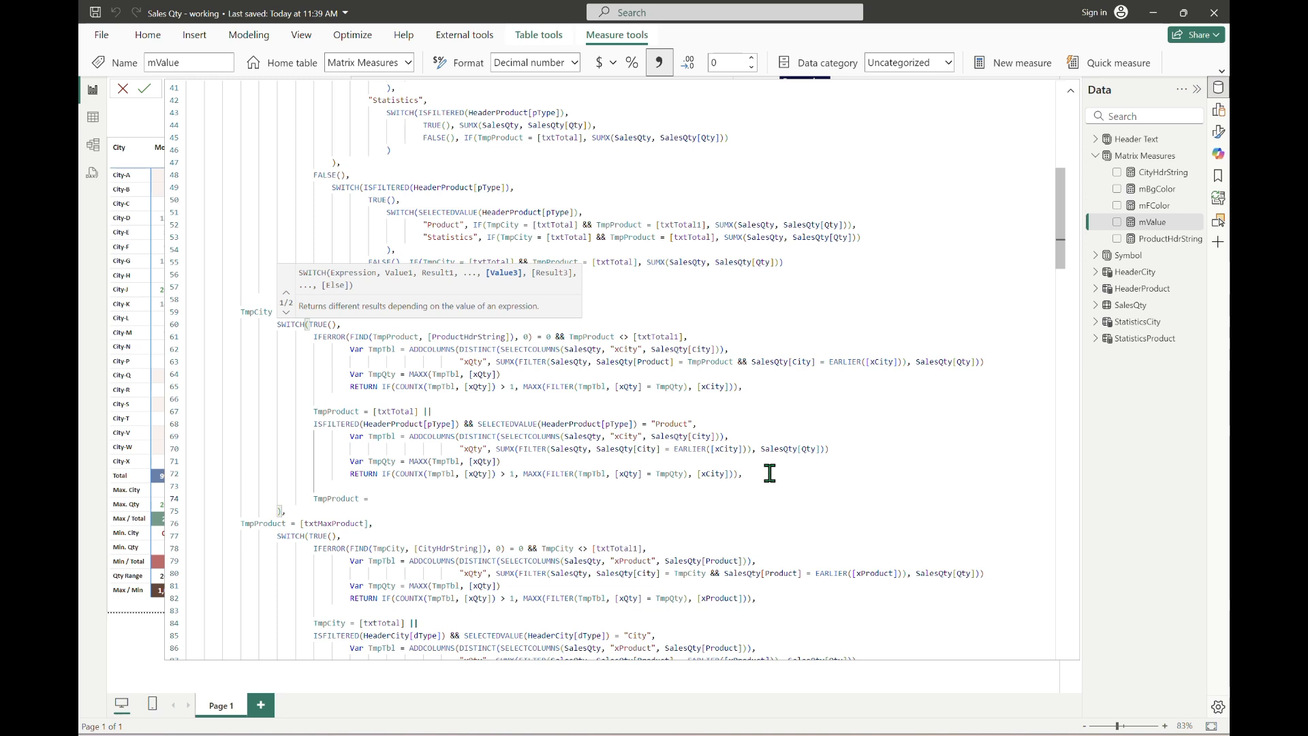
type("= txt")
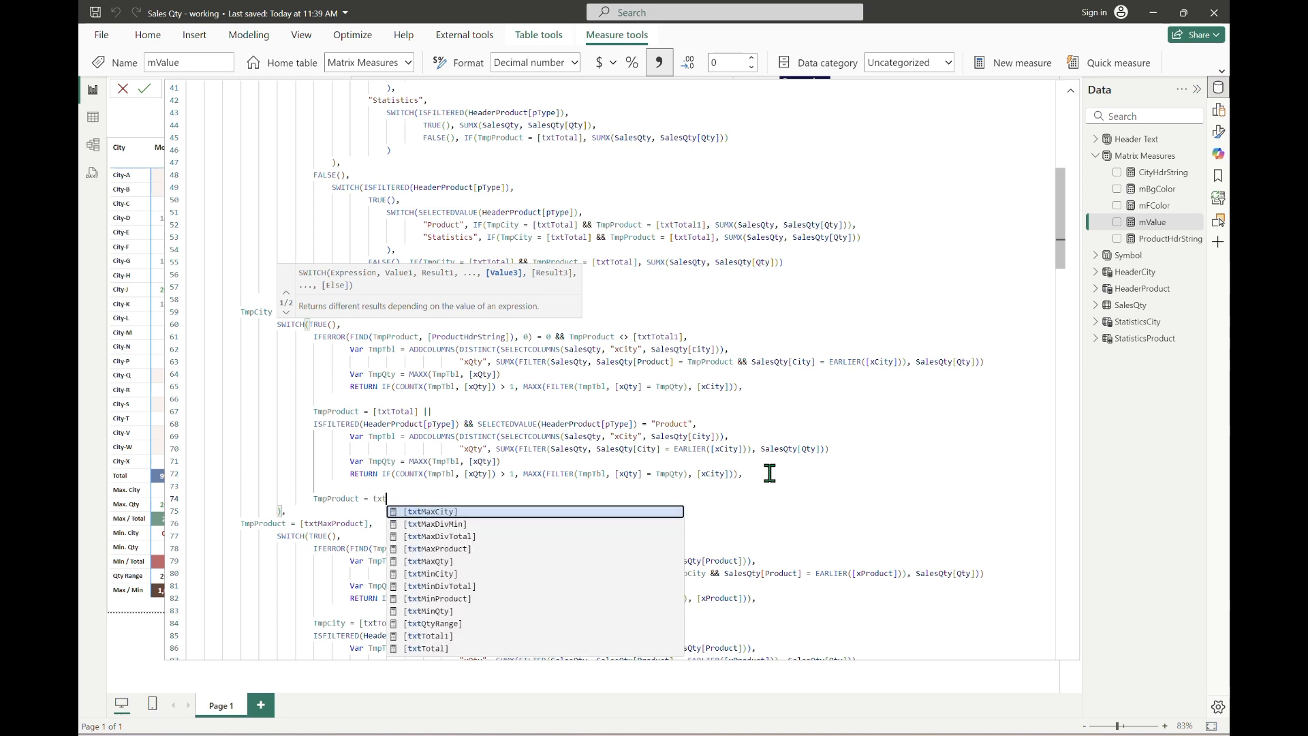
type("max")
key("Down")
key("Down")
key("Tab")
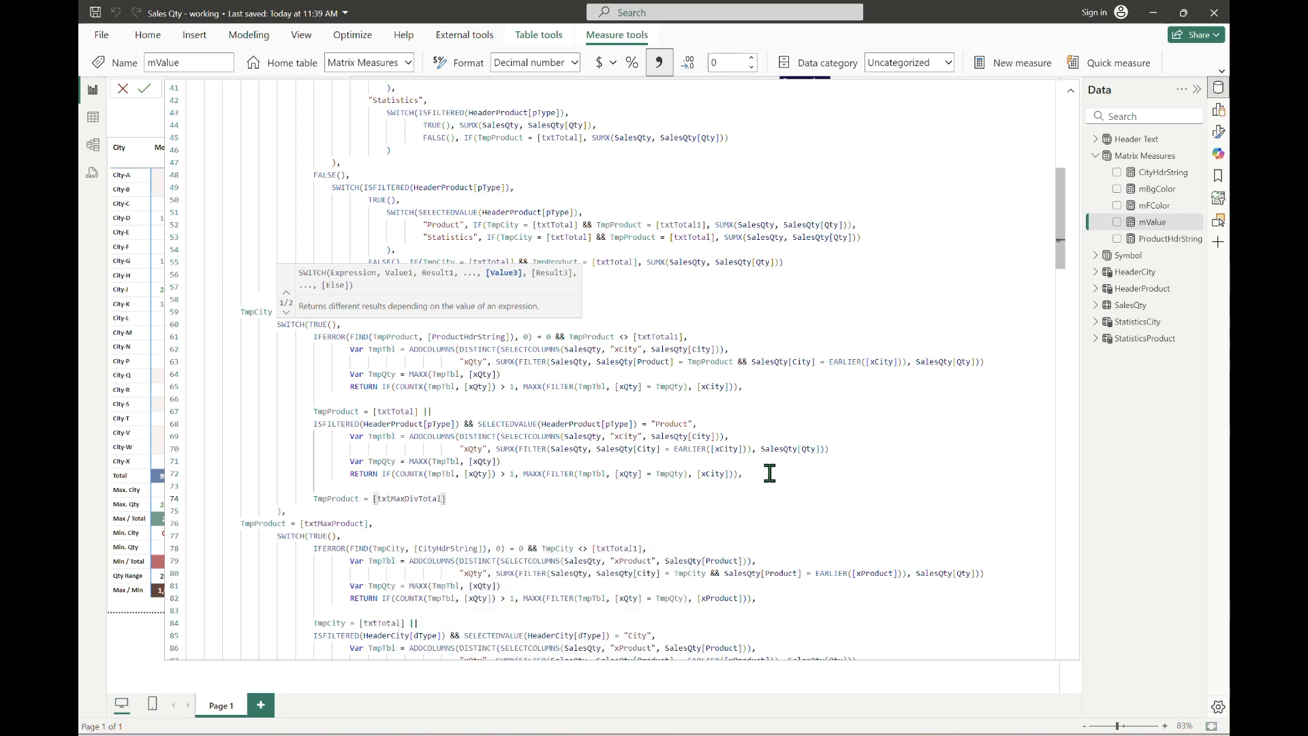
type(", tmpst")
key("Tab")
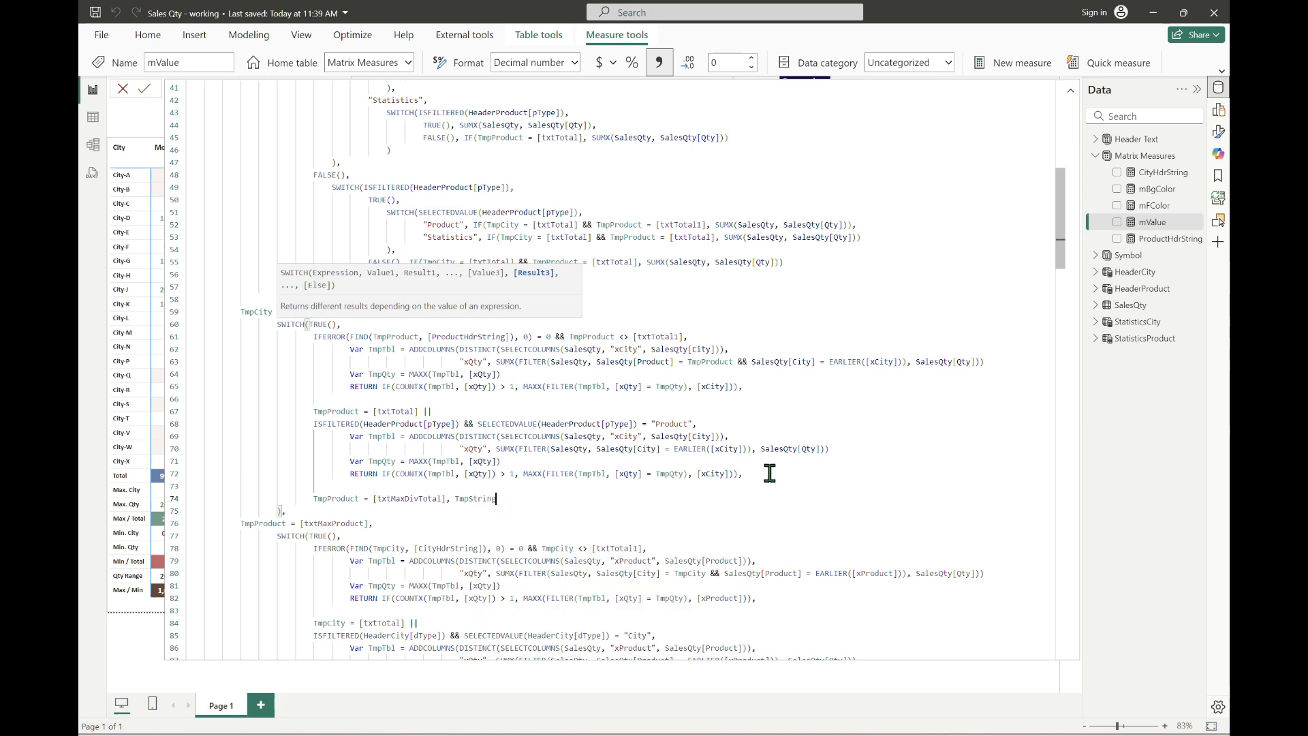
Copy the TmpProduct = [txtMaxDivTotal], TmpString branch to the end of the TmpCity = [txtMaxQty] block, preceded by a comma, and commit the measure.
key("shift+Home")
key("ctrl+c")
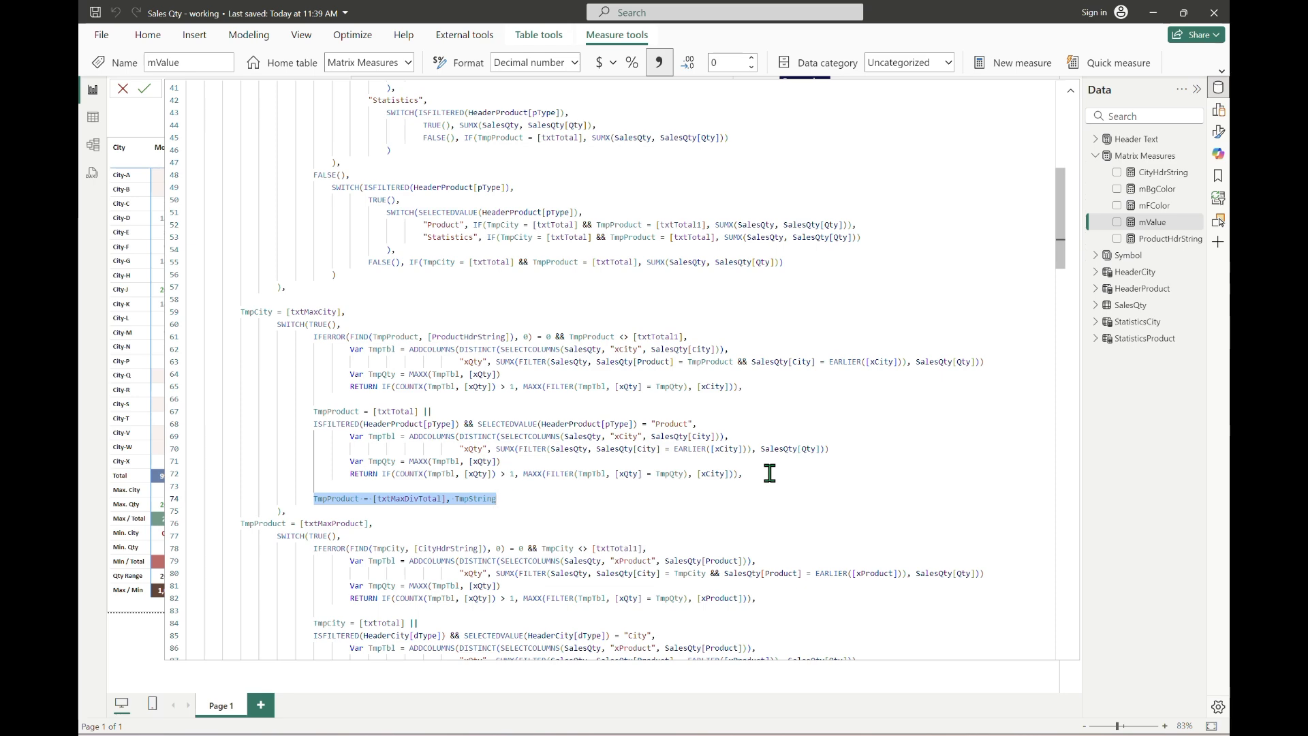
scroll(770, 473, "down", 5)
scroll(769, 473, "down", 2)
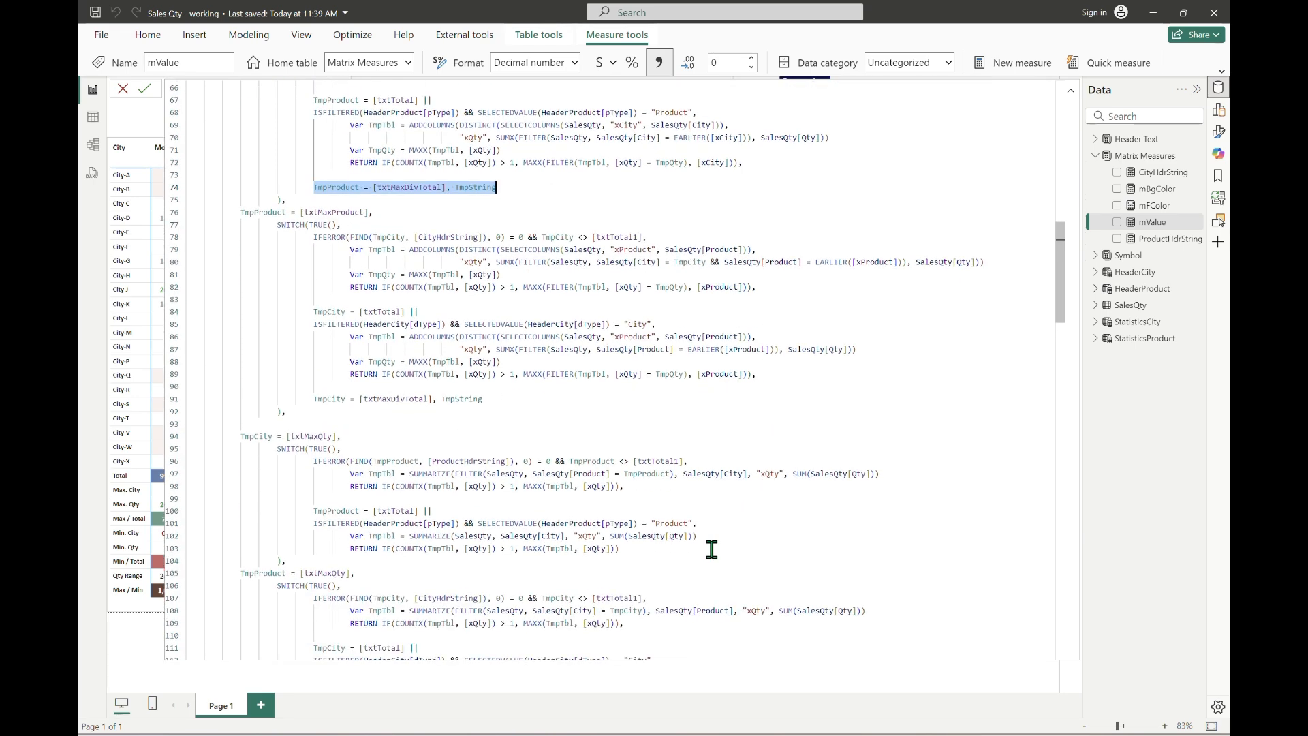
left_click(712, 547)
type(",")
key("Return")
key("Return")
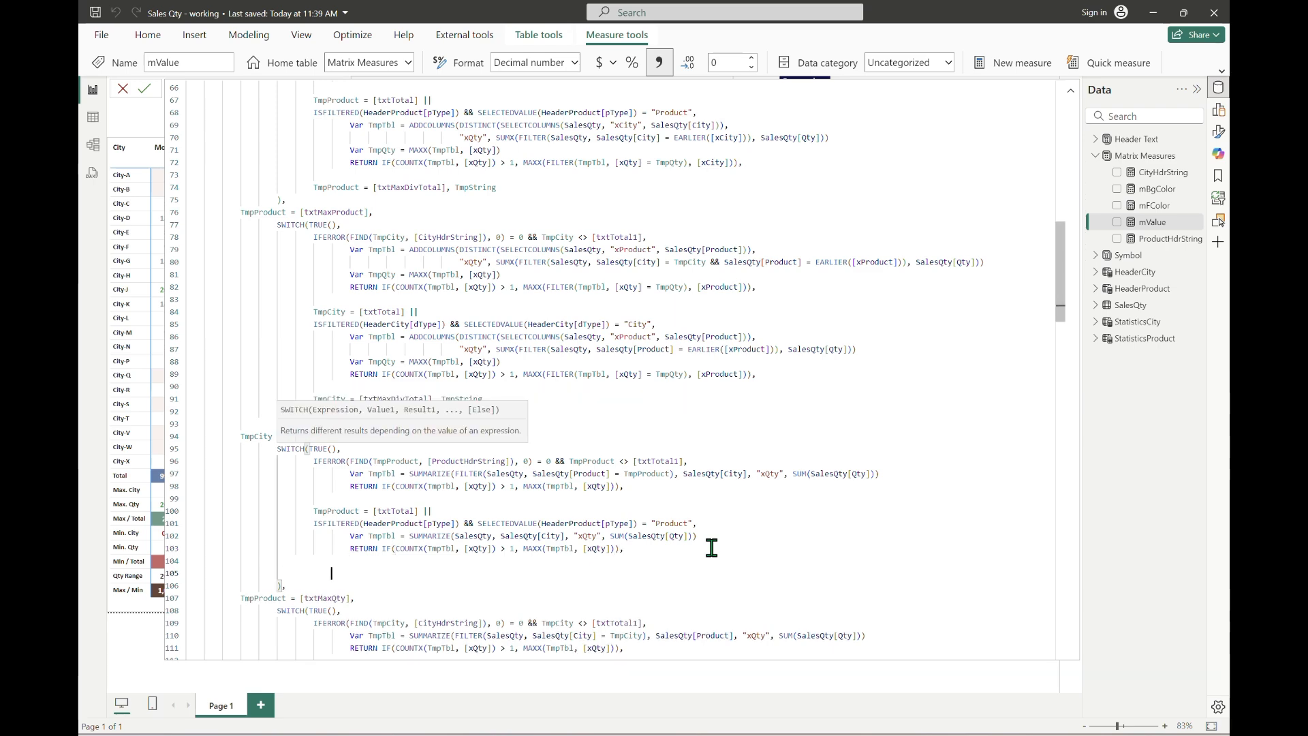
key("ctrl+v")
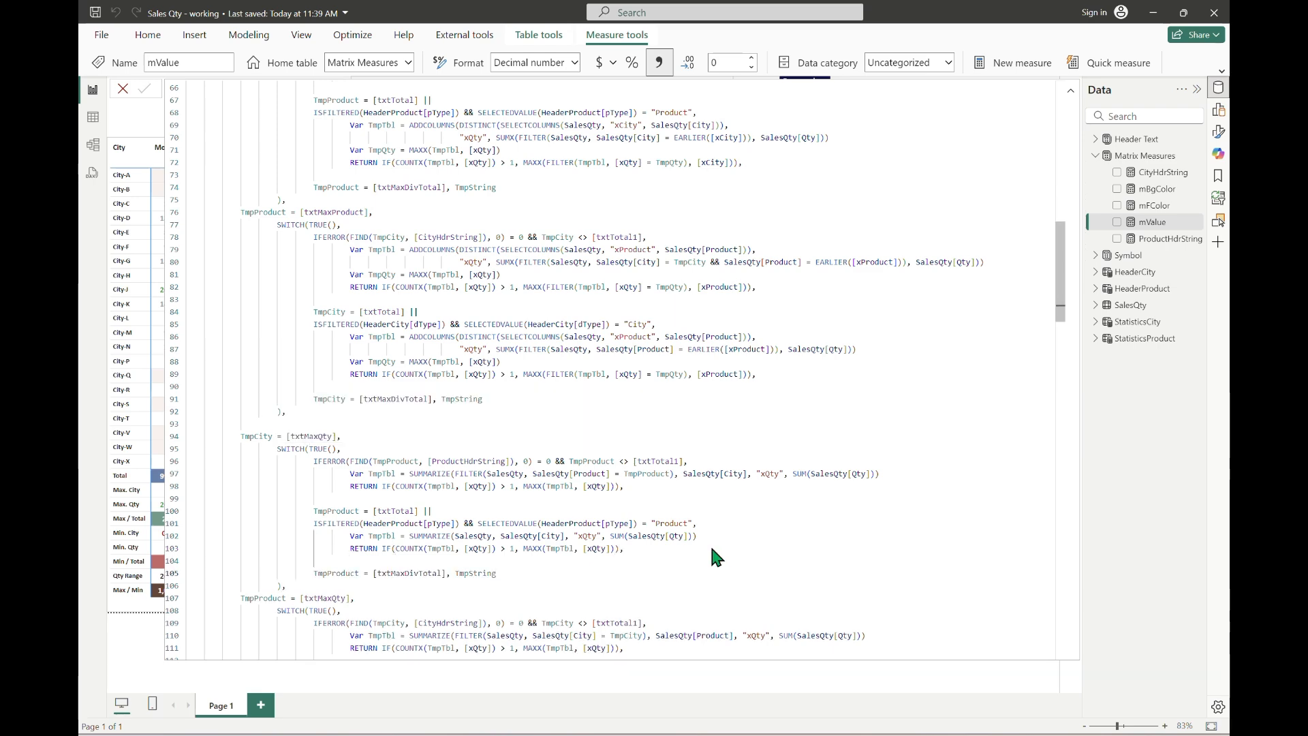
left_click(1072, 90)
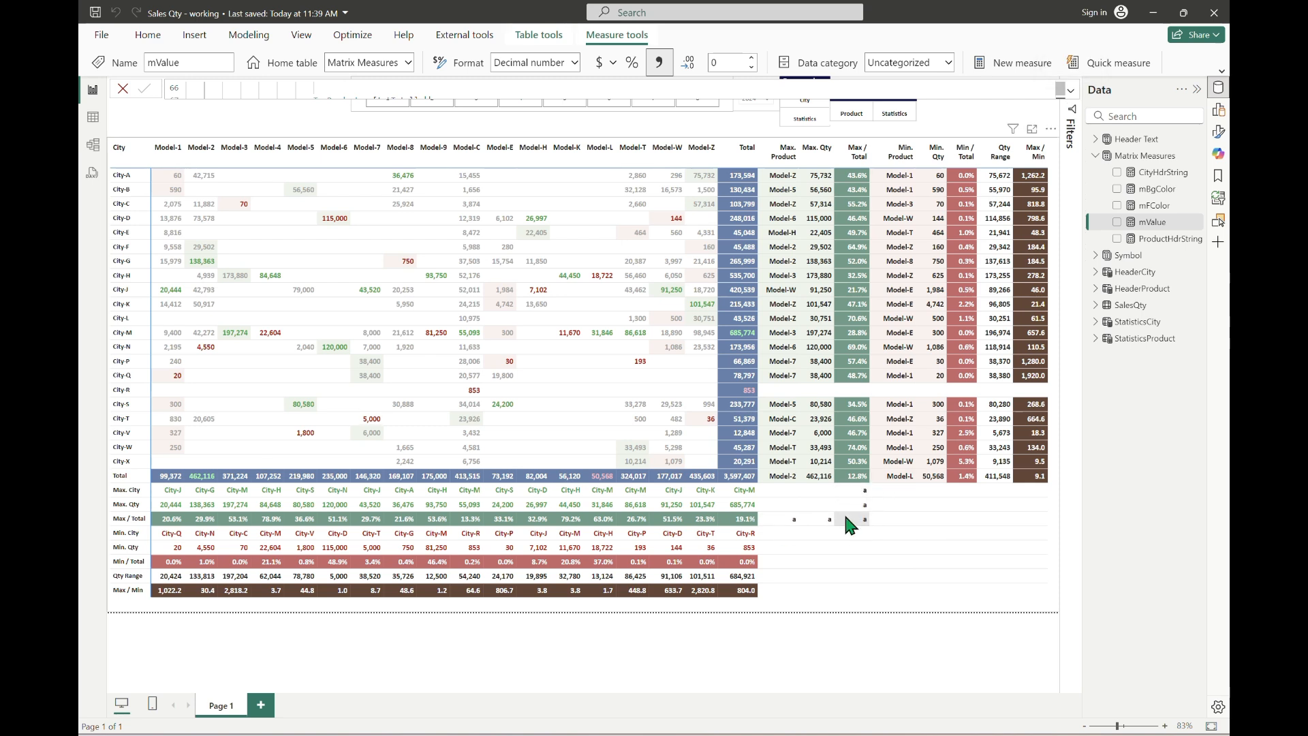
Reduce the last branch of the TmpCity = [txtMaxDivTotal] block to TmpProduct = [txtMaxDivTotal], TmpString, commit the measure, and check the matrix.
left_click(1070, 91)
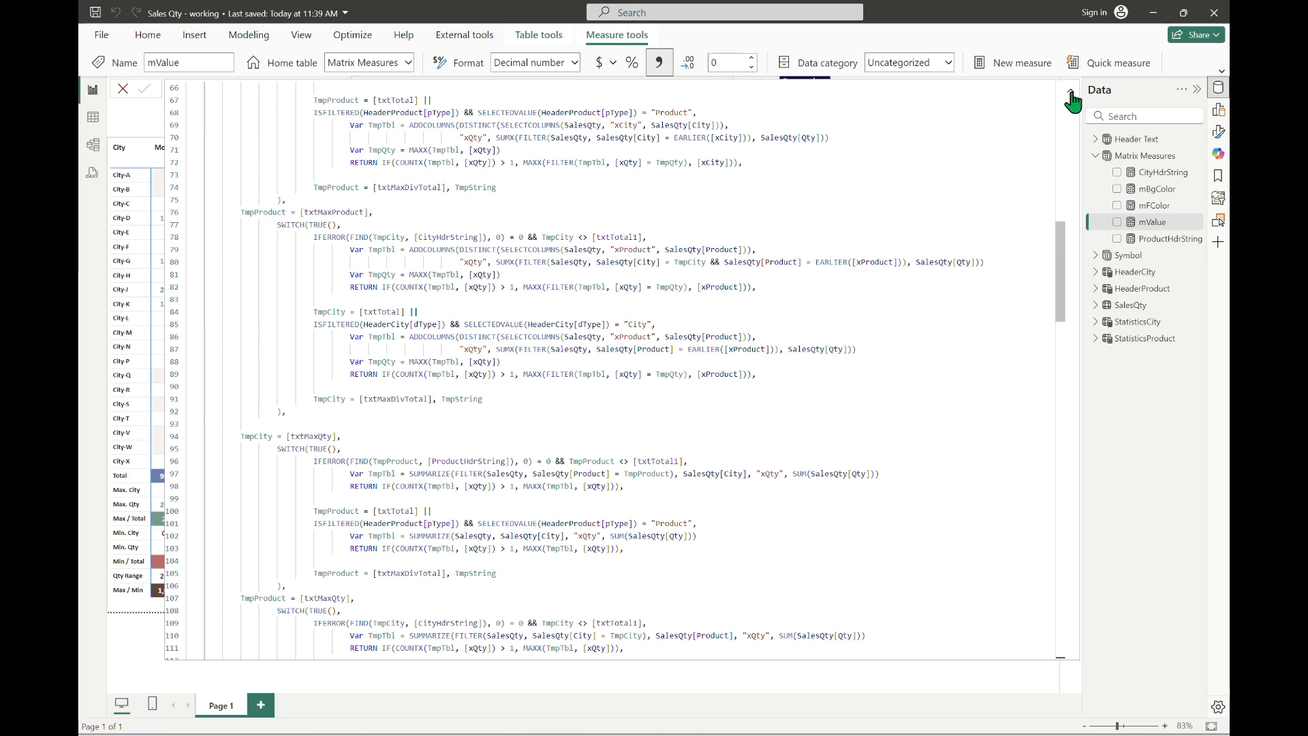
scroll(797, 280, "down", 9)
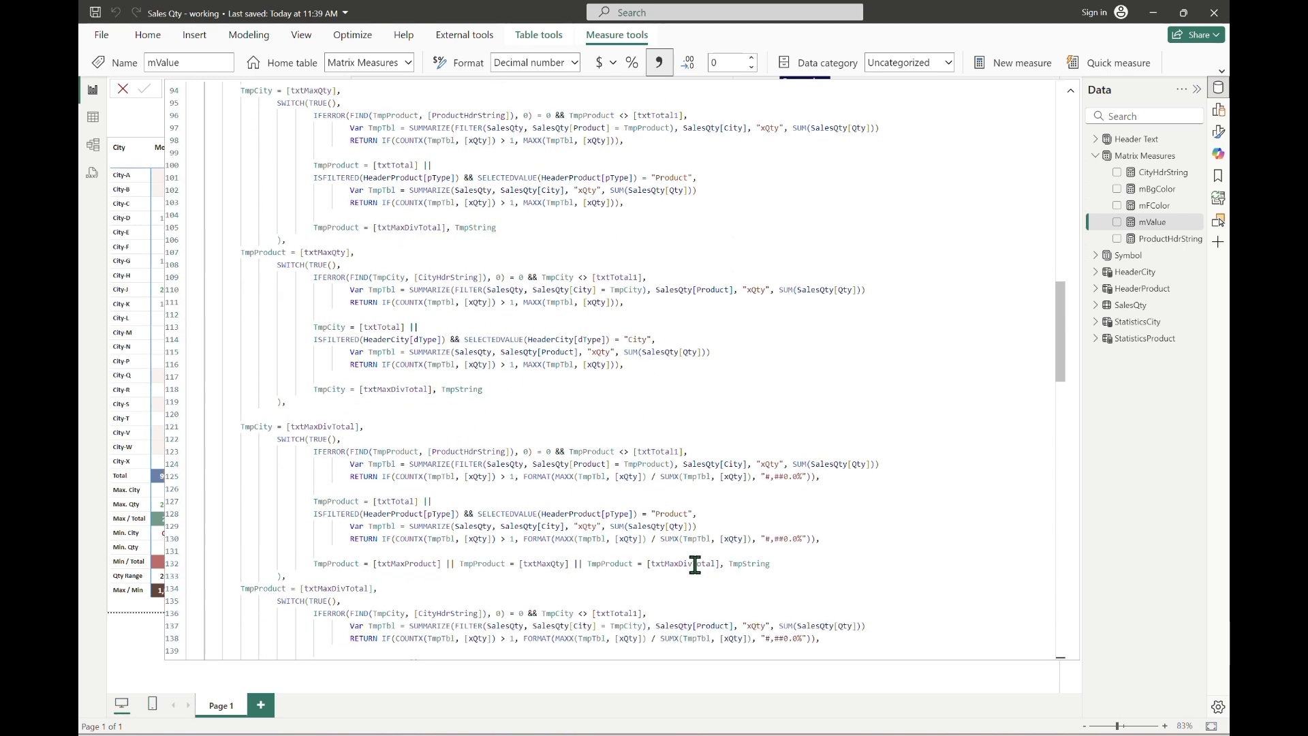
left_click(669, 563)
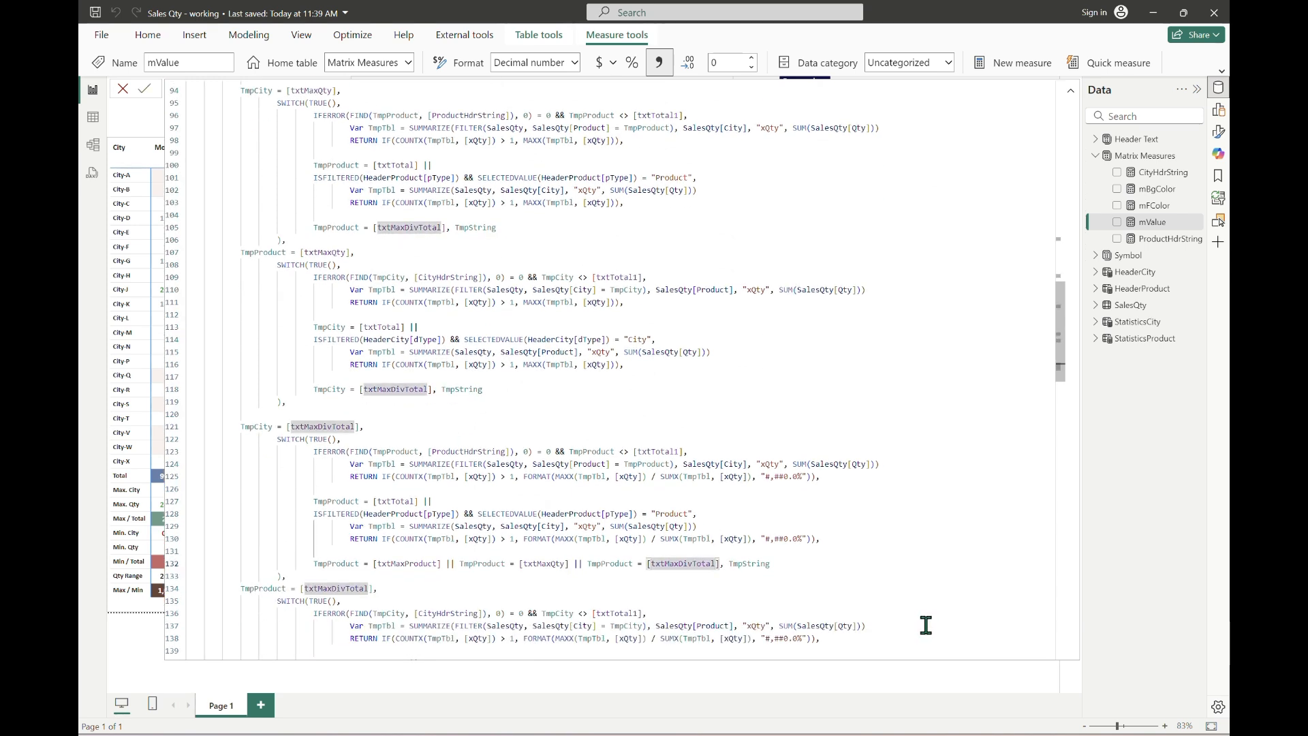
key("ctrl+Left")
key("ctrl+Left")
key("ctrl+Left")
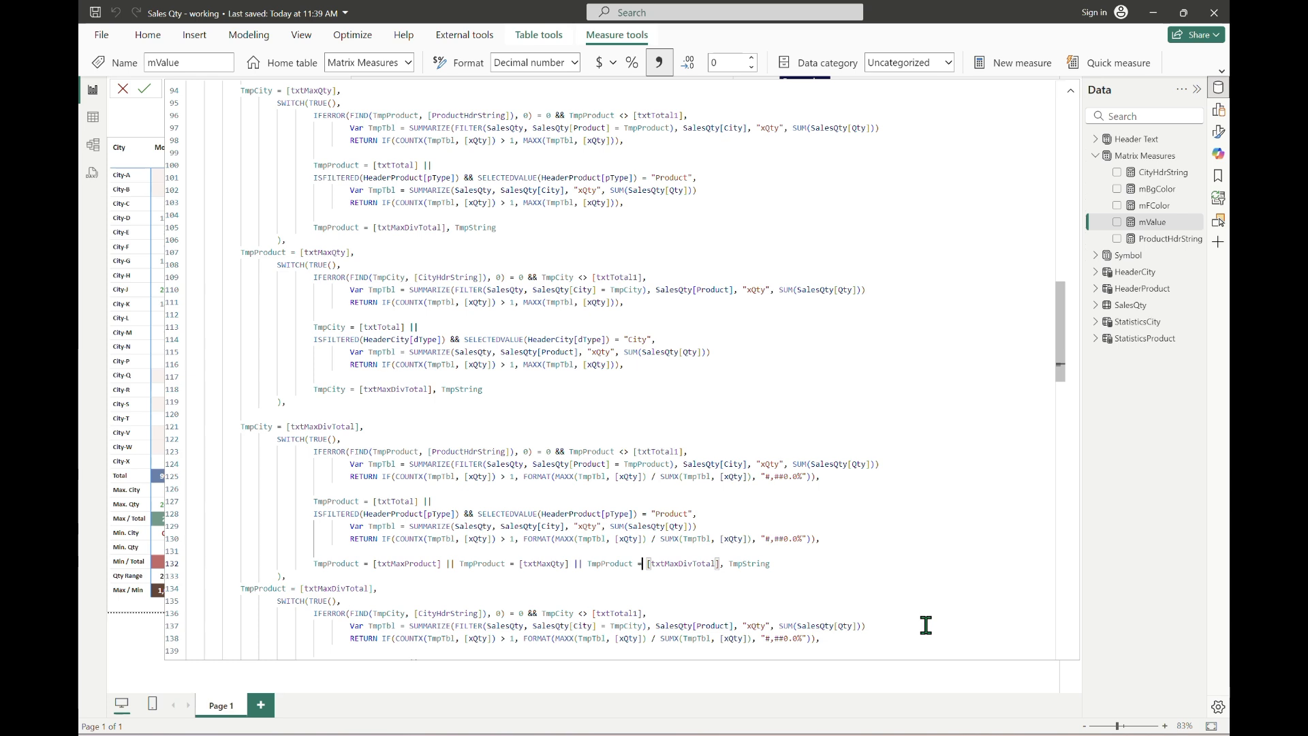
key("shift+Home")
key("Delete")
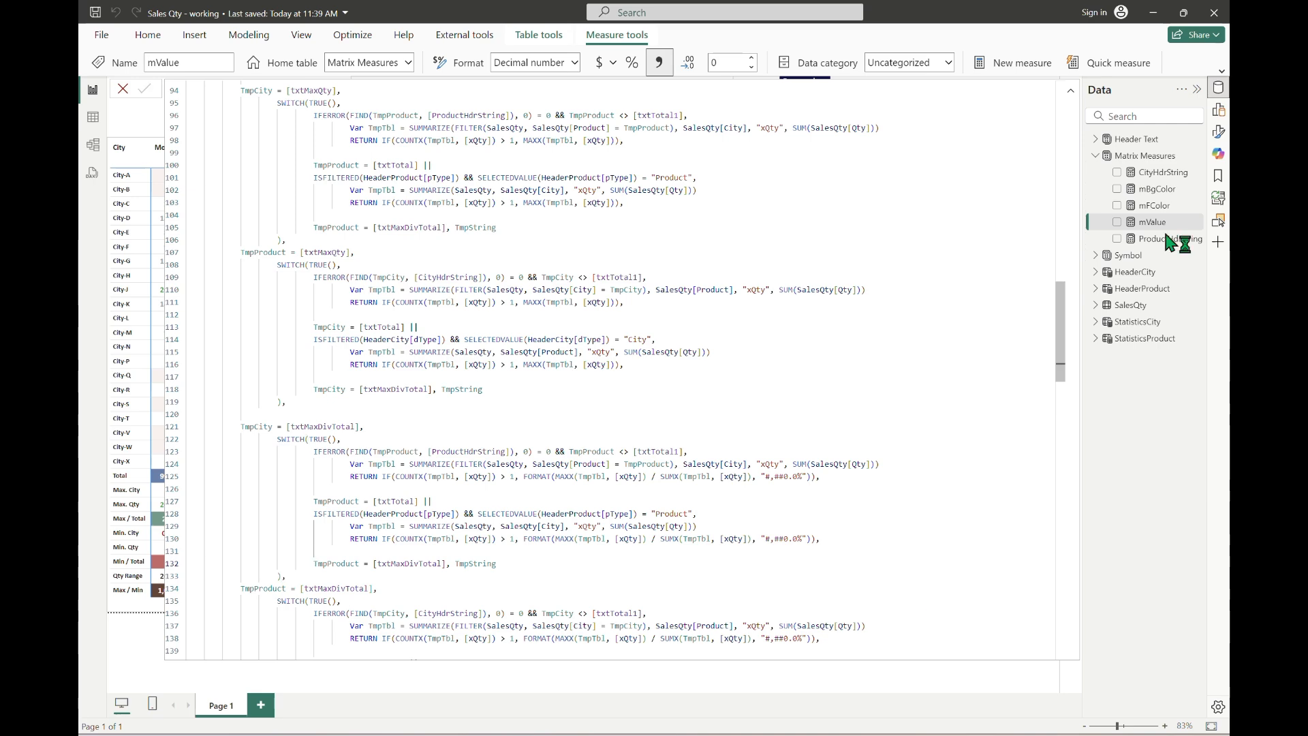
left_click(1071, 89)
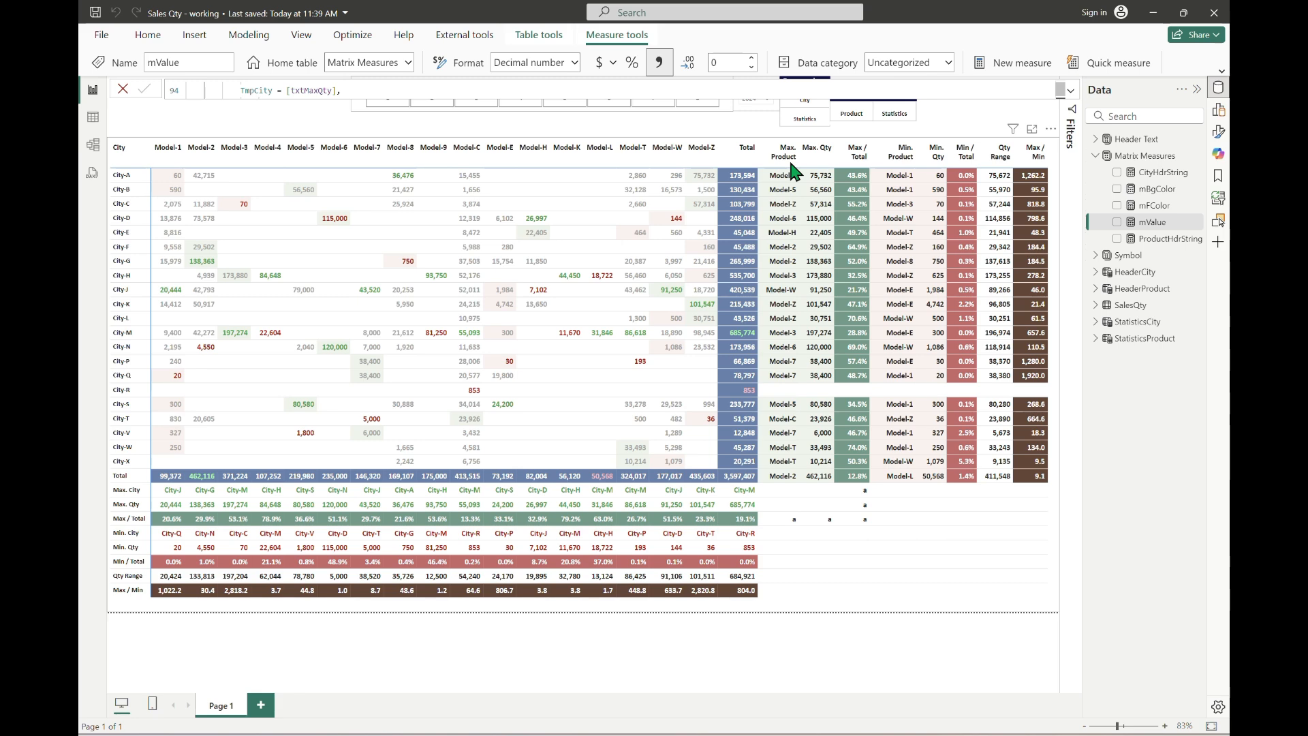
Extend the last branch condition of the TmpProduct = [txtMaxProduct] block with || TmpCity = [txtMinDivTotal].
left_click(1071, 90)
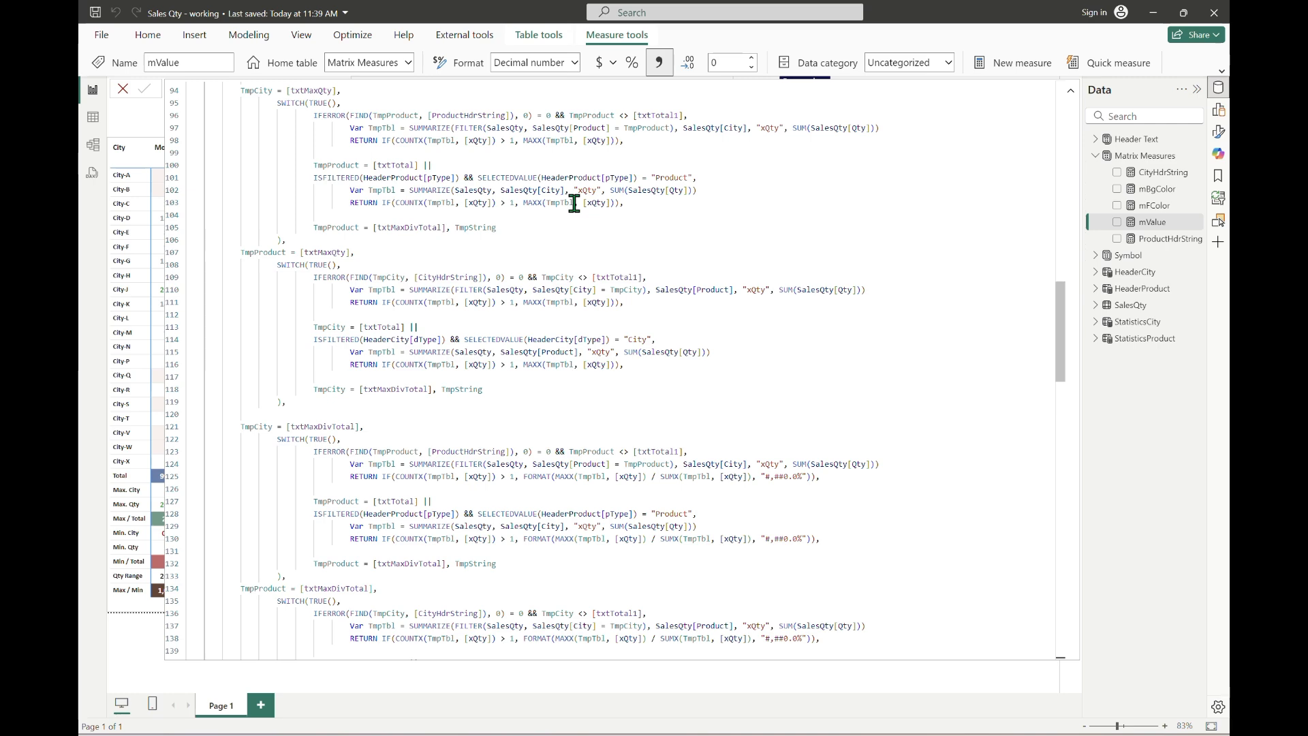
scroll(575, 203, "up", 15)
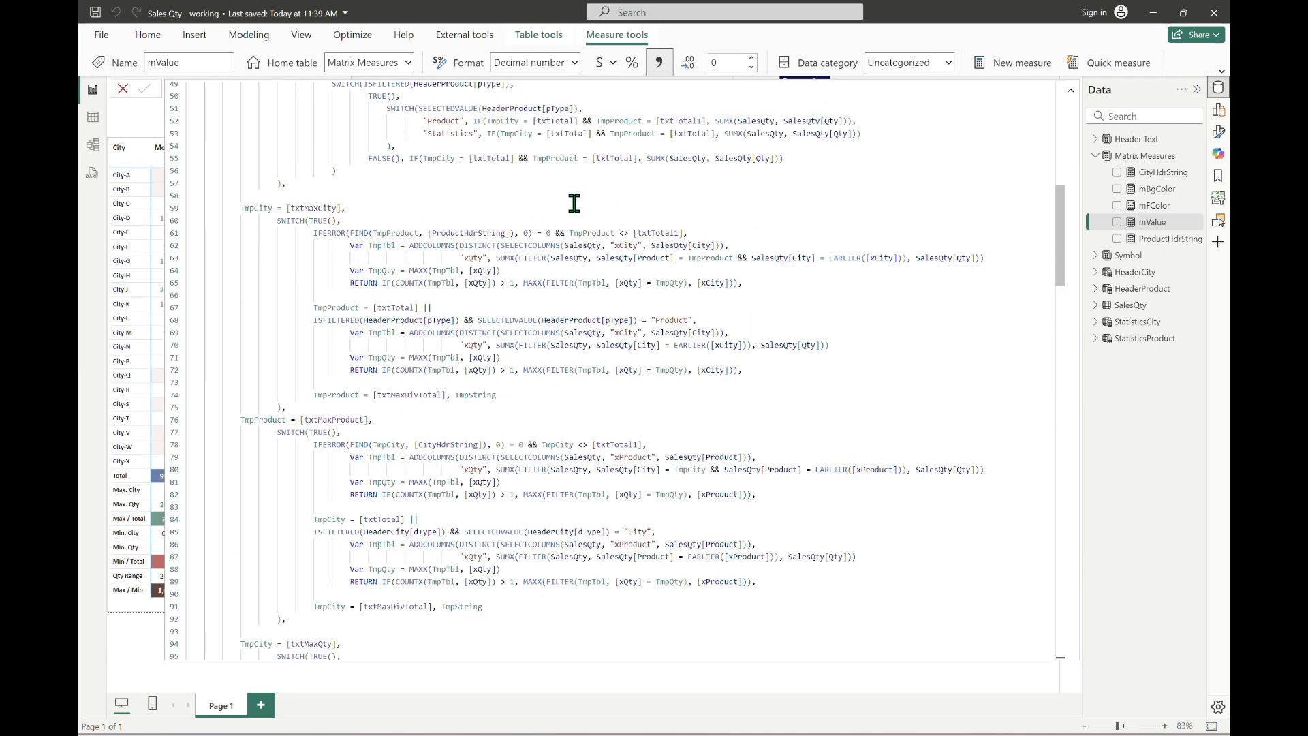
scroll(574, 203, "up", 1)
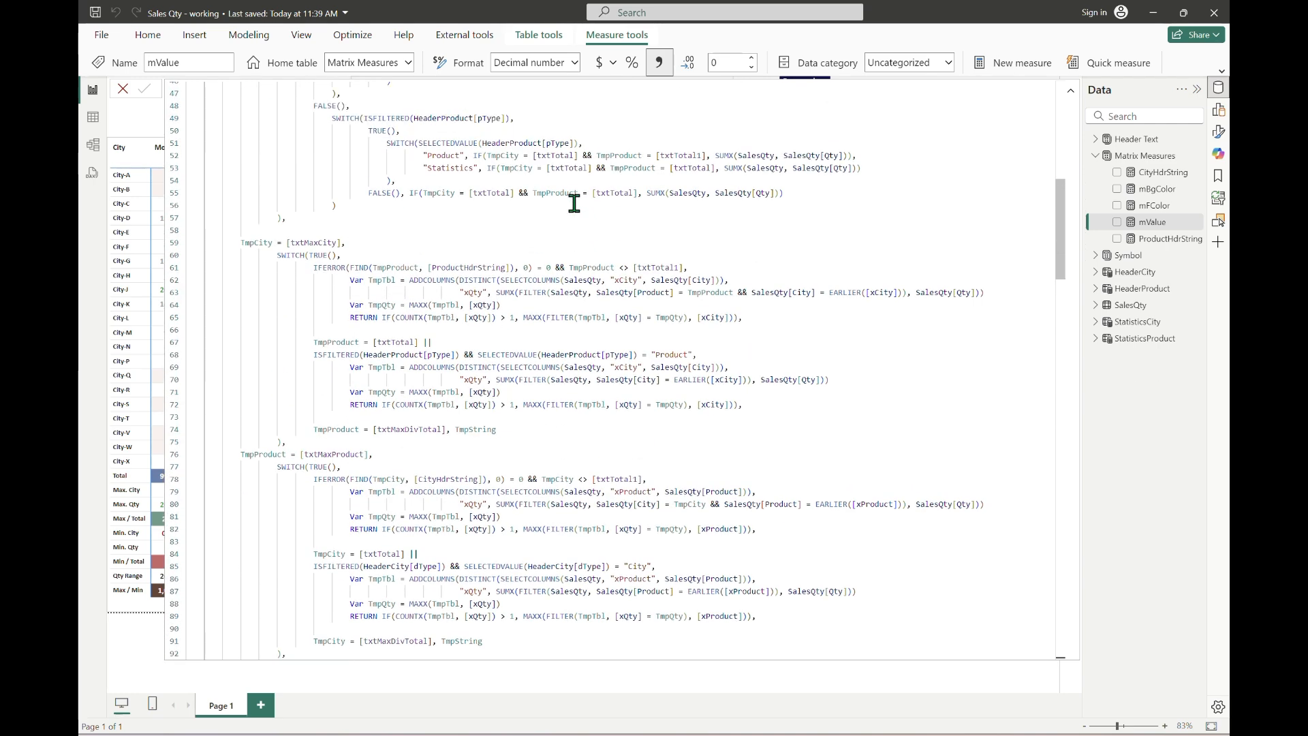
scroll(575, 203, "down", 5)
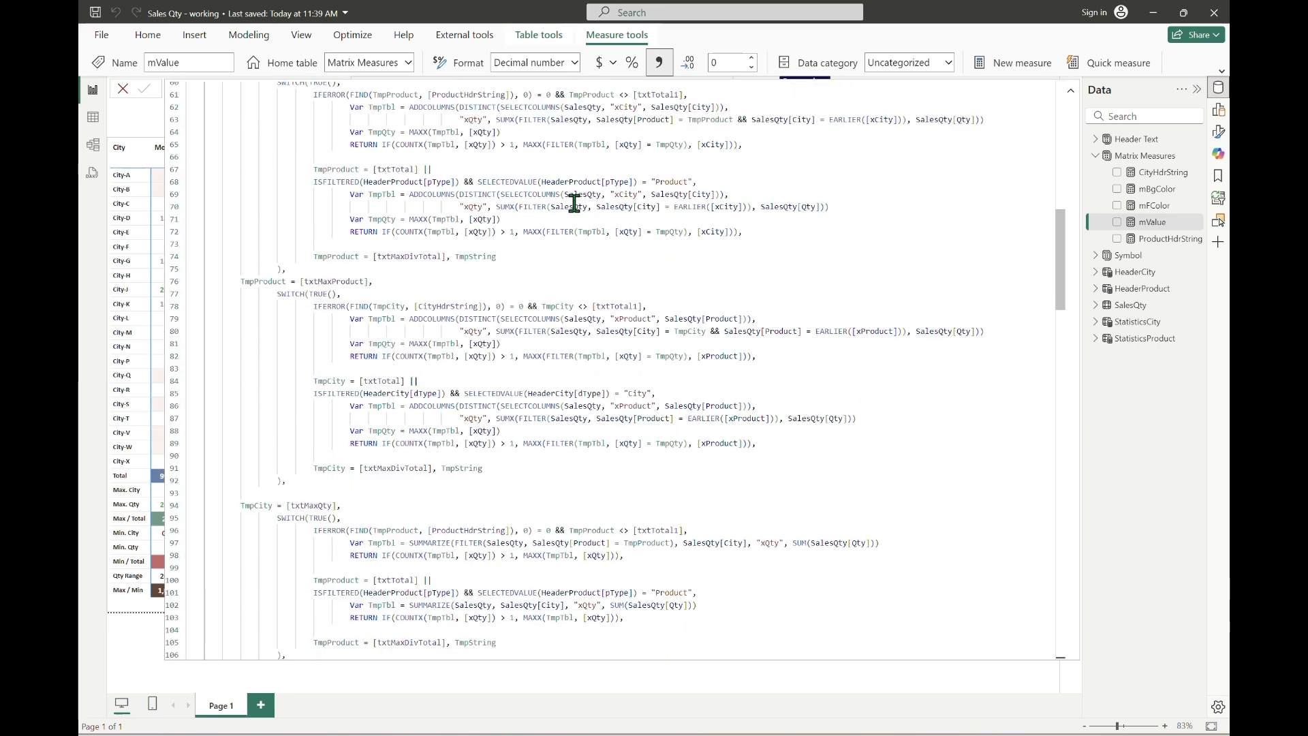
left_click(540, 468)
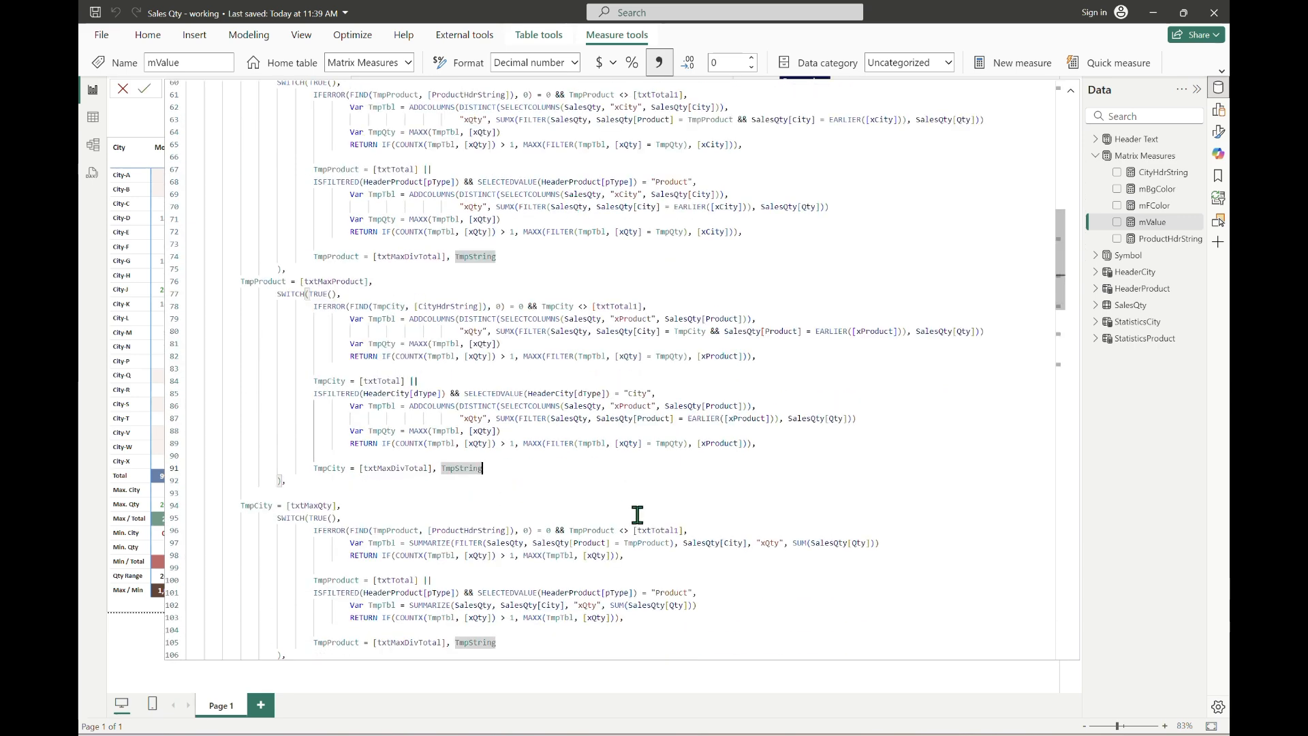
key("ctrl+Left")
key("ctrl+Left")
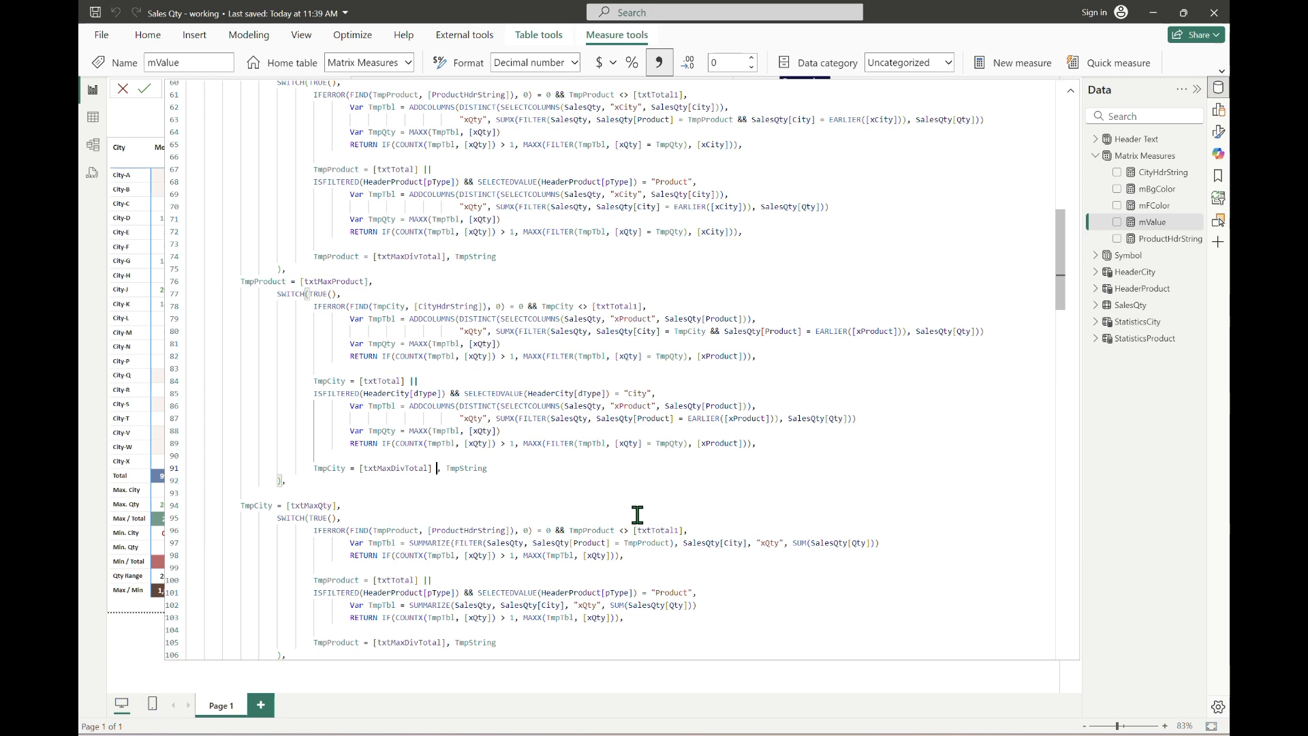
type("|| TmpCity = txtmax")
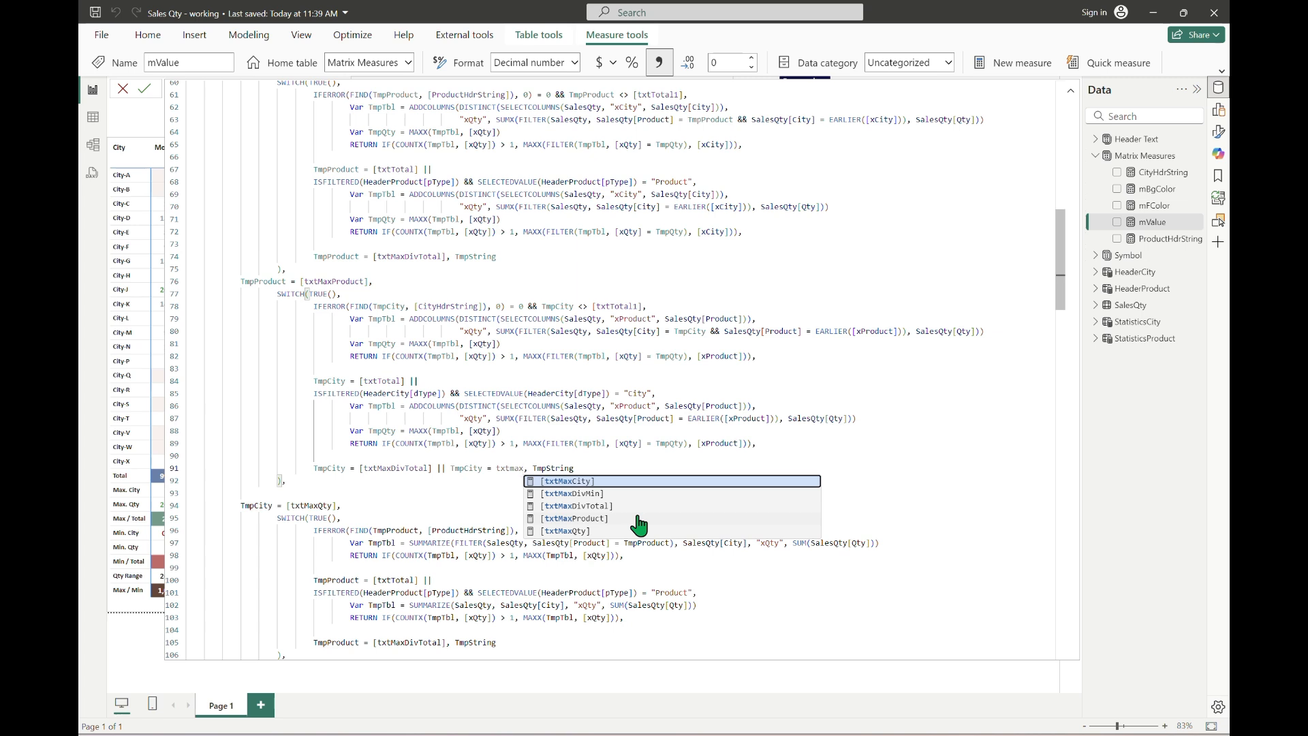
key("BackSpace")
key("BackSpace")
type("indiv")
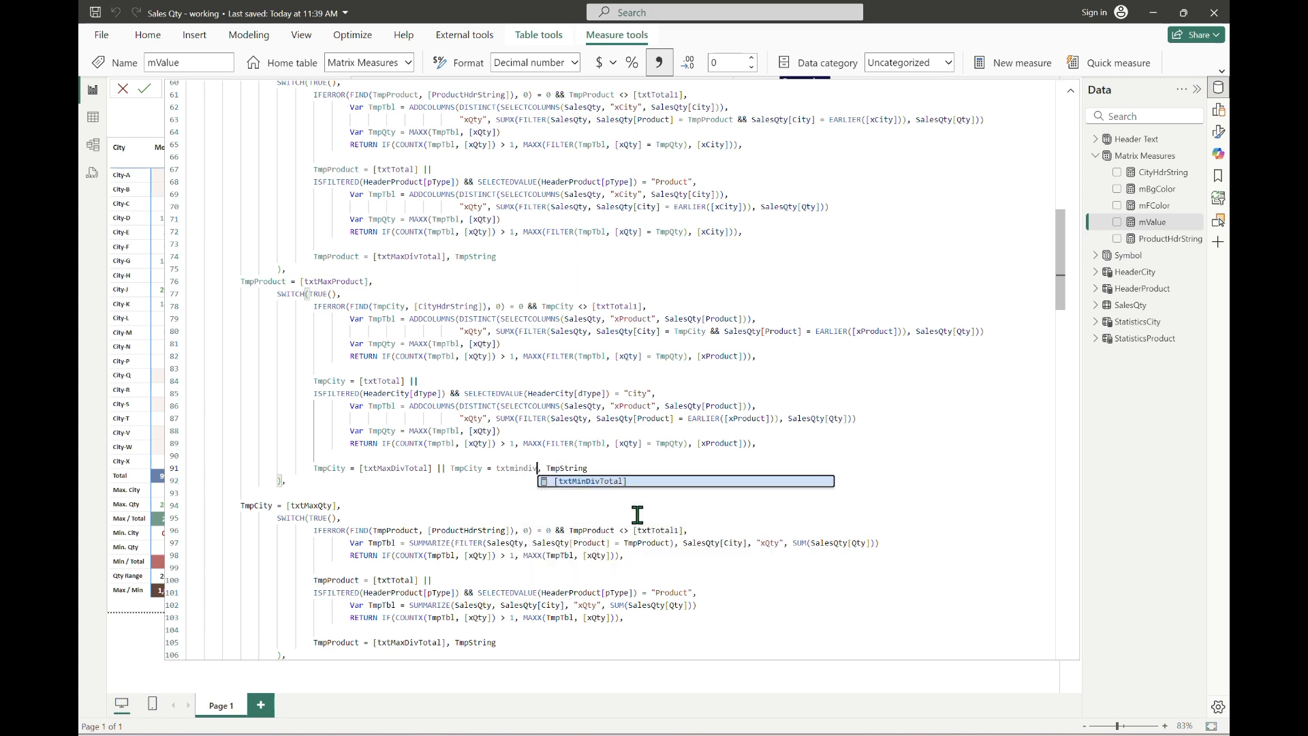
key("Tab")
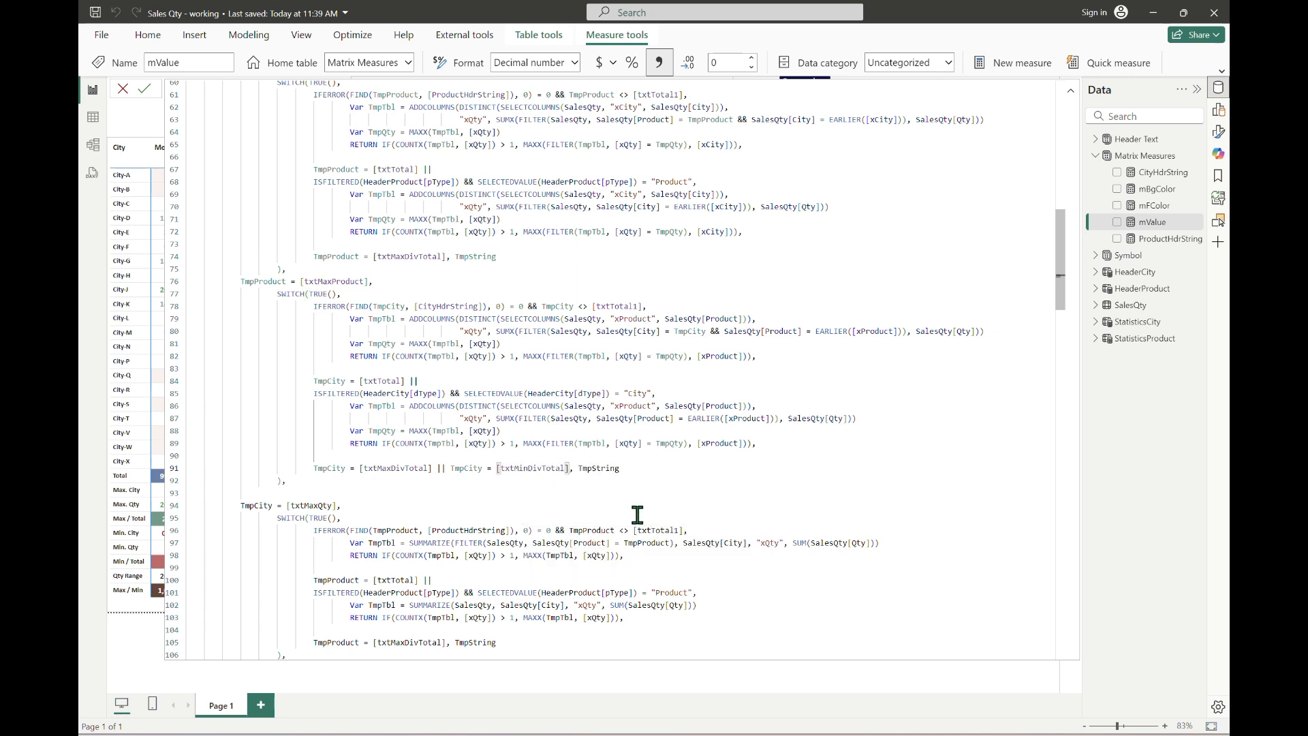
Select the added TmpCity = [txtMinDivTotal] condition, commit the mValue measure, and check the matrix.
key("Home")
key("ctrl+Right")
key("ctrl+Right")
key("ctrl+Right")
key("ctrl+Right")
key("ctrl+Right")
key("ctrl+Right")
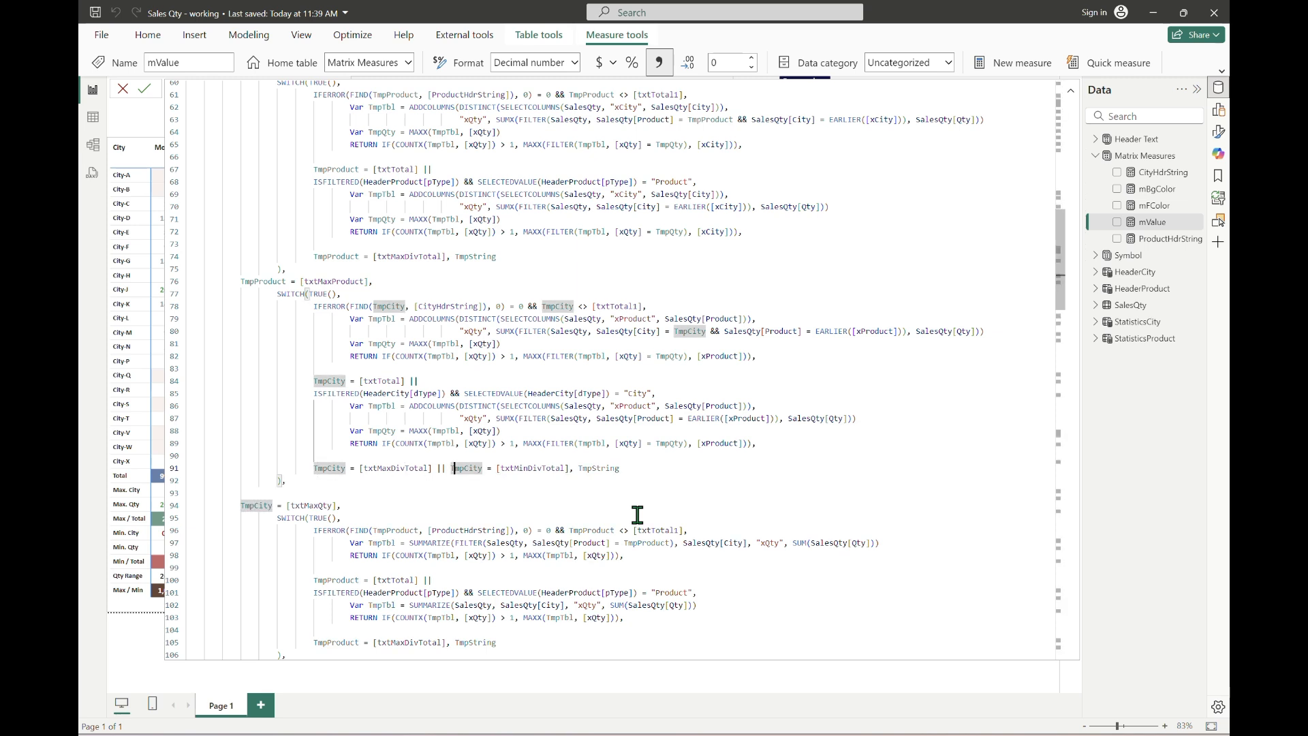
key("ctrl+shift+Right")
key("ctrl+shift+Right")
key("ctrl+shift+Right")
key("ctrl+shift+Right")
key("ctrl+shift+Right")
key("Return")
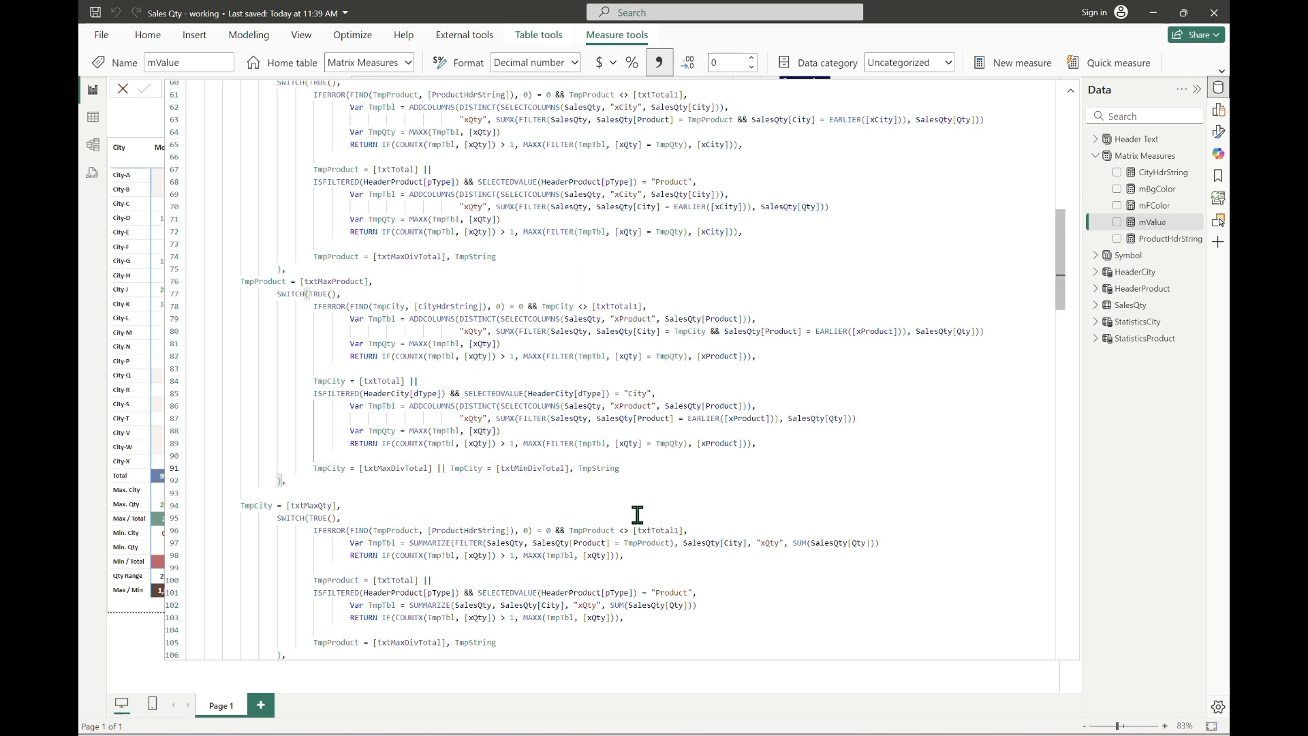
left_click(1070, 94)
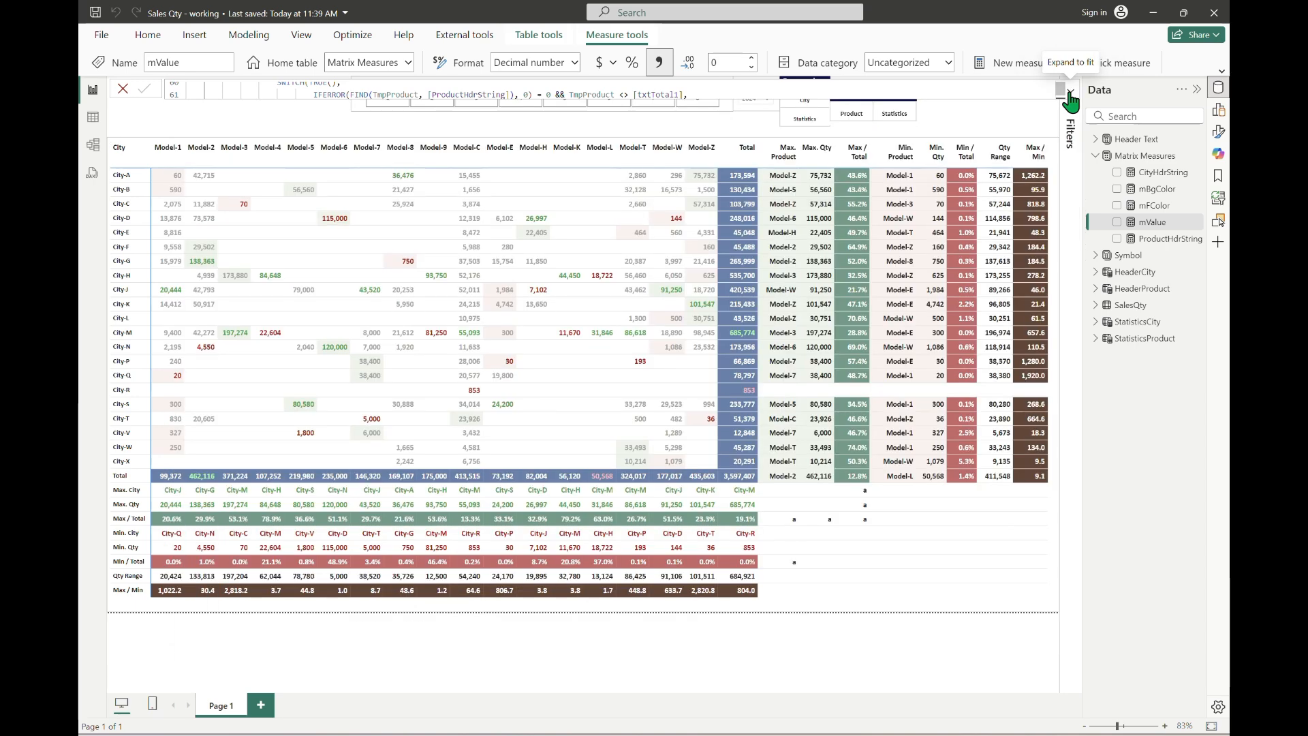
Copy the || TmpCity = [txtMinDivTotal] condition from the TmpProduct = [txtMaxProduct] block into the last branch condition of the TmpProduct = [txtMaxQty] block.
left_click(1070, 96)
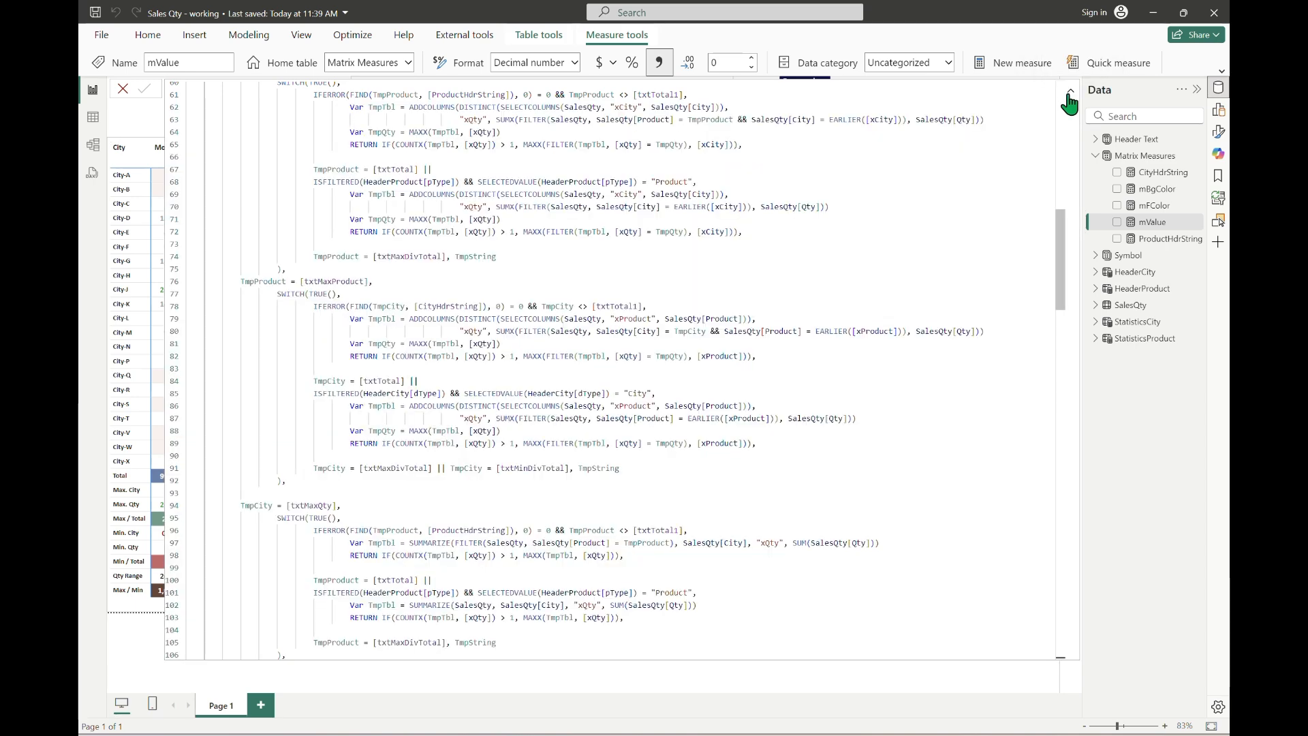
left_click(646, 468)
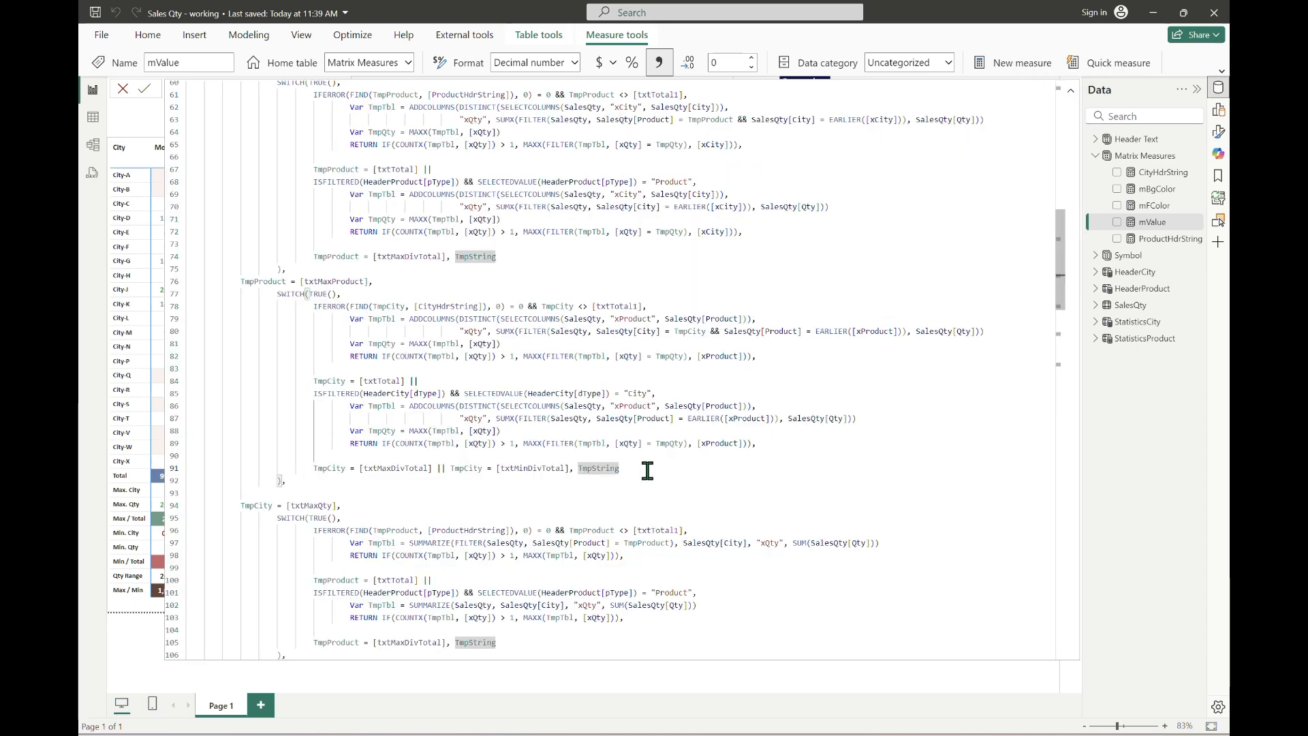
key("Home")
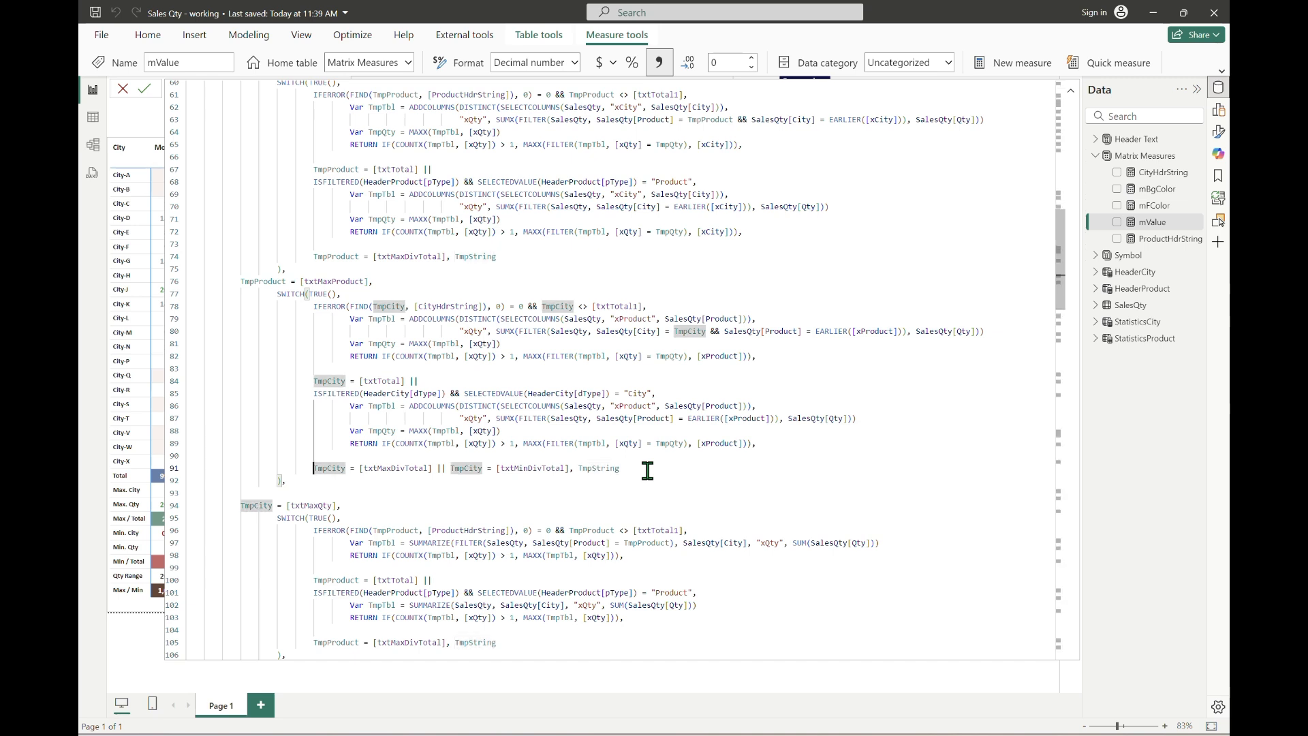
key("ctrl+Right")
key("ctrl+Right")
key("ctrl+Right")
key("ctrl+Right")
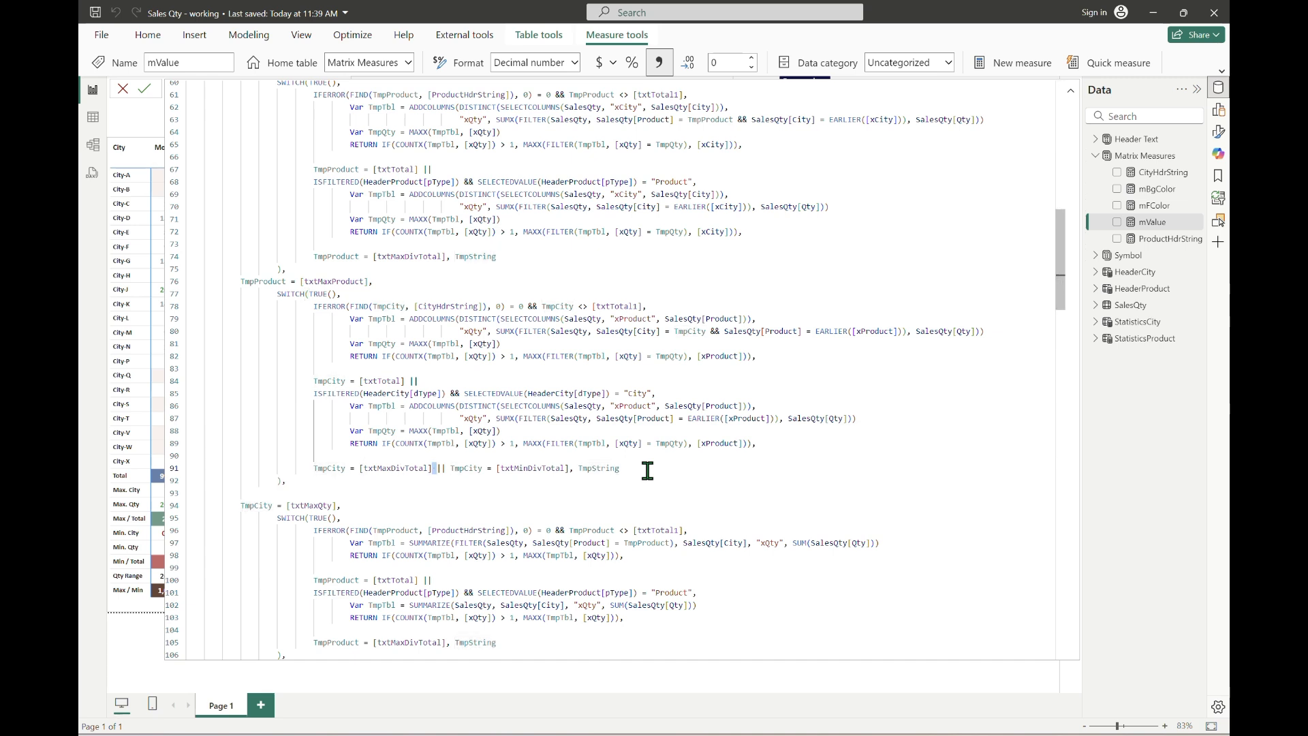
key("shift+Right")
key("shift+Right")
key("shift+Right")
key("shift+Right")
key("shift+Right")
key("shift+Right")
key("shift+Right")
key("shift+Right")
key("shift+Right")
key("shift+Right")
key("shift+Right")
key("shift+Right")
key("shift+Right")
key("shift+Right")
key("shift+Right")
key("shift+Right")
key("shift+Right")
key("shift+Right")
key("shift+Right")
key("shift+Right")
key("shift+Left")
key("shift+Left")
key("shift+Left")
key("shift+Left")
key("ctrl+c")
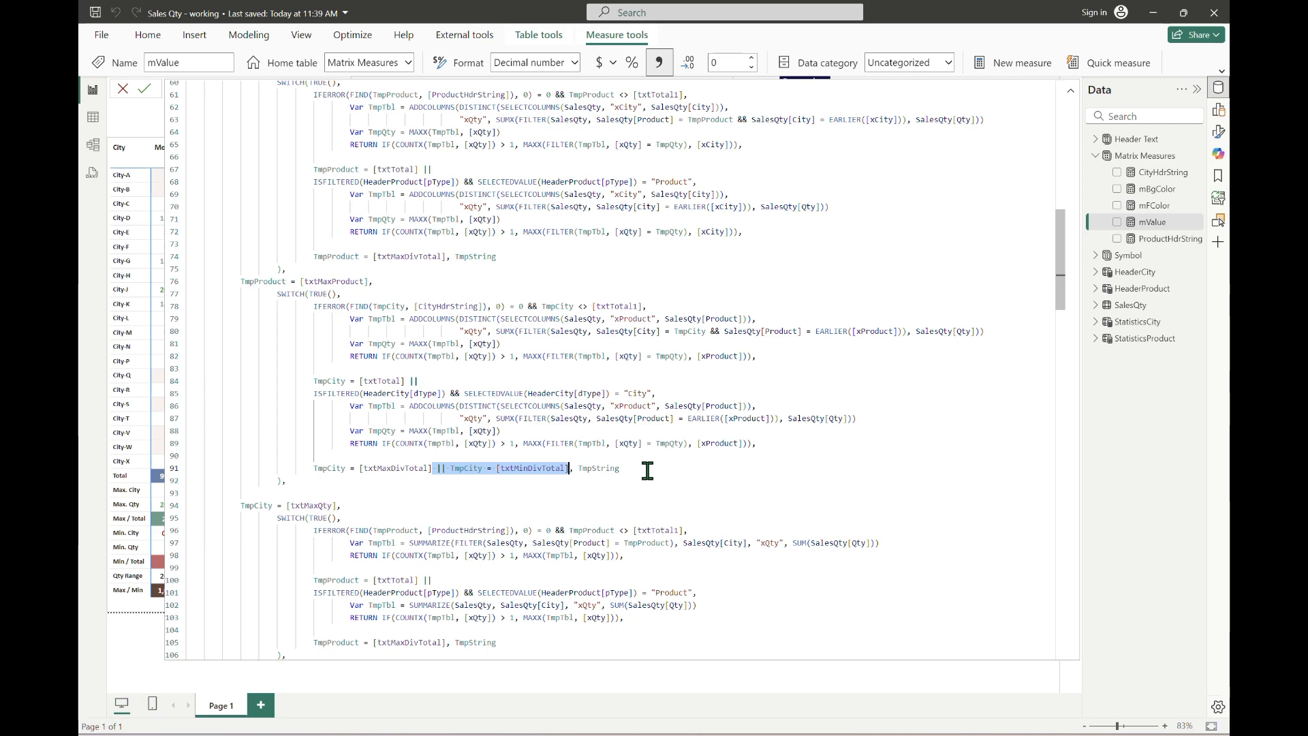
key("Down")
key("Down")
key("Down")
key("Down")
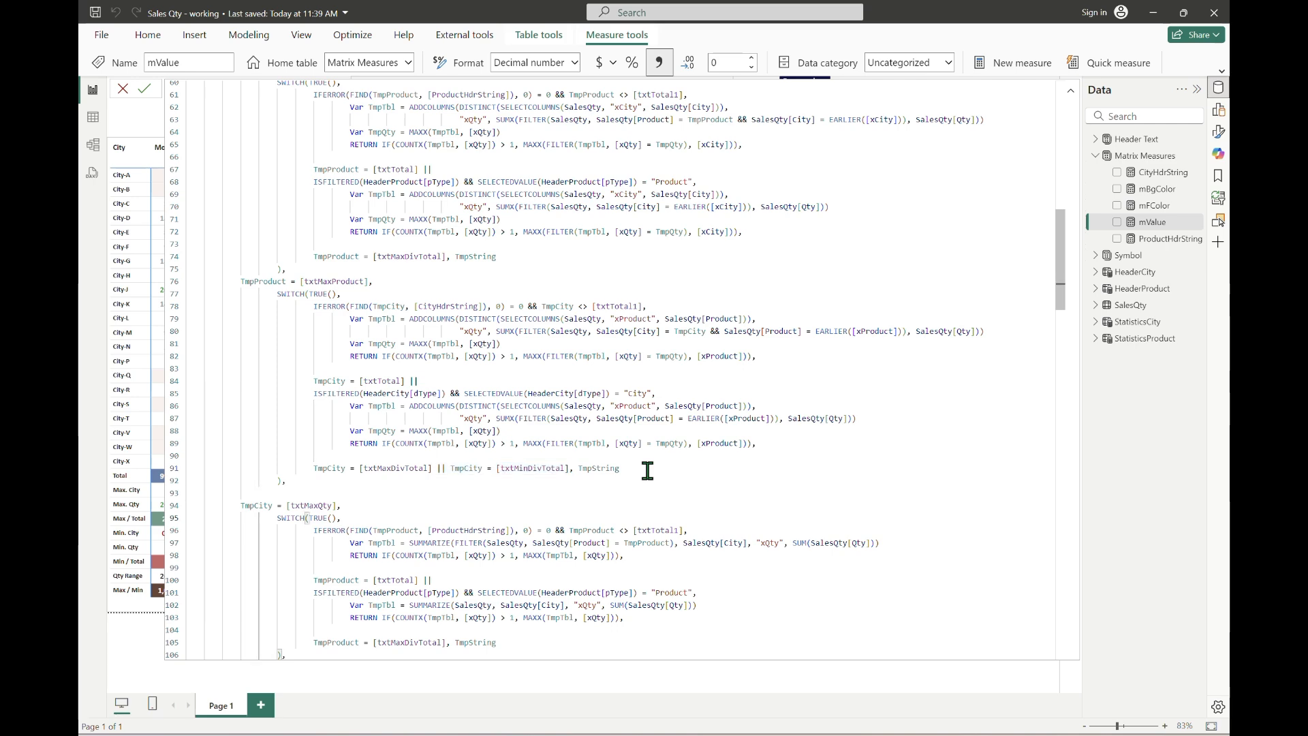
key("Down")
key("Down")
key("Down")
key("Down")
key("Down")
key("Down")
key("Down")
key("Down")
key("Down")
key("Down")
key("Down")
key("Down")
key("Down")
key("Down")
key("Down")
key("Down")
key("Down")
key("Down")
key("Down")
key("Down")
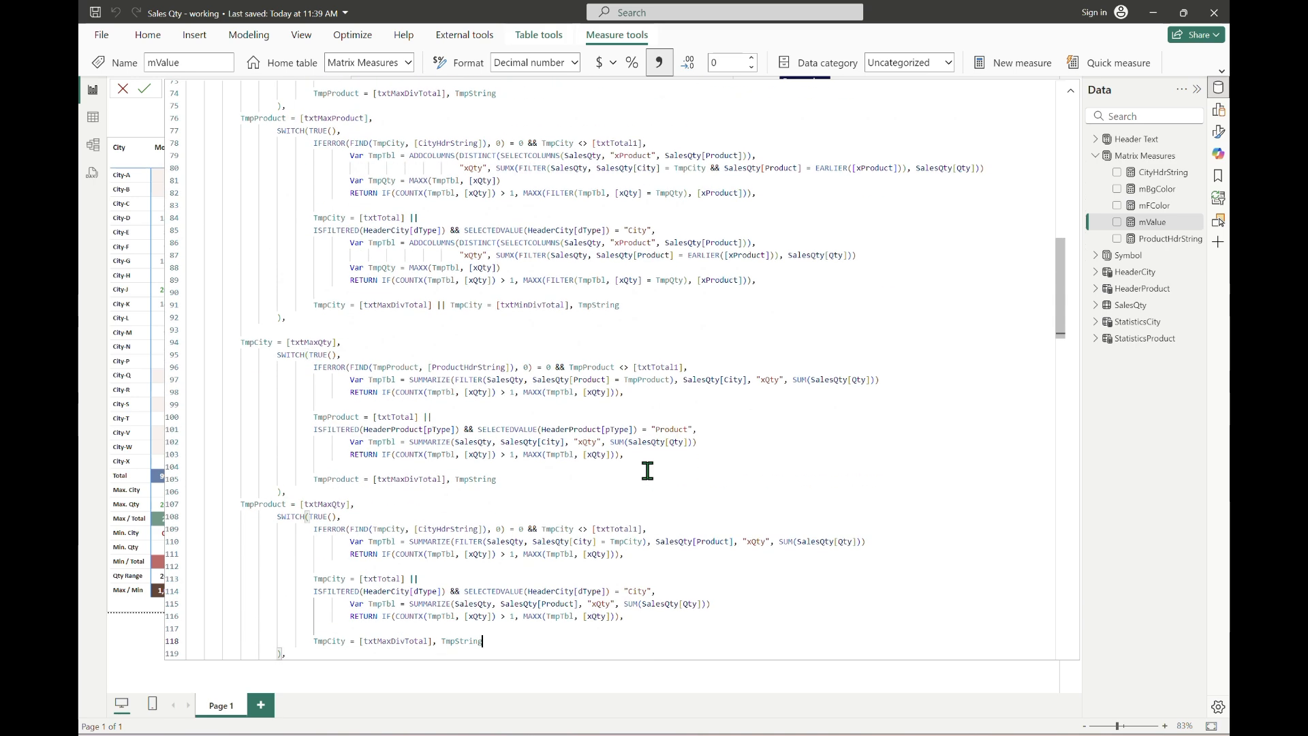
key("Left")
key("Left")
key("Left")
key("Left")
key("Left")
key("Left")
key("Left")
key("Left")
key("Left")
key("Left")
key("Left")
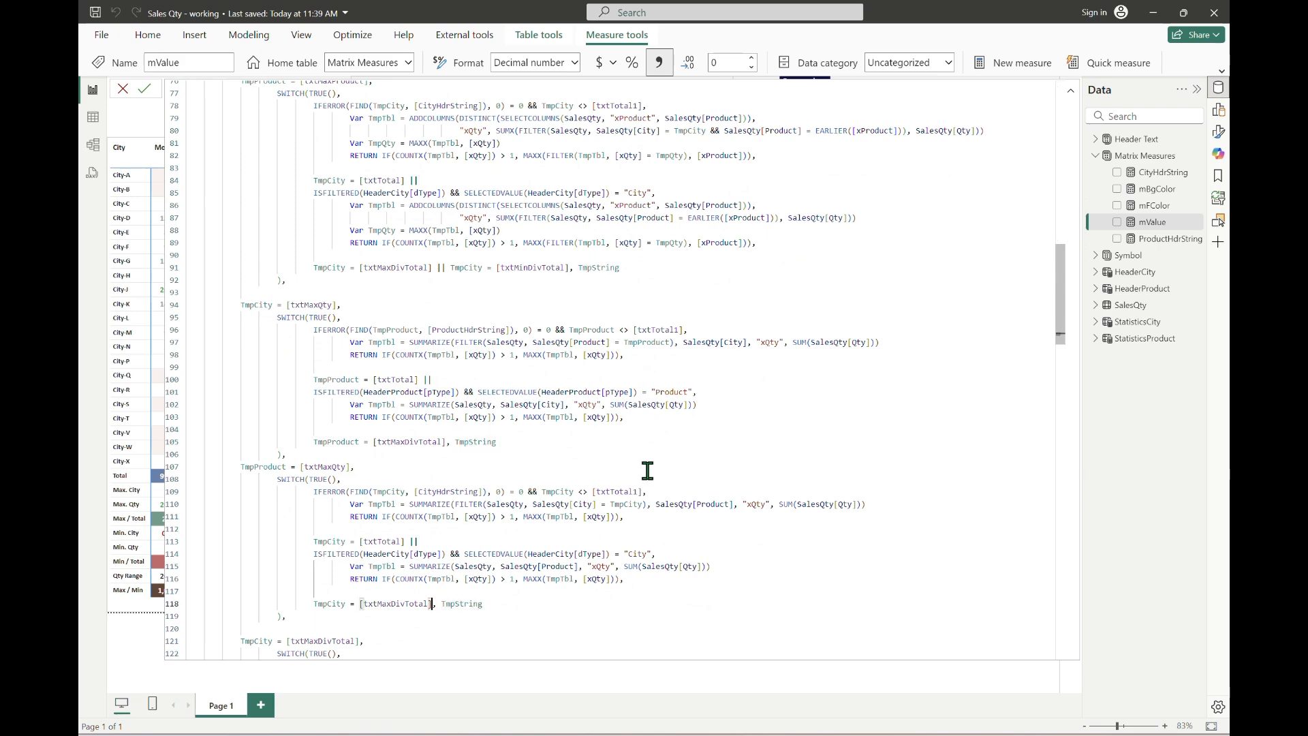
key("ctrl+v")
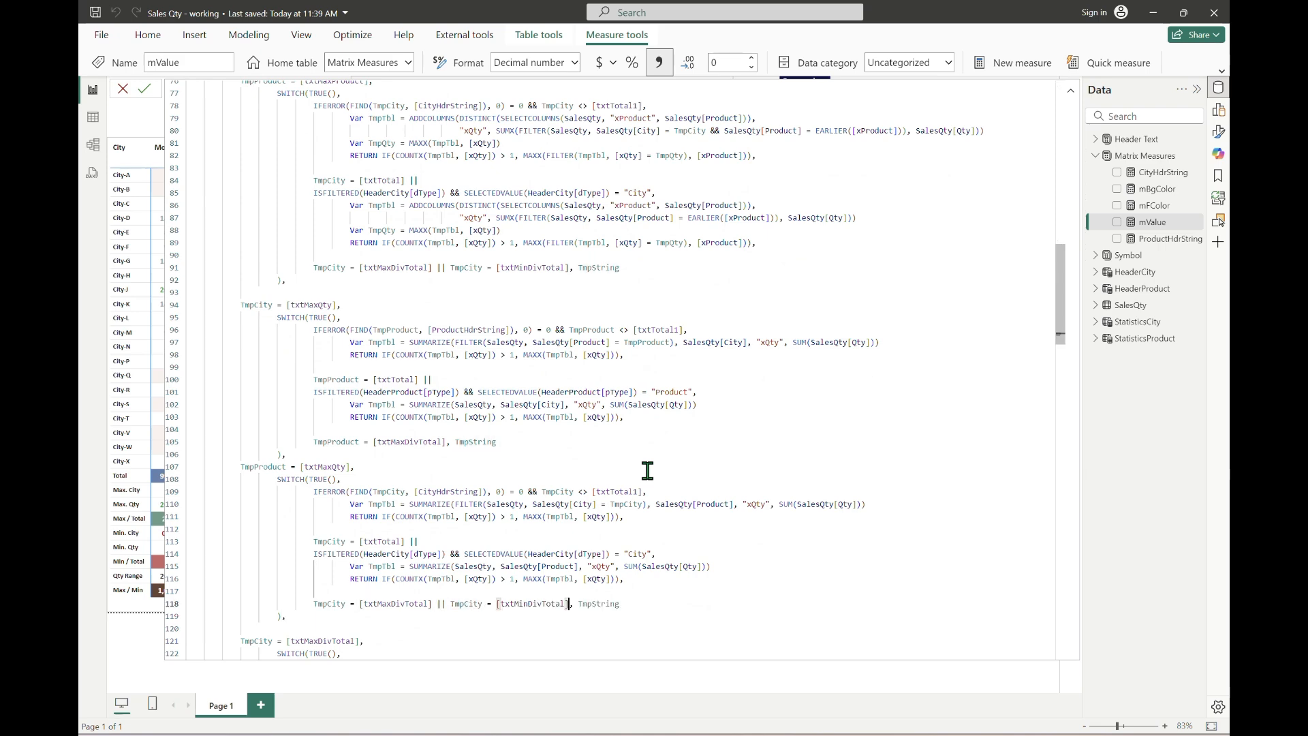
key("Down")
key("Down")
key("Down")
key("Down")
key("Down")
key("Down")
key("Down")
key("Down")
key("Down")
key("Down")
key("Down")
key("Down")
key("Down")
key("Down")
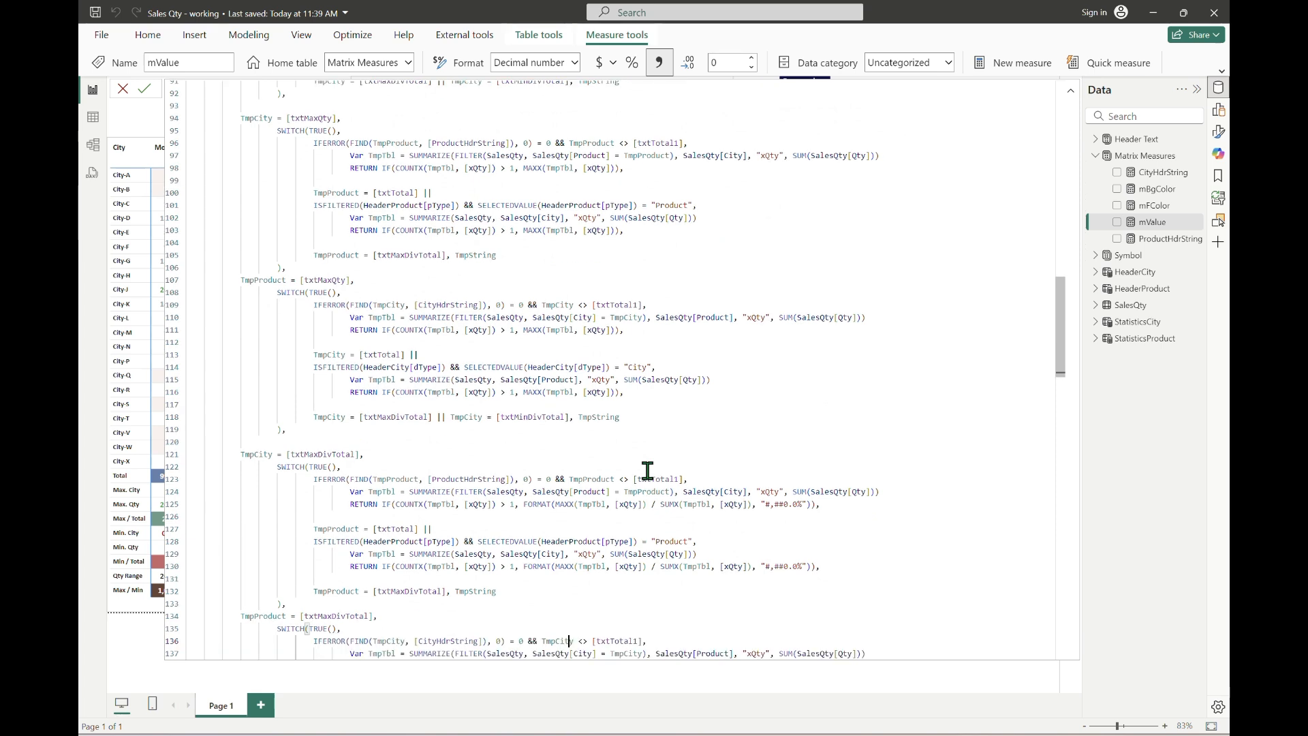
key("Left")
key("Left")
key("Left")
key("Left")
key("Left")
key("Left")
key("Left")
key("Left")
key("Left")
key("Left")
key("Left")
type("|| TmpCity = [txtMinDivTotal]")
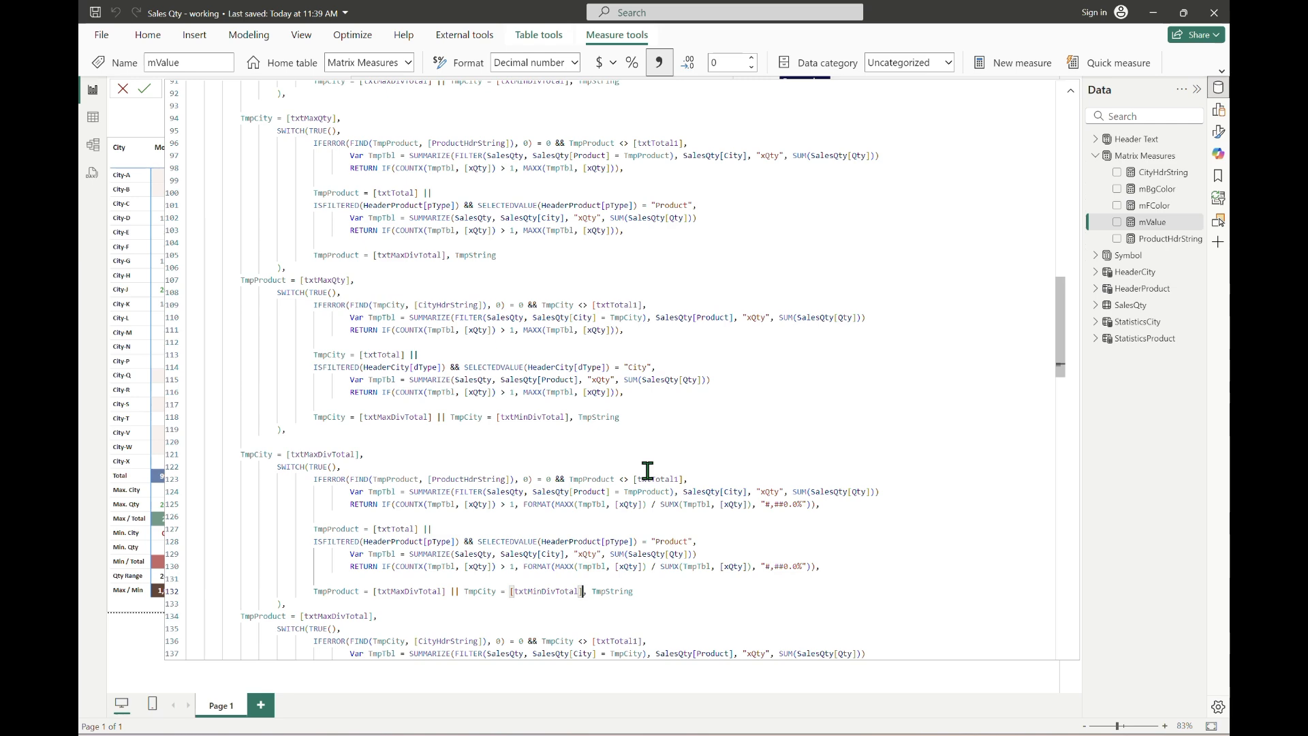
key("ctrl+z")
Paste the copied condition as a new last line of the TmpProduct = [txtMaxDivTotal] block and reduce it to TmpCity = [txtMinDivTotal].
key("Down")
key("Down")
key("Down")
key("Down")
key("Down")
key("Down")
key("Down")
key("Down")
key("Down")
key("Down")
key("Down")
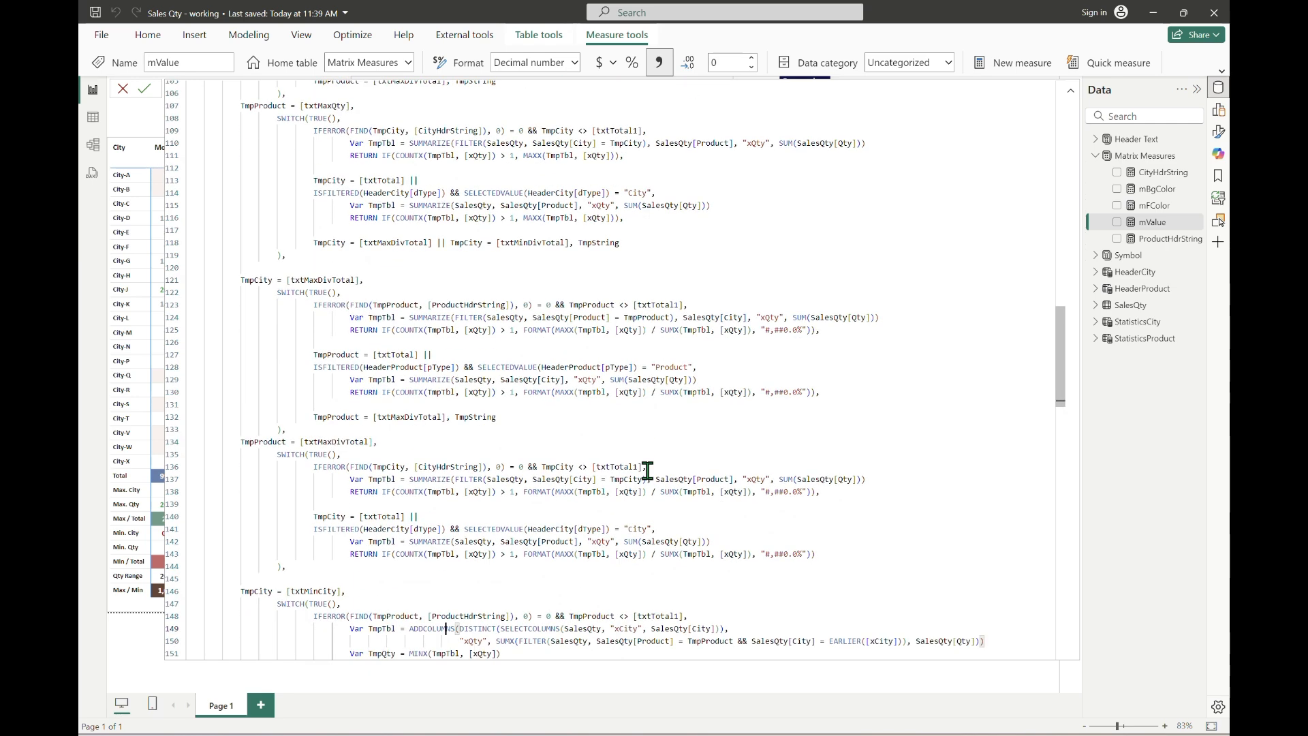
key("End")
key("Return")
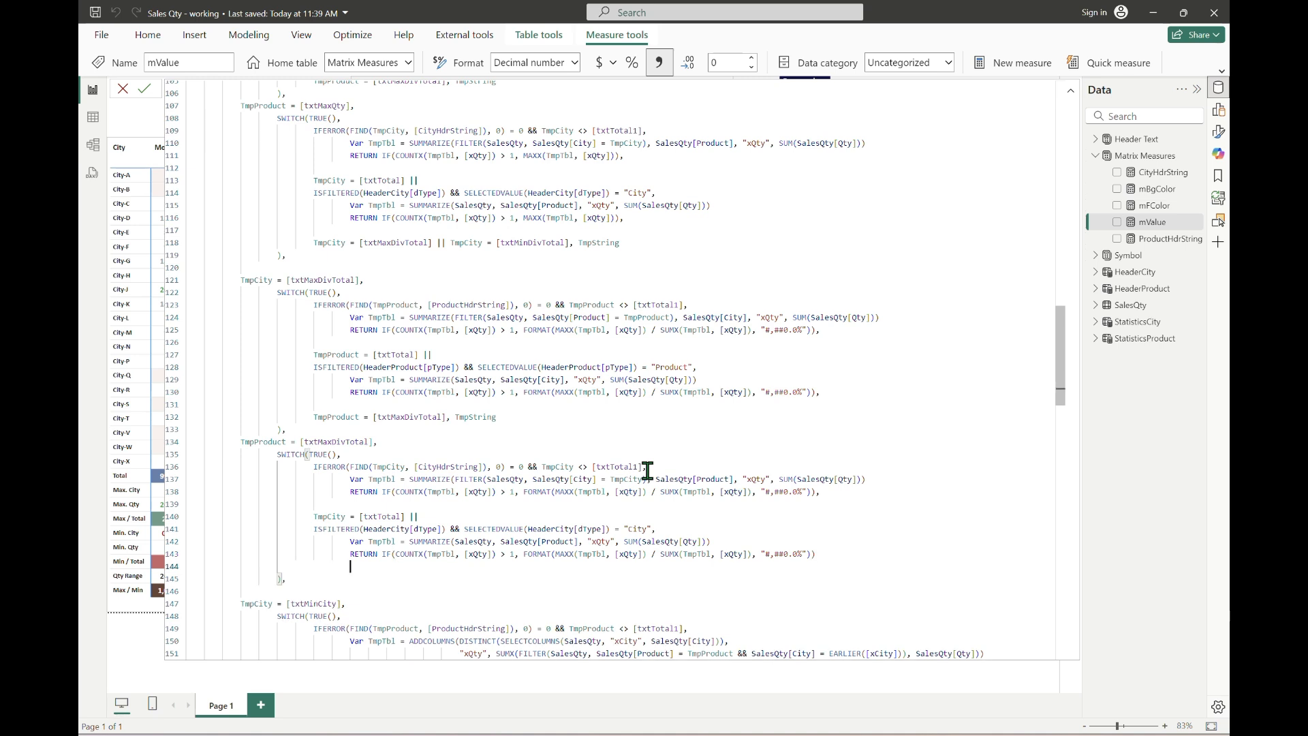
key("Return")
type("|| TmpCity = [txtMinDivTotal]")
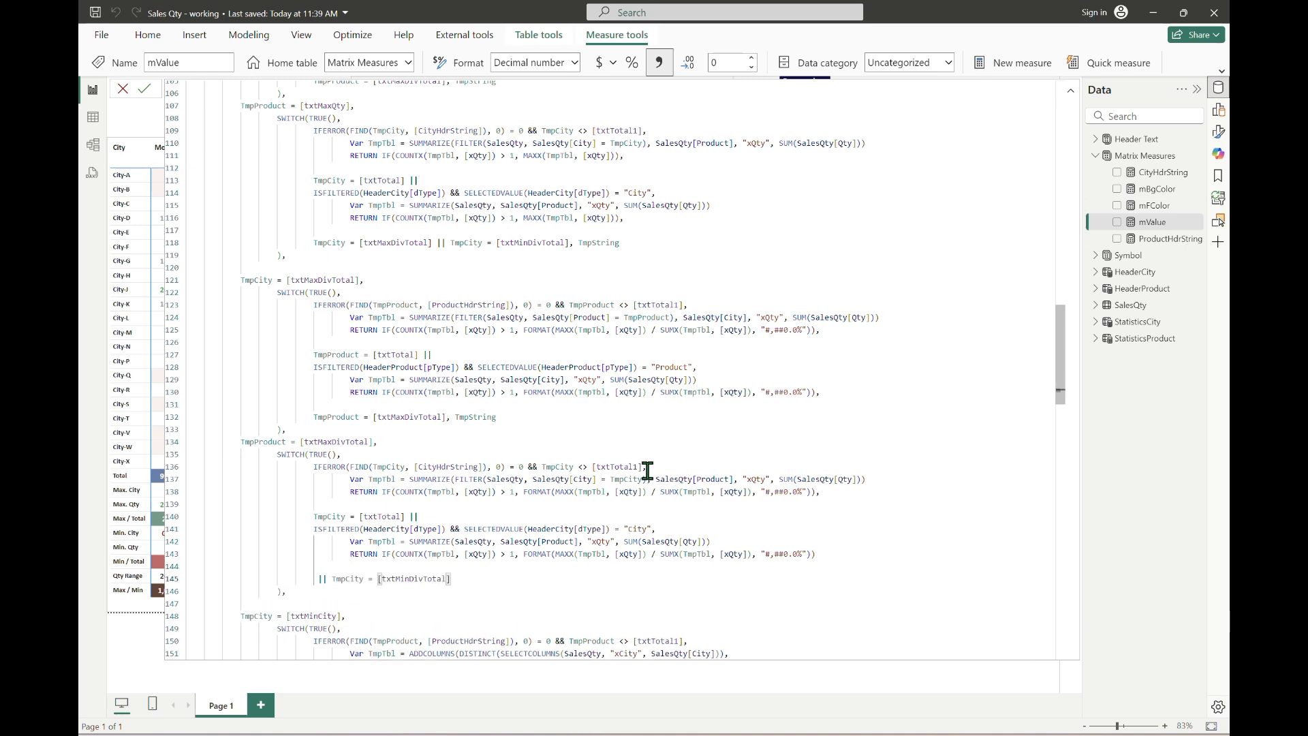
key("Home")
key("Delete")
key("Delete")
key("Delete")
key("Delete")
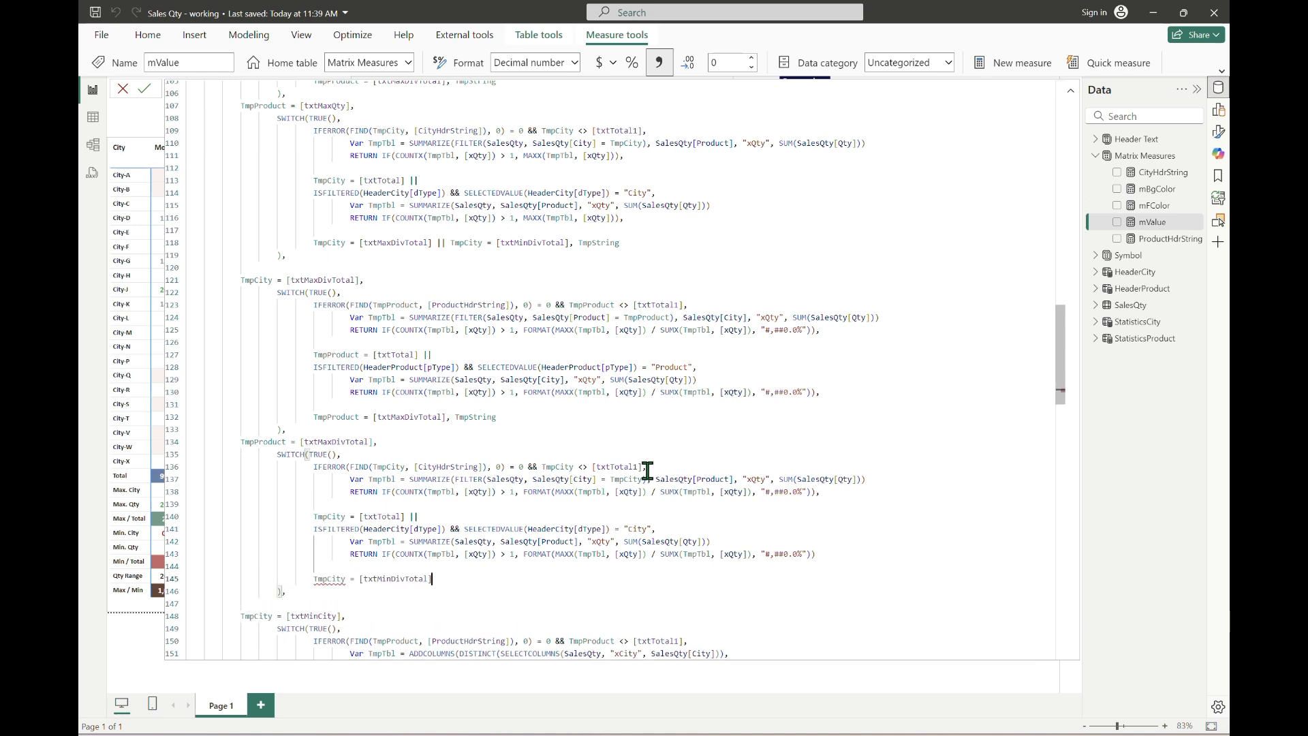
Put a comma before the new TmpCity = [txtMinDivTotal] branch, give it TmpString as its result, and commit the mValue measure.
key("End")
key("Up")
key("Up")
key("End")
type(",")
key("Down")
key("Down")
key("Down")
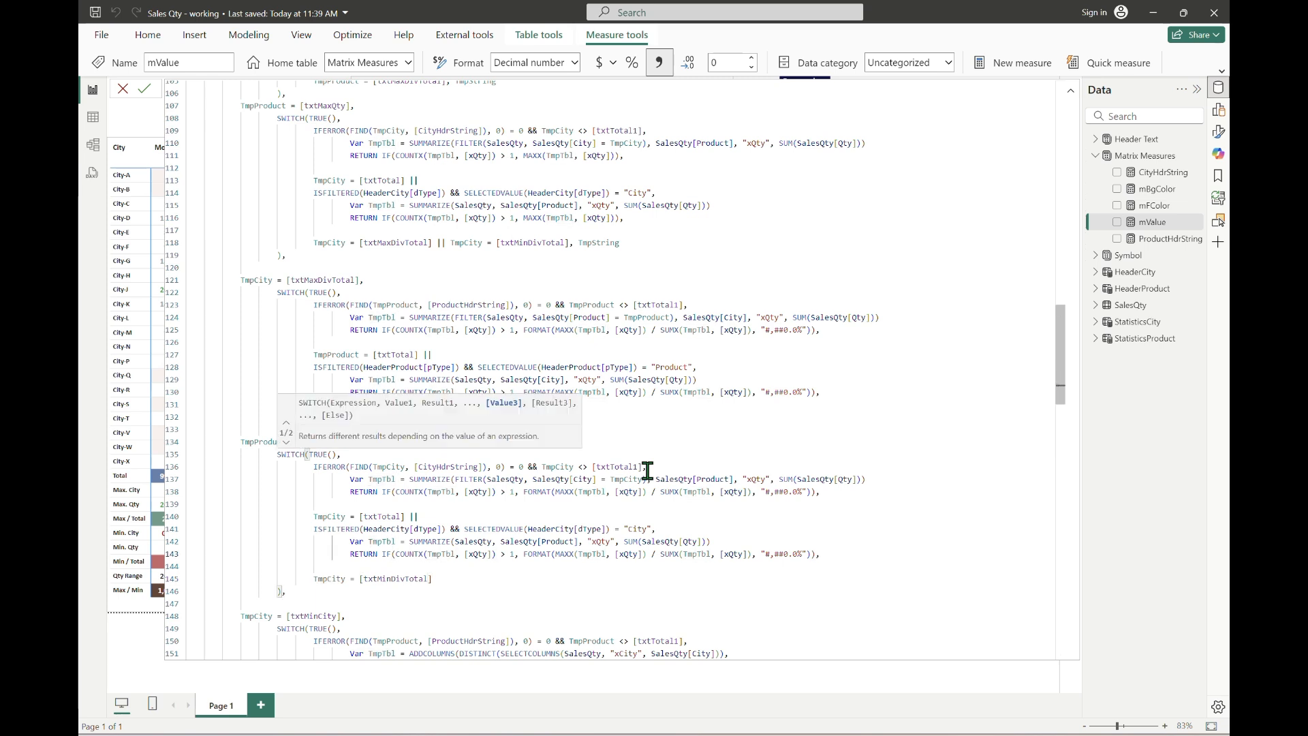
key("Down")
key("Down")
type(", tmpstring")
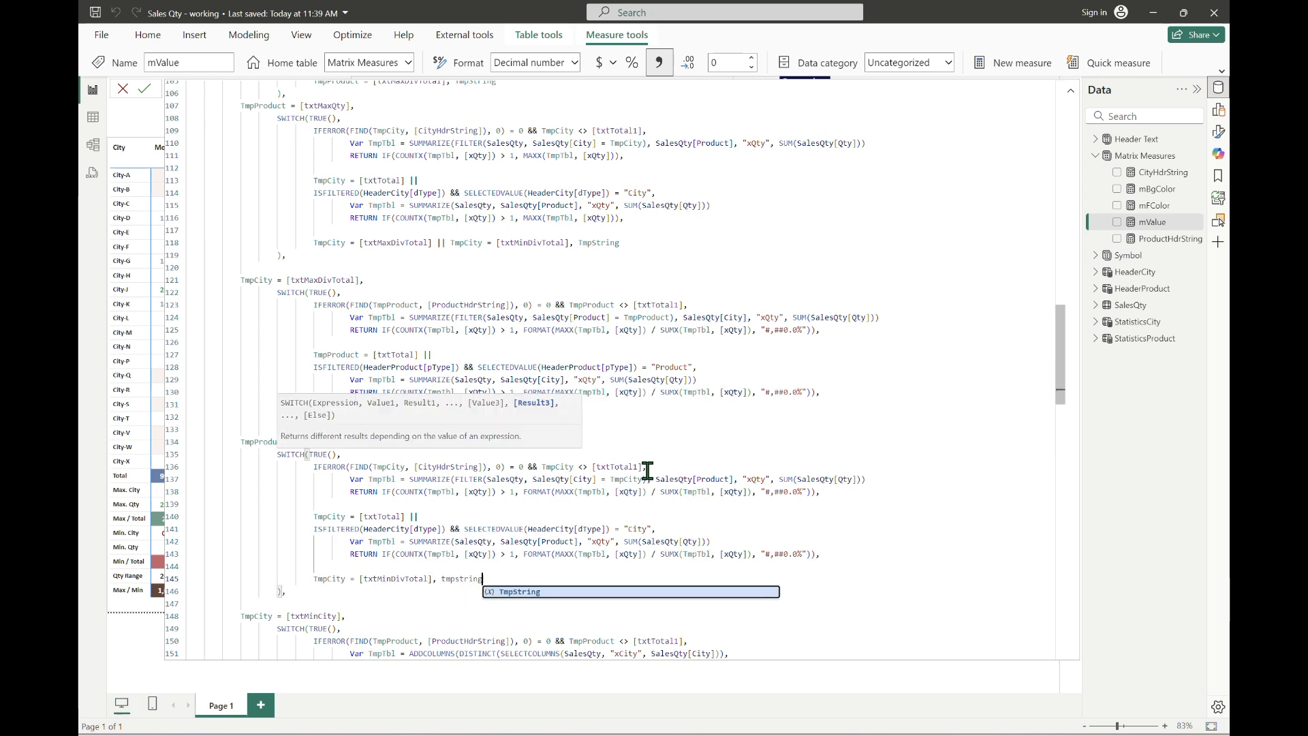
key("Tab")
key("Return")
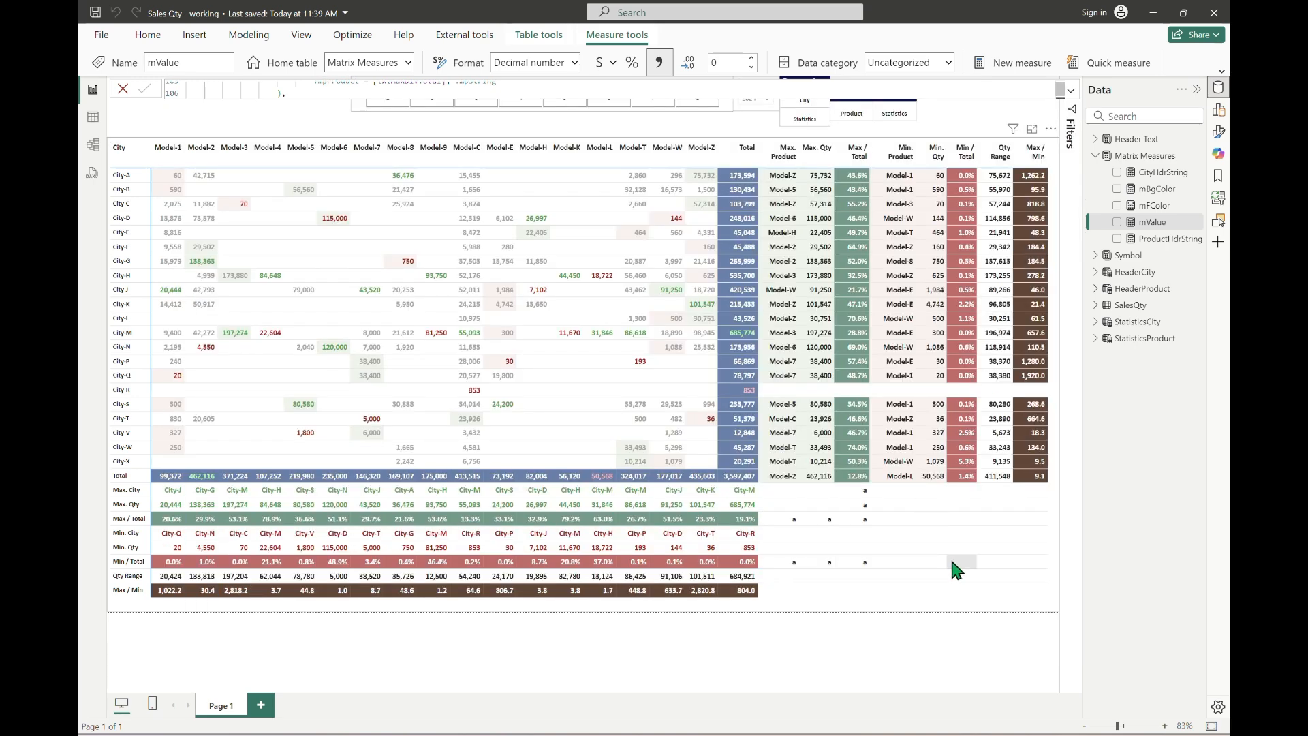
Copy the TmpCity = [txtMinDivTotal], TmpString branch to the end of the TmpProduct = [txtMinProduct] block, preceded by a comma.
left_click(1070, 90)
left_click(312, 578)
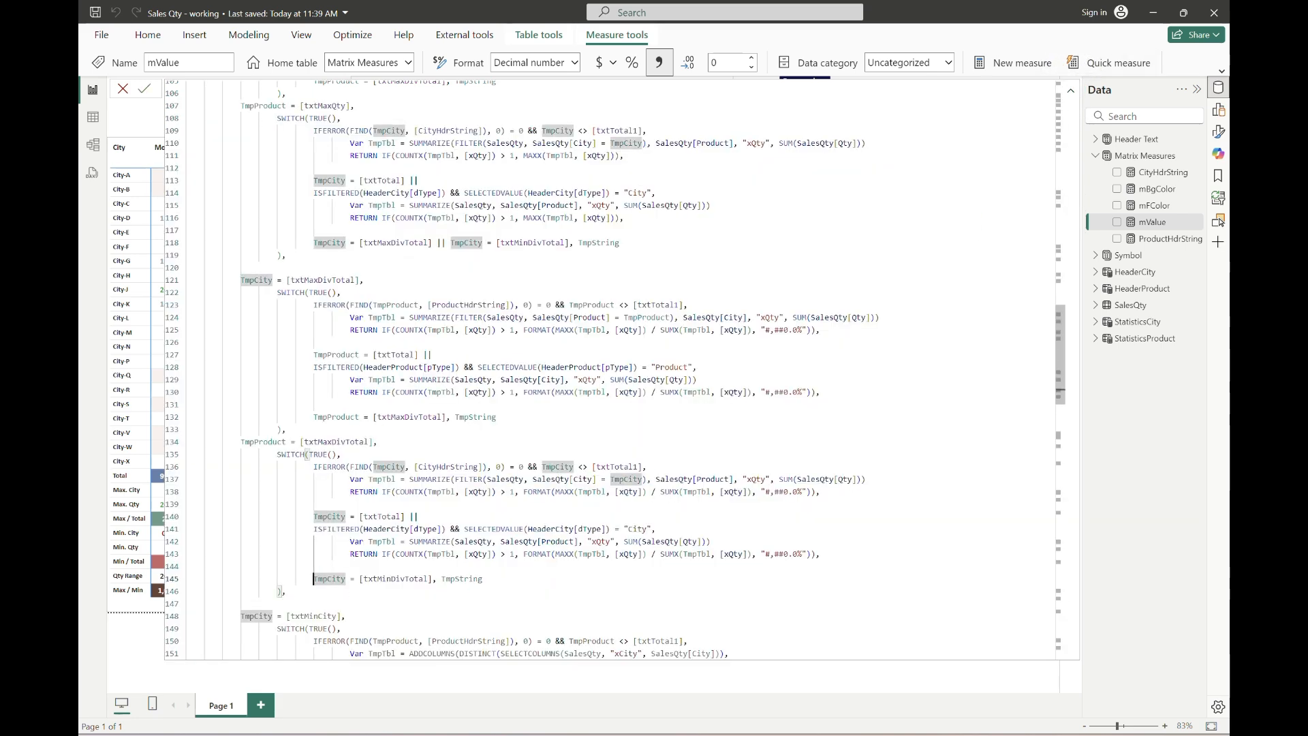
key("shift+End")
key("ctrl+c")
key("Down")
scroll(482, 578, "down", 10)
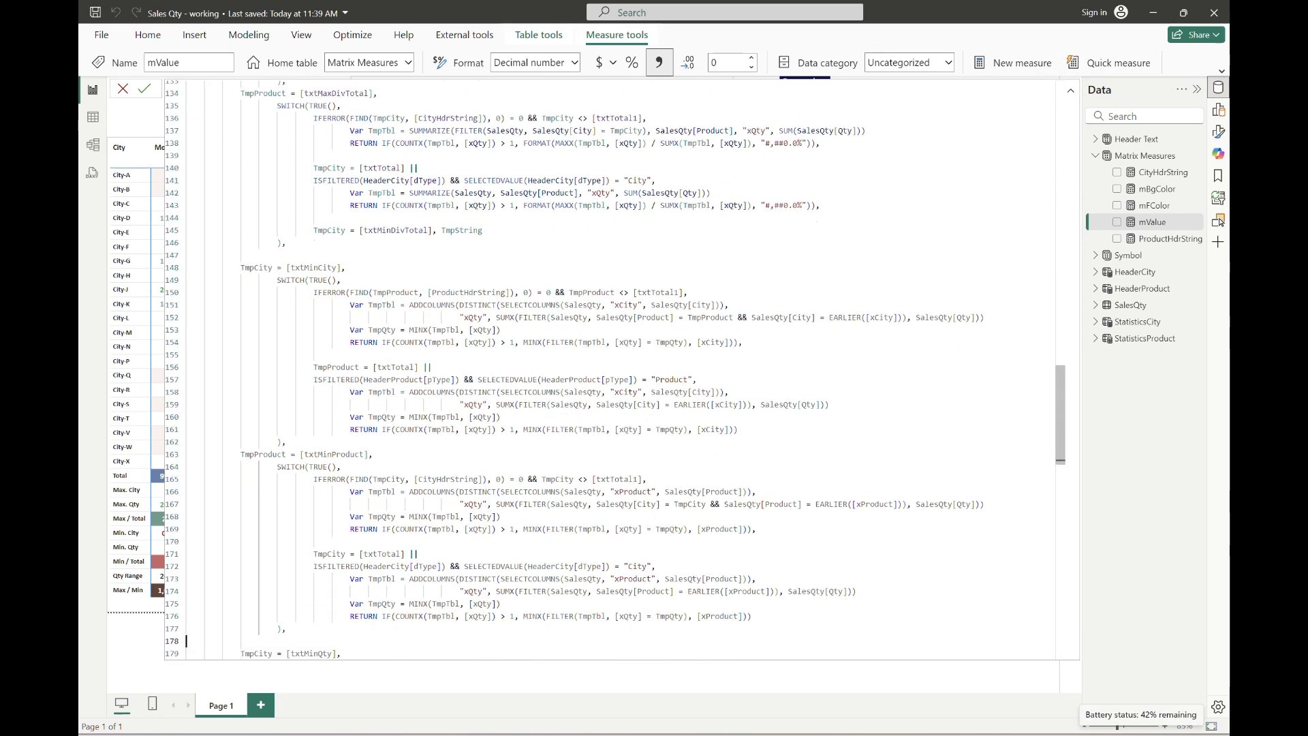
left_click(483, 579)
key("Down")
key("End")
type(",")
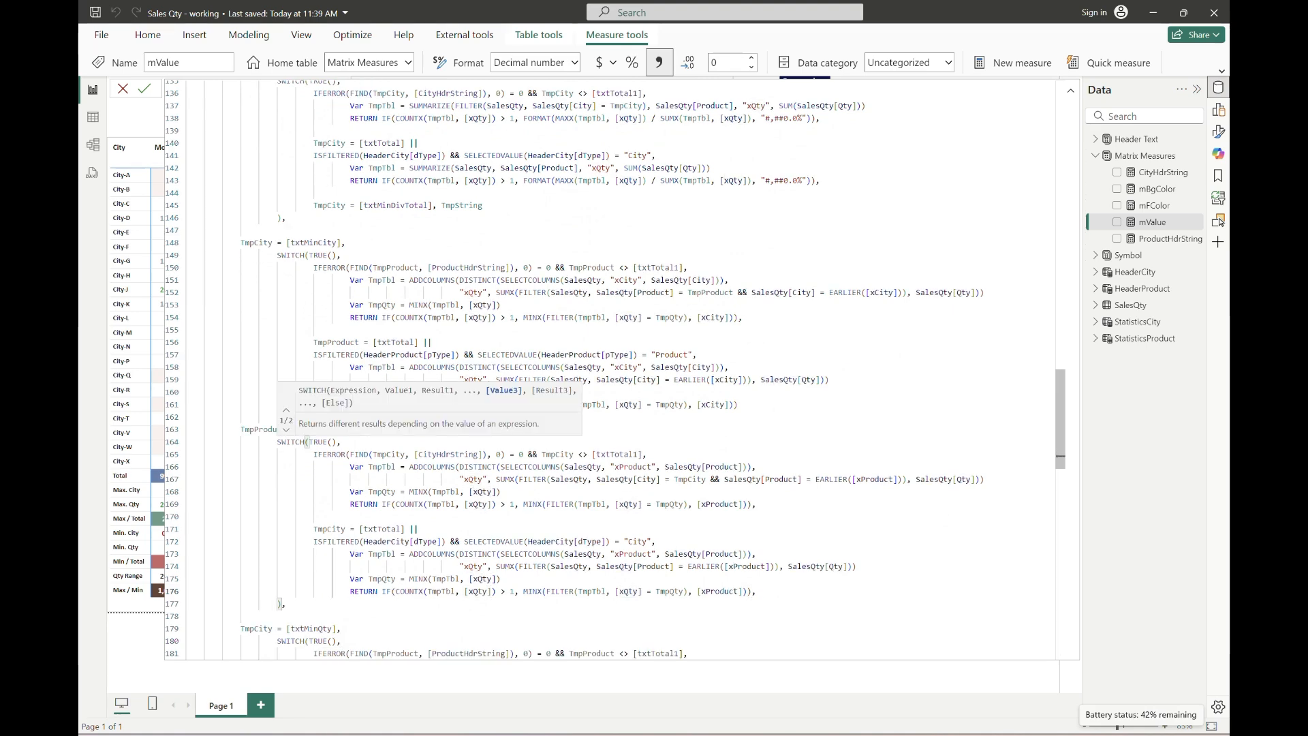
key("Return")
key("Return")
key("ctrl+v")
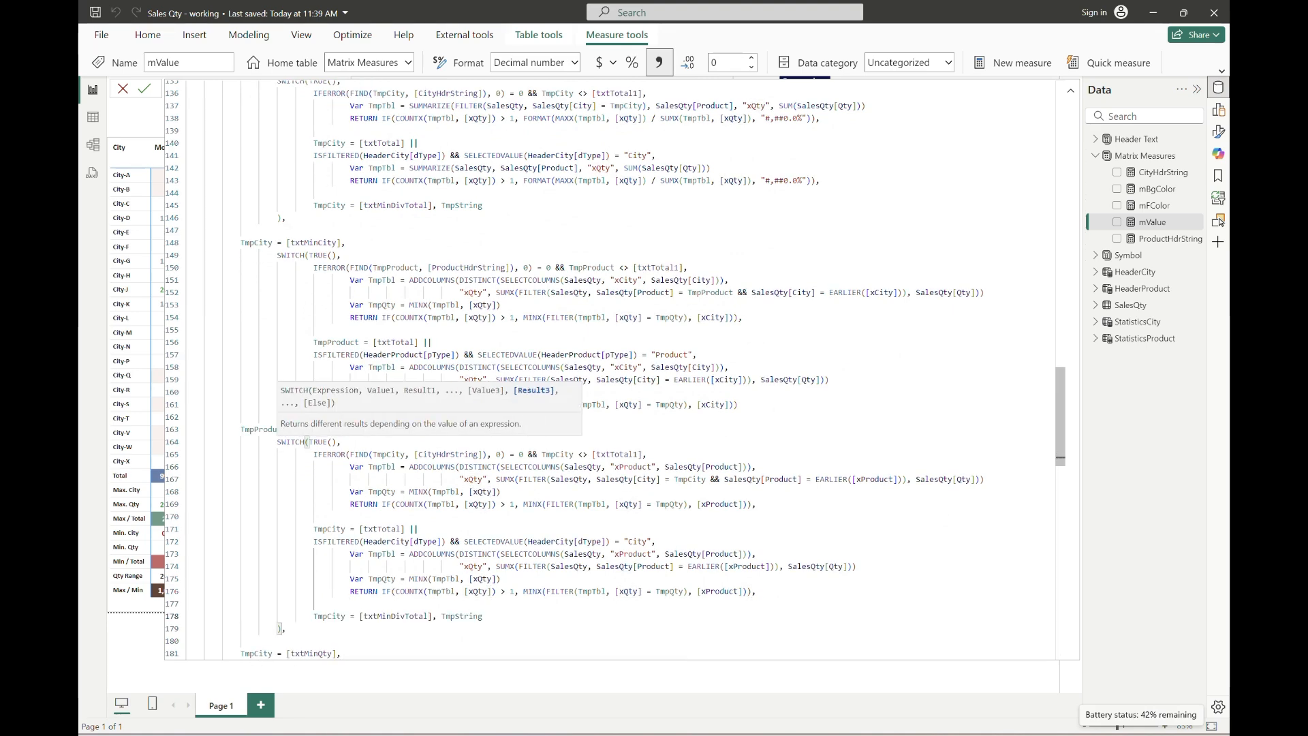
Add a comma and a final TmpCity = [txtMinDivTotal], TmpString branch to the end of the TmpProduct = [txtMinQty] block.
scroll(613, 368, "down", 4)
left_click(354, 641)
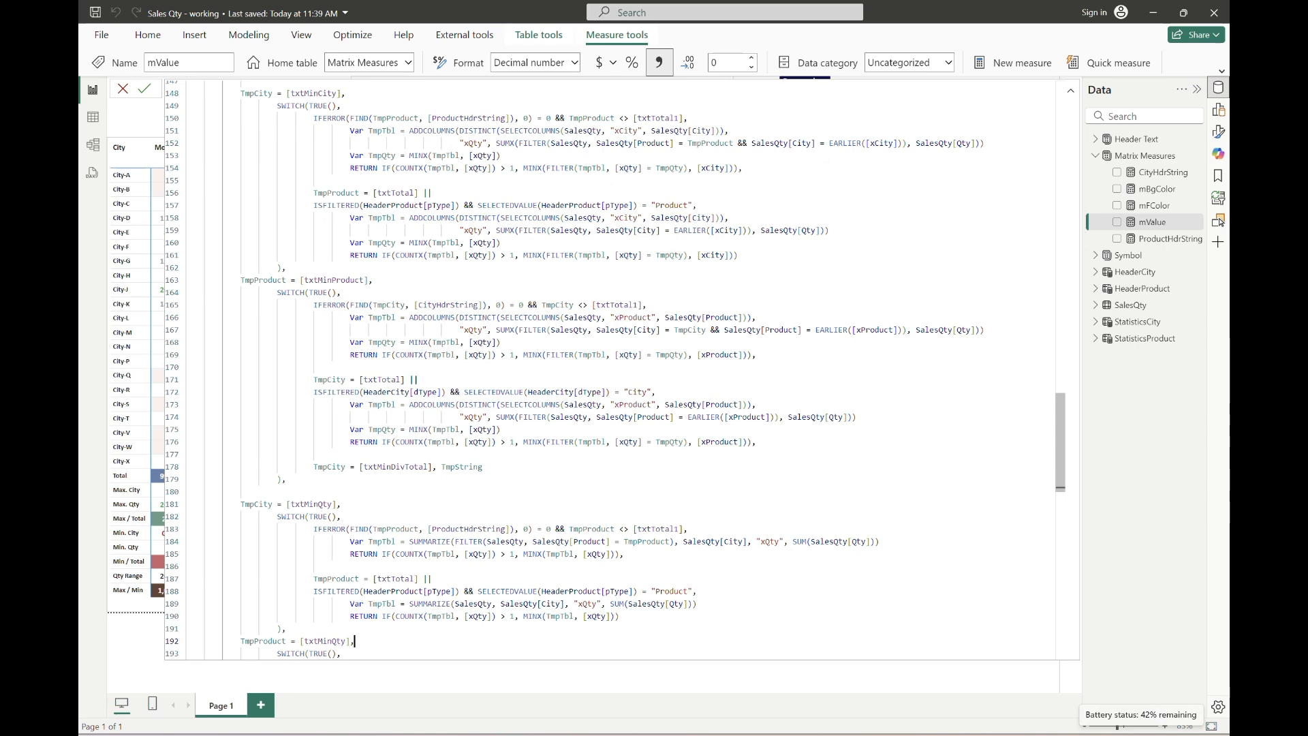
key("Down")
key("Down")
key("Down")
key("Down")
key("Down")
key("Down")
key("Down")
key("Down")
key("Down")
key("Down")
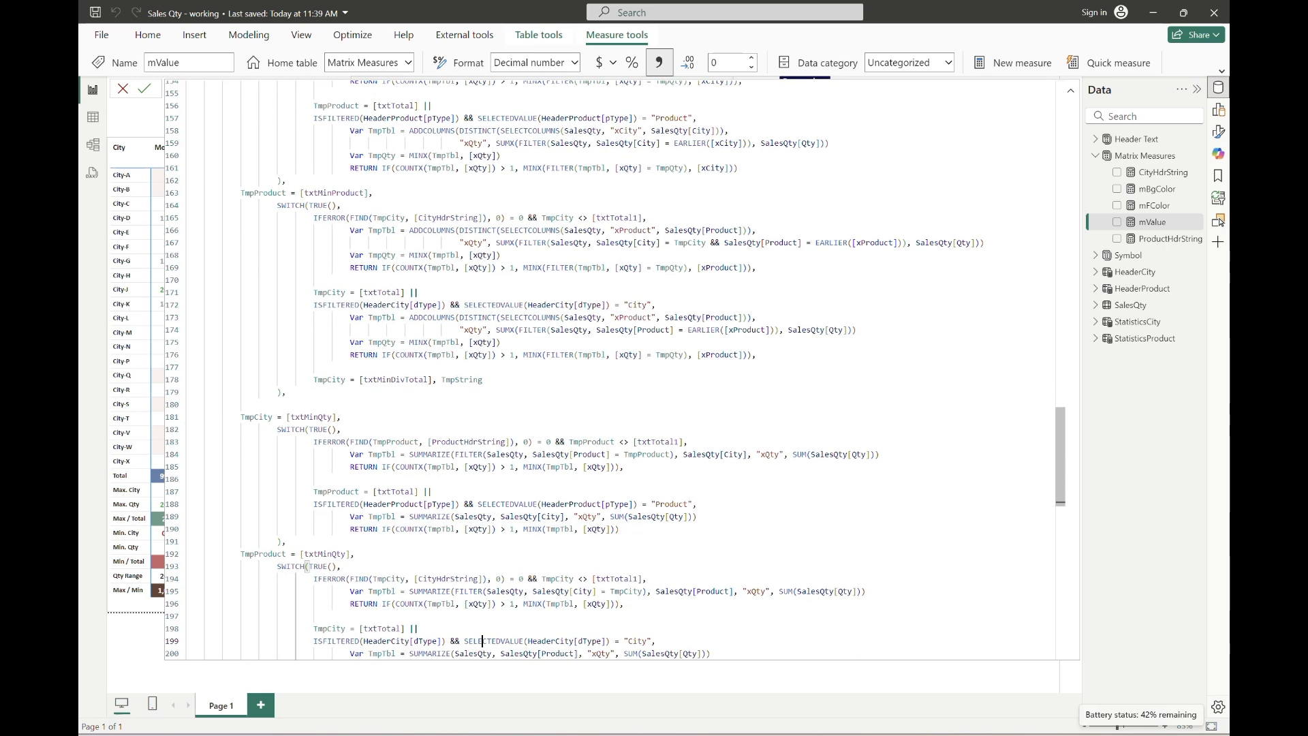
key("Up")
key("End")
type(",")
key("Return")
key("Return")
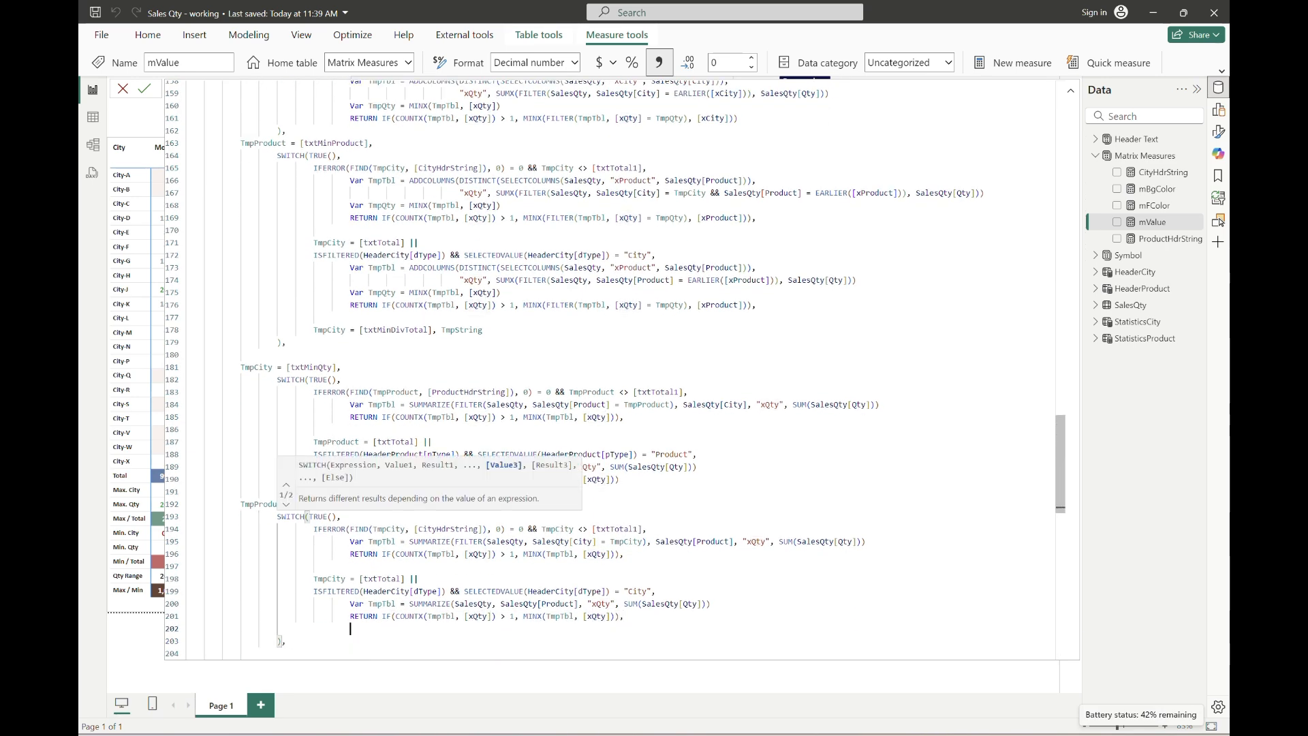
type("TmpCity = [txtMinDivTotal], TmpString")
key("Down")
key("Down")
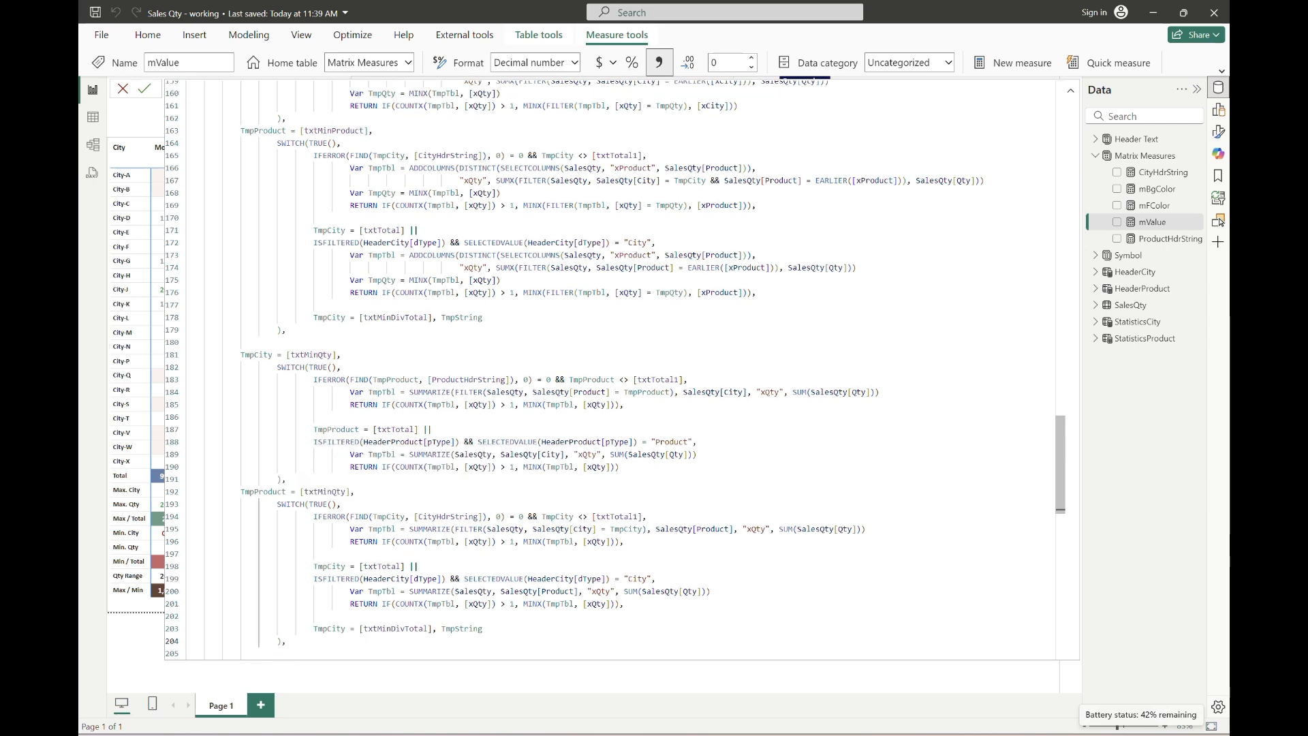
Append the TmpCity = [txtMinDivTotal], TmpString branch to the TmpProduct = [txtMinDivTotal] block, commit the measure and check the matrix.
scroll(483, 476, "down", 5)
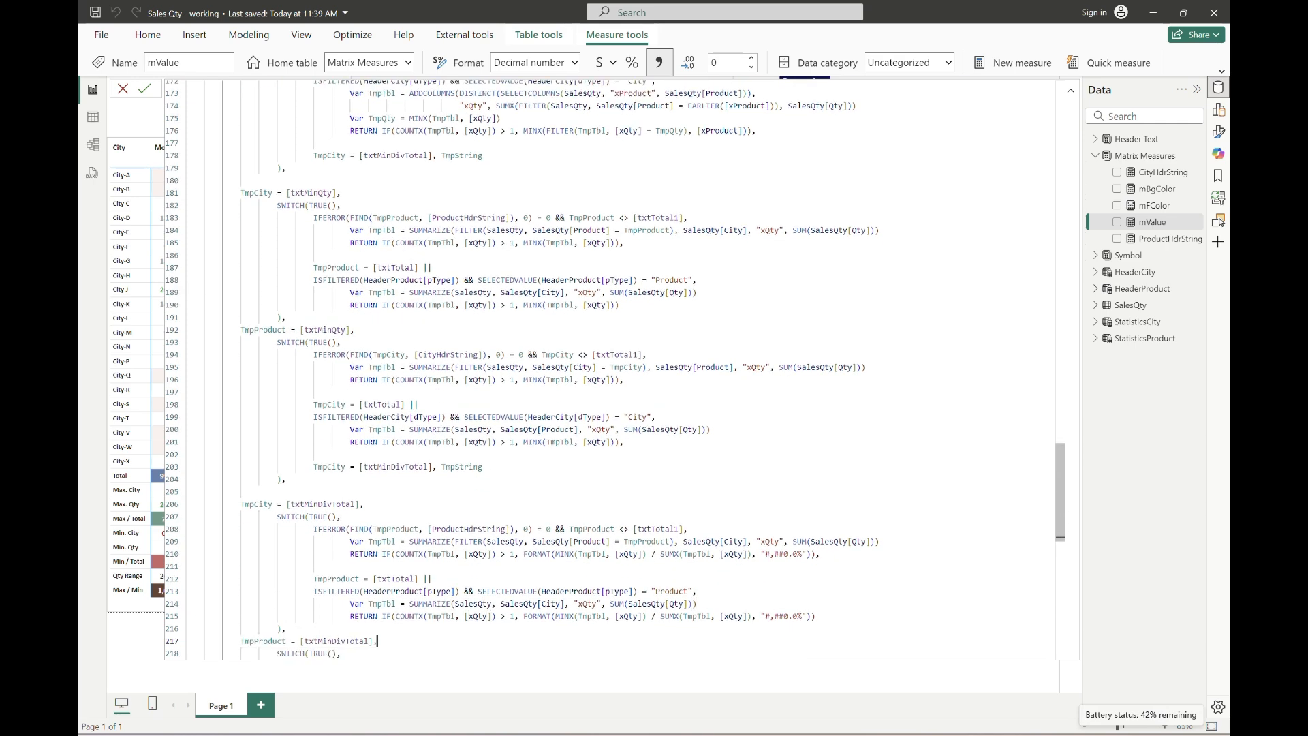
left_click(482, 639)
key("Down")
key("Down")
key("Down")
key("Down")
key("Down")
key("End")
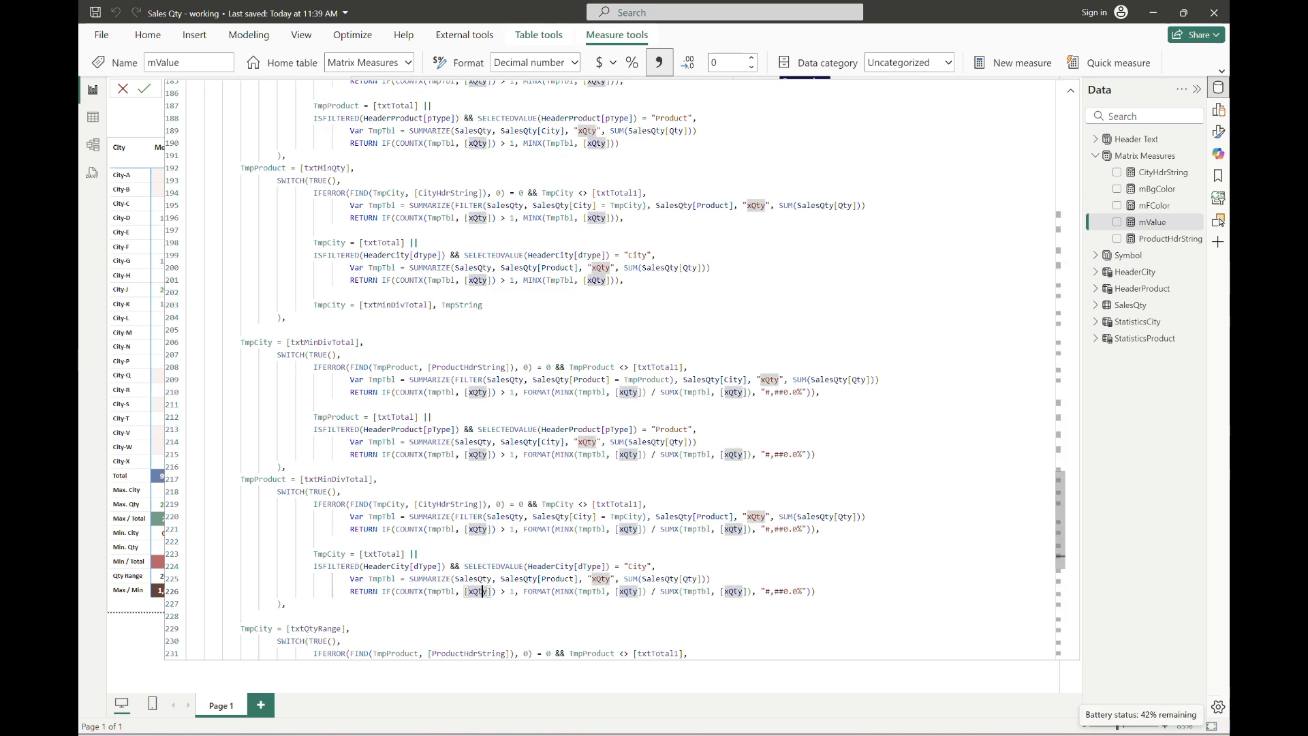
type(",")
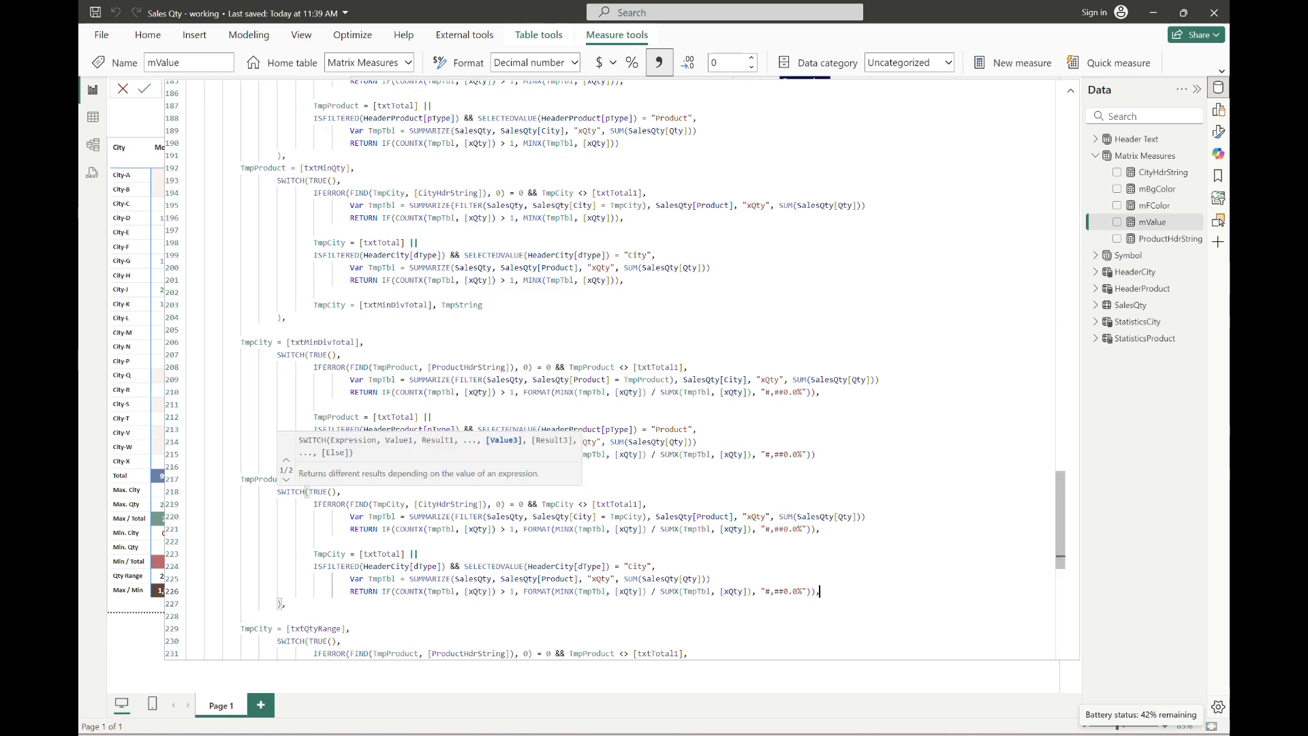
key("Return")
key("Return")
key("BackSpace")
key("BackSpace")
type("TmpCity = [txtMinDivTotal], TmpString")
key("Return")
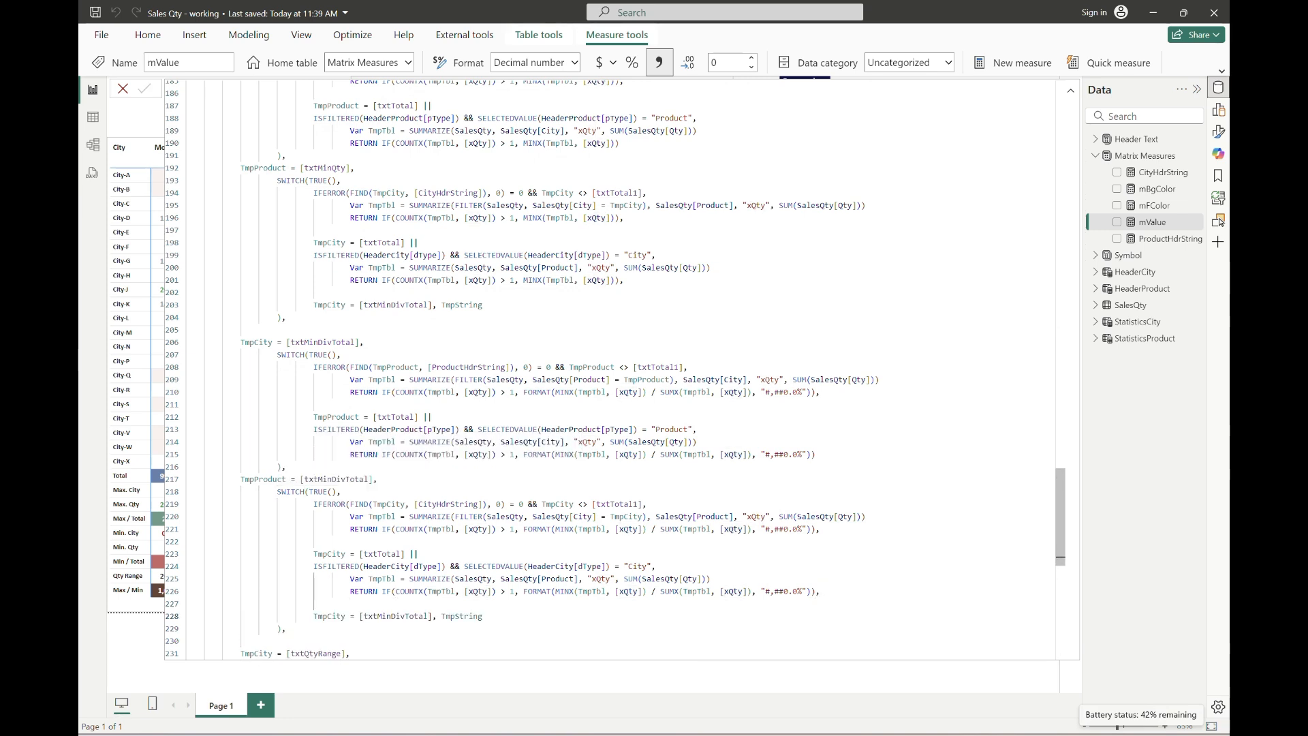
left_click(1072, 91)
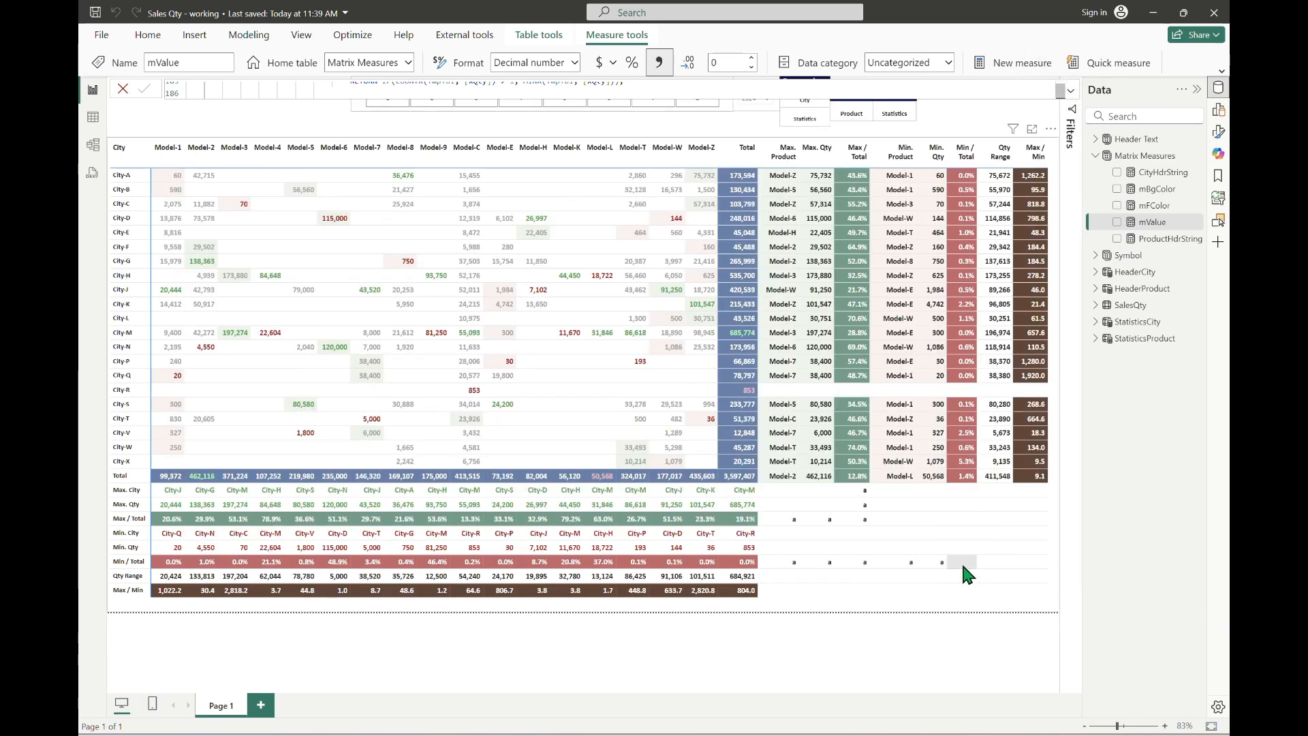
Remove the last TmpString branch and its preceding comma from the TmpProduct = [txtMinDivTotal] block, commit the measure and check the matrix.
left_click(1072, 91)
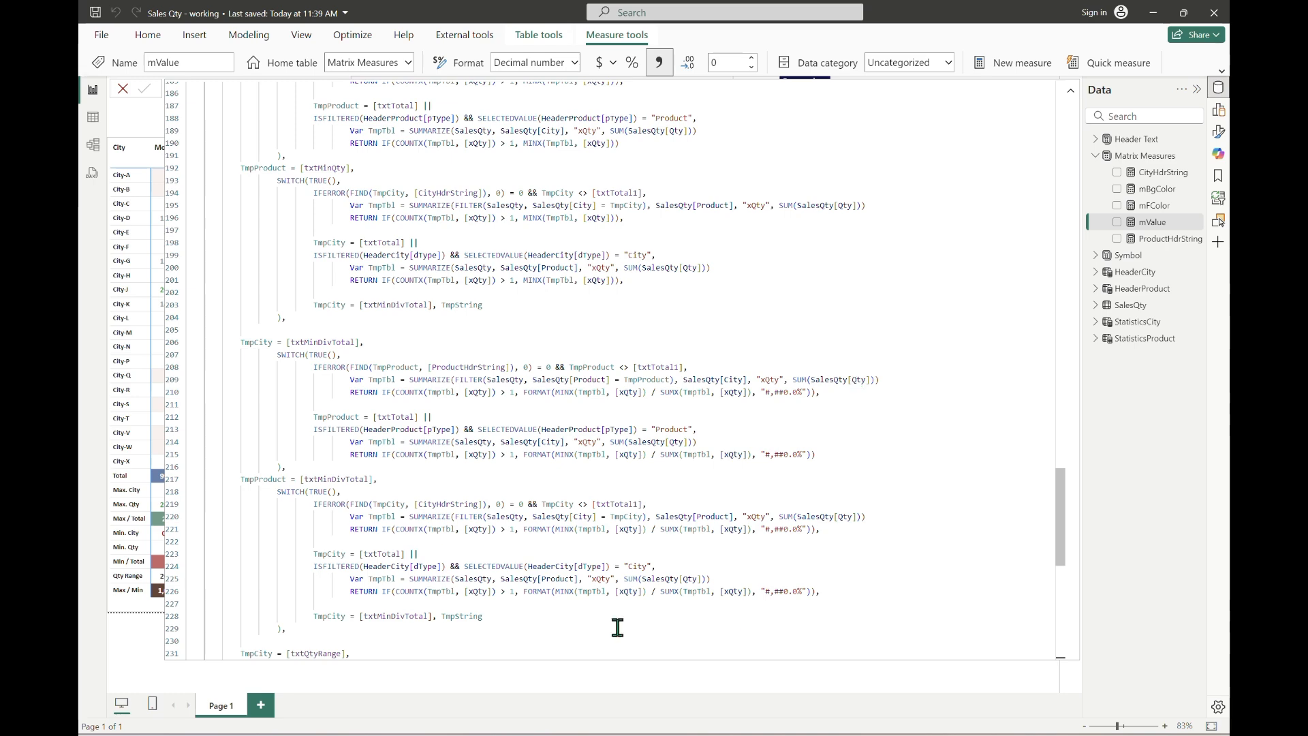
left_click(541, 619)
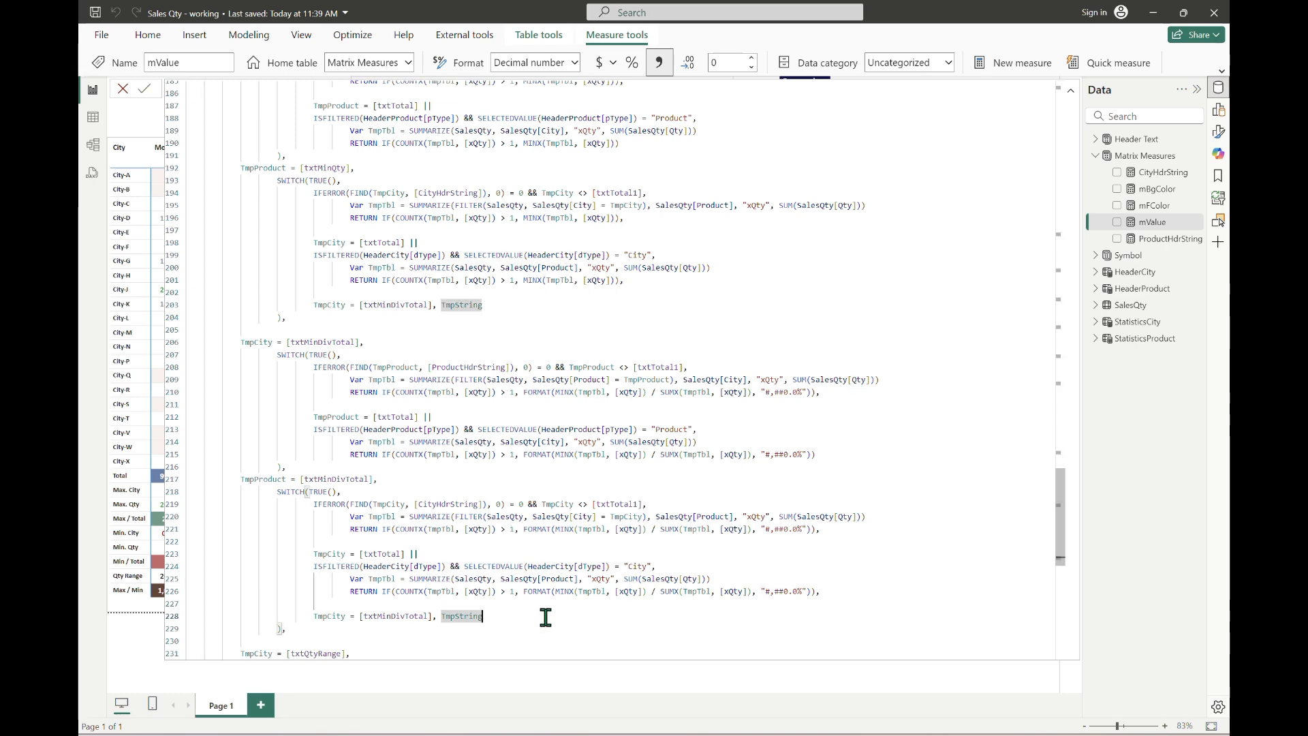
scroll(545, 618, "down", 3)
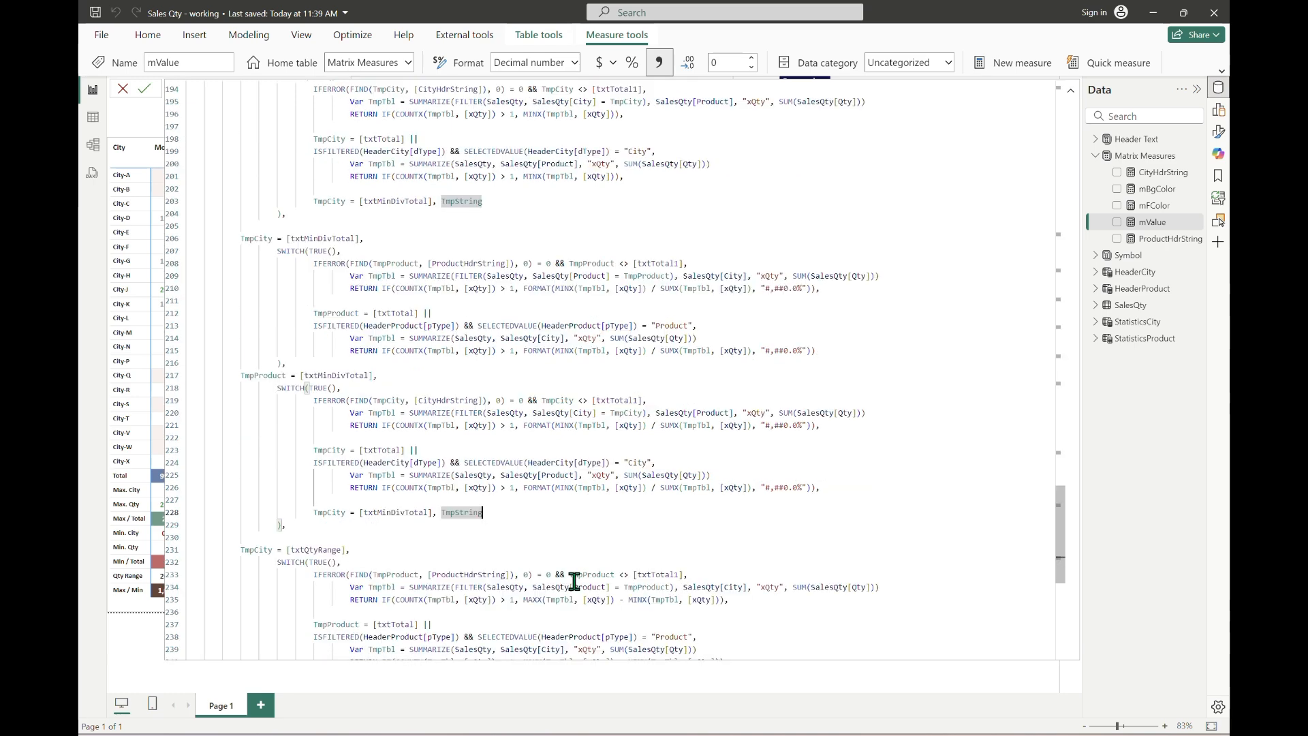
left_click(610, 504)
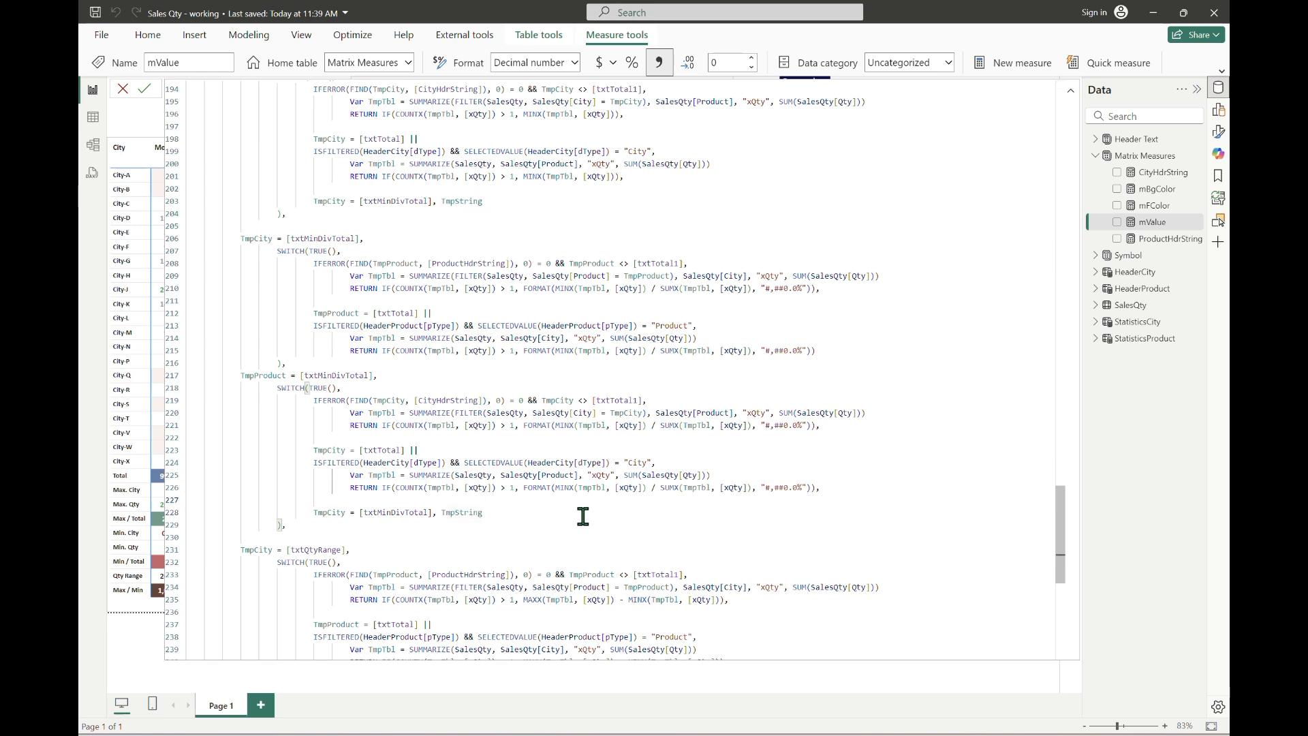
left_click(582, 515)
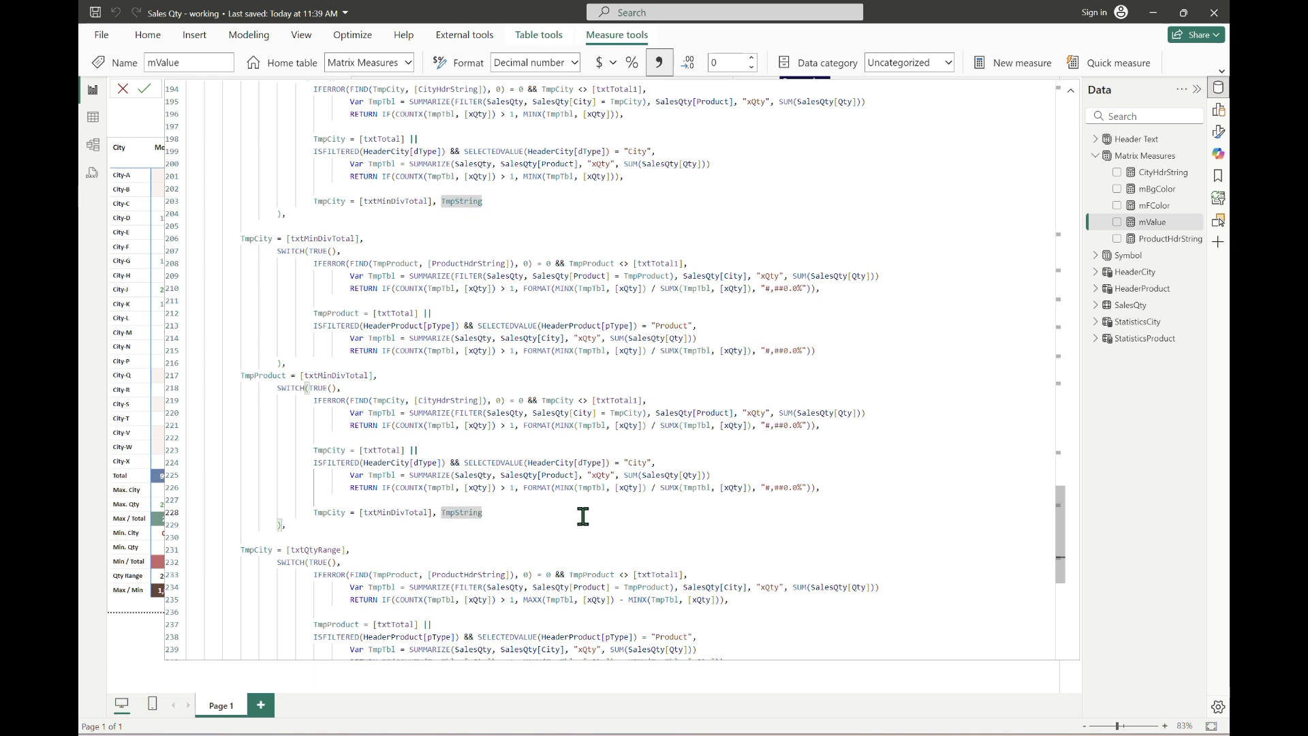
key("shift+Home")
key("BackSpace")
key("BackSpace")
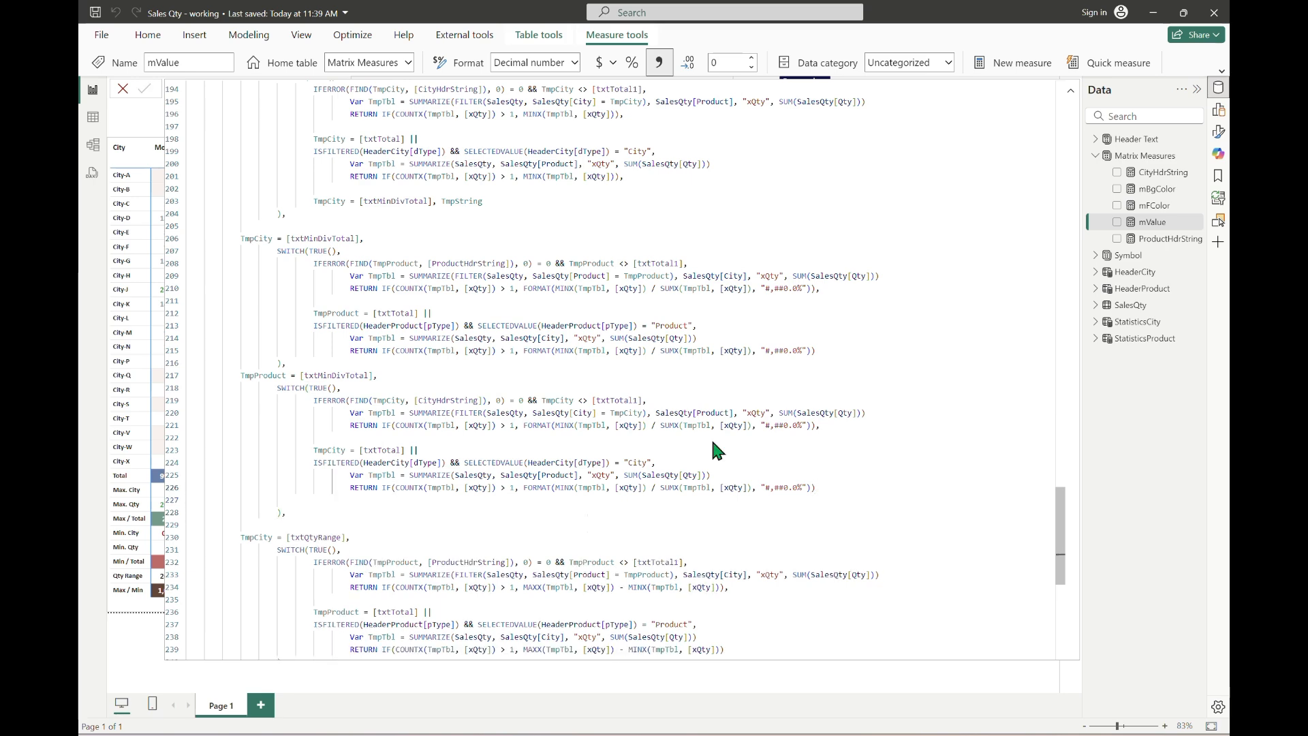
left_click(1072, 91)
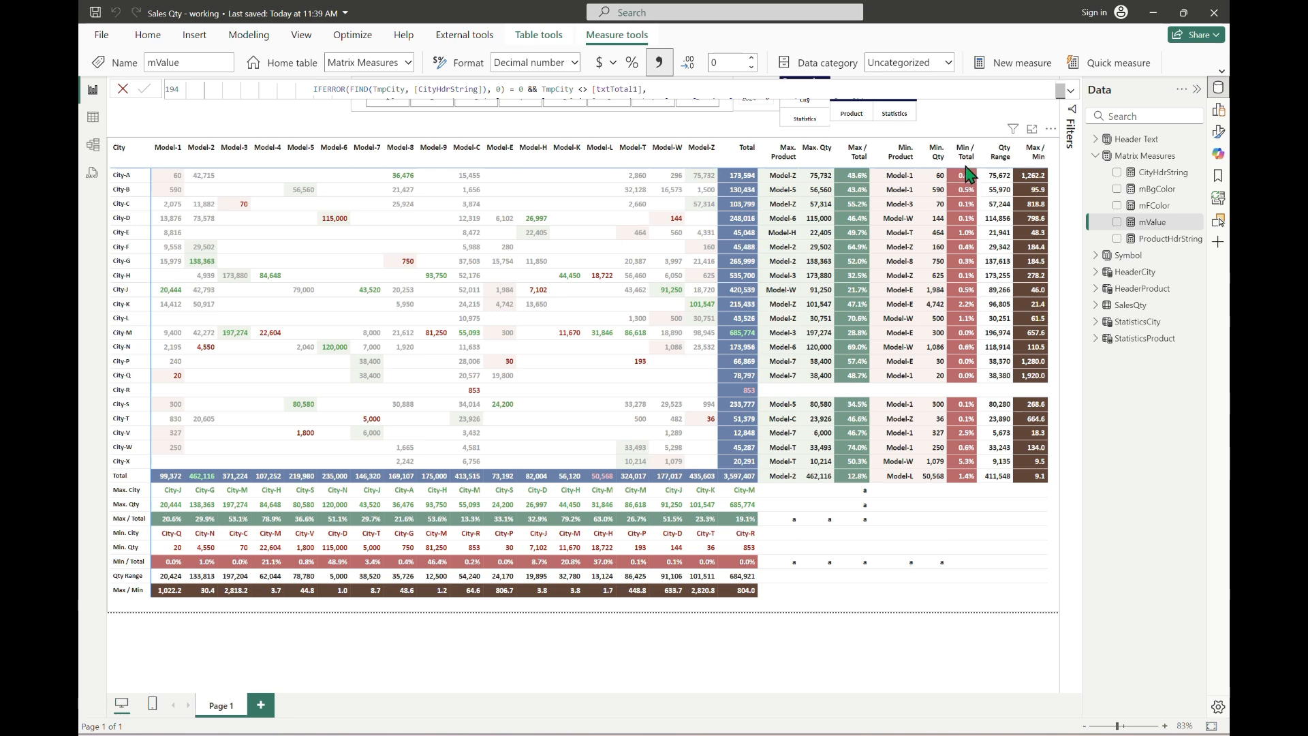
Extend the last branch condition of the TmpCity = [txtMaxCity] block with || TmpProduct = [txtMinDivTotal].
left_click(1072, 97)
scroll(564, 323, "down", 10)
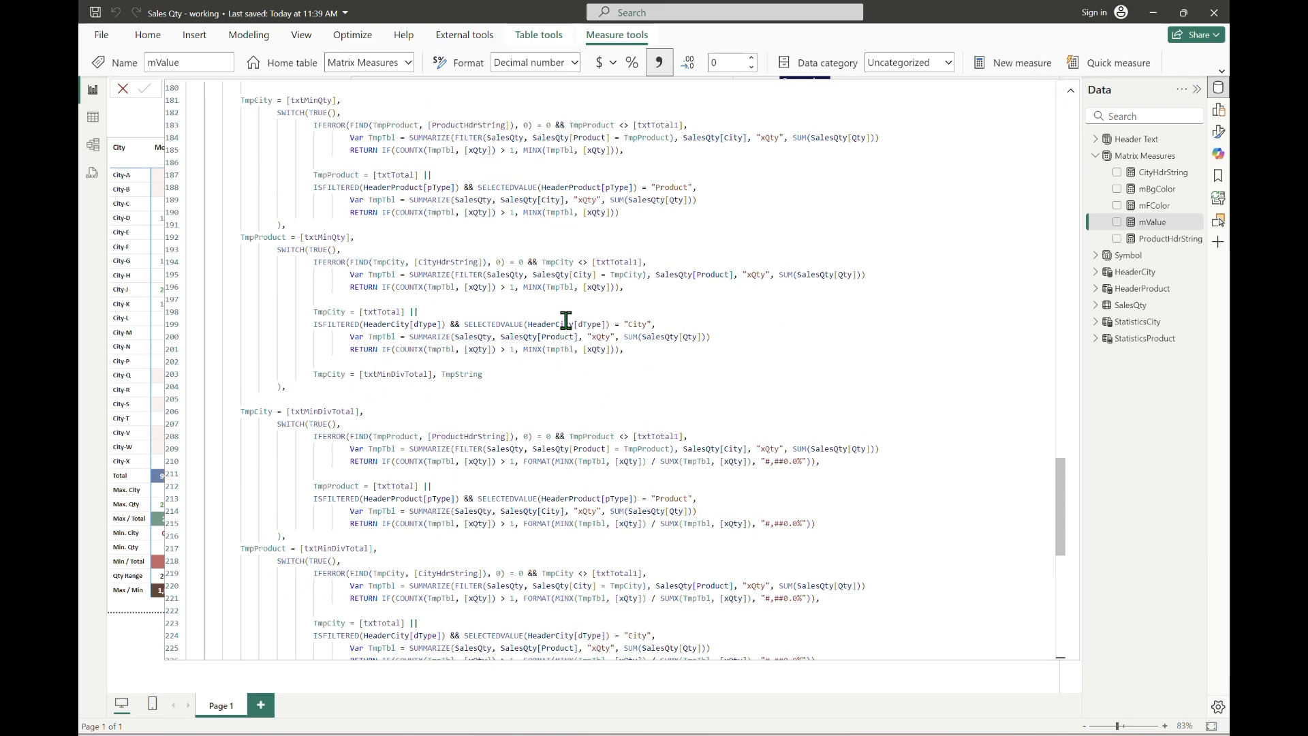
scroll(566, 319, "up", 6)
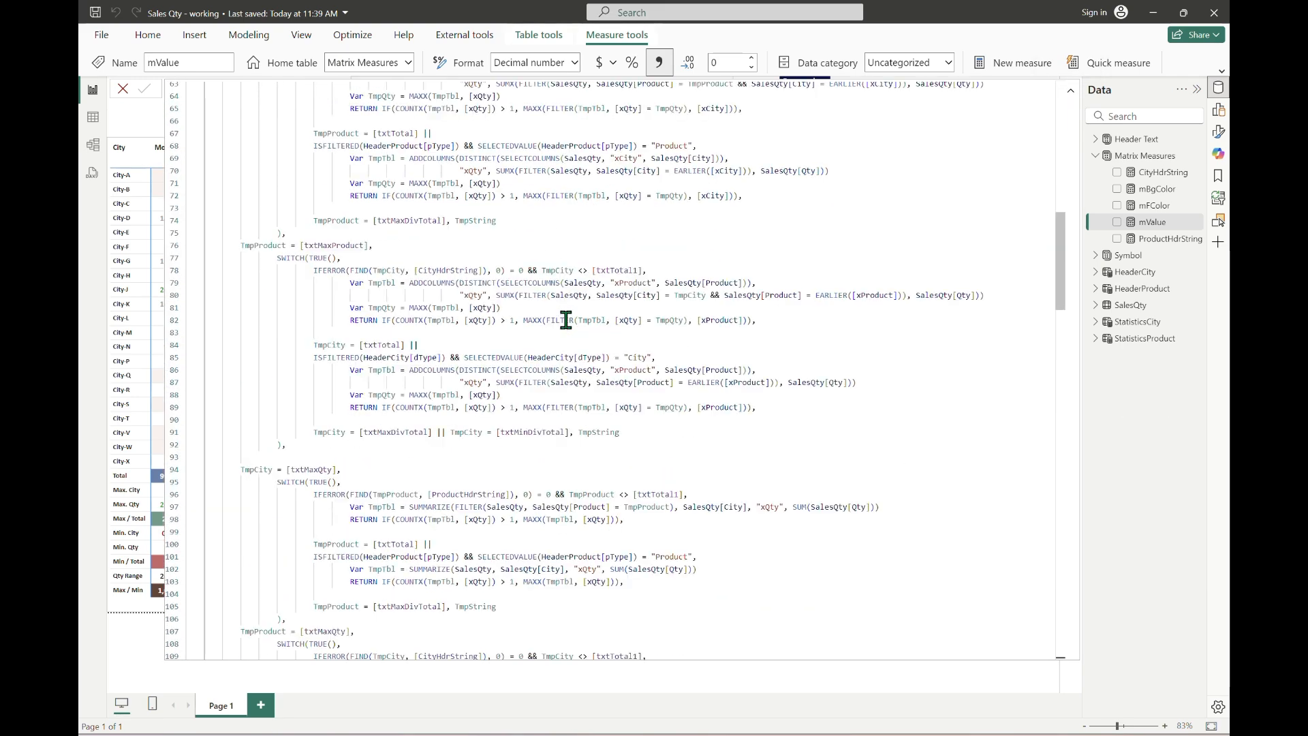
scroll(566, 320, "up", 3)
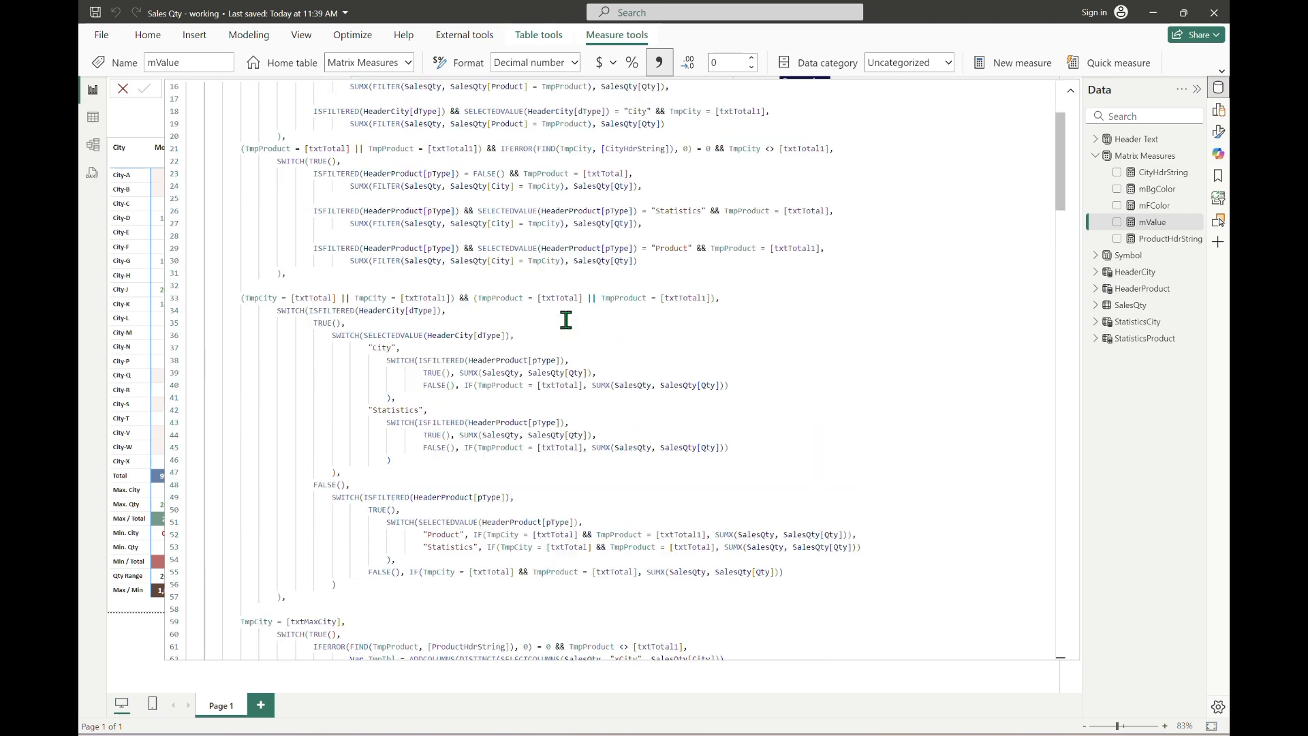
scroll(566, 320, "down", 2)
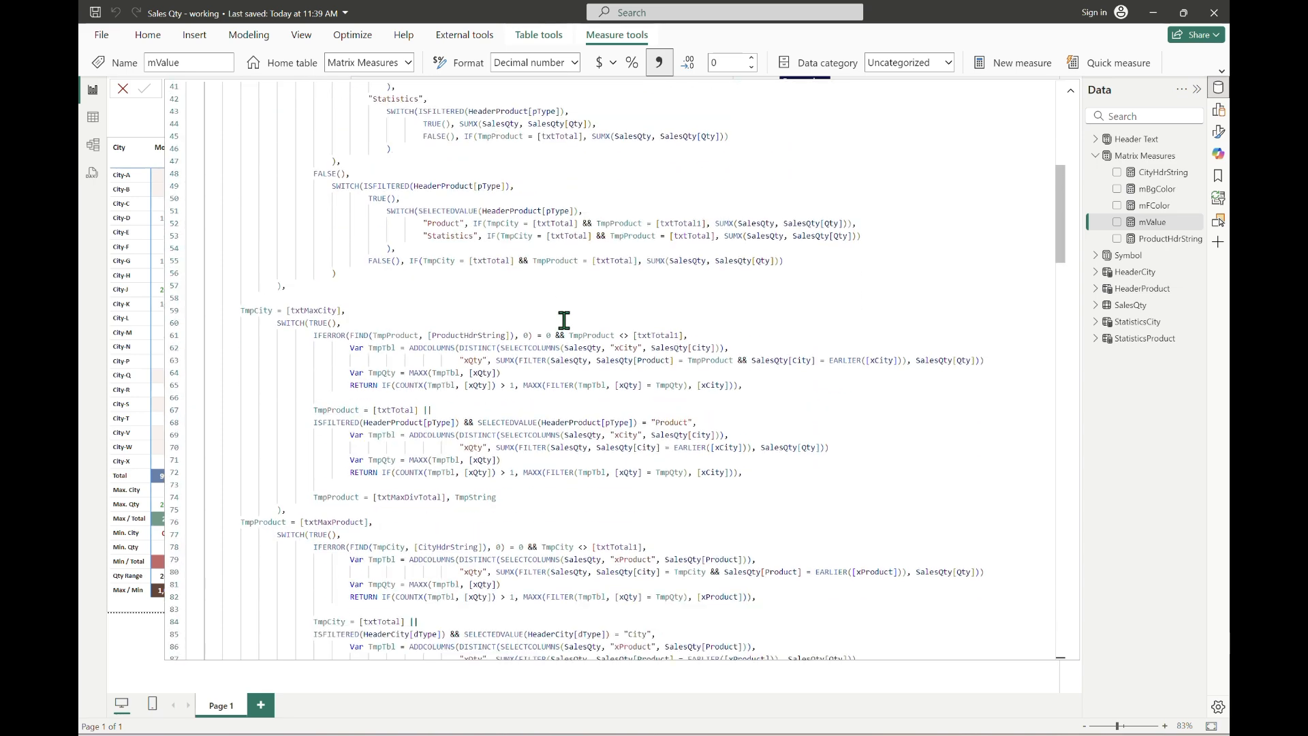
left_click(446, 498)
type(",tmp")
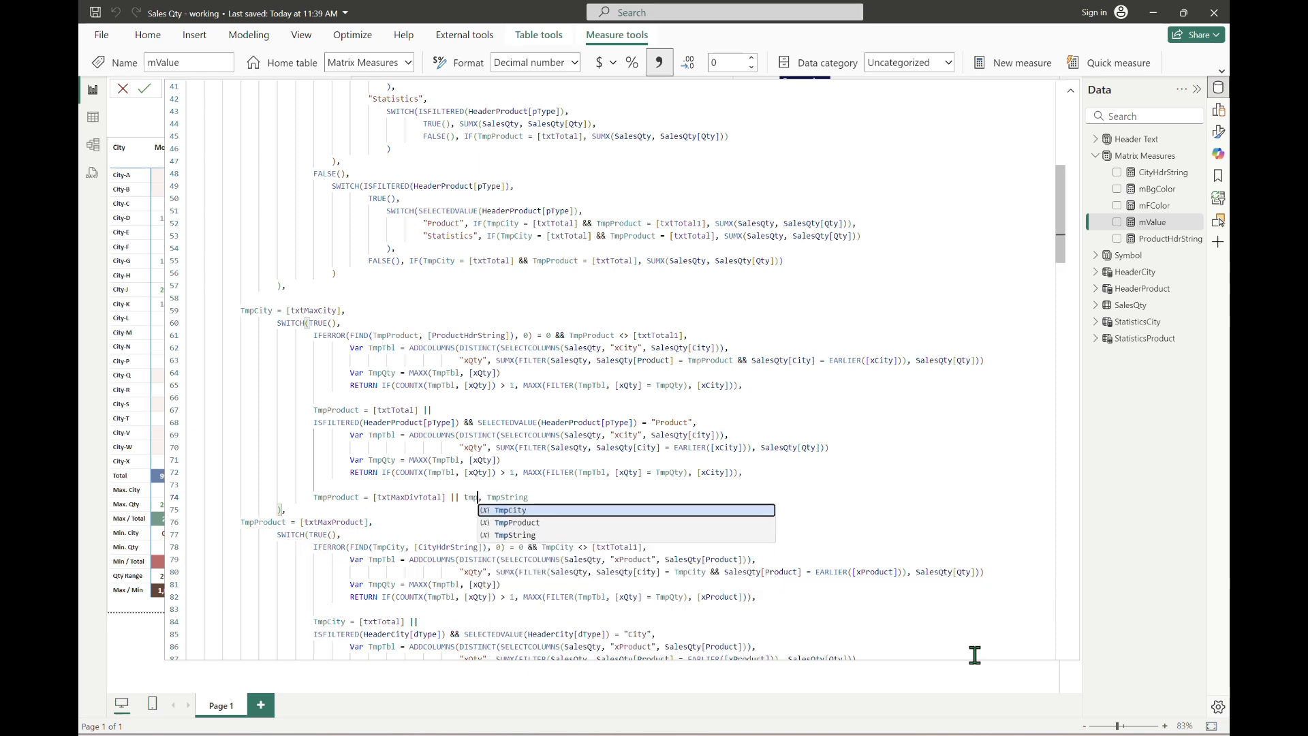
key("Down")
key("Tab")
type("= [txtMin")
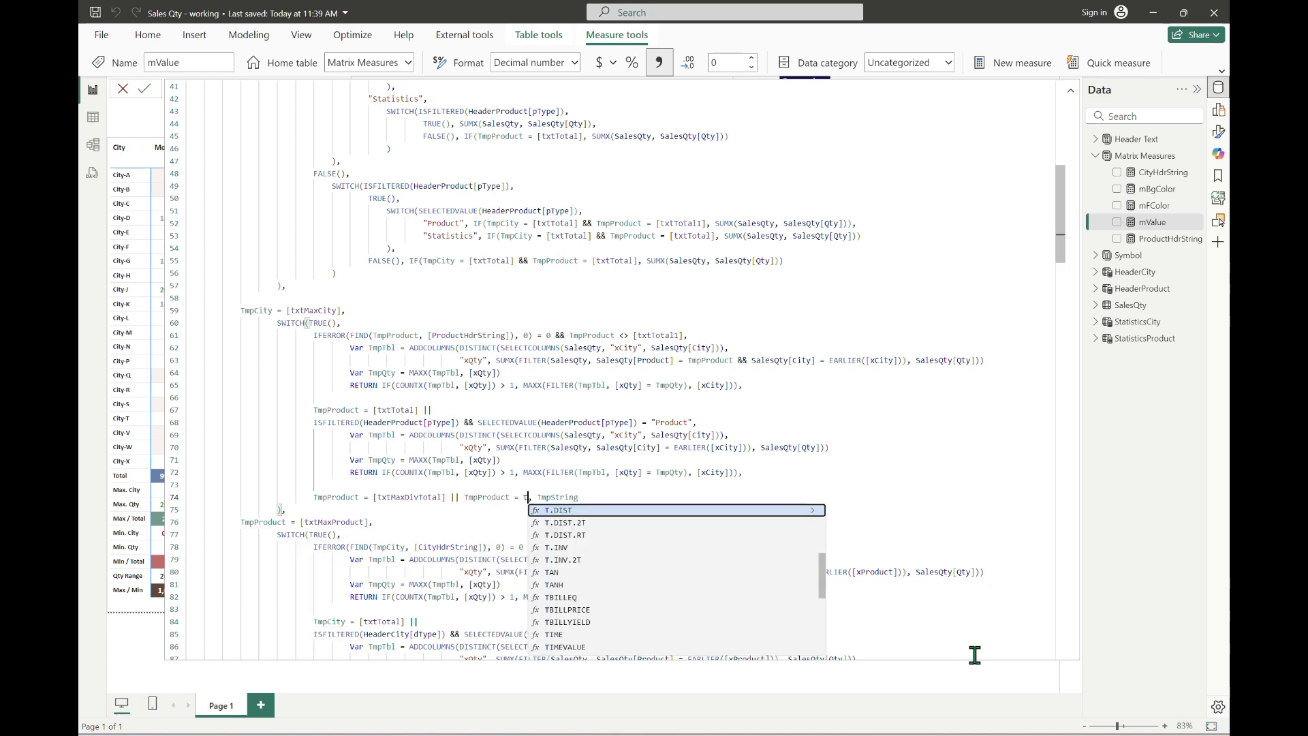
key("Tab")
Copy the || TmpProduct = [txtMinDivTotal] condition into the last branch condition of the TmpCity = [txtMaxQty] block.
key("ctrl+shift+Left")
key("ctrl+shift+Left")
key("ctrl+shift+Left")
key("ctrl+shift+Left")
key("ctrl+shift+Left")
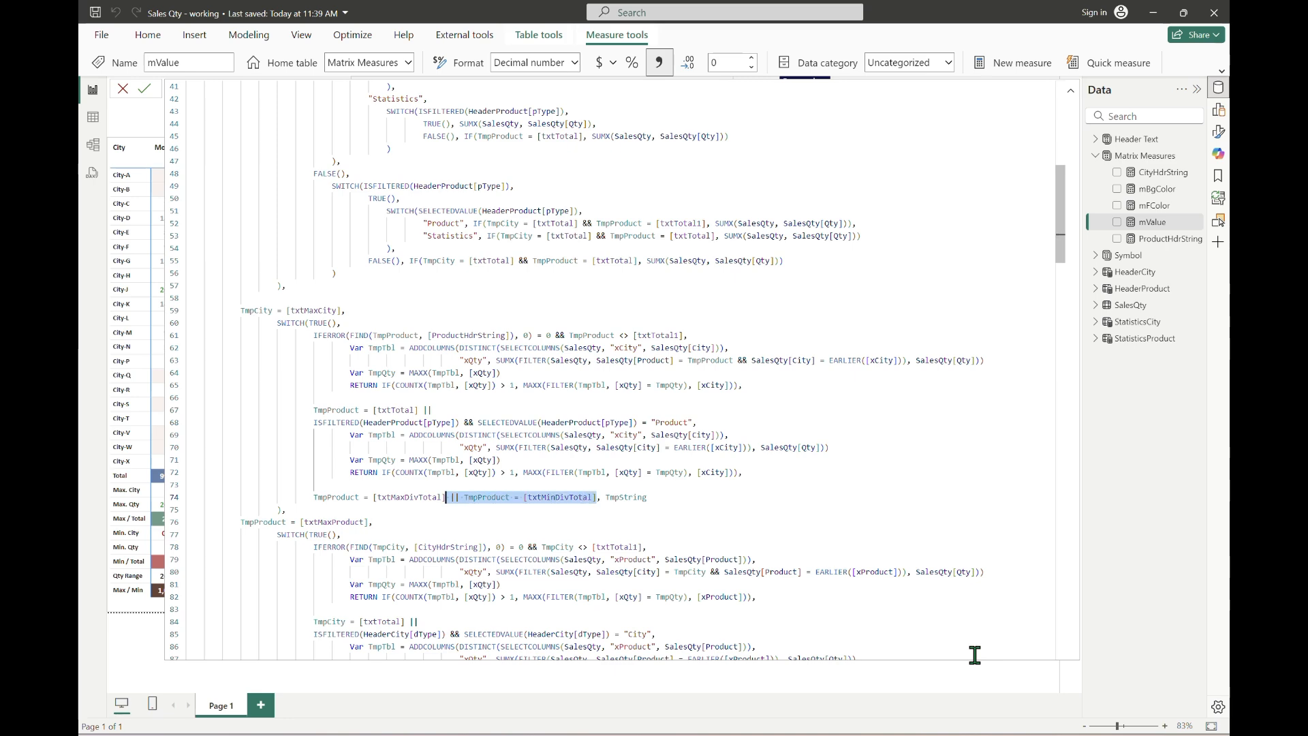
key("Down")
key("Down")
key("Down")
key("Down")
key("Down")
key("Down")
key("Down")
key("Down")
key("Down")
key("Down")
key("Down")
key("Down")
key("Down")
key("Down")
key("Down")
key("Down")
key("Down")
key("Down")
key("Down")
key("Down")
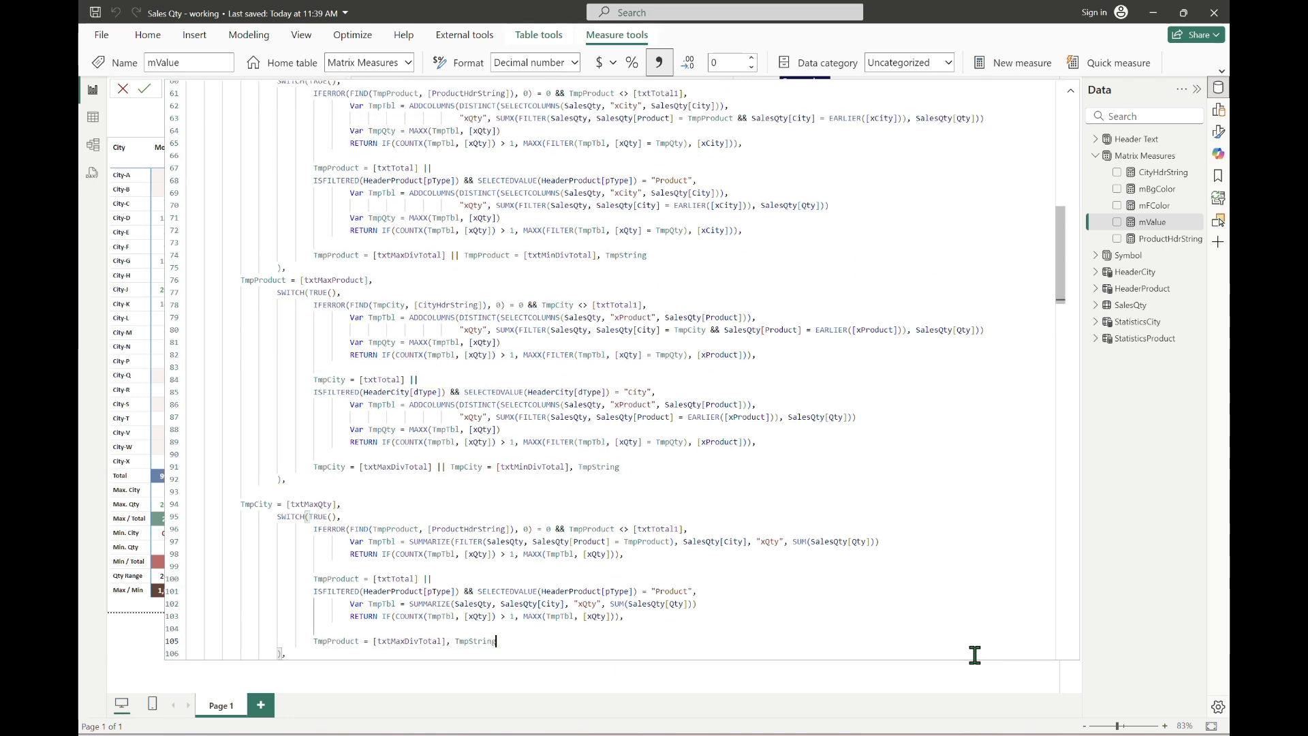
key("ctrl+Left")
key("ctrl+Left")
type("|| TmpProduct = [txtMinDivTotal]")
Paste the || TmpProduct = [txtMinDivTotal] condition after [txtMaxDivTotal] in the last branch of the TmpCity = [txtMaxDivTotal] block.
key("Down")
key("Down")
key("Down")
key("Down")
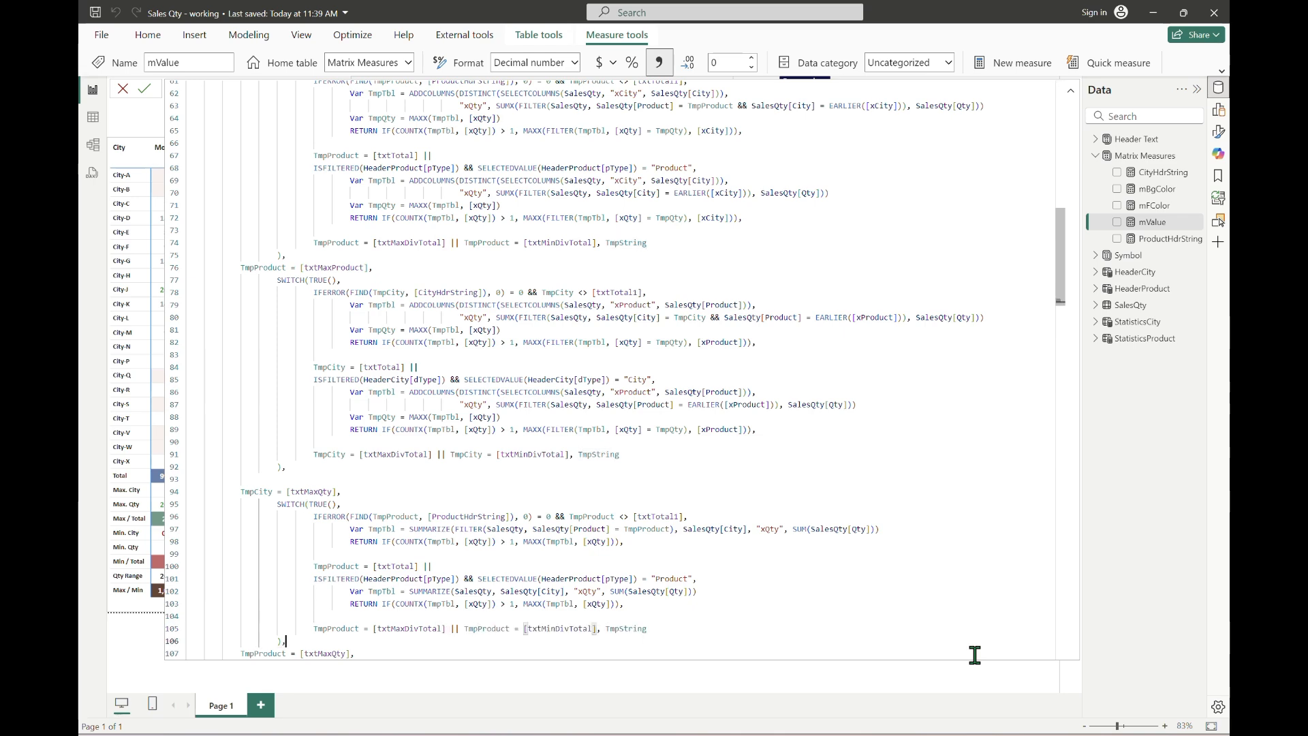
key("Down")
key("Down")
key("Down")
key("Down")
key("Down")
key("Down")
key("Down")
key("Down")
key("Down")
key("Down")
key("Down")
key("Down")
key("Down")
key("Down")
key("Down")
key("Down")
key("Down")
key("Down")
key("Down")
key("Down")
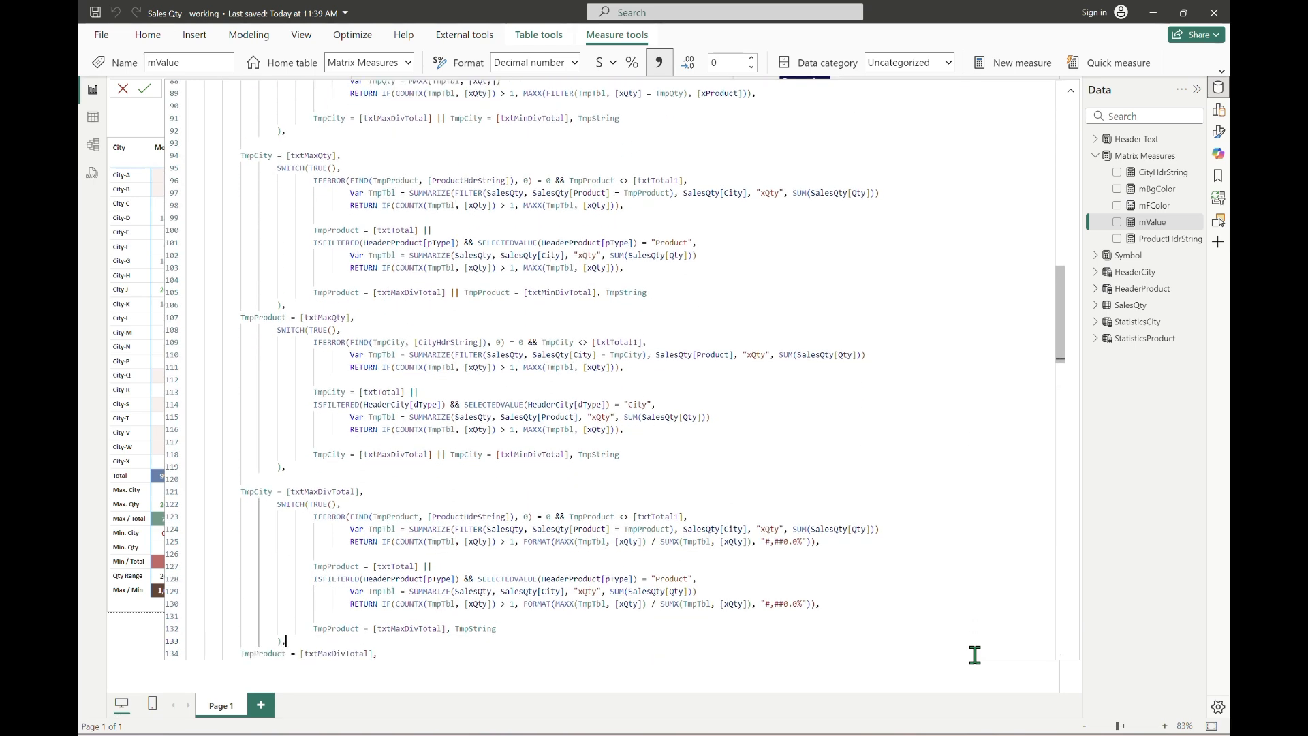
key("ctrl+Left")
key("ctrl+Left")
type("|| TmpProduct = [txtMinDivTotal]")
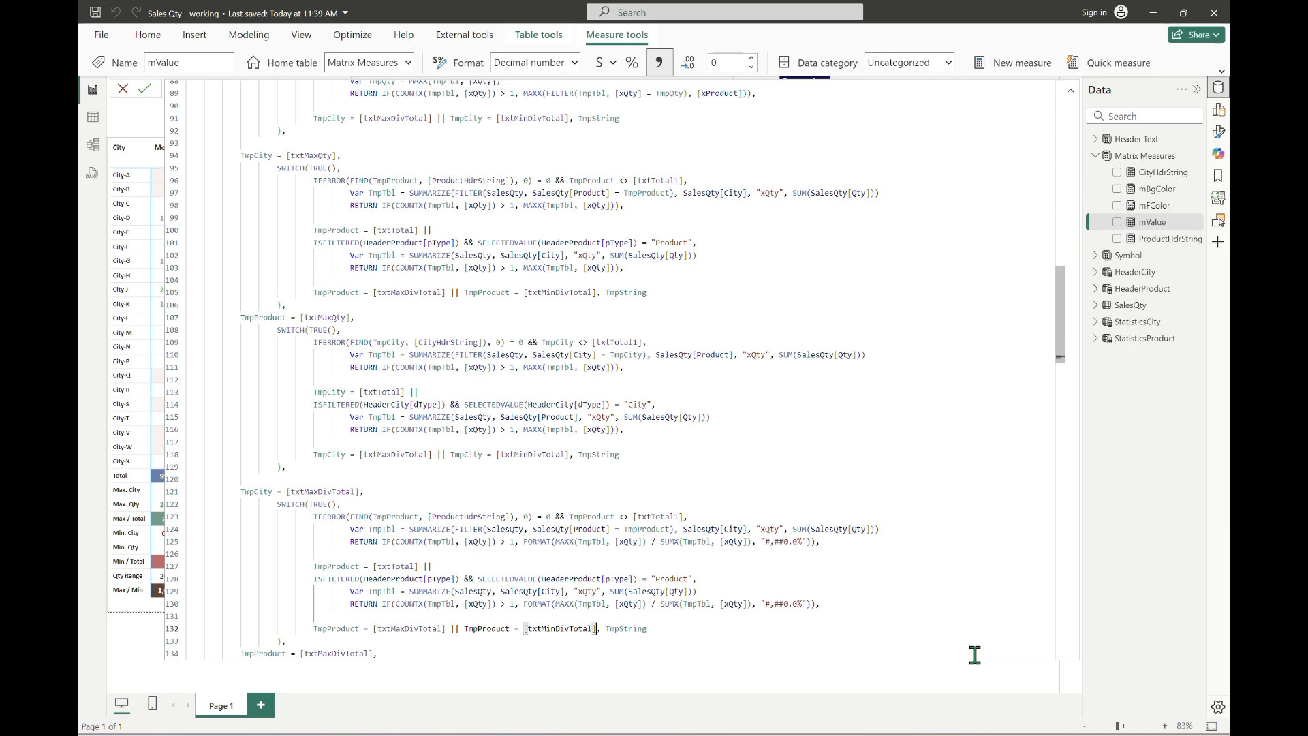
Paste the || TmpProduct = [txtMinDivTotal] condition into the last branch of the TmpProduct = [txtMaxDivTotal] block, before TmpString.
key("Down")
key("Down")
key("Down")
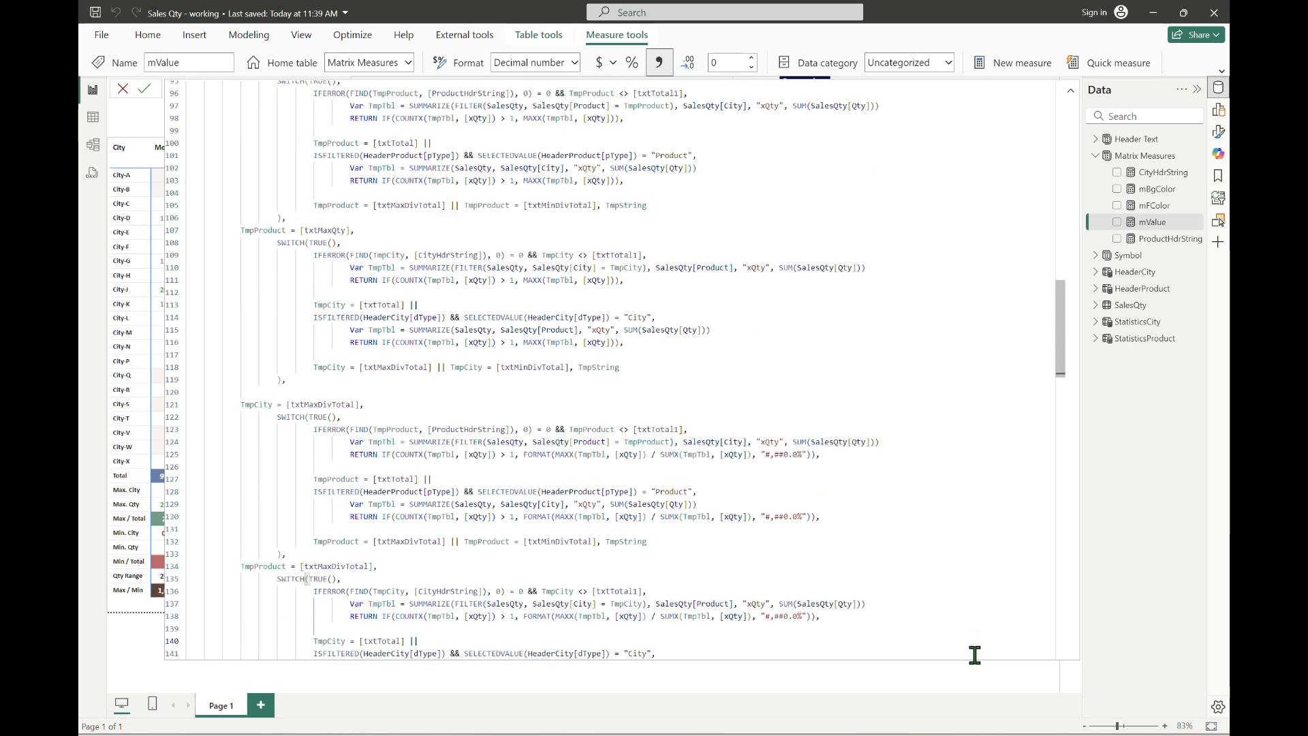
key("Down")
key("Down")
key("Down")
key("Down")
key("Down")
key("Down")
key("Down")
key("Down")
key("Down")
key("Down")
key("Down")
key("Down")
key("Down")
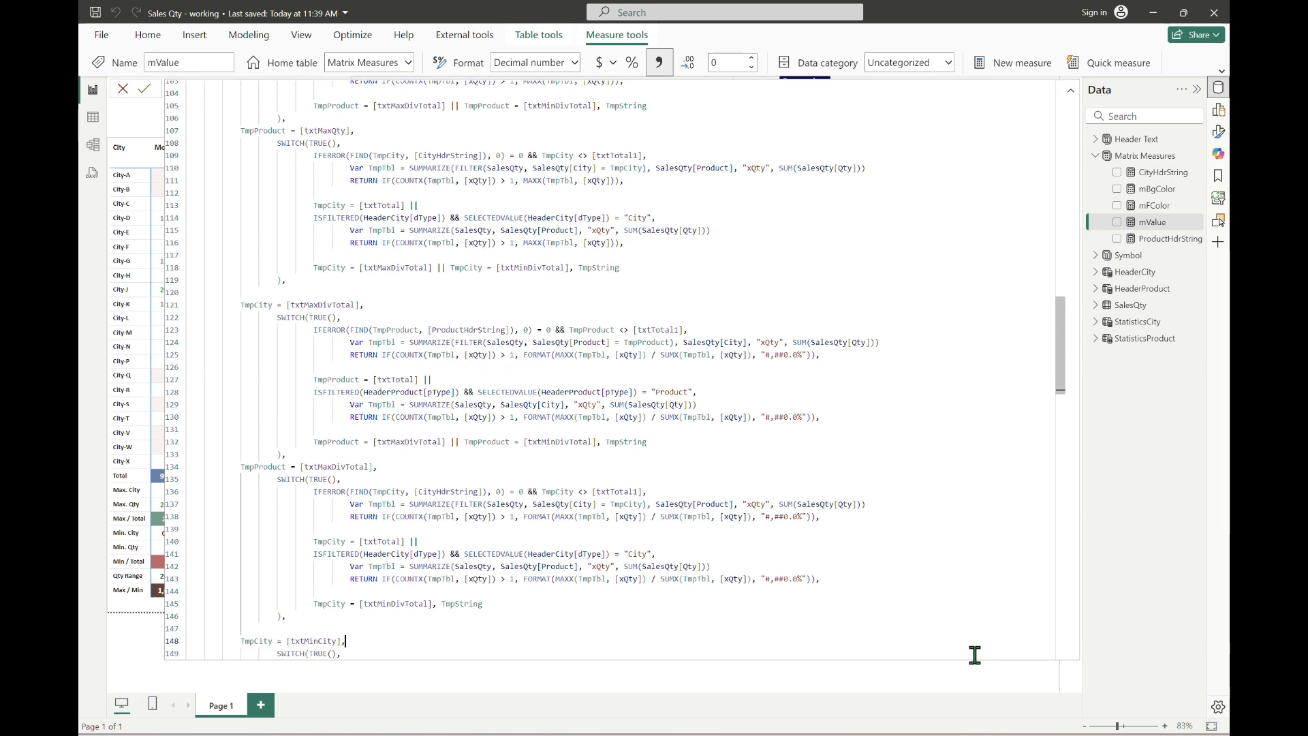
key("Up")
key("Up")
key("Up")
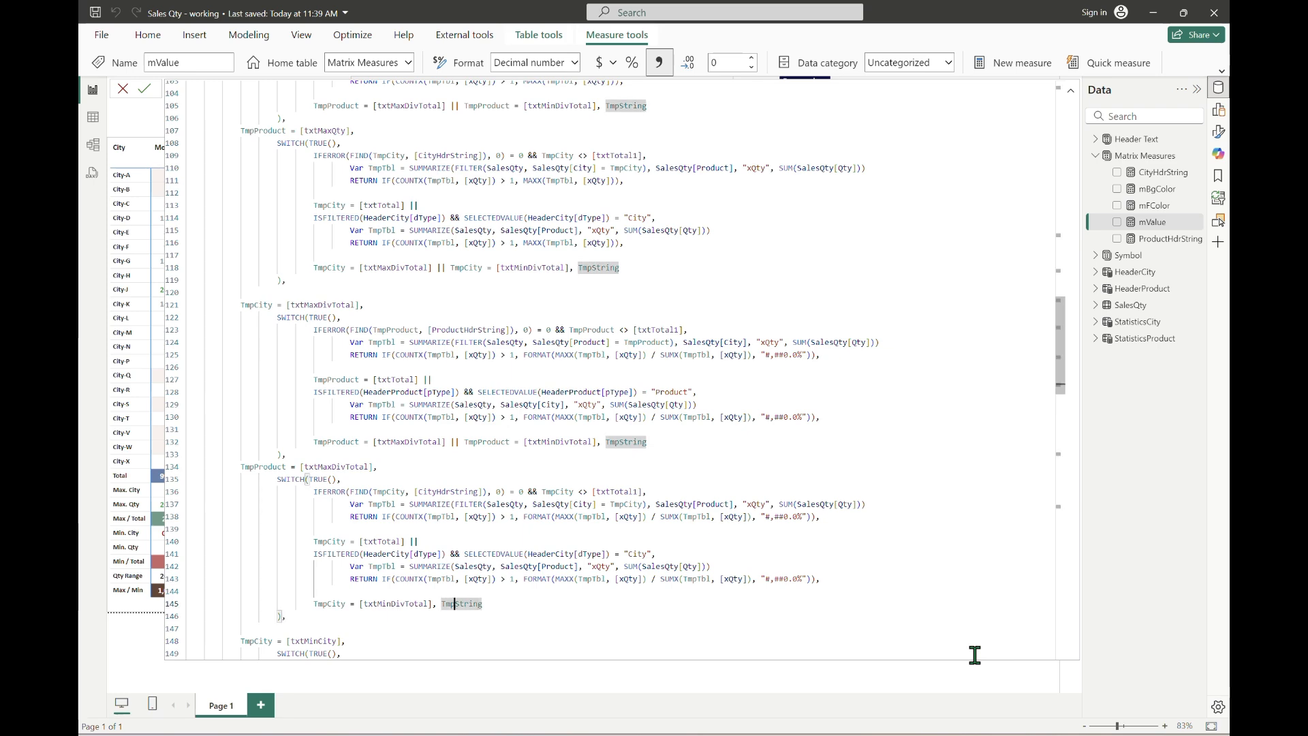
key("Left")
key("Left")
key("Left")
key("Left")
key("Left")
type("|| TmpProduct = [txtMinDivTotal]")
Append a TmpProduct = [txtMinDivTotal], TmpString branch to the TmpCity = [txtMinCity] SWITCH, commit the measure and view the matrix.
key("Down")
key("Down")
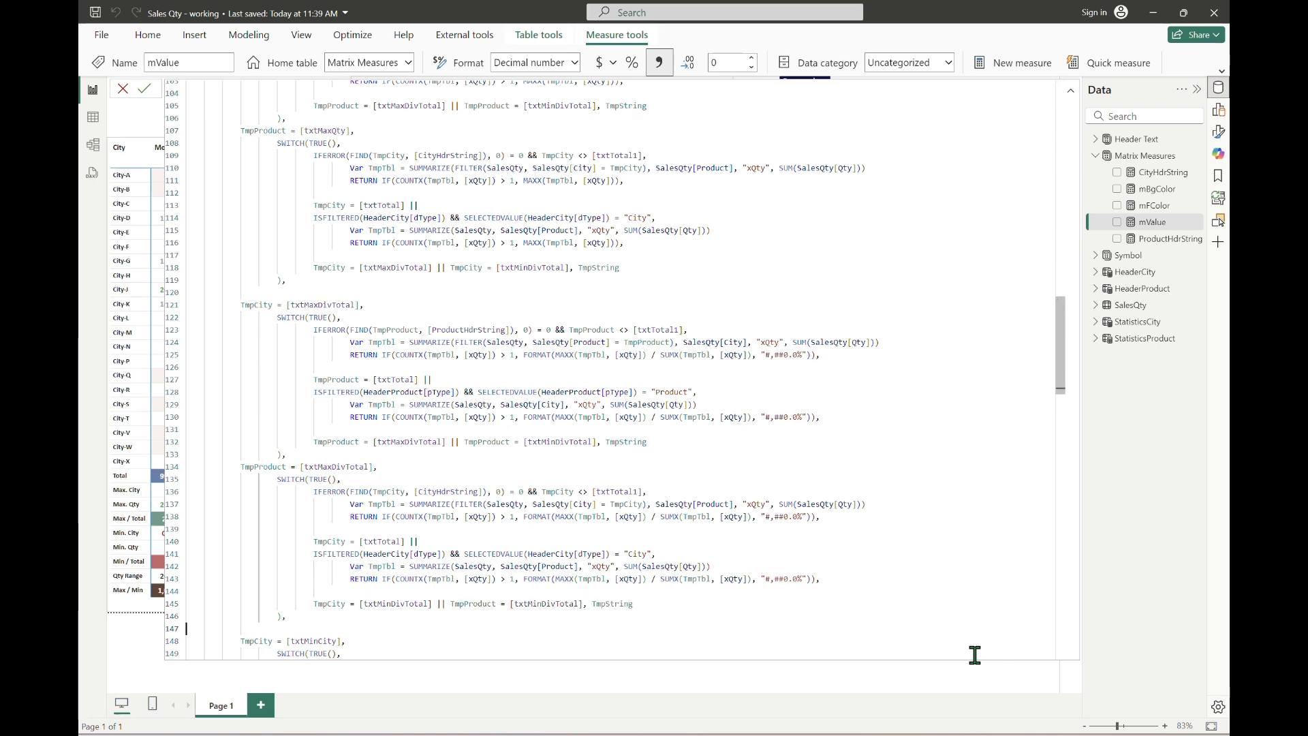
key("Down")
key("Down")
key("Down")
key("Down")
key("Down")
key("Down")
key("Down")
key("Down")
key("Down")
key("Down")
key("Down")
key("Down")
key("Down")
key("Down")
key("Down")
key("Down")
key("Down")
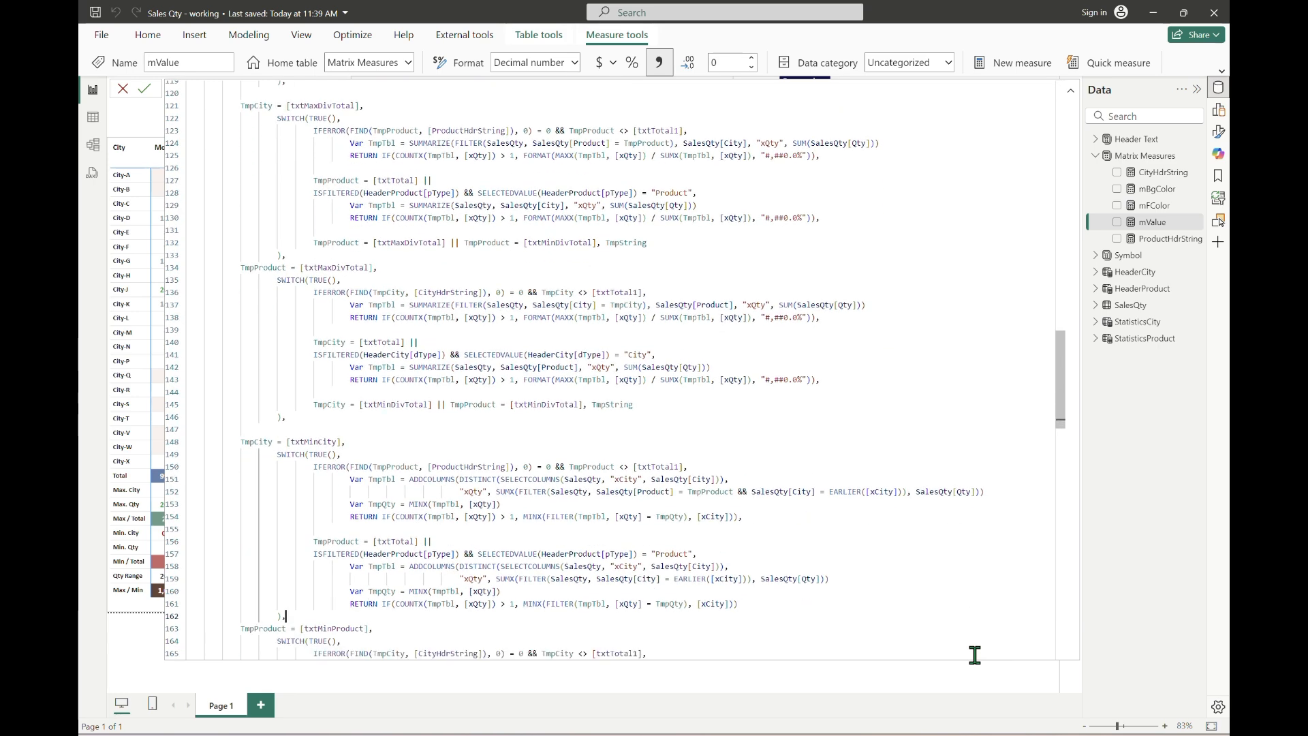
key("Up")
key("Up")
key("Up")
key("Up")
key("Down")
type(",")
key("Return")
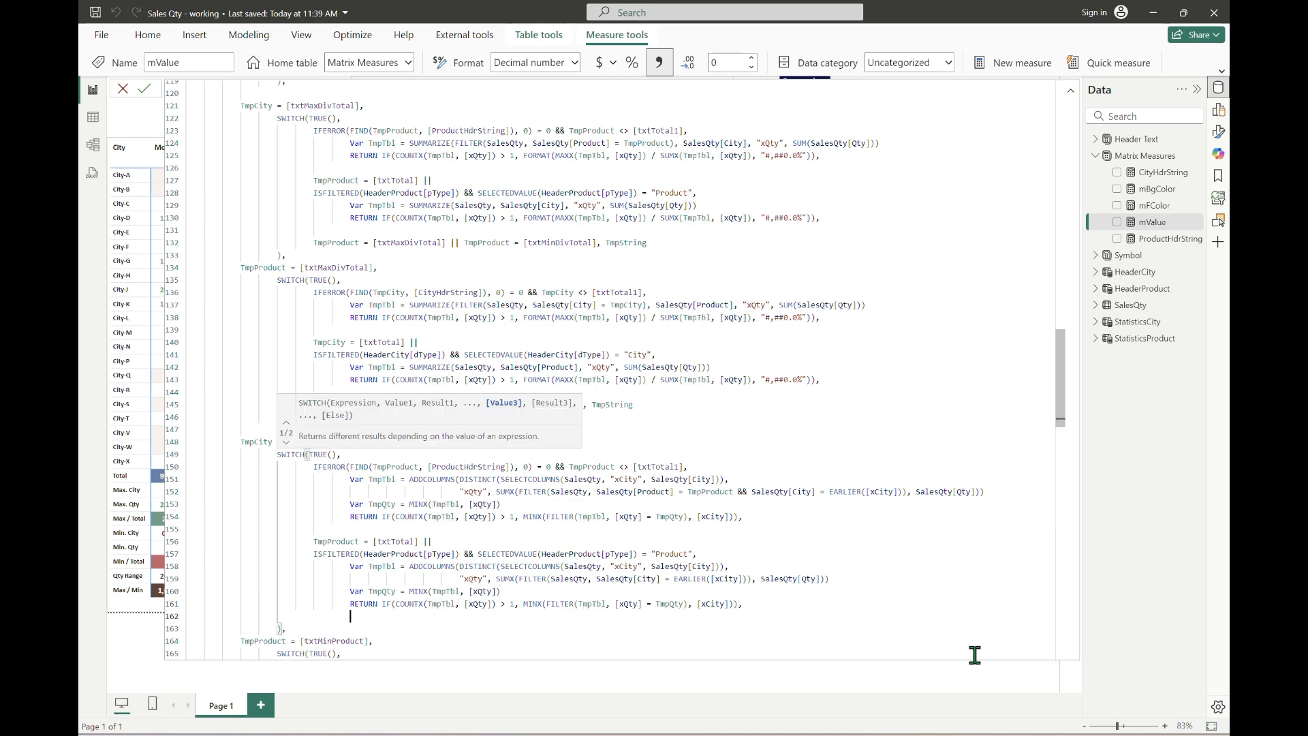
key("Return")
type("TmpProduct = [txtMinDivTotal]")
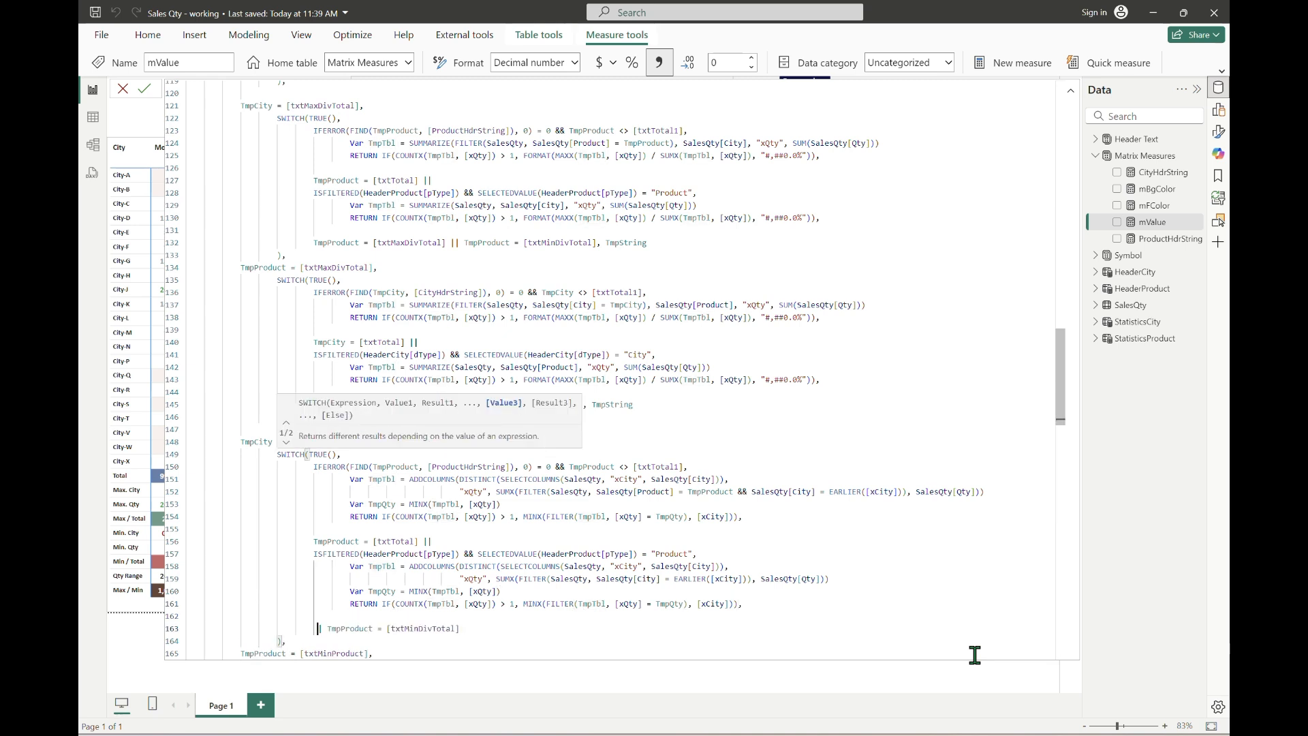
type(", TmpString")
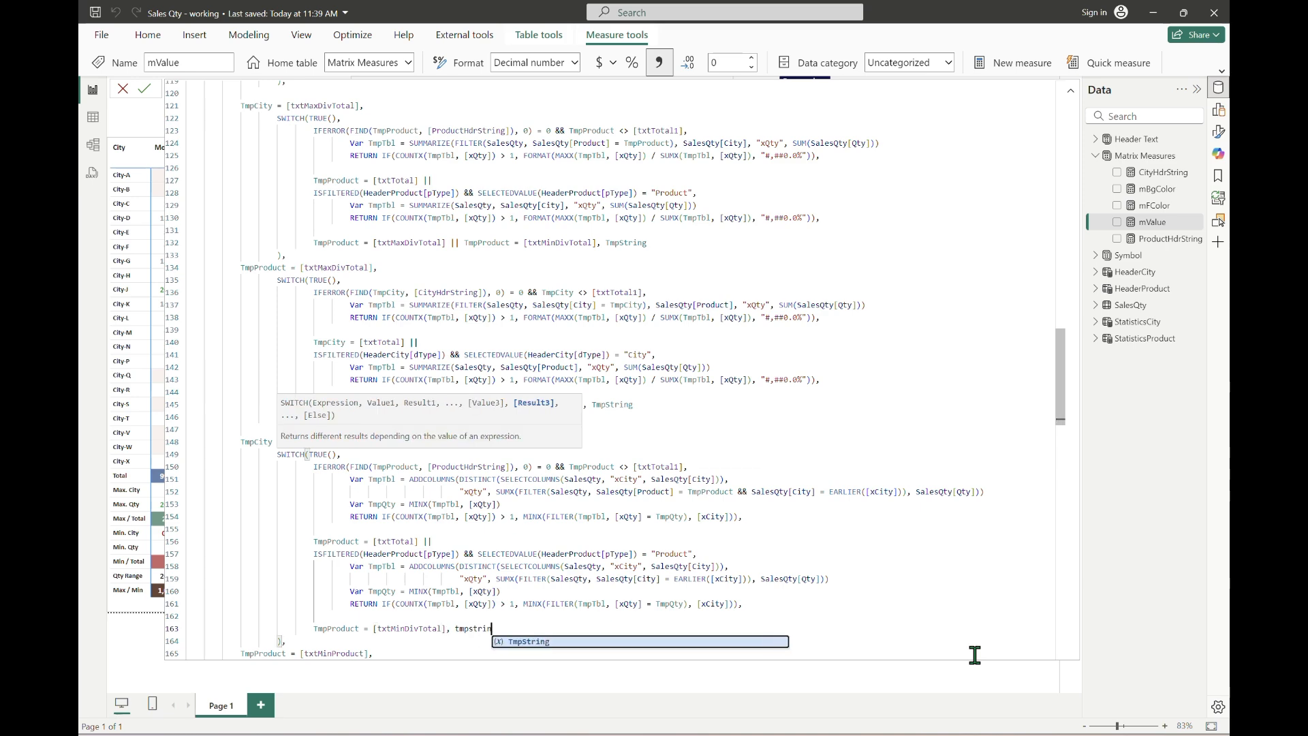
left_click(975, 655)
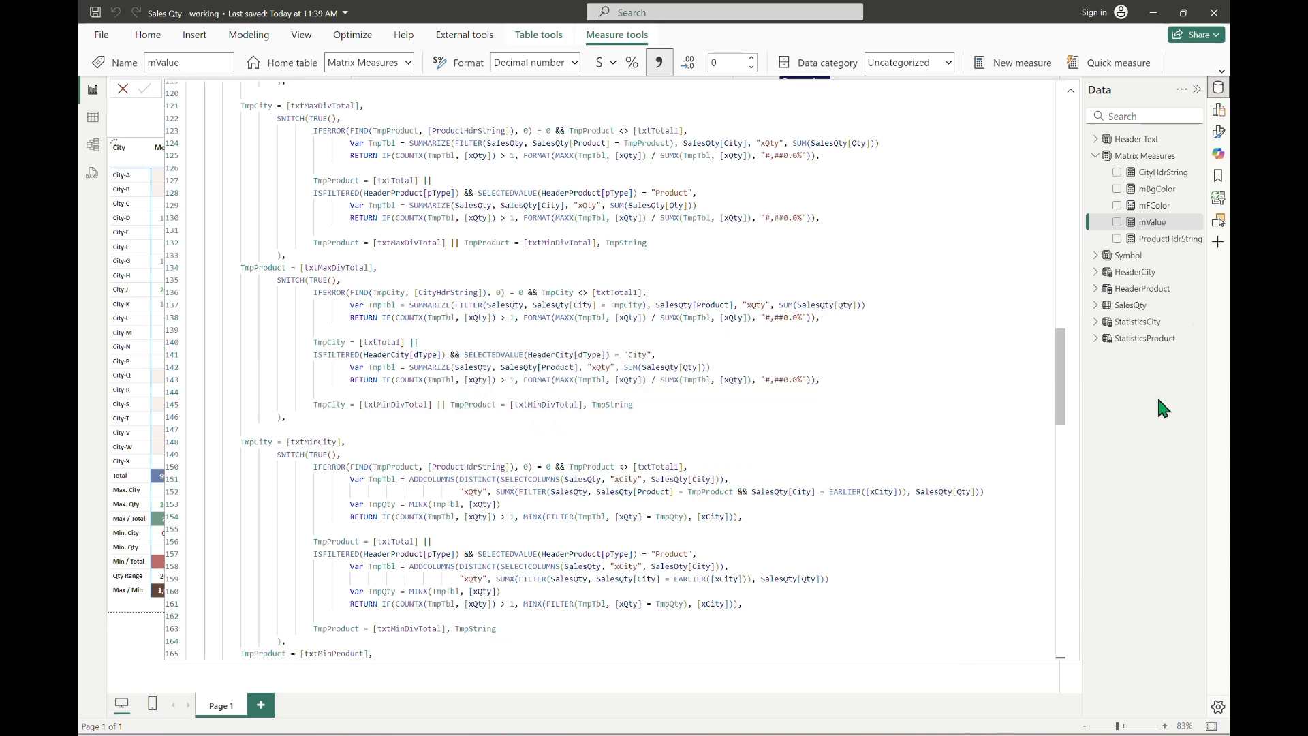
left_click(1071, 90)
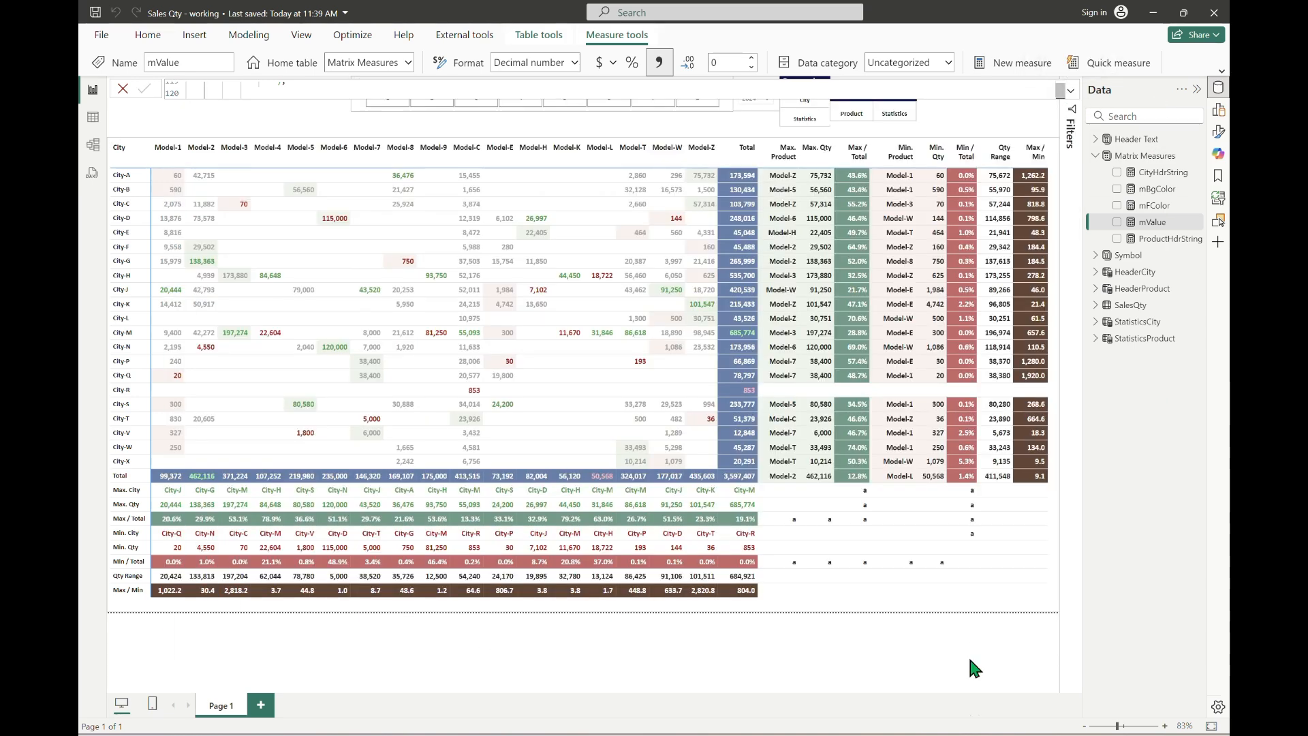
Append a TmpProduct = [txtMinDivTotal], TmpString branch at the end of the TmpCity = [txtMinQty] SWITCH block.
left_click(1071, 91)
scroll(742, 435, "down", 4)
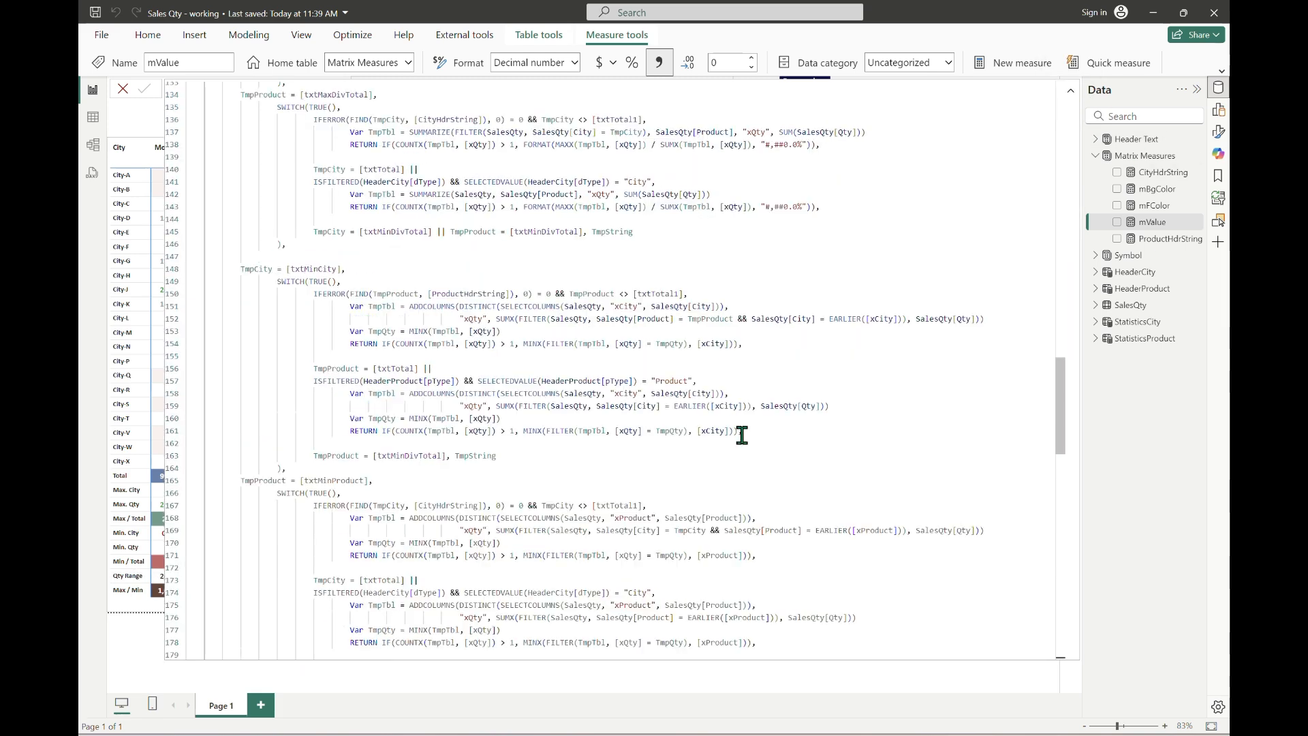
left_click_drag(314, 387, 448, 384)
key("ctrl+c")
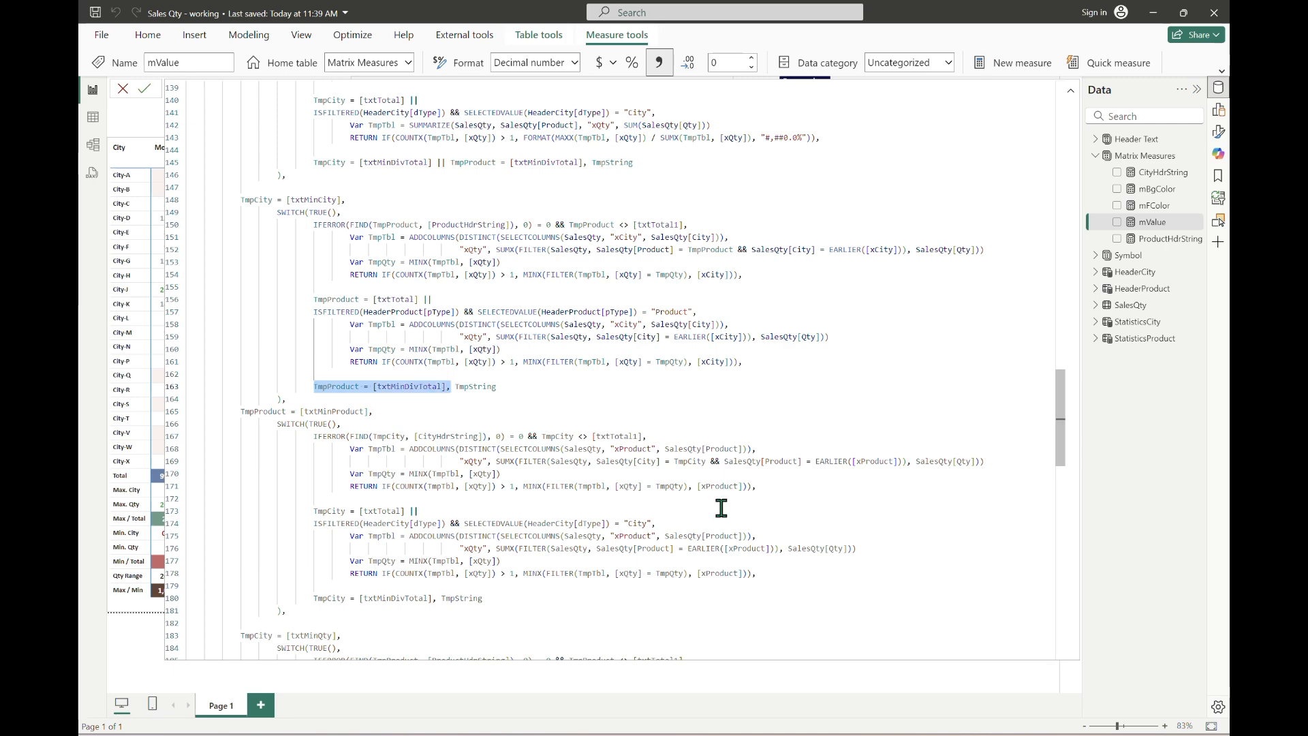
key("Down")
key("Down")
key("Down")
key("Down")
key("Down")
key("Down")
key("Down")
key("Down")
key("Down")
key("Down")
key("Down")
key("Down")
key("Down")
key("Down")
key("Down")
key("Down")
key("Down")
key("Down")
key("Down")
key("Down")
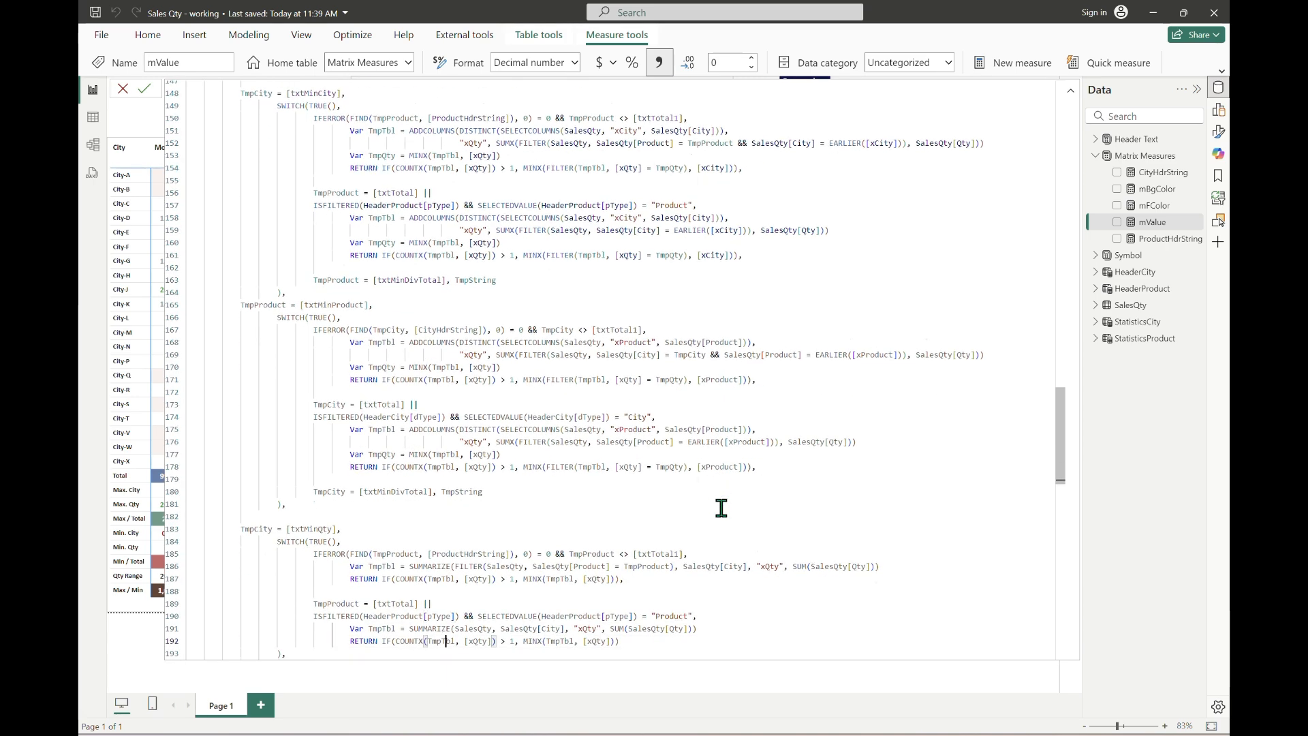
key("Left")
key("Left")
key("Left")
key("Left")
key("Left")
key("Left")
key("Left")
key("Left")
key("Left")
key("Left")
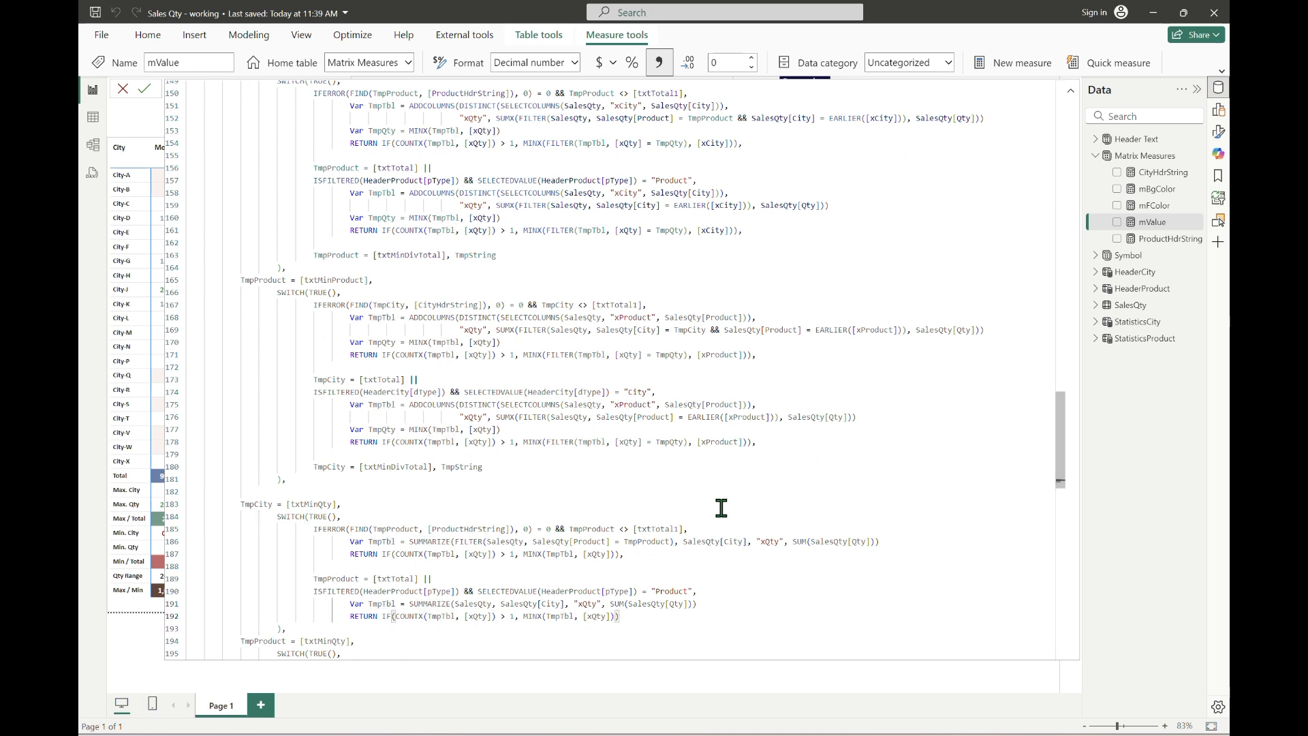
key("Return")
key("Return")
key("ctrl+v")
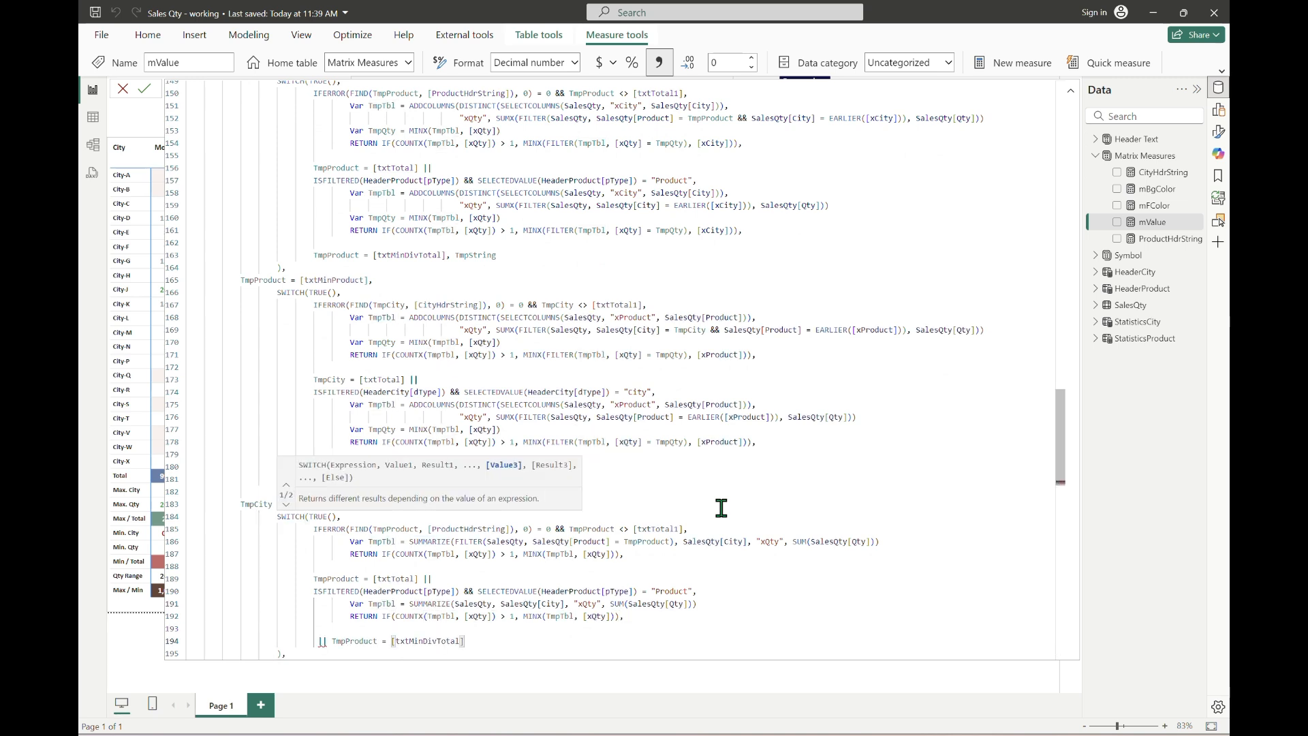
key("Delete")
key("Delete")
key("Delete")
key("End")
type(", tmpstring")
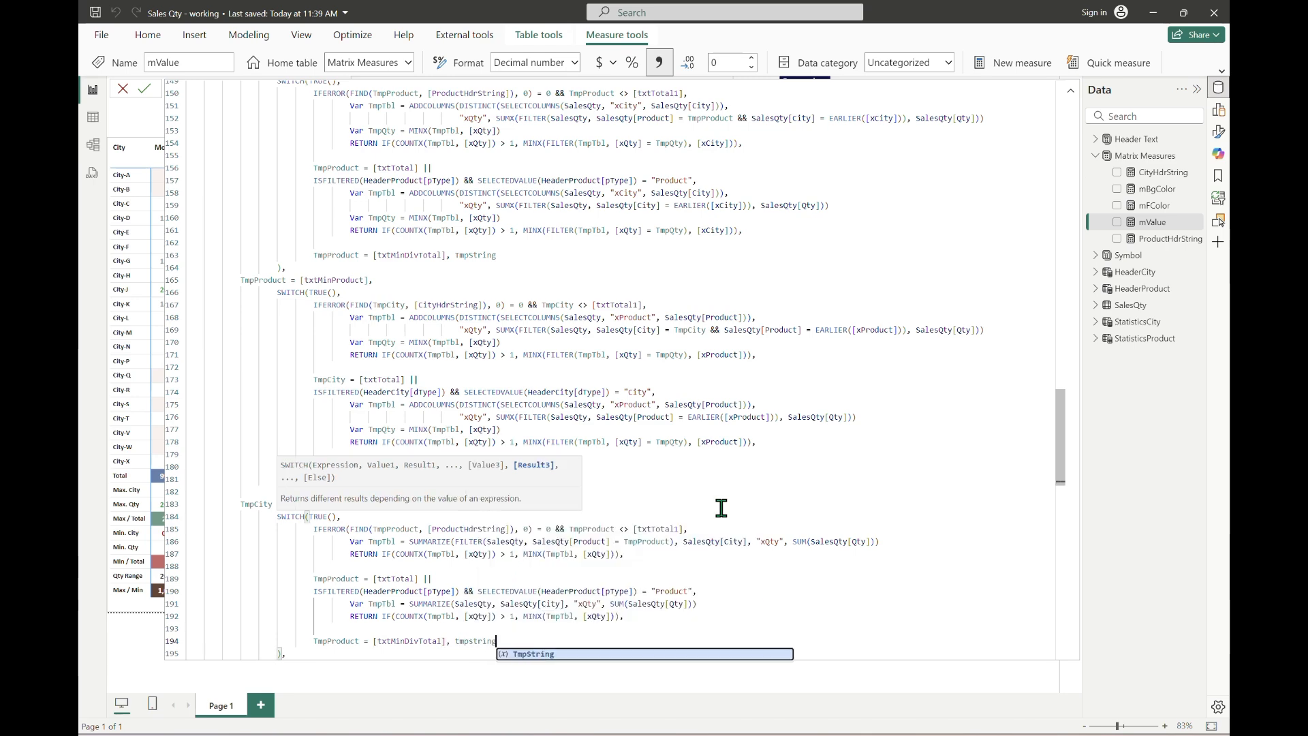
key("Tab")
Append a TmpProduct = [txtMinDivTotal], TmpString branch to the TmpCity = [txtMinDivTotal] SWITCH, commit the measure and view the matrix.
scroll(721, 507, "down", 9)
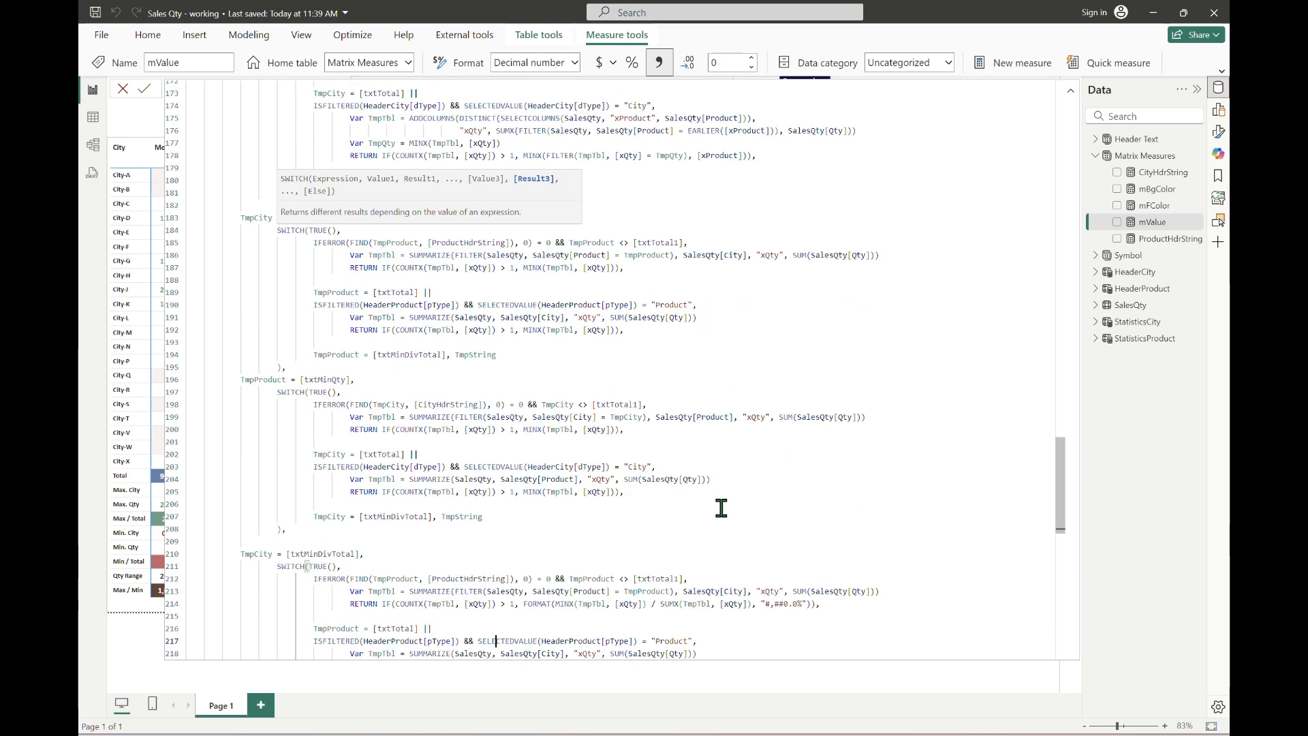
key("Down")
key("Down")
key("Down")
key("Down")
key("Down")
key("Down")
key("Down")
key("Down")
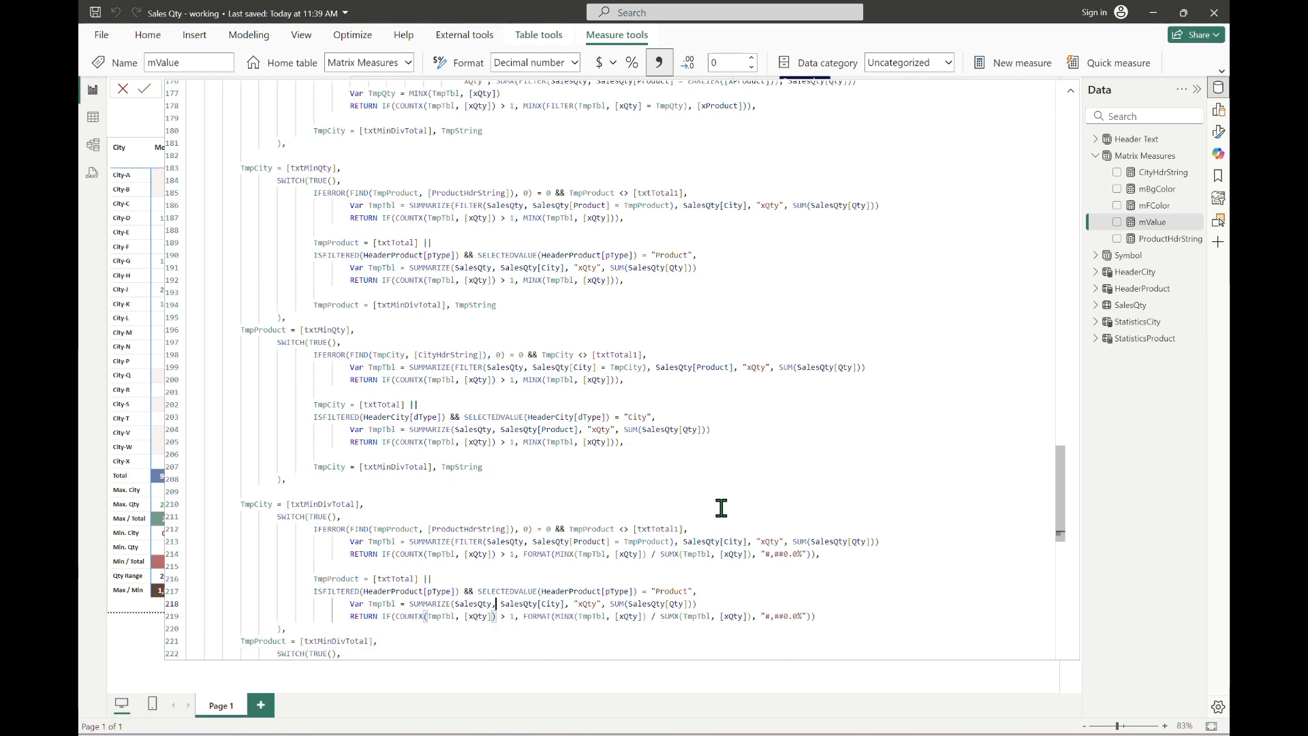
key("End")
type(",")
key("Return")
key("Return")
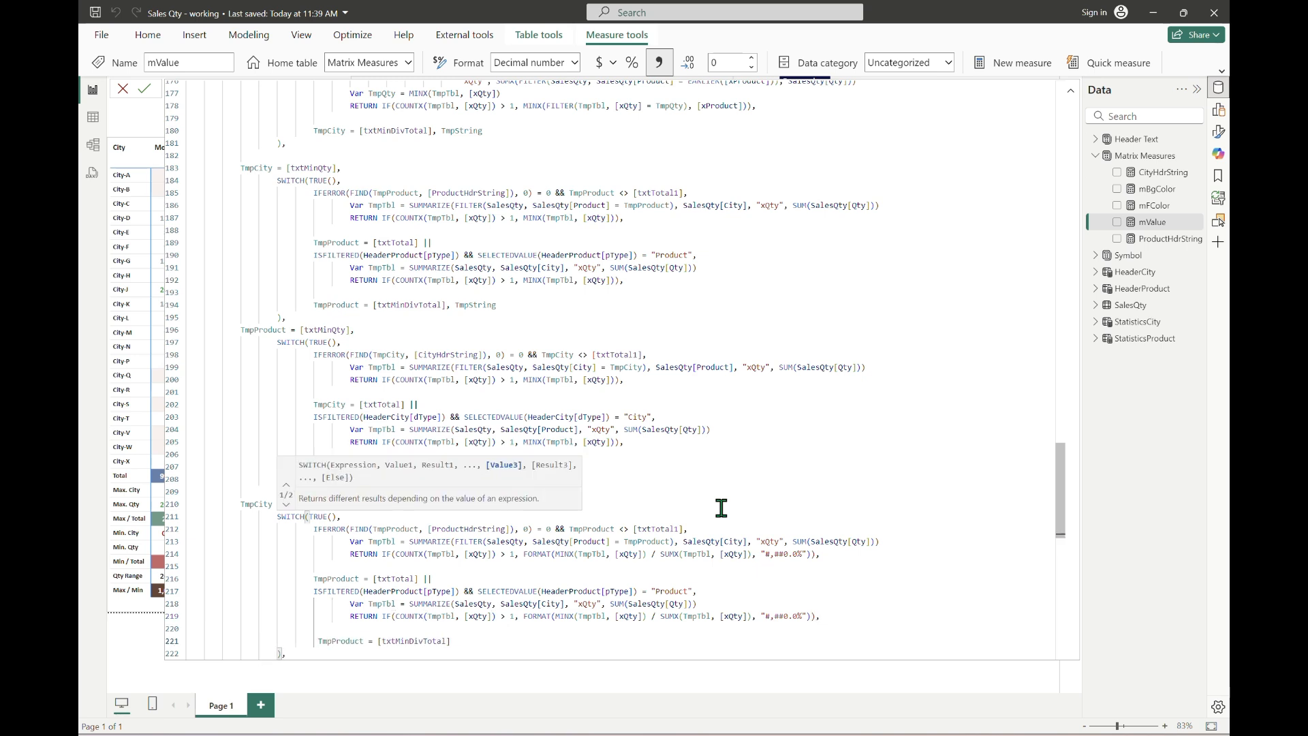
key("Tab")
type(", TmpString")
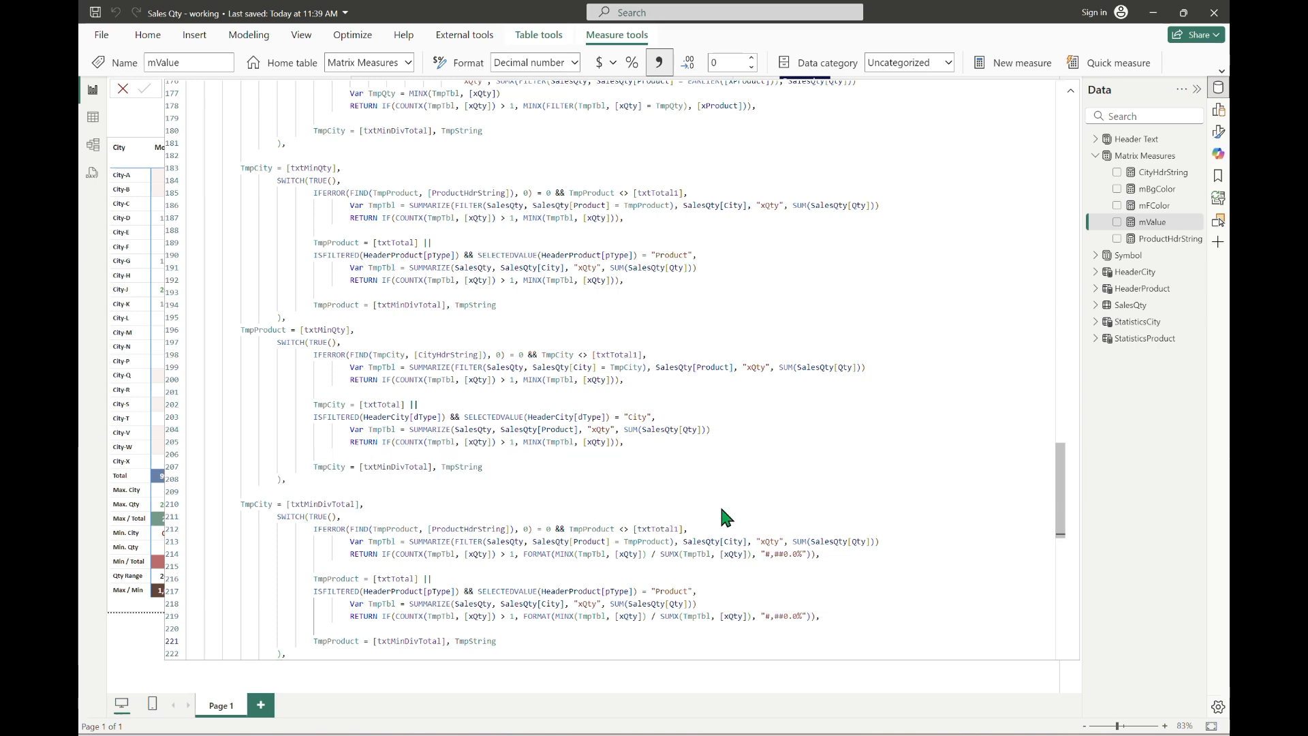
left_click(1069, 94)
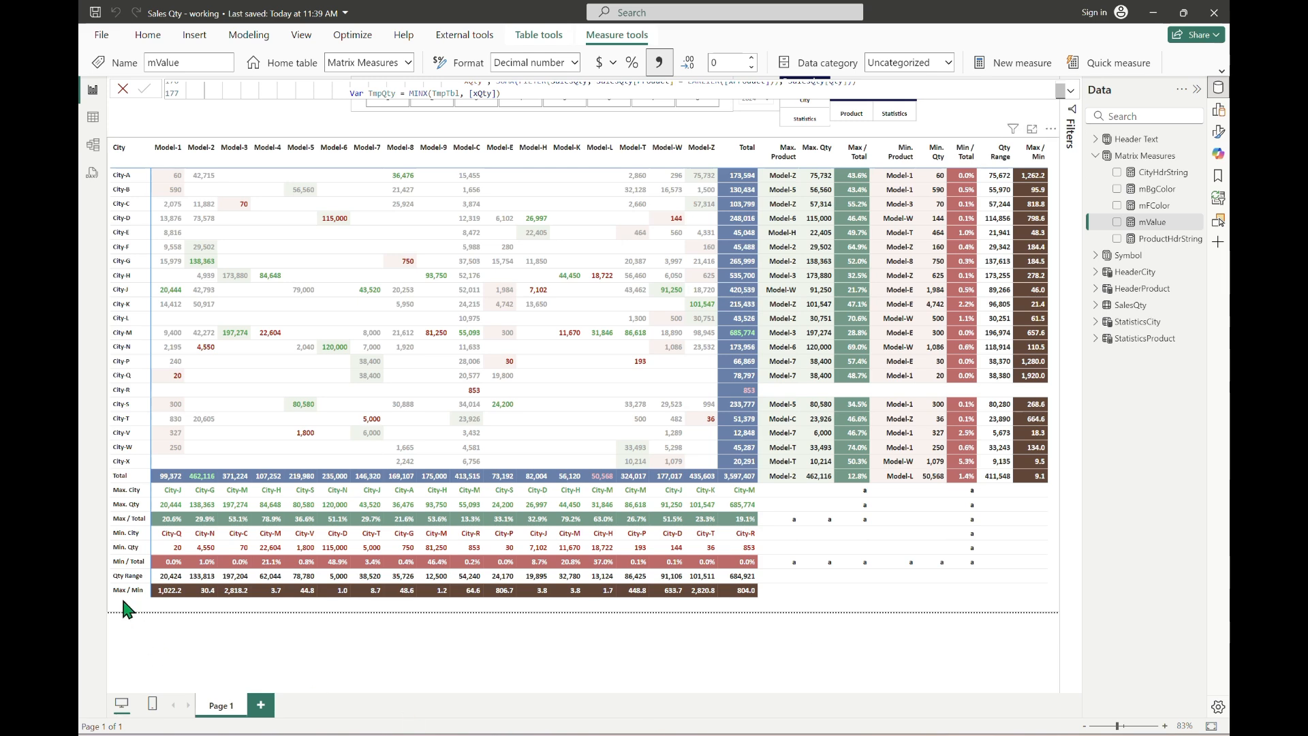
Extend the last branch condition of the TmpProduct = [txtMaxProduct] block with || TmpCity = [txtMaxDivMin] and select that condition for copying.
left_click(1071, 90)
scroll(687, 412, "up", 20)
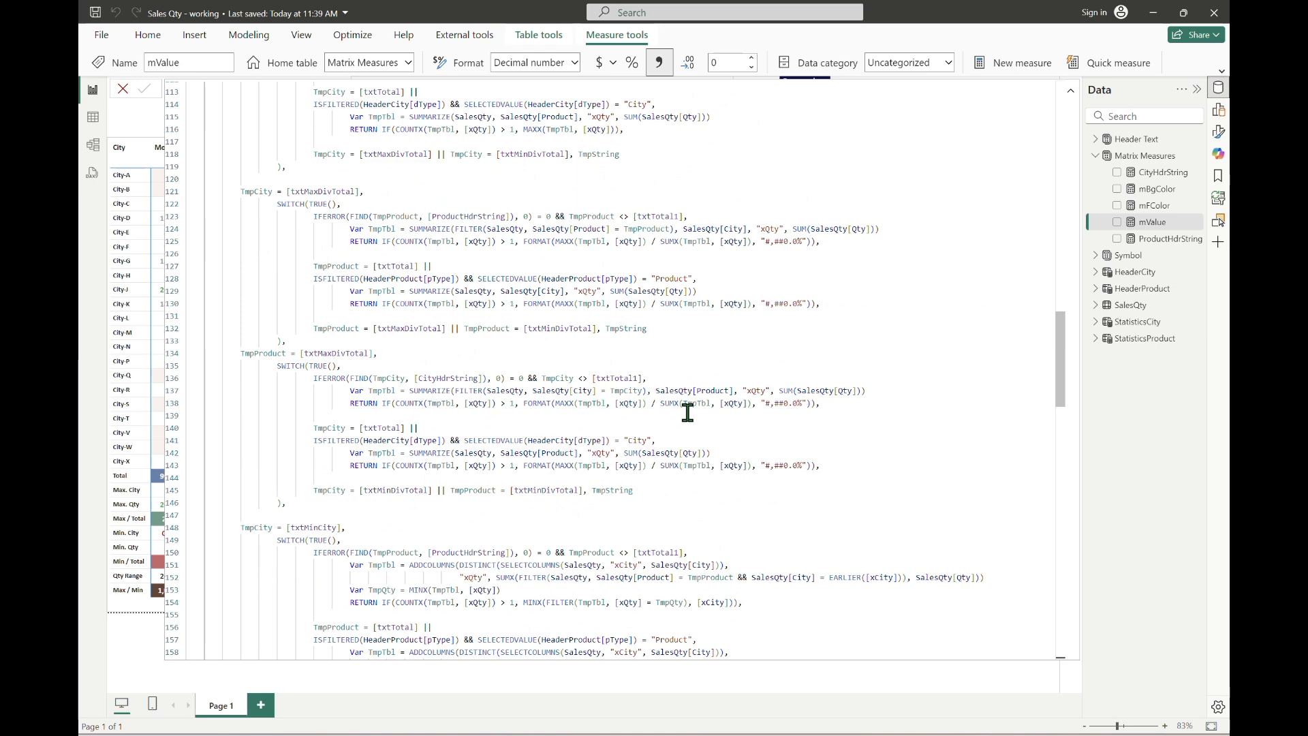
scroll(687, 412, "up", 12)
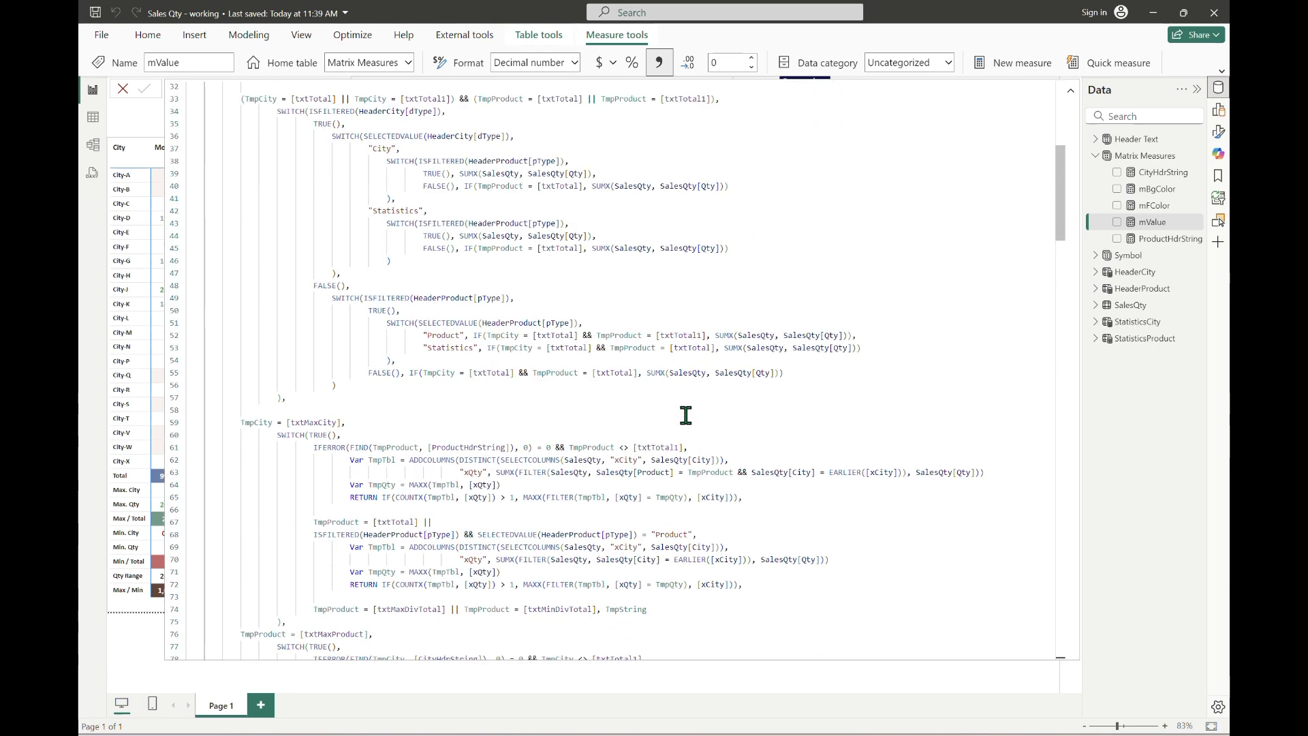
left_click(569, 580)
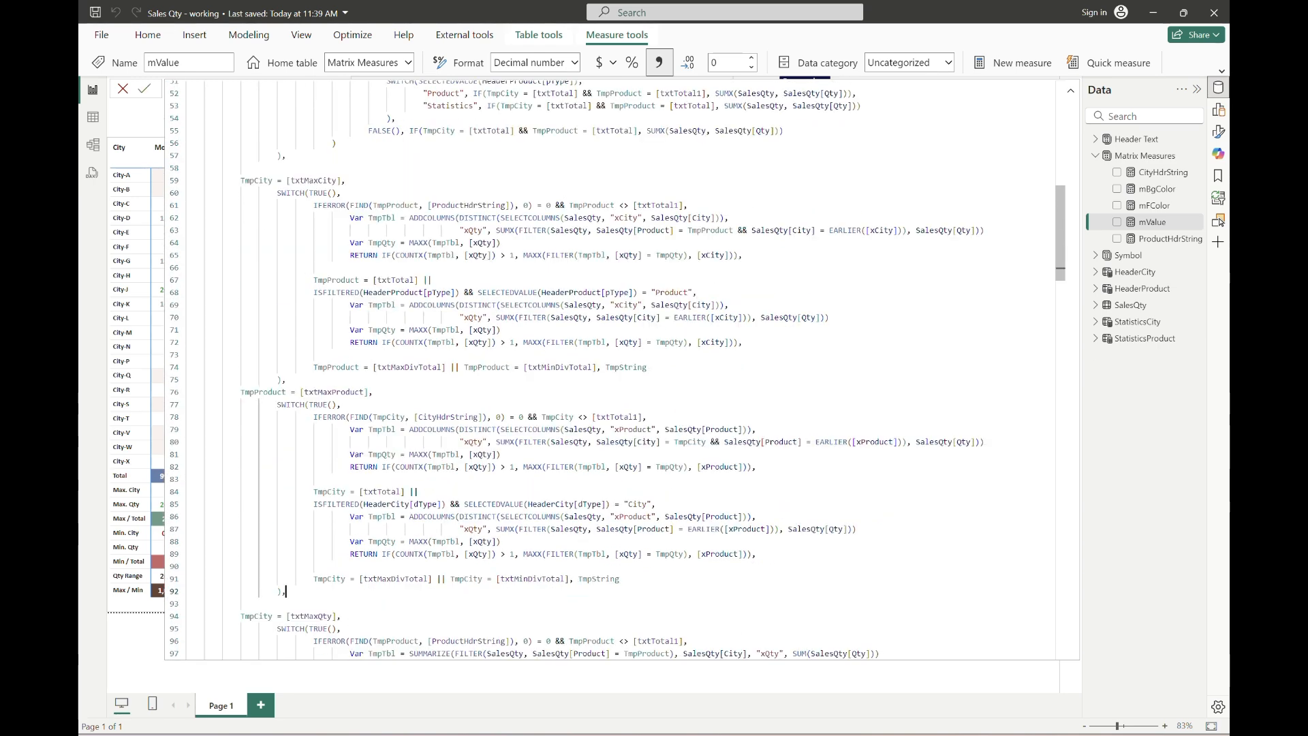
type("|| tmpcity")
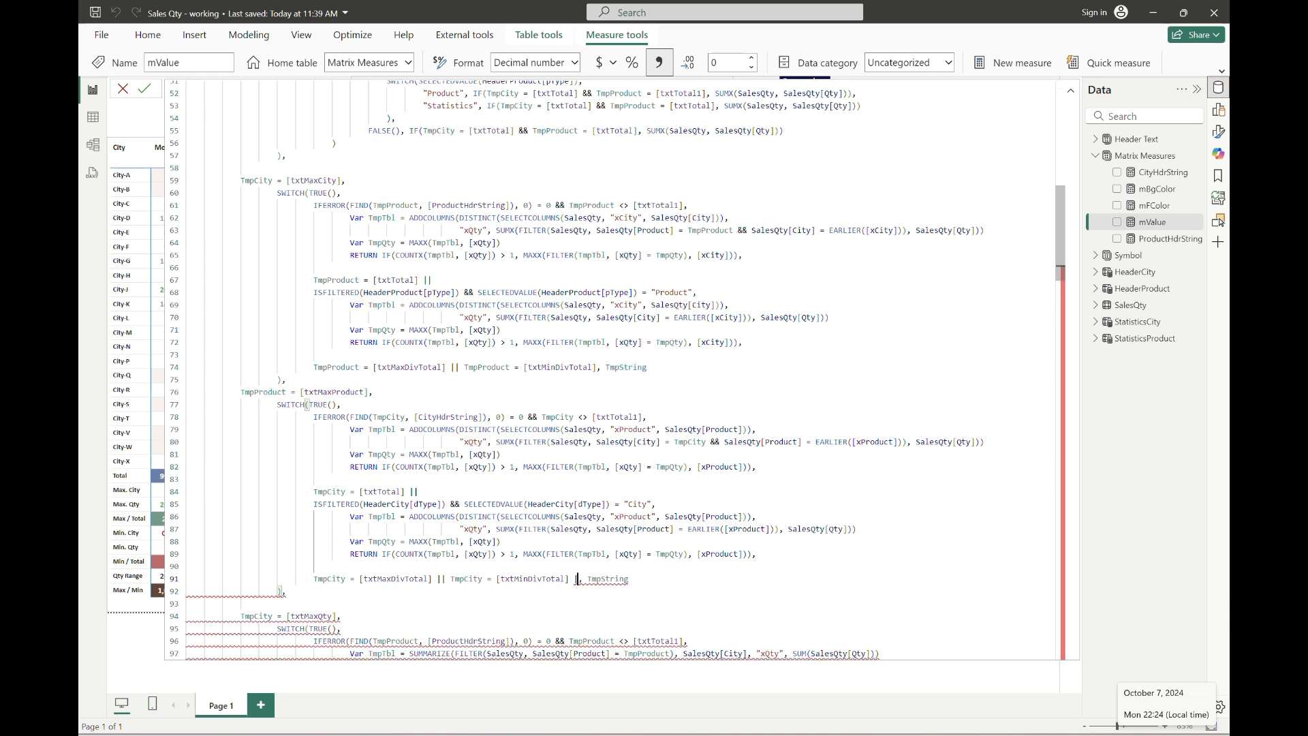
key("Tab")
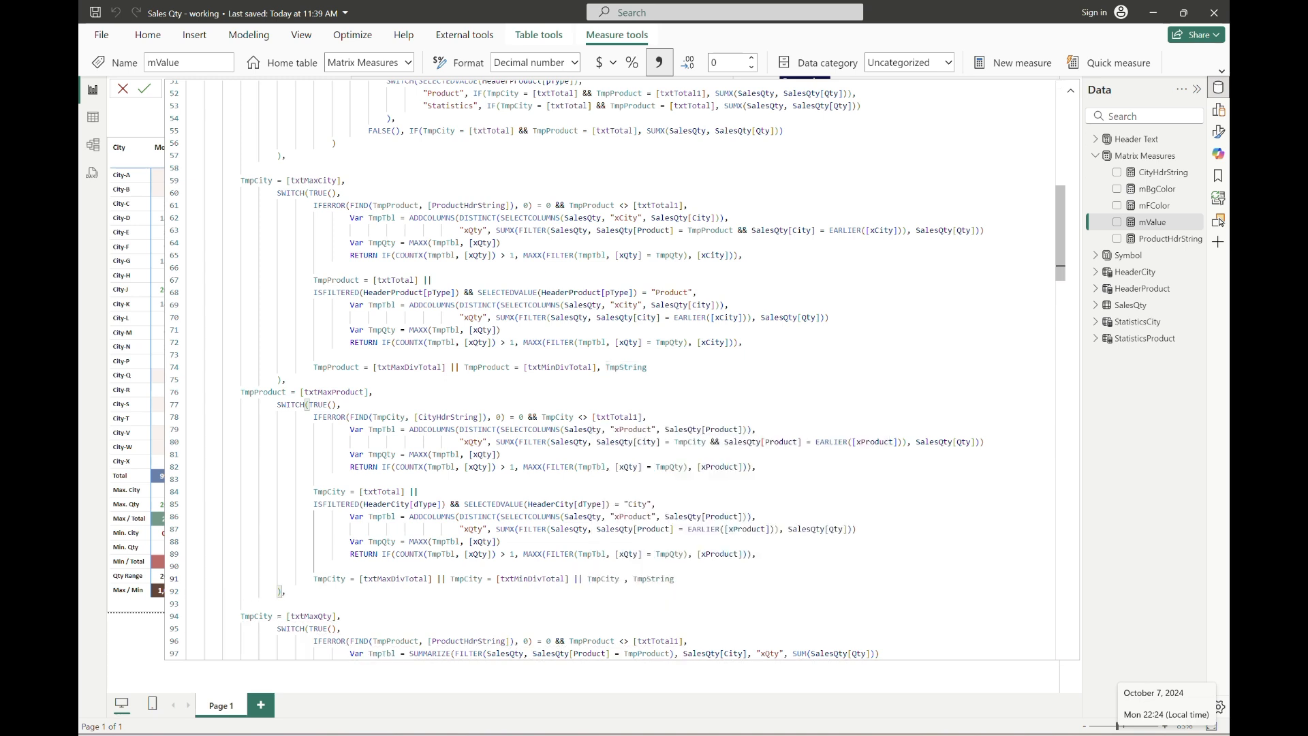
type("= txt")
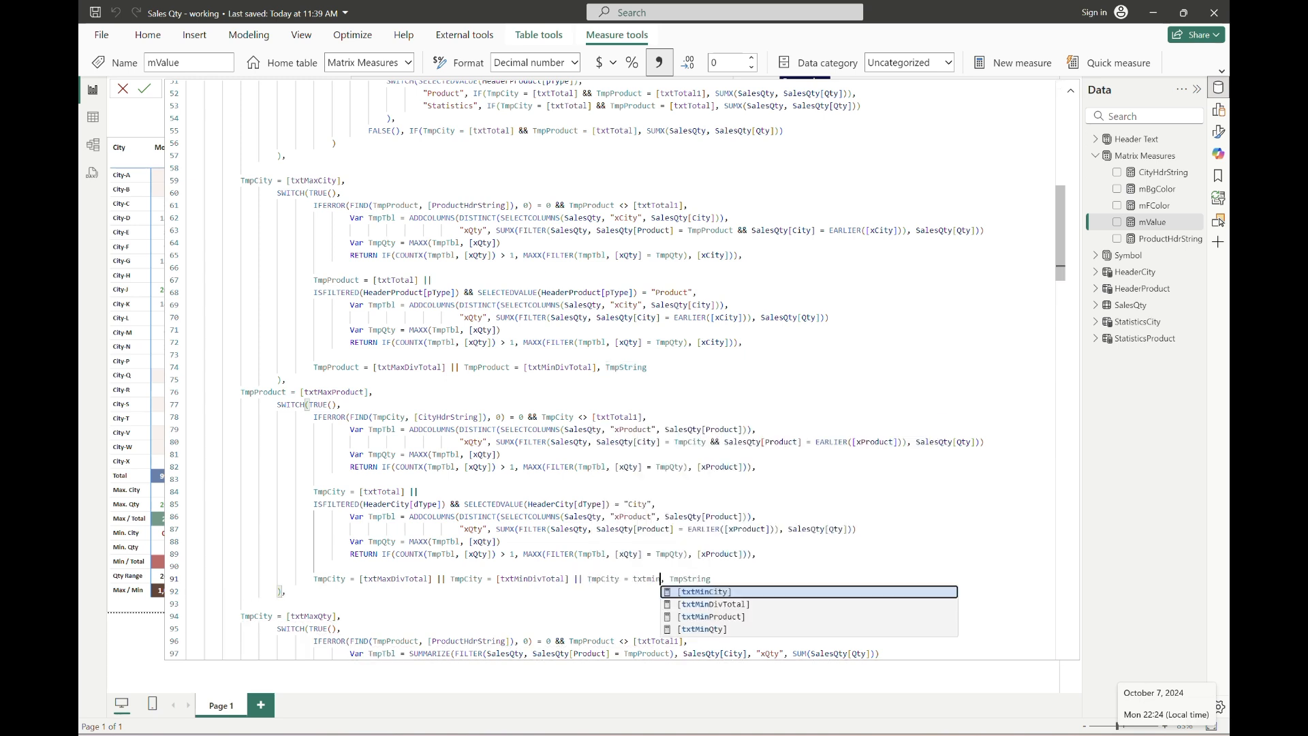
type("maxdivm")
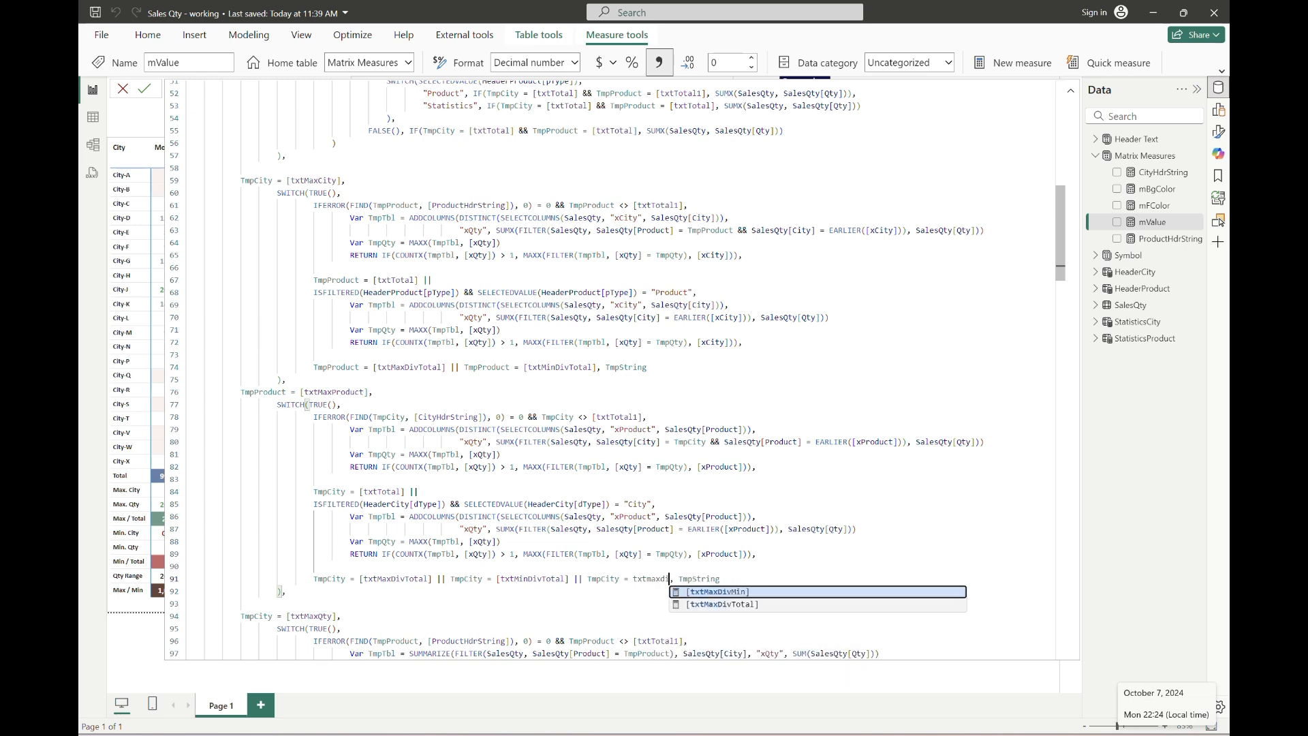
key("Tab")
key("ctrl+shift+Left")
key("ctrl+shift+Left")
key("ctrl+shift+Left")
key("ctrl+shift+Left")
key("ctrl+shift+Left")
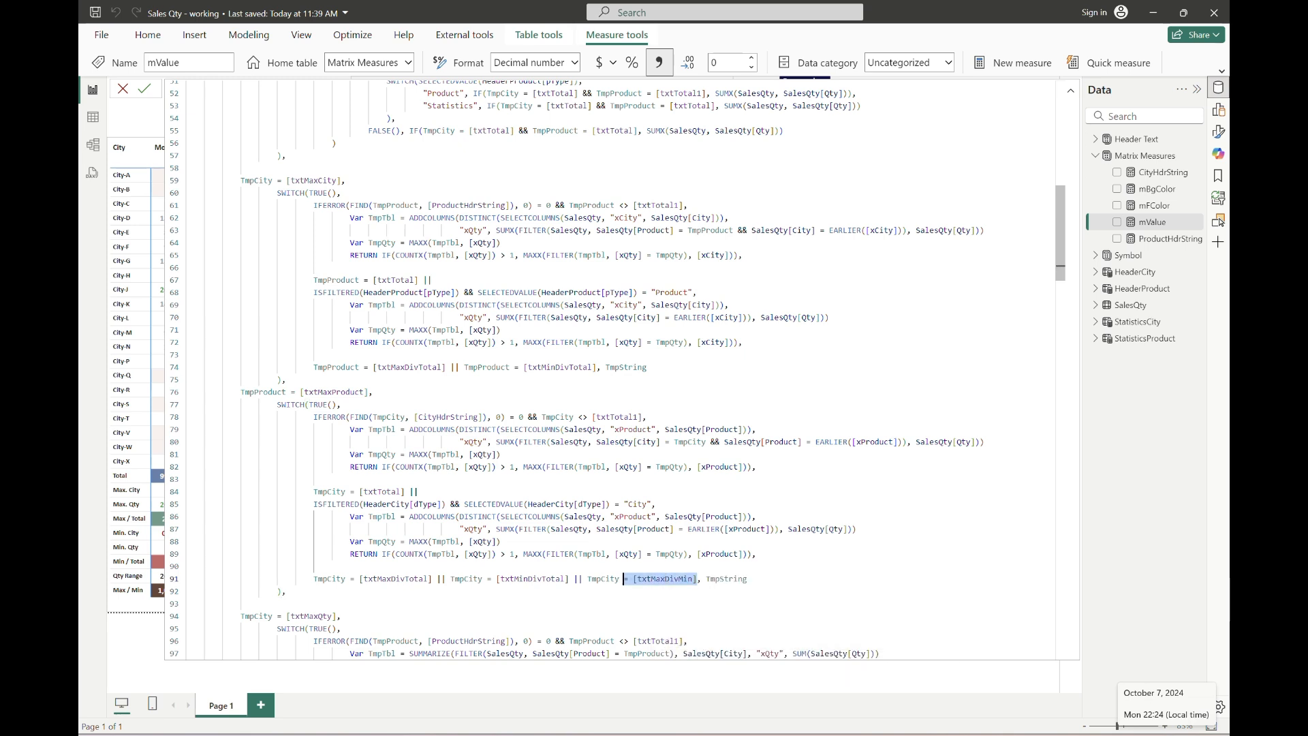
Paste the || TmpCity = [txtMaxDivMin] condition before TmpString in the last branch of the TmpProduct = [txtMaxQty] block.
left_click(307, 528)
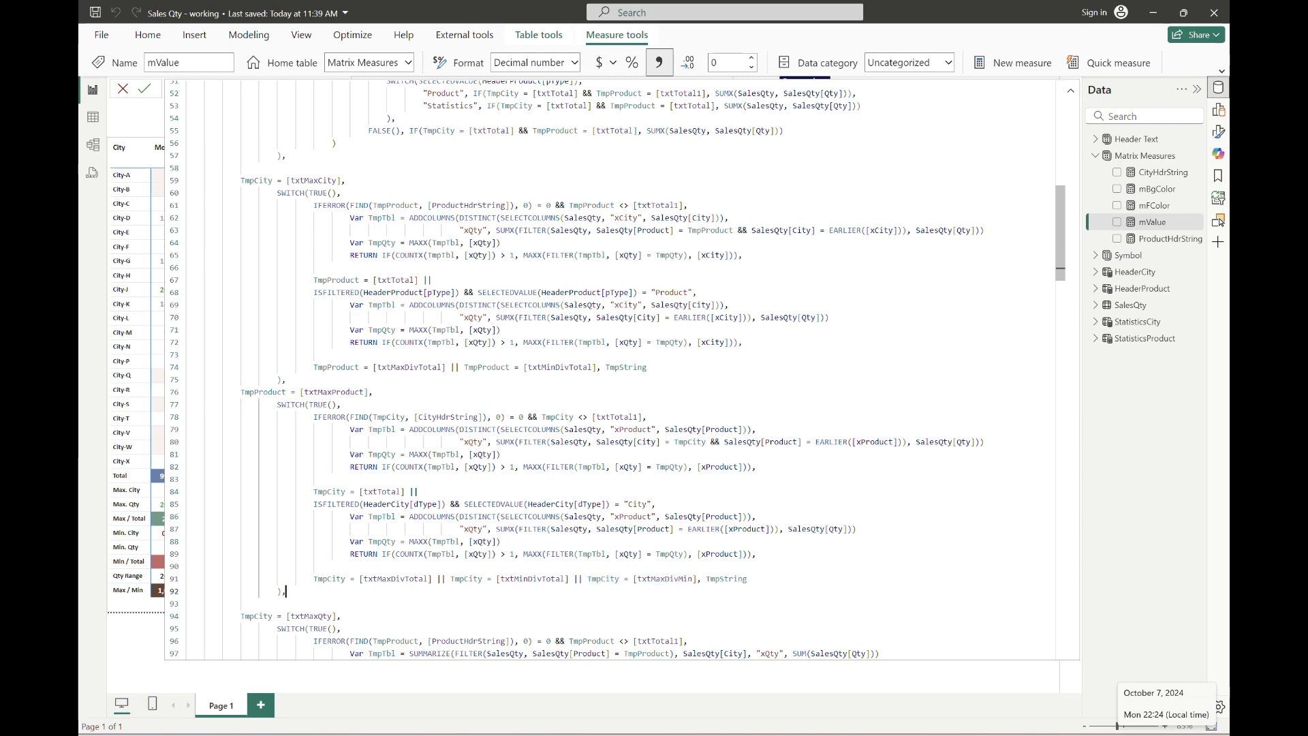
scroll(307, 529, "down", 7)
scroll(307, 529, "down", 1)
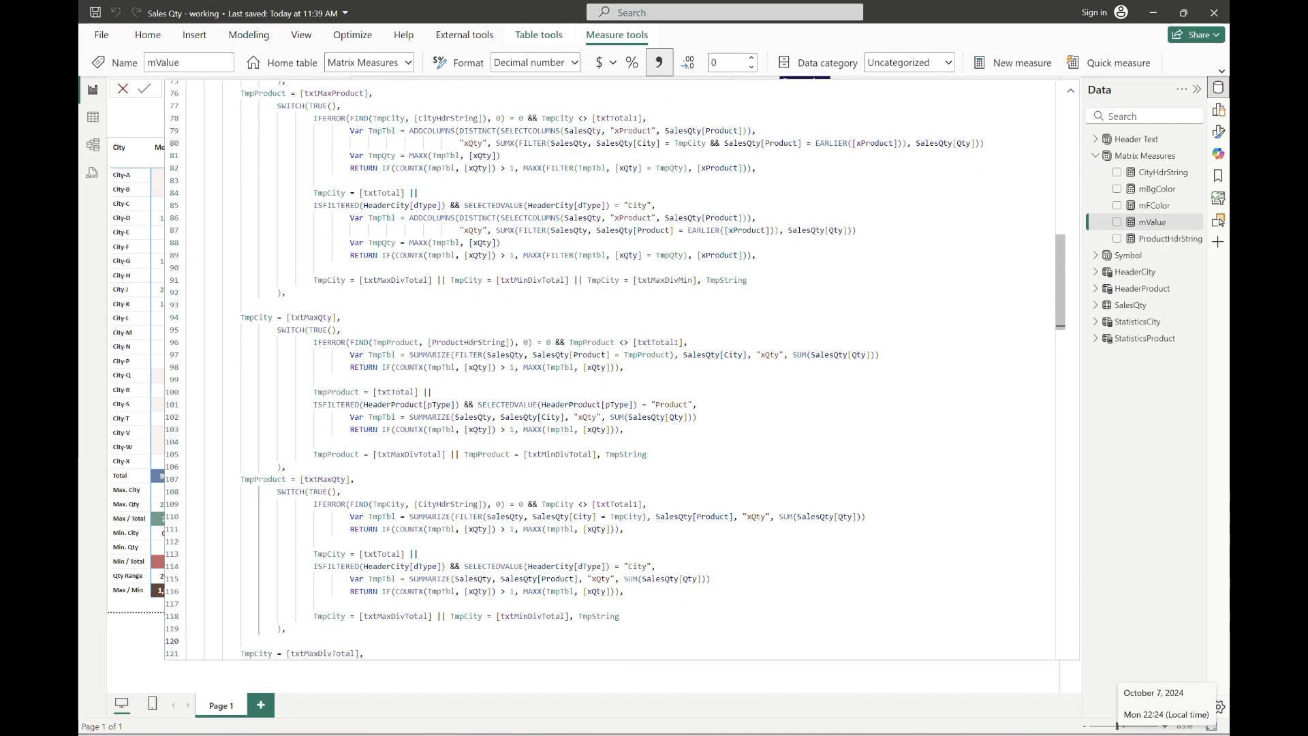
left_click(286, 467)
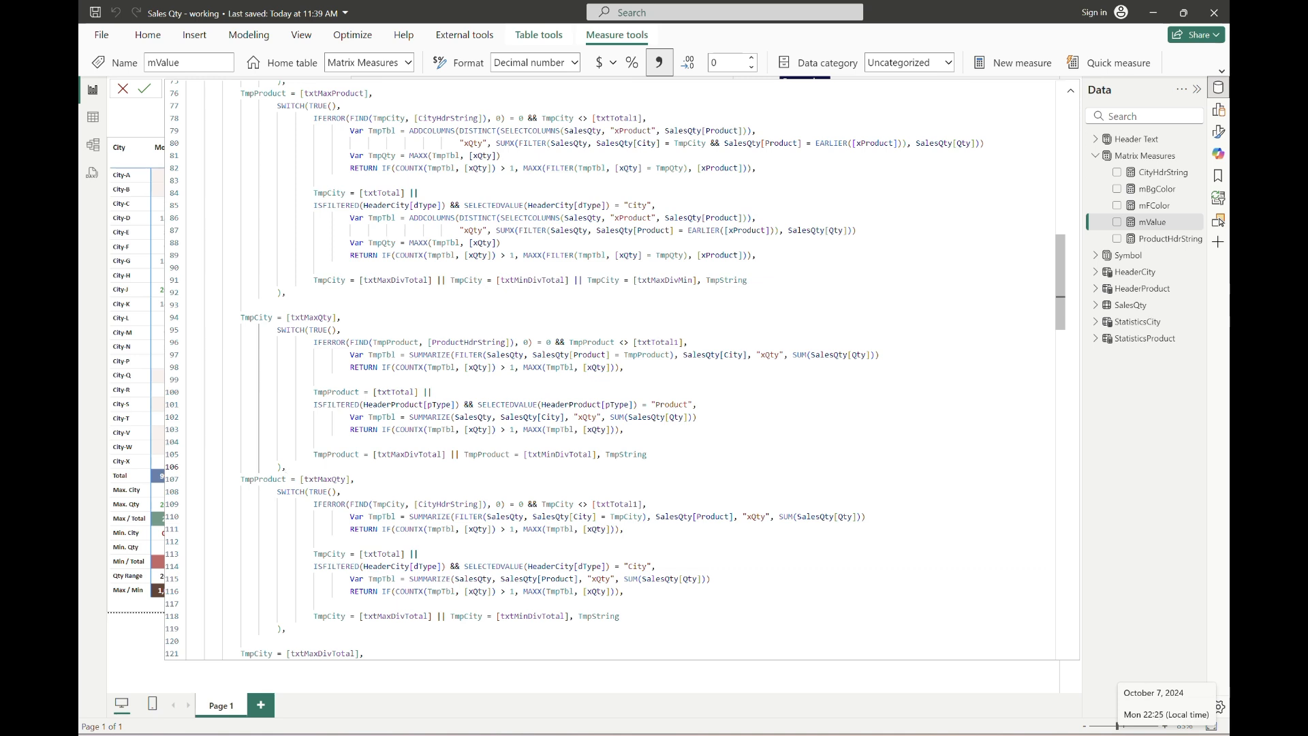
left_click(620, 615)
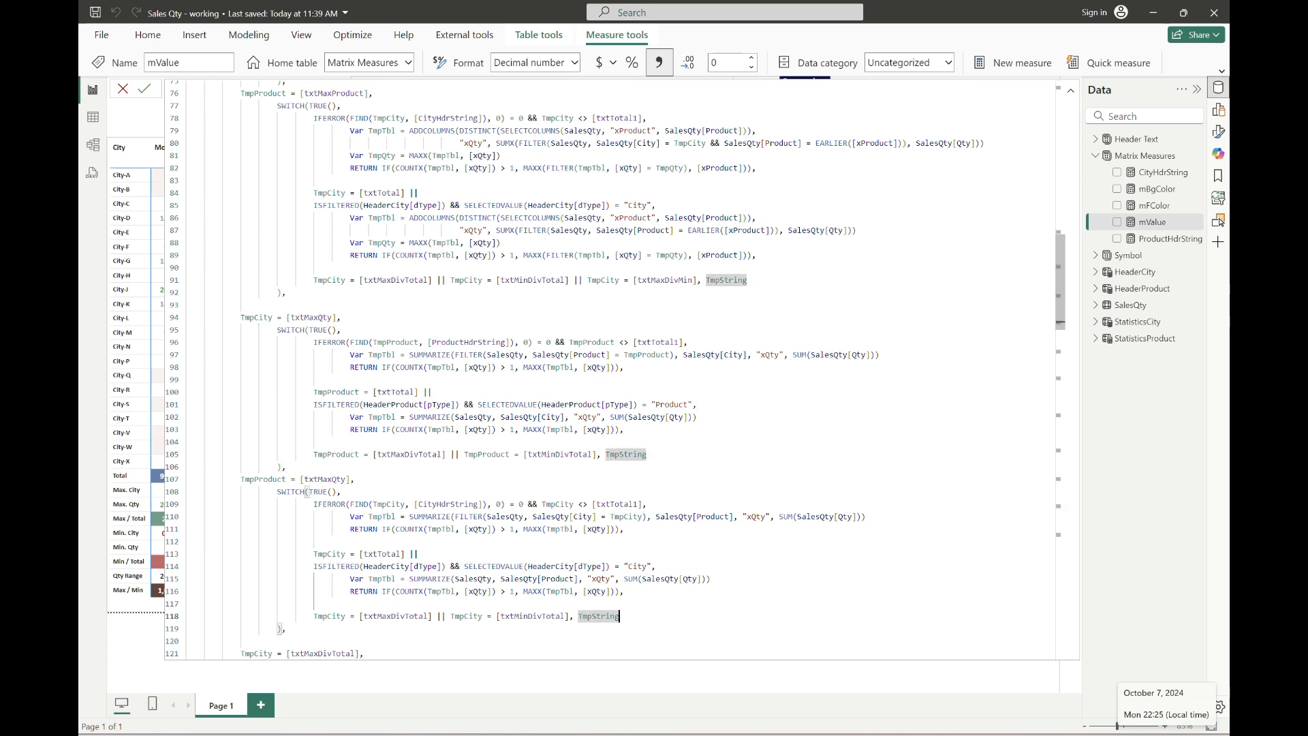
left_click(570, 616)
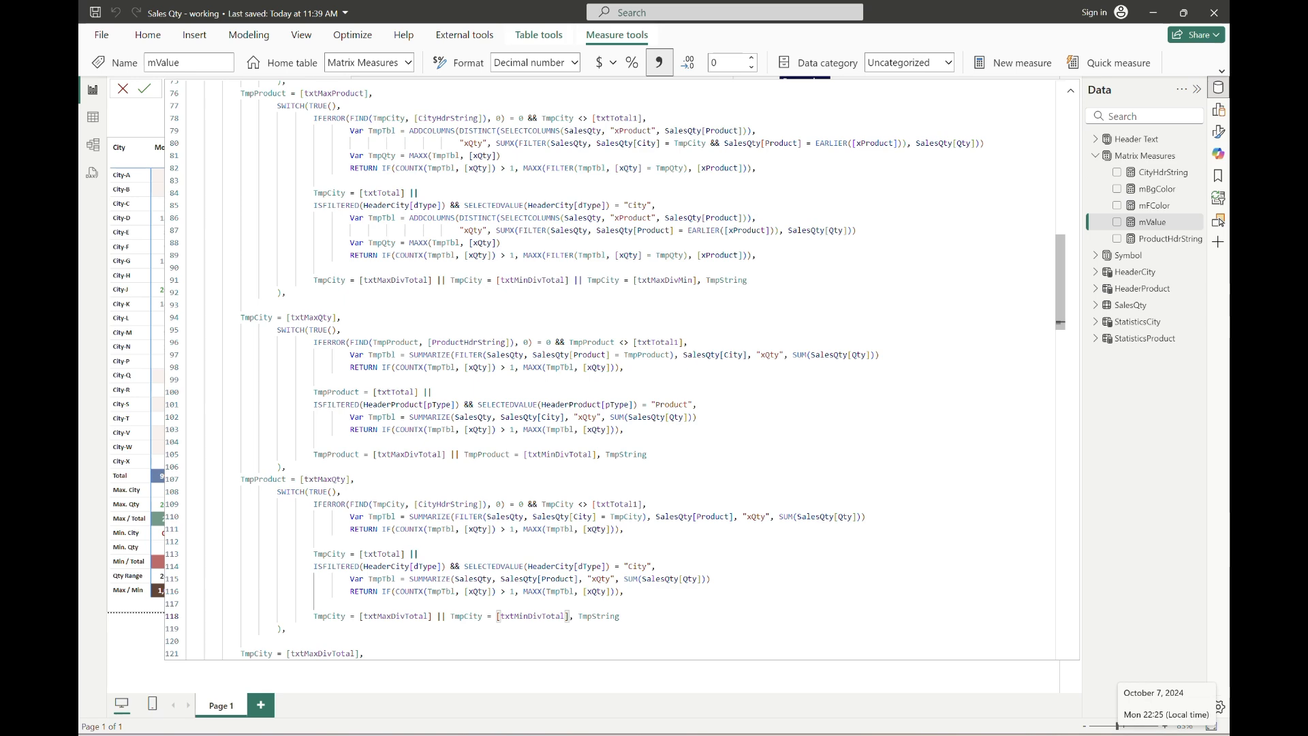
Paste the || TmpCity = [txtMaxDivMin] condition before TmpString in the last branch of the TmpProduct = [txtMaxDivTotal] block.
scroll(613, 368, "down", 6)
left_click(750, 640)
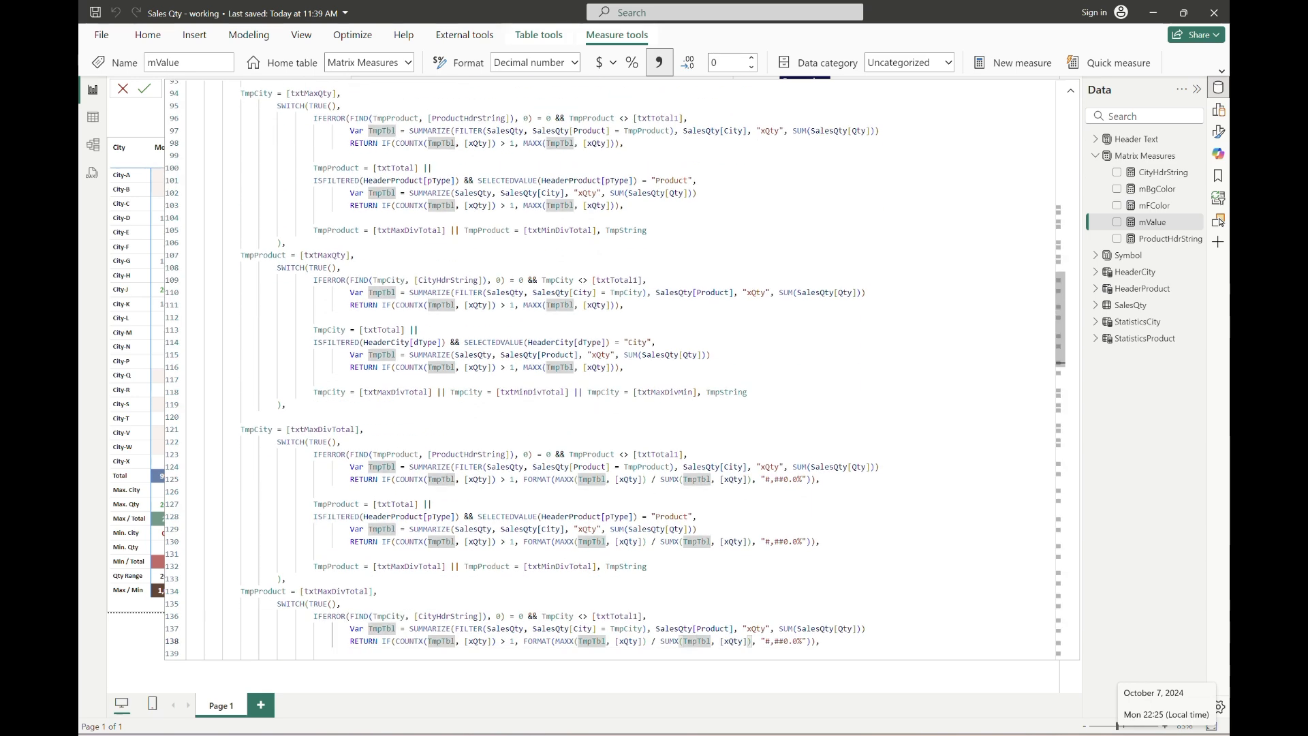
scroll(613, 368, "down", 3)
left_click(624, 628)
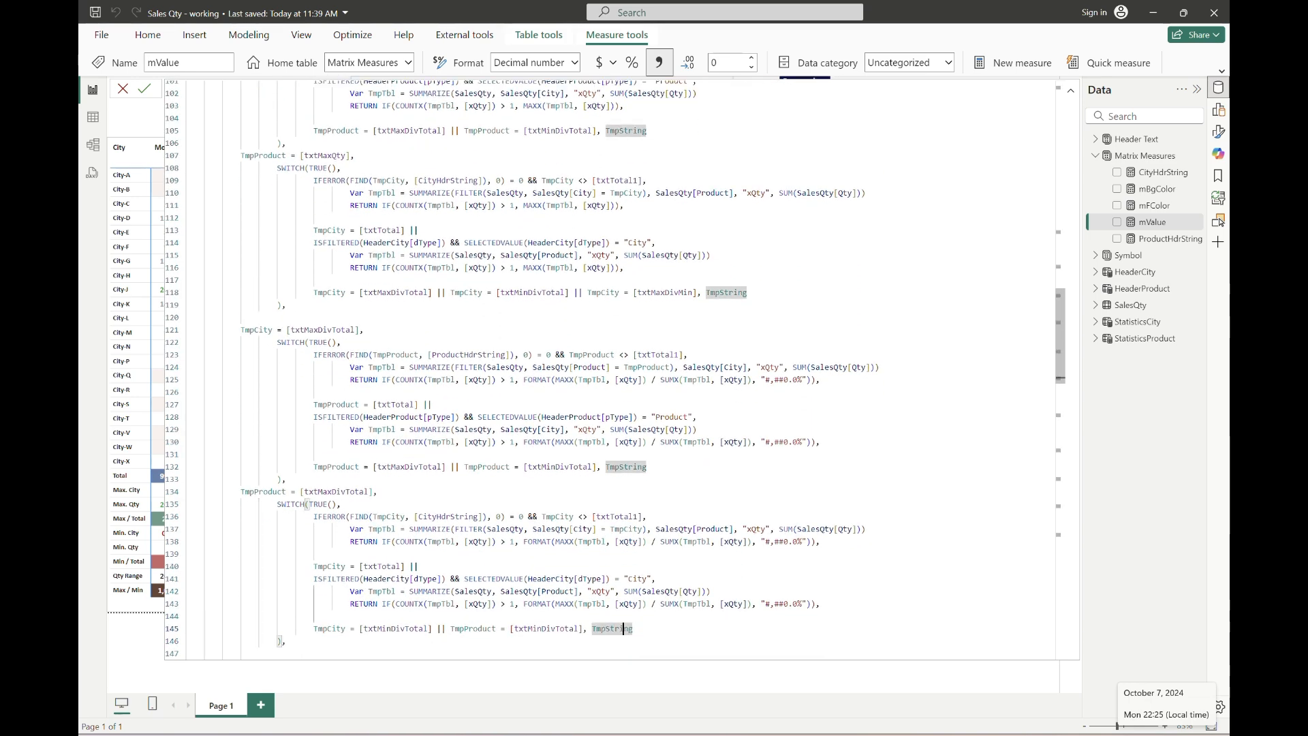
left_click(582, 628)
Paste the || TmpCity = [txtMaxDivMin] condition before TmpString in the last branch of the TmpProduct = [txtMinProduct] block.
scroll(710, 633, "down", 7)
left_click(710, 640)
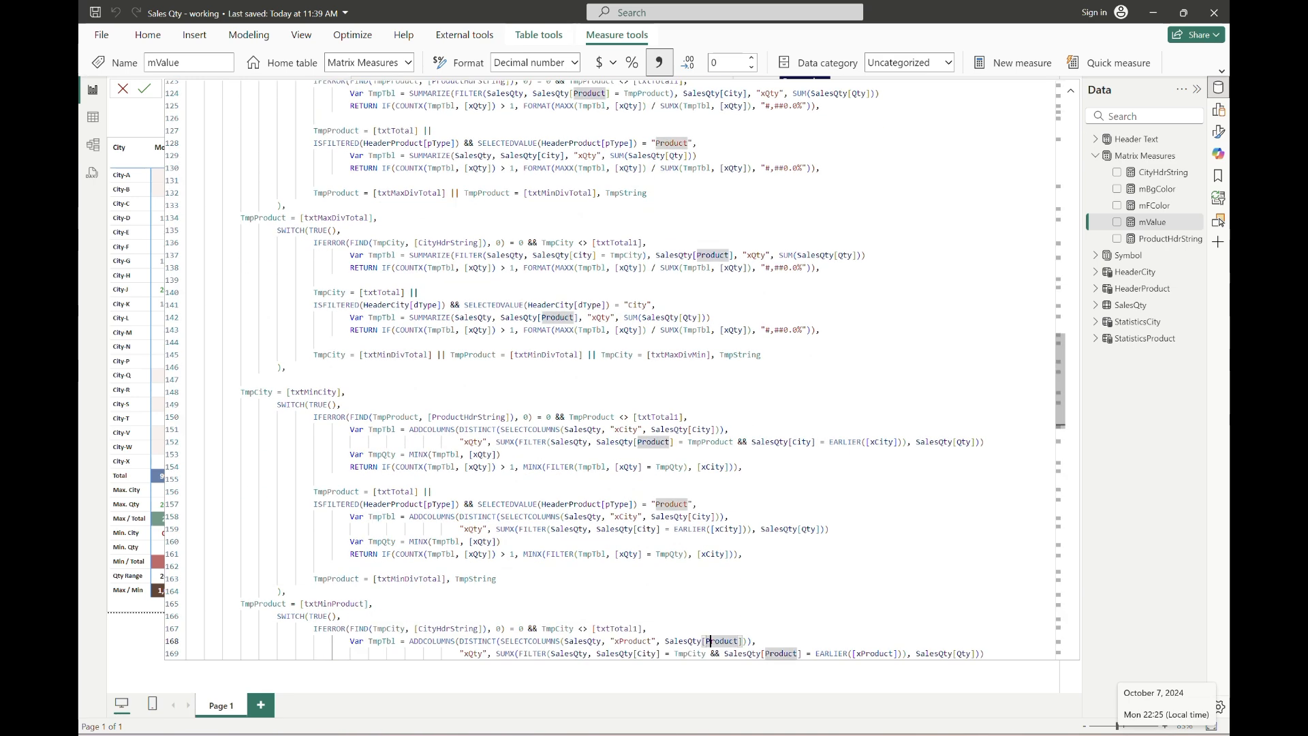
scroll(613, 368, "down", 4)
left_click(483, 640)
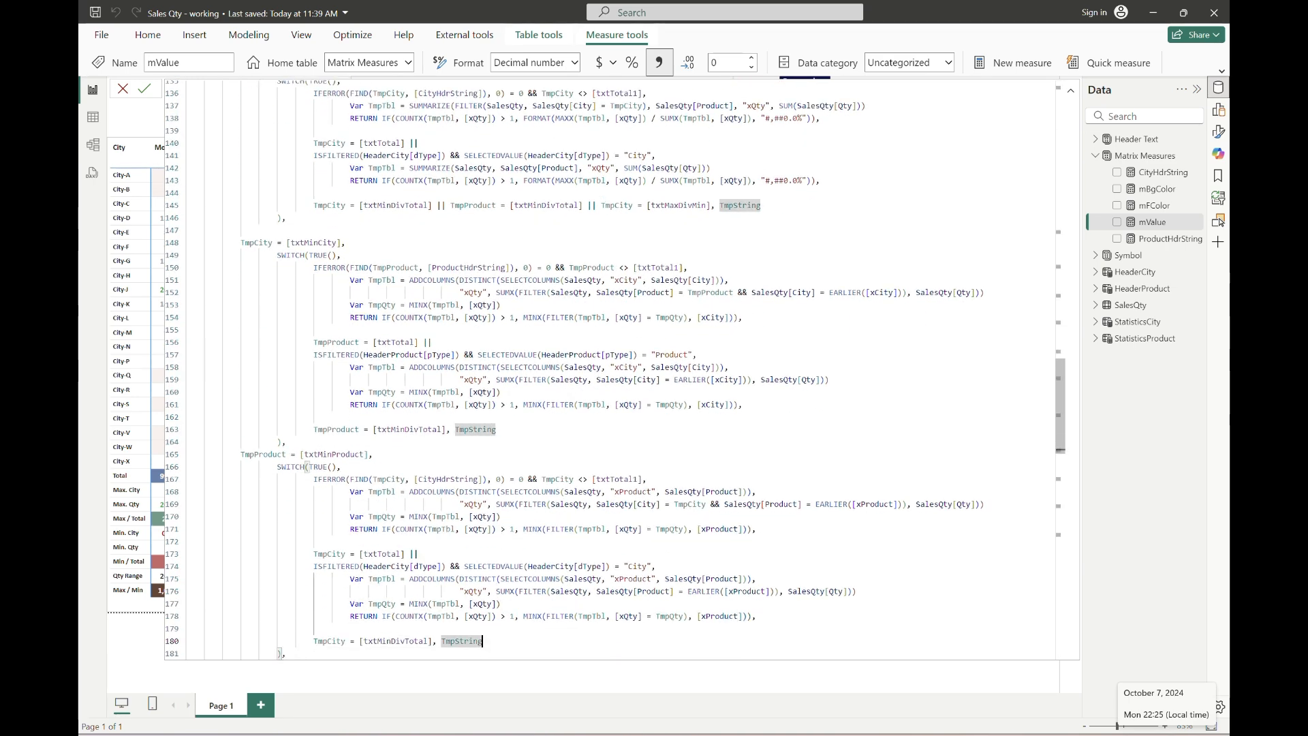
left_click(437, 640)
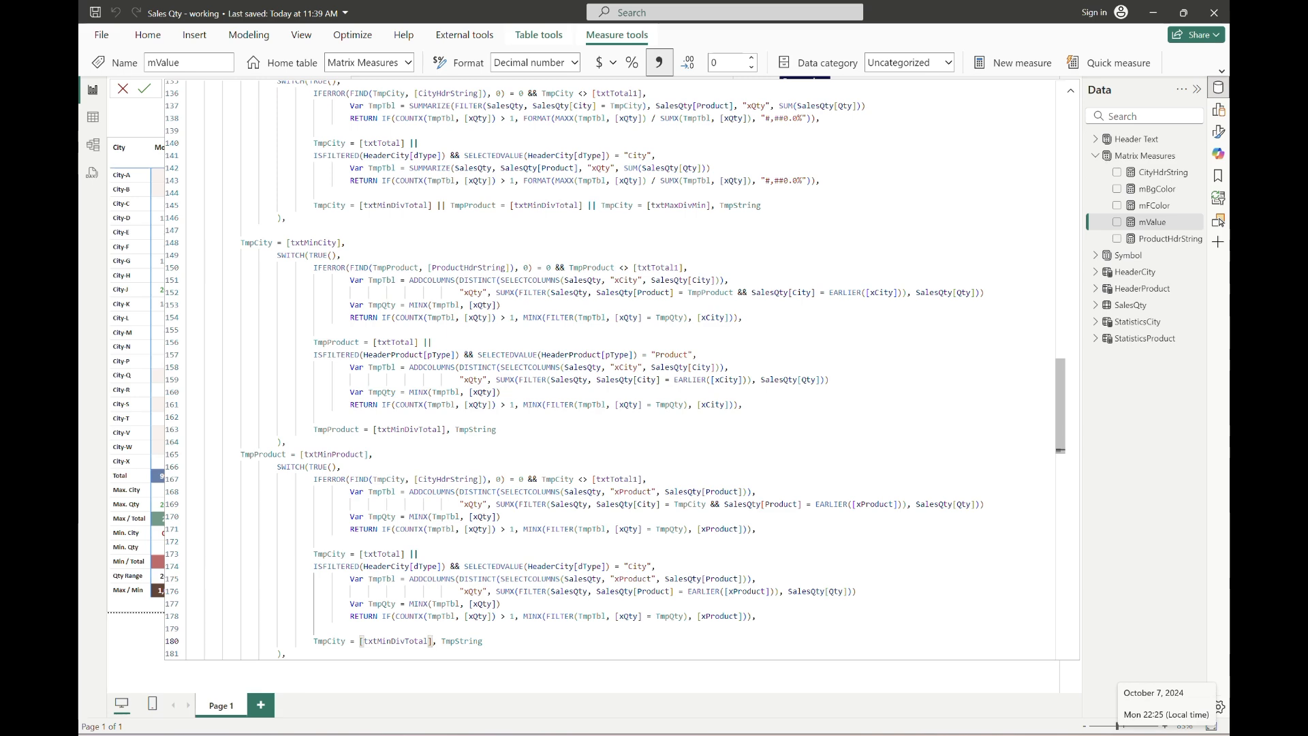
type("|| TmpCity = [txtMaxDivMin]")
Paste the || TmpCity = [txtMaxDivMin] condition before TmpString in the last branch of the TmpProduct = [txtMinQty] block.
scroll(560, 640, "down", 6)
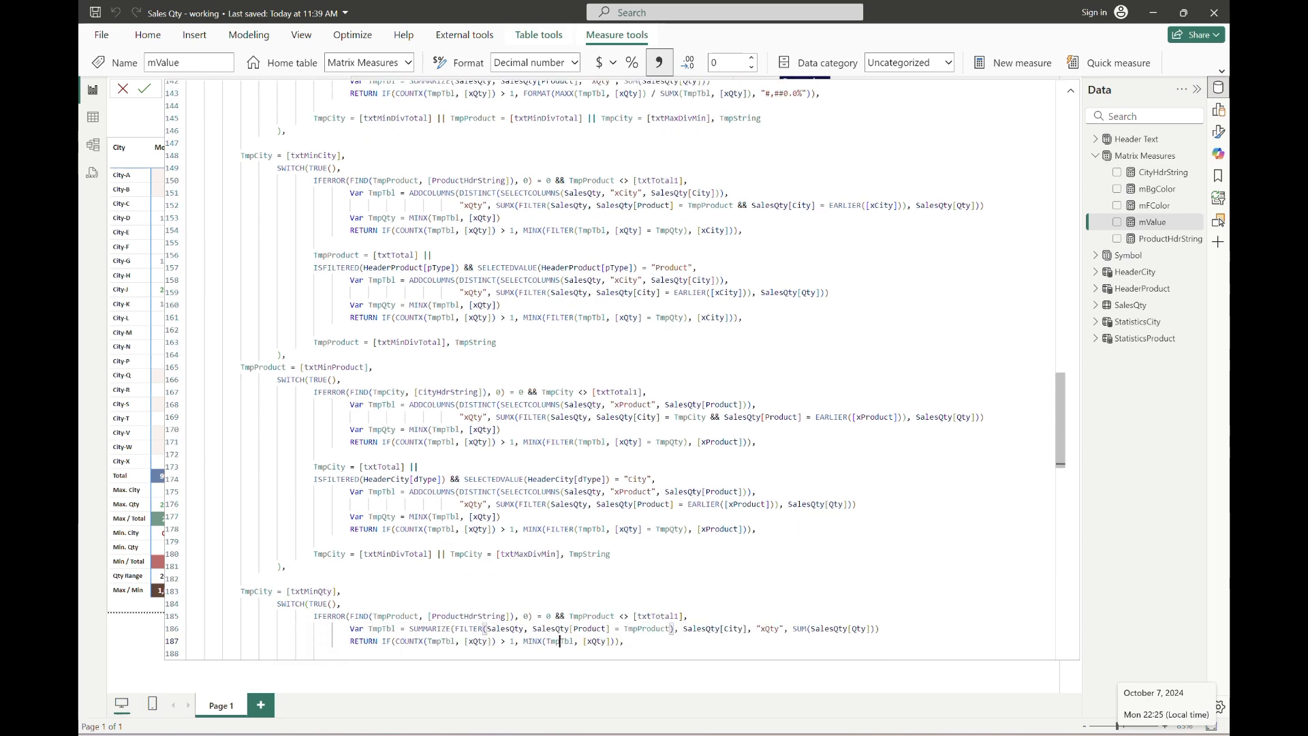
scroll(560, 641, "down", 3)
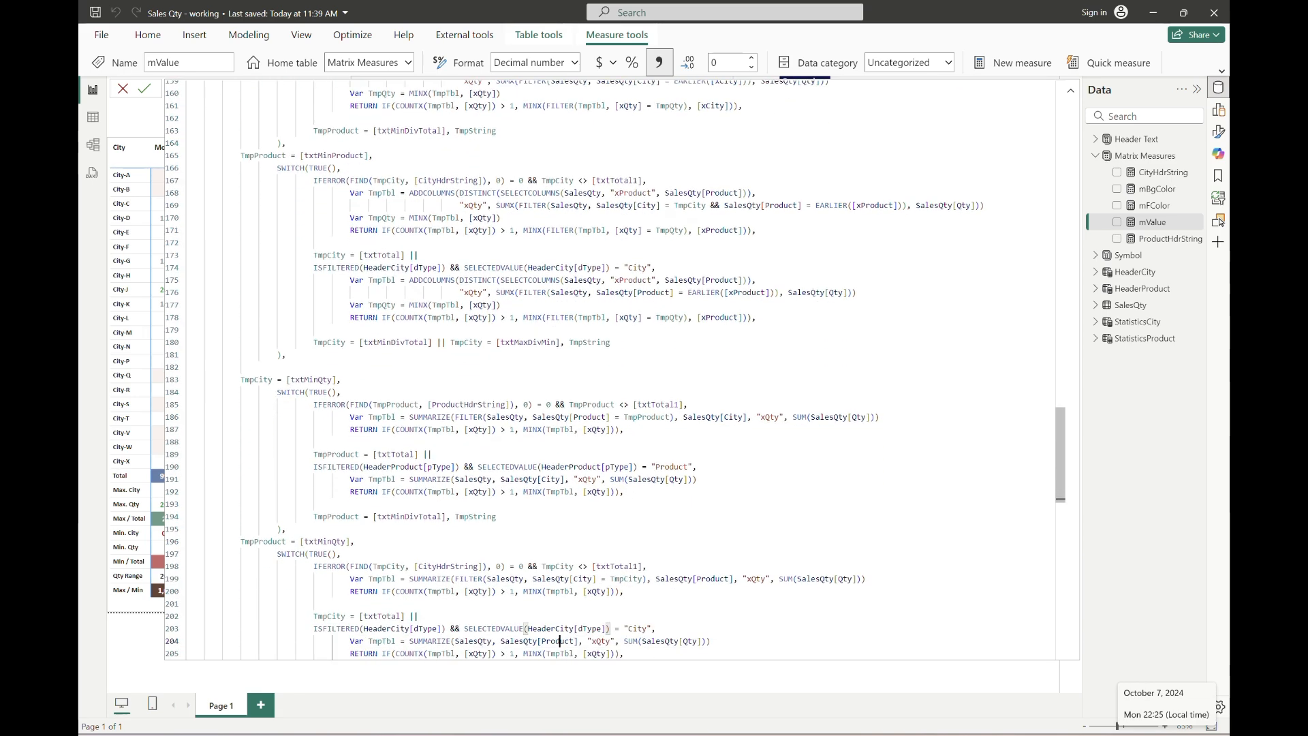
left_click(431, 640)
type("|| TmpCity = [txtMaxDivMin]")
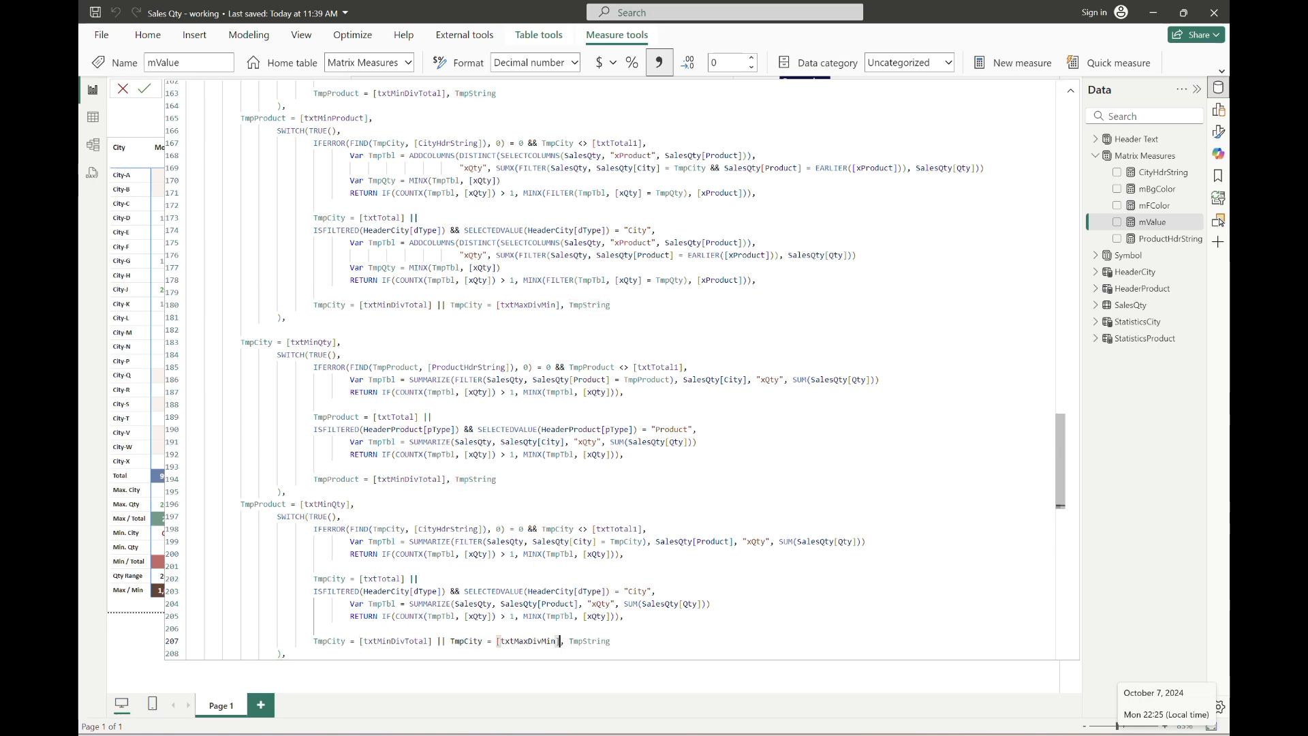
Append a TmpCity = [txtMaxDivMin], TmpString branch to the SWITCH of the TmpProduct = [txtMinDivTotal] block.
scroll(432, 641, "down", 7)
scroll(418, 640, "down", 2)
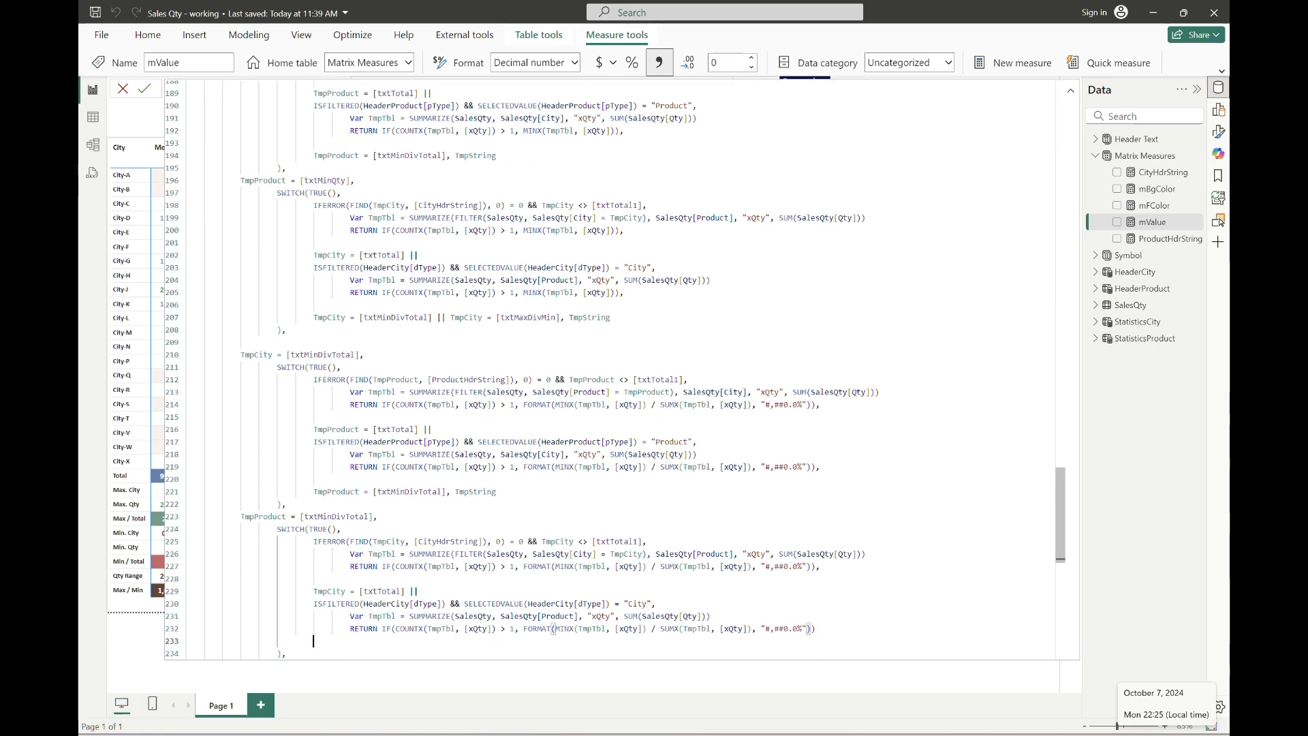
left_click(555, 604)
left_click(815, 604)
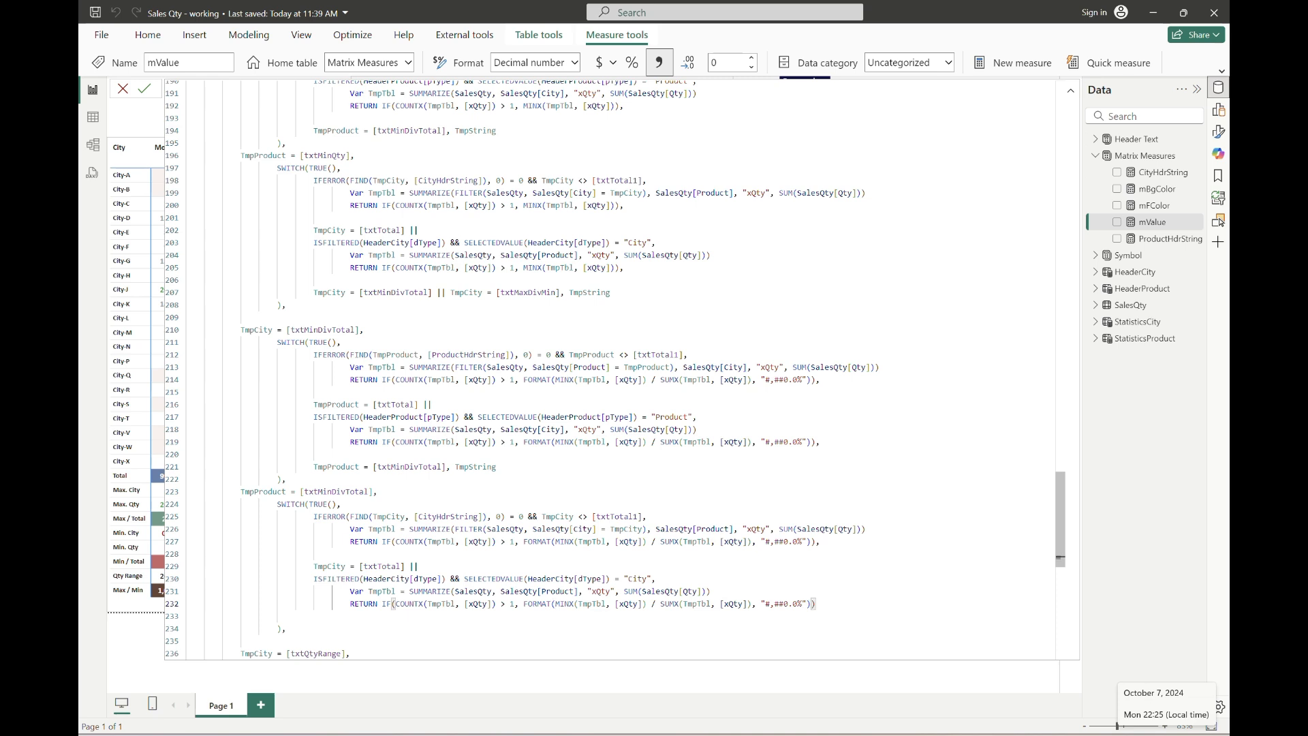
type(",")
key("Return")
key("Return")
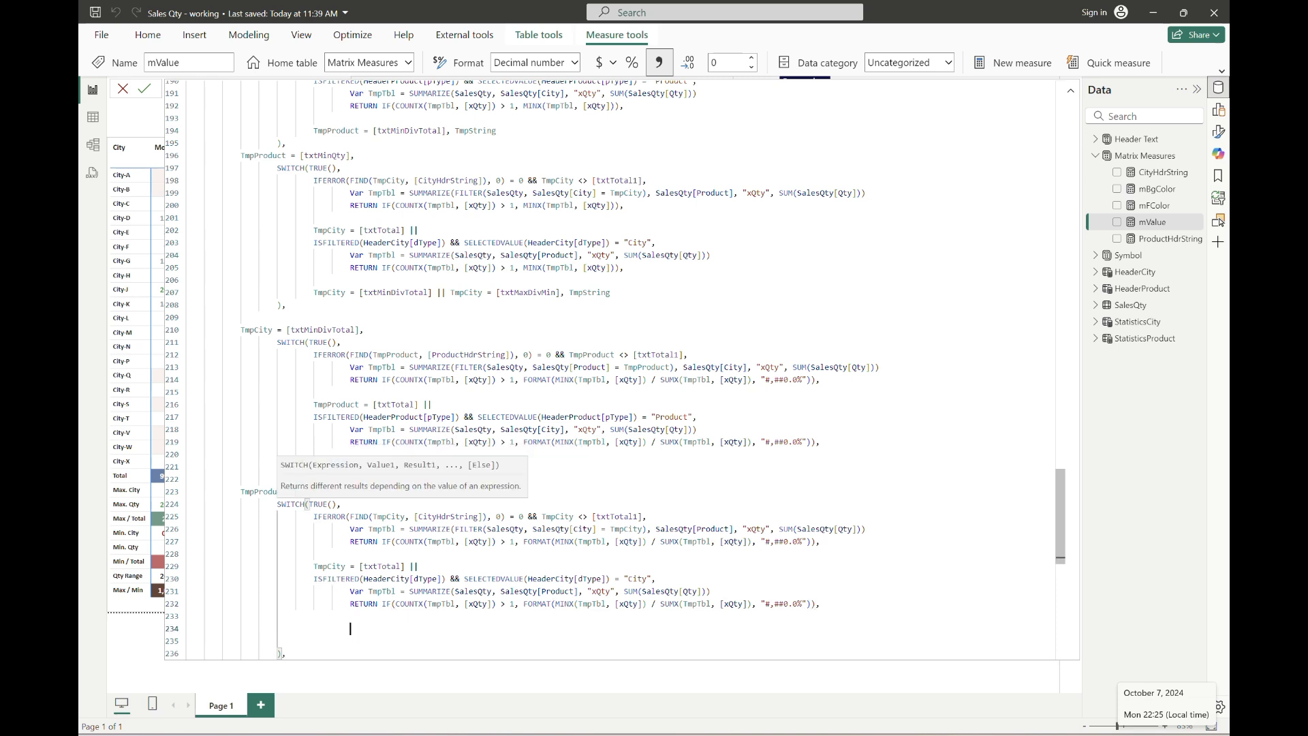
type("|| TmpCity = [txtMaxDivMin]")
key("Delete")
key("Delete")
key("Delete")
key("End")
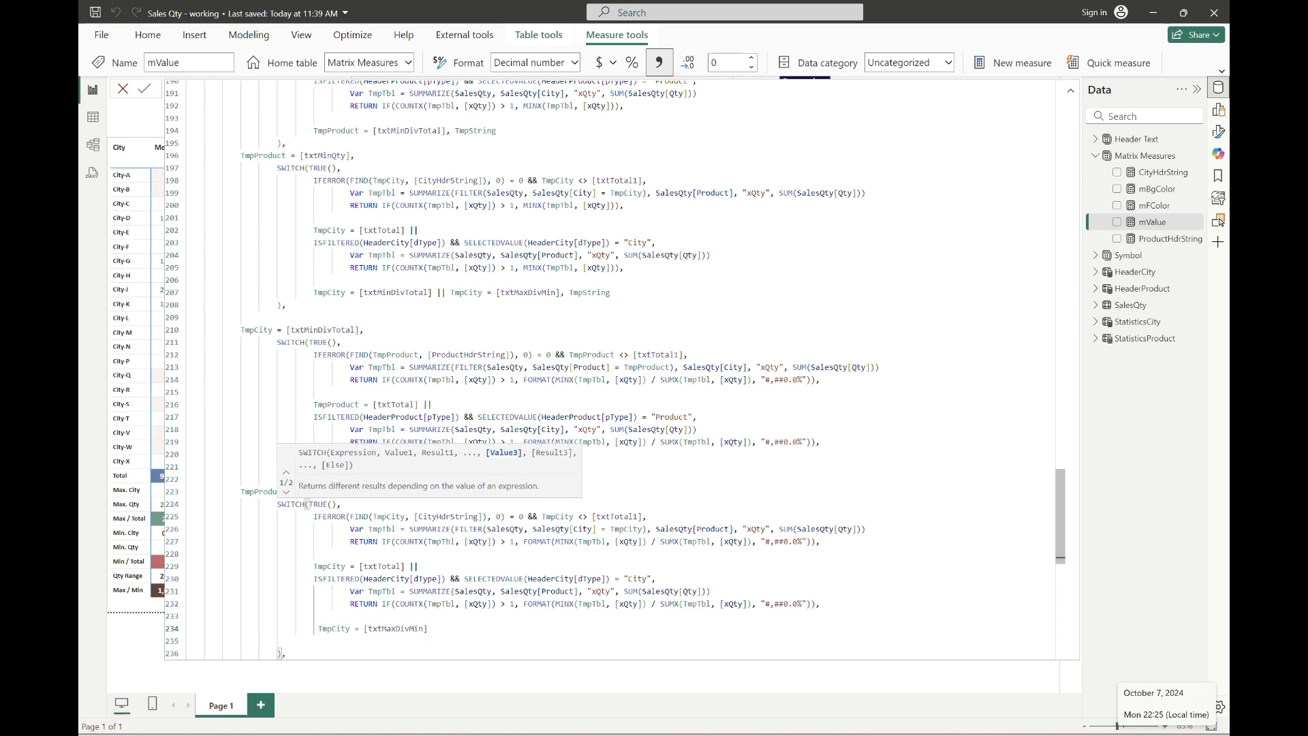
type(", TmpString")
Append a TmpCity = [txtMaxDivMin], TmpString branch to the SWITCH of the TmpProduct = [txtQtyRange] block.
key("Down")
key("Down")
key("End")
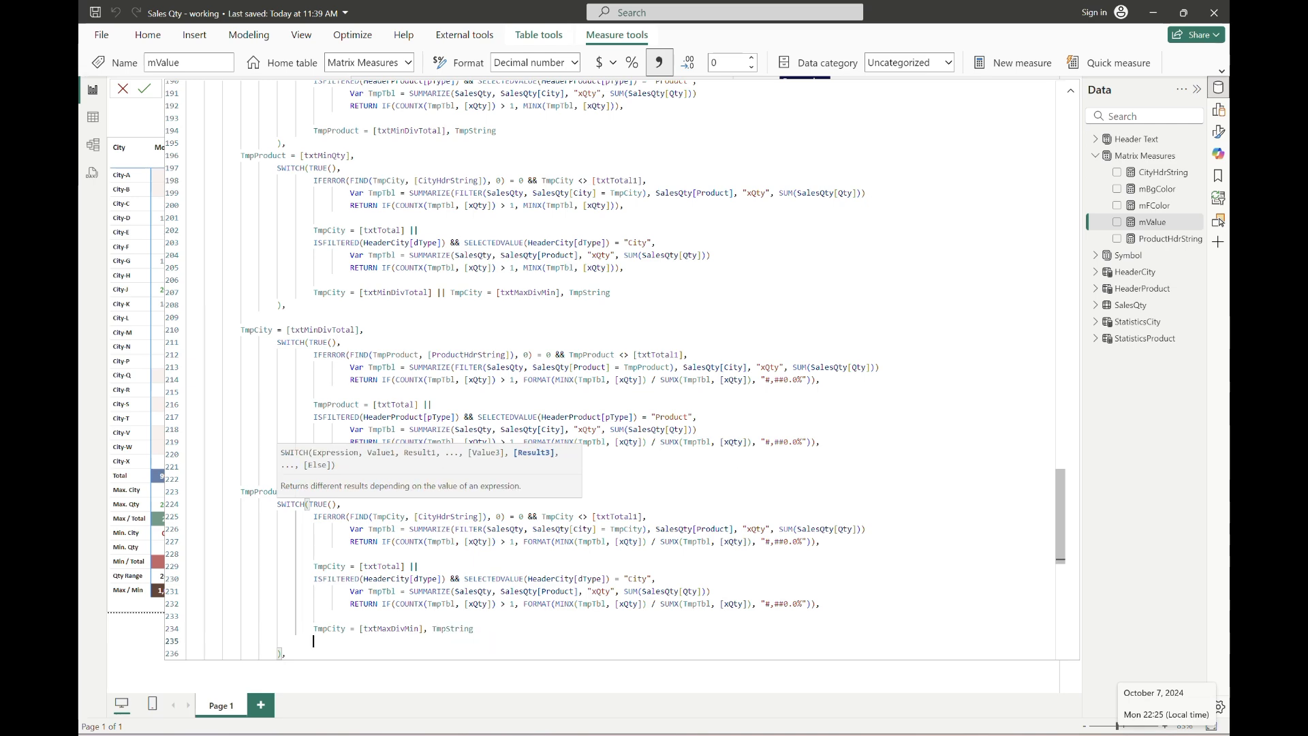
key("Return")
key("ctrl+v")
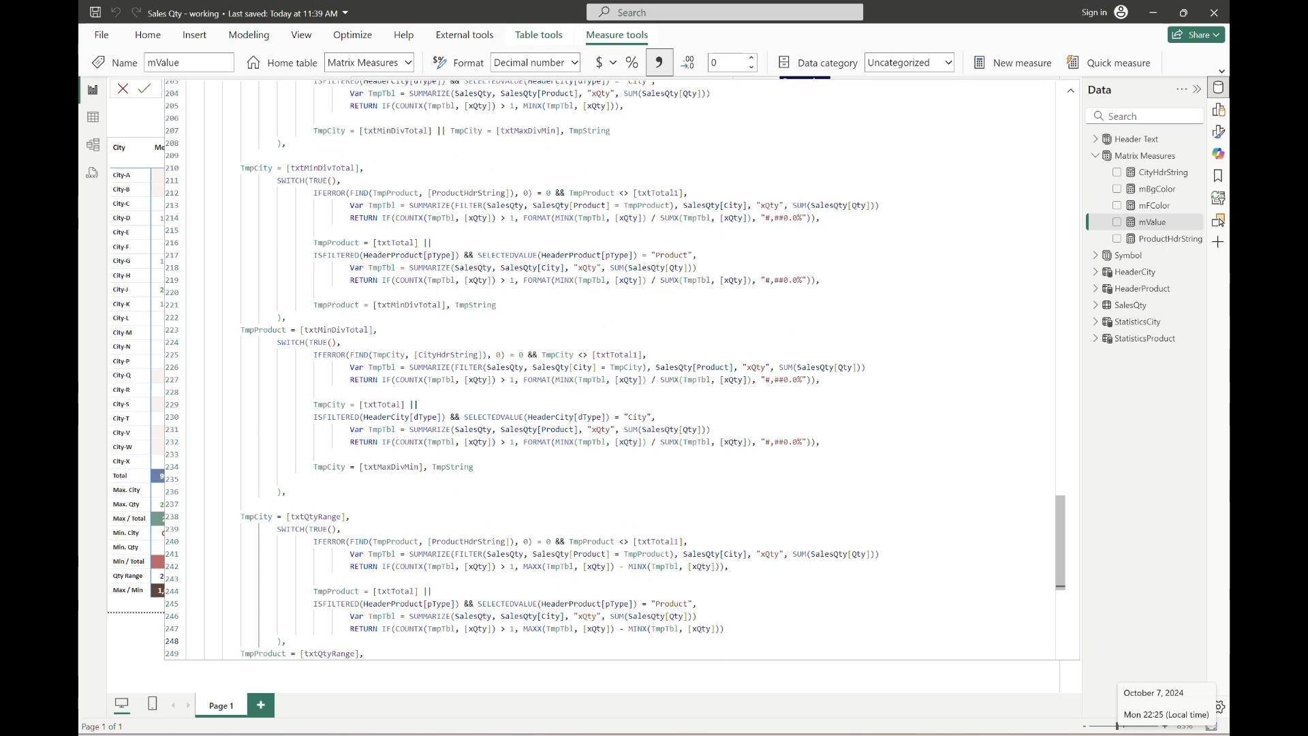
scroll(473, 604, "down", 4)
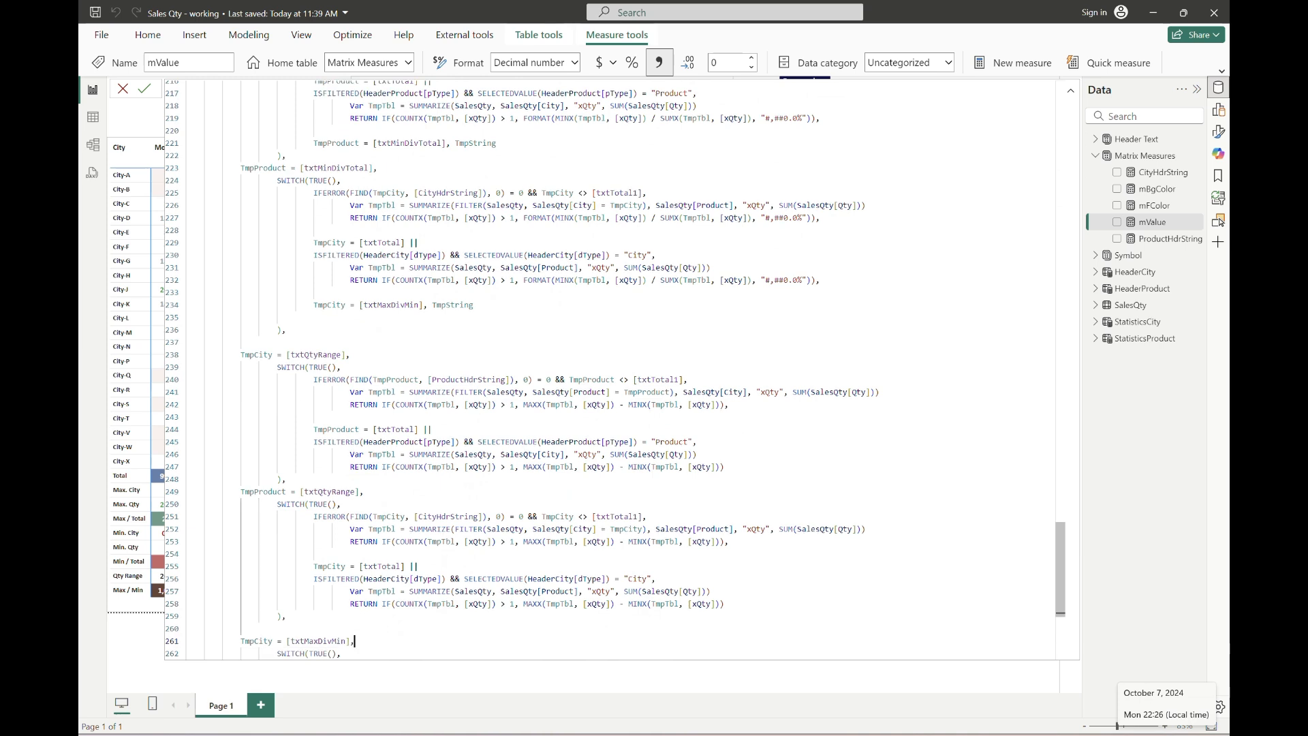
left_click(473, 603)
key("End")
type(",")
key("Return")
key("Return")
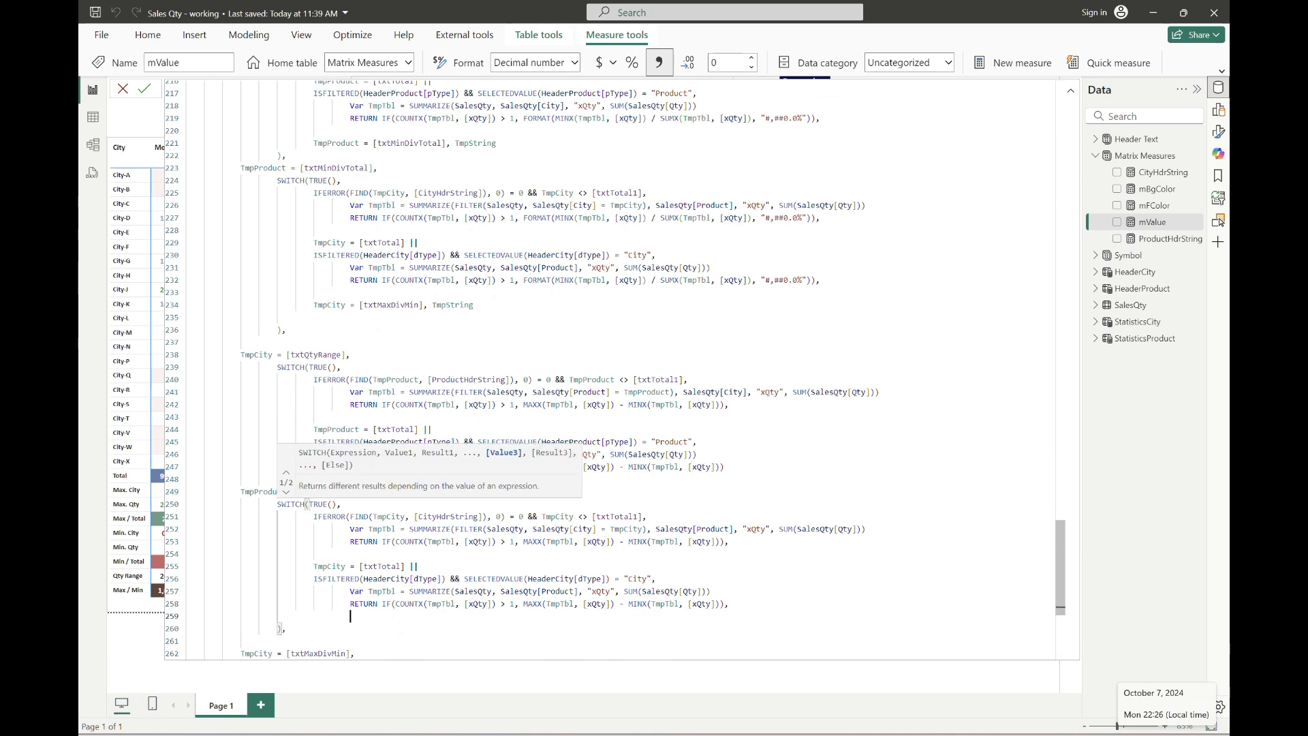
type("TmpCity = [txtMaxDivMin")
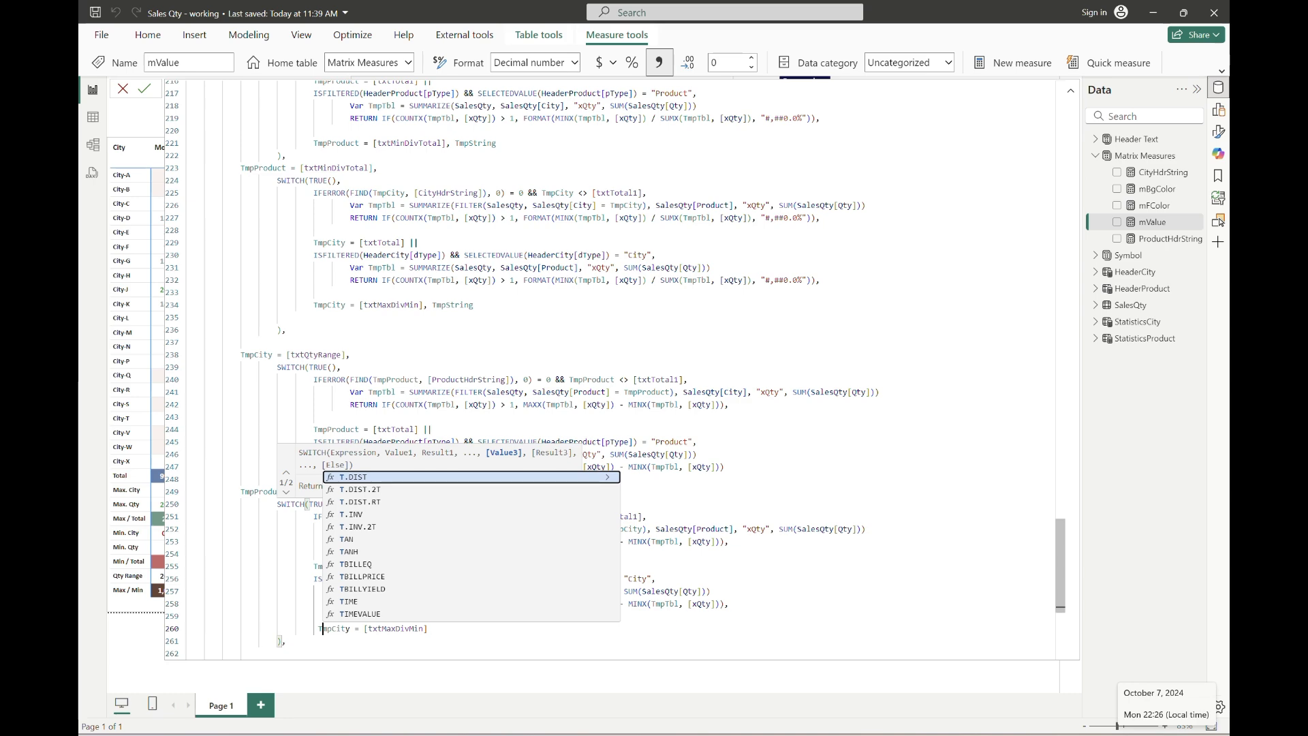
key("Tab")
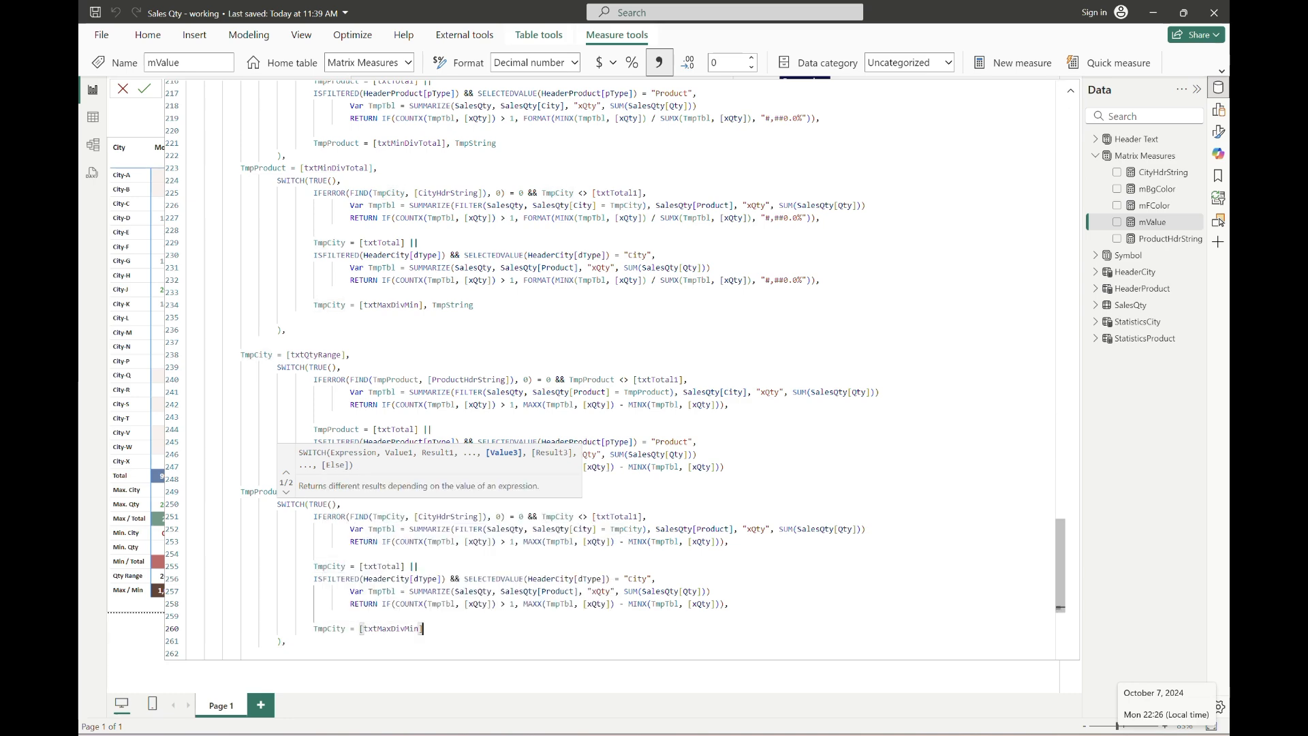
type(", tms")
key("Tab")
Copy the TmpCity = [txtMaxDivMin], TmpString branch to the end of the TmpProduct = [txtMaxDivMin] block and view the matrix.
key("shift+Home")
key("ctrl+c")
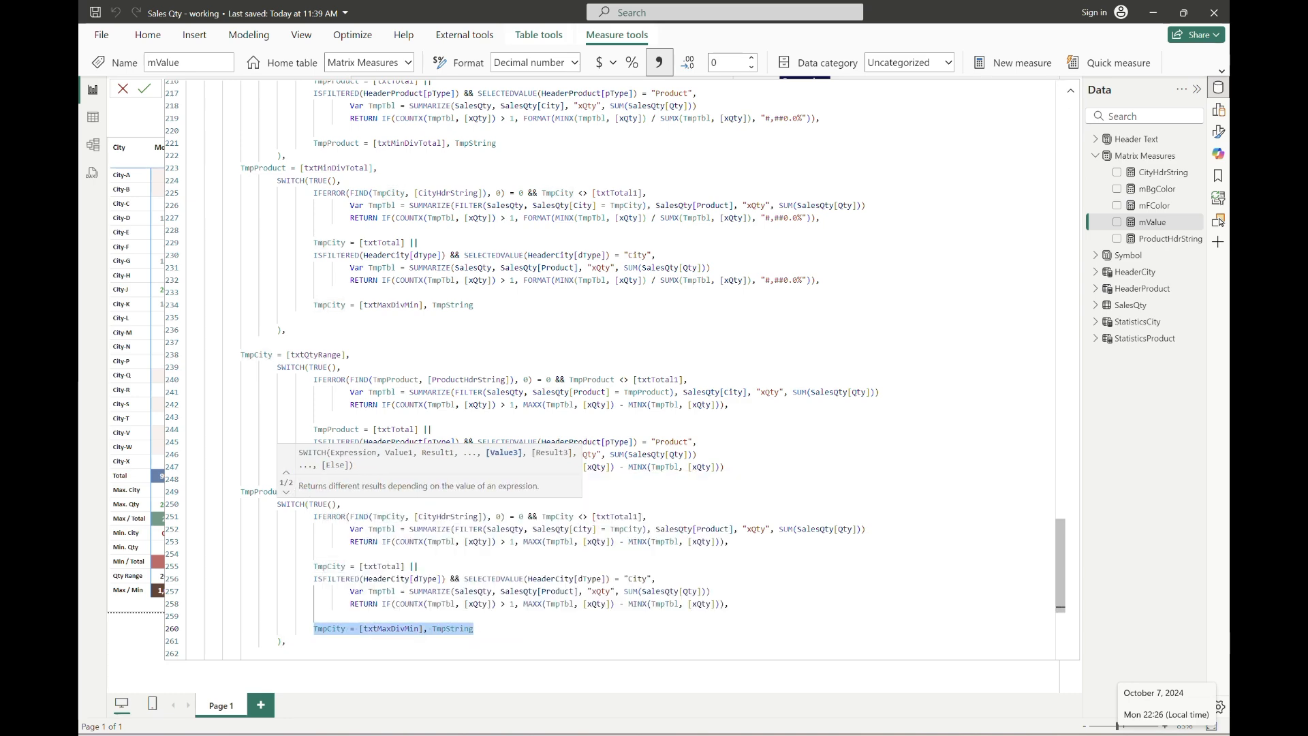
key("Down")
key("Down")
key("Down")
key("Down")
key("Down")
key("Down")
key("Down")
key("Down")
key("Down")
key("Down")
key("Down")
key("Down")
key("Down")
key("Down")
key("Down")
key("Down")
key("Down")
key("Down")
key("Down")
key("Down")
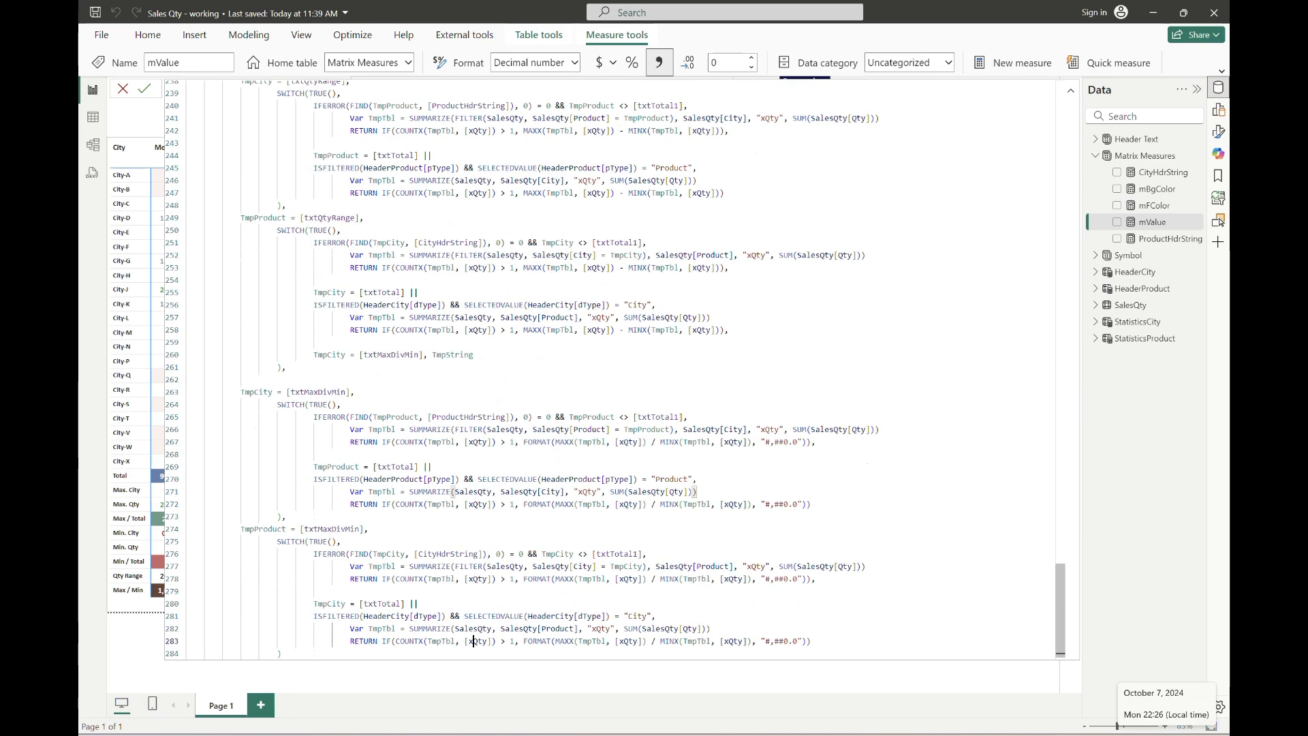
key("Up")
type(",")
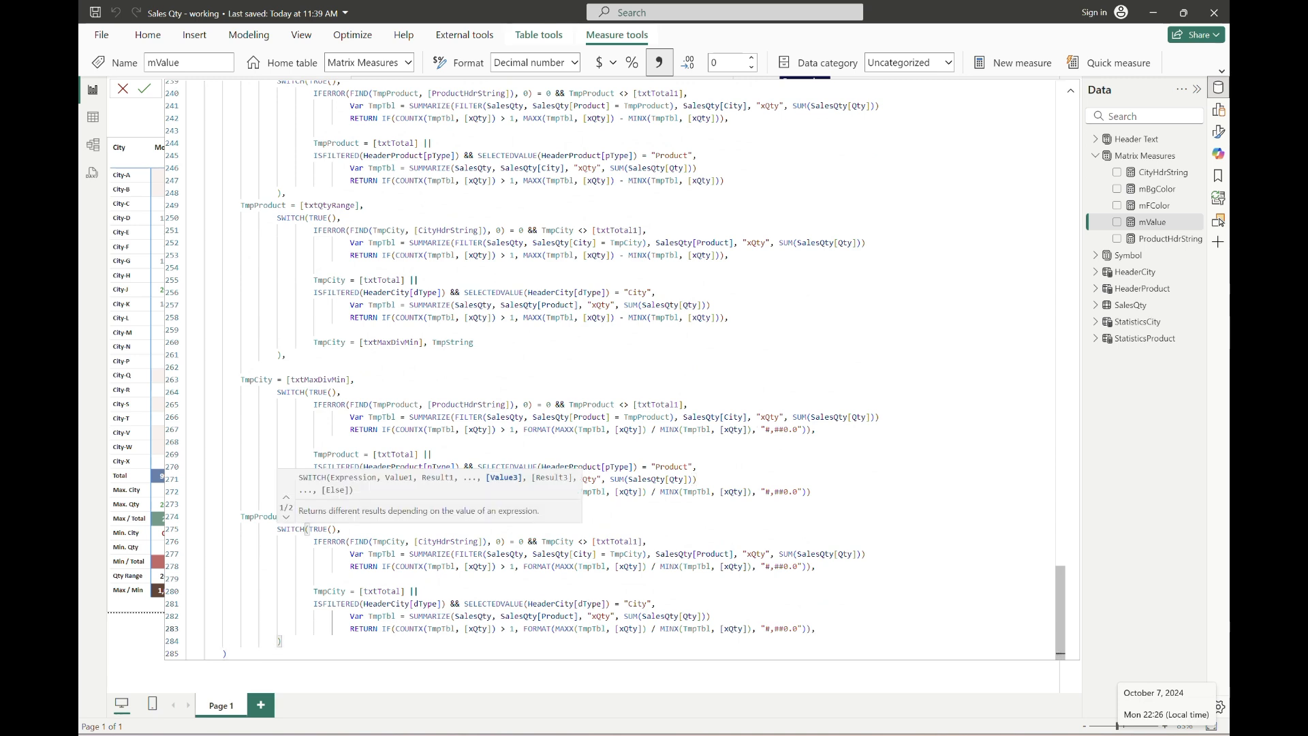
key("Return")
key("Return")
key("ctrl+v")
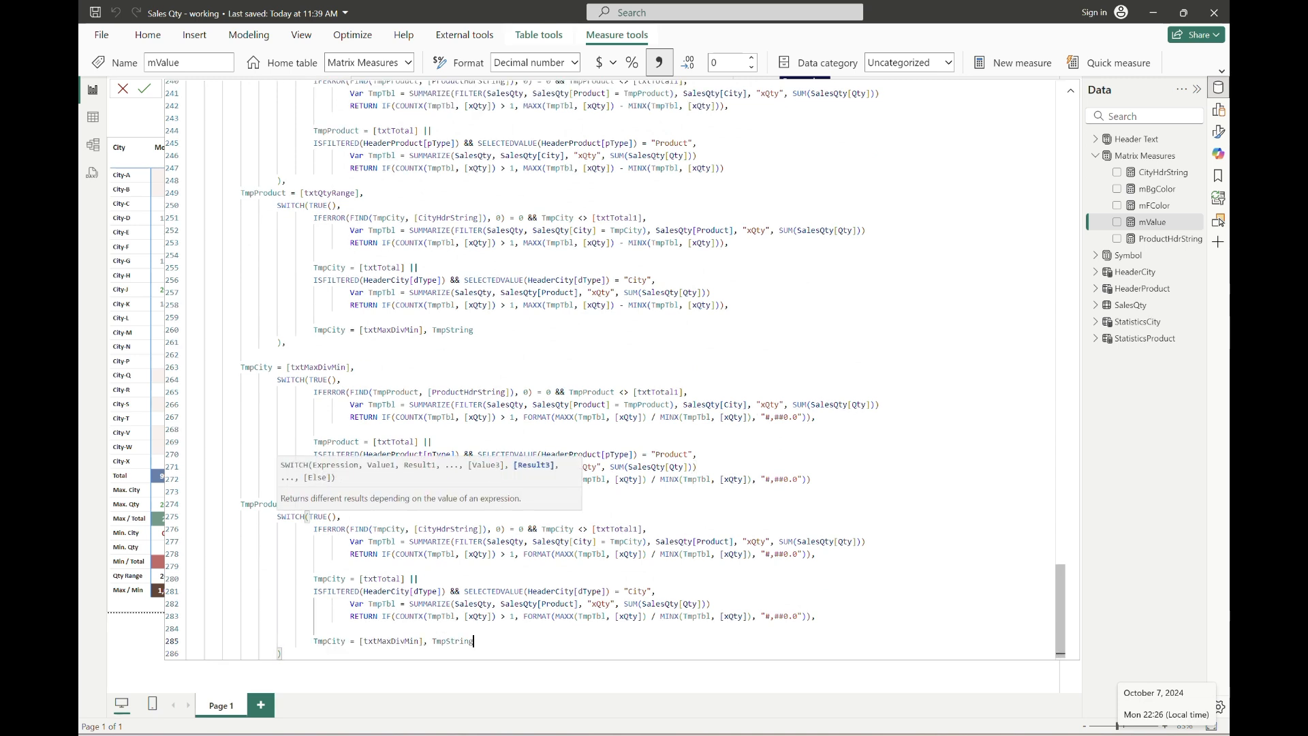
left_click(1071, 92)
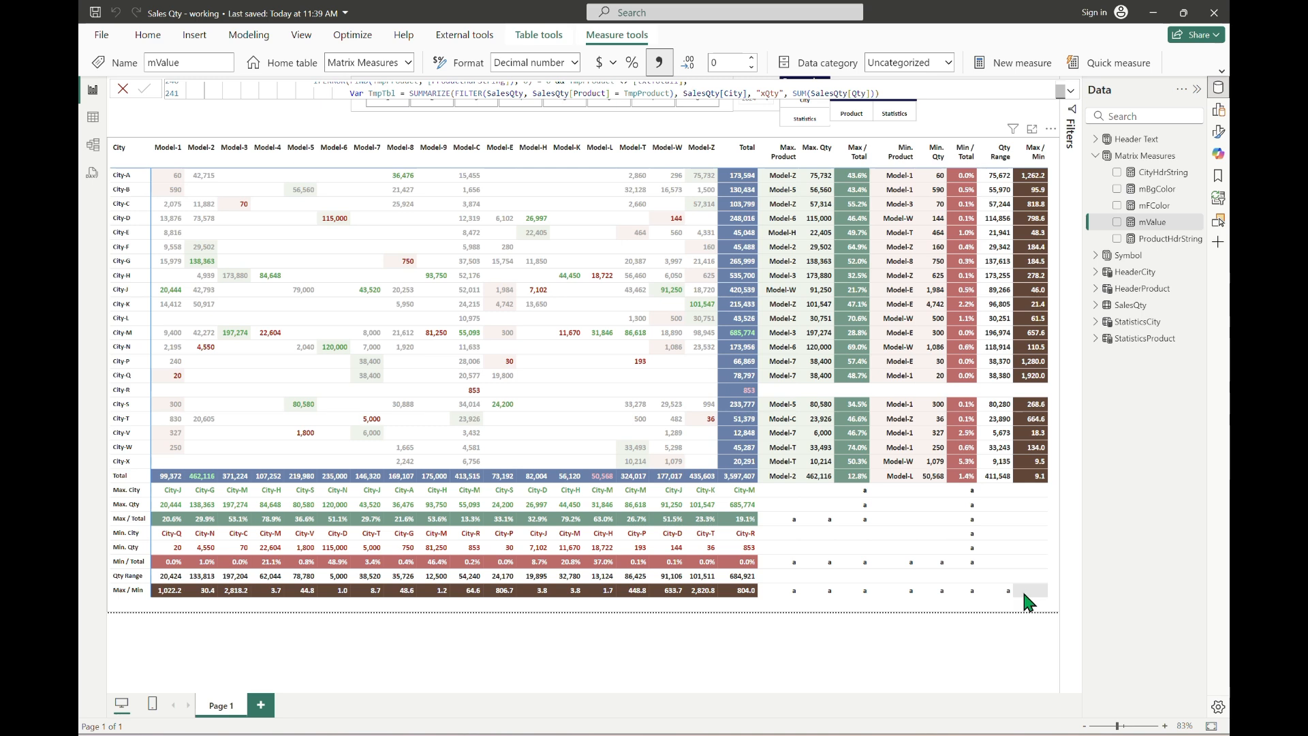
Delete the TmpCity = [txtMaxDivMin], TmpString branch and its preceding comma from the TmpProduct = [txtMaxDivMin] block.
left_click(1071, 91)
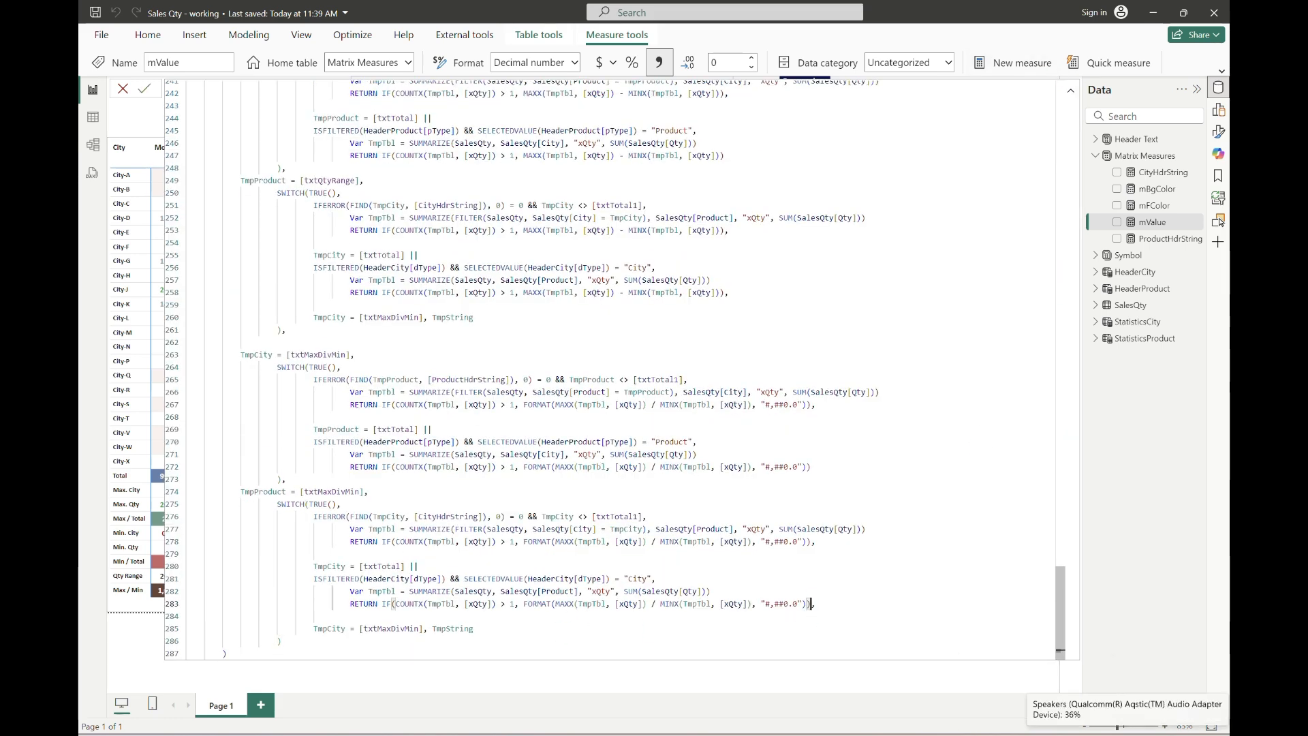
key("shift+Down")
key("shift+Down")
key("Delete")
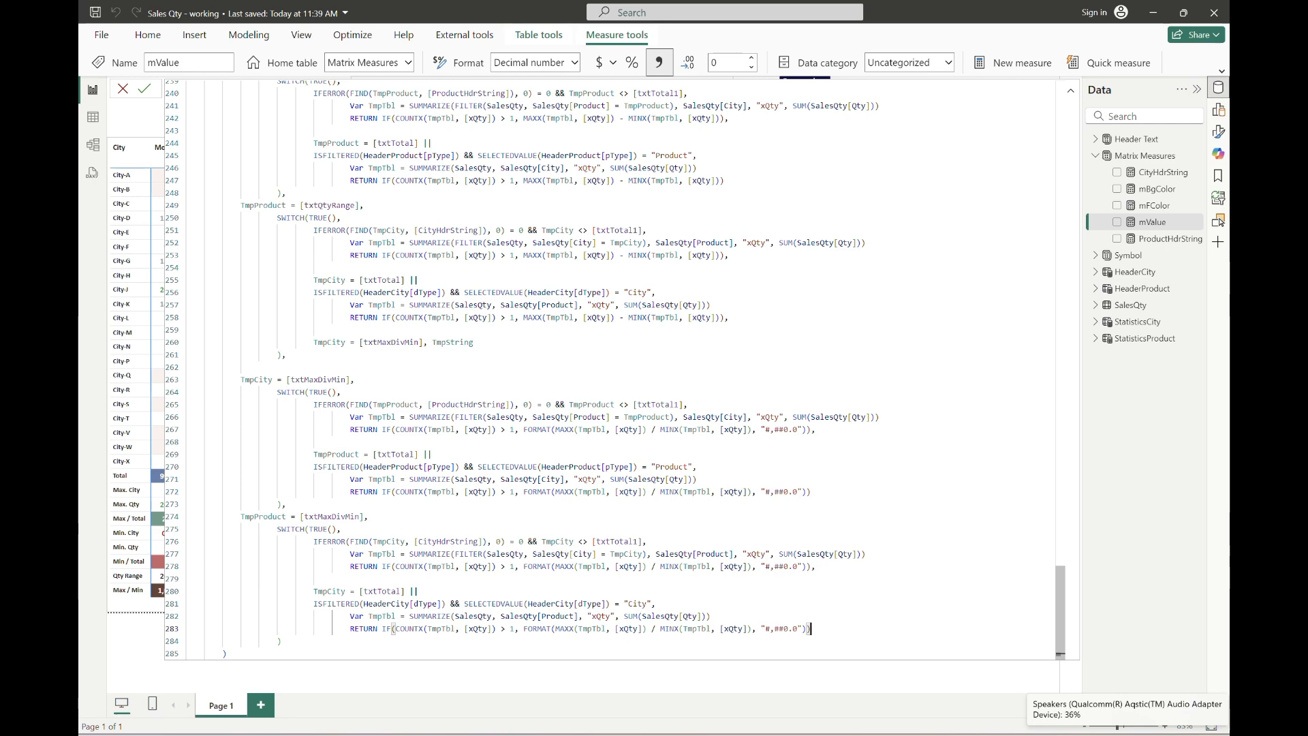
Extend the last branch condition of the TmpCity = [txtMaxCity] block with || TmpProduct = [txtMaxDivMin].
key("ctrl+Home")
key("Down")
key("Down")
key("Down")
key("Down")
key("Down")
key("Down")
key("Down")
key("Down")
key("Down")
key("Down")
key("Down")
key("Down")
key("Down")
key("Down")
key("Down")
key("Down")
key("Down")
key("Down")
key("Down")
key("Down")
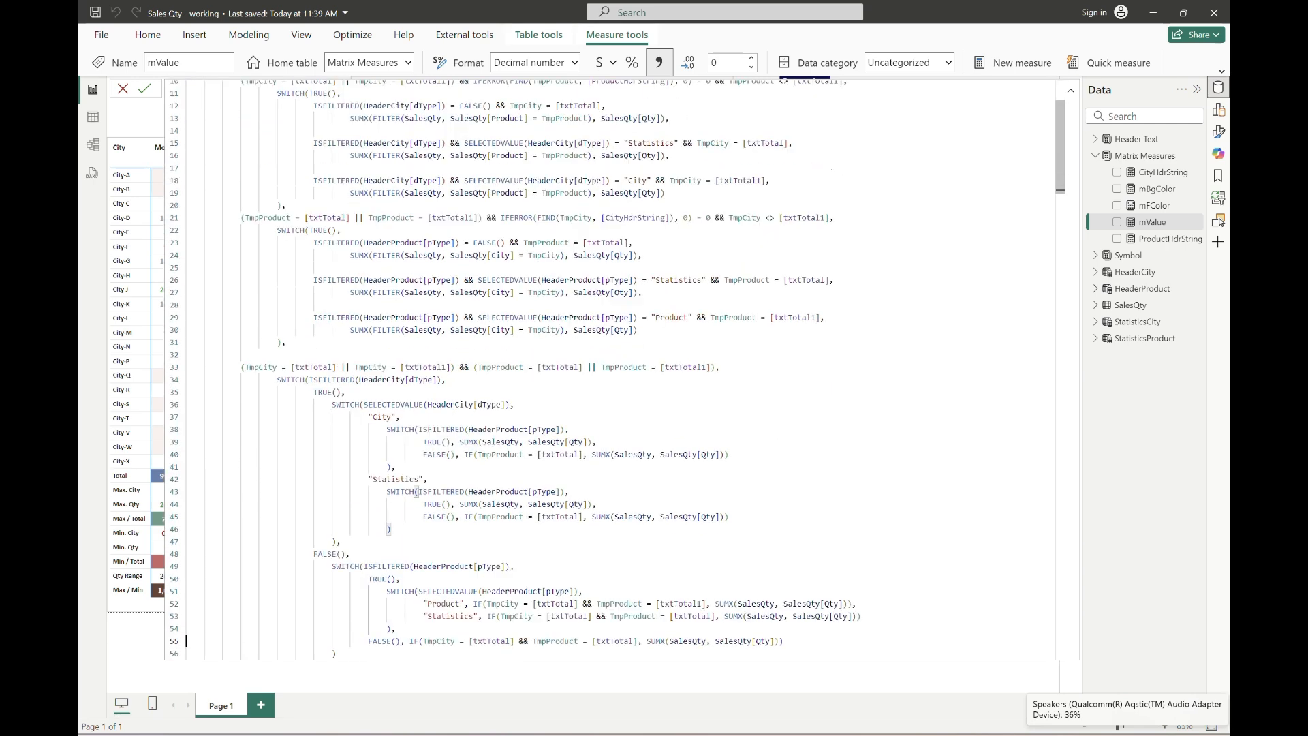
key("Up")
key("Up")
key("Up")
key("Up")
key("Up")
key("Up")
key("Up")
key("Up")
key("Up")
key("Up")
key("End")
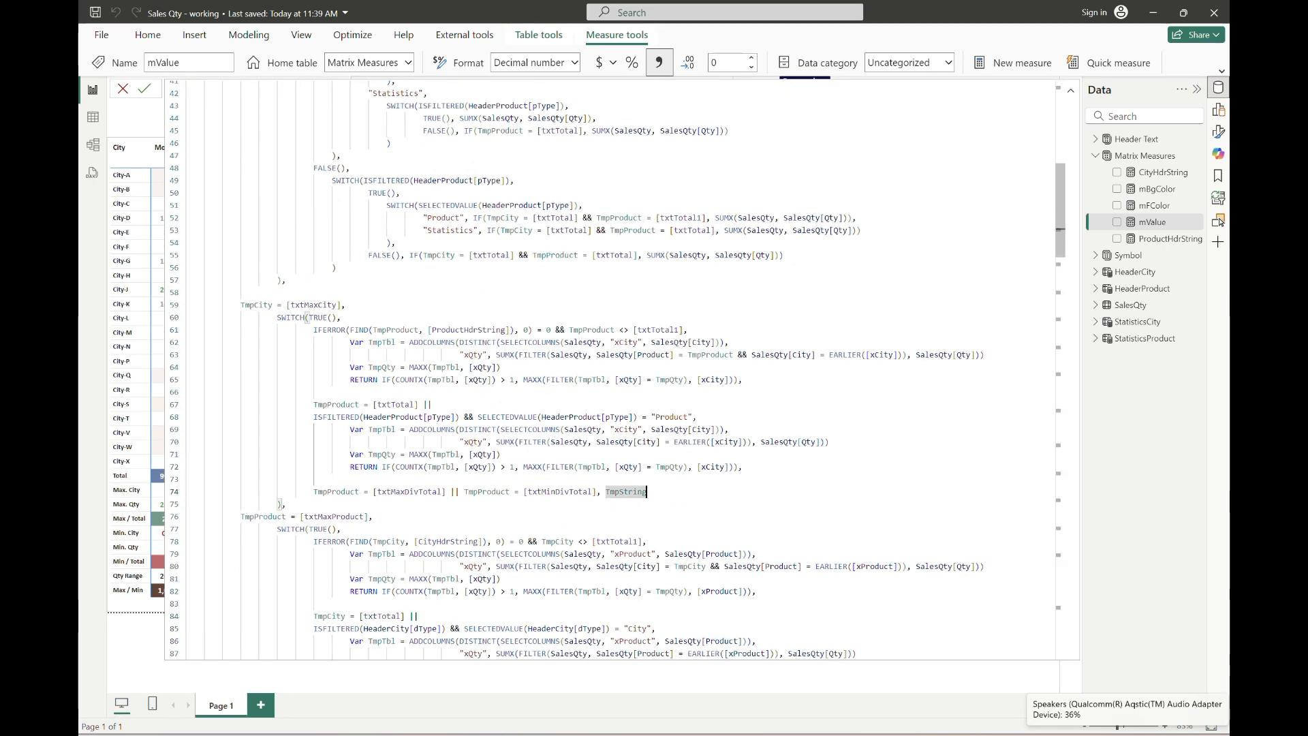
key("ctrl+Left")
key("ctrl+Left")
type("|| TmpProduct")
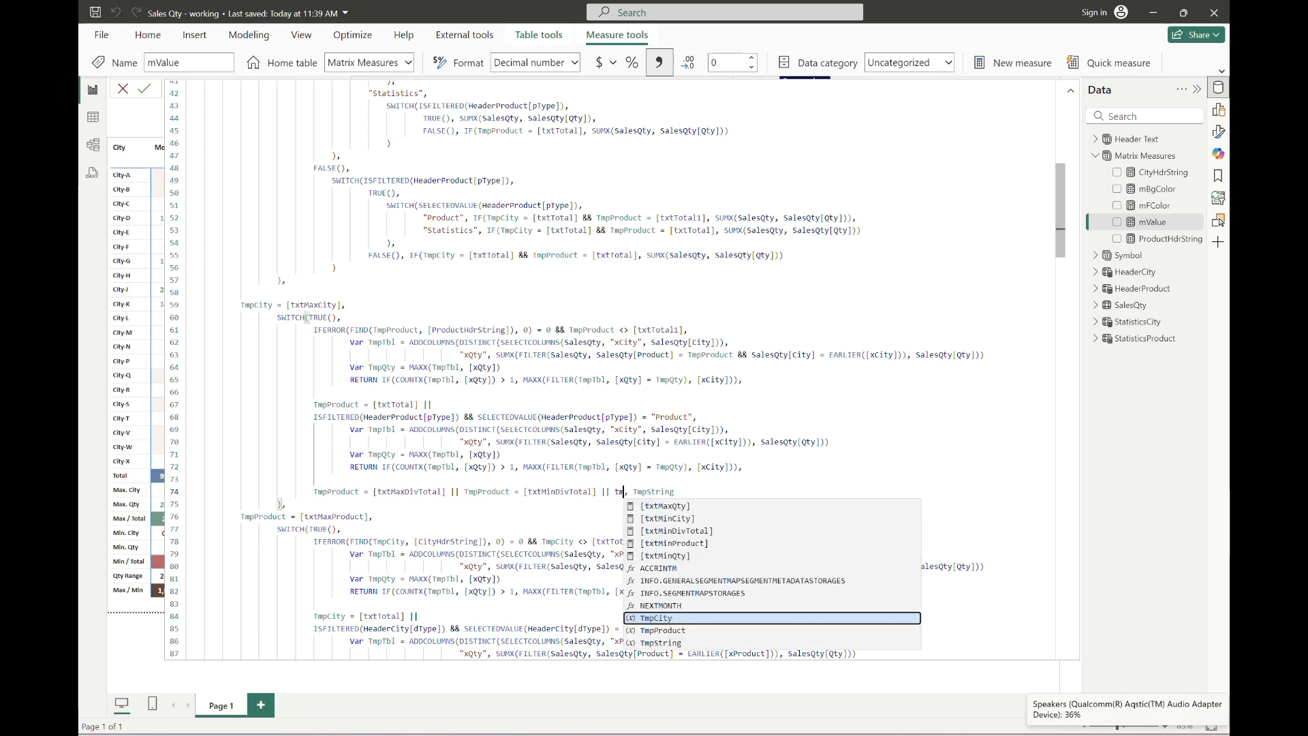
type(" = txtma")
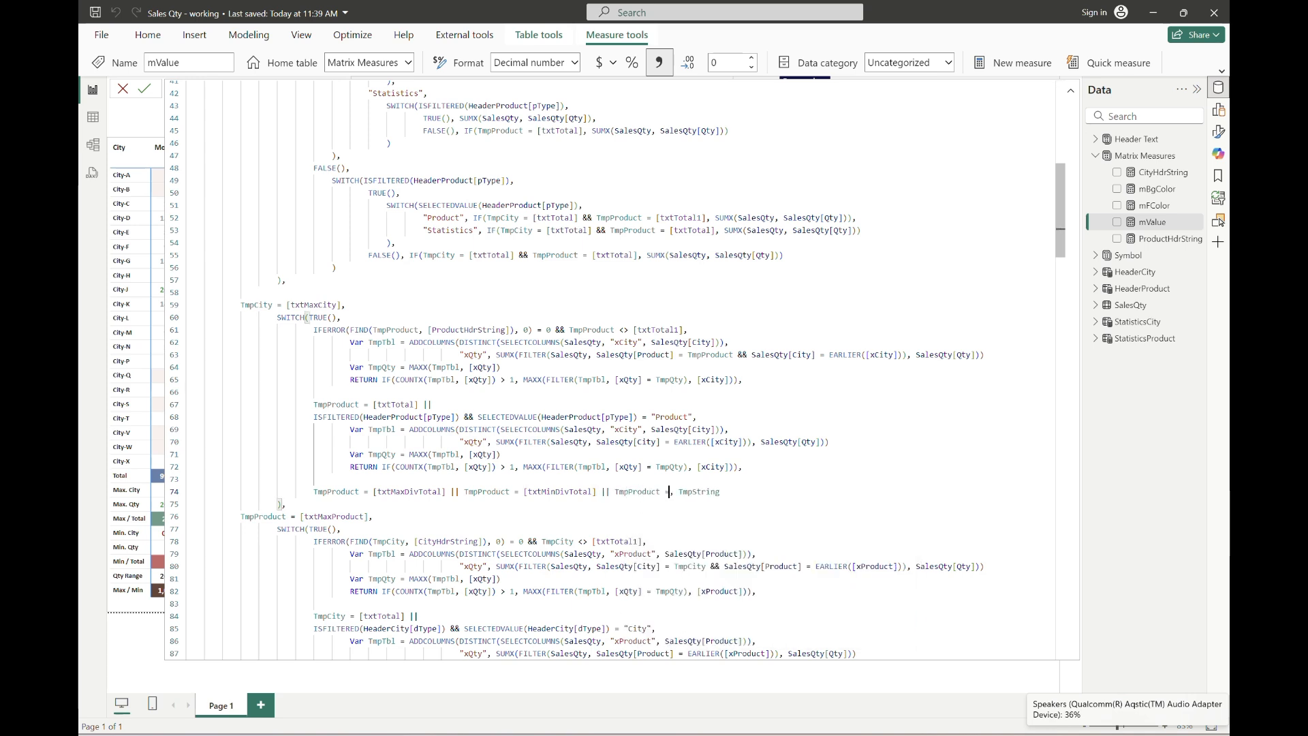
type("xdivm")
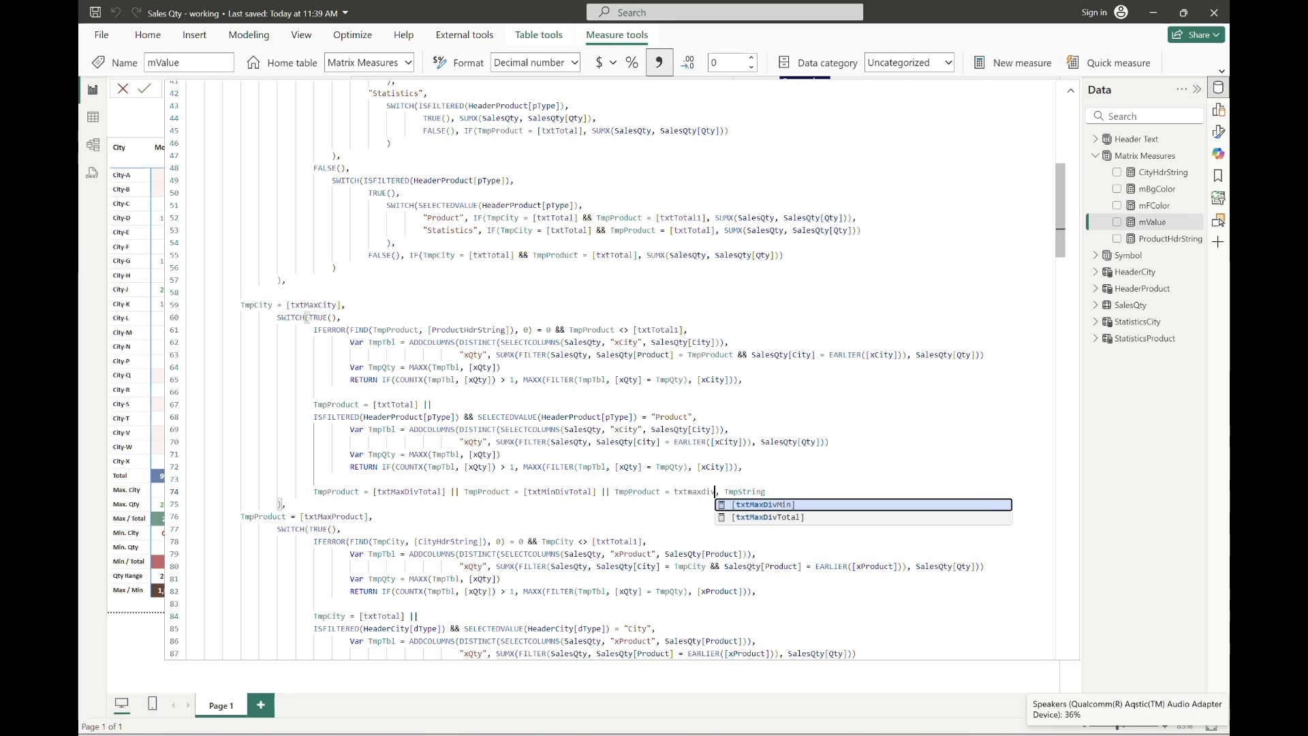
key("Tab")
Copy the || TmpProduct = [txtMaxDivMin] condition and paste it before TmpString in the last branch of the TmpCity = [txtMaxQty] block.
key("ctrl+shift+Left")
key("ctrl+shift+Left")
key("ctrl+shift+Left")
key("ctrl+shift+Left")
key("ctrl+shift+Left")
key("ctrl+shift+Left")
key("ctrl+c")
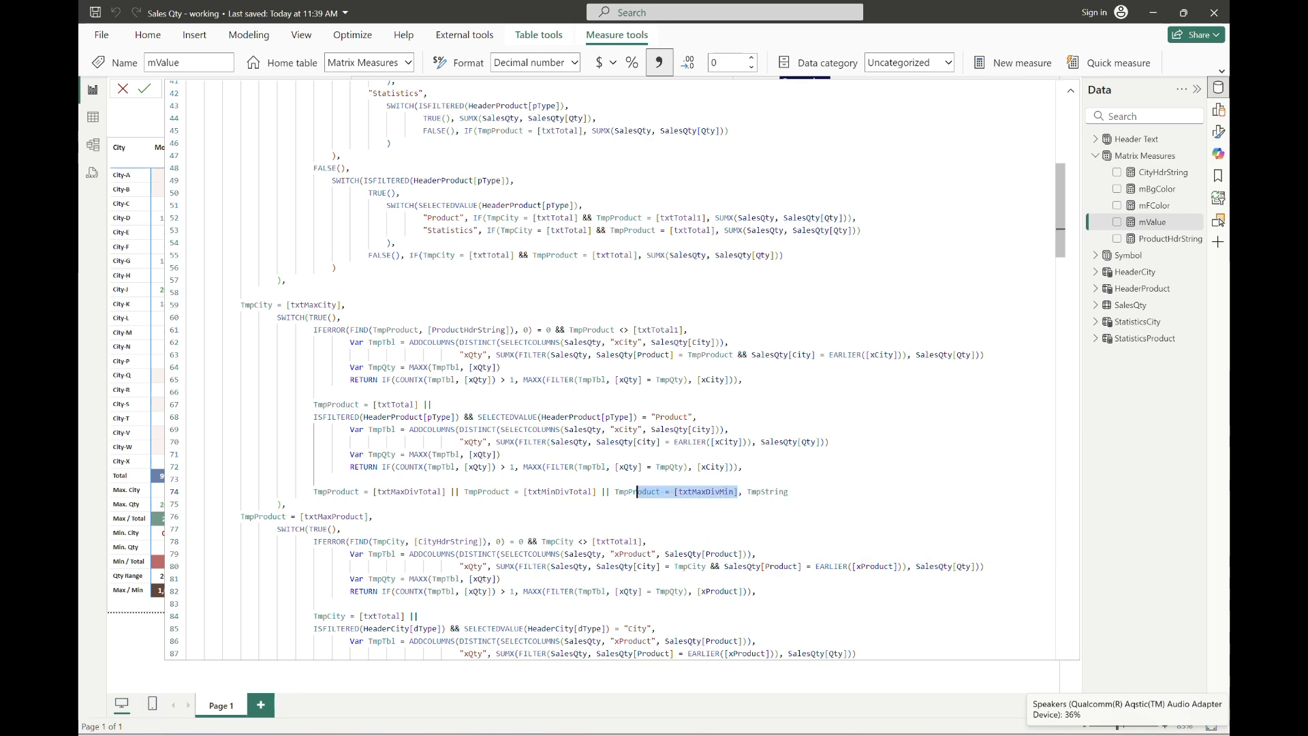
left_click(597, 491)
scroll(738, 641, "down", 8)
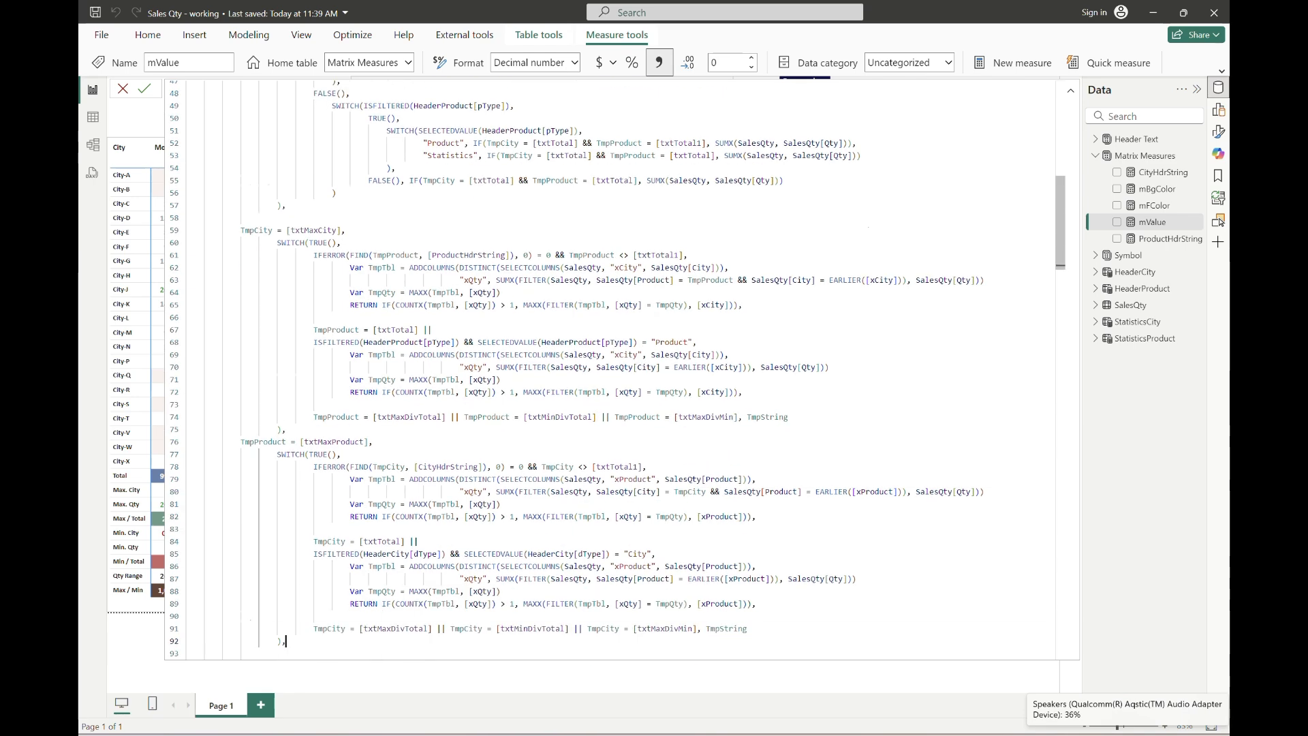
scroll(738, 641, "down", 2)
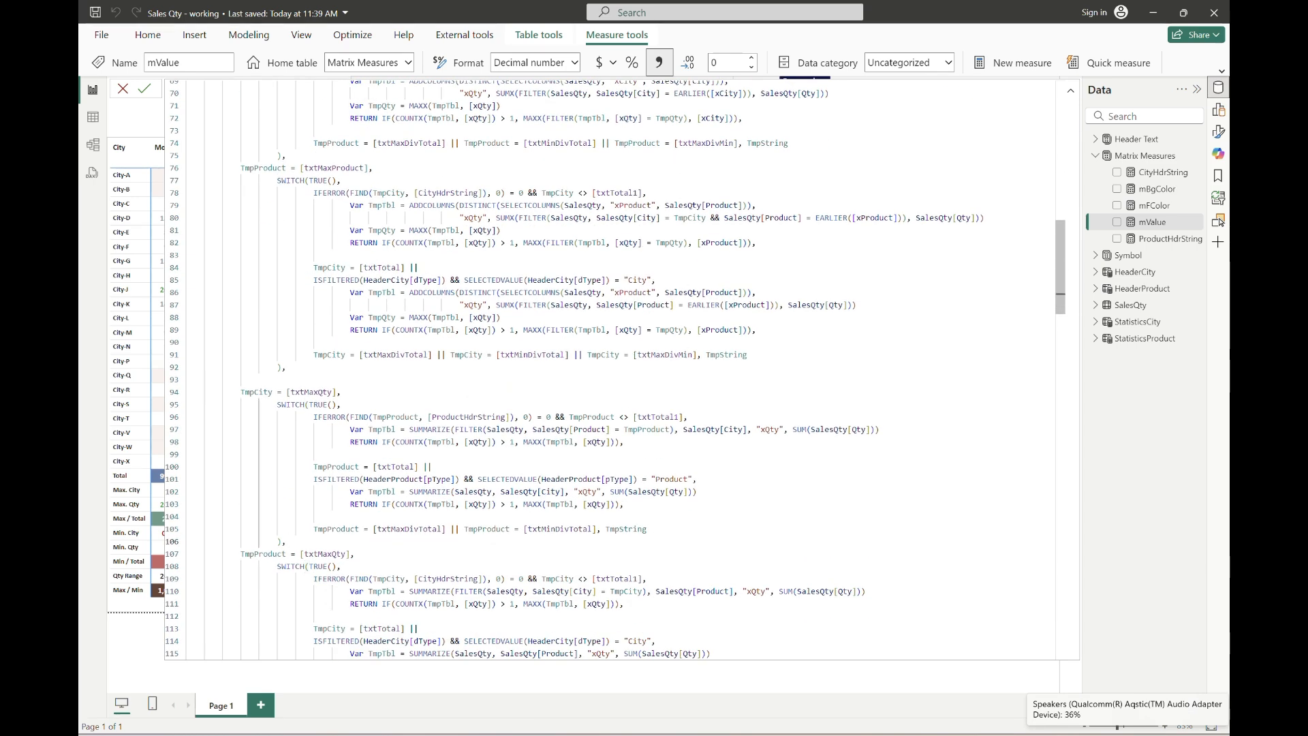
left_click(605, 528)
left_click(597, 529)
key("ctrl+v")
Paste the || TmpProduct = [txtMaxDivMin] condition before TmpString in the last branch of the TmpCity = [txtMaxDivTotal] block.
scroll(597, 529, "down", 6)
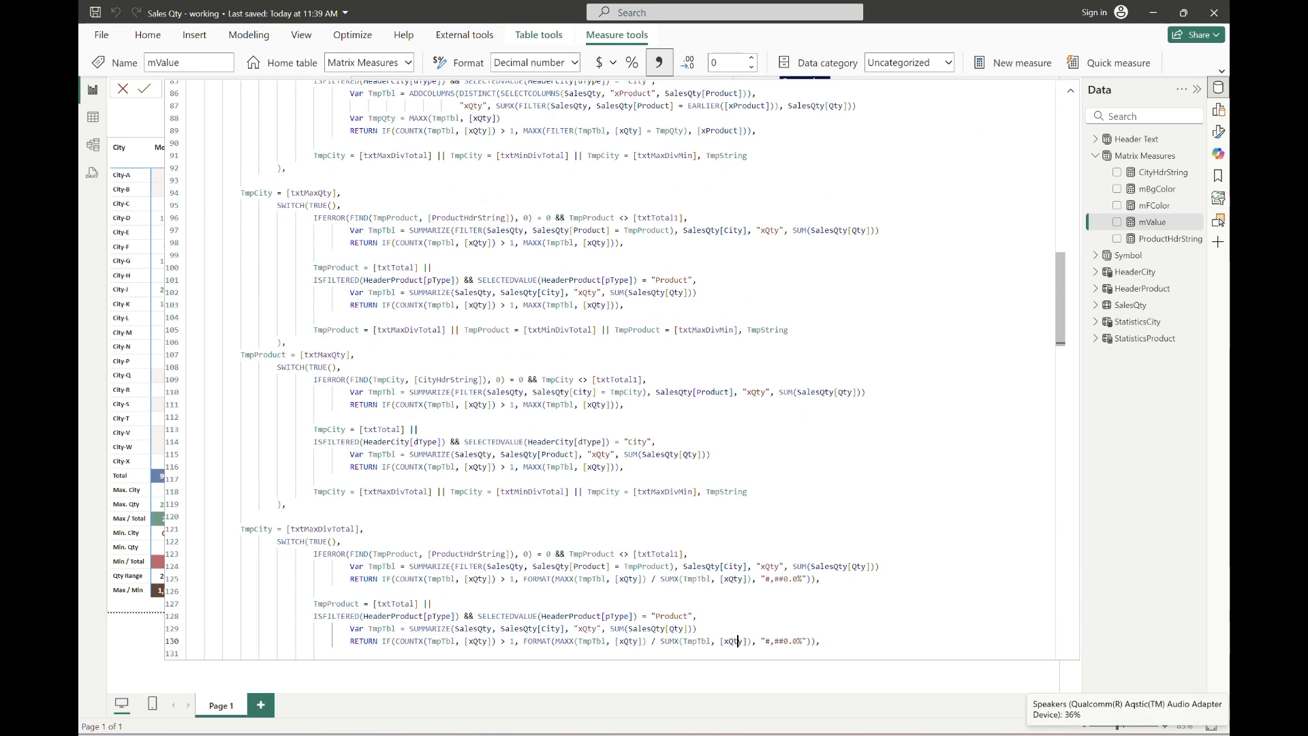
left_click(639, 628)
left_click(597, 628)
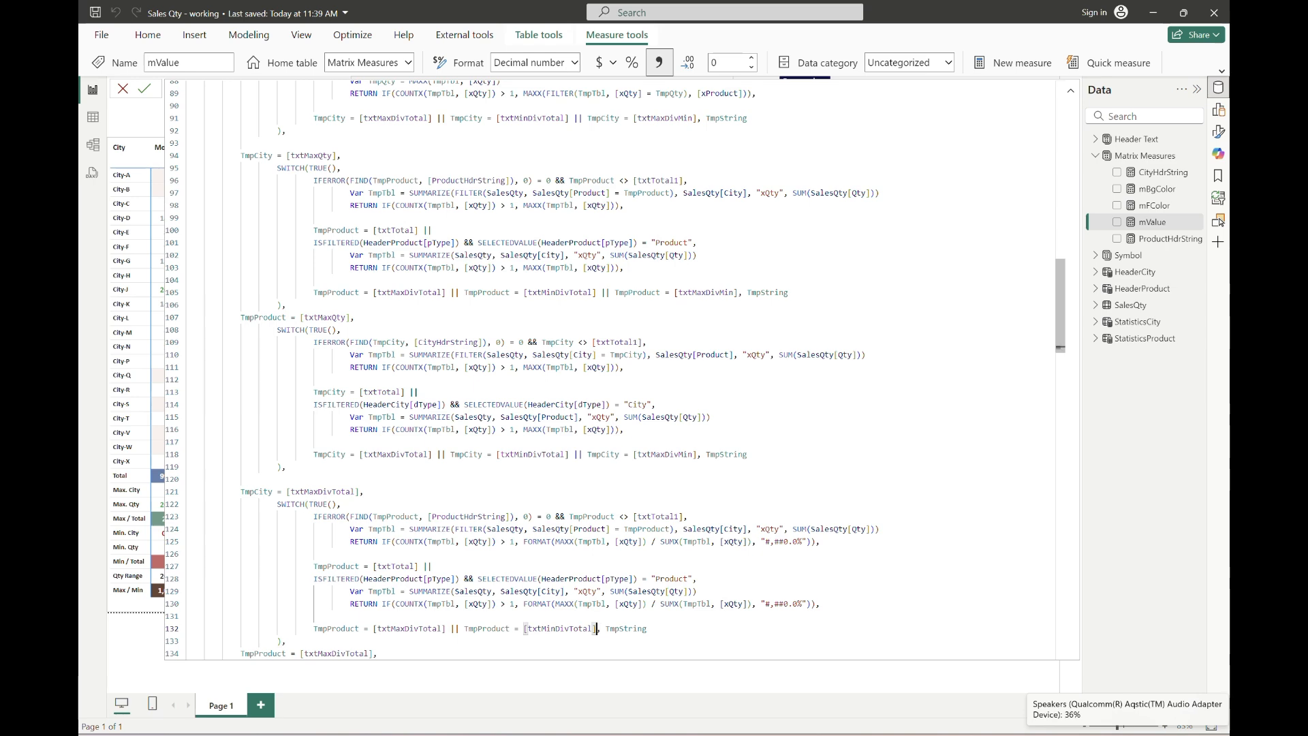
type("|| TmpProduct = [txtMaxDivMin]")
Add || TmpProduct = [txtMaxDivMin] before TmpString in the last branch of the TmpCity = [txtMinCity] block.
scroll(738, 641, "down", 6)
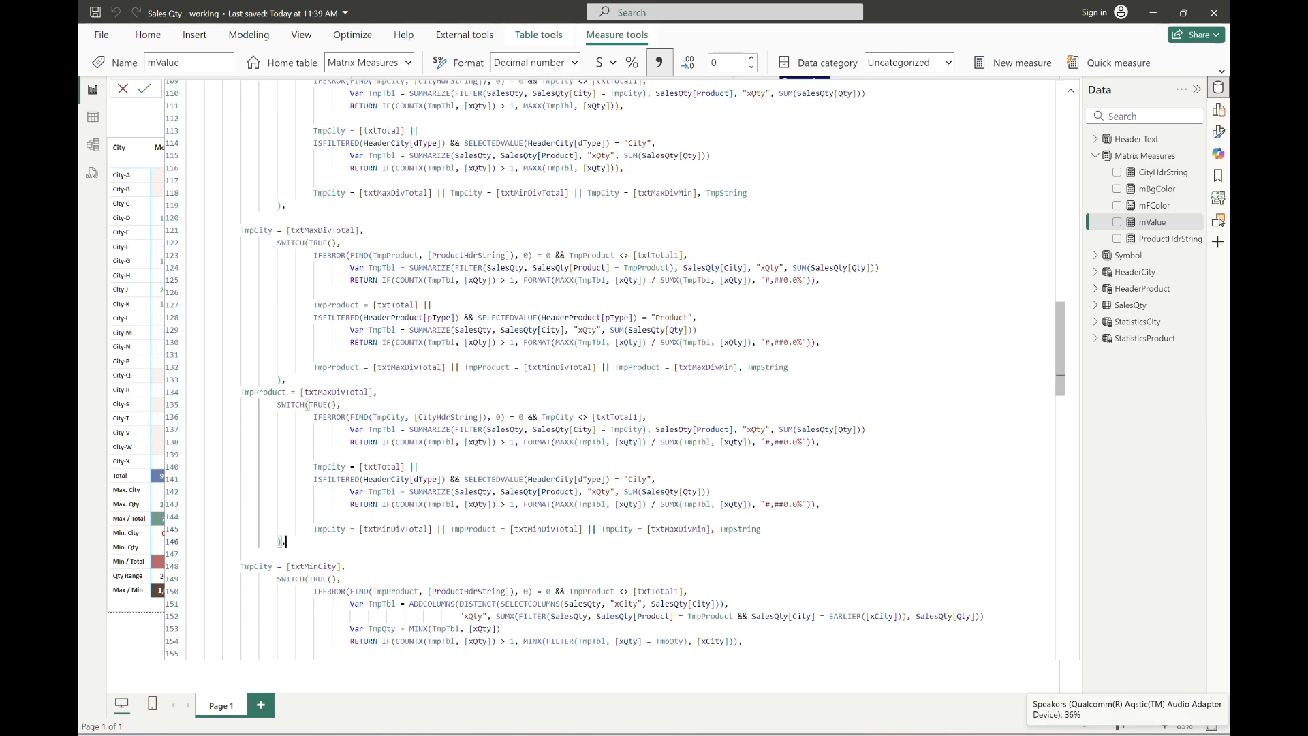
scroll(286, 641, "down", 4)
left_click(494, 628)
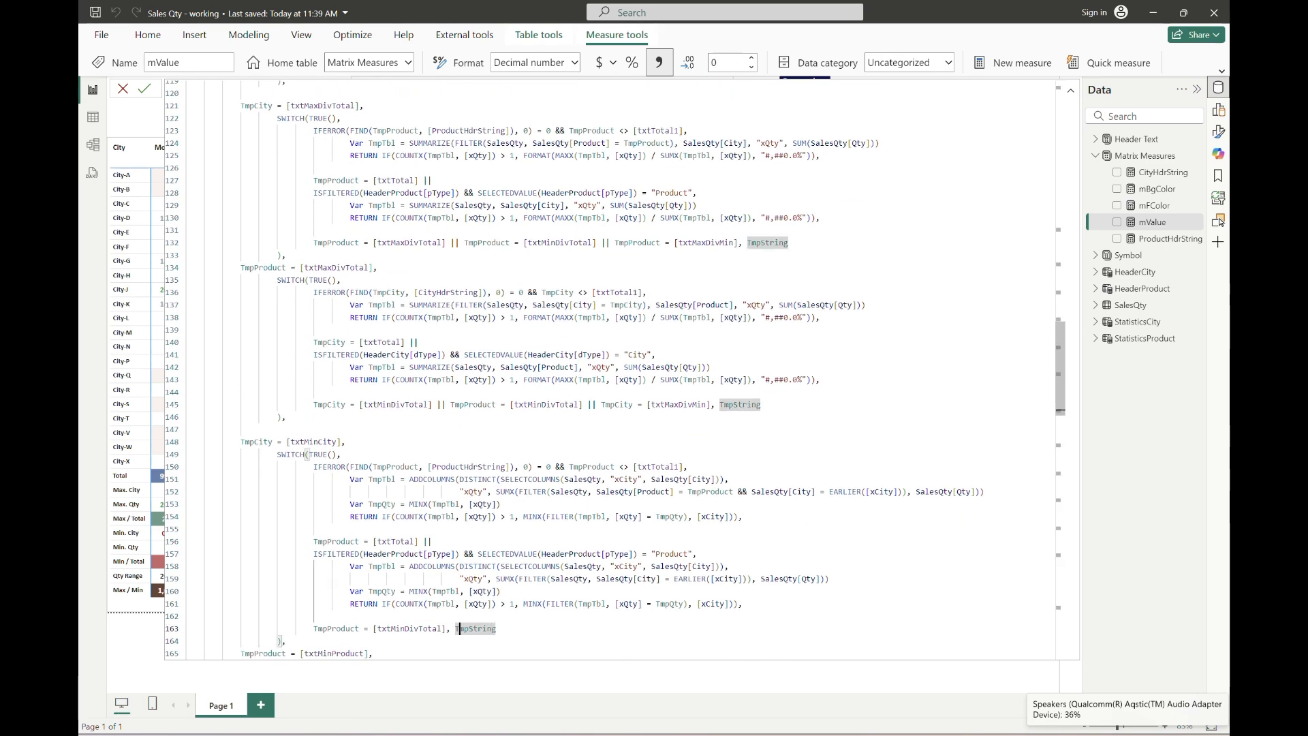
left_click(447, 628)
type("|| TmpProduct = [txtMaxDivMin]")
Add || TmpProduct = [txtMaxDivMin] before TmpString in the last branch of the TmpCity = [txtMinQty] block.
scroll(587, 641, "down", 9)
left_click(587, 641)
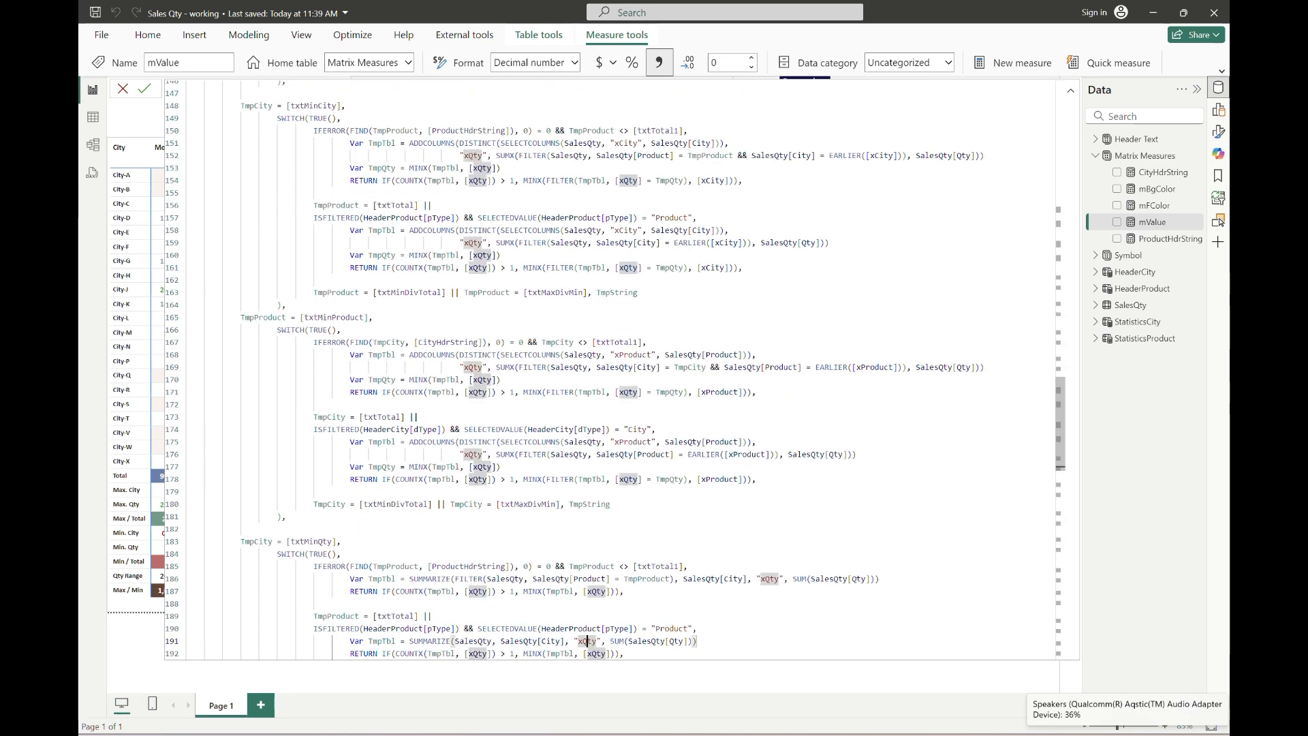
scroll(587, 641, "down", 1)
left_click(494, 628)
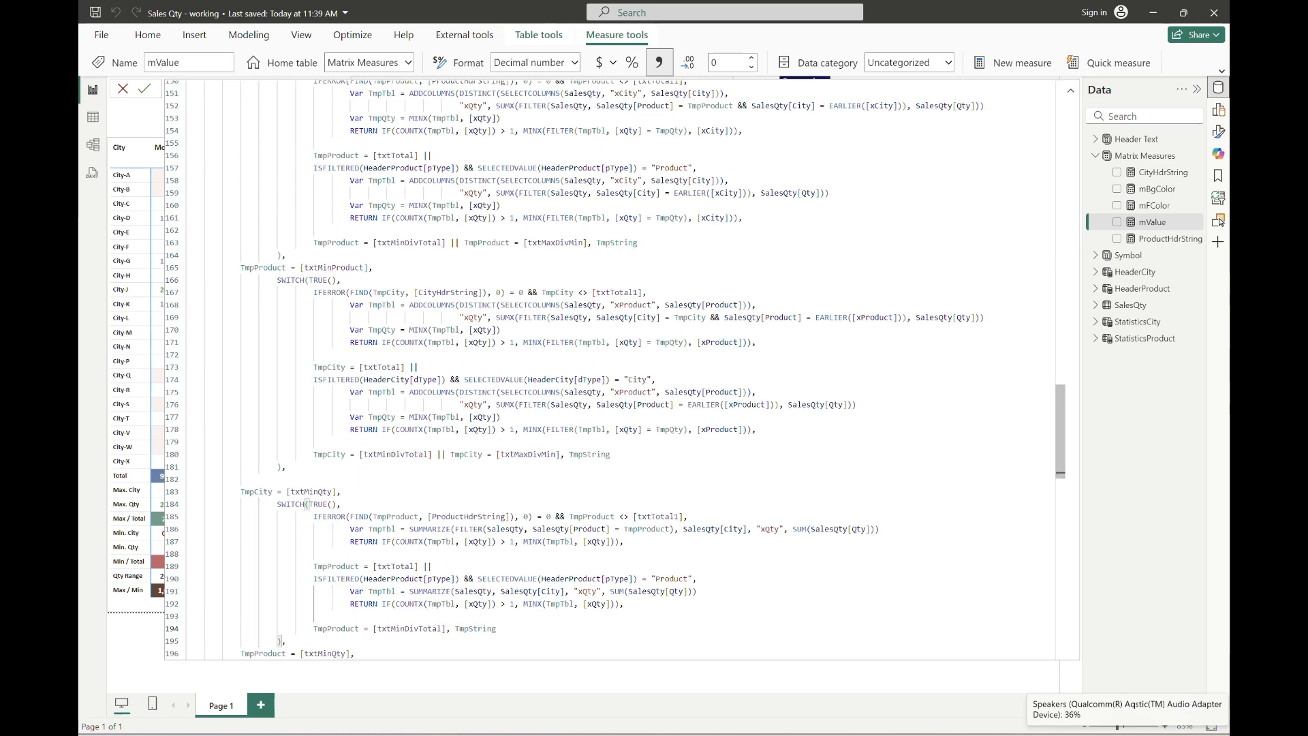
left_click(447, 628)
type("|| TmpProduct = [txtMaxDivMin]")
Add || TmpProduct = [txtMaxDivMin] before TmpString in the last branch of the TmpCity = [txtMinDivTotal] block.
scroll(587, 641, "down", 6)
left_click(587, 641)
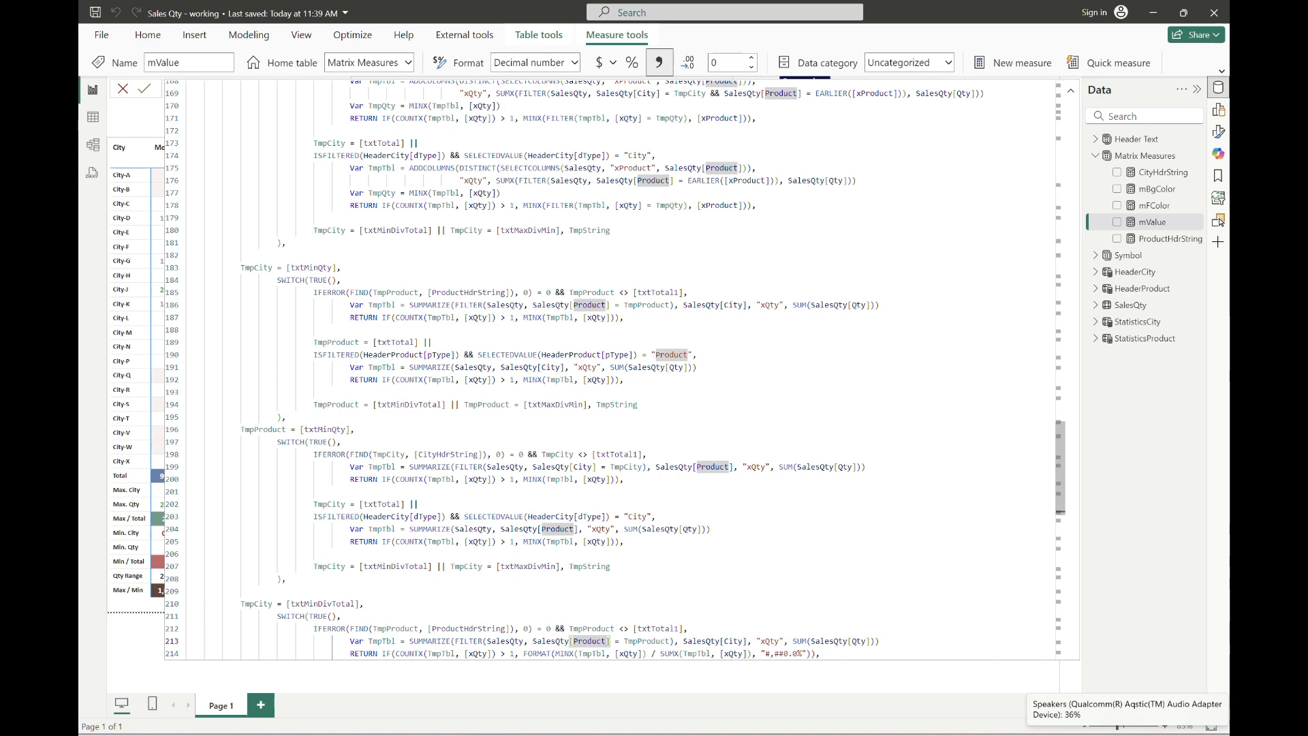
left_click(286, 640)
scroll(286, 640, "down", 3)
left_click(496, 628)
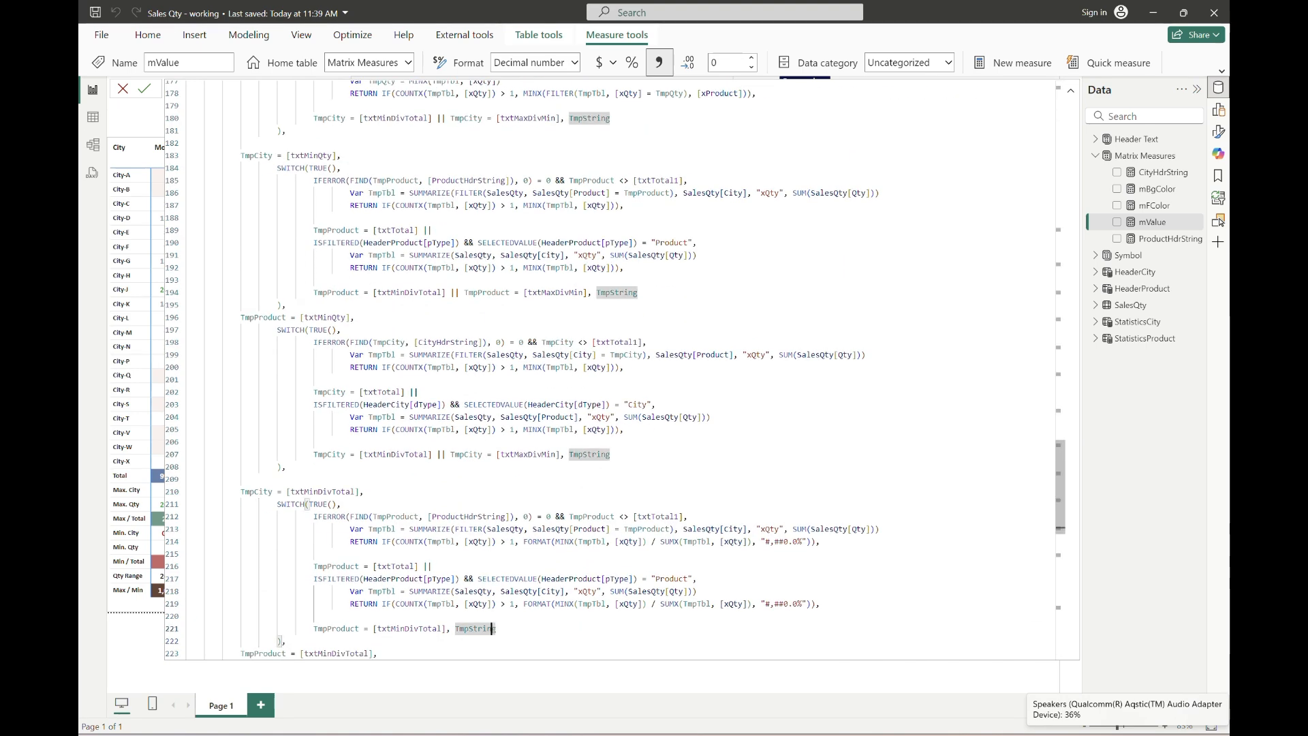
left_click(447, 628)
type("|| TmpProduct = [txtMaxDivMin]")
Append a comma and a TmpProduct = [txtMaxDivMin], TmpString branch at the end of the TmpCity = [txtQtyRange] block.
scroll(474, 640, "down", 4)
left_click(474, 641)
scroll(474, 640, "down", 5)
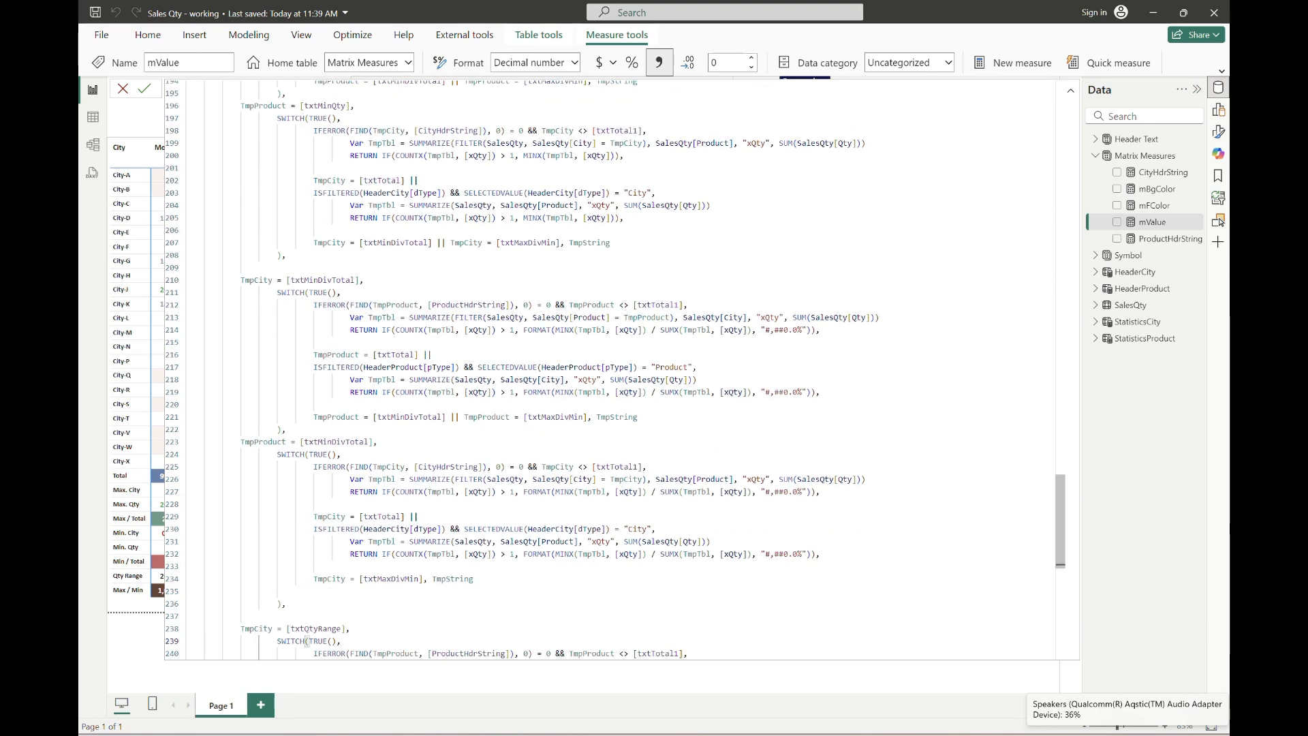
left_click(285, 641)
left_click(725, 615)
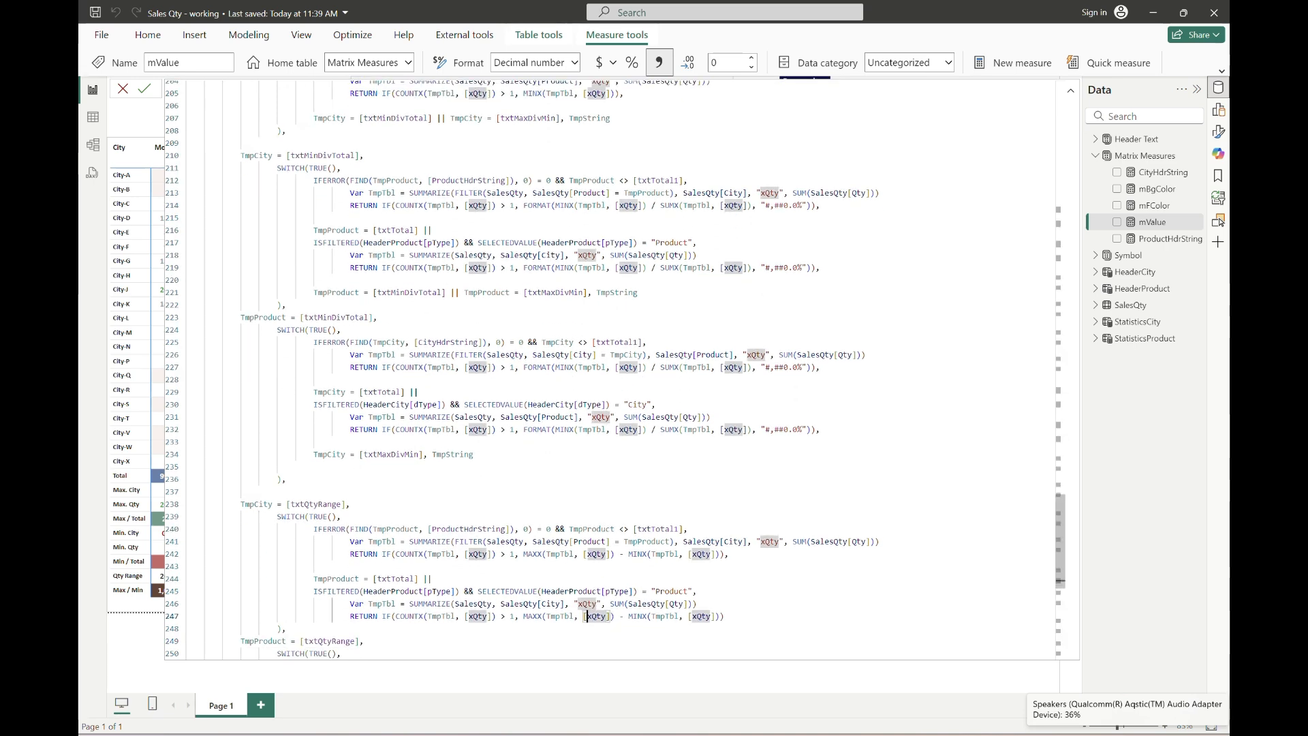
type(",")
key("Return")
key("Return")
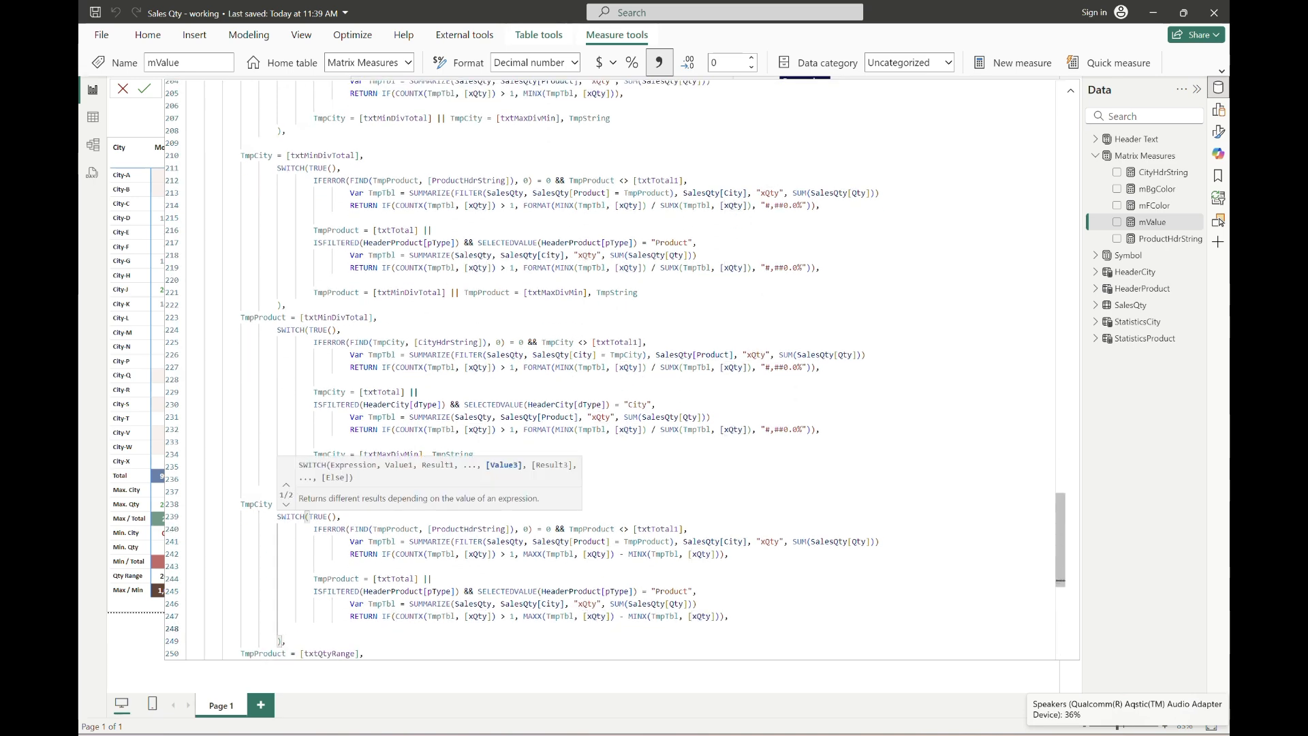
type("TmpProduct = [txtMaxDivMin]")
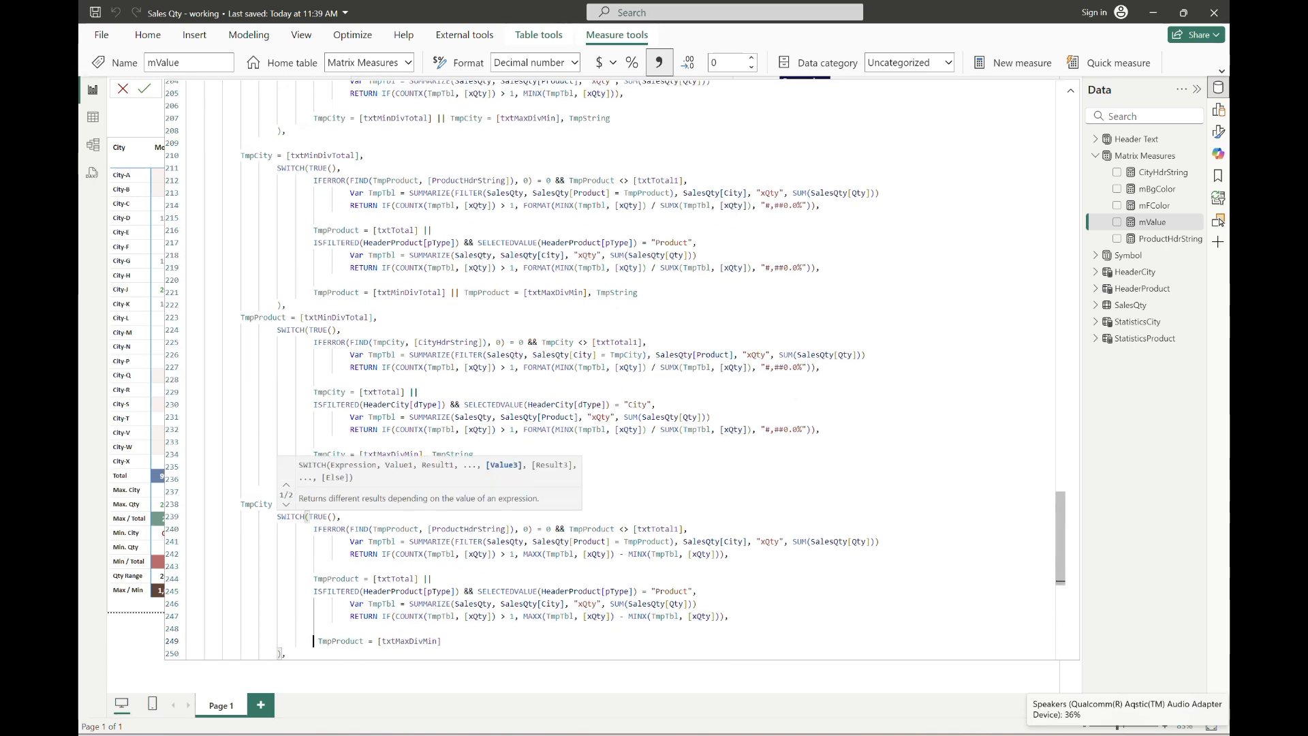
type(", TmpString")
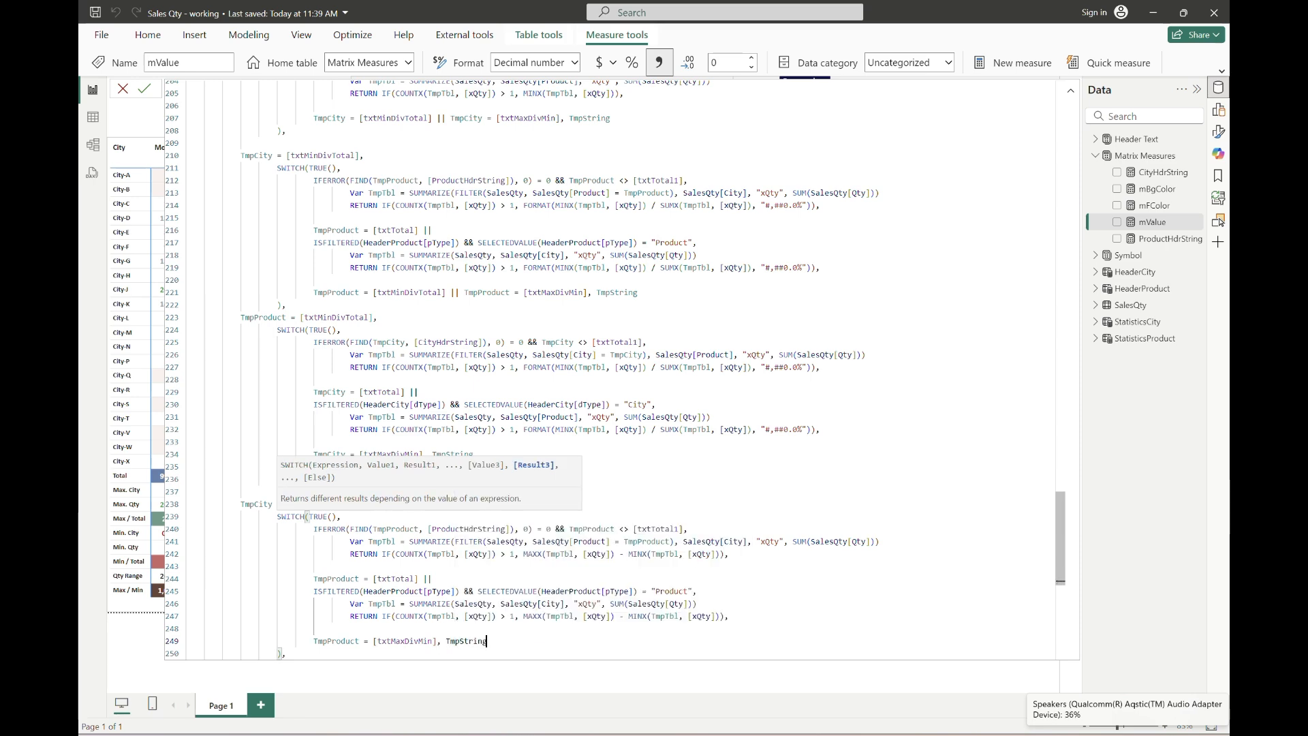
Append a comma and the TmpProduct = [txtMaxDivMin], TmpString branch to the TmpCity = [txtMaxDivMin] block, and commit the mValue measure.
key("shift+Home")
key("ctrl+v")
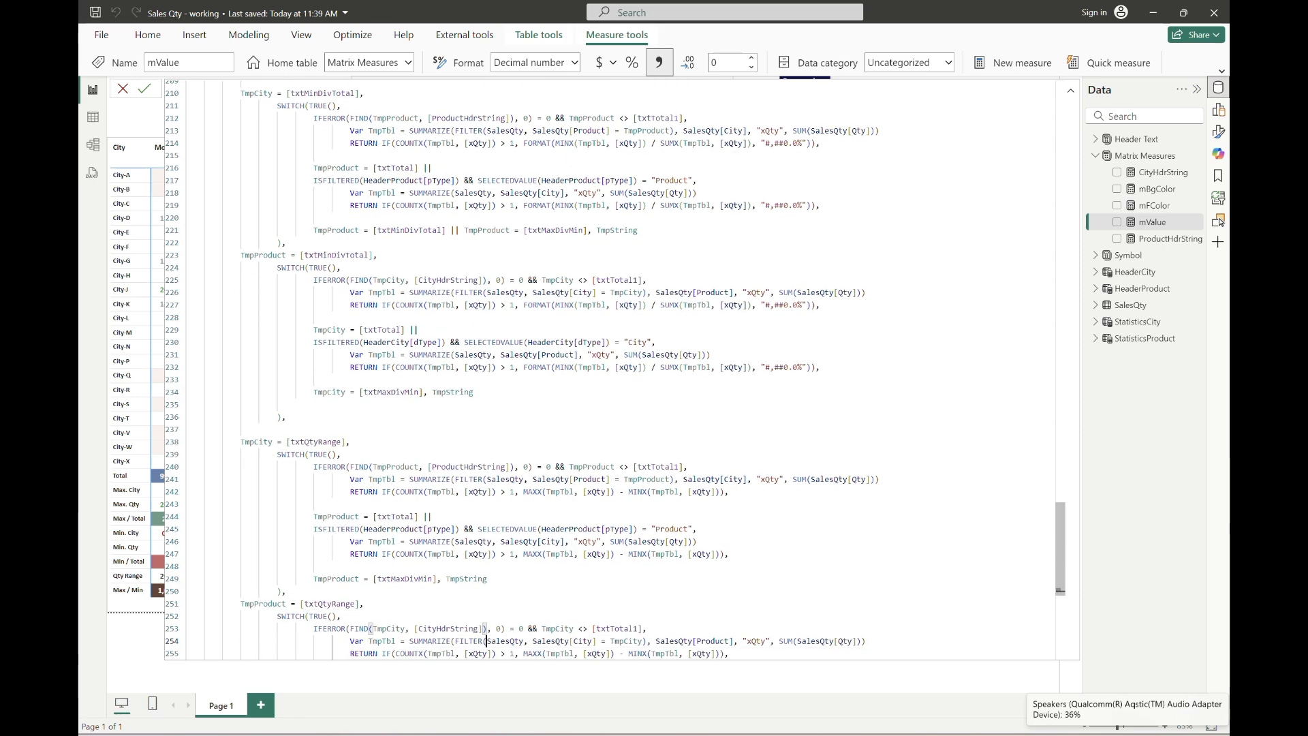
scroll(487, 613, "down", 4)
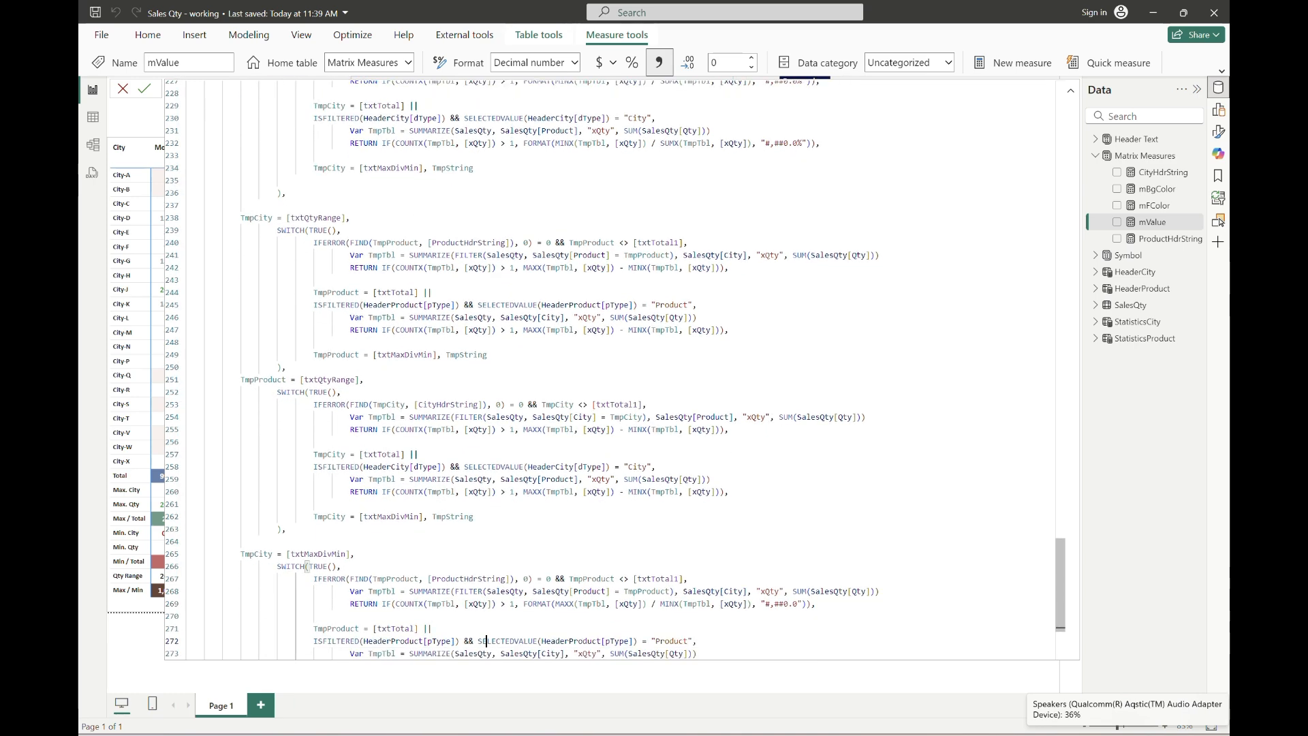
left_click(486, 616)
key("End")
type(",")
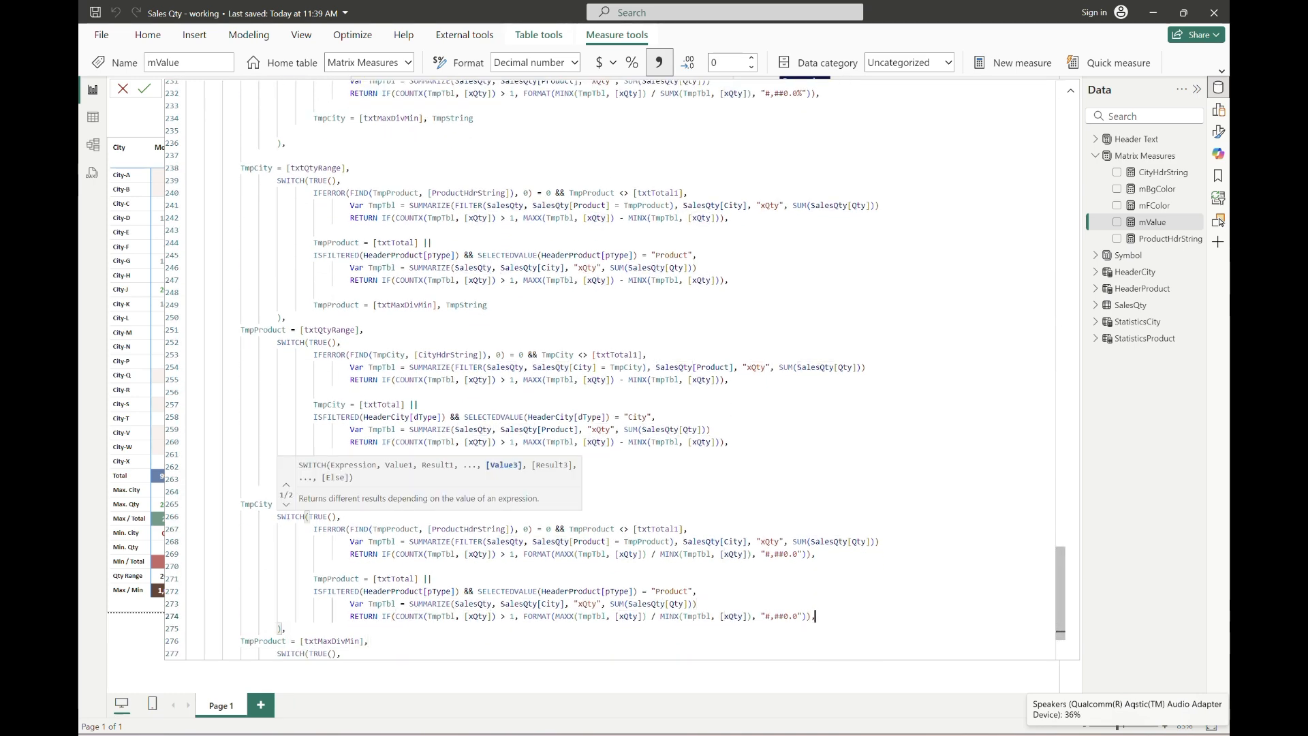
key("Return")
key("Return")
type("TmpProduct = [txtMaxDivMin], TmpString")
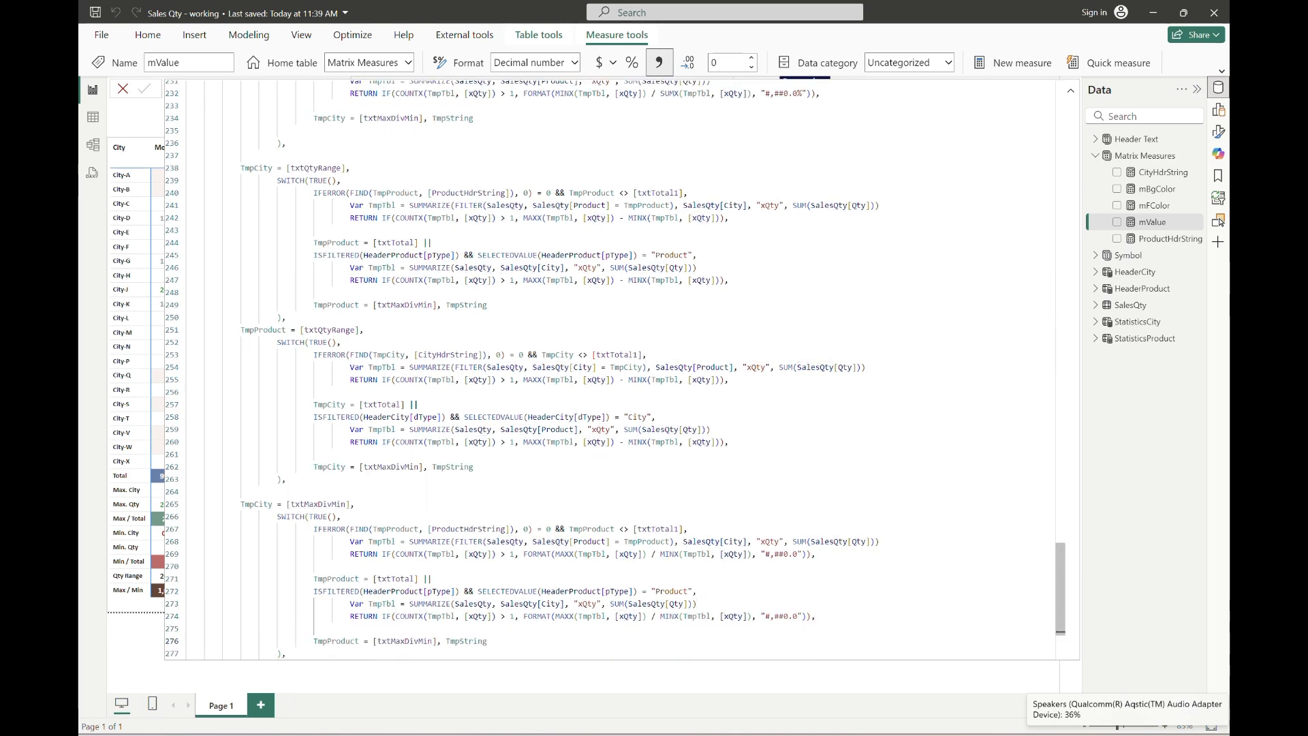
key("Return")
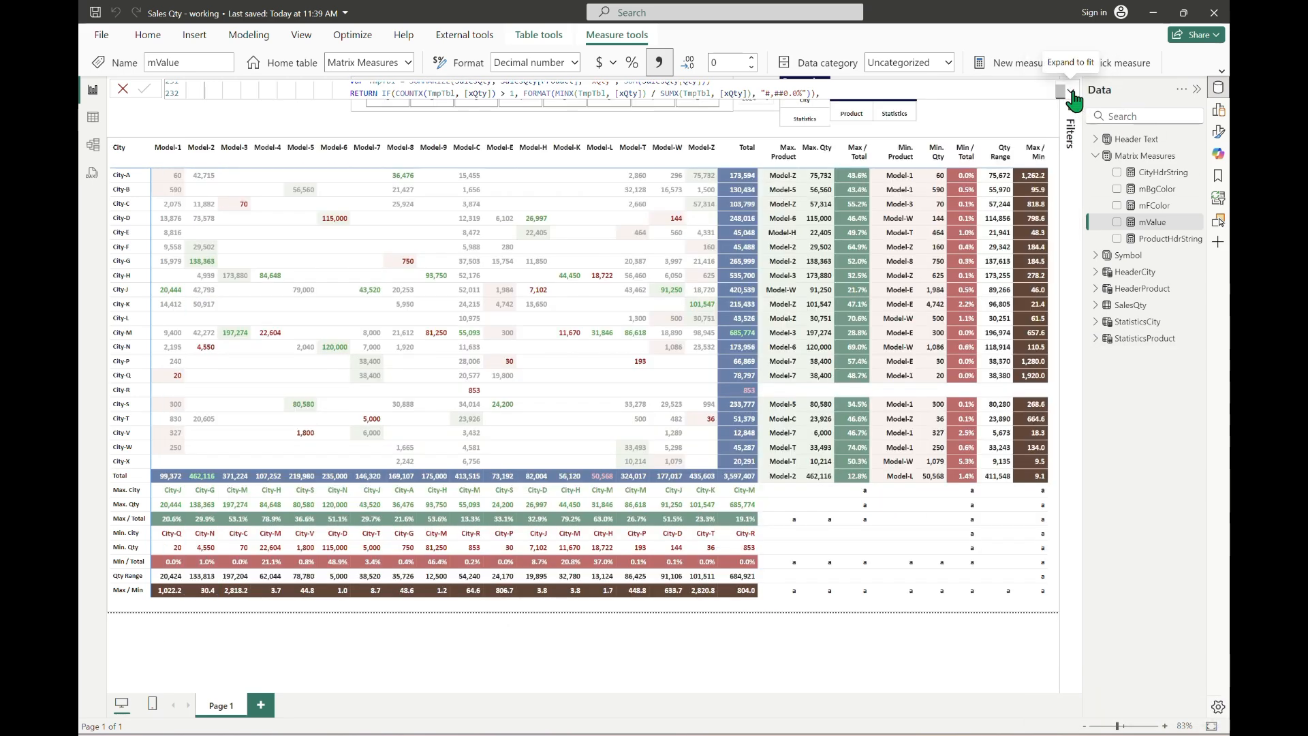
left_click(1070, 90)
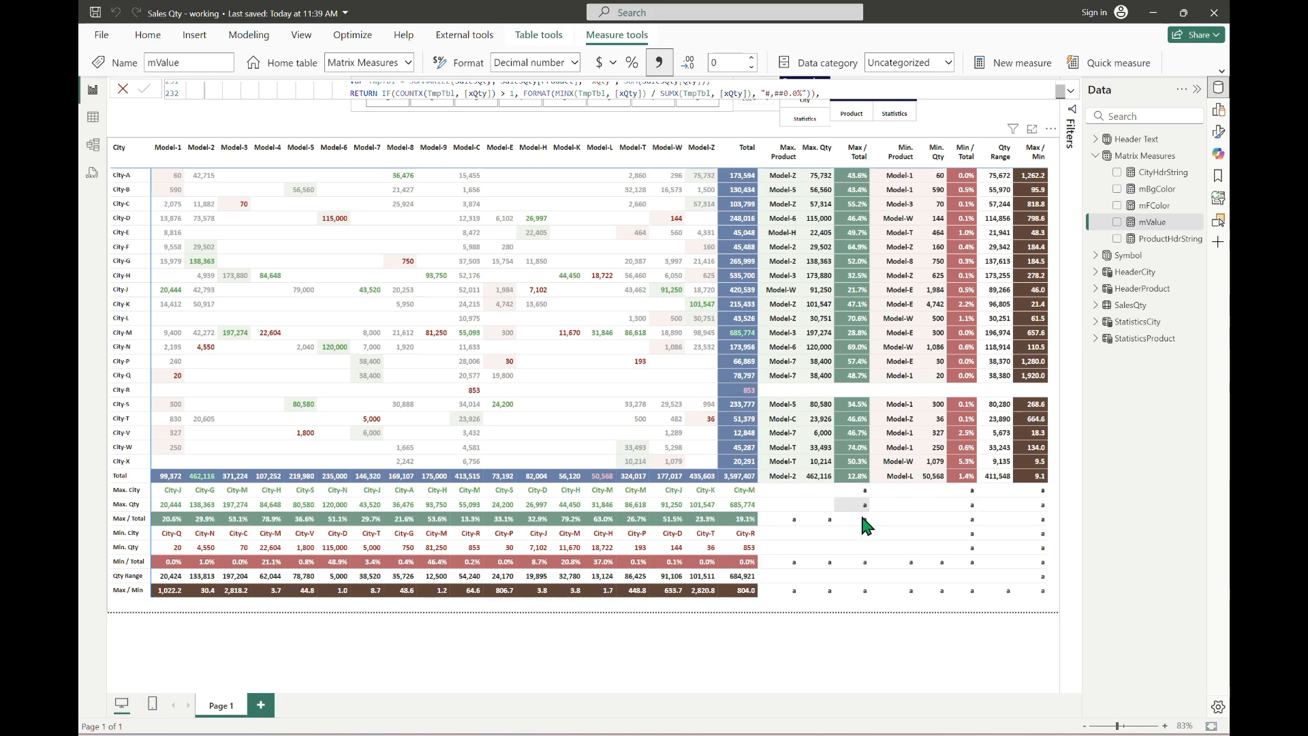
Reopen the mValue measure and review the TmpString branch of the TmpProduct = [txtMaxProduct] block against the matrix's statistics cells.
left_click(262, 100)
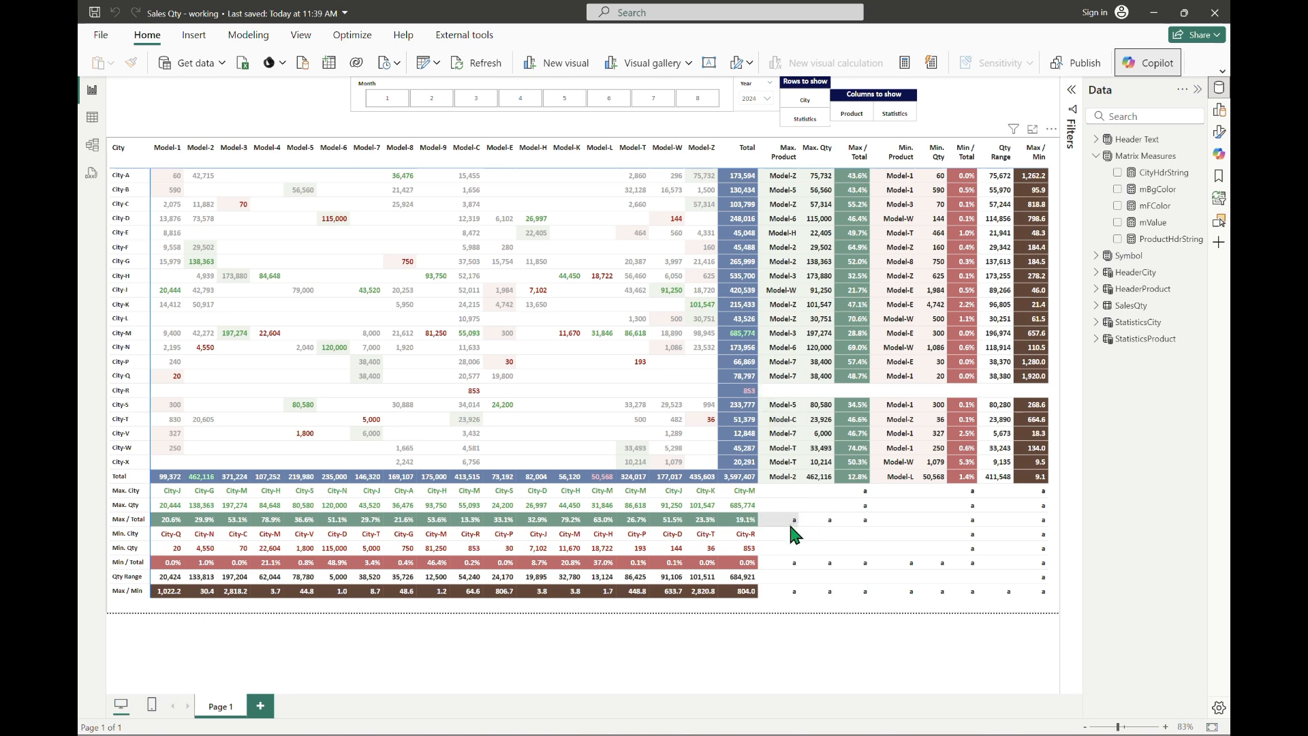
left_click(1152, 222)
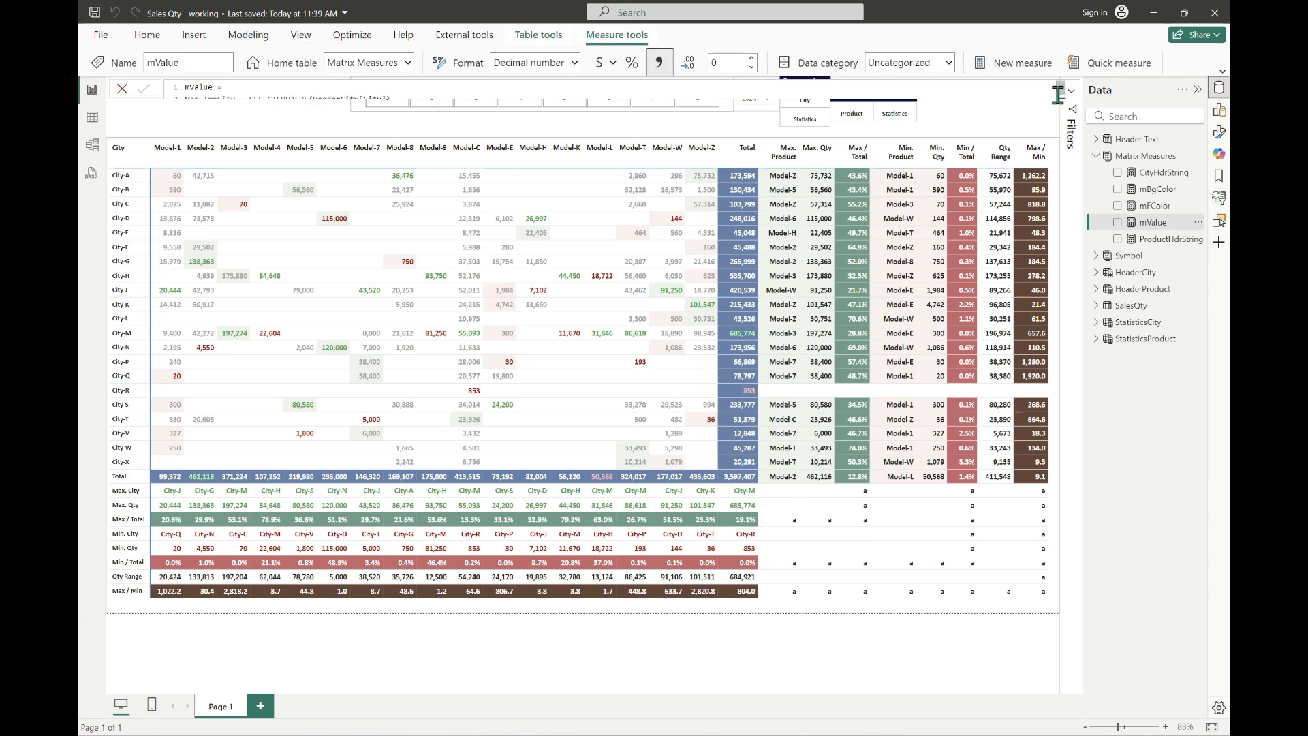
scroll(320, 429, "down", 14)
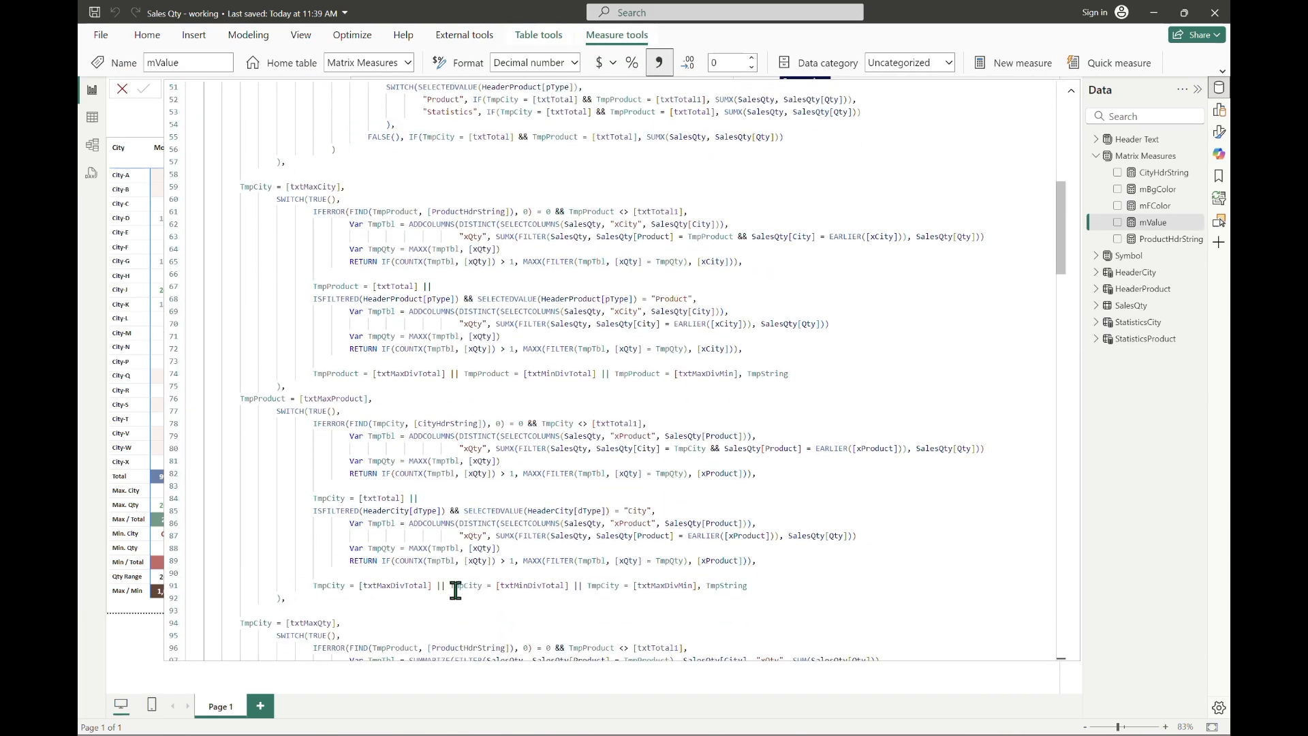
left_click_drag(312, 586, 784, 589)
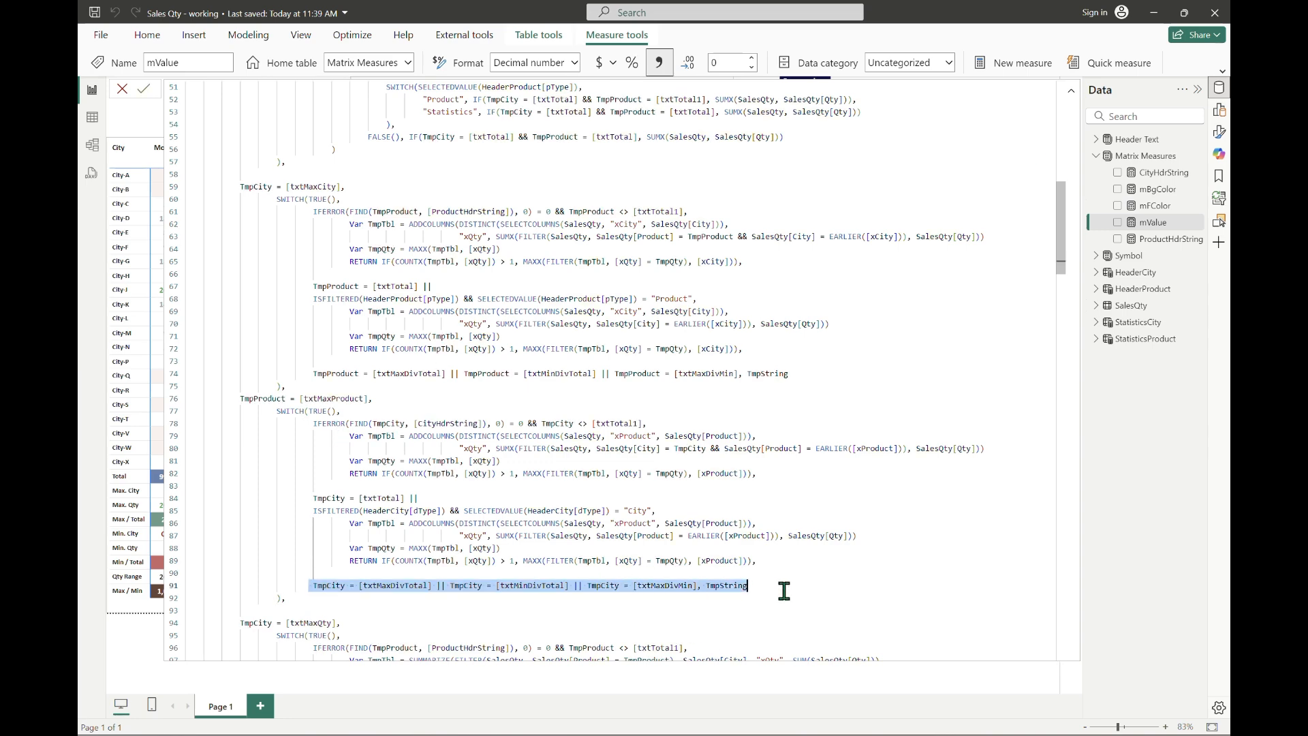
left_click(1071, 90)
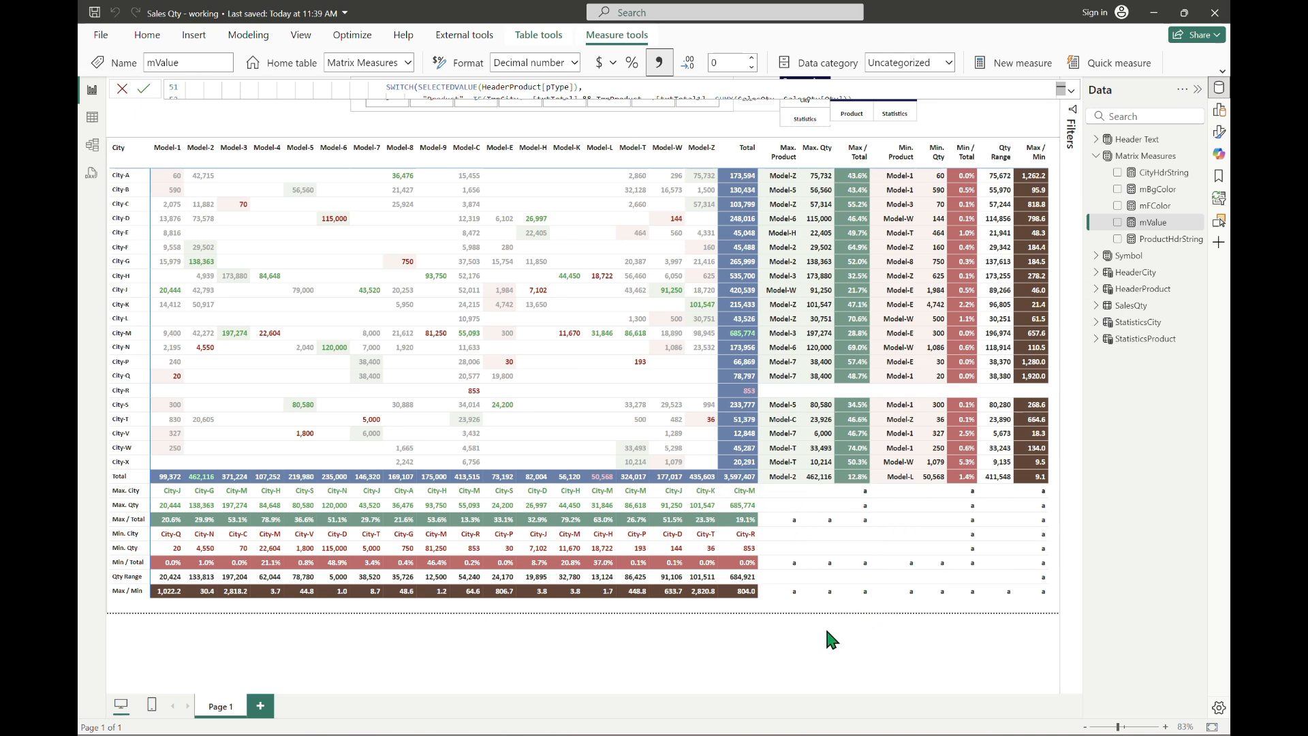
left_click(1067, 89)
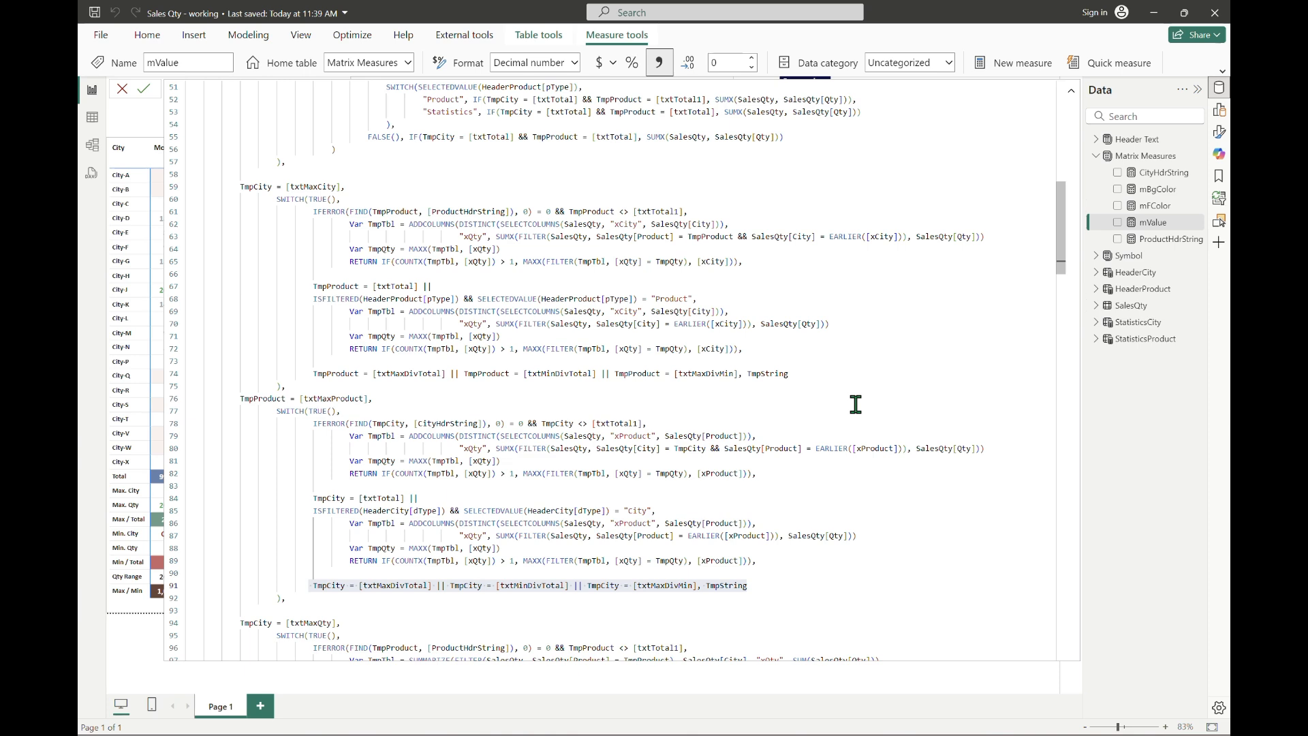
left_click(246, 91)
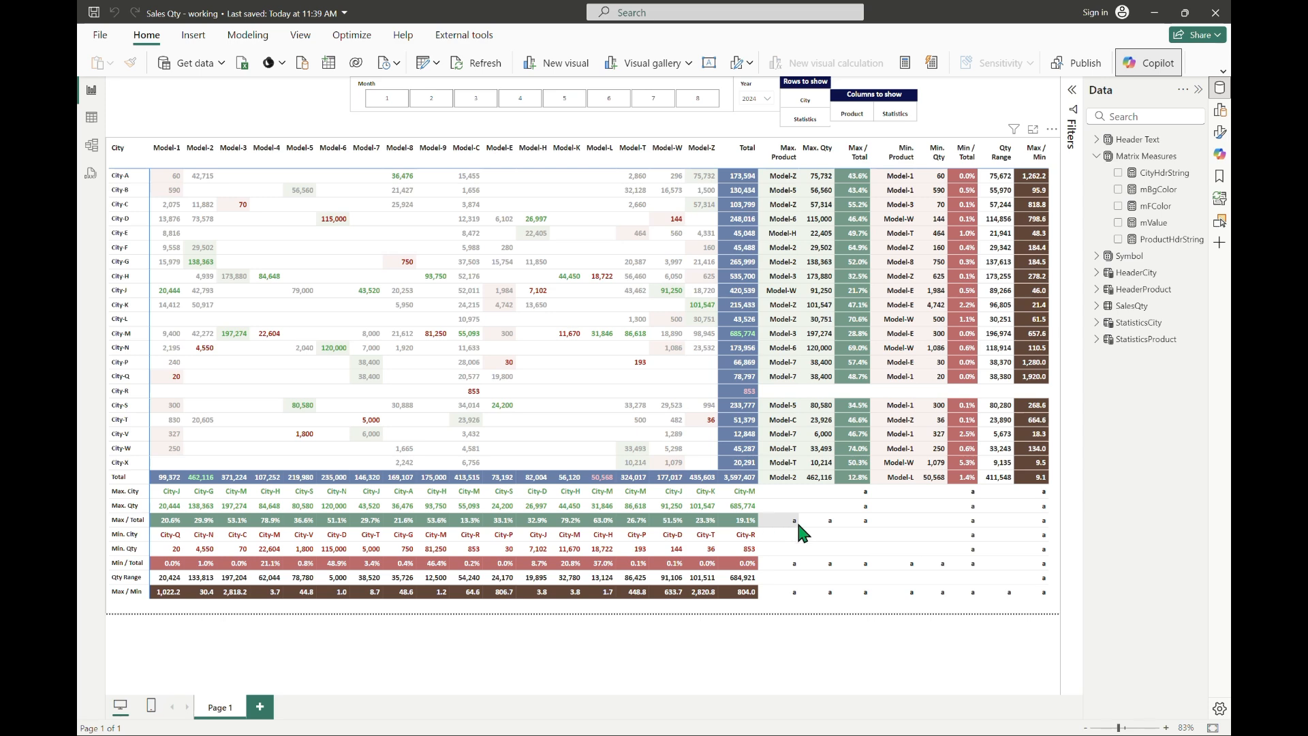
In mBgColor, extend the TmpCity = [txtMaxDivTotal] condition with || TmpProduct = [txtMaxProduct] || TmpProduct = [txtMaxQty] || TmpProduct = [txtMaxDivTotal], and commit.
left_click(1158, 190)
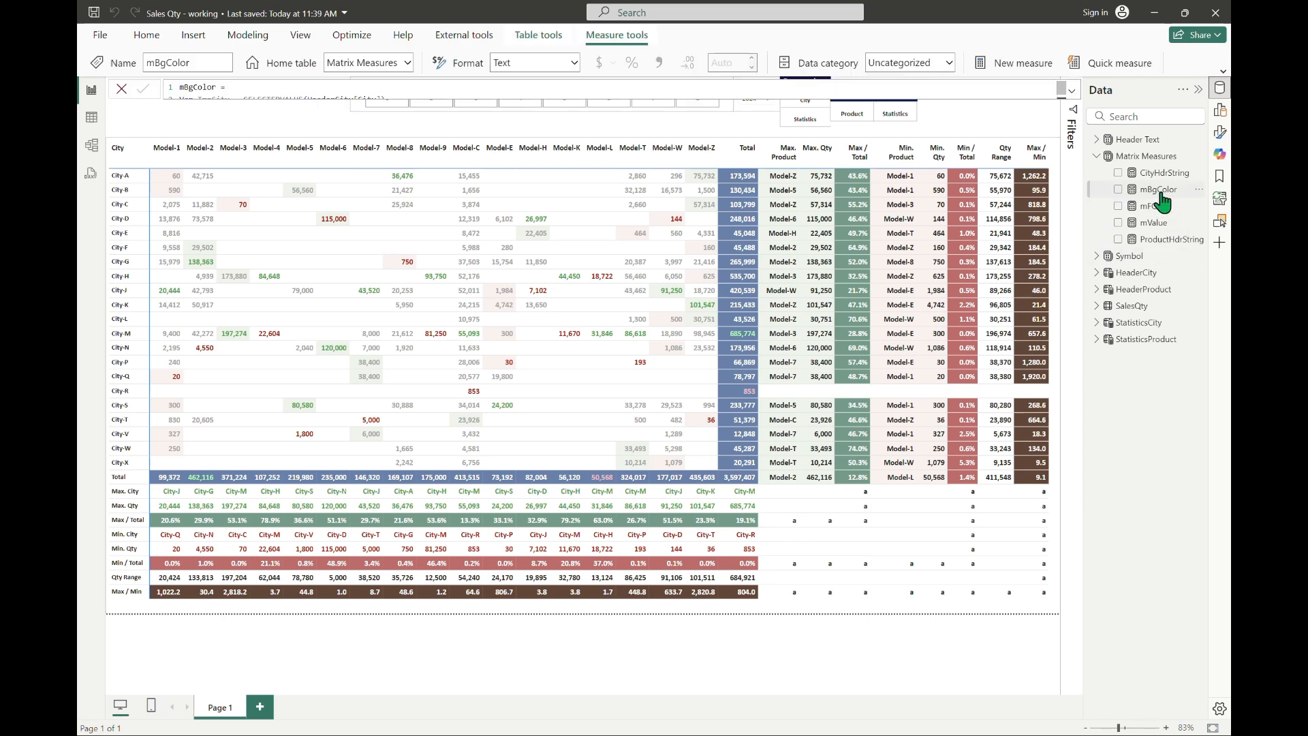
left_click(1072, 91)
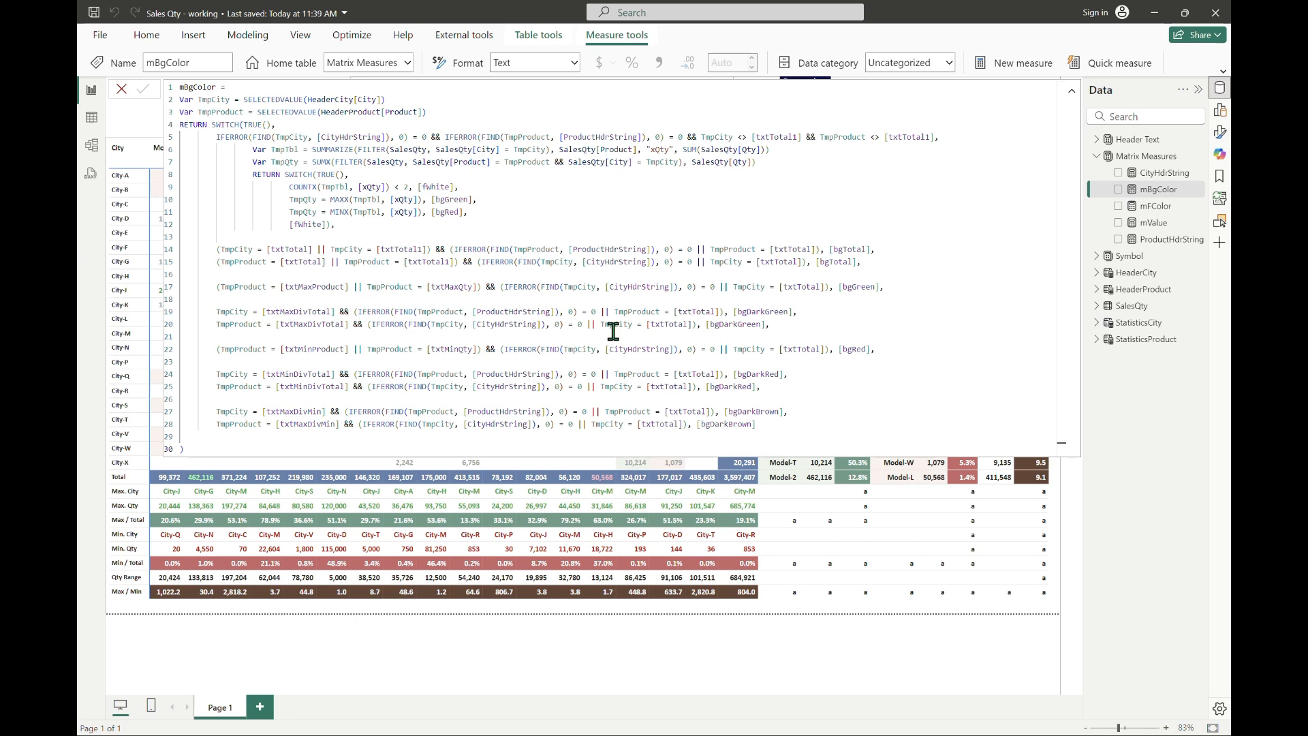
left_click(719, 313)
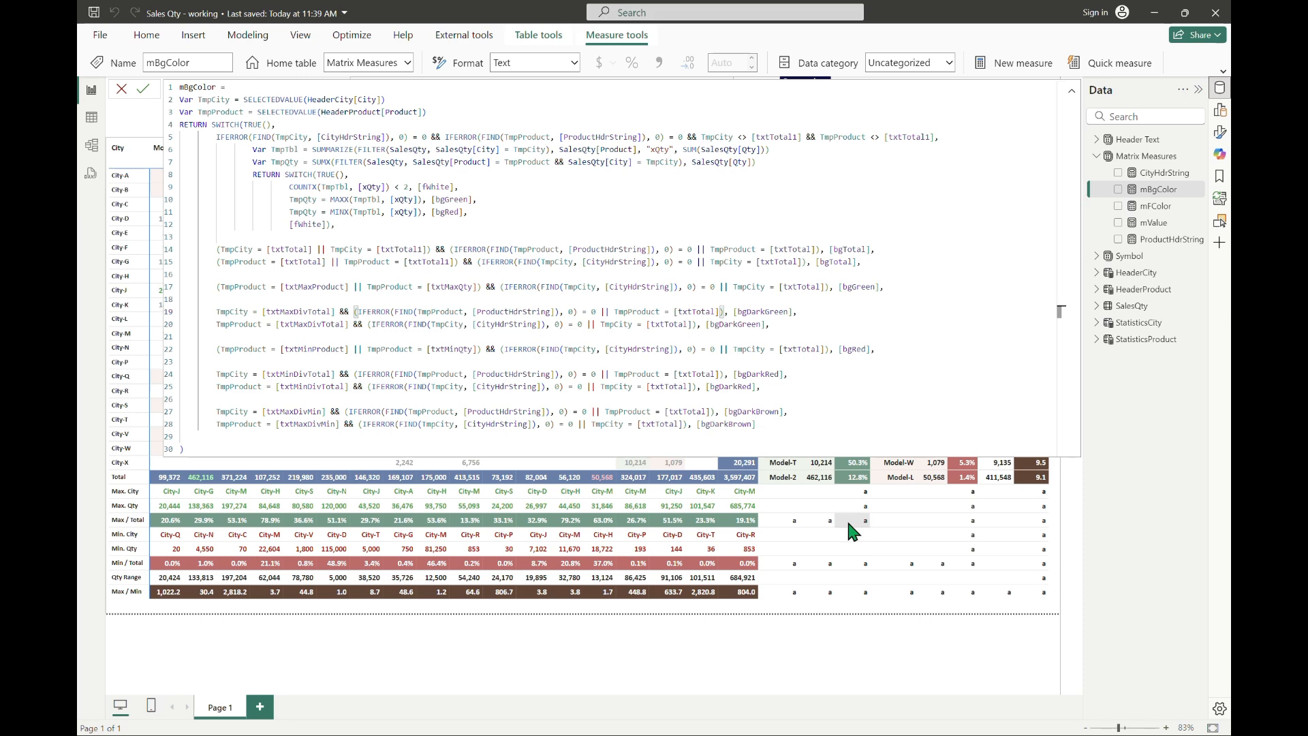
type("|| TmpProduct = [txtMaxProduct] || TmpProduct = [txtMaxQty] || TmpProduct = [txtMaxDivTotal]")
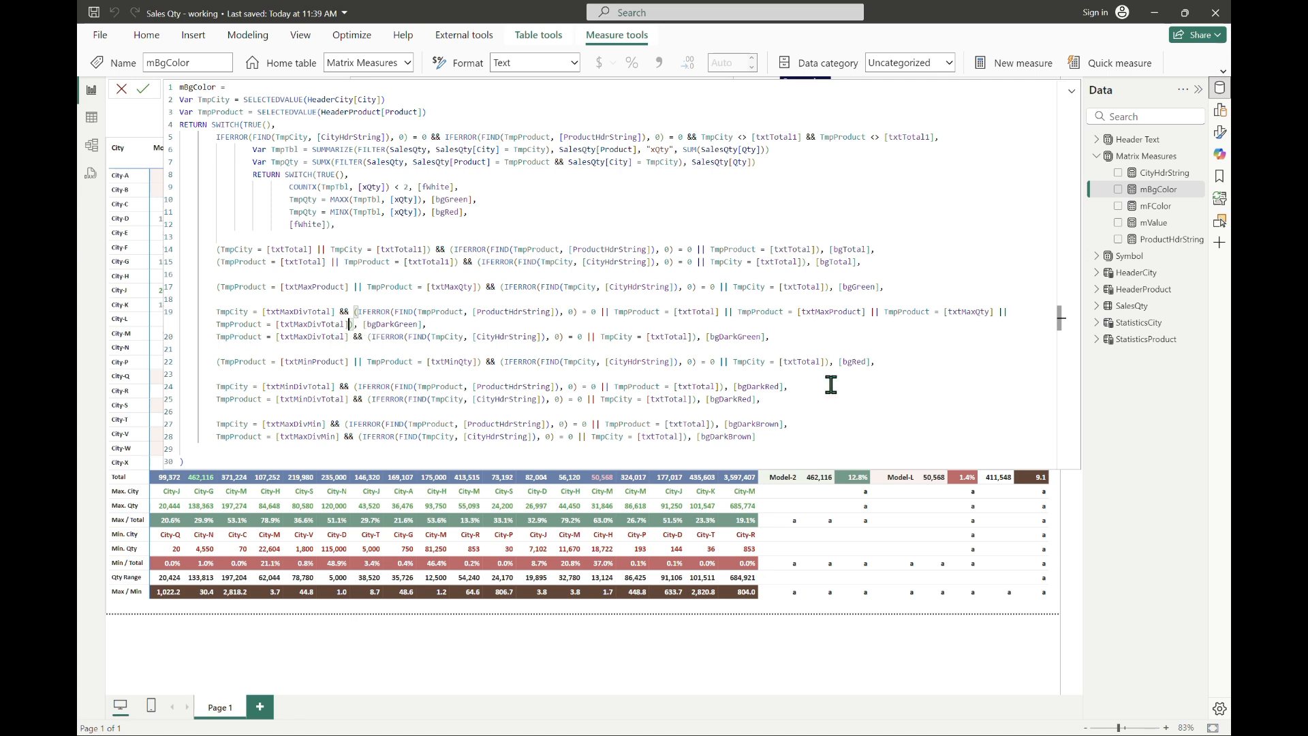
key("Return")
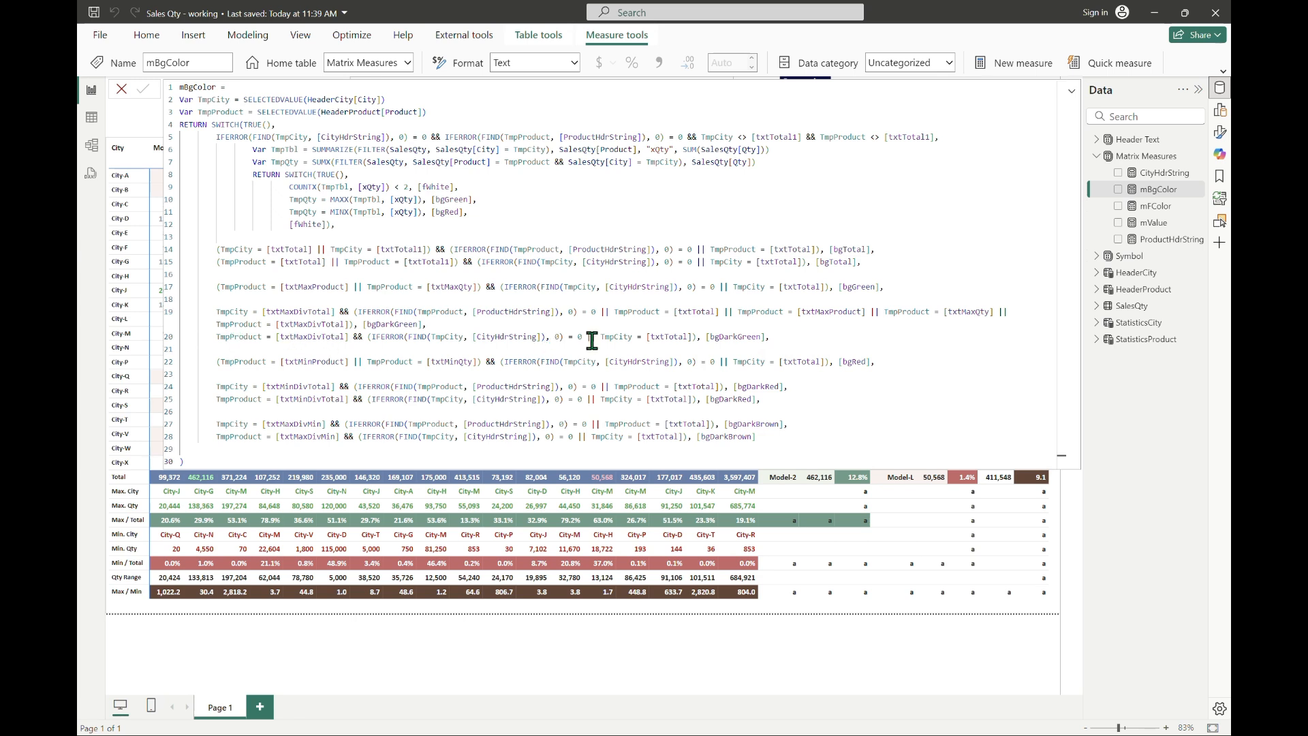
Extend mBgColor's TmpProduct = [txtMaxDivTotal] condition with || TmpCity = [txtMaxCity] || TmpCity = [txtMaxQty], and commit the measure.
left_click(696, 338)
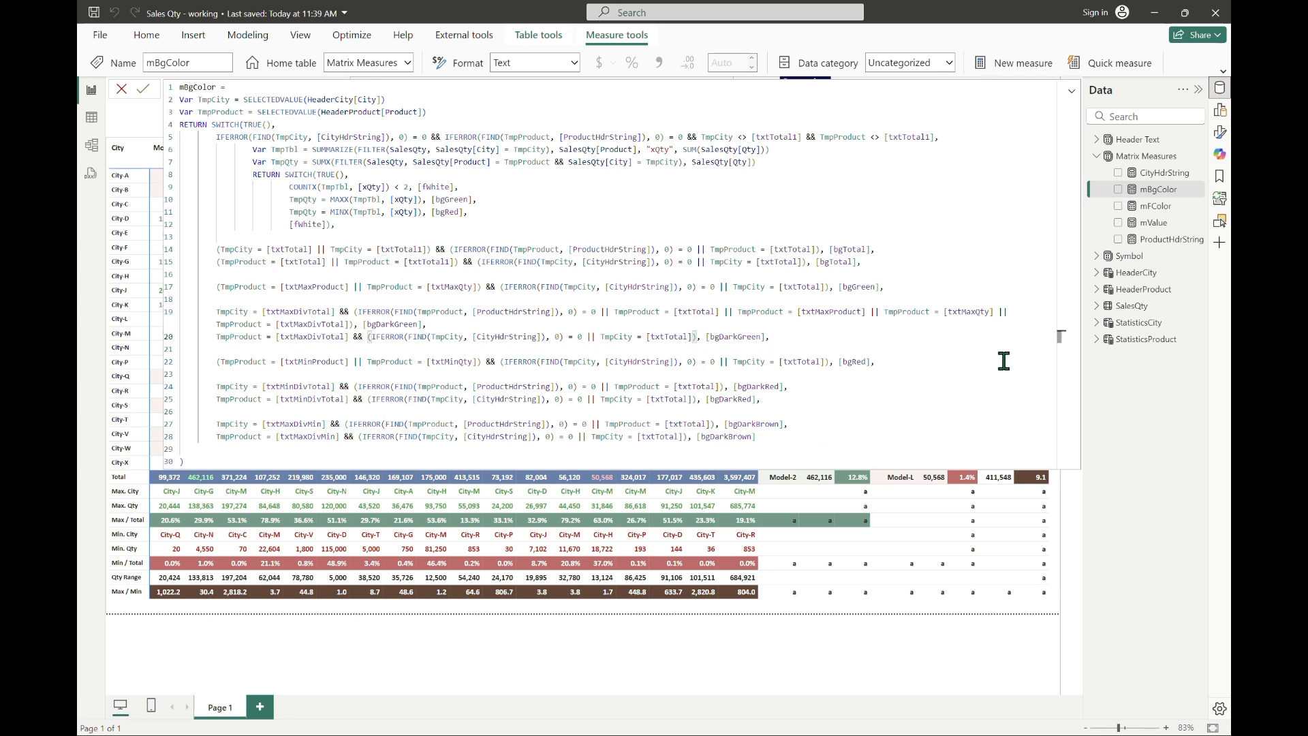
type("|| TmpCity = [txtMaxCity] || TmpCity = [txtMaxQty]")
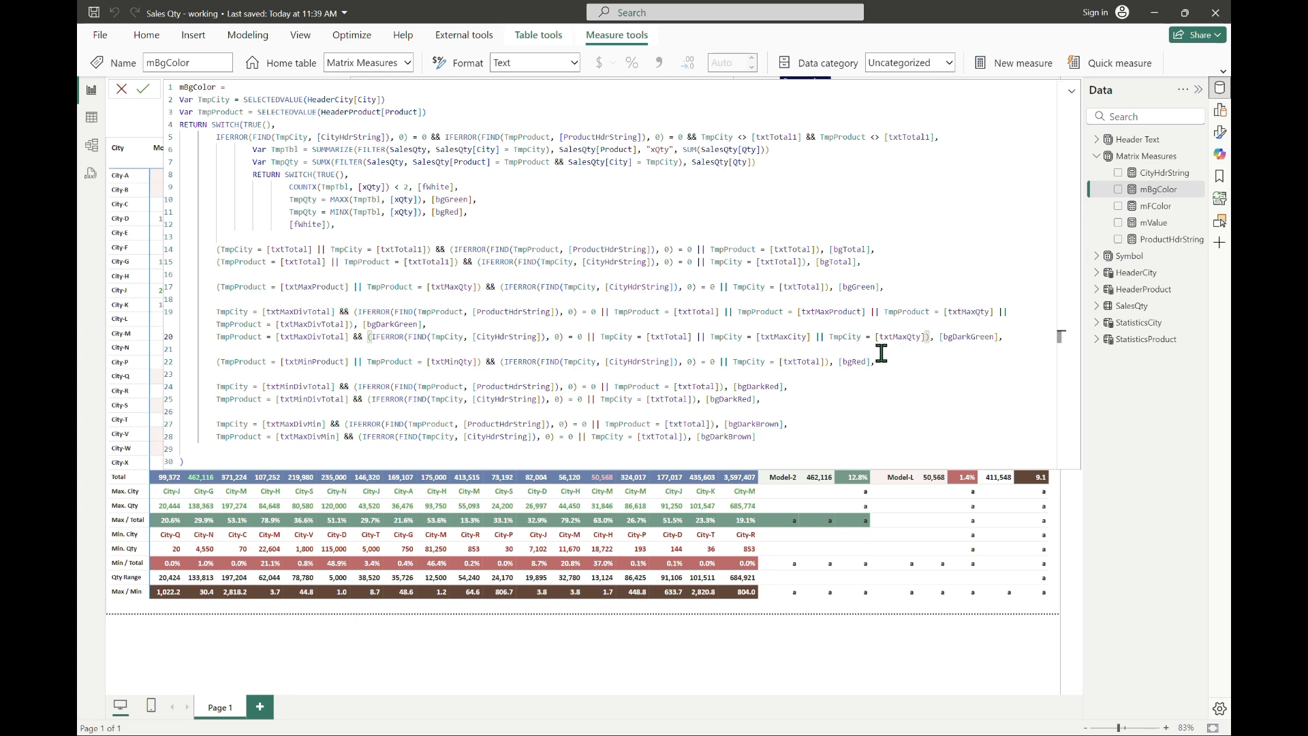
left_click(865, 512)
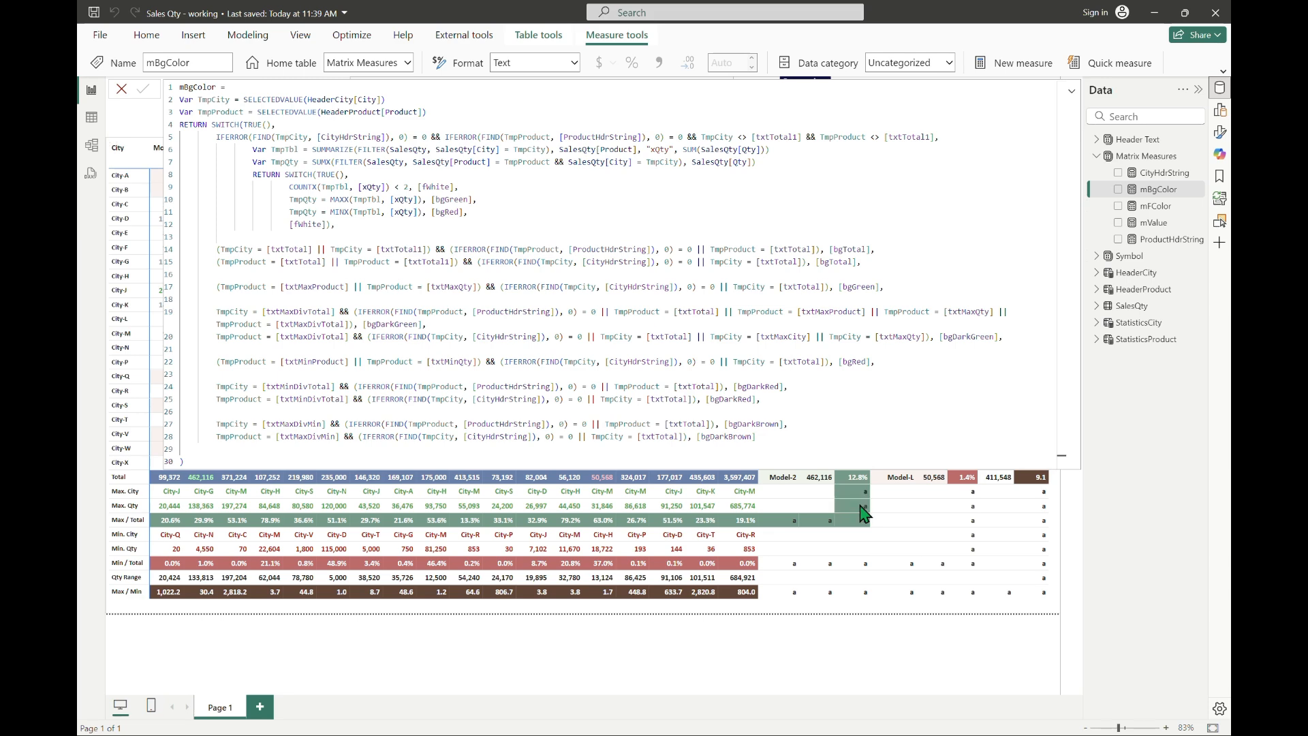
In mBgColor's TmpCity = [txtMinDivTotal] condition, replace the parenthesised IFERROR test with TmpProduct <> [txtQtyRange] && TmpProduct <> [txtMaxDivMin], and commit the measure.
left_click(826, 397)
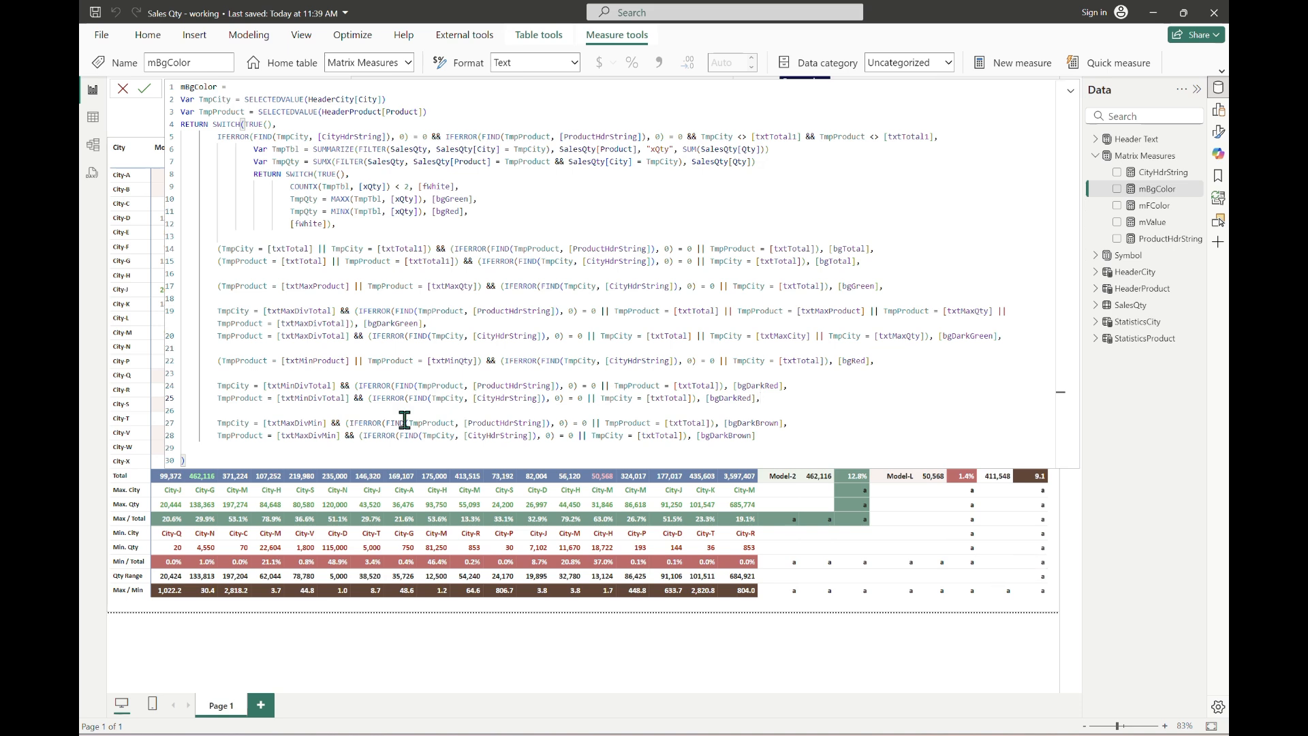
key("ctrl+Right")
key("ctrl+Right")
key("ctrl+Right")
key("ctrl+Right")
key("ctrl+Right")
key("ctrl+Right")
key("ctrl+Right")
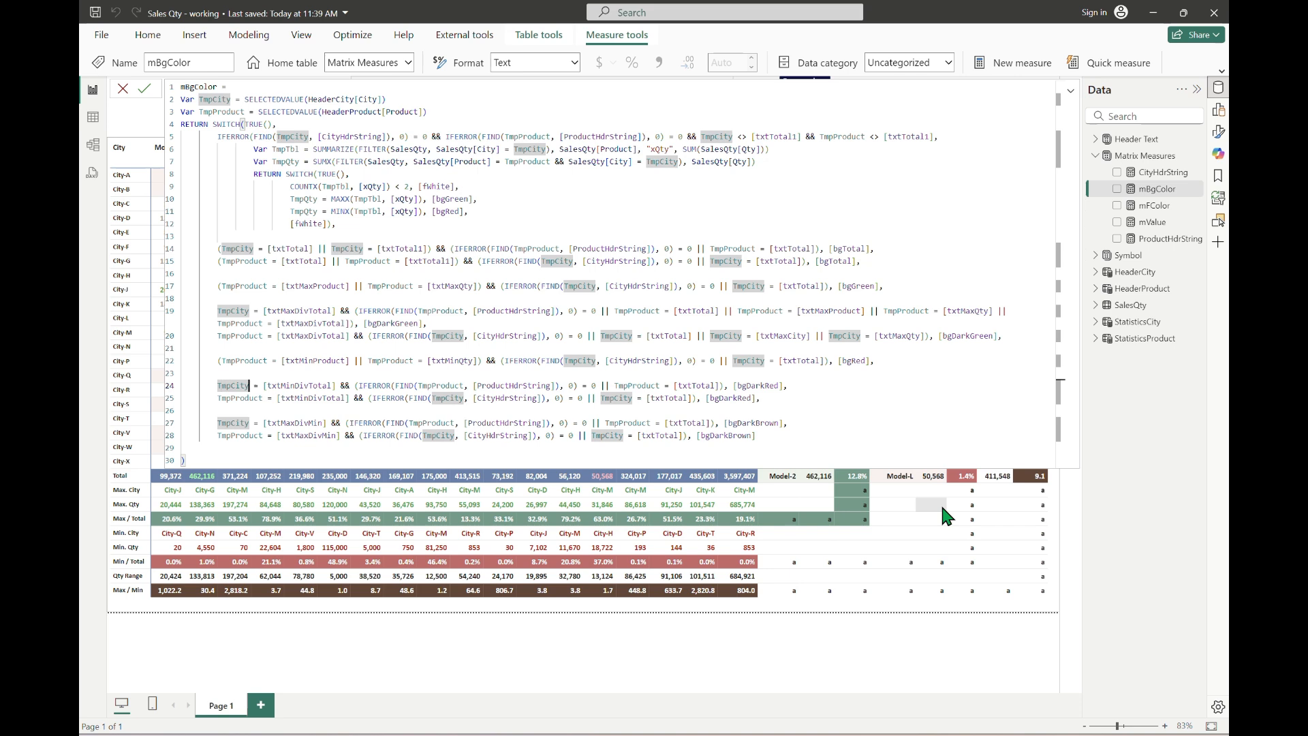
key("Left")
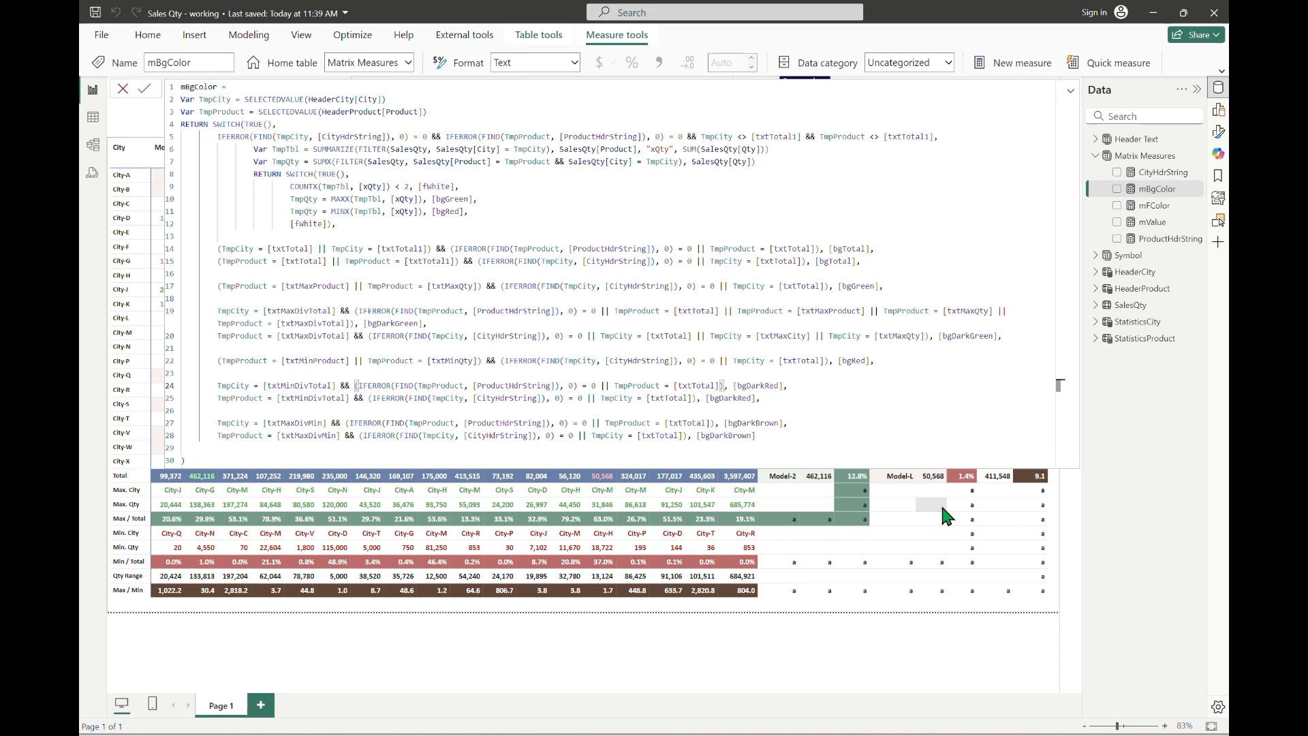
key("Left")
key("Left")
key("Left")
key("Left")
key("Left")
key("Left")
key("Left")
key("Left")
key("Left")
key("Left")
key("Left")
key("Left")
key("Left")
key("Left")
key("Left")
key("Right")
key("Right")
key("Right")
key("Right")
key("Right")
key("Right")
key("Right")
key("Right")
key("Right")
key("Right")
key("Right")
key("Right")
key("Right")
key("Right")
key("Right")
key("Right")
key("Right")
key("Right")
key("End")
key("Left")
key("Left")
key("Left")
key("Left")
key("Left")
key("Left")
key("Left")
key("Left")
key("Left")
key("Left")
key("Left")
key("Left")
key("Left")
key("Left")
key("Left")
key("Left")
key("Left")
key("Left")
key("Left")
key("Left")
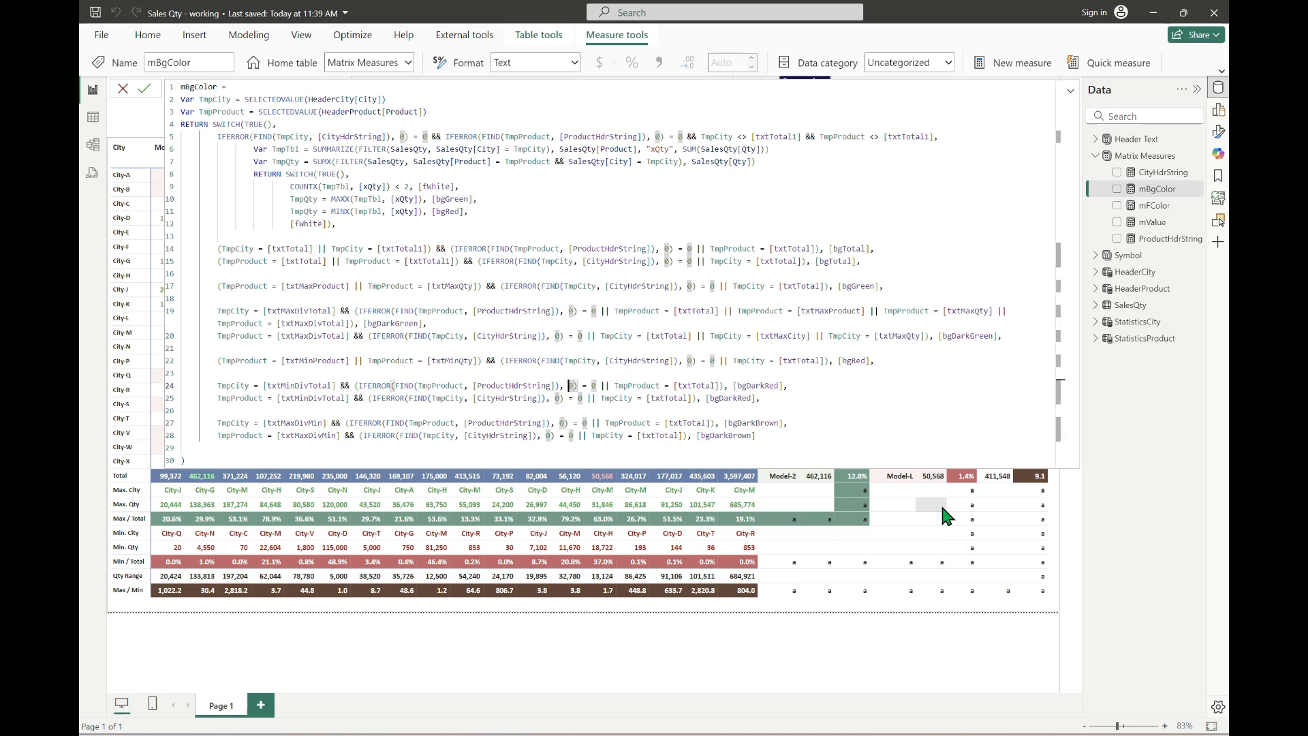
key("Left")
key("Left")
key("Left")
key("Left")
key("Left")
key("Left")
key("Left")
key("Left")
key("Left")
key("Left")
key("Left")
key("Left")
key("Left")
key("Left")
key("Left")
key("Left")
key("Left")
key("Left")
key("Left")
key("Left")
key("shift+Right")
key("shift+Right")
key("shift+Right")
key("shift+Right")
key("shift+Right")
key("shift+Right")
key("shift+Right")
key("shift+Right")
key("shift+Right")
key("shift+Right")
key("shift+Right")
key("shift+Right")
key("shift+Right")
key("shift+Right")
key("shift+Right")
key("shift+Right")
key("shift+Right")
key("shift+Right")
key("shift+Right")
key("shift+Right")
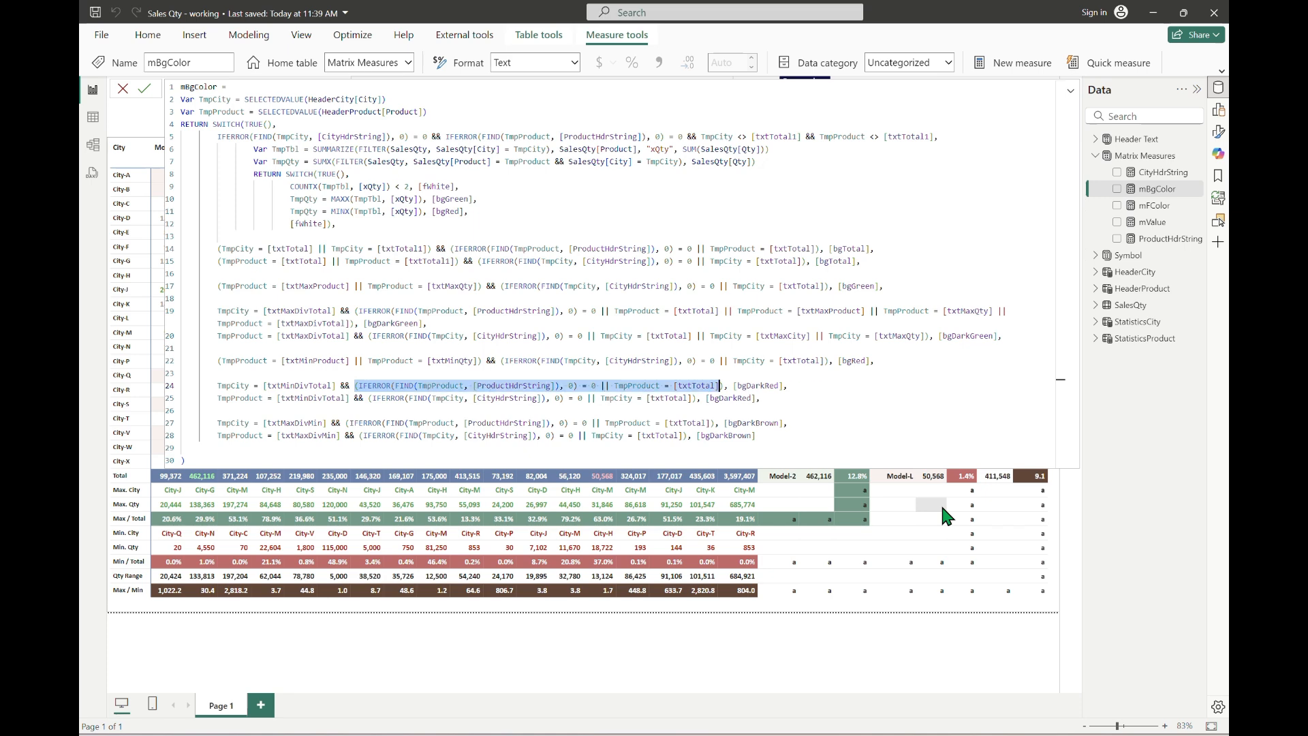
type("TmpProduct <>")
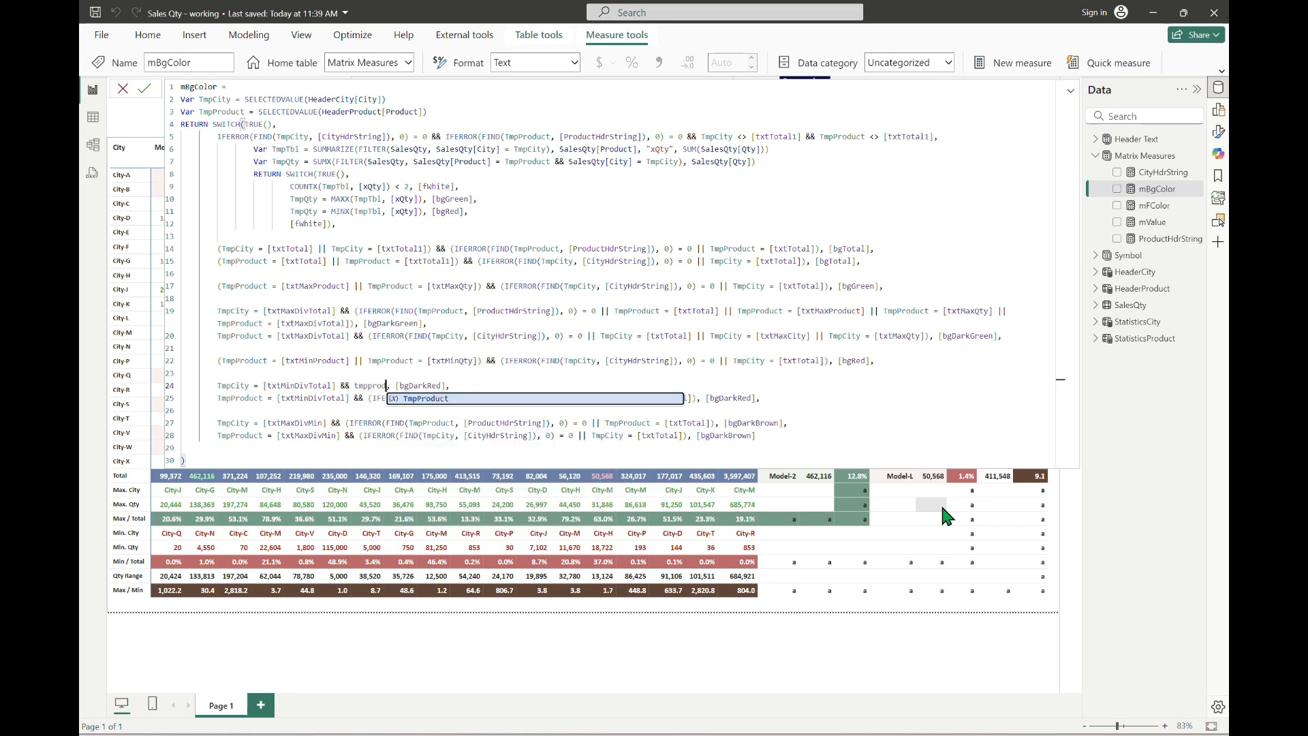
type(" [txt")
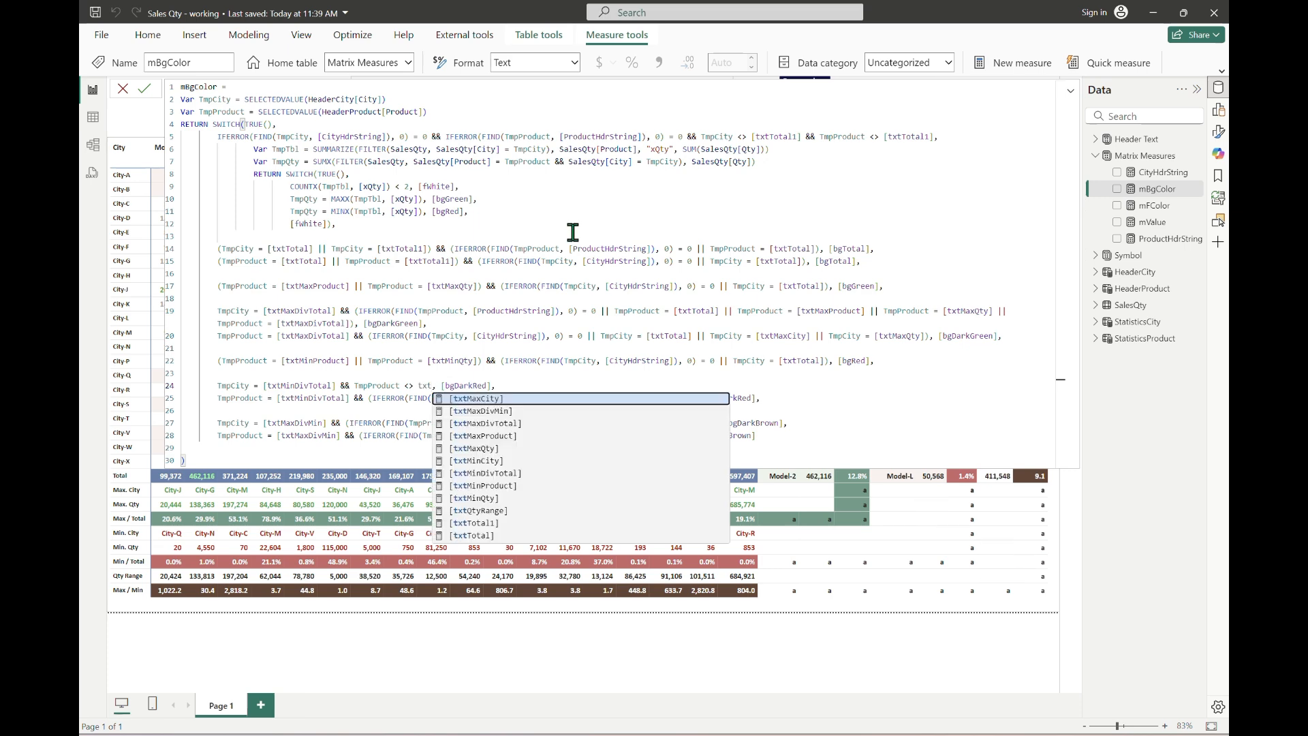
type("QtyRange")
key("Tab")
type("&& TmpProduct")
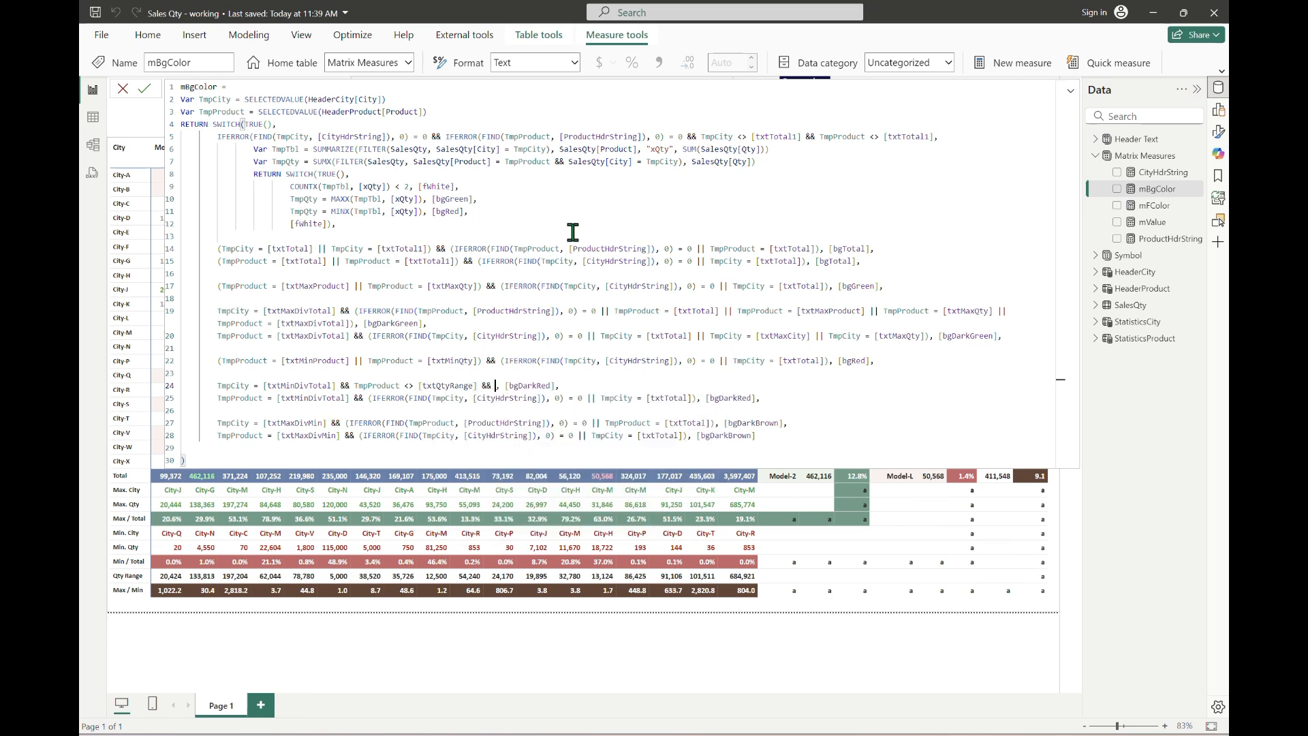
type(" <> [txt")
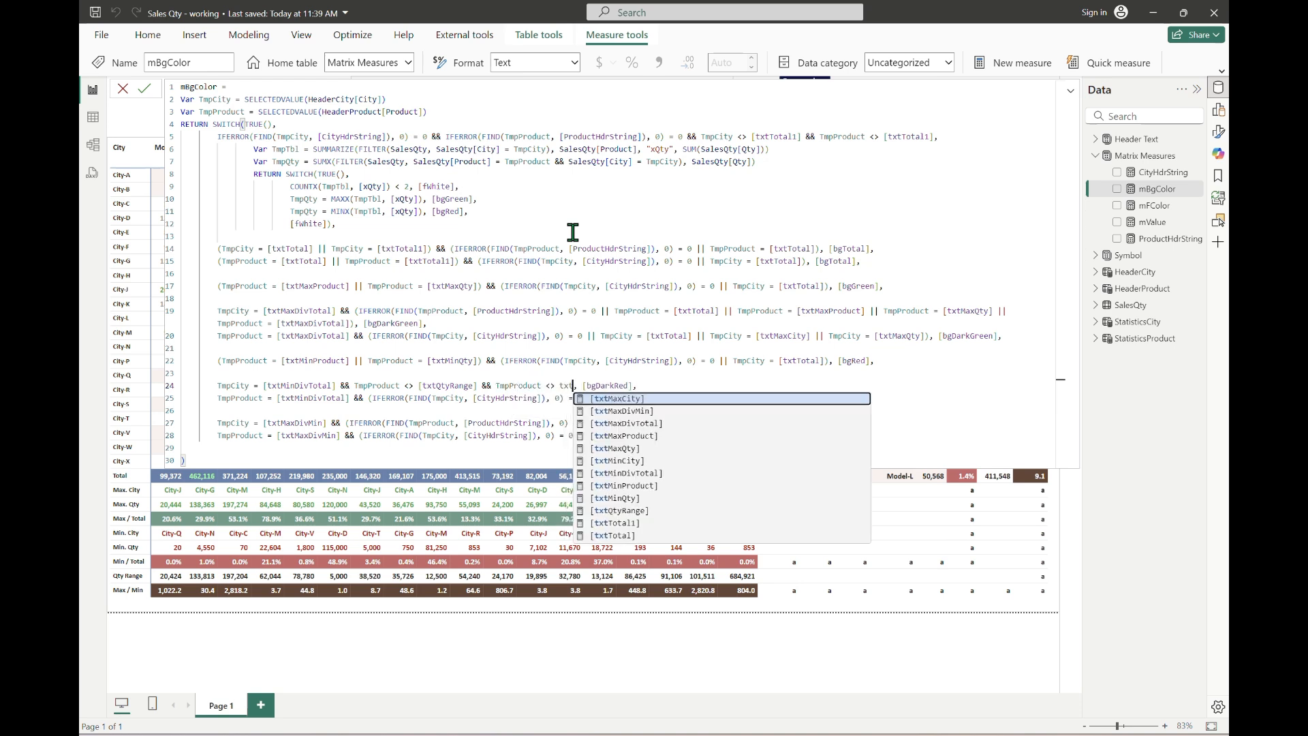
type("MaxDivM")
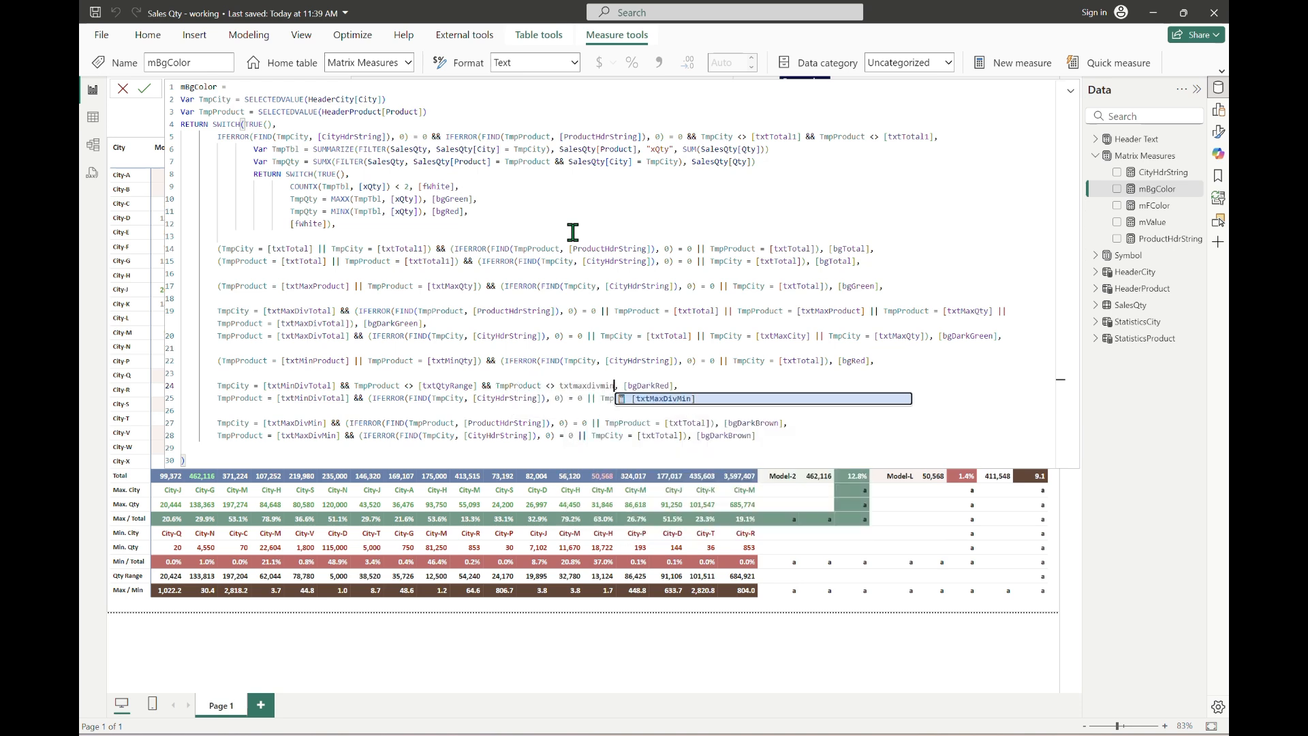
key("Tab")
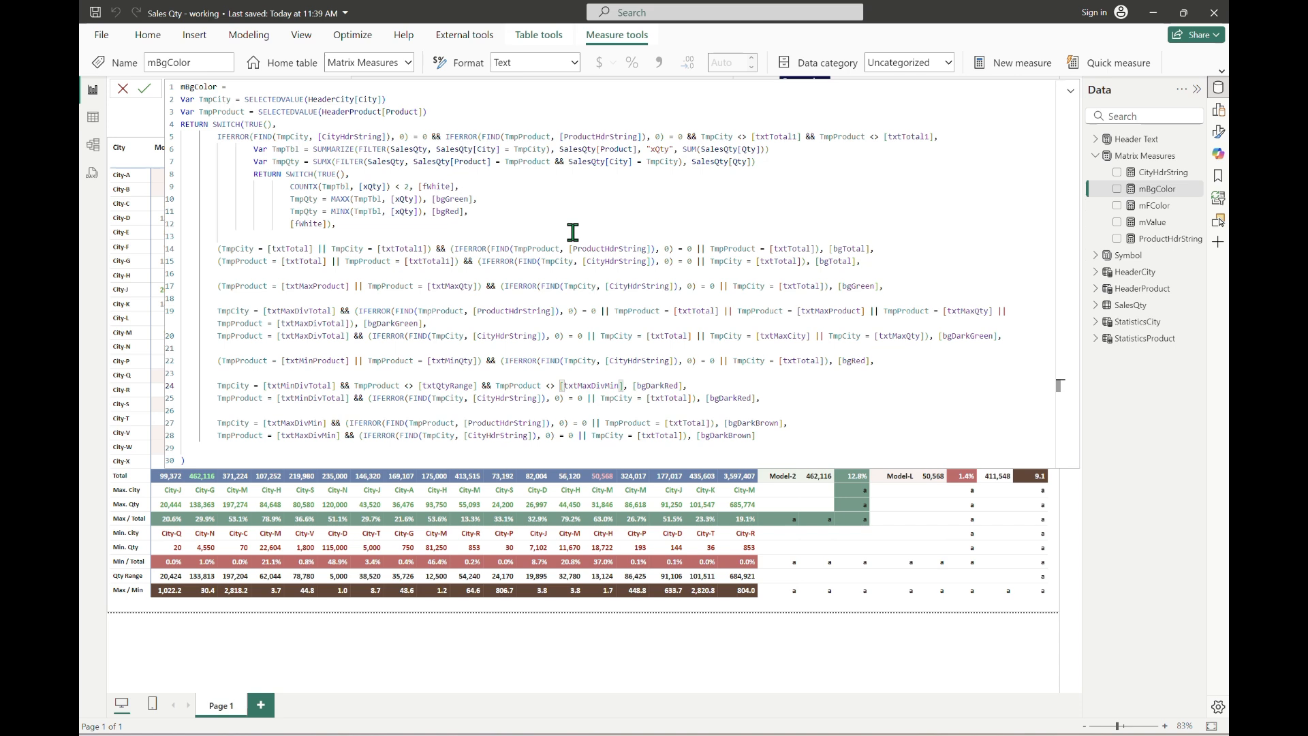
key("Return")
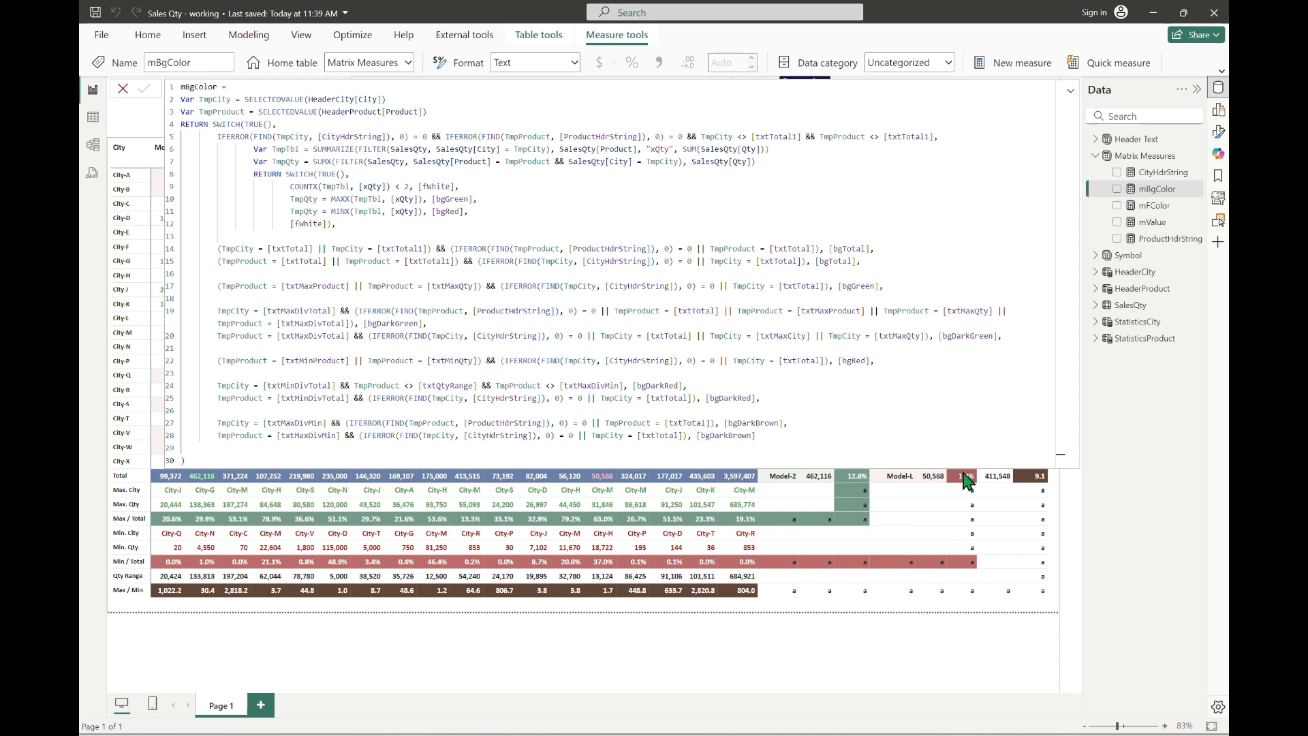
Replace the parenthesised IFERROR test in mBgColor's TmpProduct = [txtMinDivTotal] condition with TmpCity <> [txtQtyRange] && TmpCity <> [txtMaxDivMin], and commit.
left_click(299, 398)
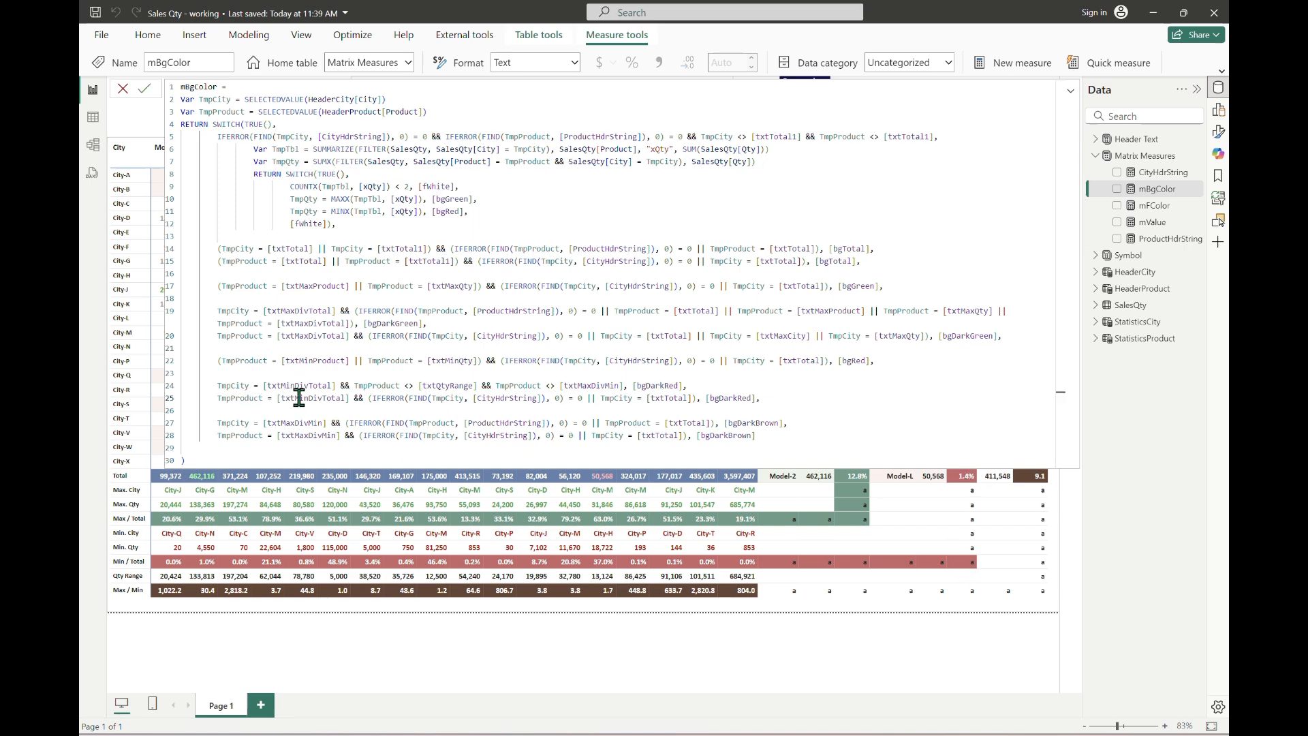
left_click_drag(368, 398, 696, 398)
type("TmpCity <> [tx")
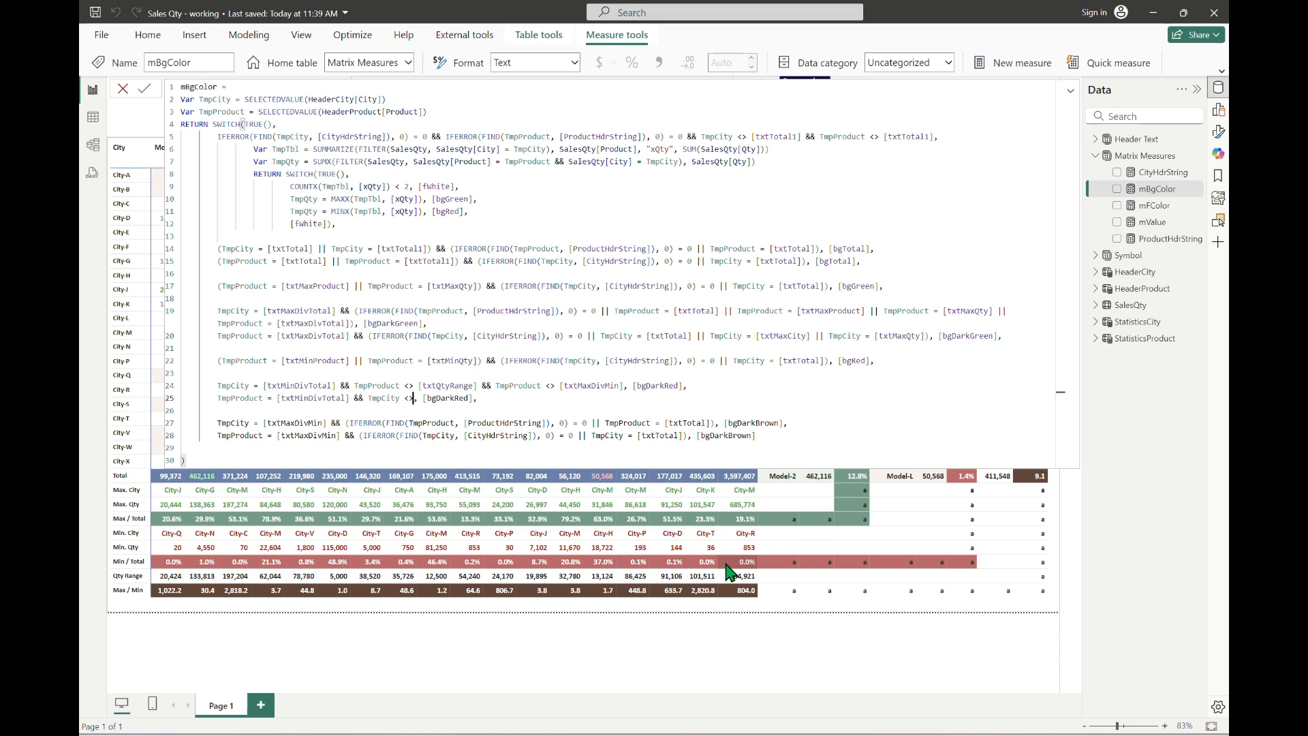
type("tQ")
key("Tab")
type("&& ")
type("TmpCity <> ")
type("txtmaxdivm")
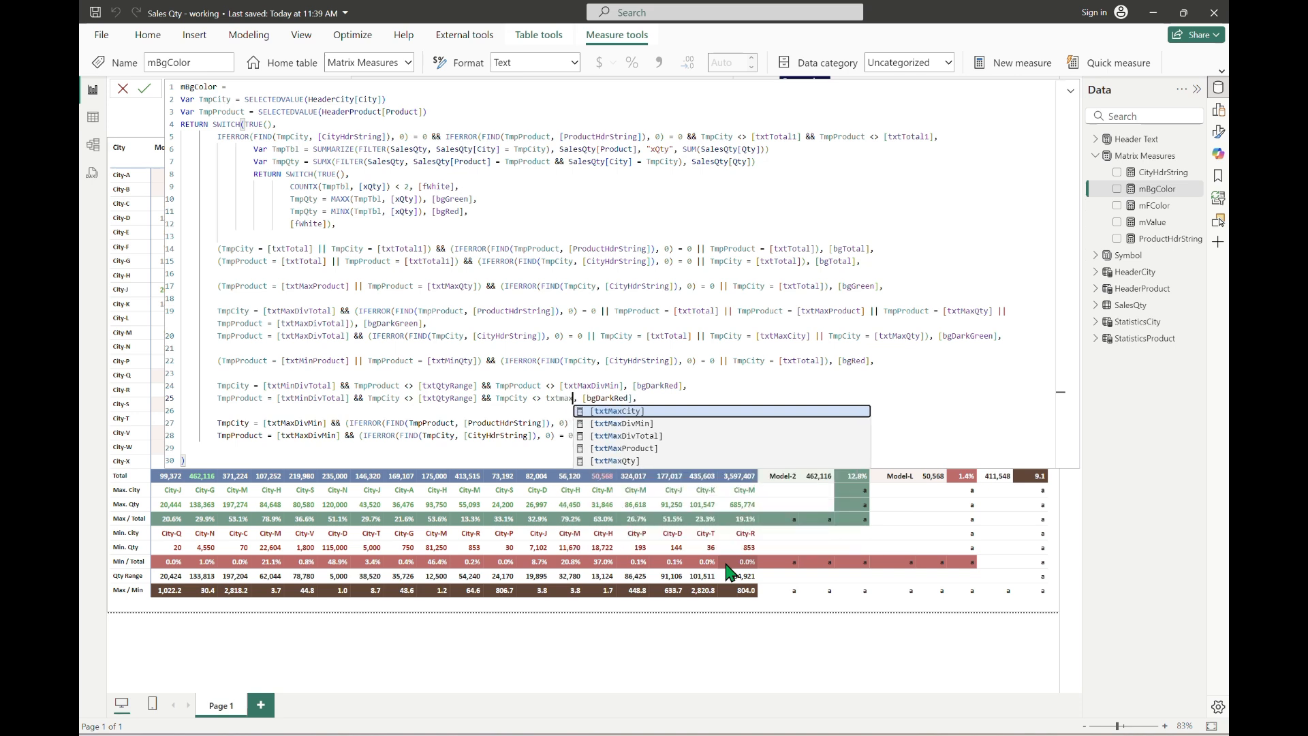
key("Tab")
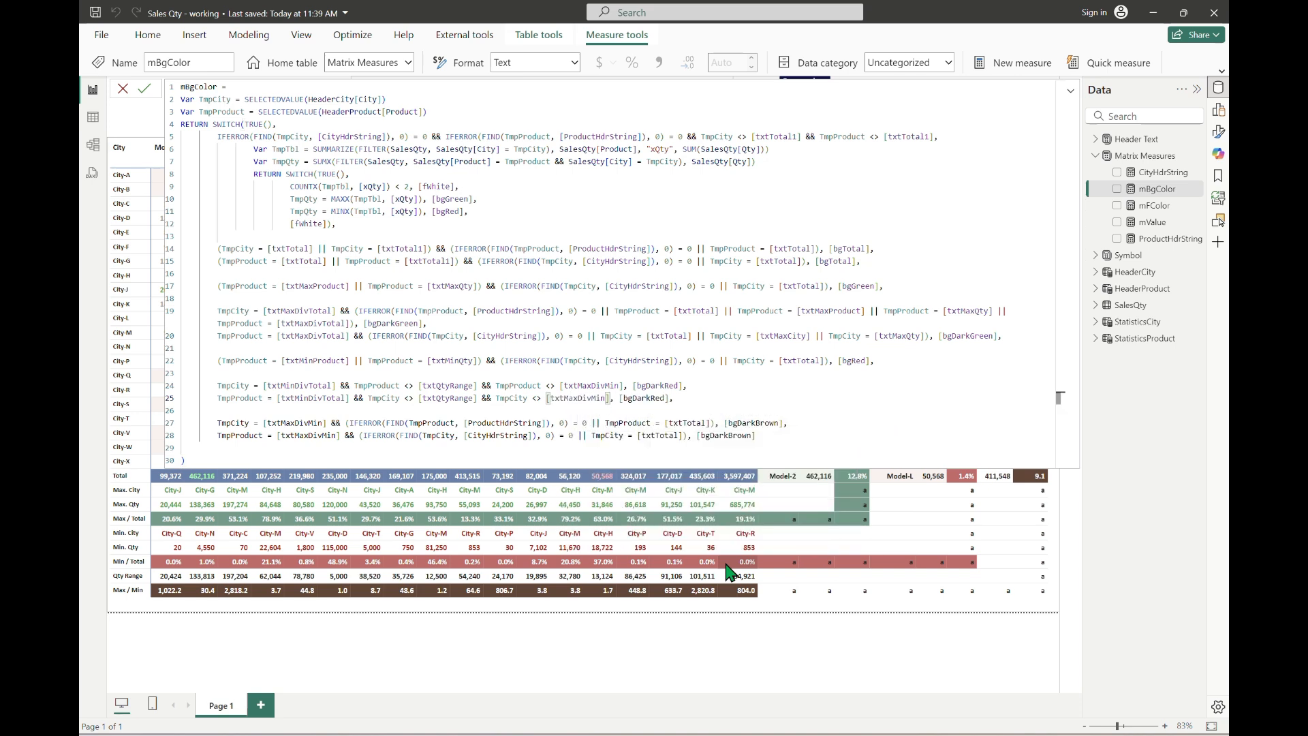
key("Return")
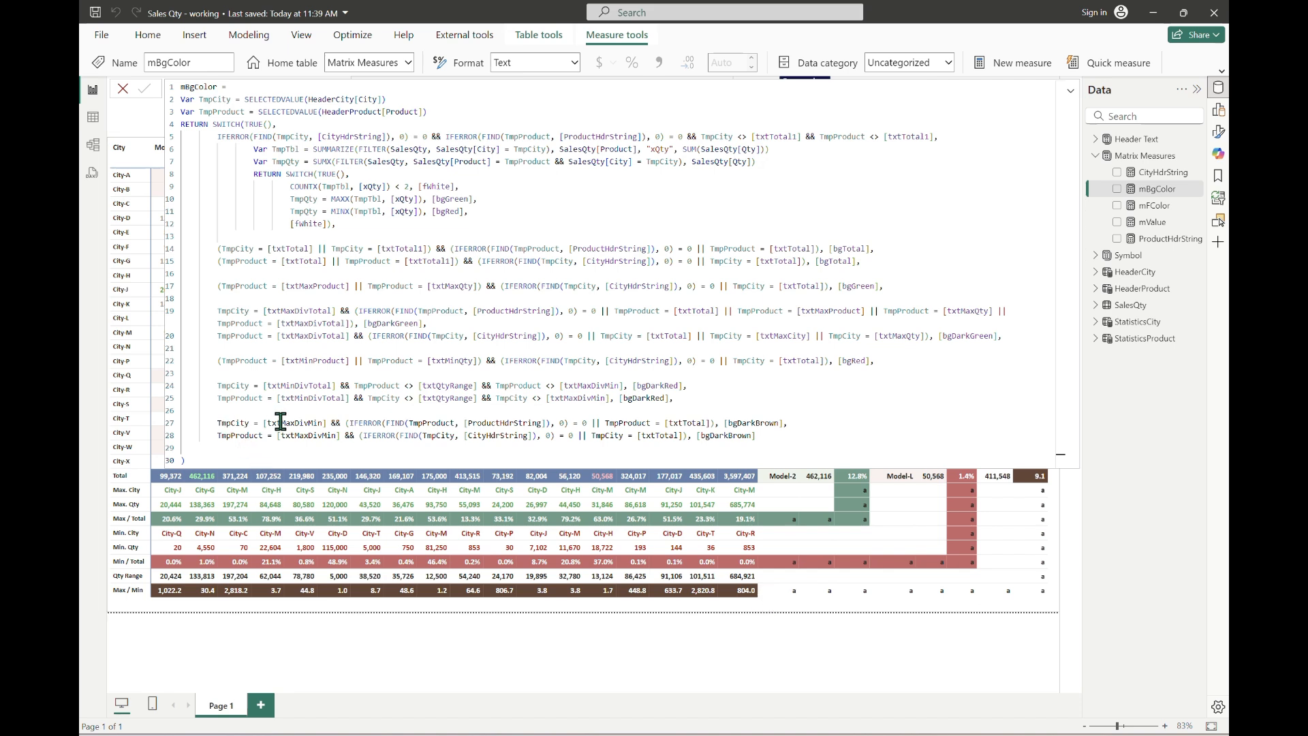
Delete the && (IFERROR(...) || TmpProduct = [txtTotal]) part from mBgColor's TmpCity = [txtMaxDivMin] condition, leaving only the city test before [bgDarkBrown].
left_click(327, 424)
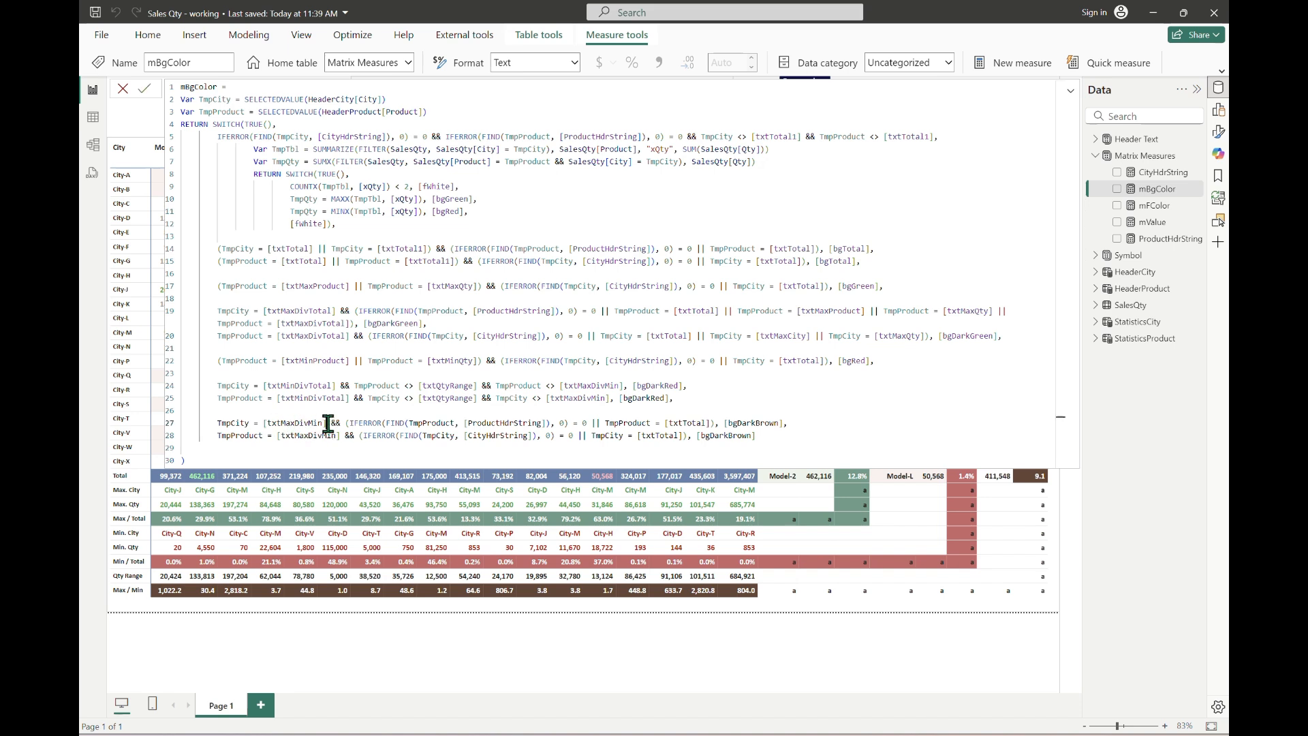
key("shift+Right")
key("shift+Right")
key("shift+Right")
key("shift+Right")
key("shift+Right")
key("shift+Right")
key("shift+Right")
key("shift+Right")
key("shift+Right")
key("shift+Right")
key("shift+Right")
key("shift+Right")
key("shift+Right")
key("shift+Right")
key("shift+Right")
key("shift+Right")
key("shift+Right")
key("shift+Right")
key("shift+Right")
key("shift+Right")
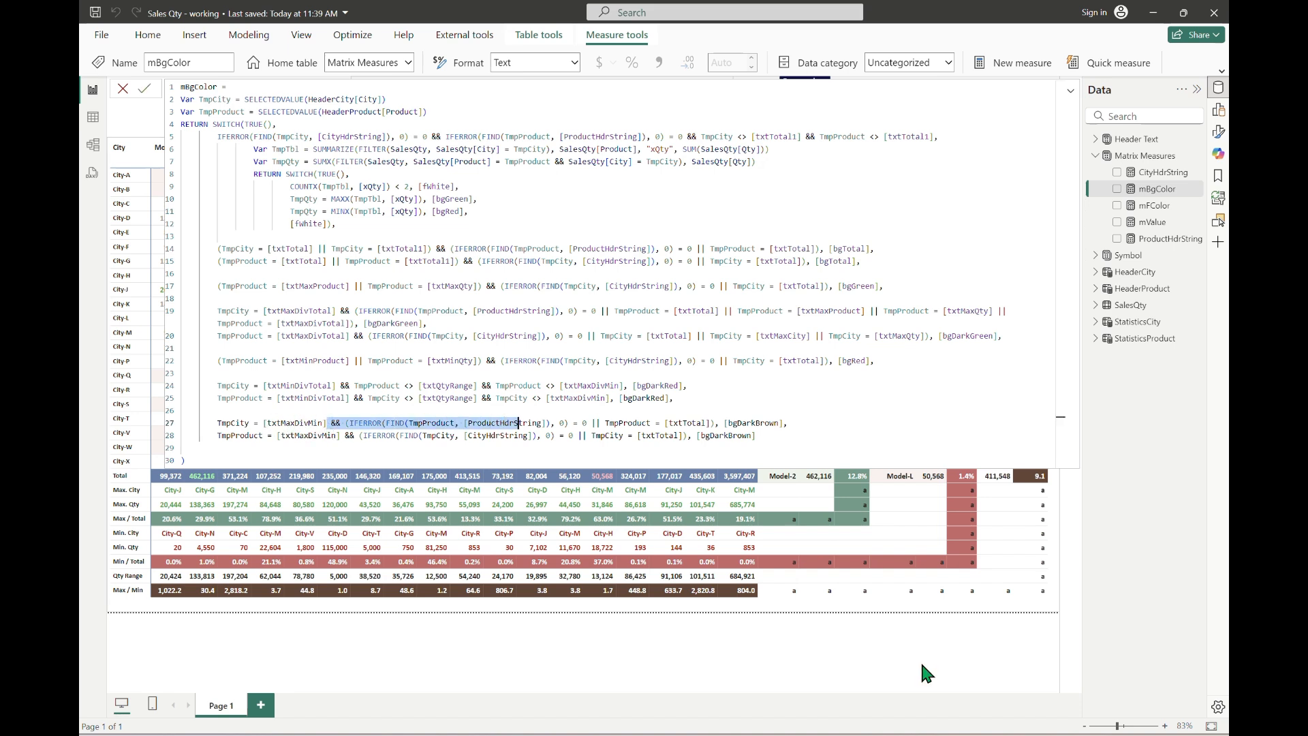
key("shift+Right")
key("shift+Right")
key("shift+Right")
key("shift+Right")
key("shift+Right")
key("shift+Right")
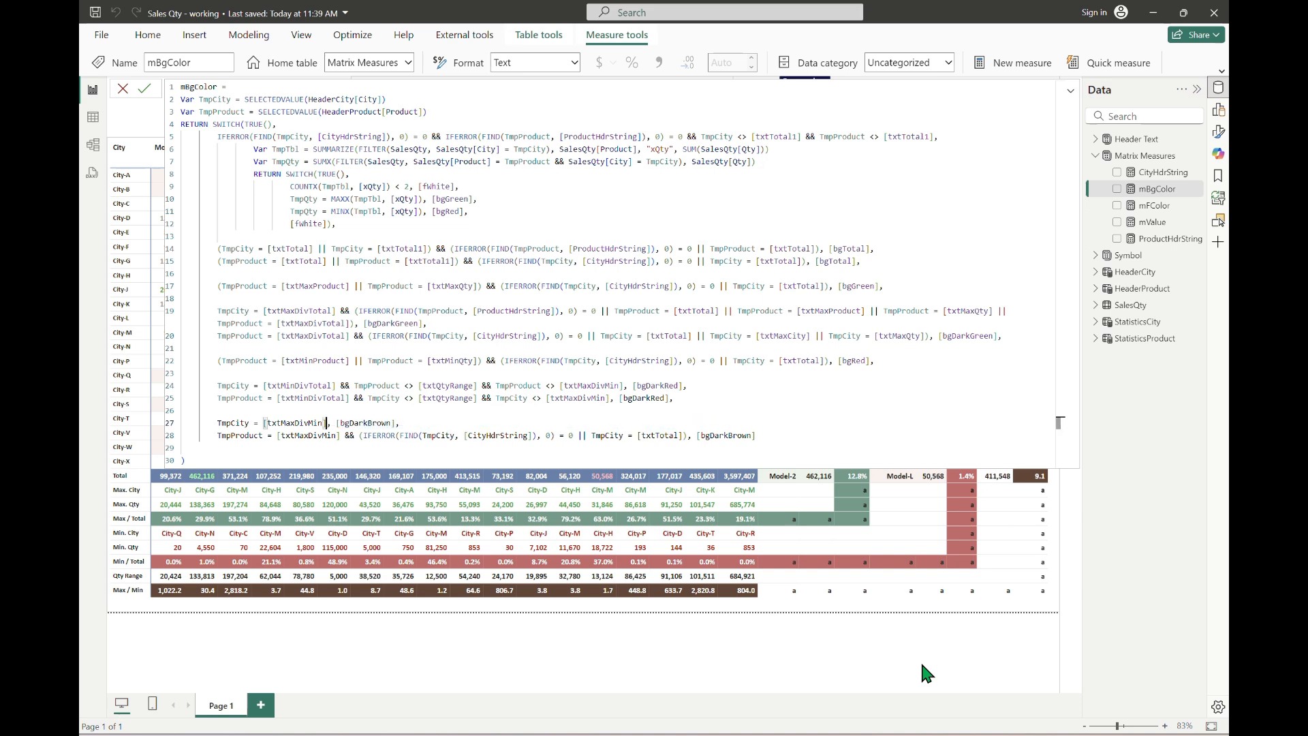
Reduce both [bgDarkBrown] conditions in mBgColor to TmpCity = [txtMaxDivMin] and TmpProduct = [txtMaxDivMin], and commit the measure.
key("Delete")
key("Return")
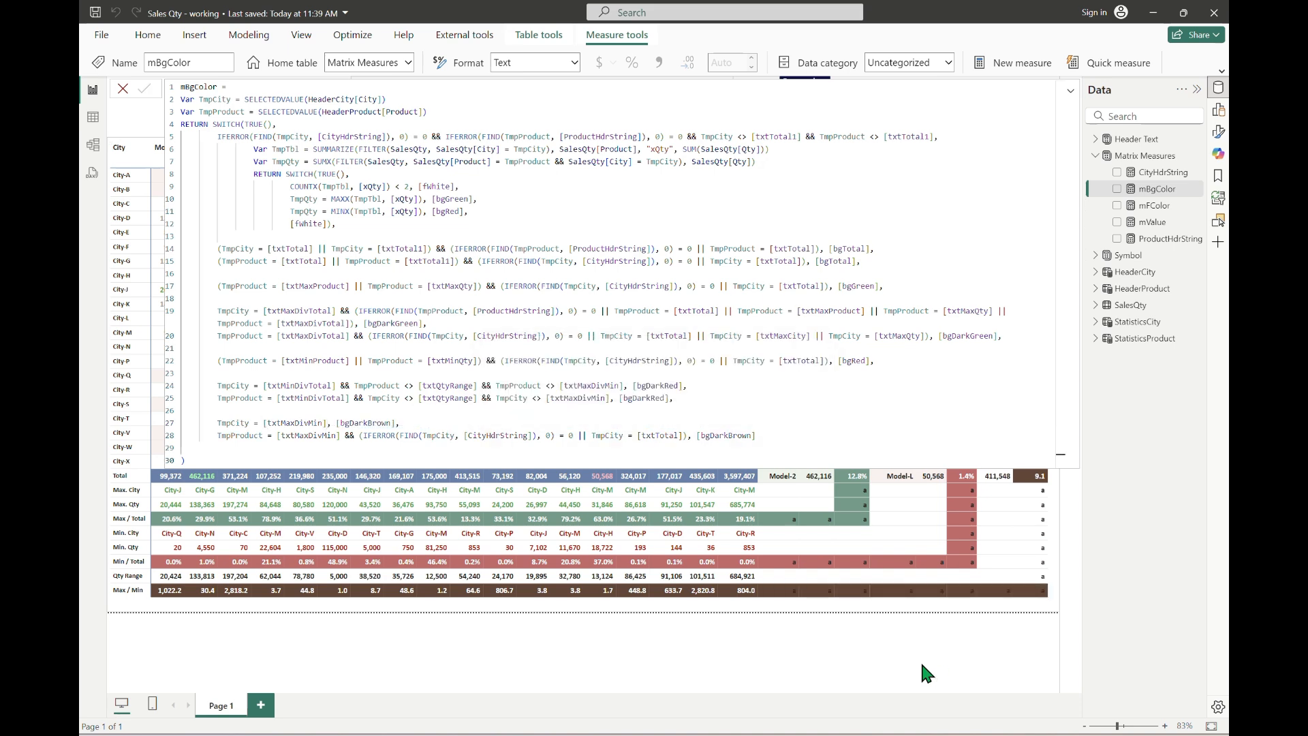
left_click(345, 435)
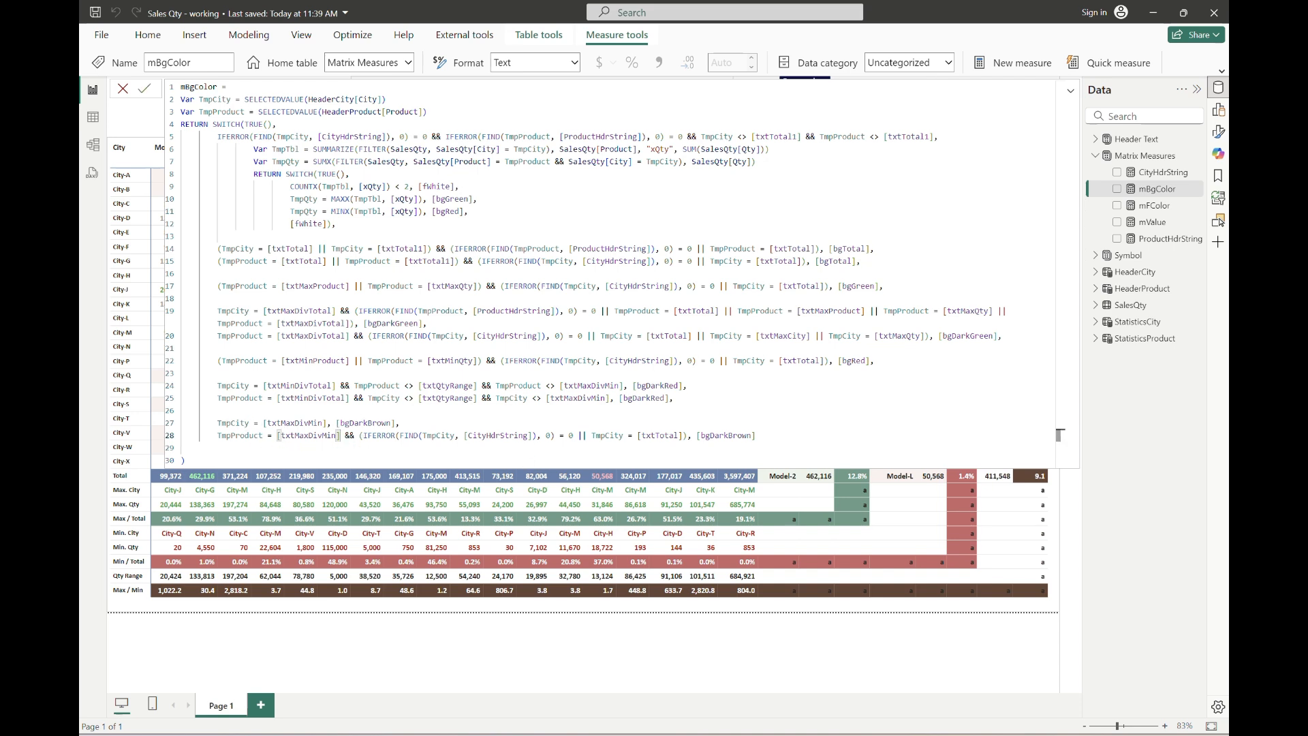
left_click_drag(343, 435, 689, 435)
key("Delete")
key("Return")
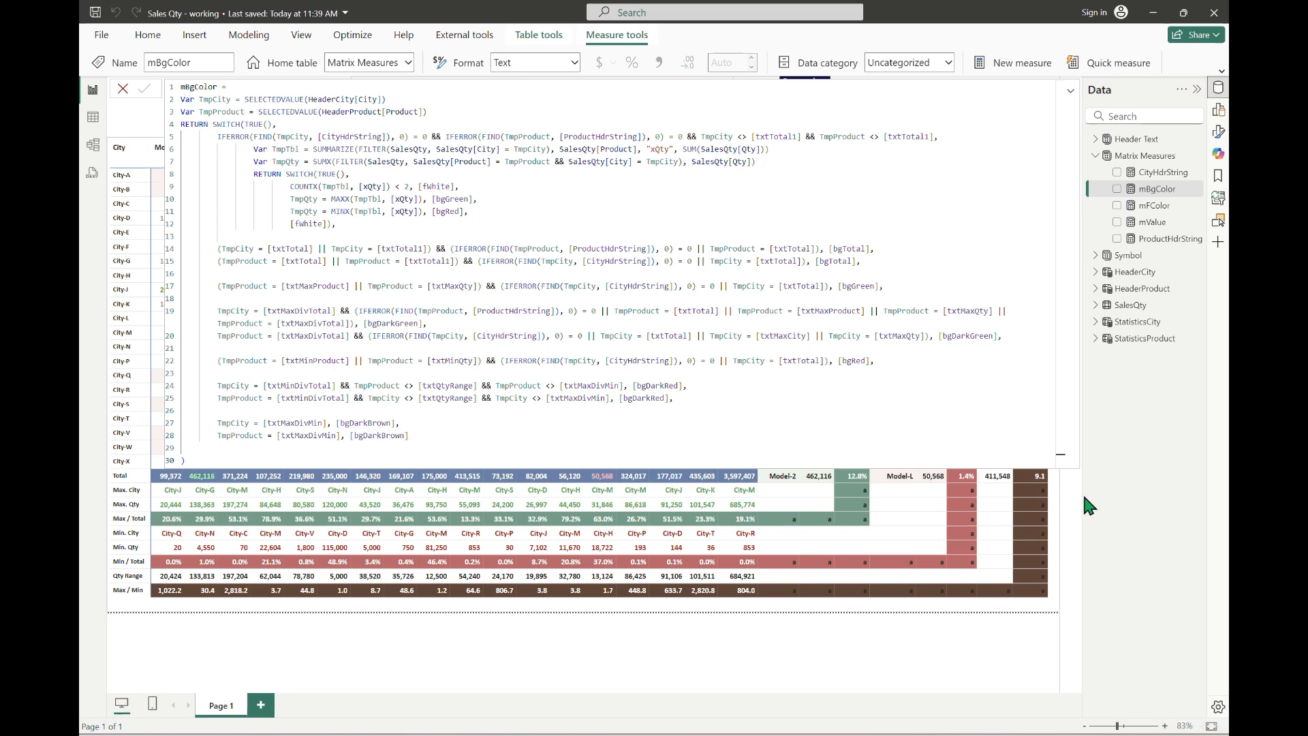
In the mValue measure, make the TmpString variable return a single space " ", commit it and collapse the formula editor.
left_click(1152, 222)
left_click(684, 125)
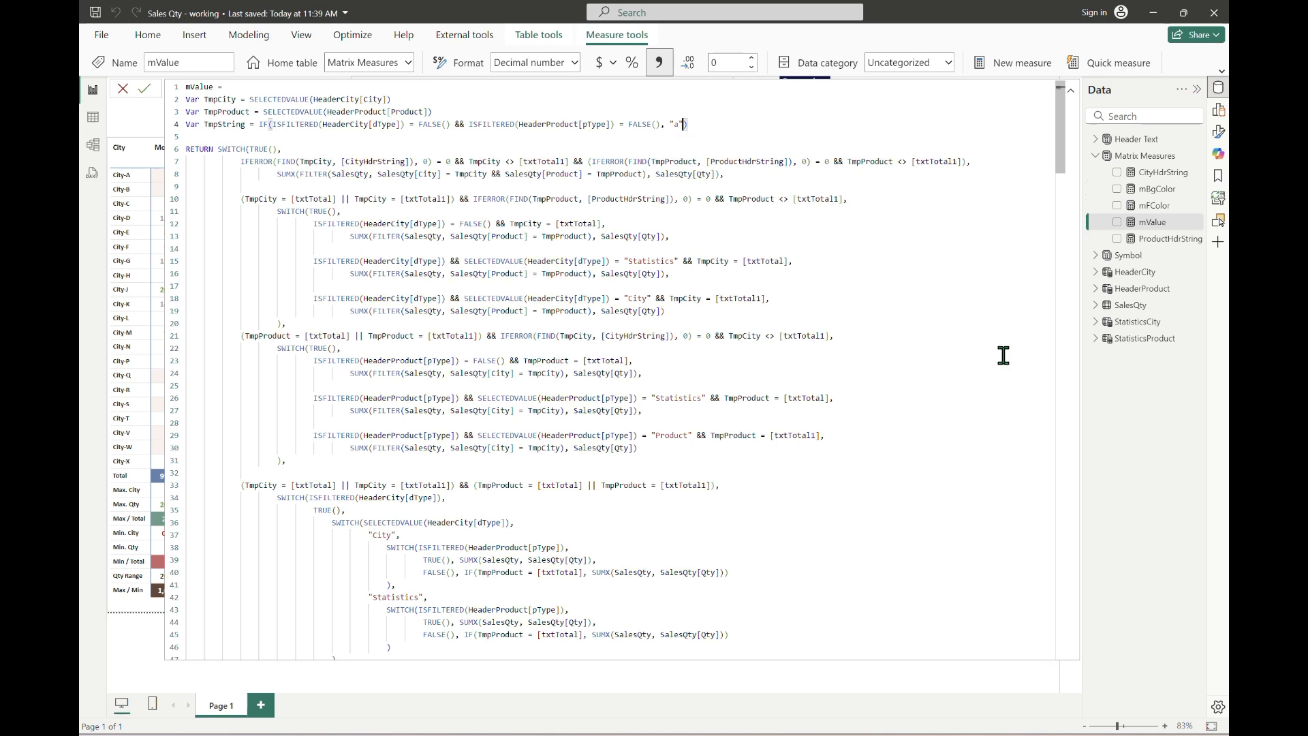
key("Left")
key("BackSpace")
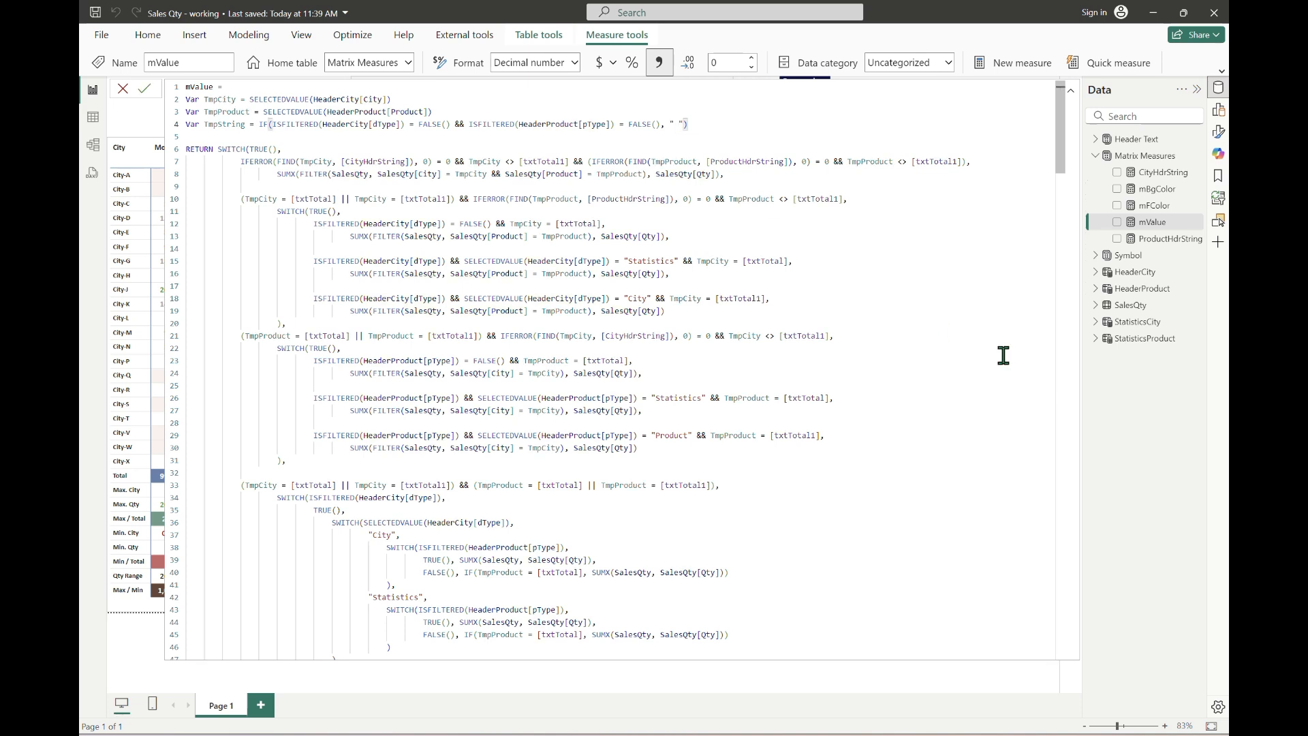
key("Return")
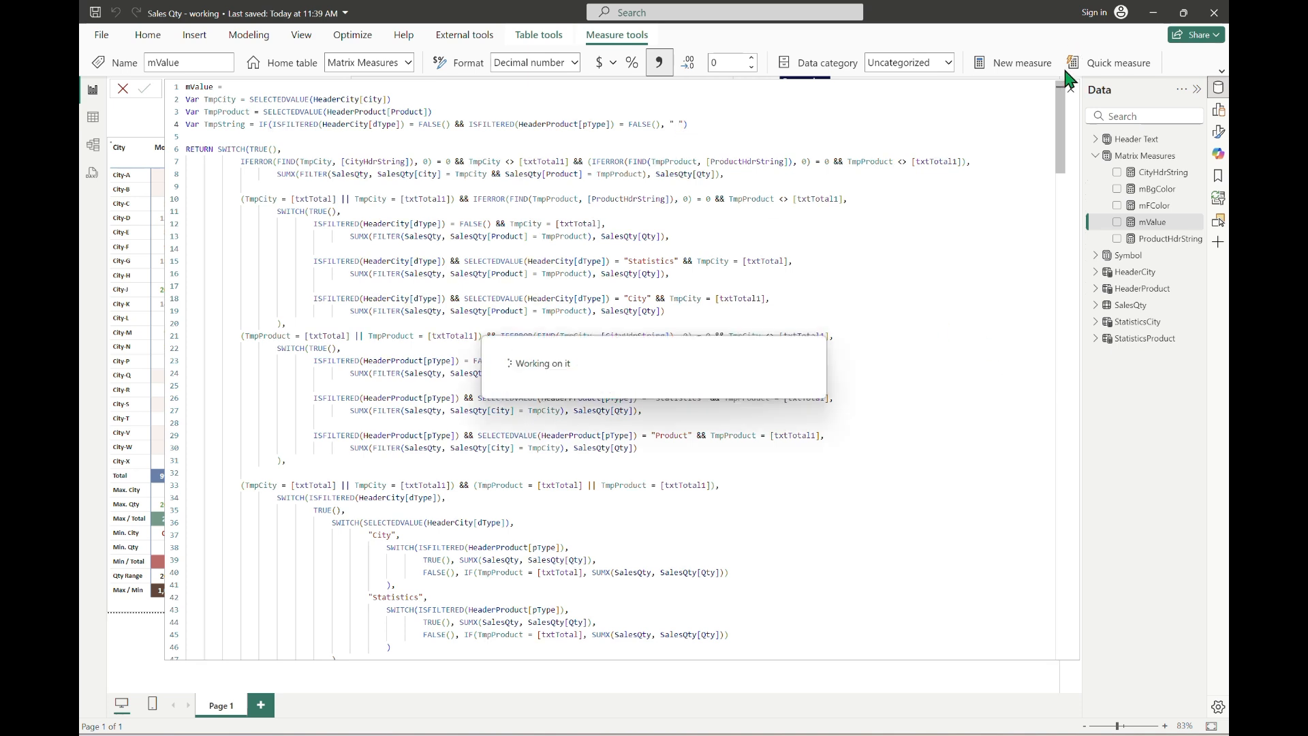
left_click(1071, 91)
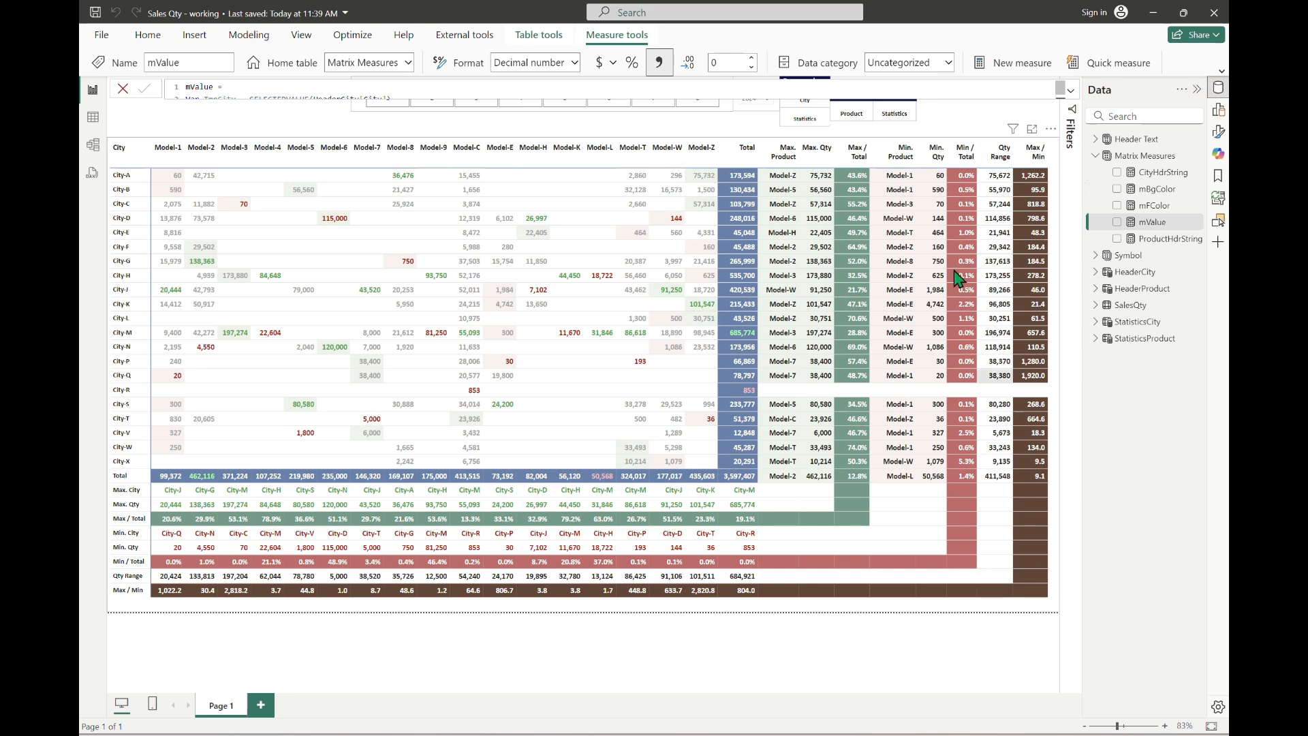
Set the matrix's horizontal gridline color to #AAB8CE.
left_click(329, 124)
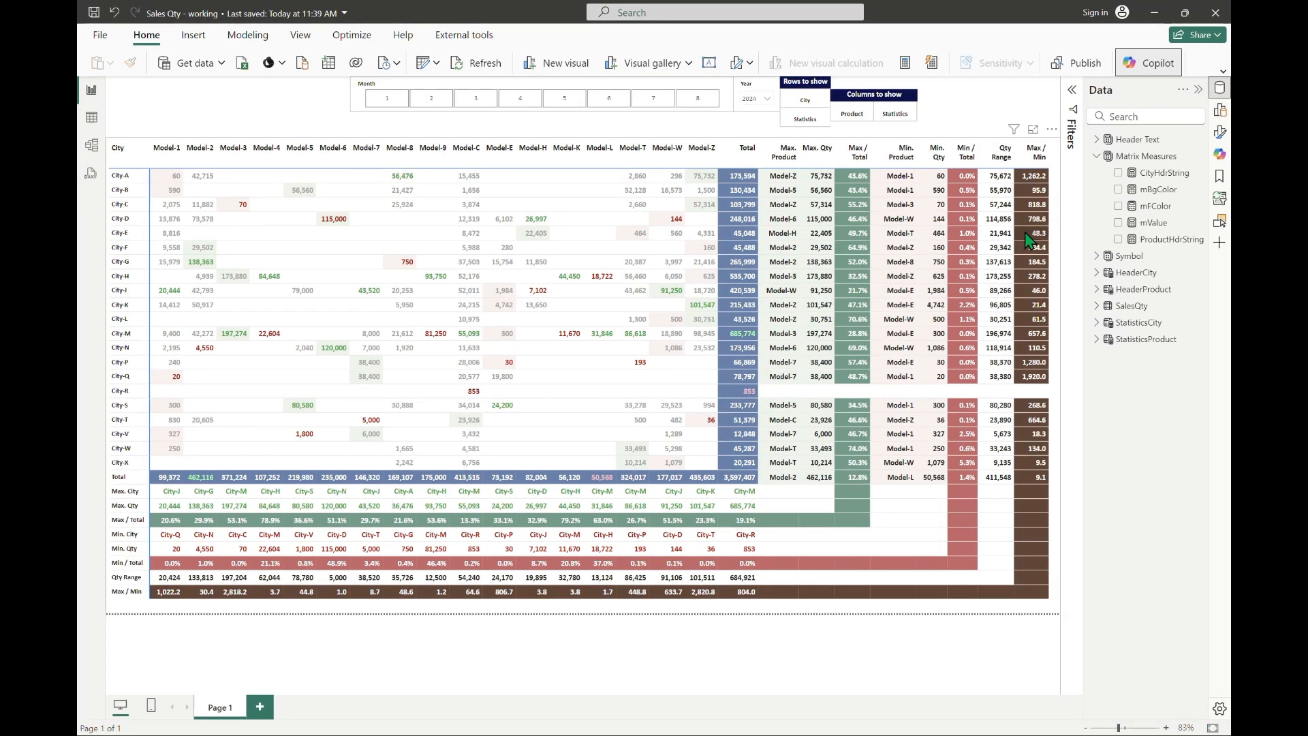
left_click(1220, 133)
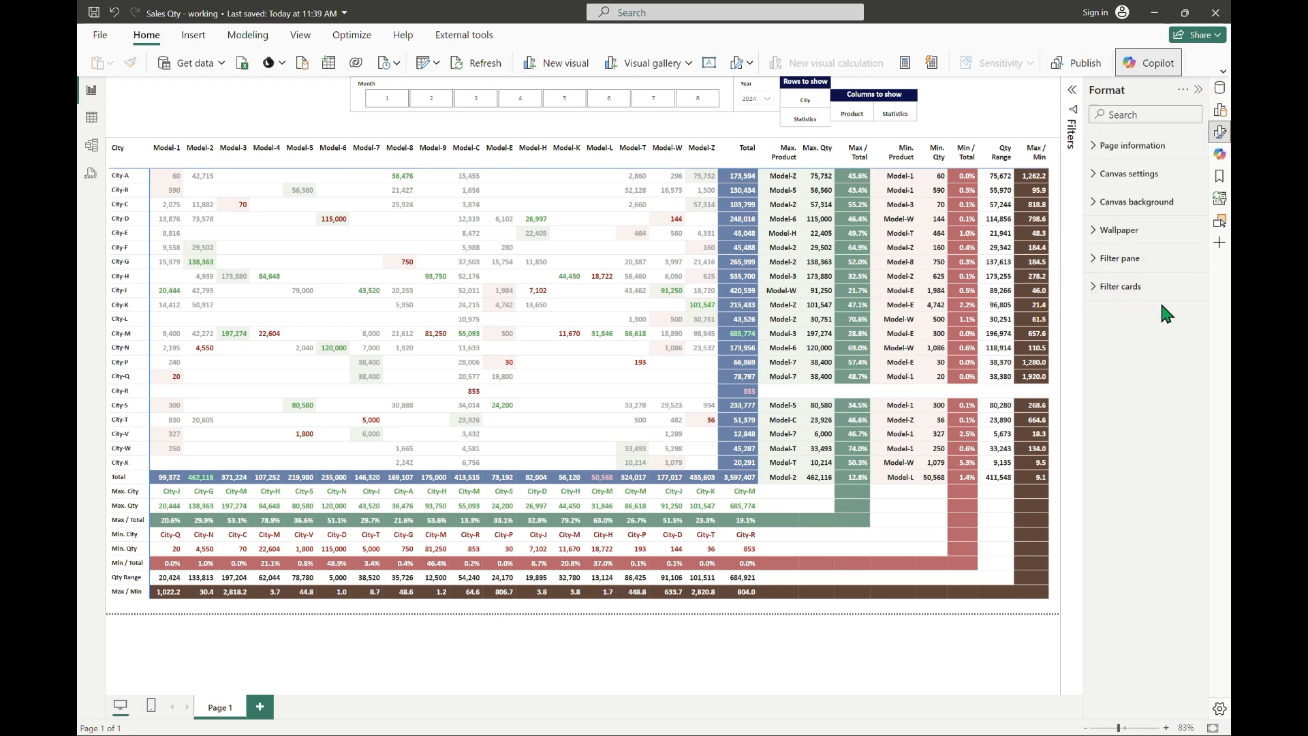
left_click(1000, 611)
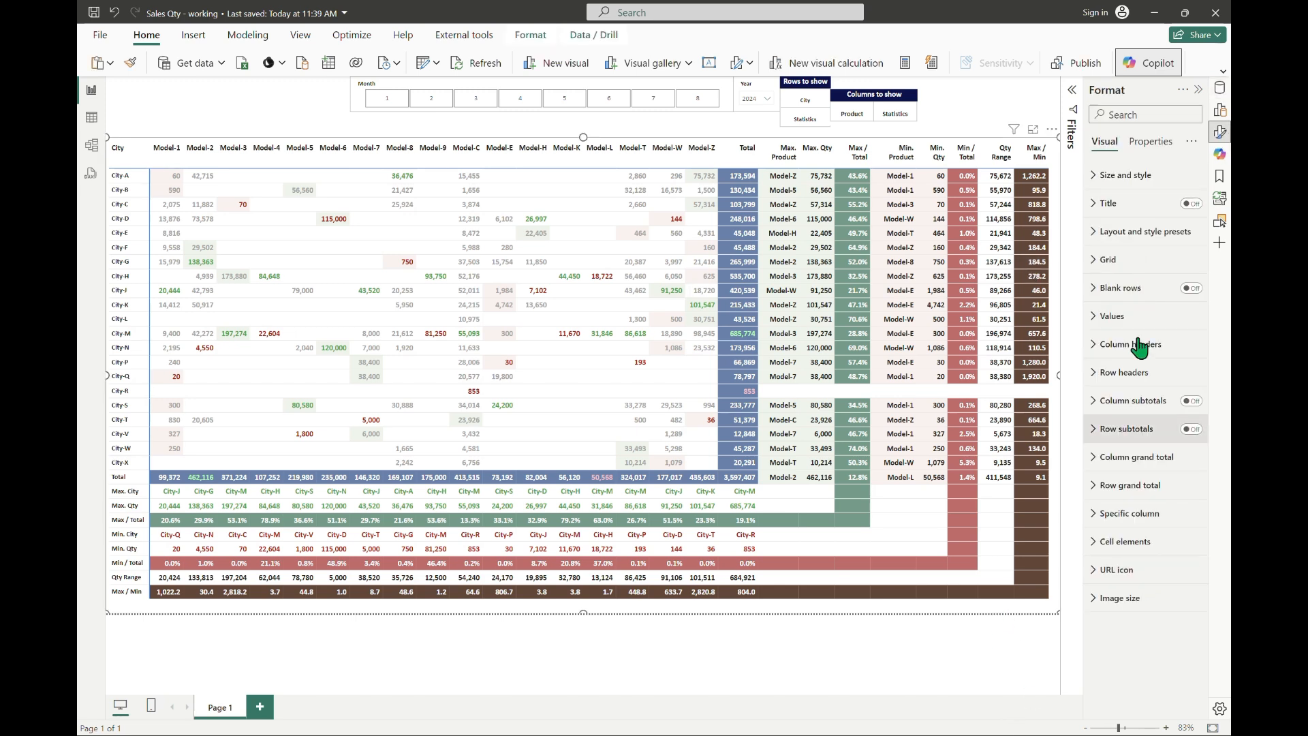
left_click(1097, 261)
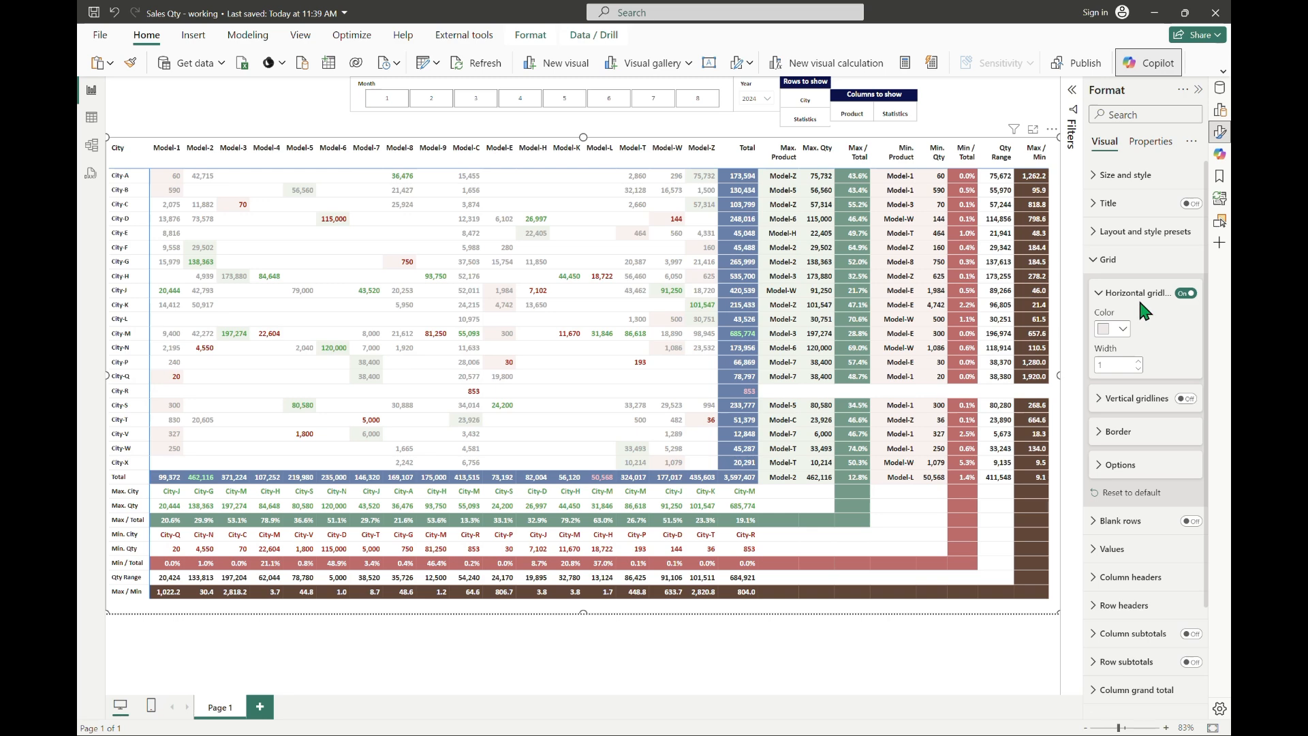
left_click(1122, 334)
left_click(1062, 572)
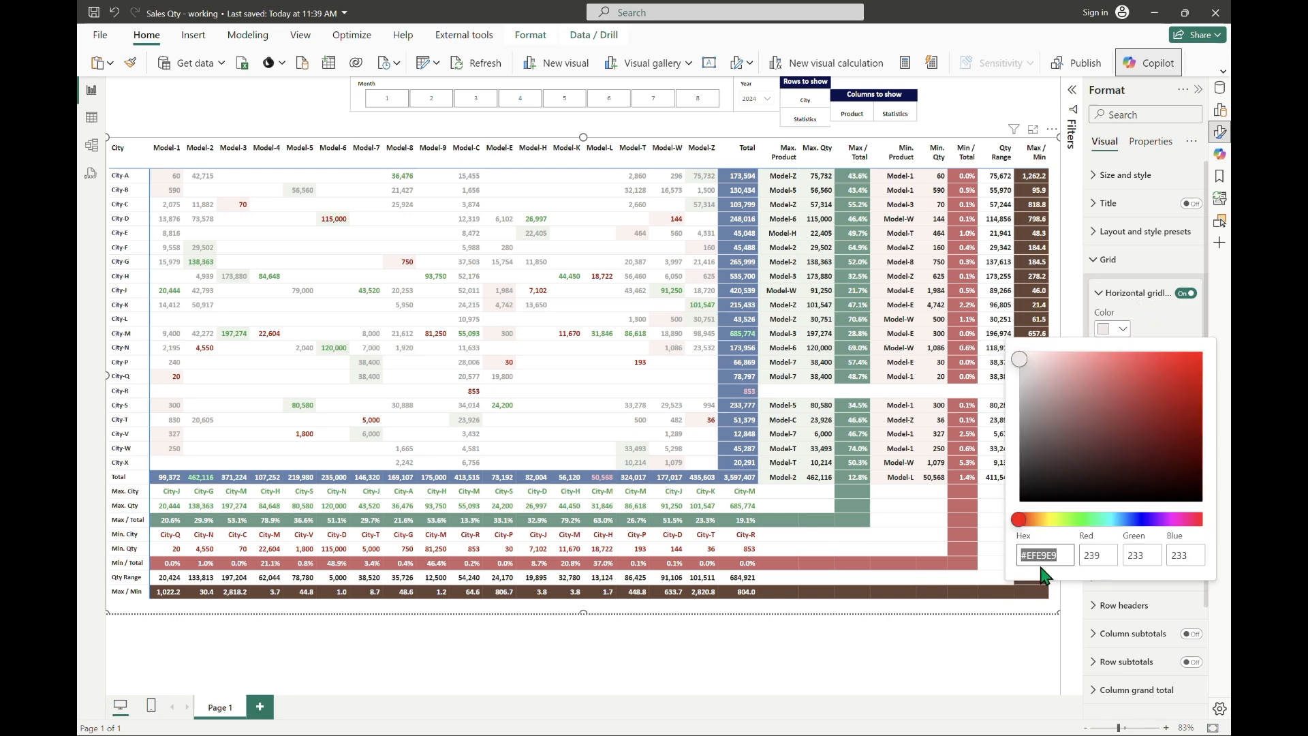
type("#AAB8CE")
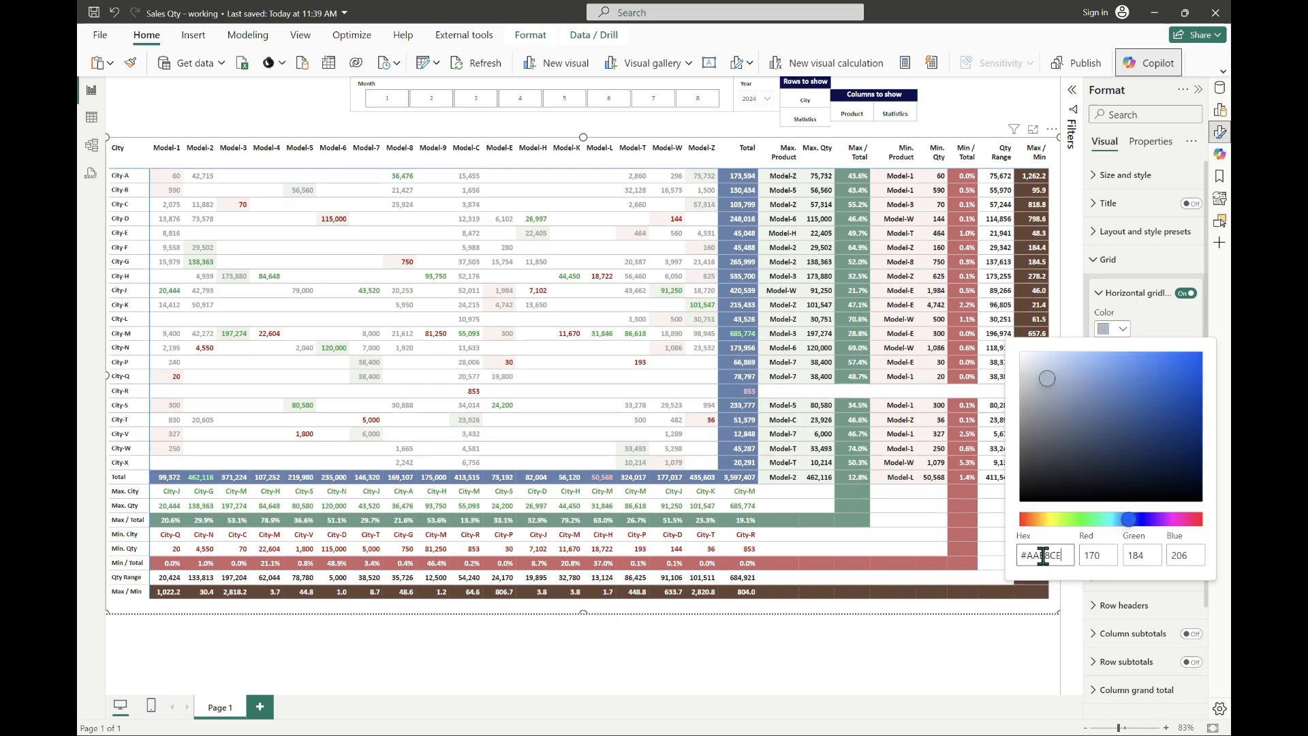
left_click(979, 90)
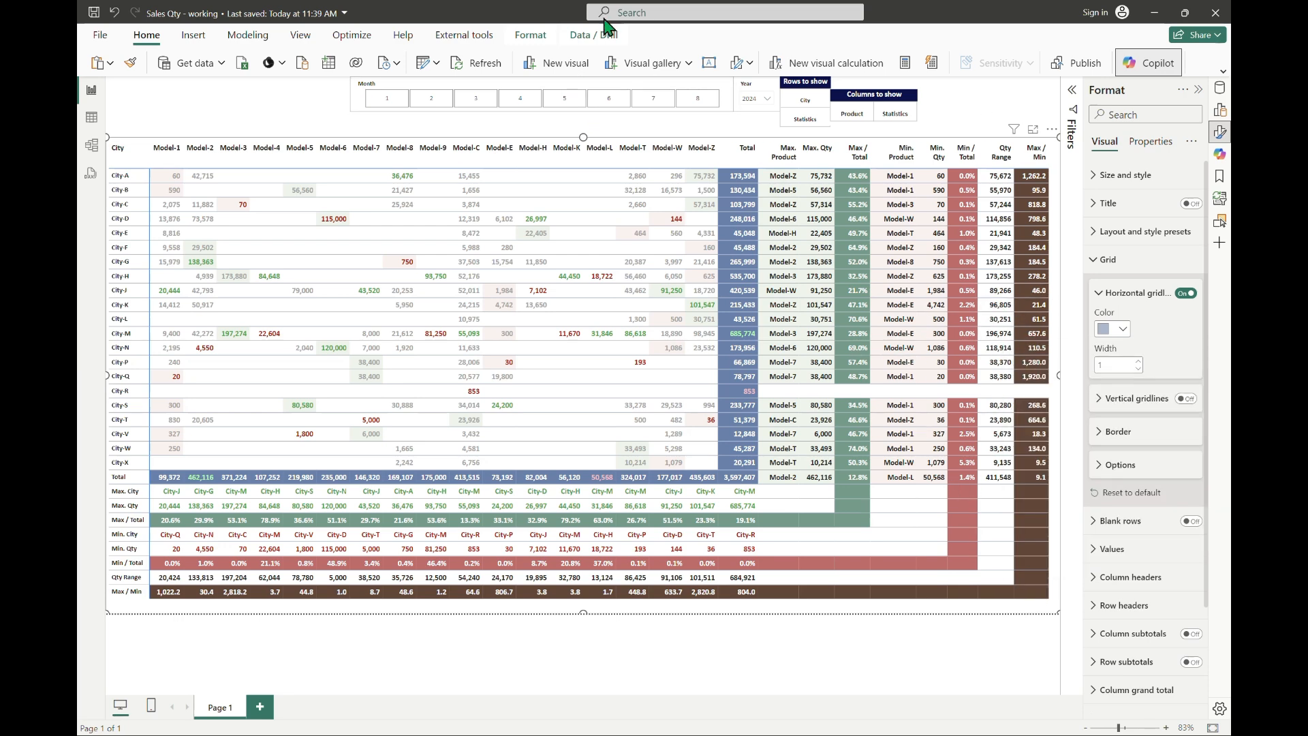
left_click(251, 105)
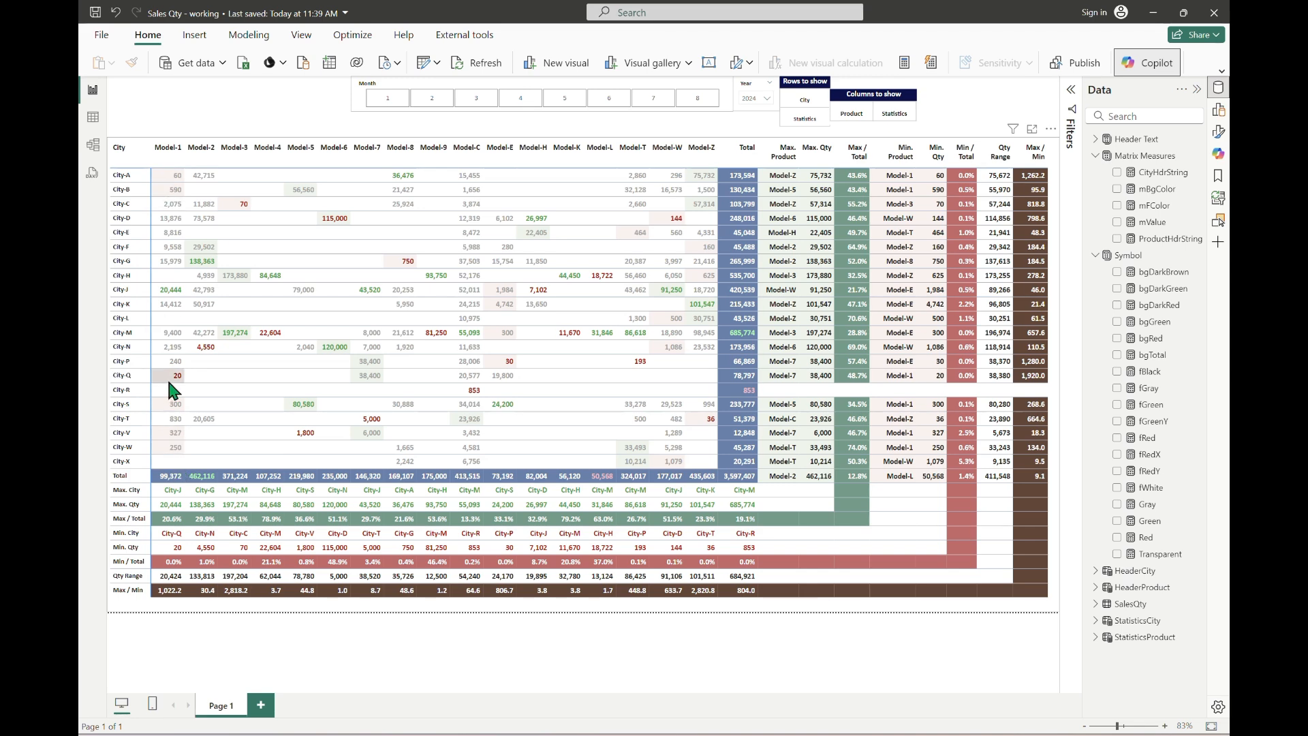
Show only Product columns and begin bgGreen with IF(ISFILTERED(HeaderProduct[pType]) && SELECTEDVALUE(HeaderProduct[pType]) = "Product", before its color code.
left_click(850, 114)
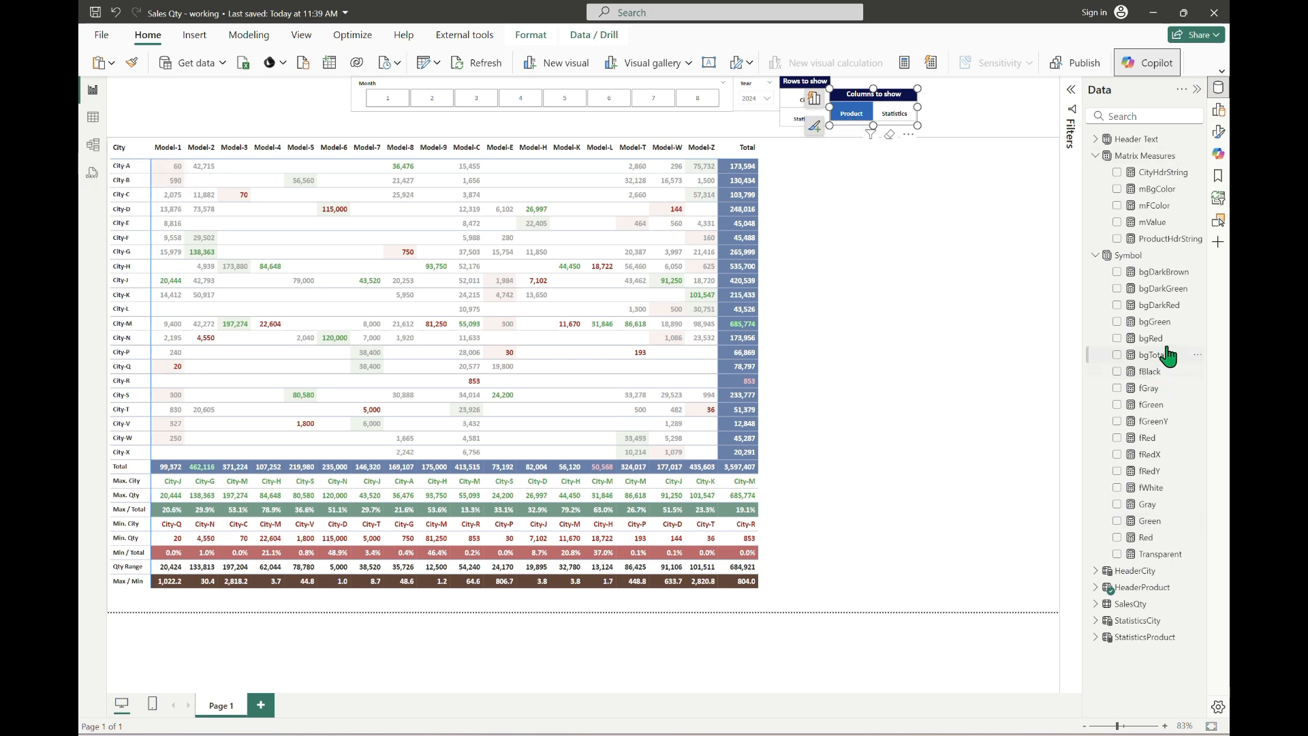
left_click(1170, 324)
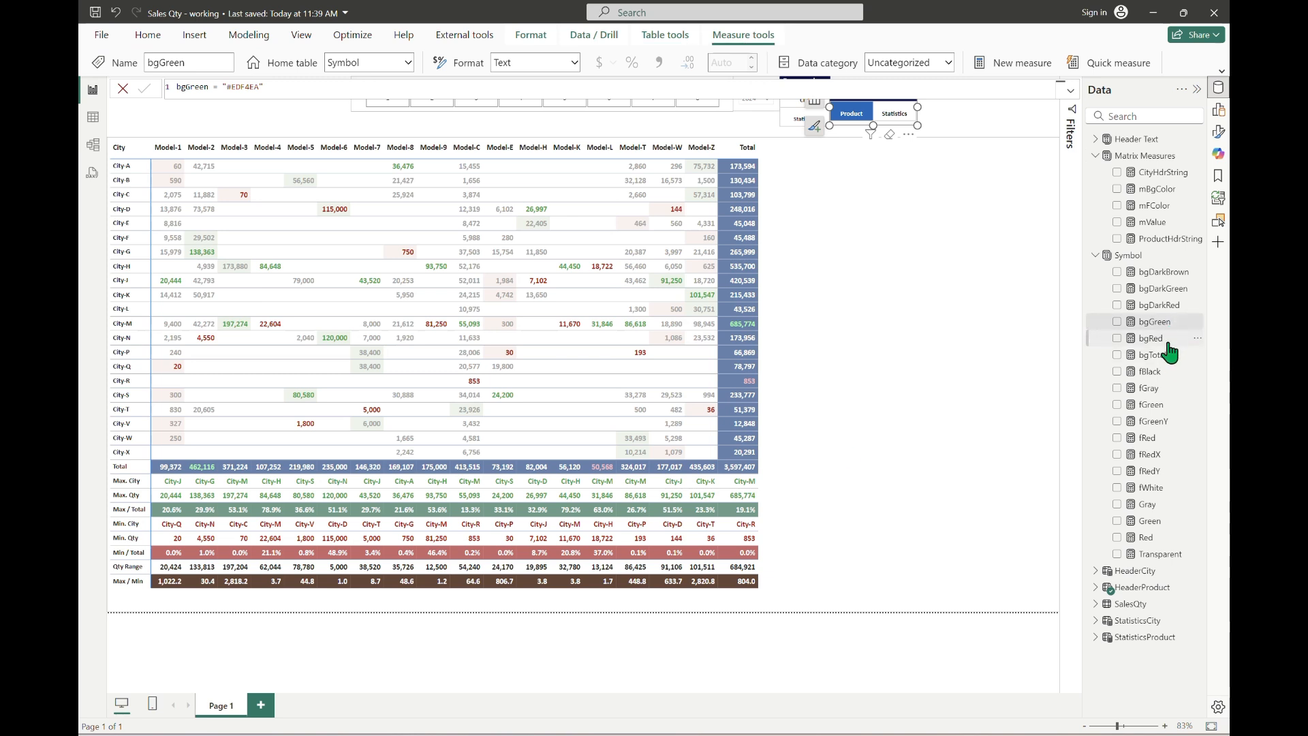
left_click(220, 86)
type("IF(isfiltered")
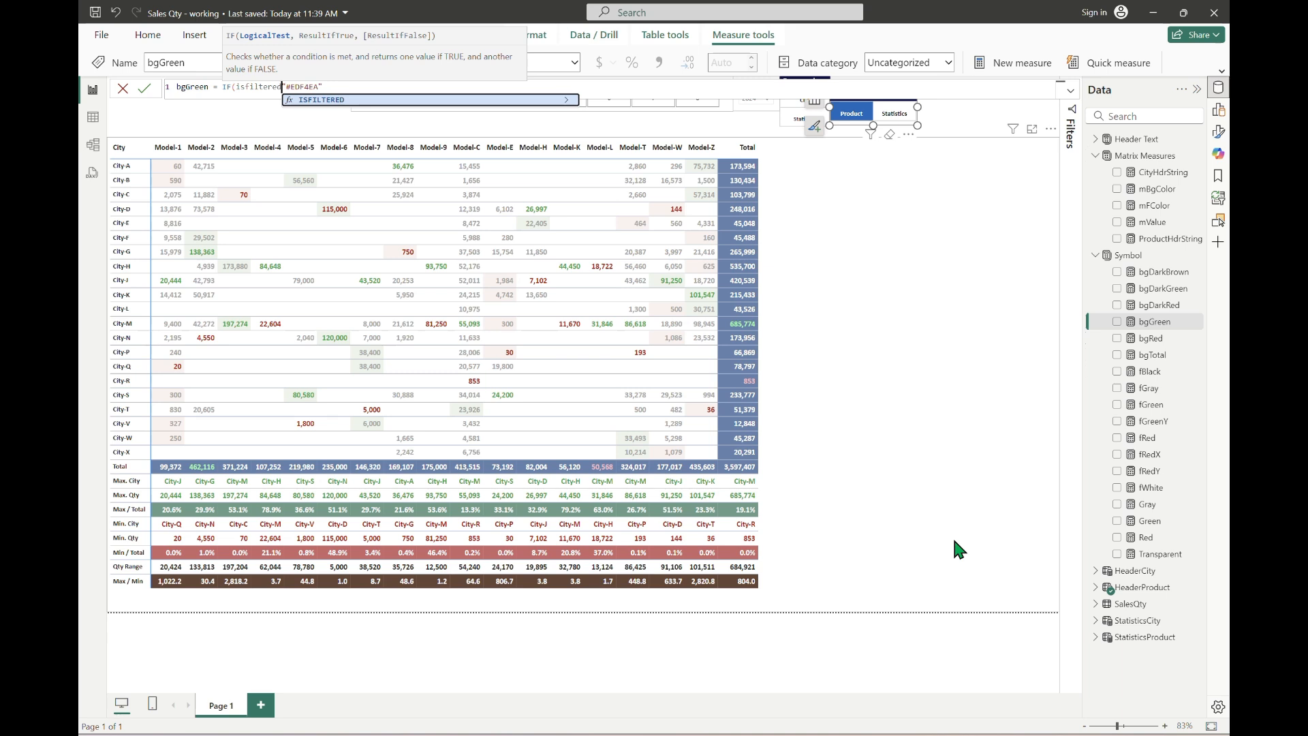
key("Tab")
type("HeaderProduct[pType]) && ")
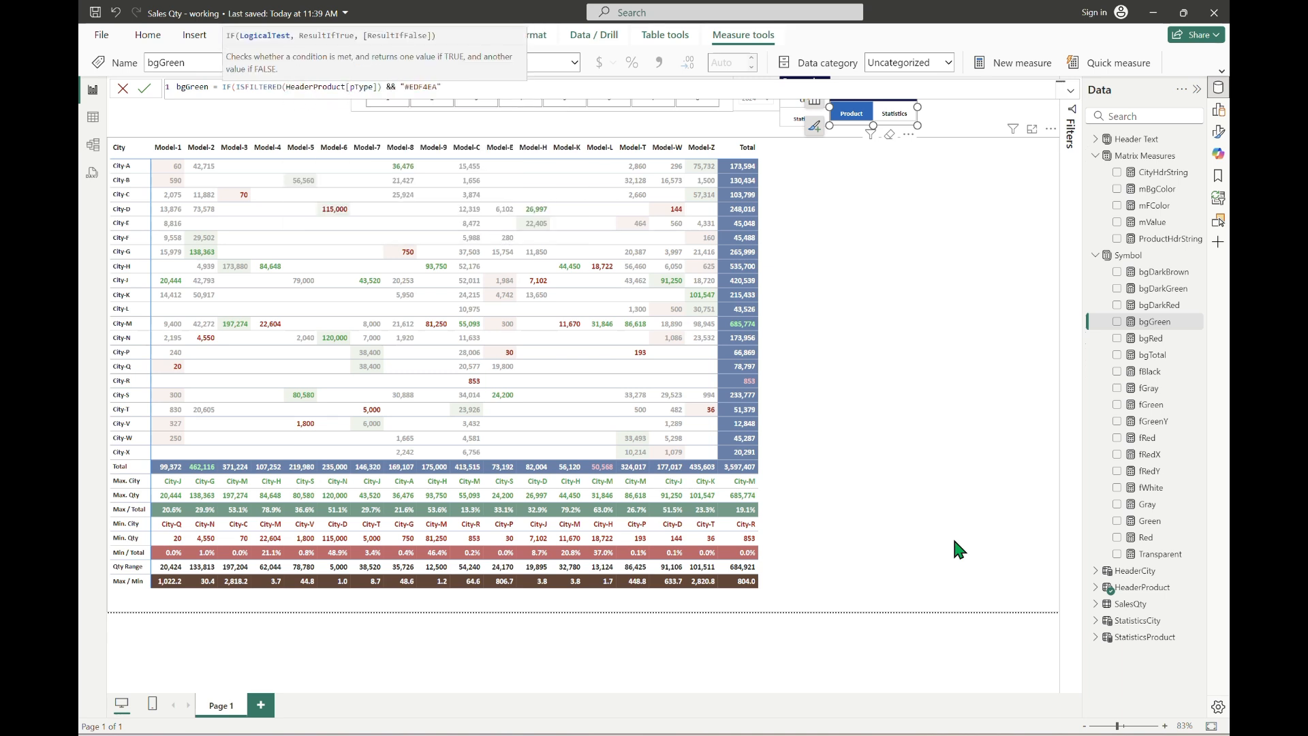
type("selectedval")
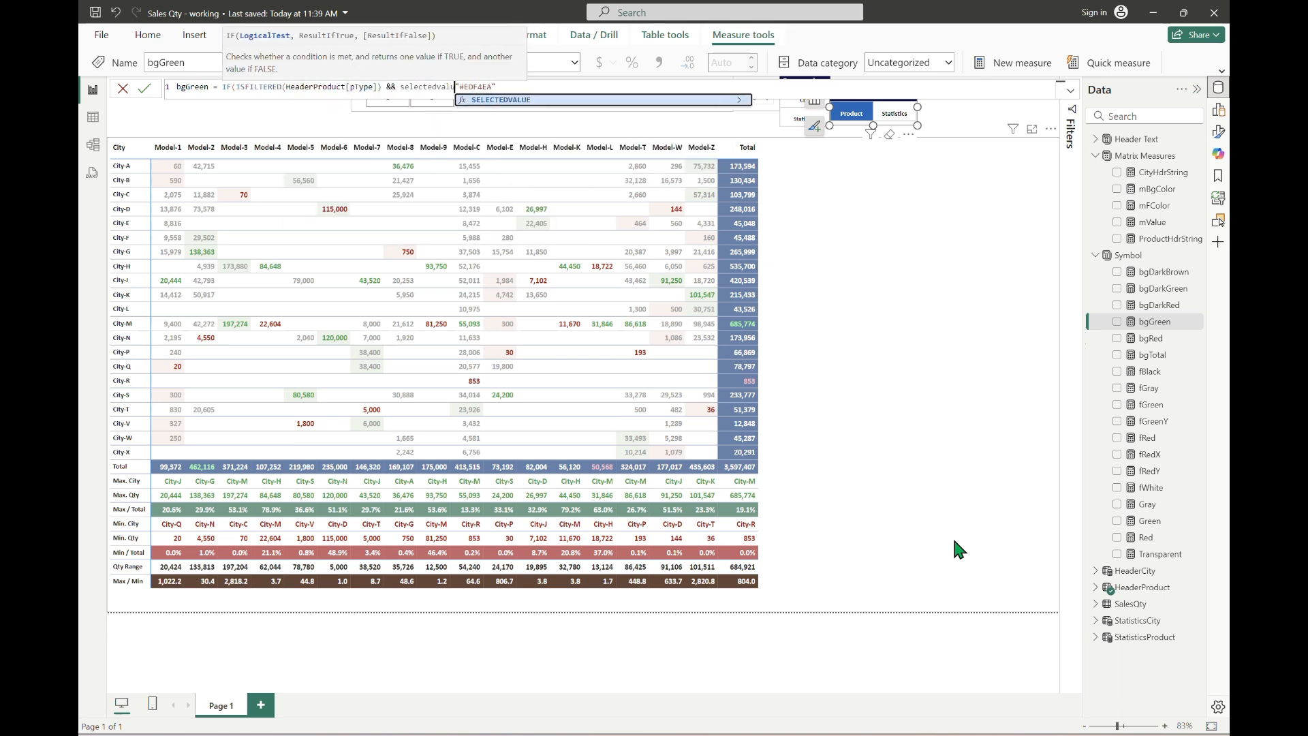
key("Tab")
type("pty")
key("Tab")
type(") = \"Produc")
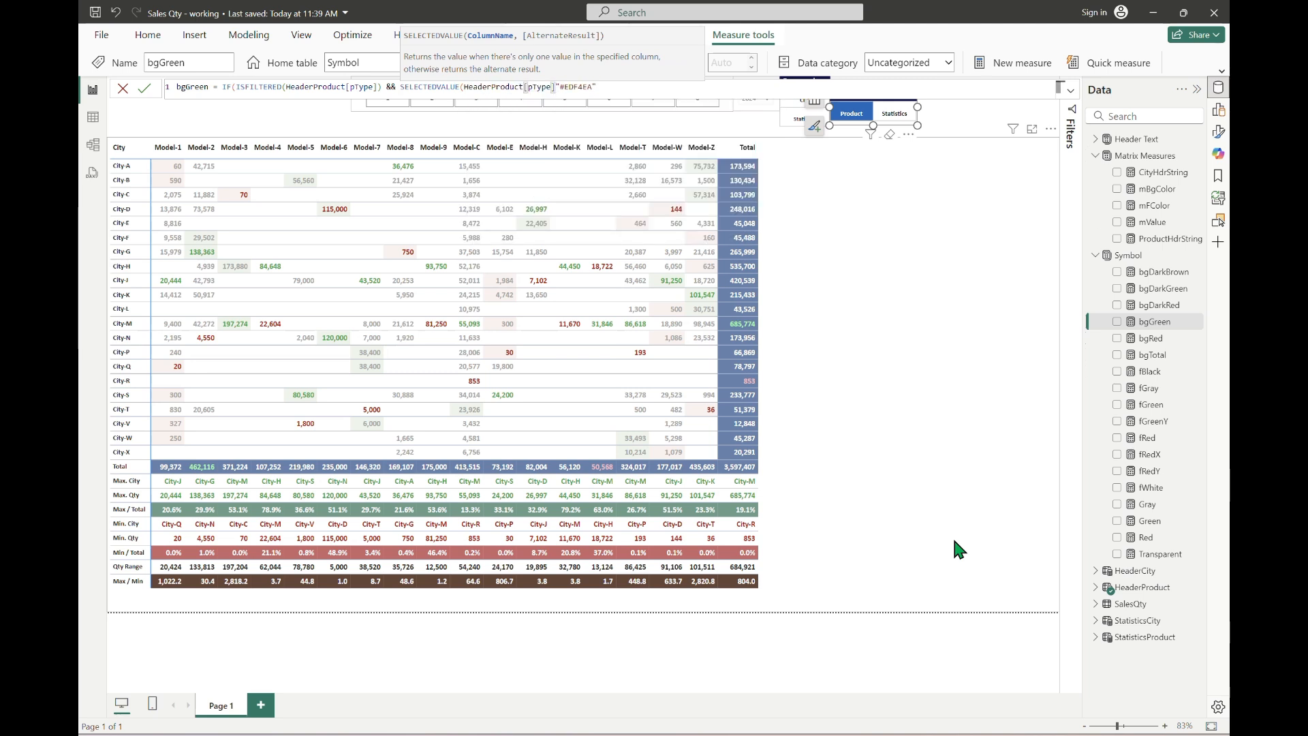
type("t\", ")
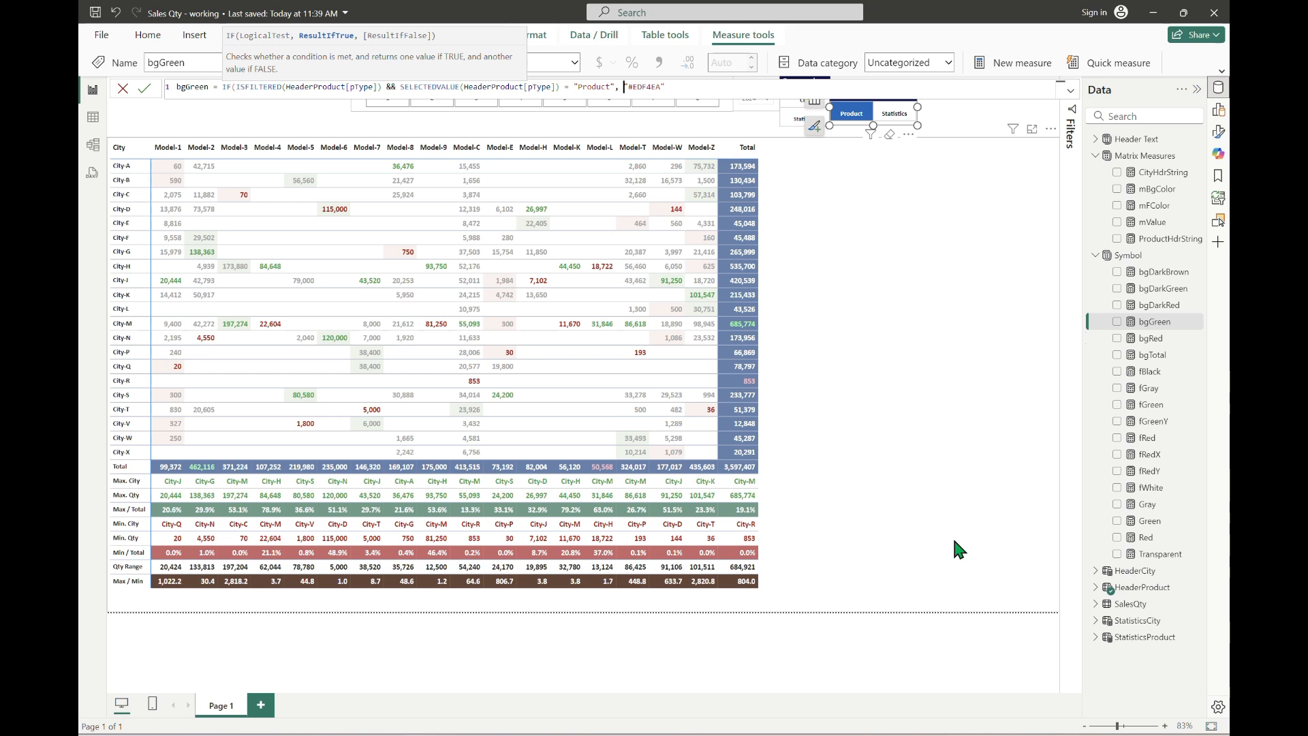
Complete bgGreen's IF to return [fWhite] when true and otherwise "#EDF4EA", and commit the measure.
type("[fW")
key("Tab")
type(", ")
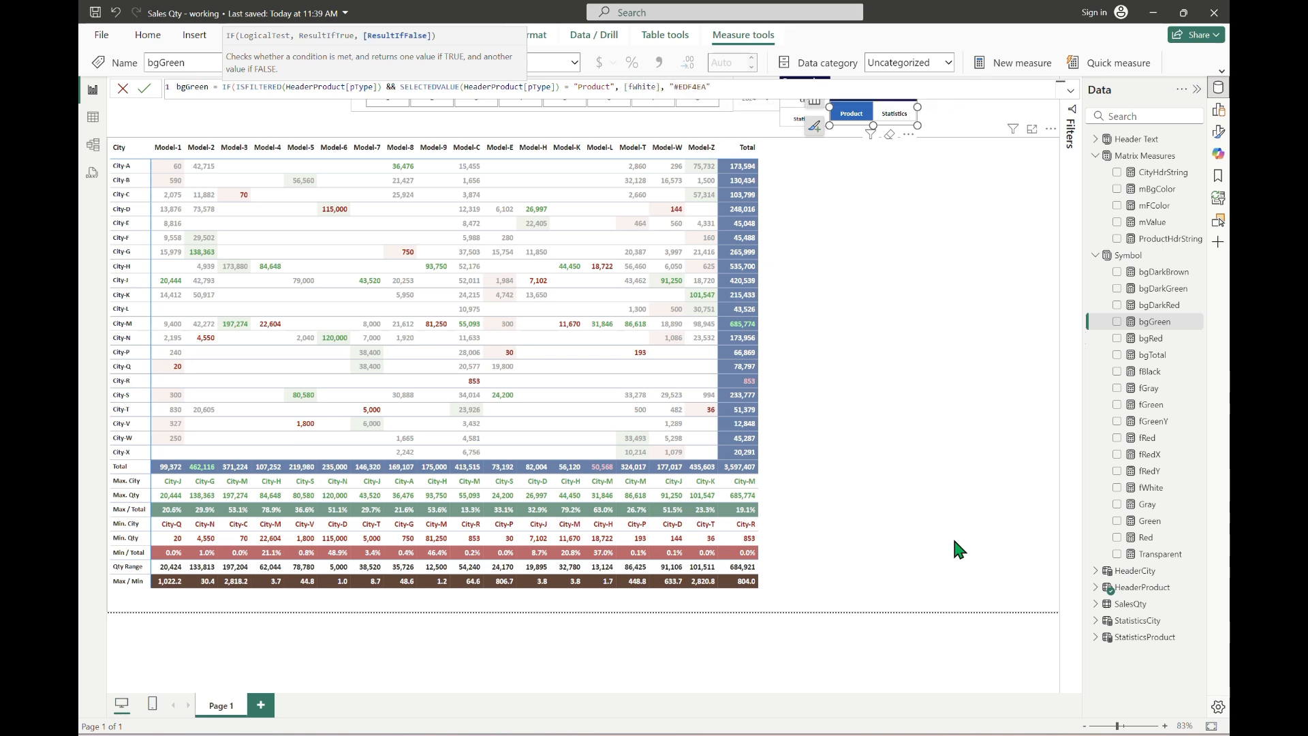
type(")")
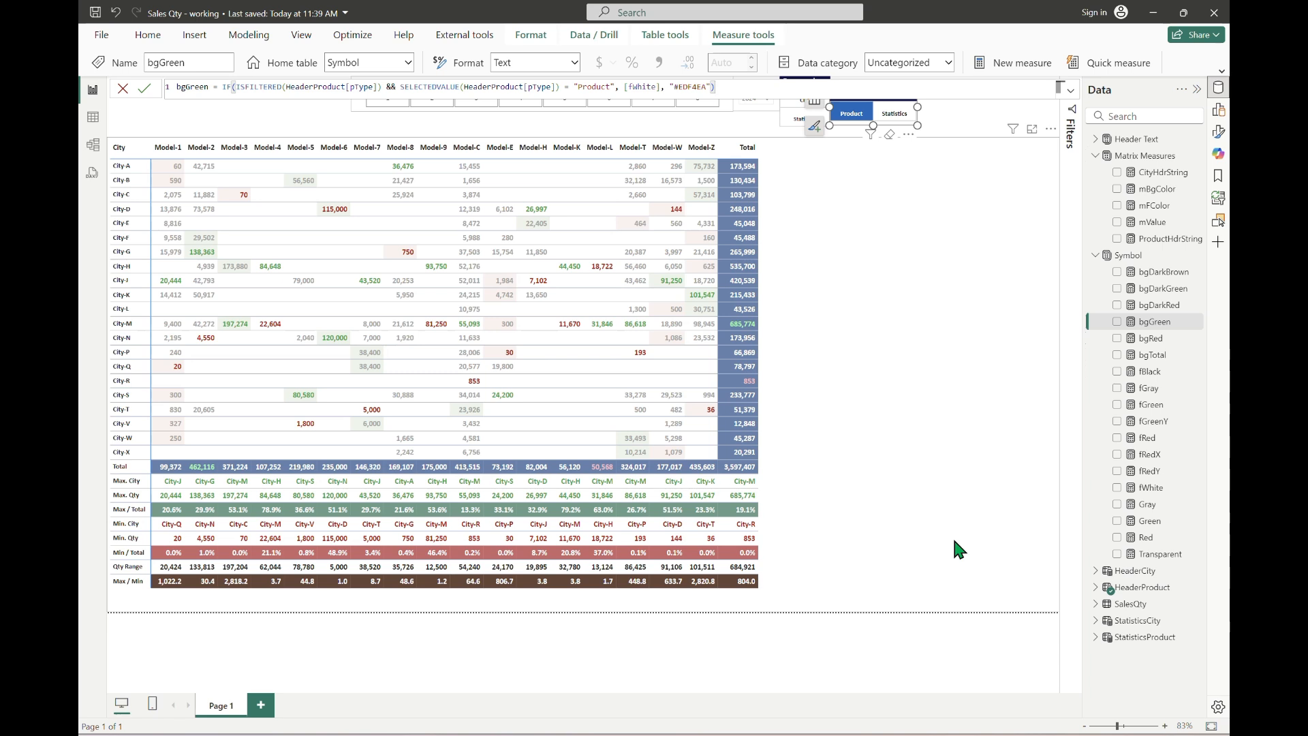
key("Return")
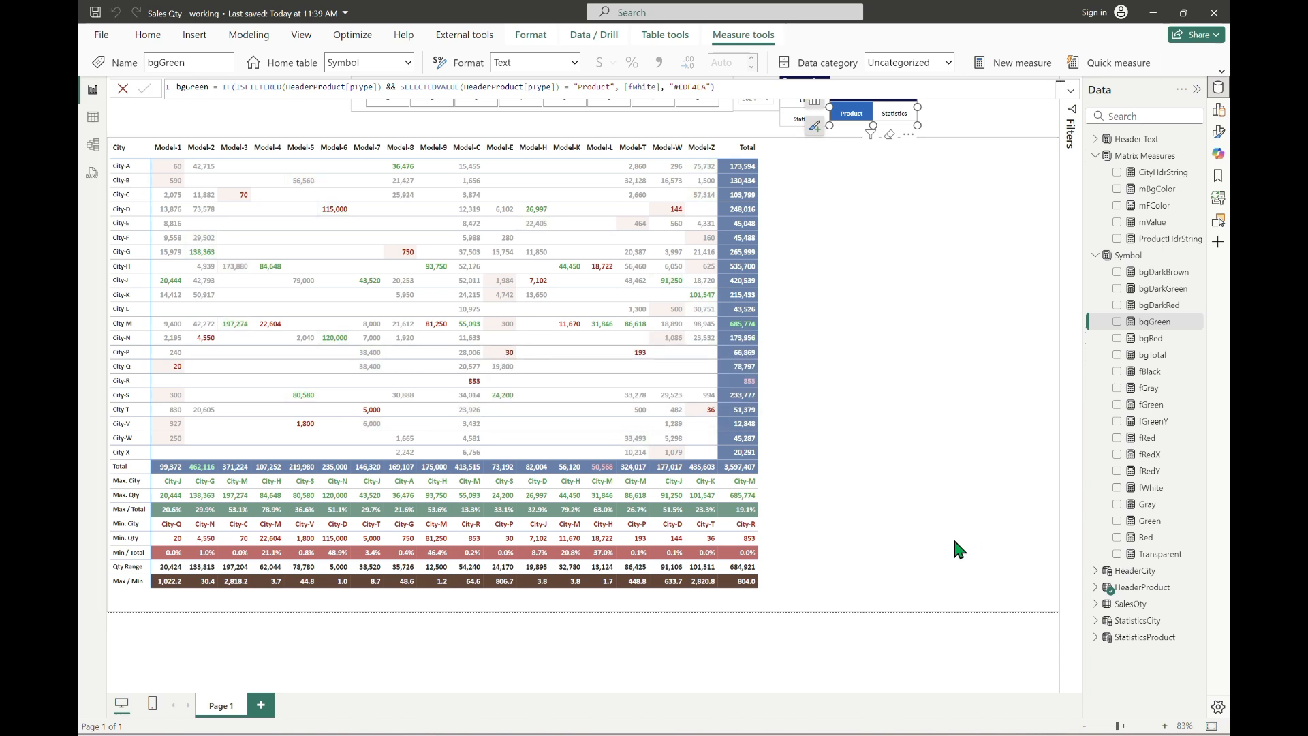
Set bgRed to IF(ISFILTERED(HeaderProduct[pType]) && SELECTEDVALUE(HeaderProduct[pType]) = "Product", [fWhite], "#FBF2ED") and commit it.
left_click(1151, 338)
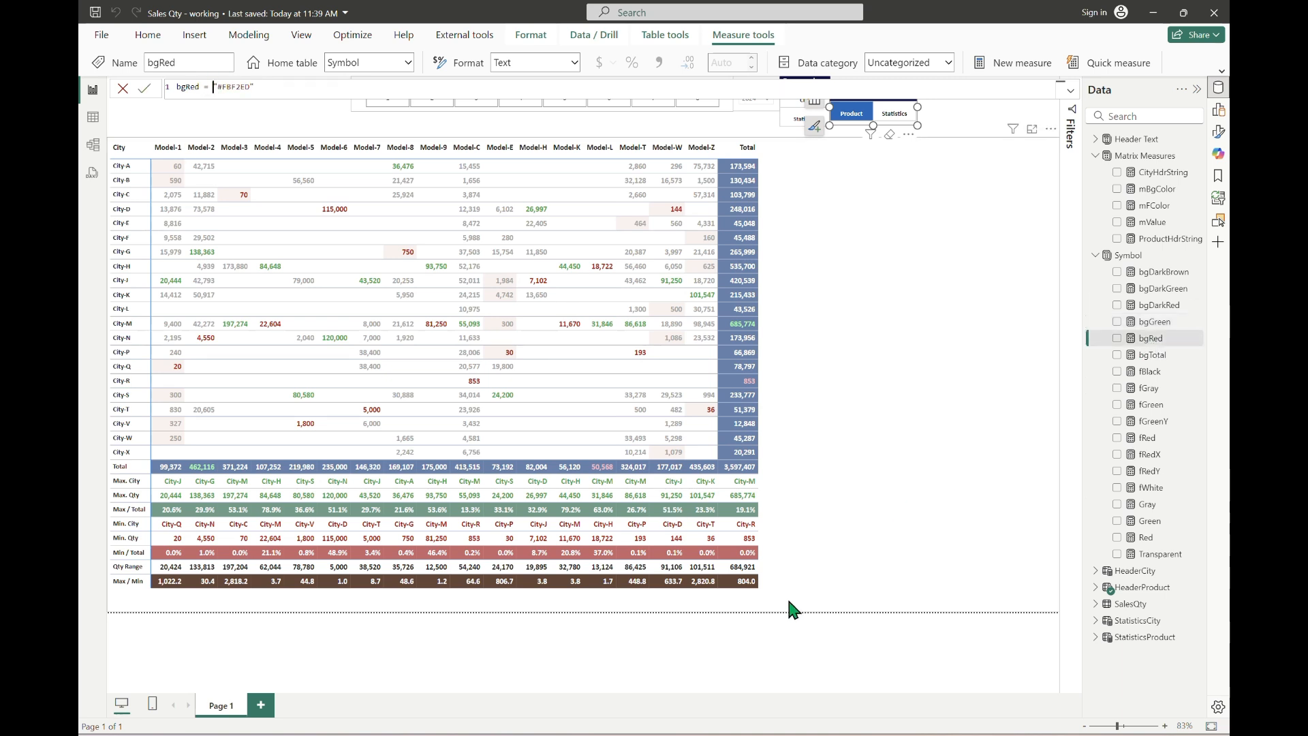
type("IF(ISFILTERED(")
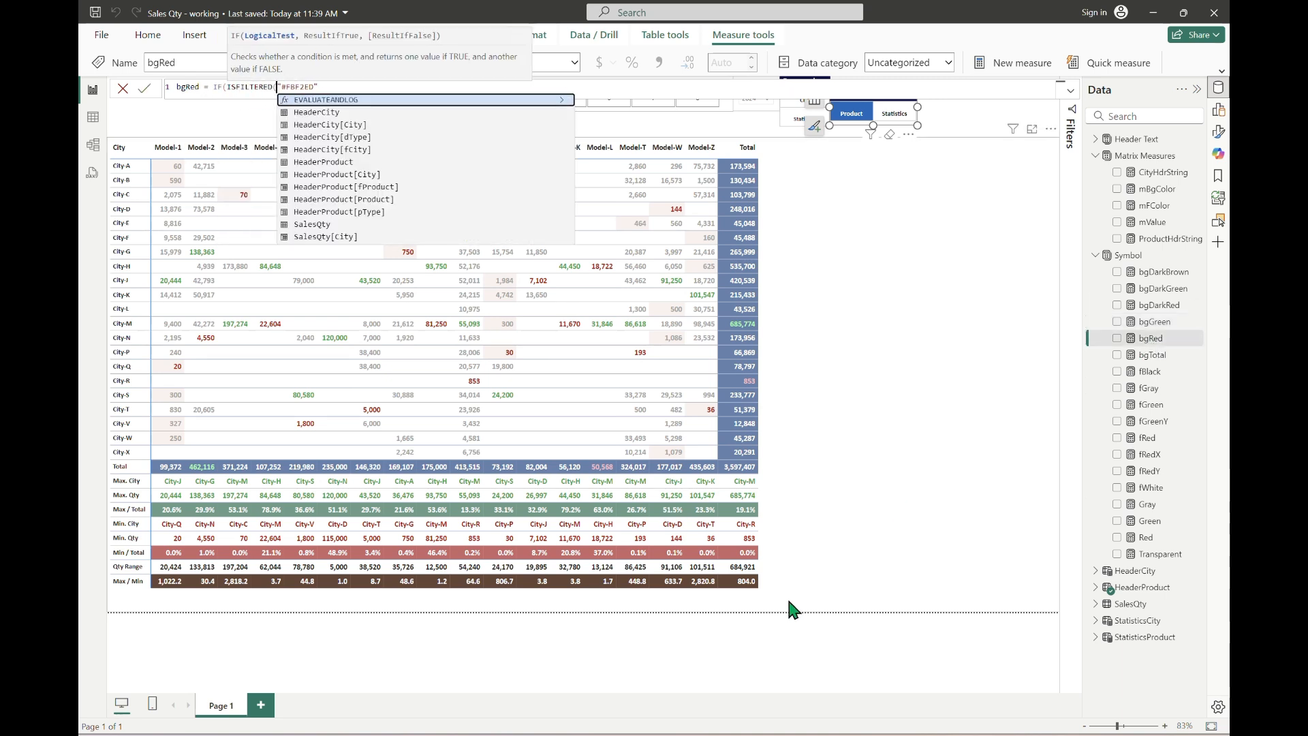
type("HeaderProduct[pType]) && selec")
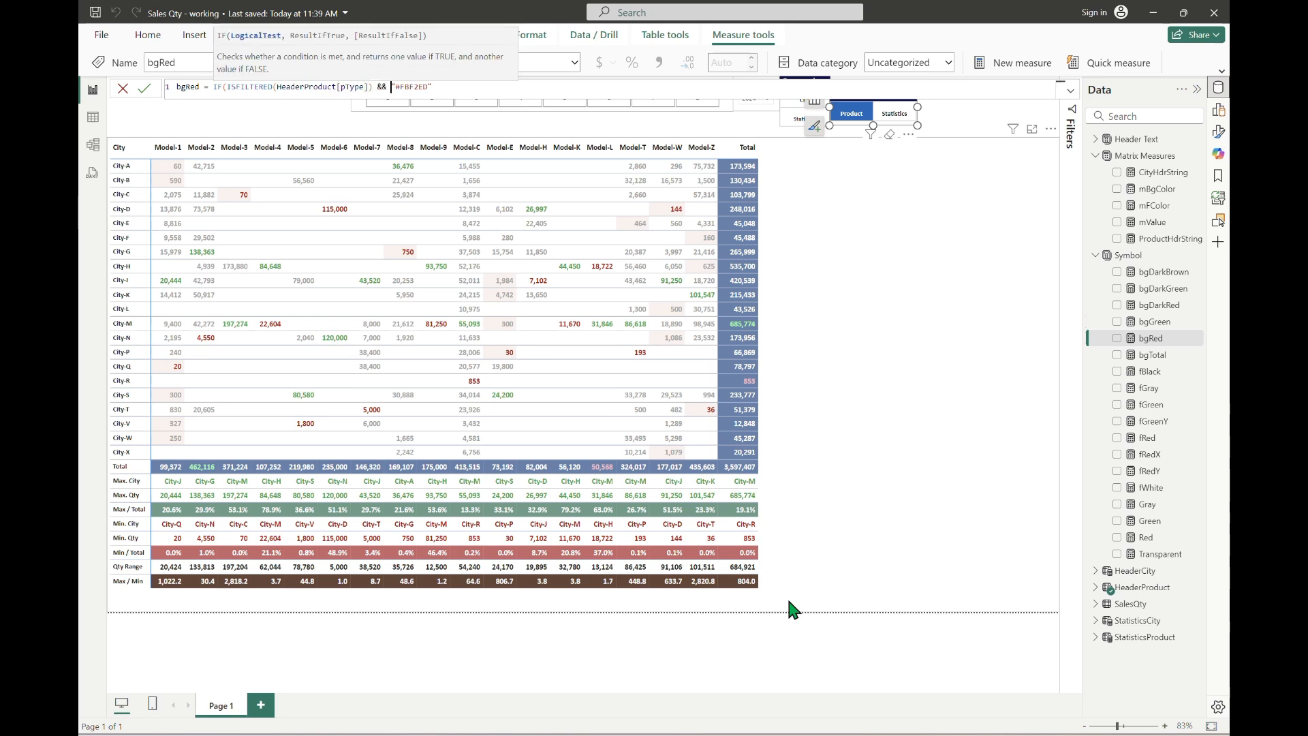
type("tedvalue(ptype")
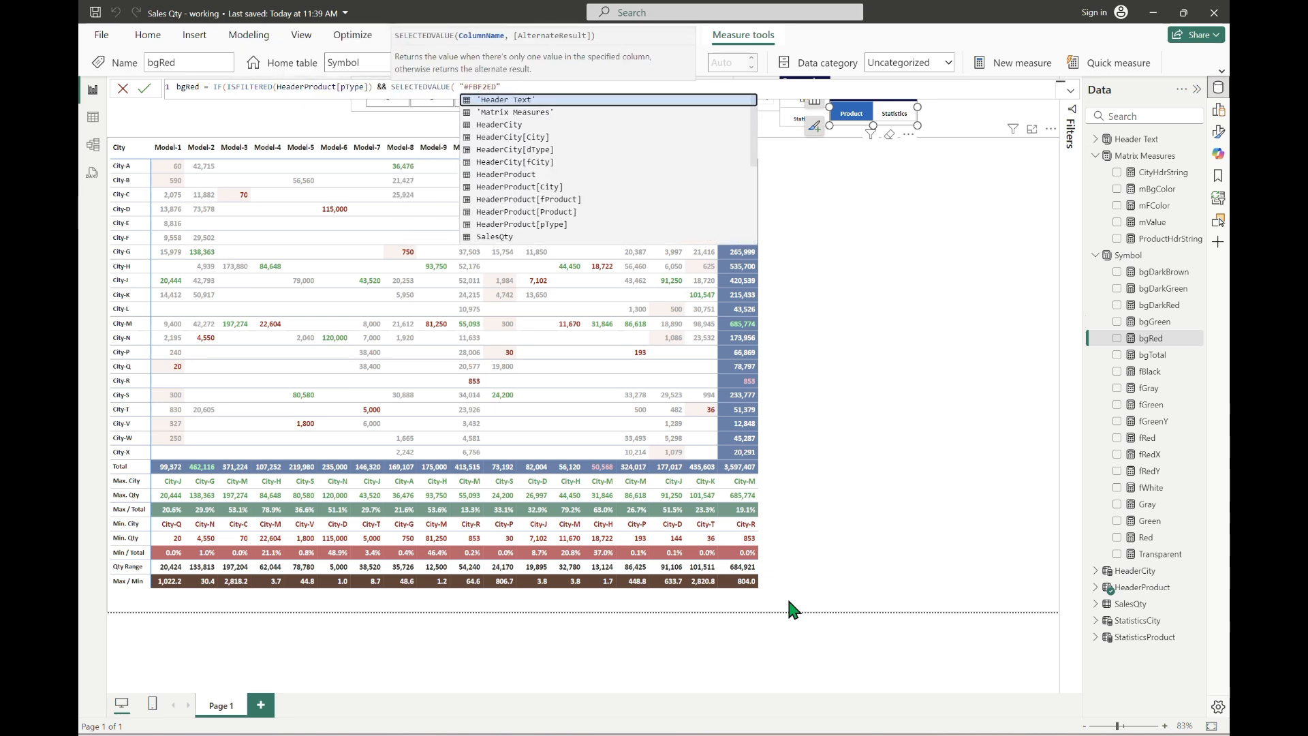
key("Tab")
type(") = \"Produc")
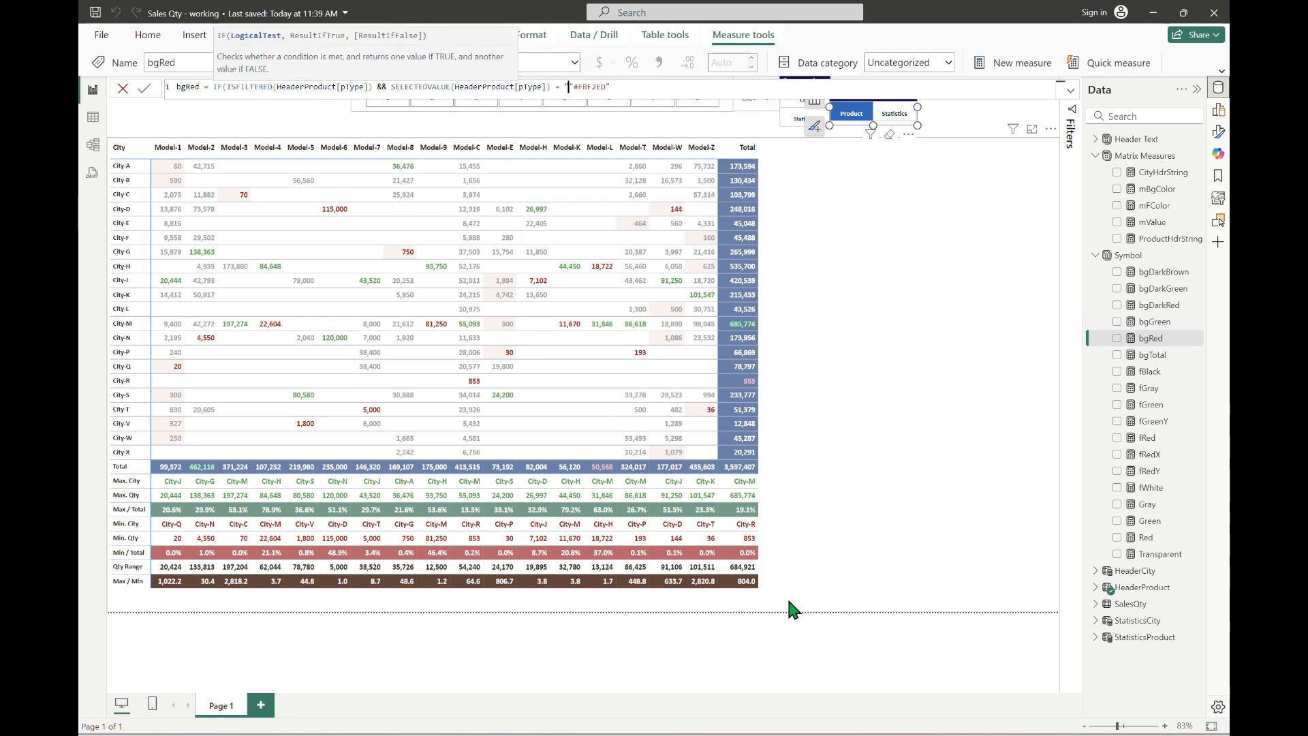
type("t\", [fWhite]")
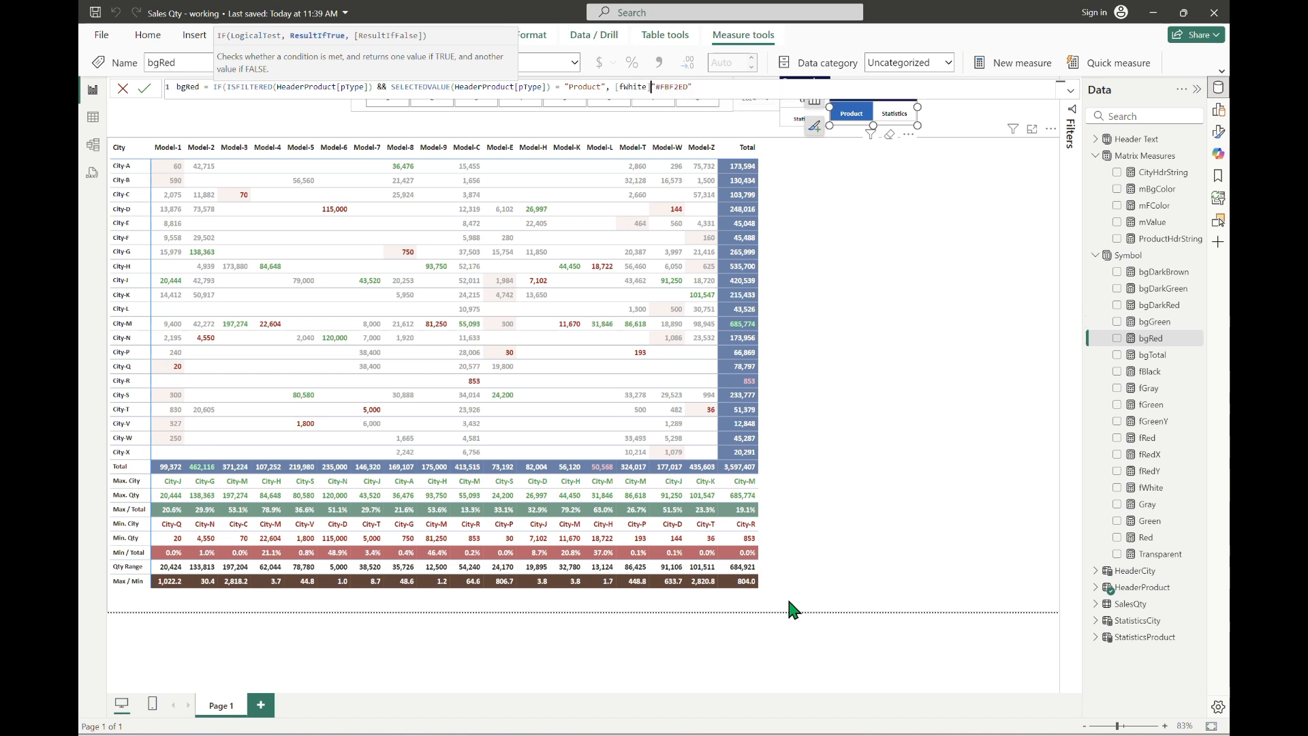
type(", \"#FBF2ED\"")
type(")")
key("Return")
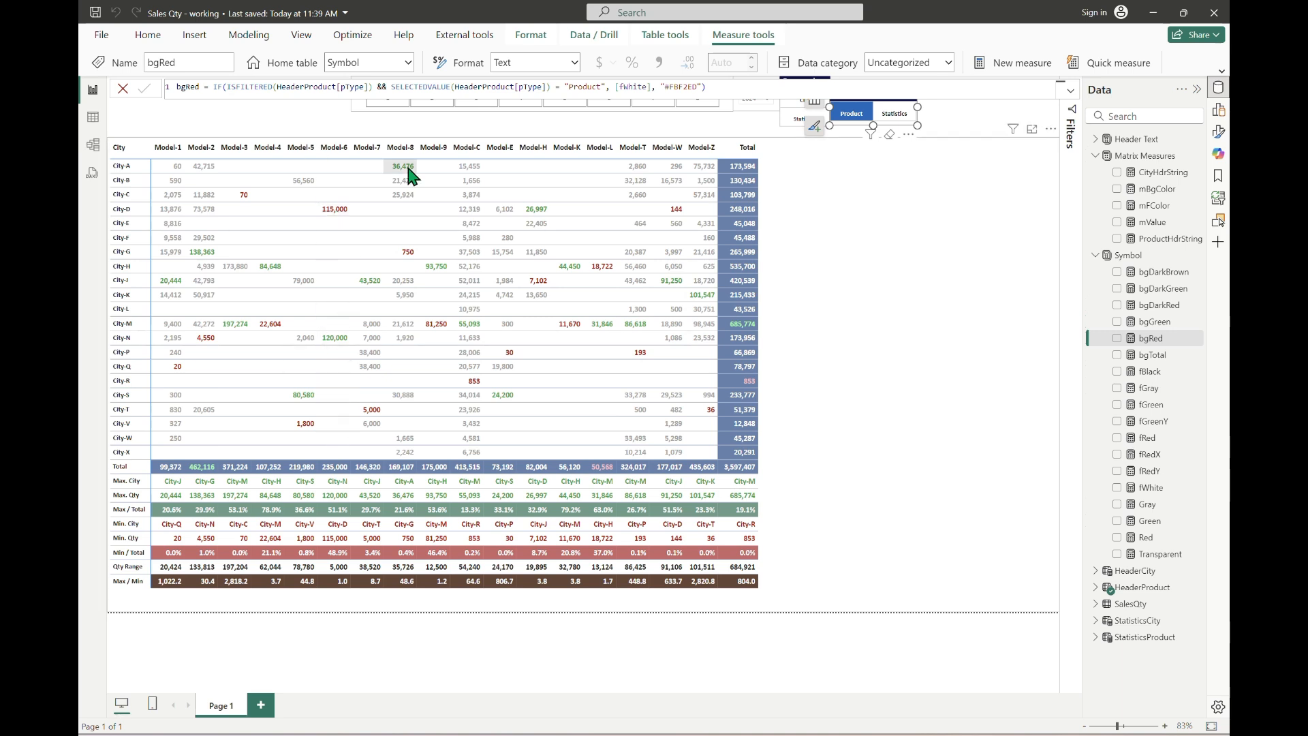
Clear the Product selection for the columns to show and restrict the rows to show to City.
left_click(728, 118)
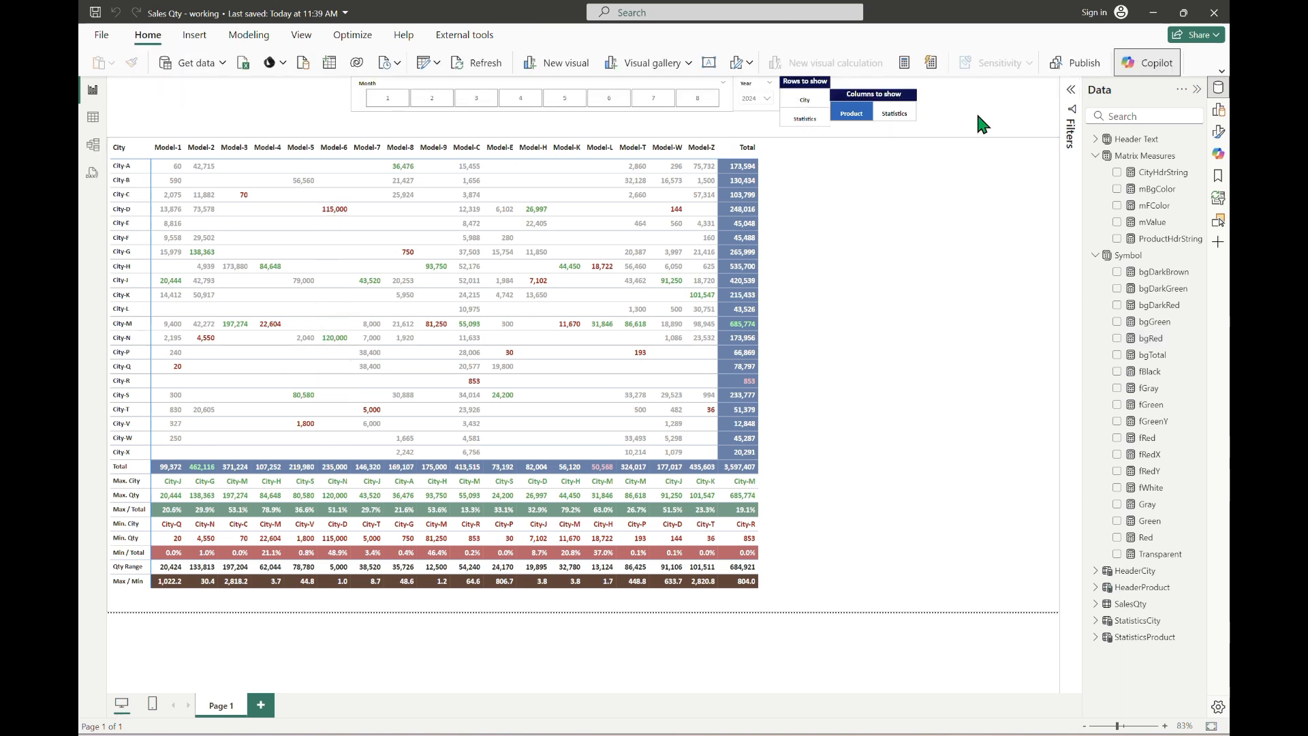
left_click(854, 119)
left_click(790, 104)
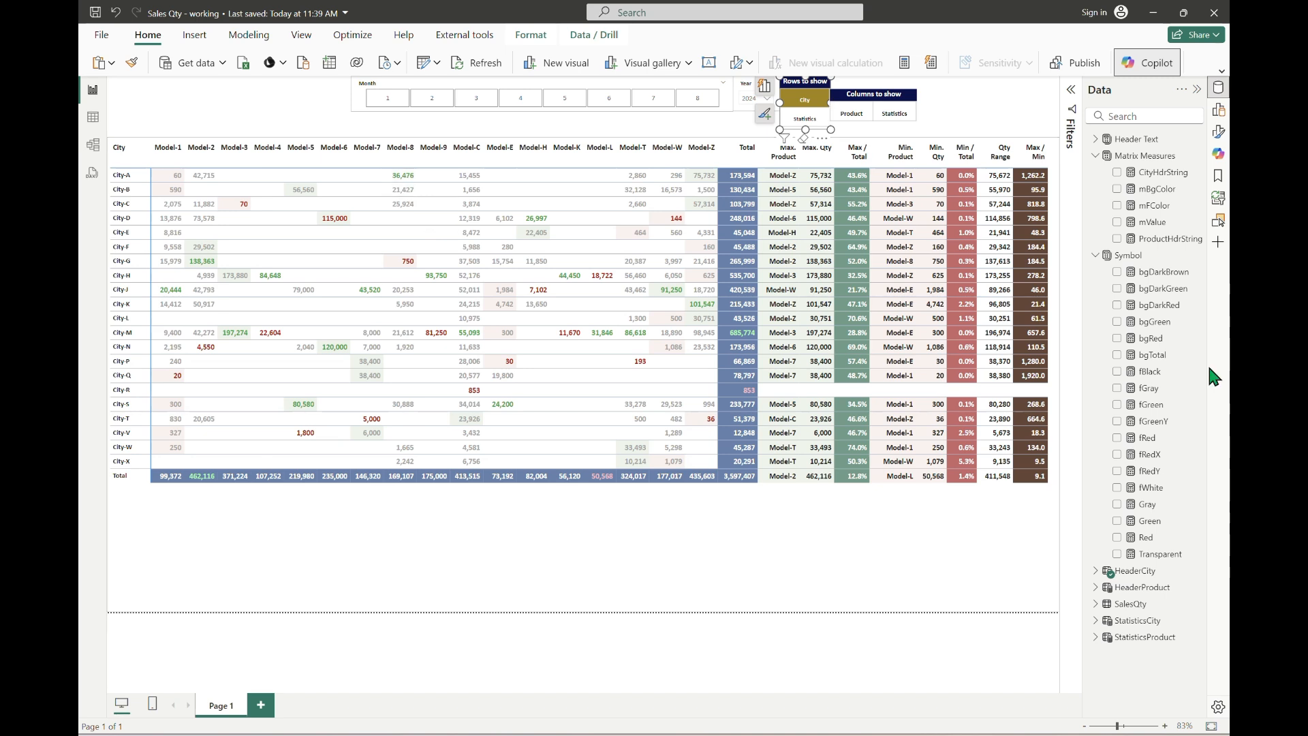
Begin fGreen with IF(ISFILTERED(HeaderCity[dType]) && SELECTEDVALUE(HeaderCity[dType]) = "City", before its color code.
left_click(1189, 407)
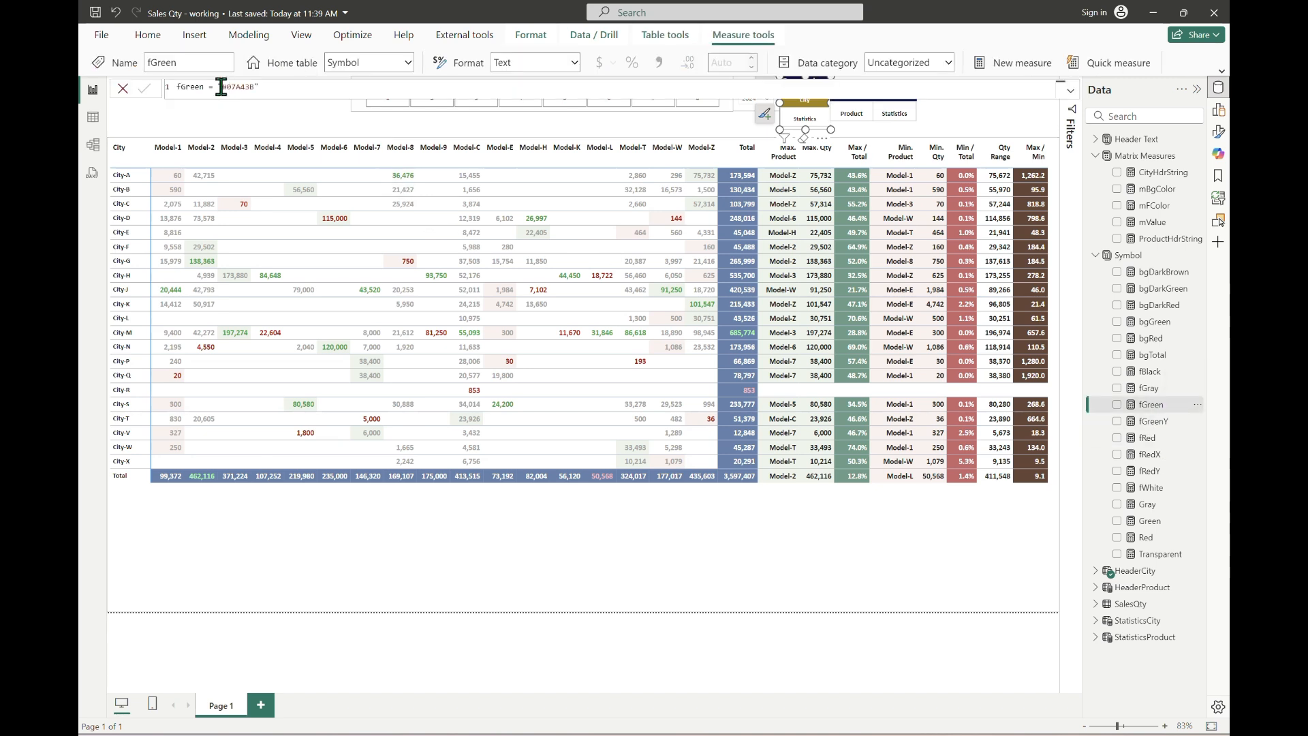
type("IF(ISFILTERED(")
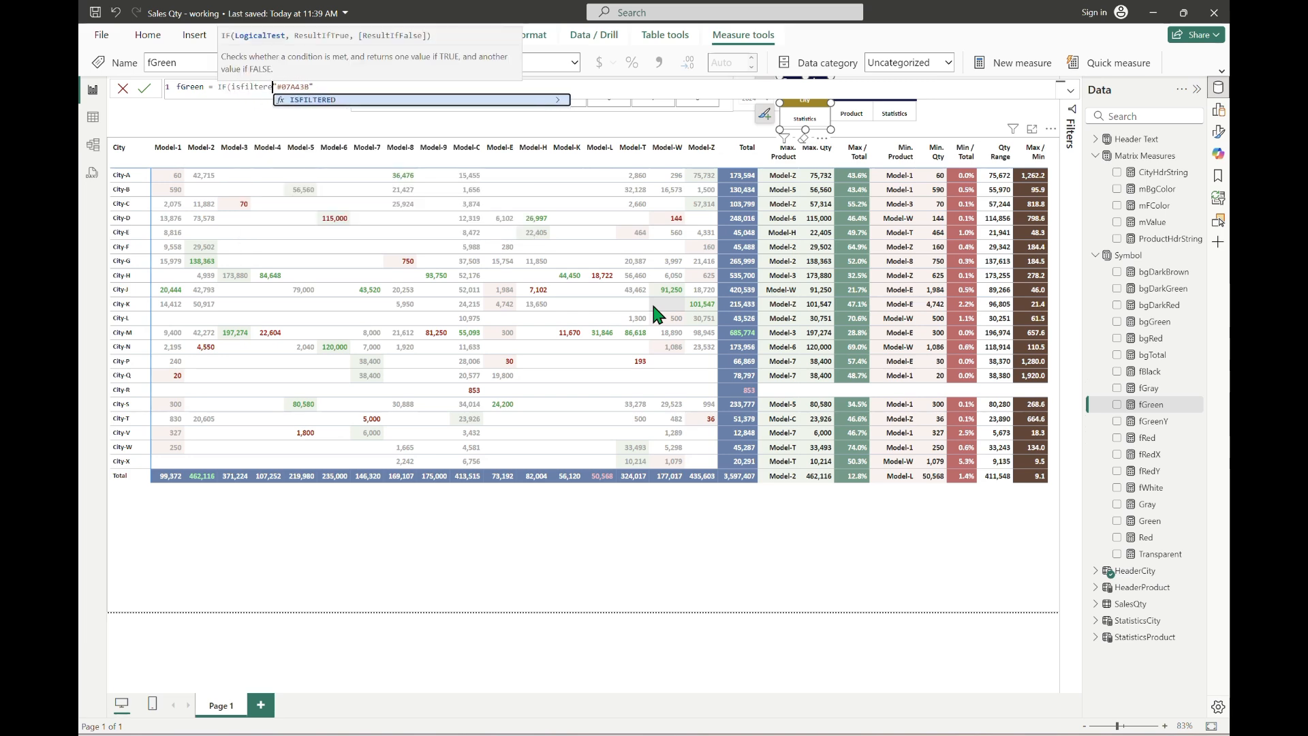
type("HeaderCity[dType]) &&")
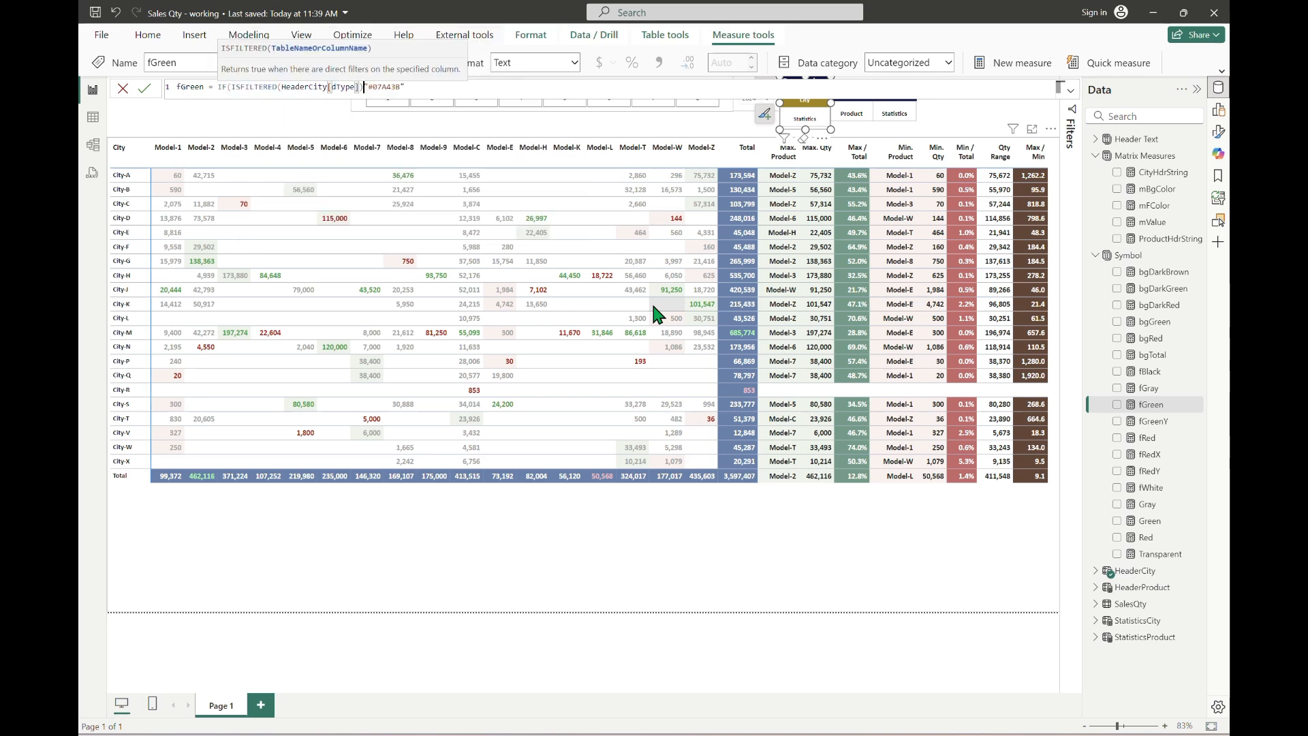
type(" sele")
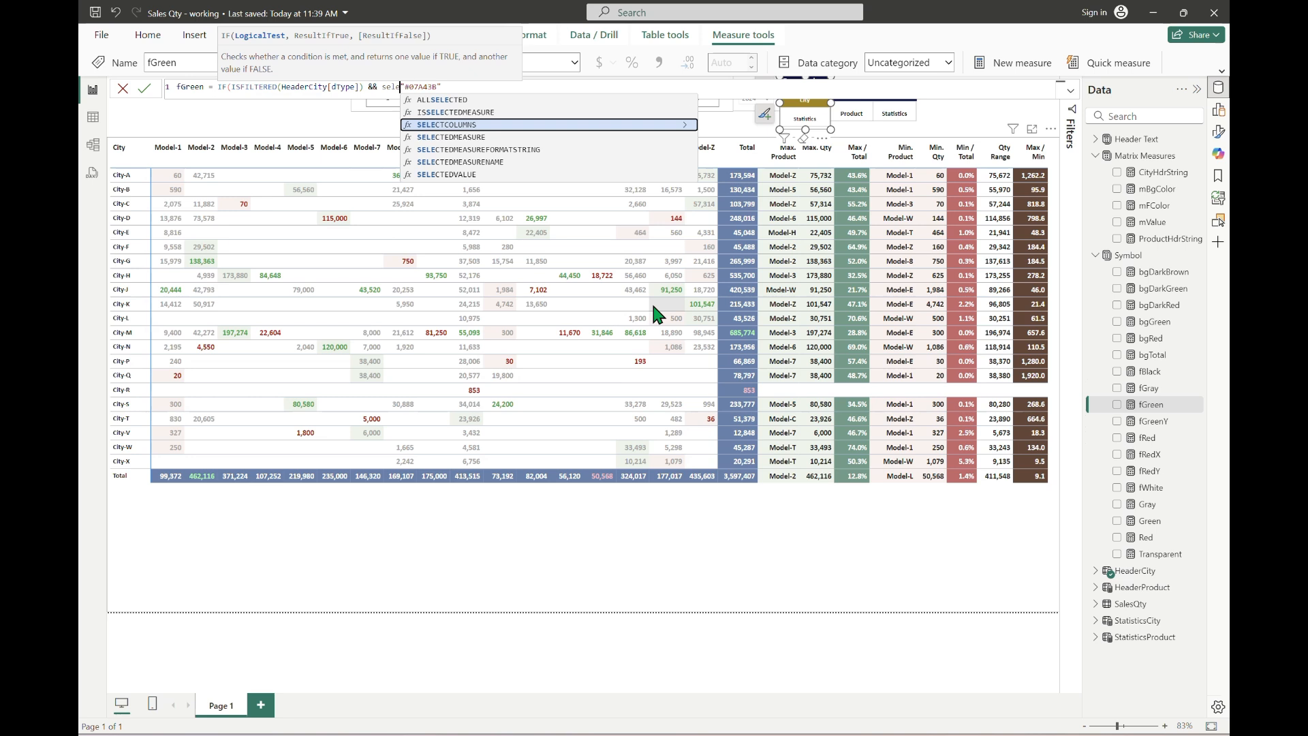
type("ctedv")
key("Tab")
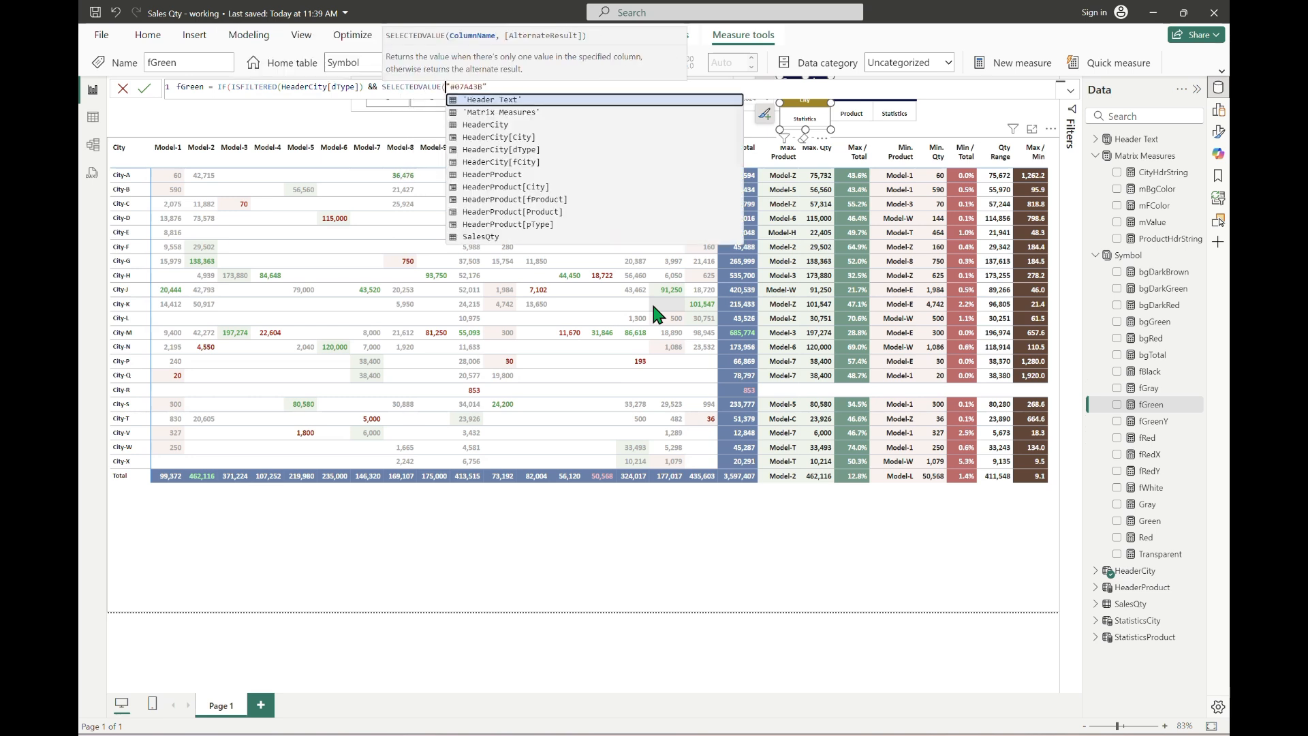
type("dtype")
key("Tab")
type(") = \"City\", ")
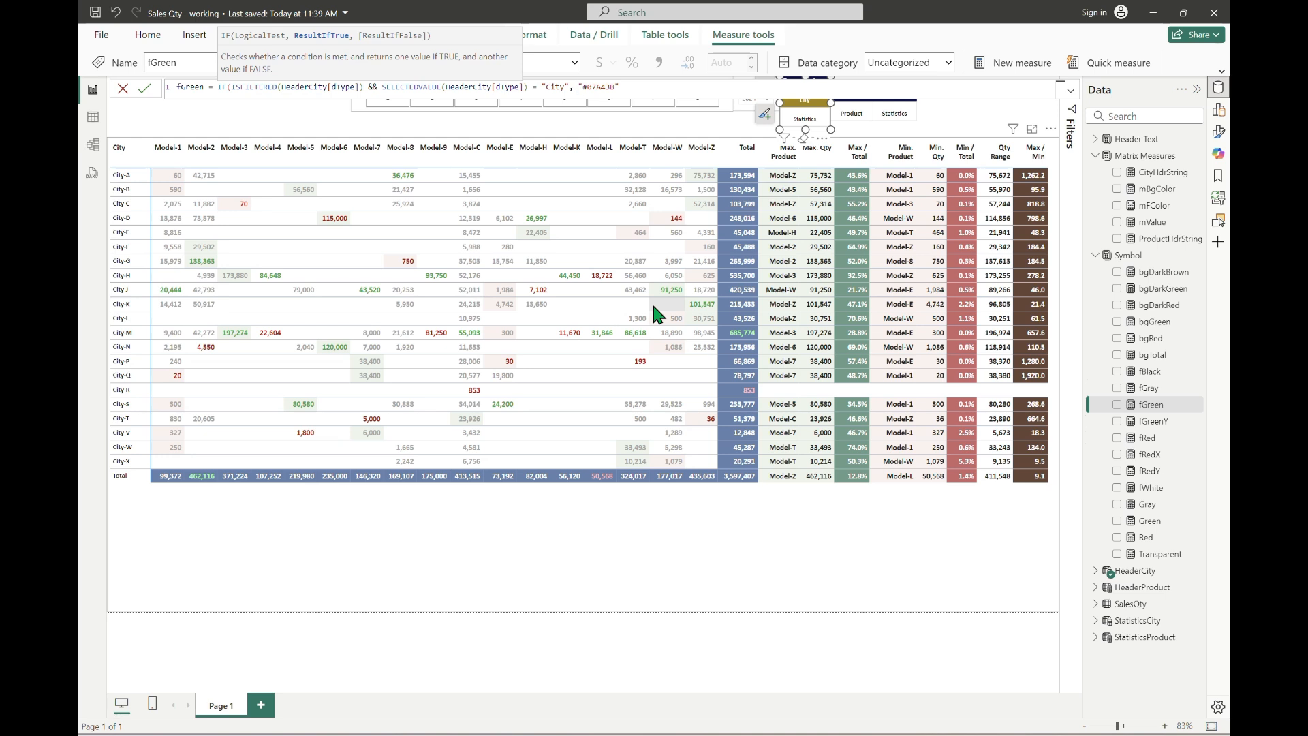
Complete fGreen's IF to return [fGray] when true and otherwise "#07A43B", and commit the measure.
type("[fg")
key("Tab")
type(",")
key("End")
type(")")
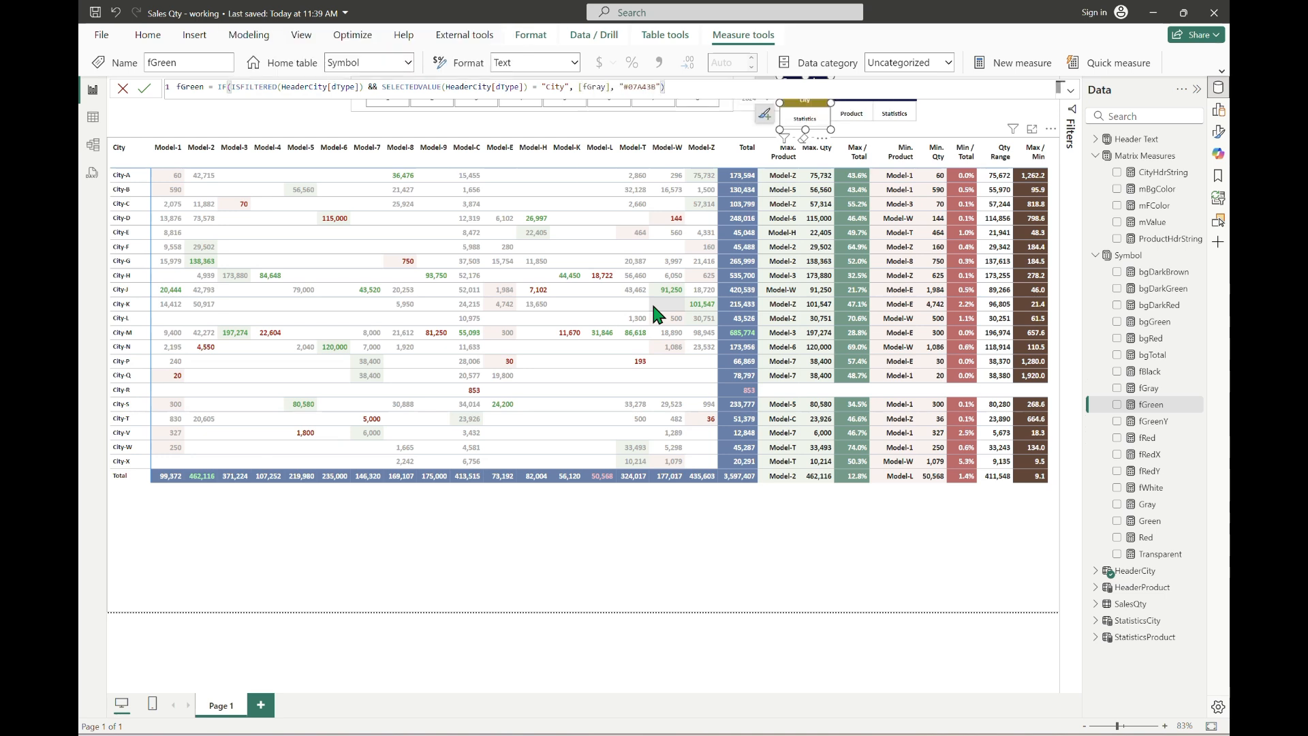
key("Return")
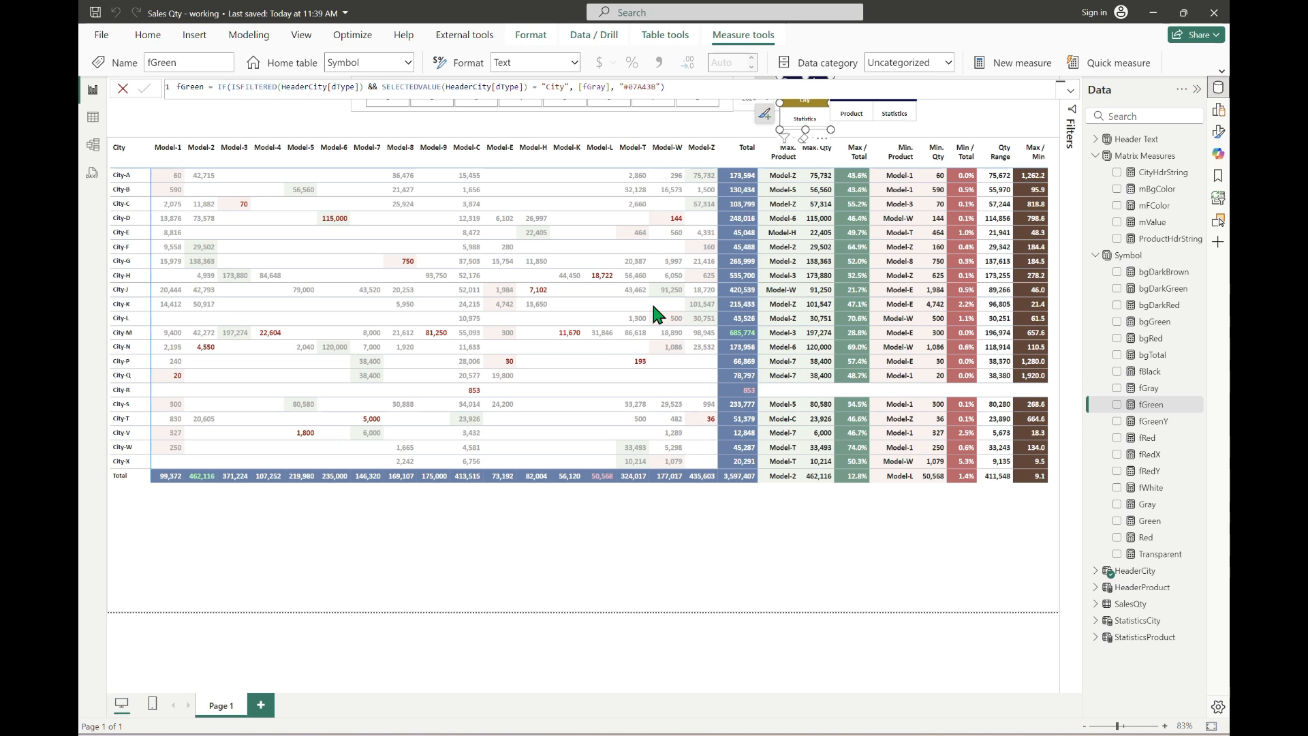
Begin fRed with IF(ISFILTERED(HeaderCity[dType]) && SELECTEDVALUE(HeaderCity[dType]) = "City", before its color code.
left_click(1166, 438)
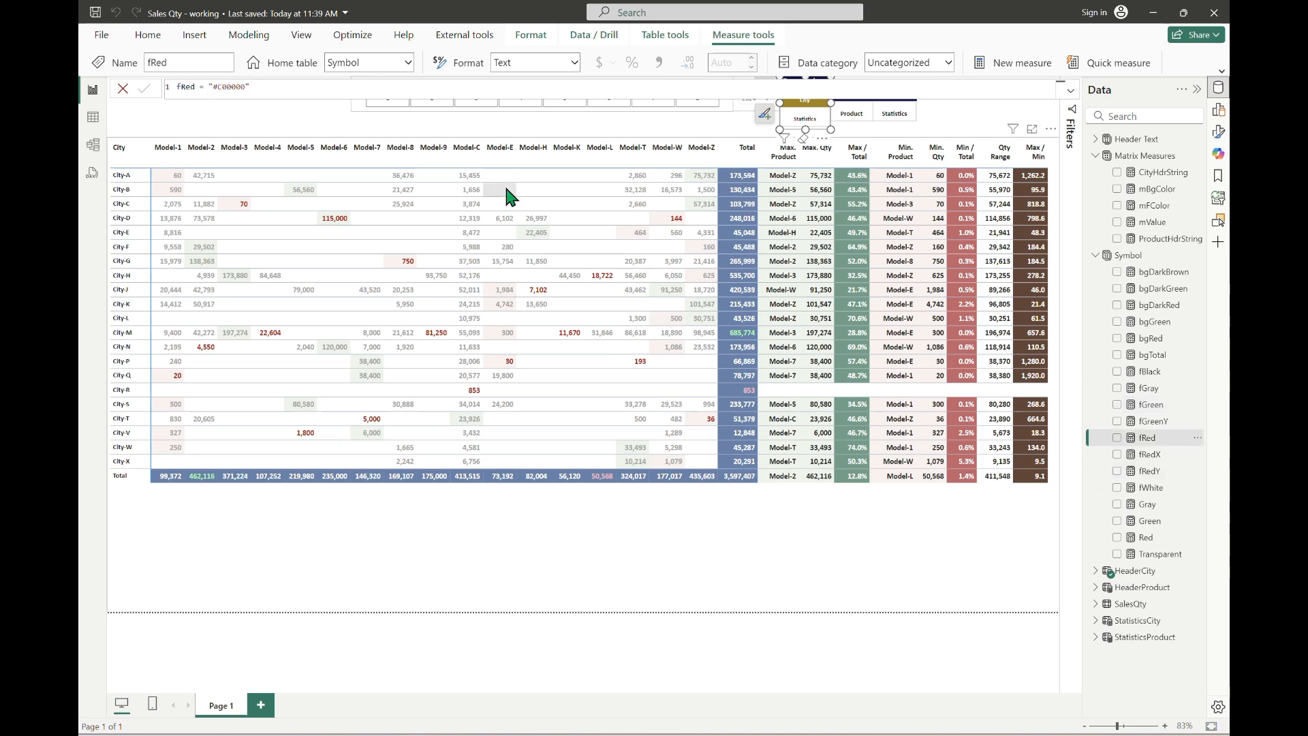
left_click(212, 88)
type("IF(ISFILTERED(")
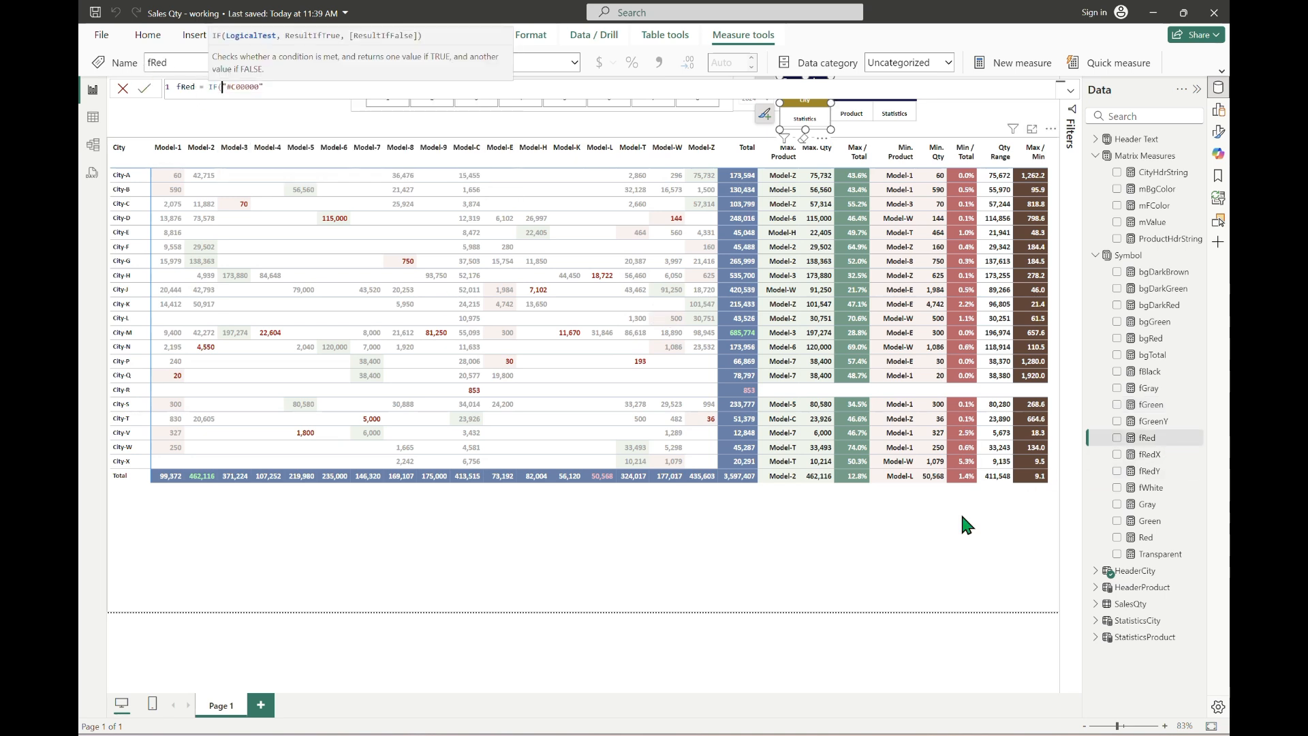
type("HeaderCity[dType]) &&")
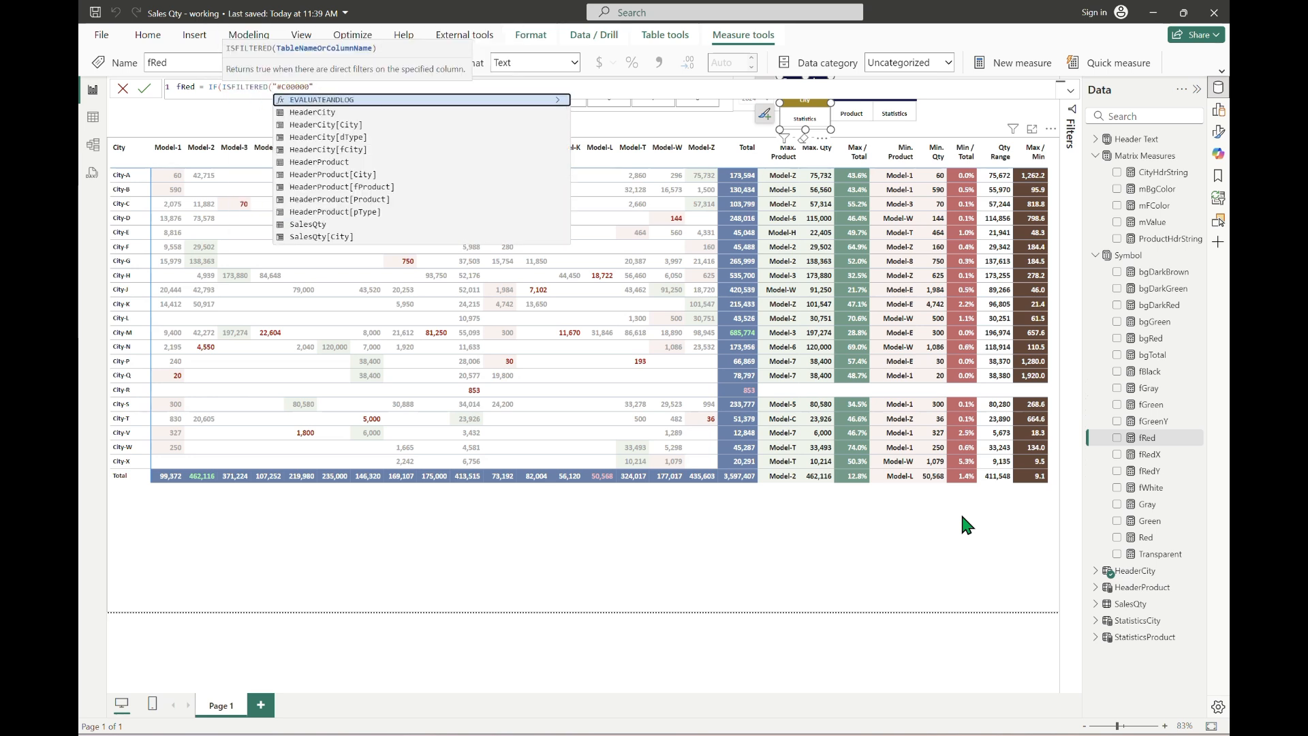
type(" sele")
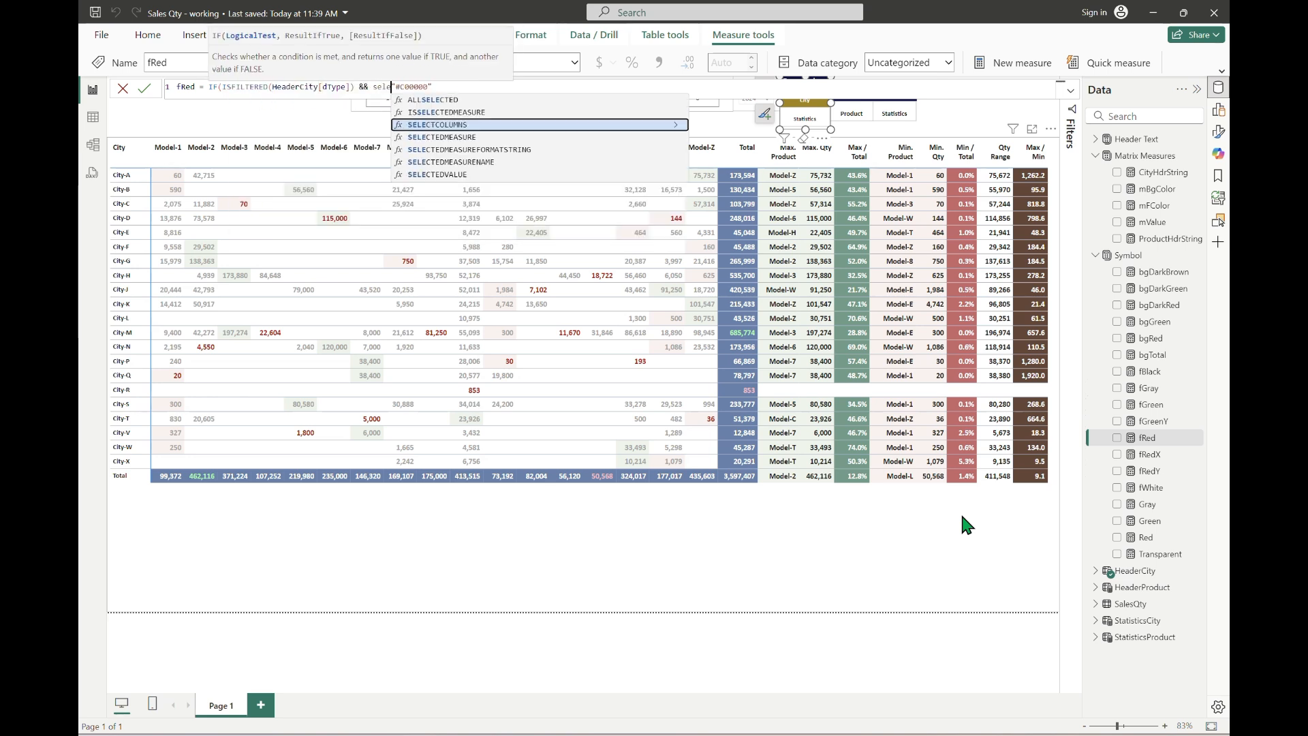
type("ctedvalue(HeaderCity[dType]) ")
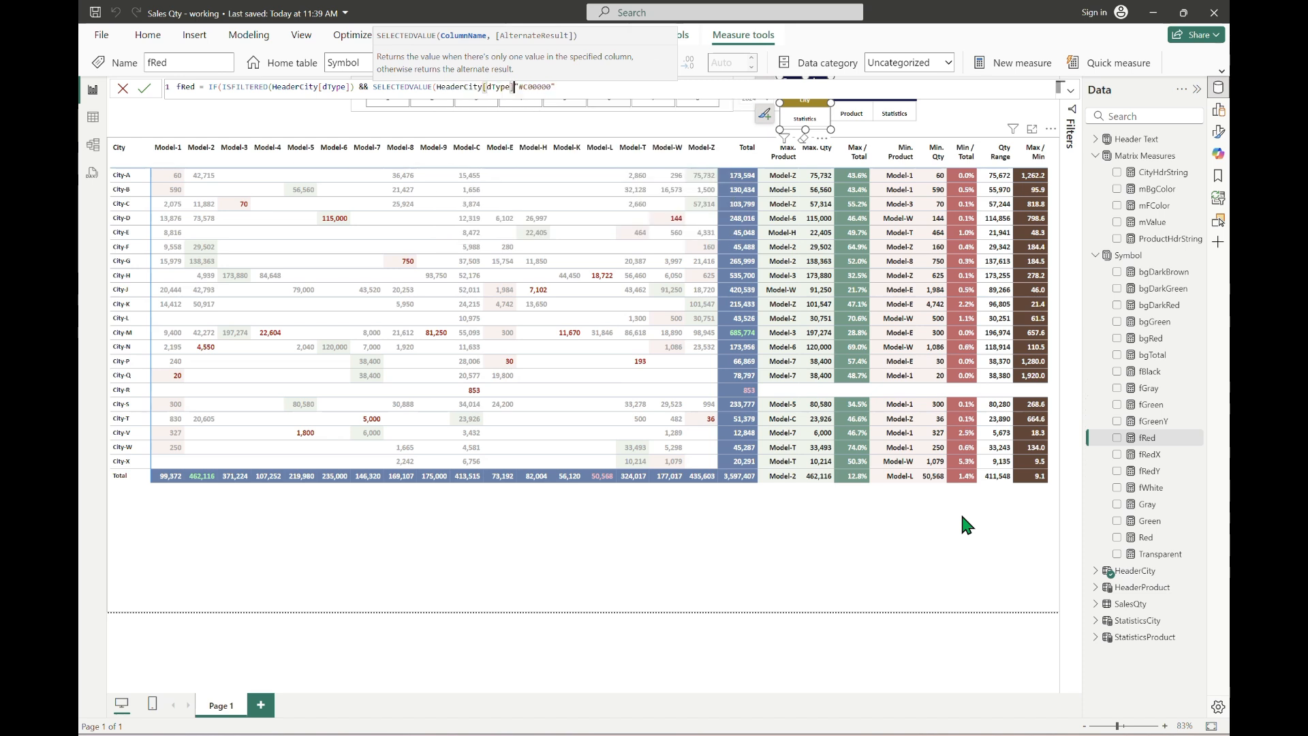
type("= \"City\", fwh")
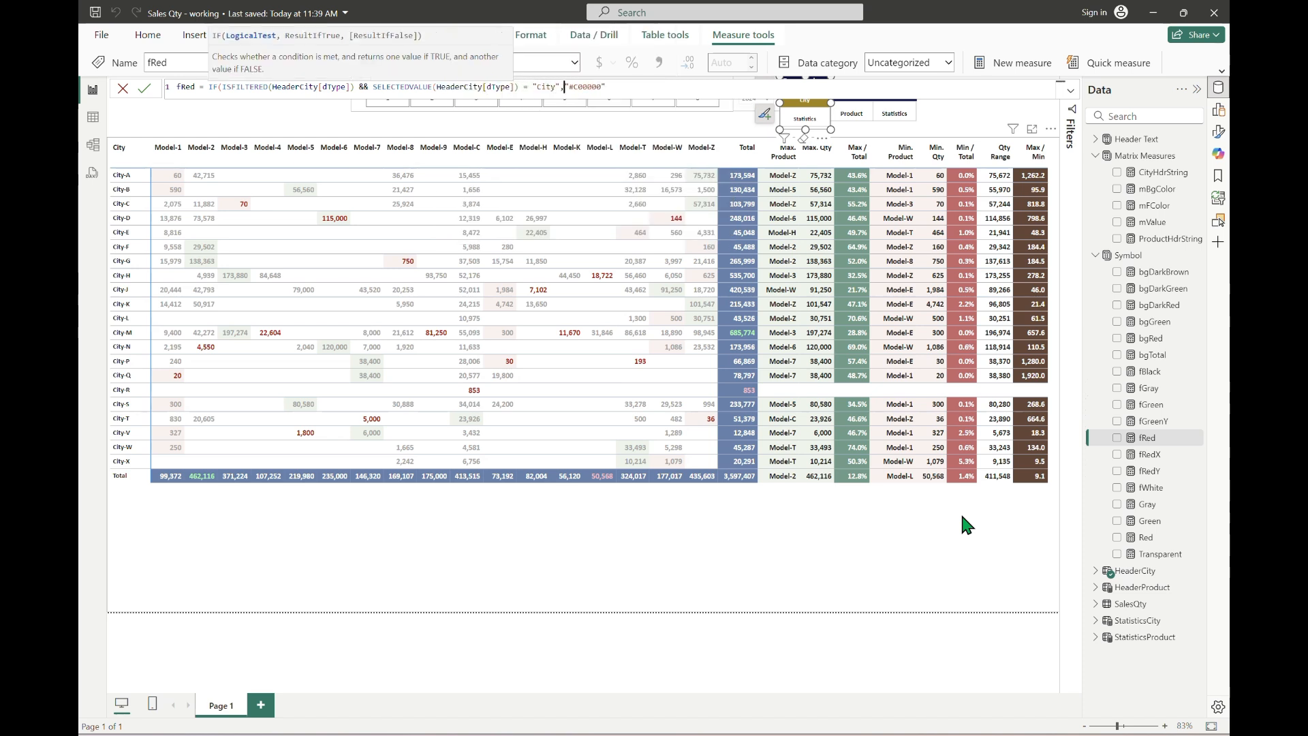
Complete fRed's IF to return [fGray] when true and otherwise "#C00000", and commit the measure.
key("BackSpace")
key("BackSpace")
key("BackSpace")
type("[f")
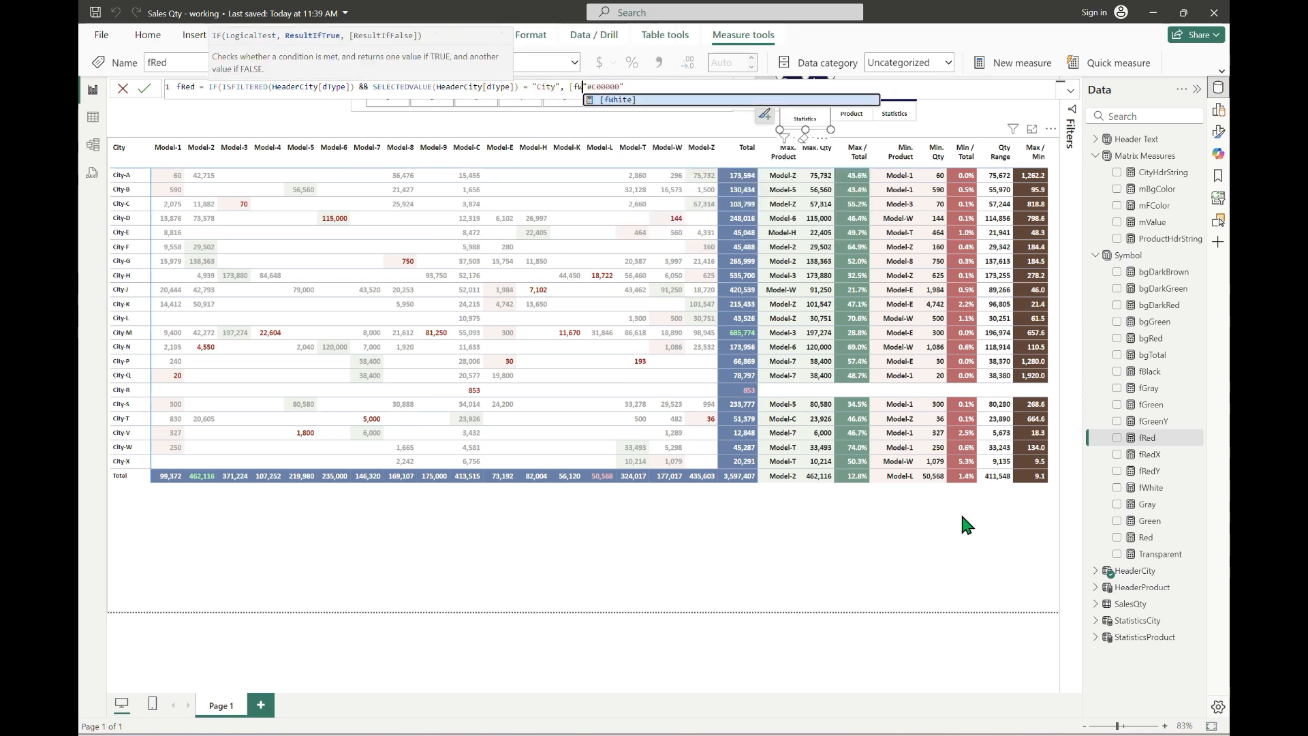
type("Gray],")
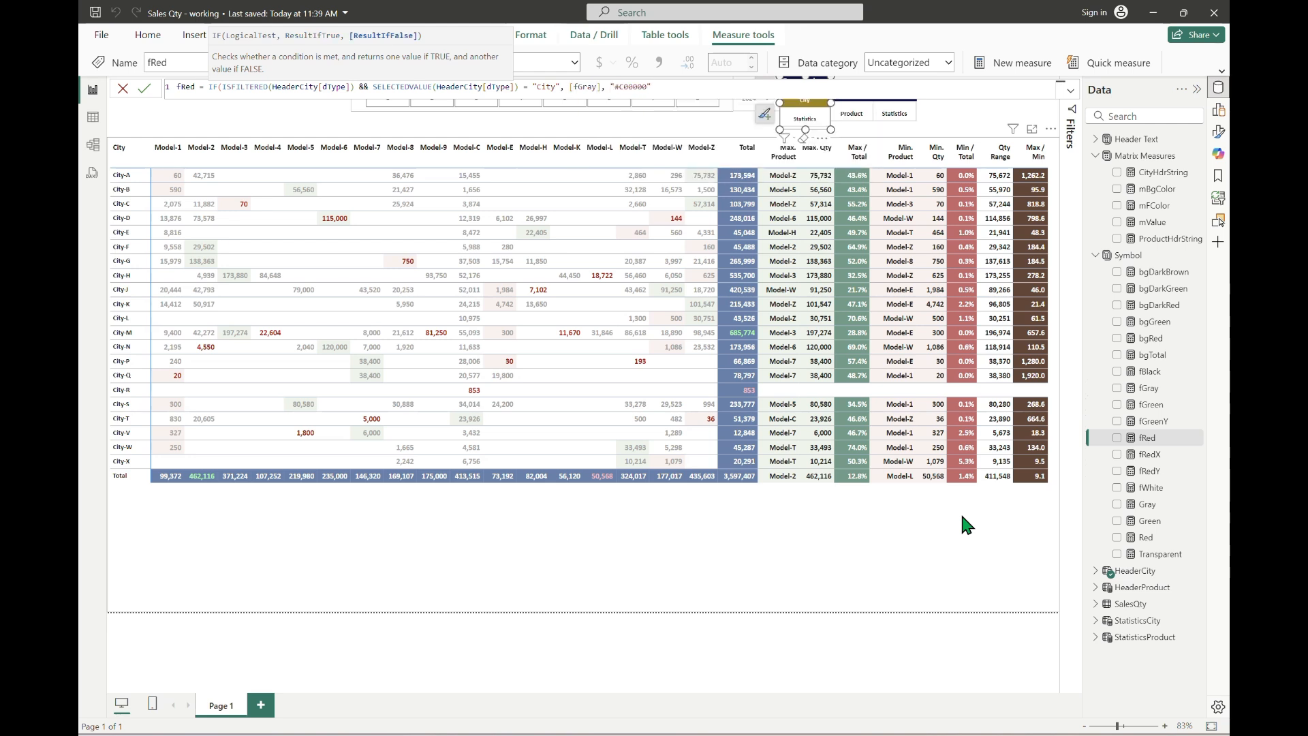
key("End")
type(")")
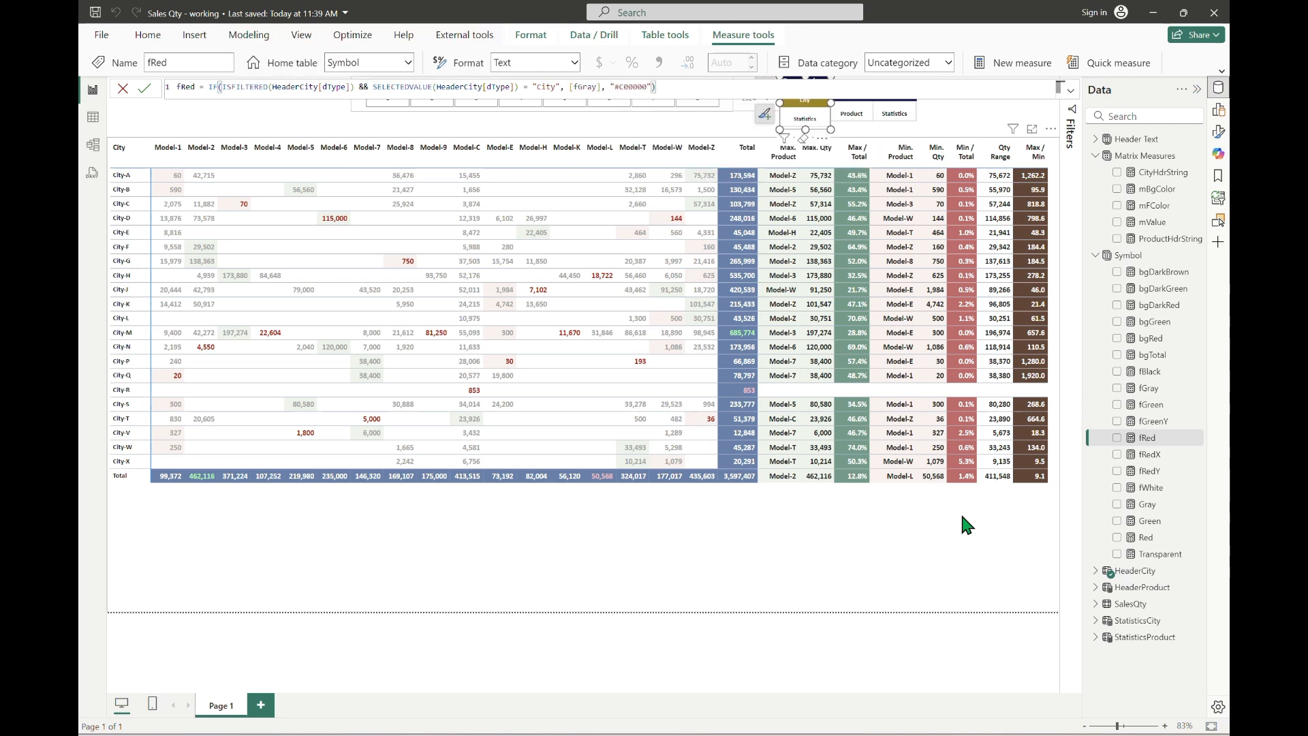
key("Return")
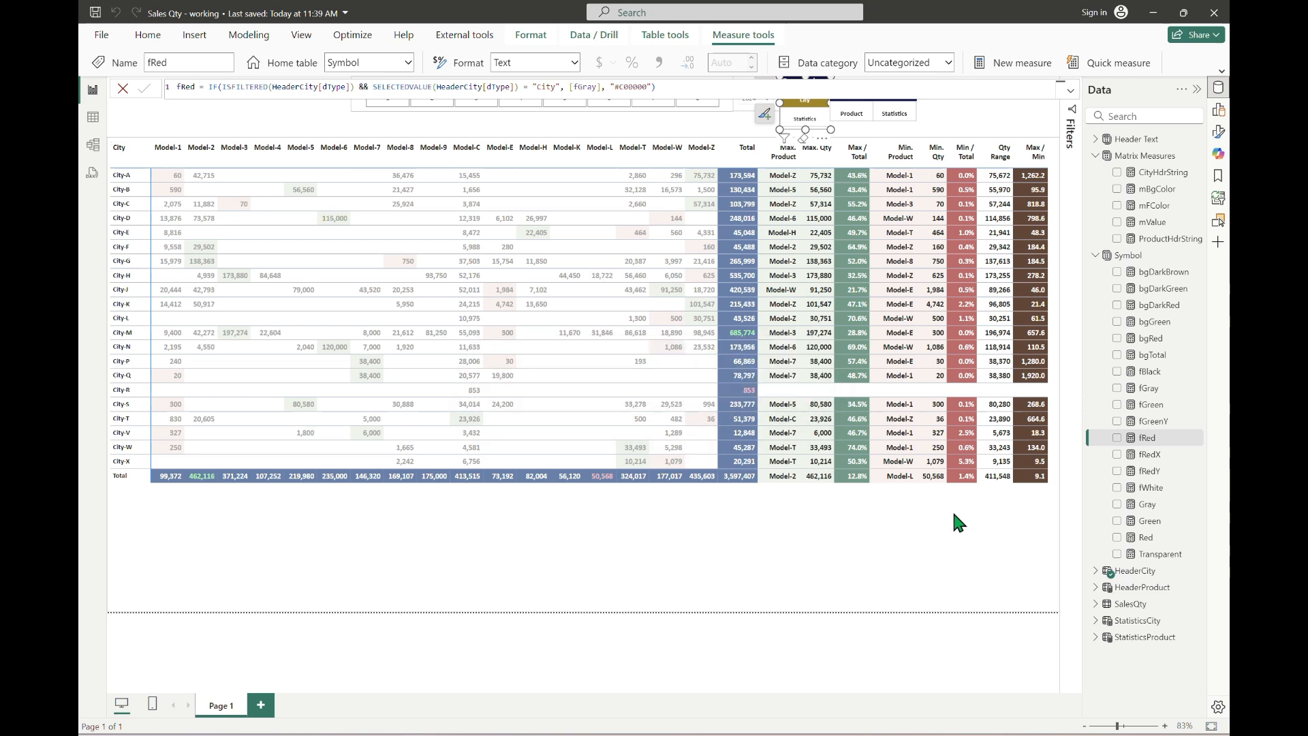
Check the matrix colors by toggling the City rows and Product columns selections, and clear both.
left_click(968, 116)
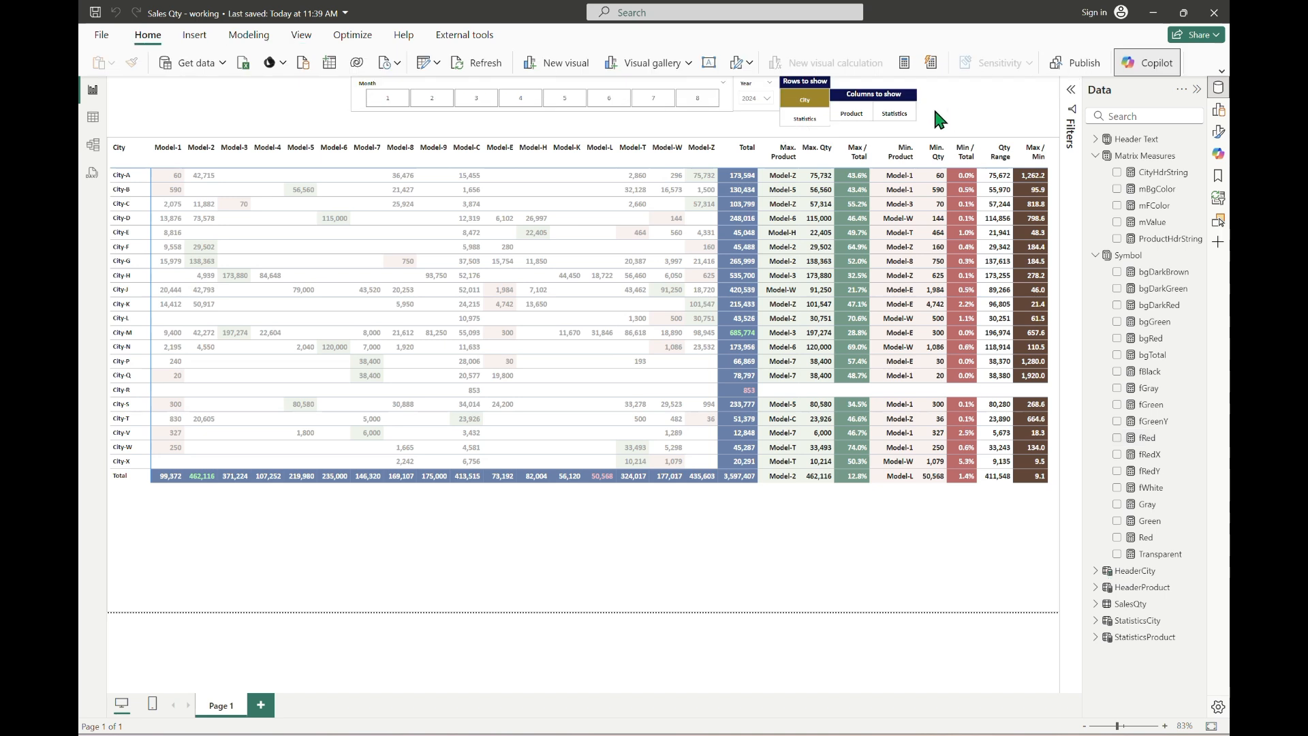
left_click(814, 104)
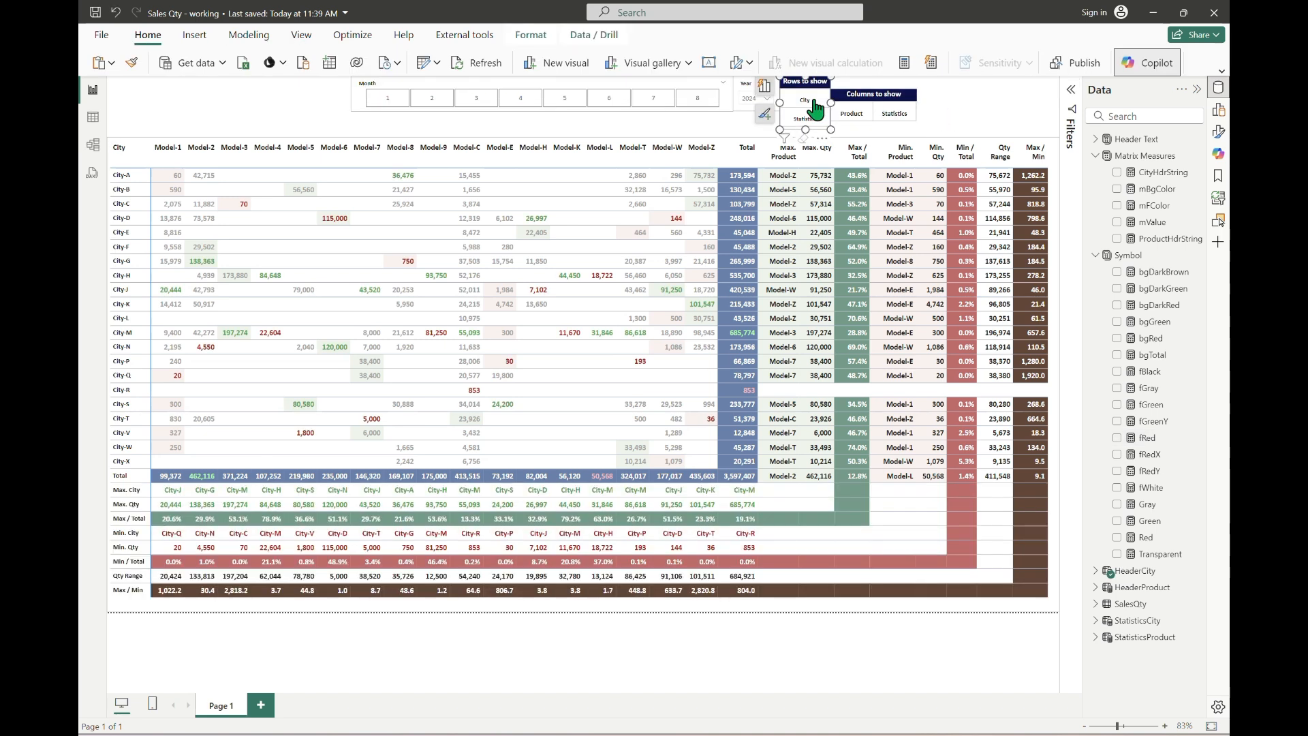
left_click(815, 104)
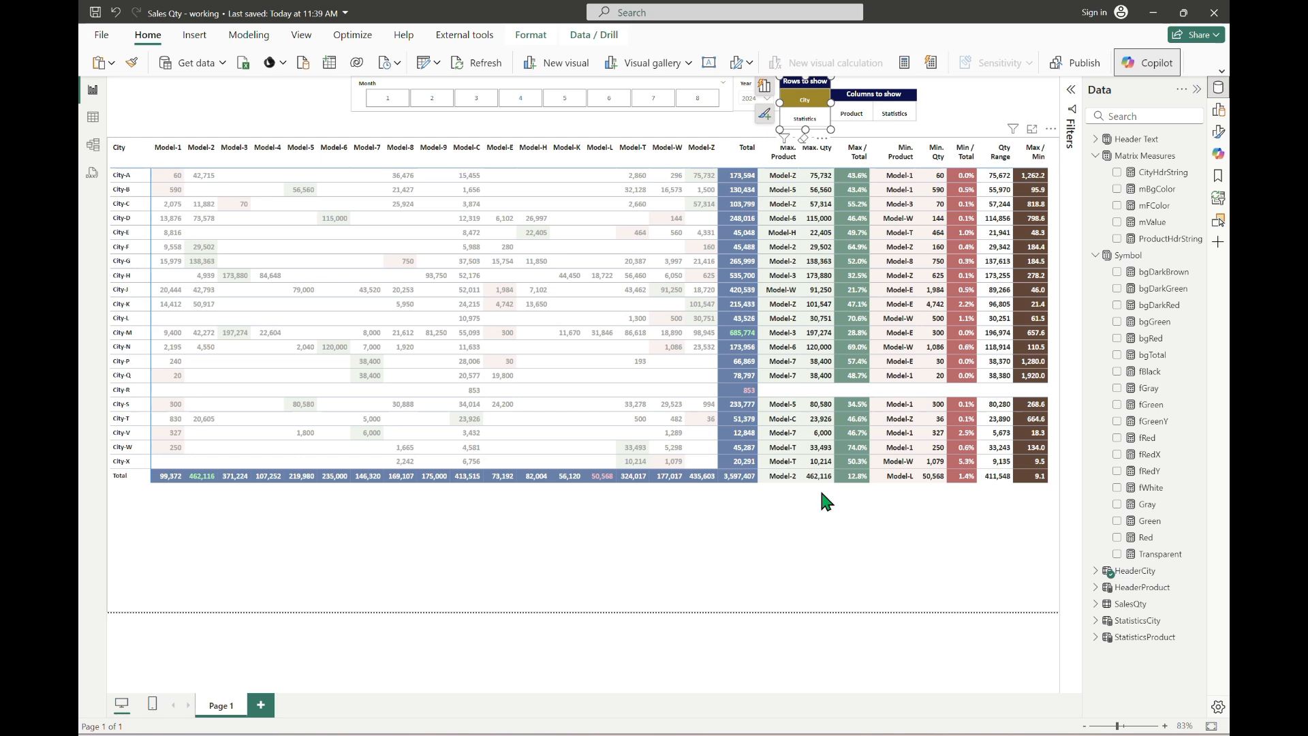
left_click(848, 113)
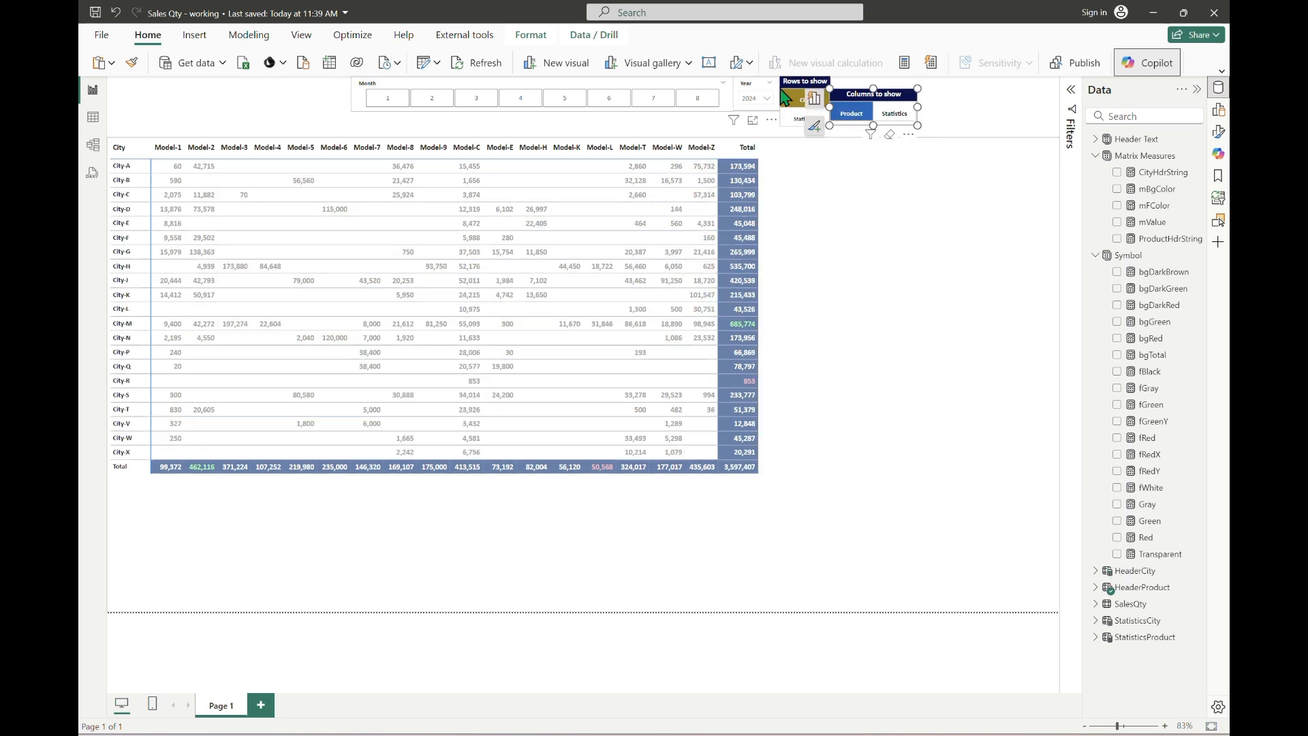
left_click(800, 101)
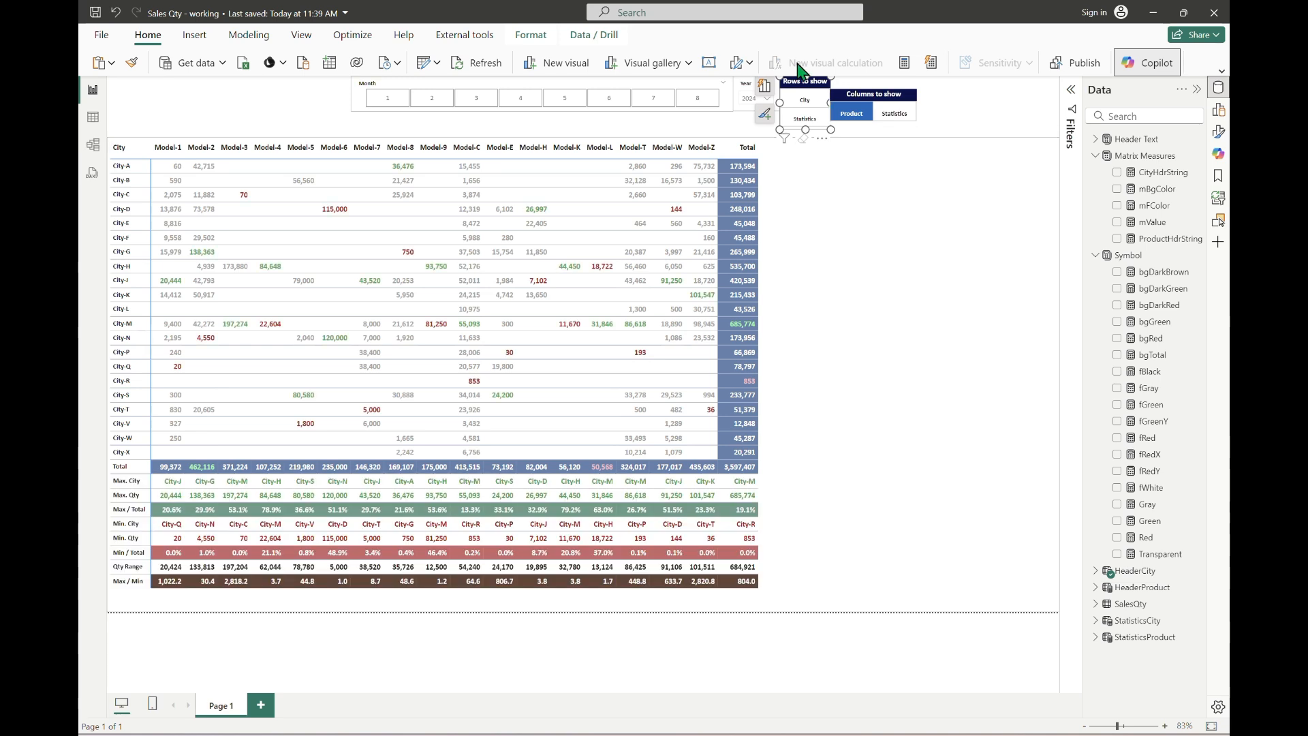
left_click(838, 115)
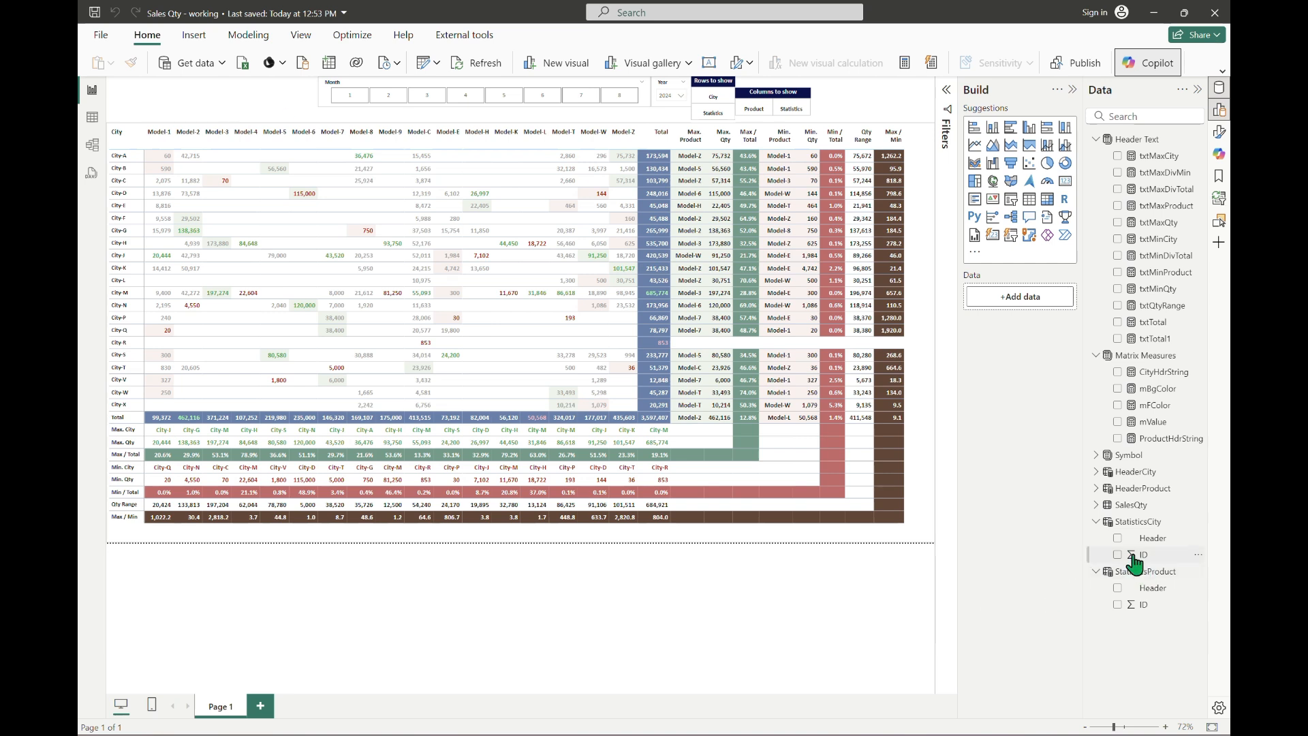
Add the row {"%", 2} directly after "Total" in the StatisticsCity table definition.
left_click(1146, 522)
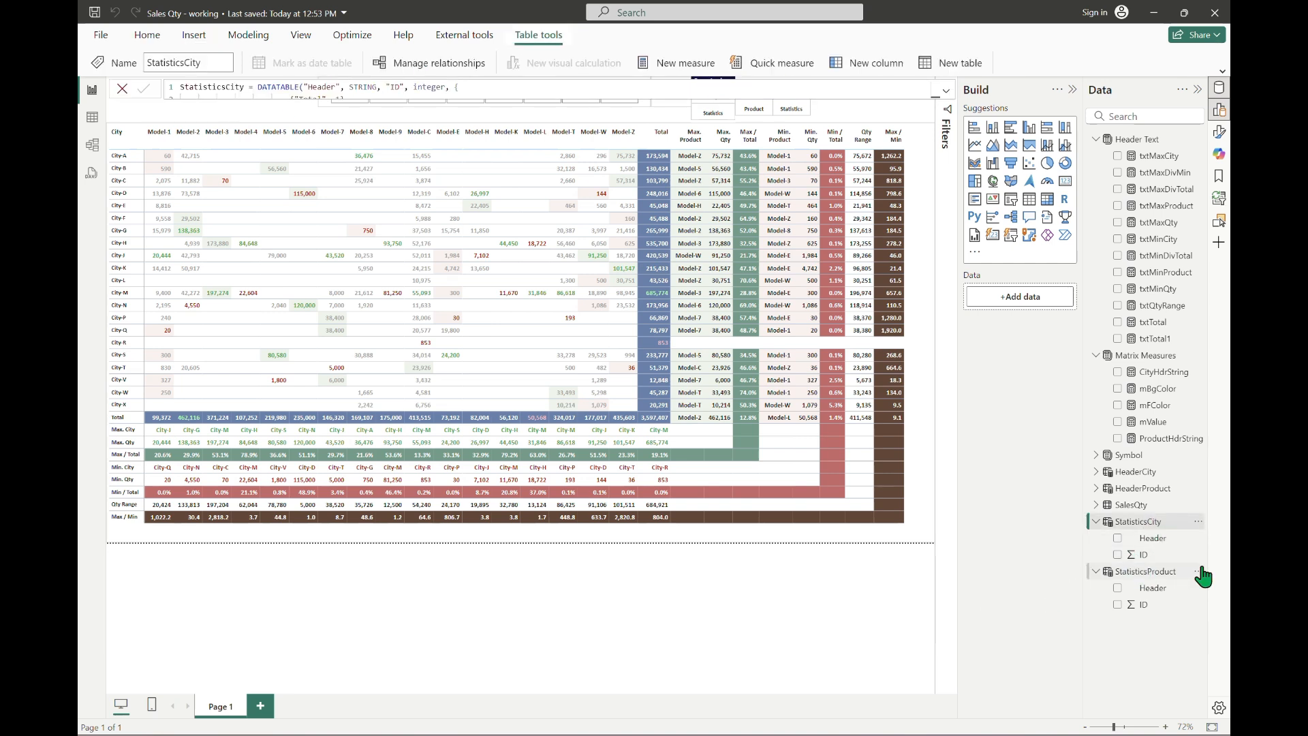
left_click(944, 92)
left_click(442, 100)
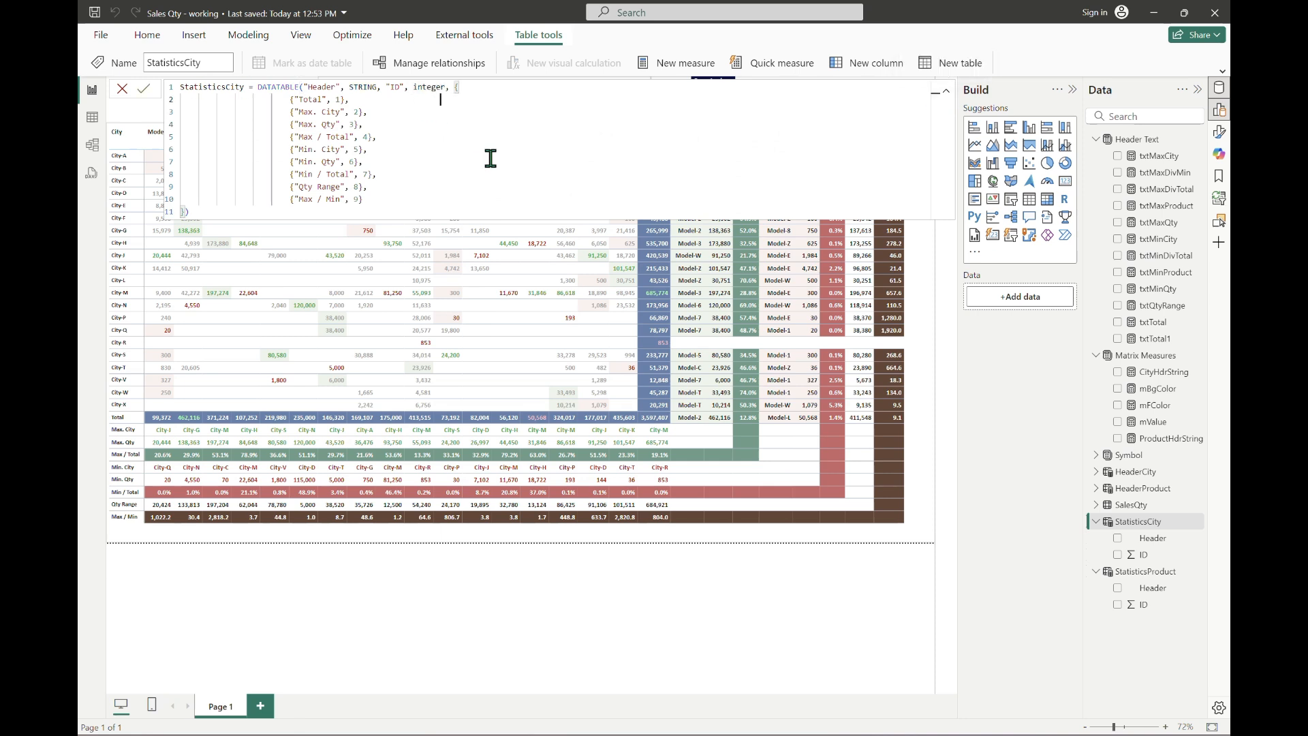
left_click(346, 100)
key("End")
key("Return")
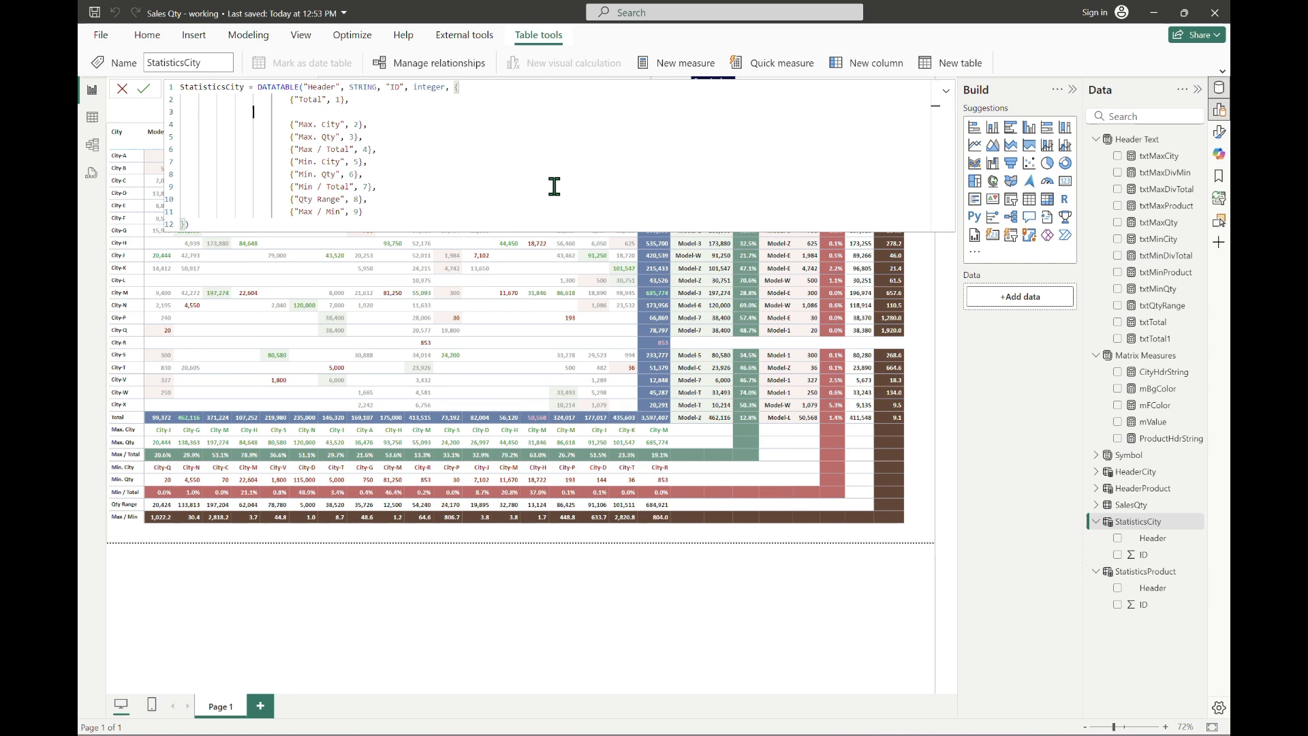
type("\"%\", 2")
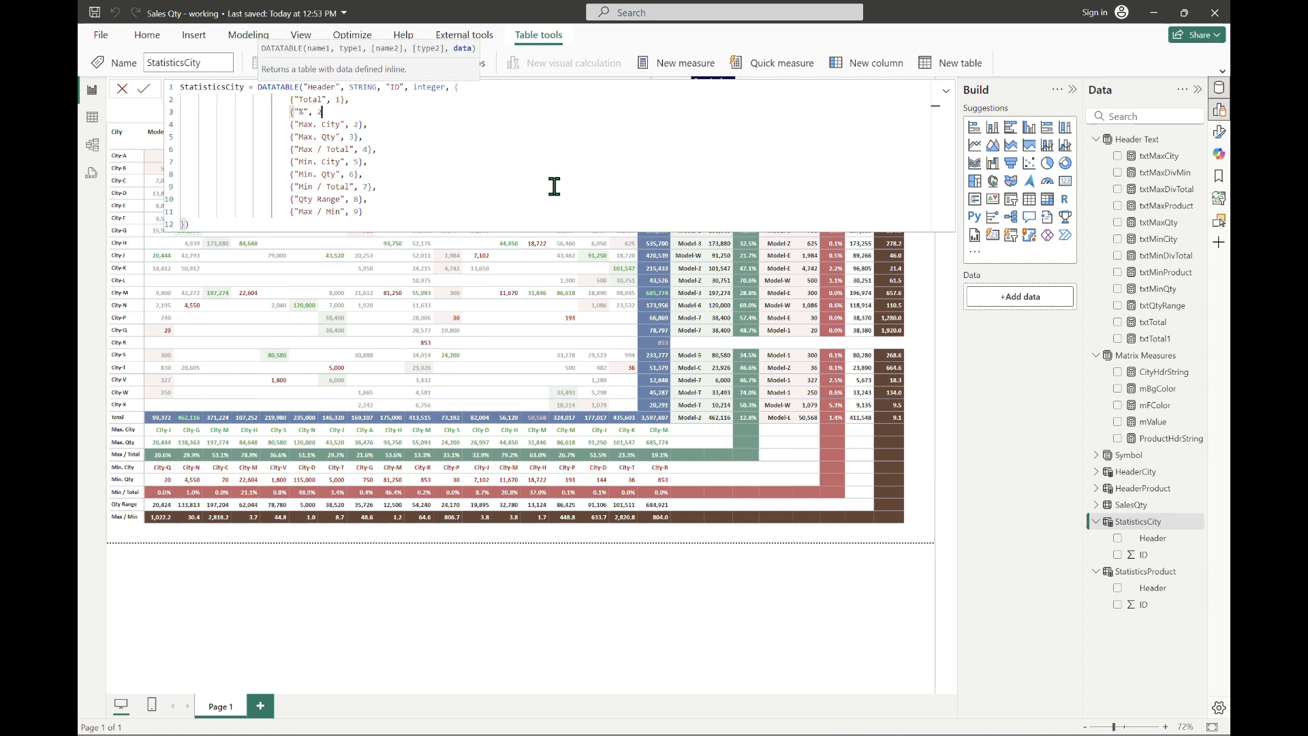
type("},")
In StatisticsCity, set the IDs of Max. City to 3, Max. Qty to 4 and Max / Total to 5.
key("Down")
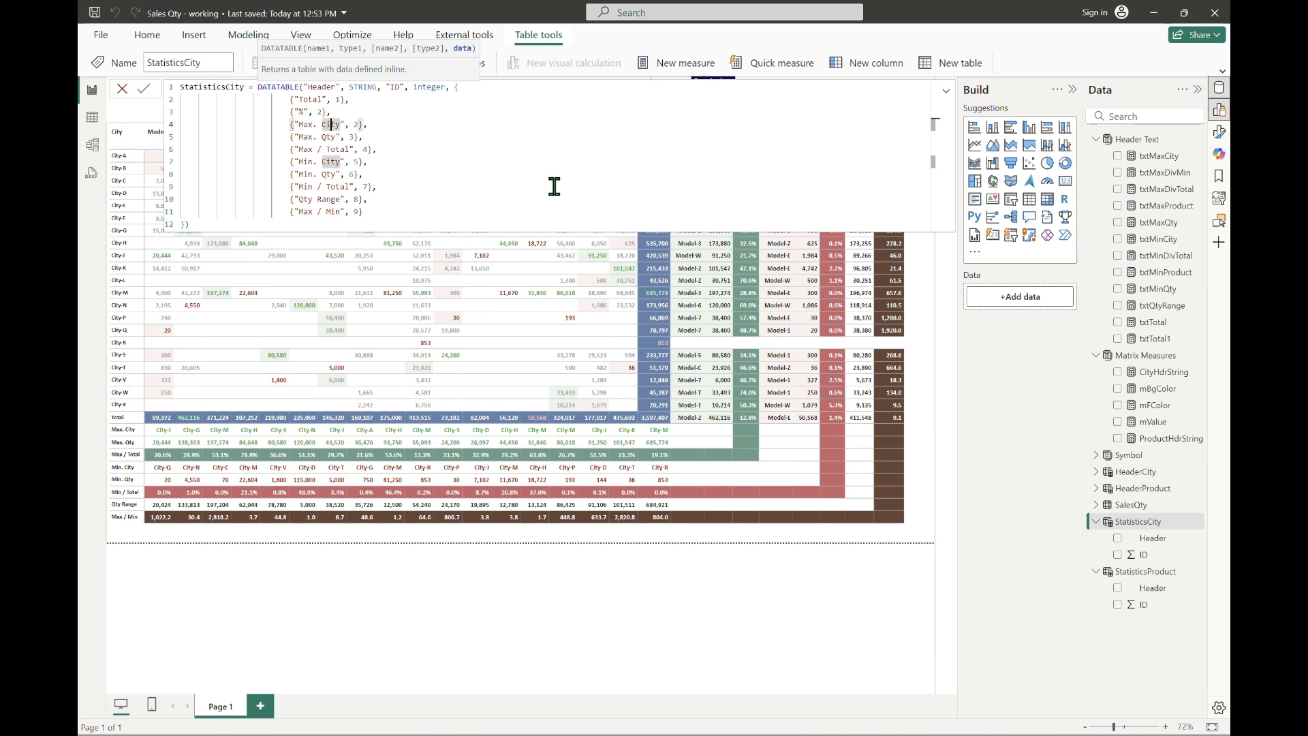
key("Right")
key("Right")
key("Right")
key("Right")
key("Right")
type("3")
key("Delete")
key("Down")
key("Left")
key("Left")
type("4")
key("Delete")
key("Down")
key("Right")
key("Right")
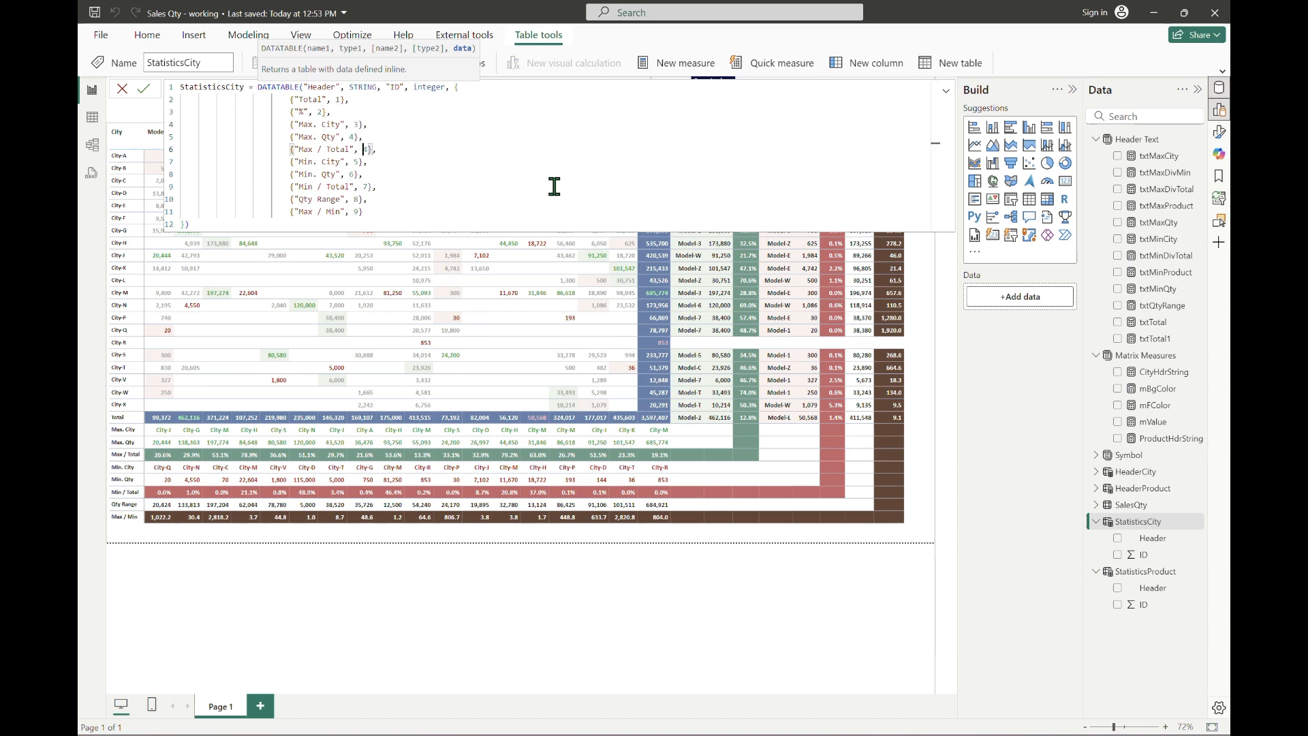
type("5")
key("Delete")
In StatisticsCity, set the IDs of Min. City to 6, Min. Qty to 7 and Min / Total to 8.
key("Down")
key("Left")
key("Left")
key("Left")
type("6")
key("Delete")
key("Down")
key("Left")
type("7")
key("Delete")
key("Down")
key("Right")
key("Right")
type("8")
key("Delete")
Set StatisticsCity's Qty Range ID to 9 and Max / Min ID to 10, and commit the table definition.
key("Down")
key("Left")
key("Left")
key("Left")
key("Delete")
type("9")
key("BackSpace")
type("10")
key("Return")
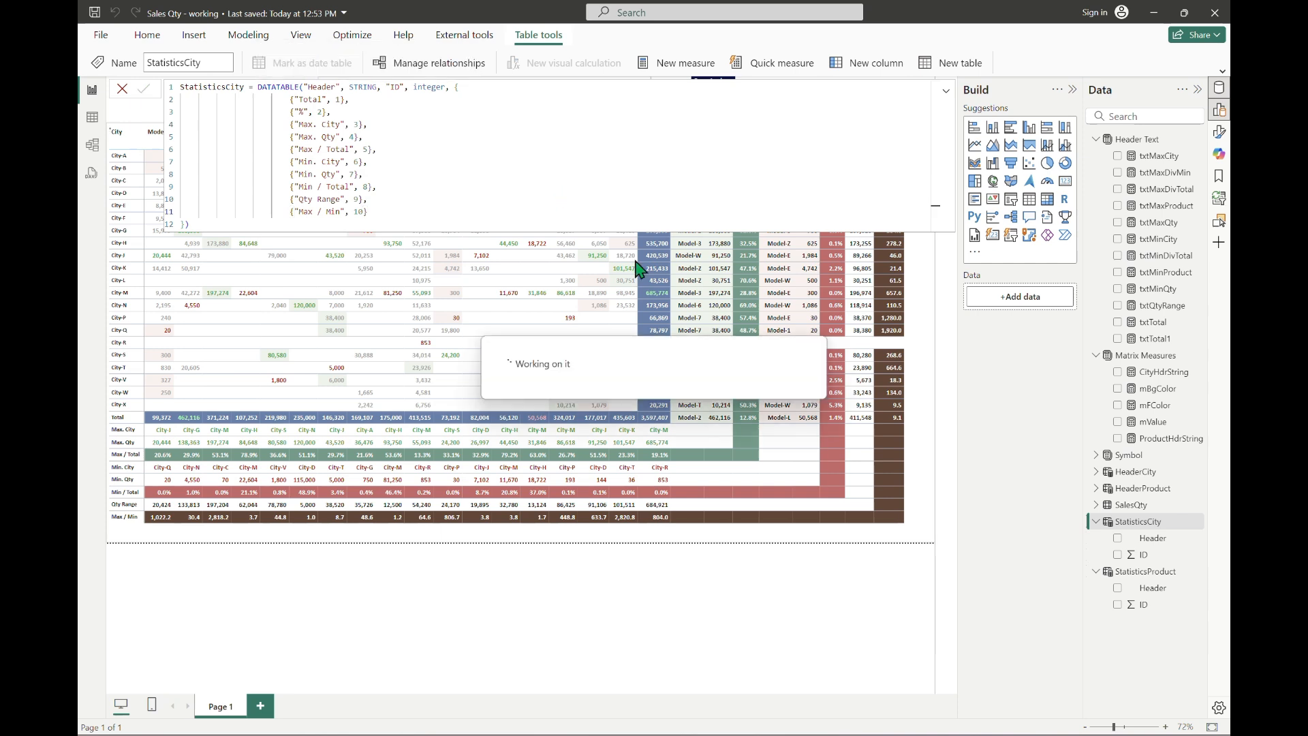
Add the row {"%", 2} directly after "Total" in the StatisticsProduct table definition.
left_click(1144, 572)
left_click(377, 100)
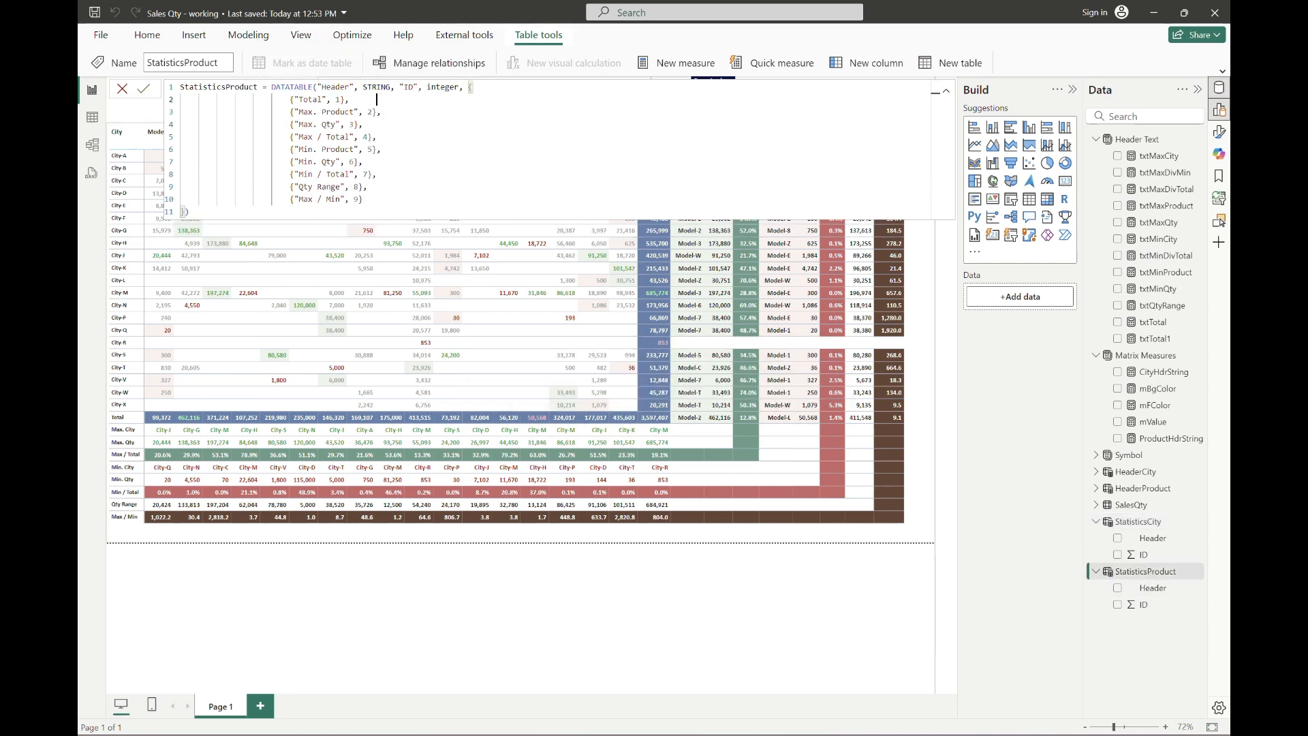
key("Return")
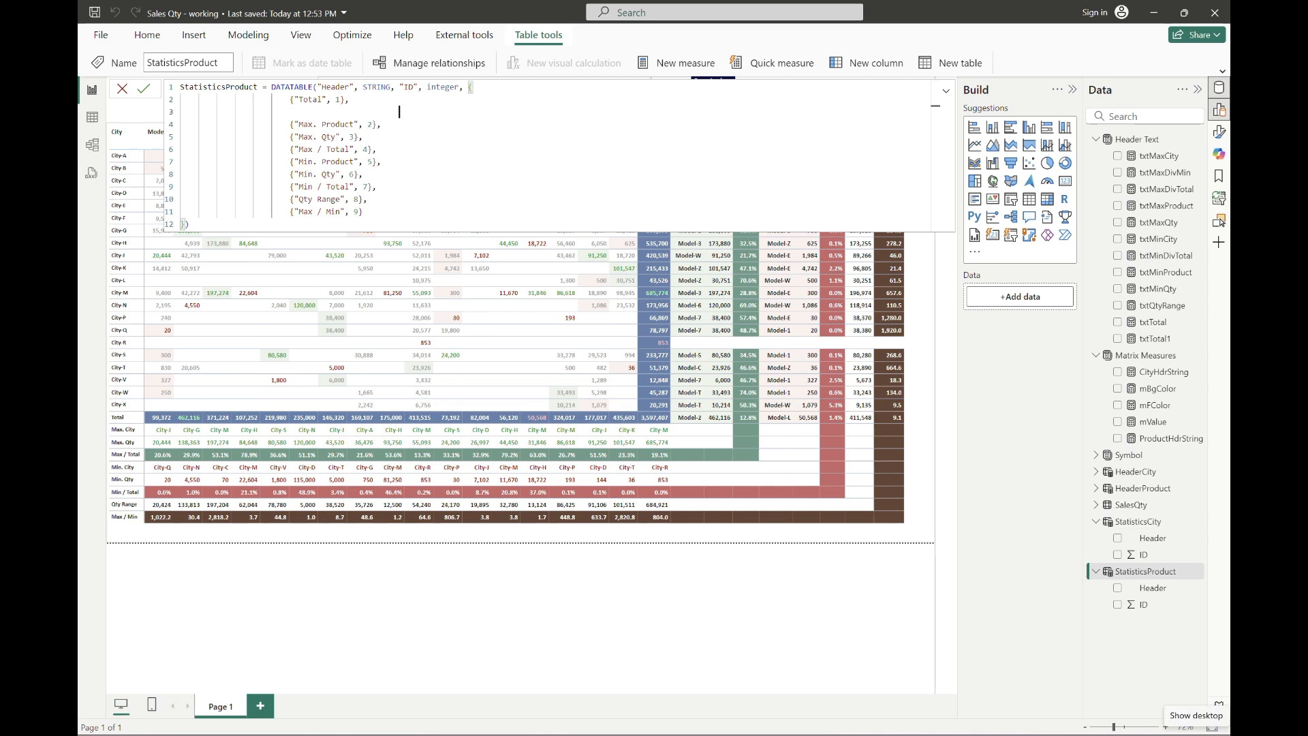
type("{\"%\", 2},")
In StatisticsProduct, set the IDs of Max. Product to 3, Max. Qty to 4 and Max / Total to 5.
key("Down")
key("End")
key("Left")
key("Left")
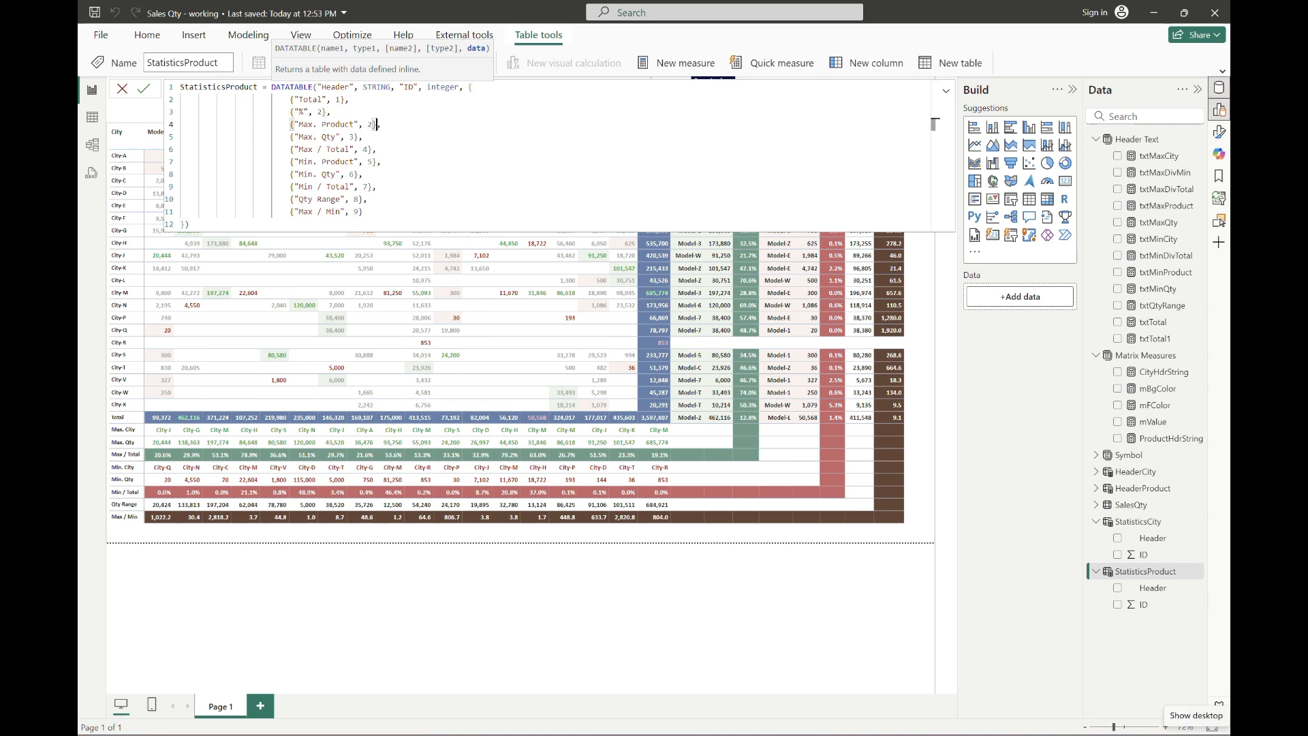
type("3")
key("Left")
key("BackSpace")
key("Down")
key("Left")
key("Left")
type("4")
key("Left")
key("BackSpace")
key("Down")
key("End")
key("Left")
key("Left")
type("5")
key("Left")
key("BackSpace")
In StatisticsProduct, set the IDs of Min. Product to 6, Min. Qty to 7 and Min / Total to 8.
key("Down")
key("End")
key("Left")
key("Left")
type("6")
key("Left")
key("BackSpace")
key("Down")
key("End")
key("Left")
key("Left")
type("7")
key("Left")
key("BackSpace")
key("Down")
key("End")
key("Left")
key("Left")
type("8")
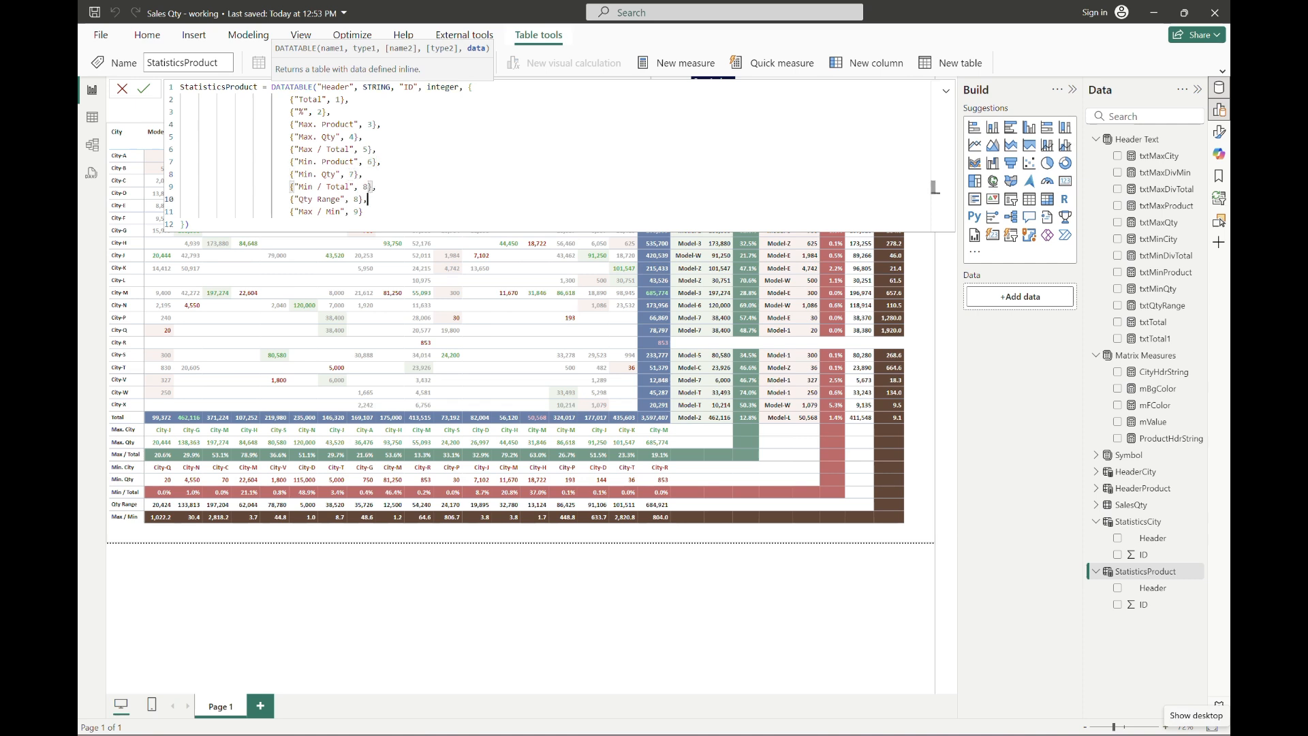
key("Left")
key("BackSpace")
Set StatisticsProduct's Qty Range ID to 9 and Max / Min ID to 10, and commit the table definition.
key("Down")
key("End")
key("Left")
key("Left")
type("9")
key("Left")
key("BackSpace")
key("Down")
type("10")
key("Delete")
key("Return")
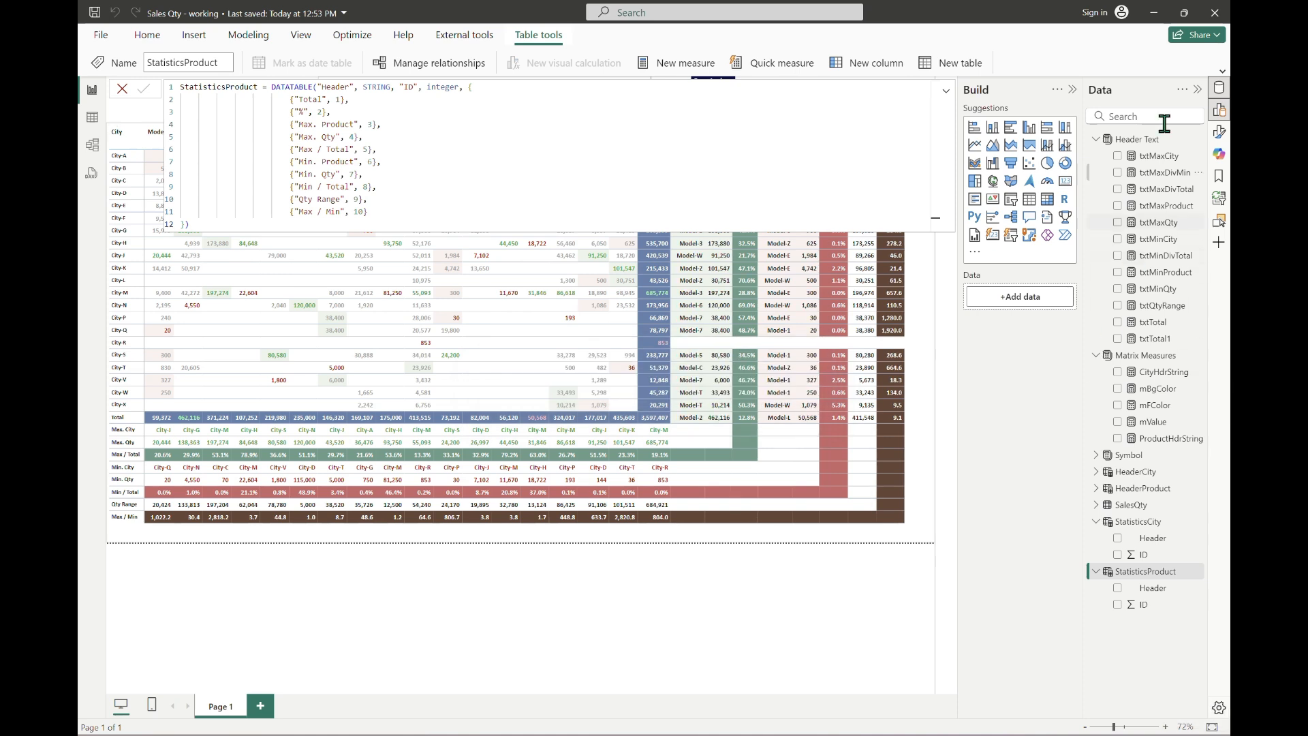
Create the measure txtQtyPc = "%" in the Header Text table.
left_click(1136, 140)
left_click(666, 60)
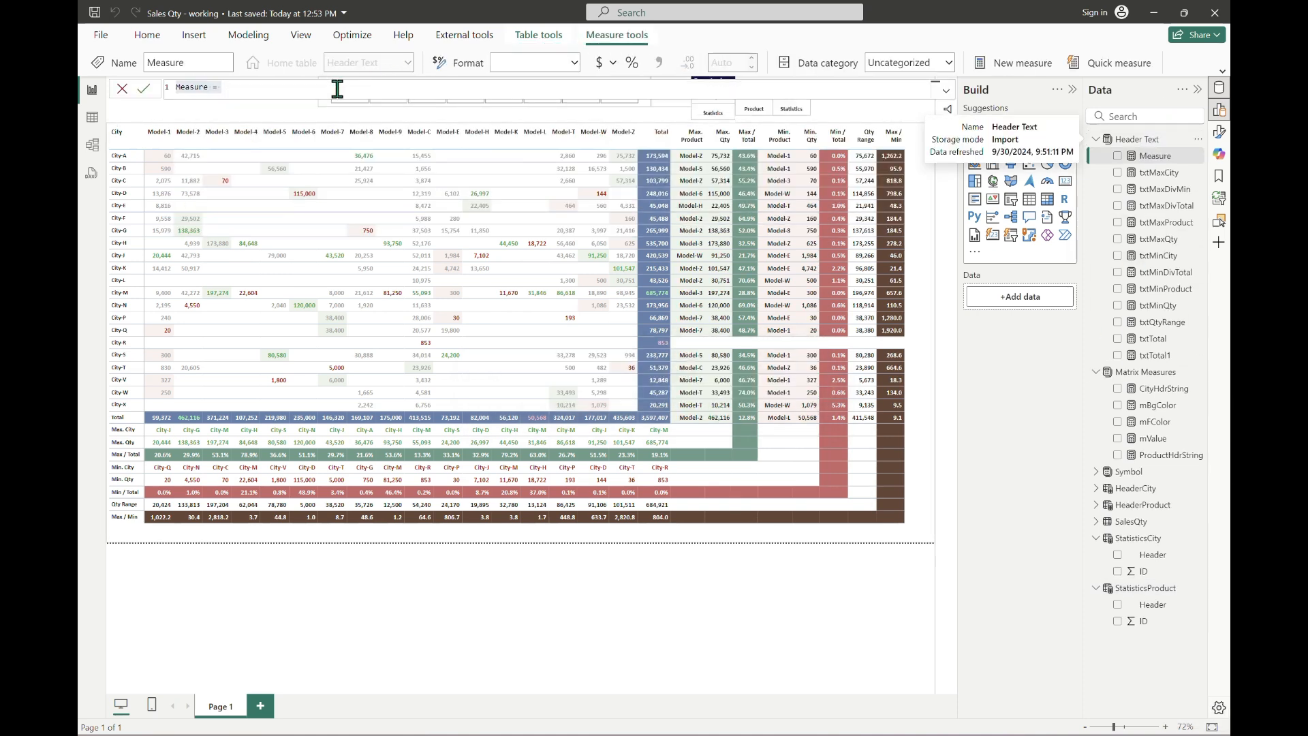
type("txt")
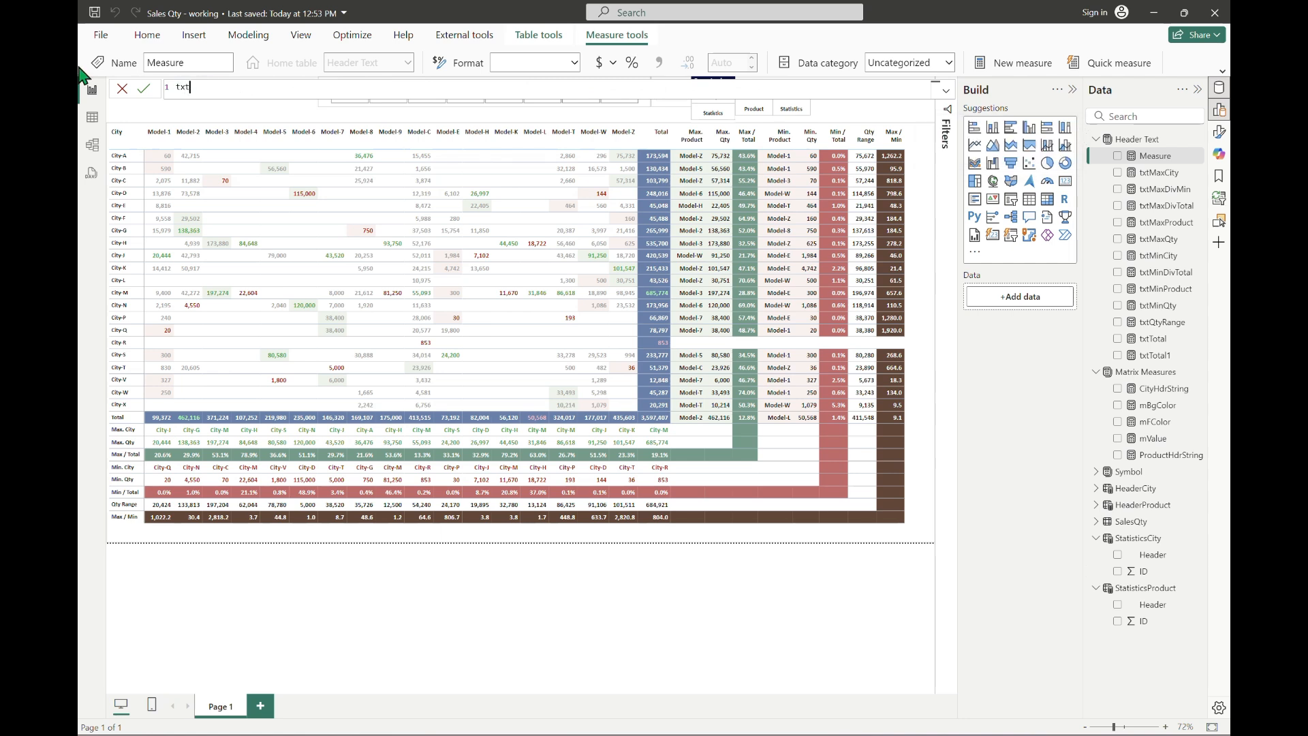
type("QtyPc = \"%\"")
key("Return")
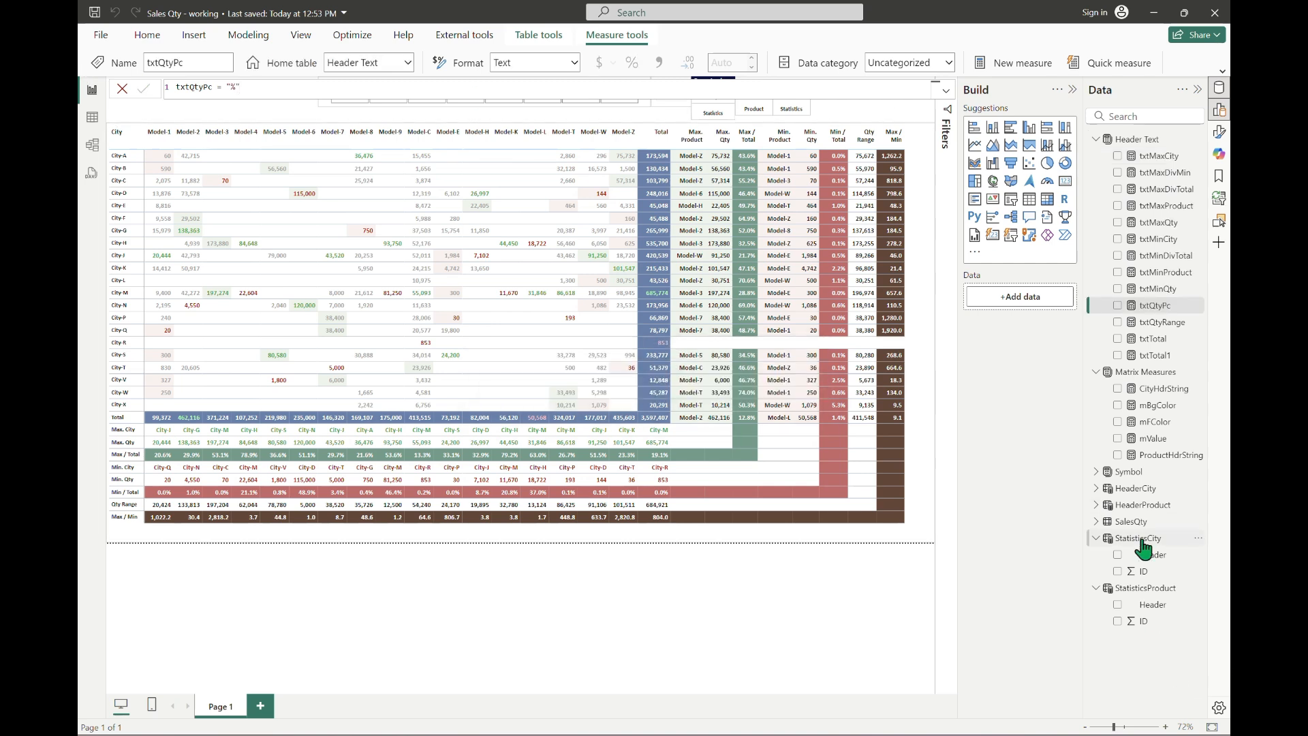
left_click(1142, 539)
left_click(1144, 588)
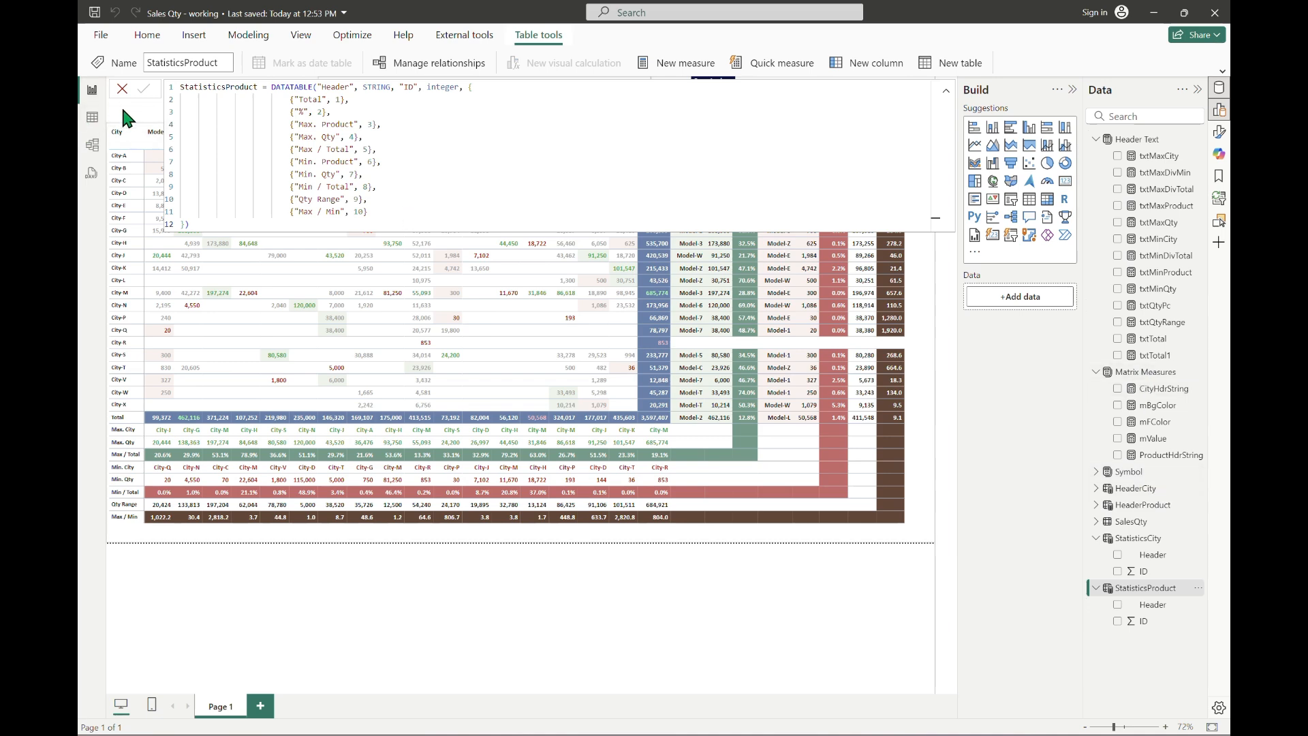
left_click(946, 90)
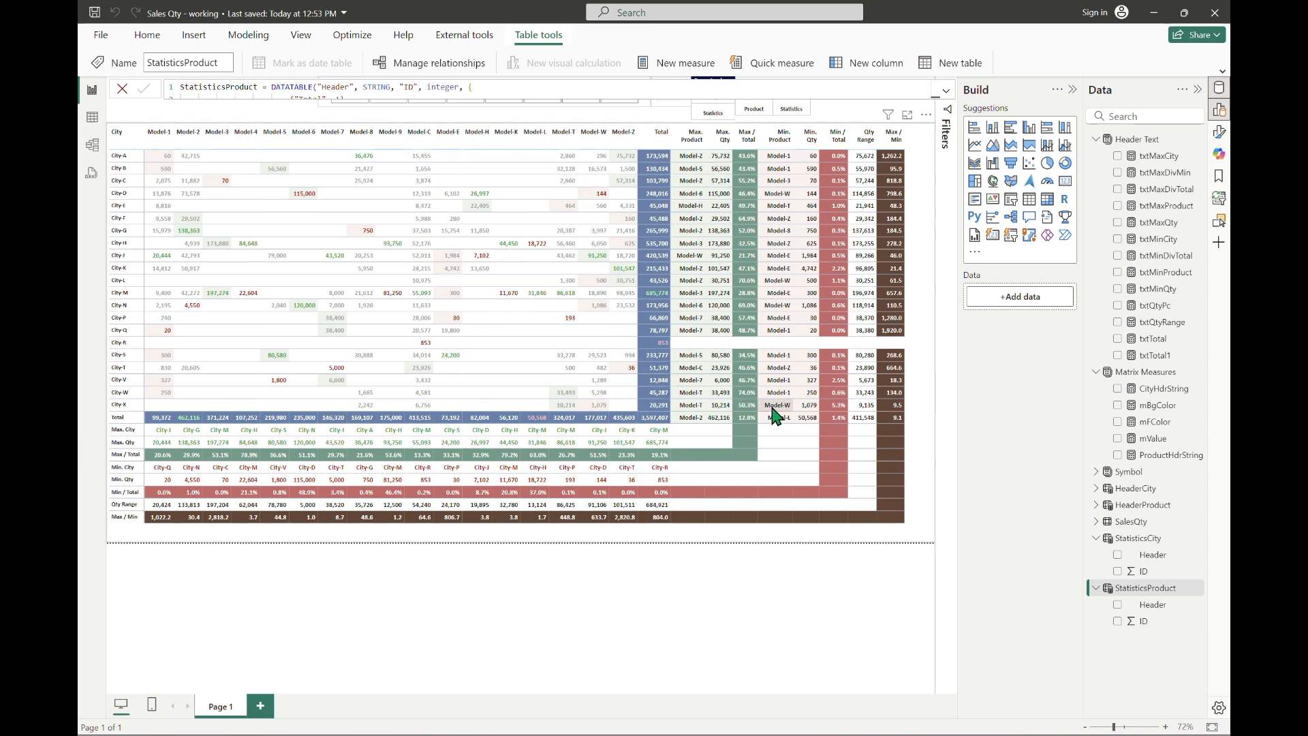
In the mValue measure, copy the complete TmpCity = [txtMaxQty] and TmpProduct = [txtMaxQty] branches.
left_click(1158, 439)
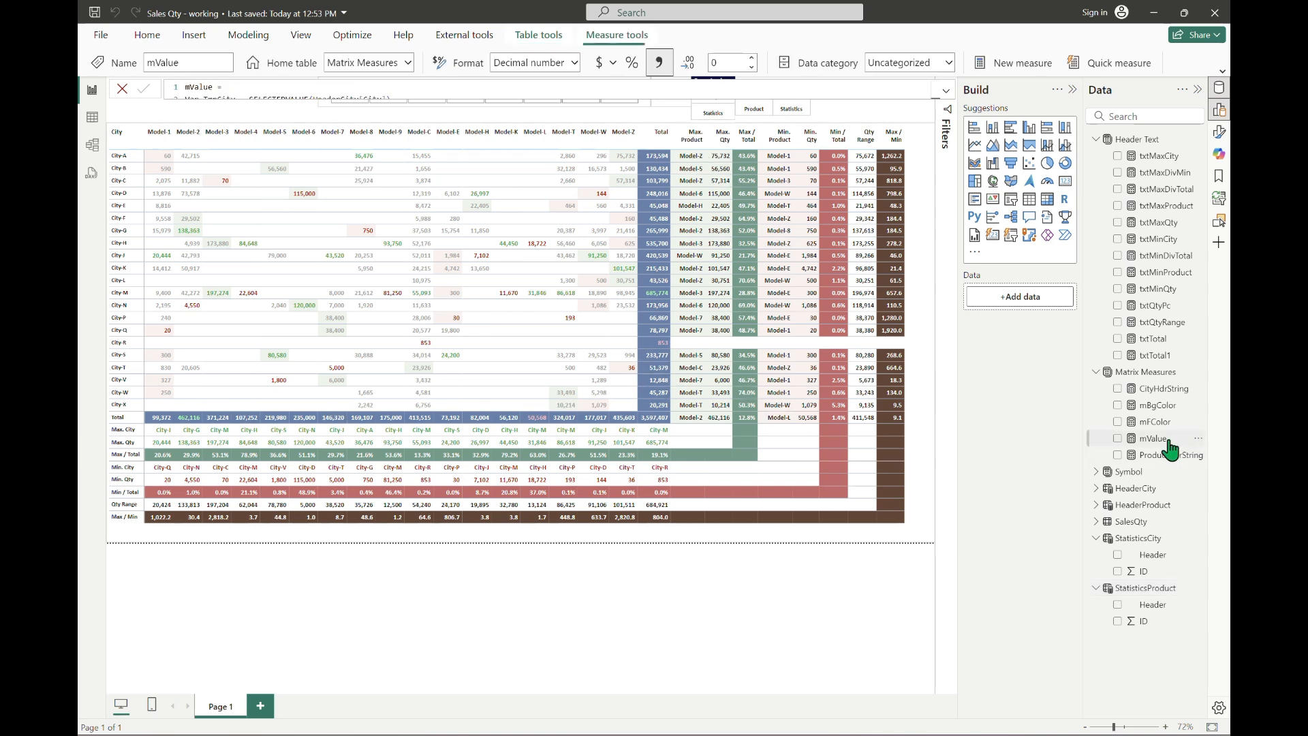
left_click(946, 90)
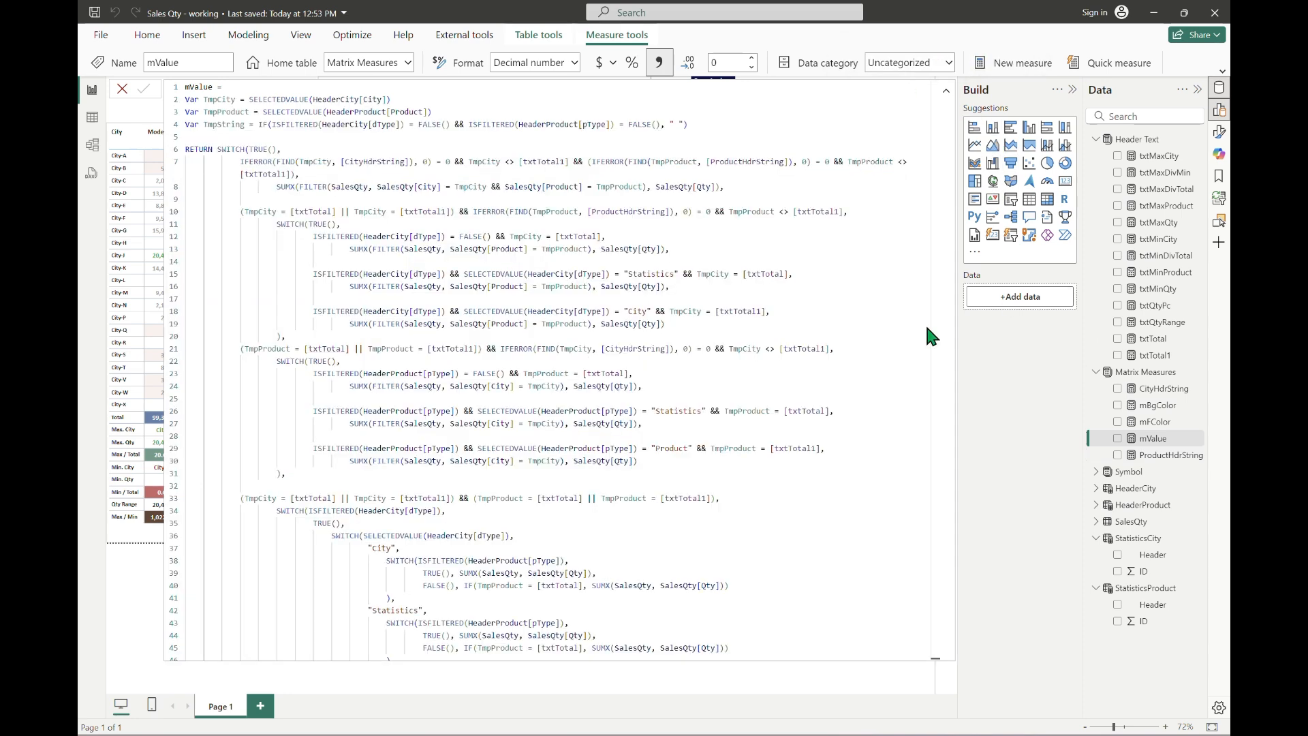
scroll(436, 385, "down", 9)
scroll(439, 387, "down", 13)
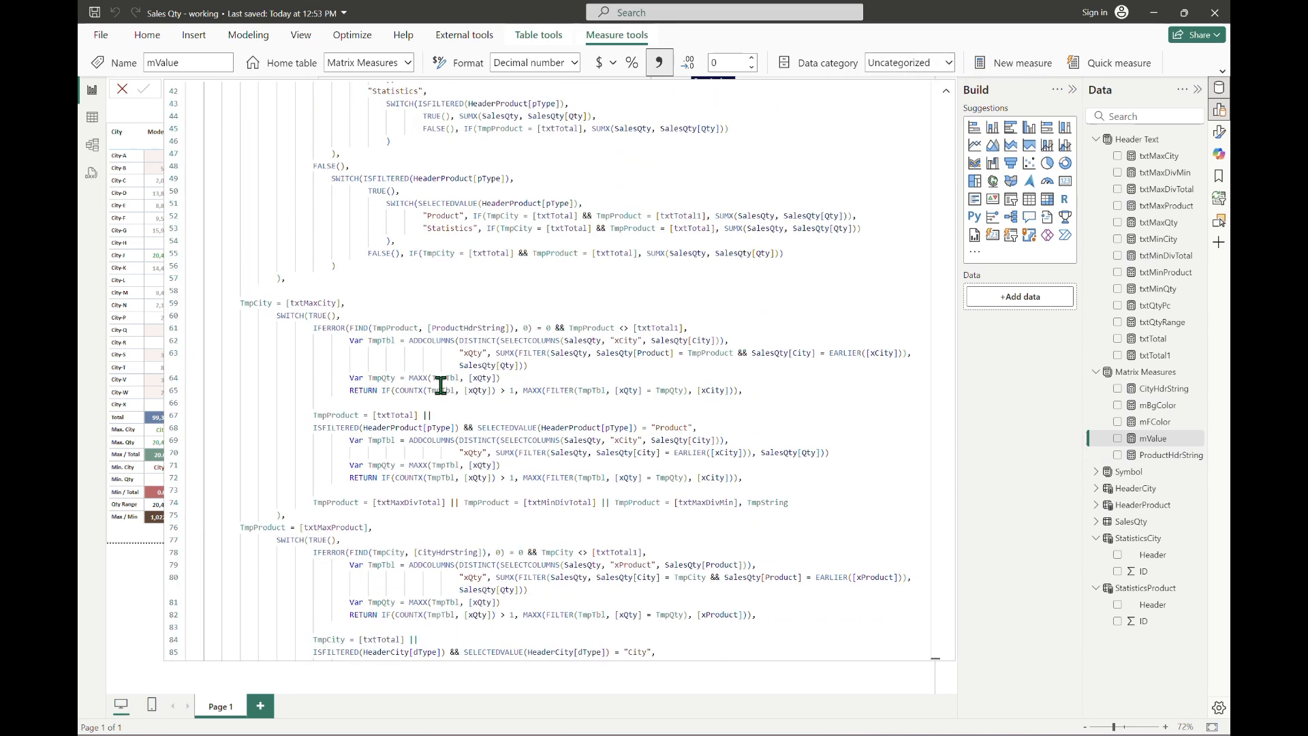
scroll(444, 384, "down", 2)
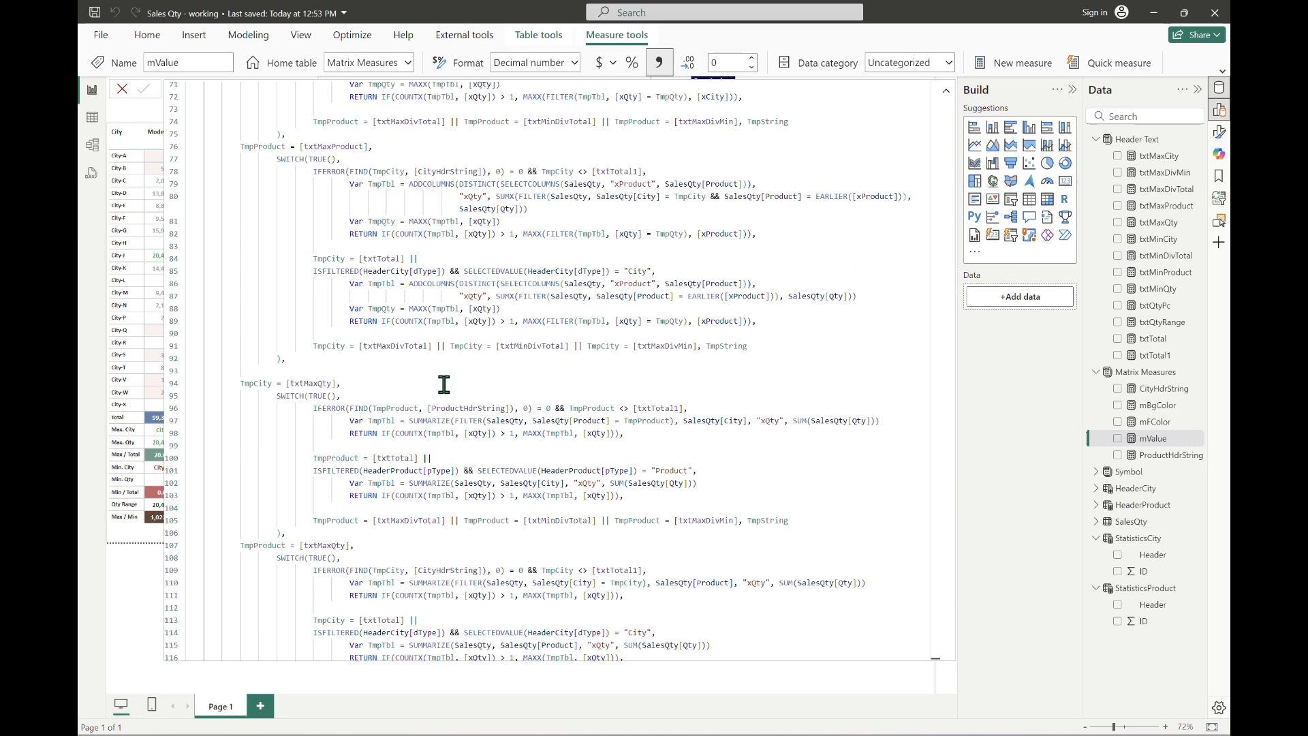
left_click(444, 385)
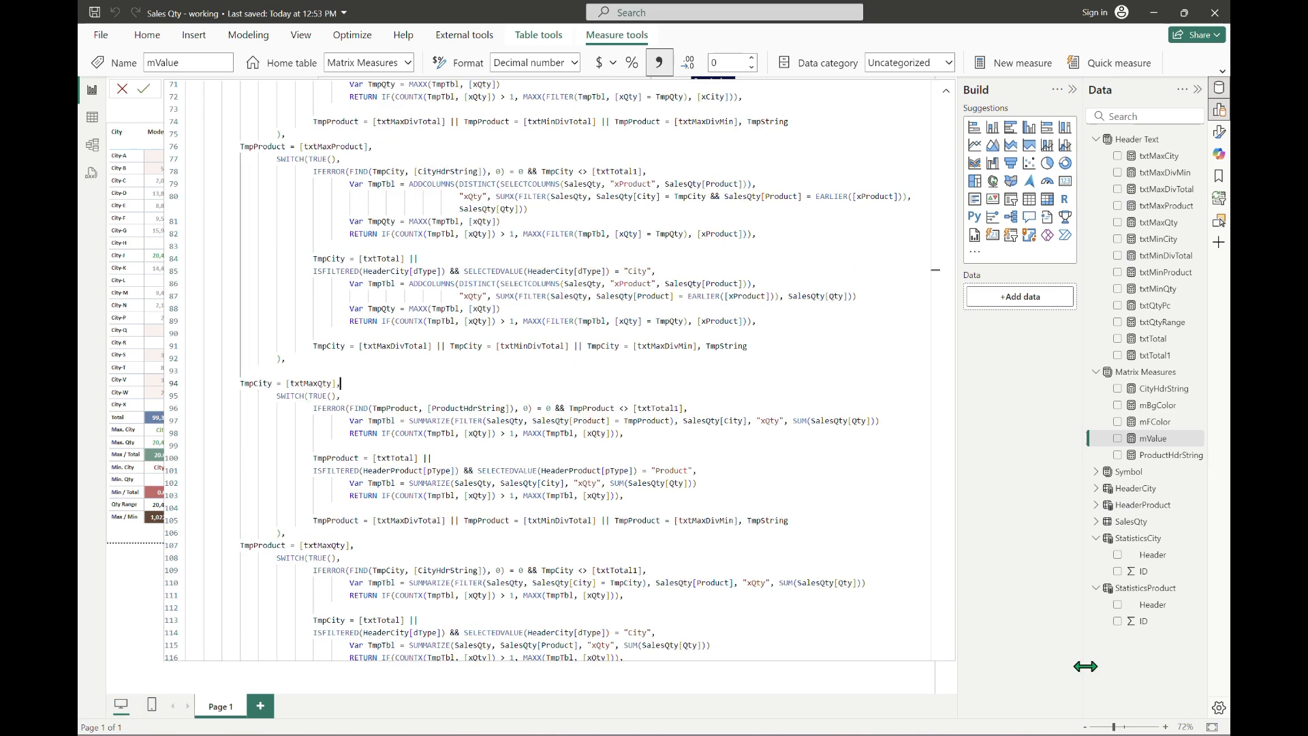
key("shift+Down")
key("shift+Down")
key("shift+Down")
key("shift+Down")
key("shift+Down")
key("shift+Down")
key("shift+Down")
key("shift+Down")
key("shift+Down")
key("shift+Down")
key("shift+Down")
key("shift+Down")
key("shift+Down")
key("shift+Down")
key("shift+Down")
key("shift+Down")
key("shift+Down")
key("shift+Down")
key("shift+Down")
key("shift+Down")
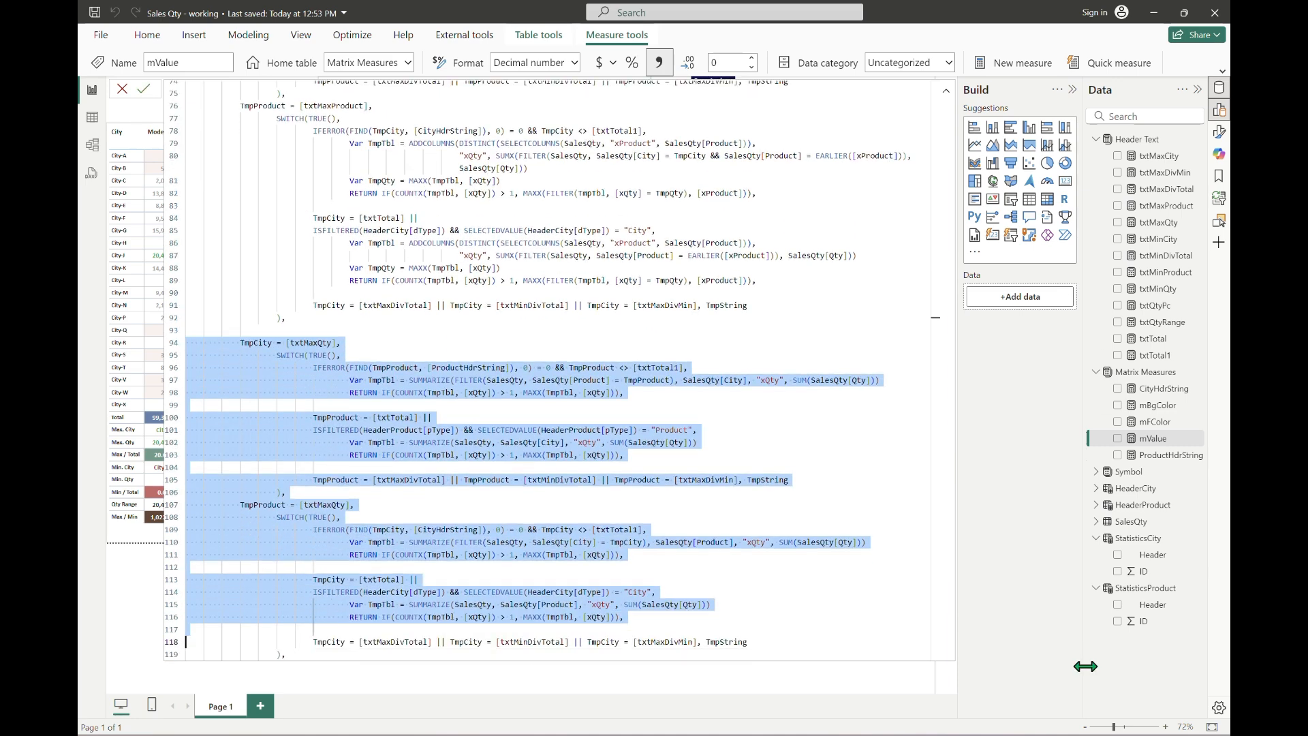
key("shift+Left")
key("ctrl+c")
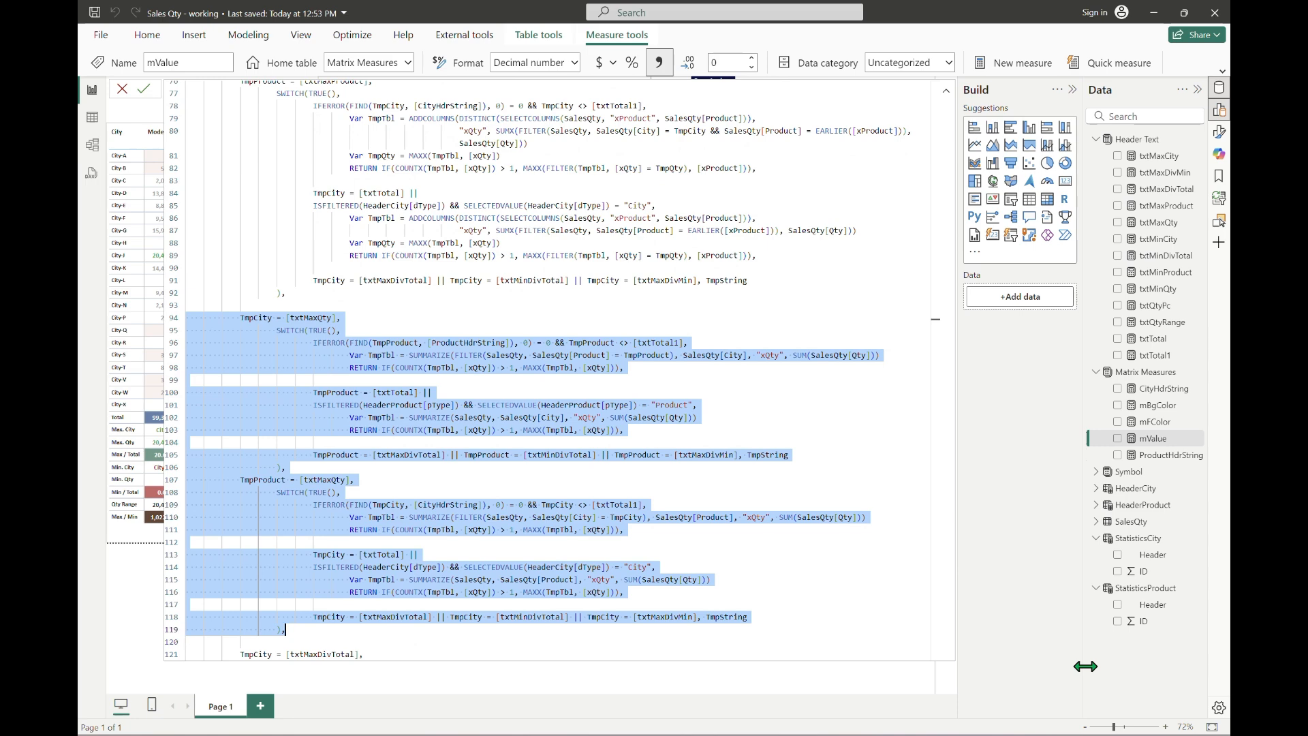
Paste the copied branches on a new line directly above the TmpCity = [txtMaxCity] branch in mValue.
key("Left")
key("Up")
key("Up")
key("Up")
key("Up")
key("Up")
key("Up")
key("Up")
key("Up")
key("Up")
key("Up")
key("Up")
key("Up")
key("Up")
key("Up")
key("Up")
key("Up")
key("Up")
key("Up")
key("Up")
key("Up")
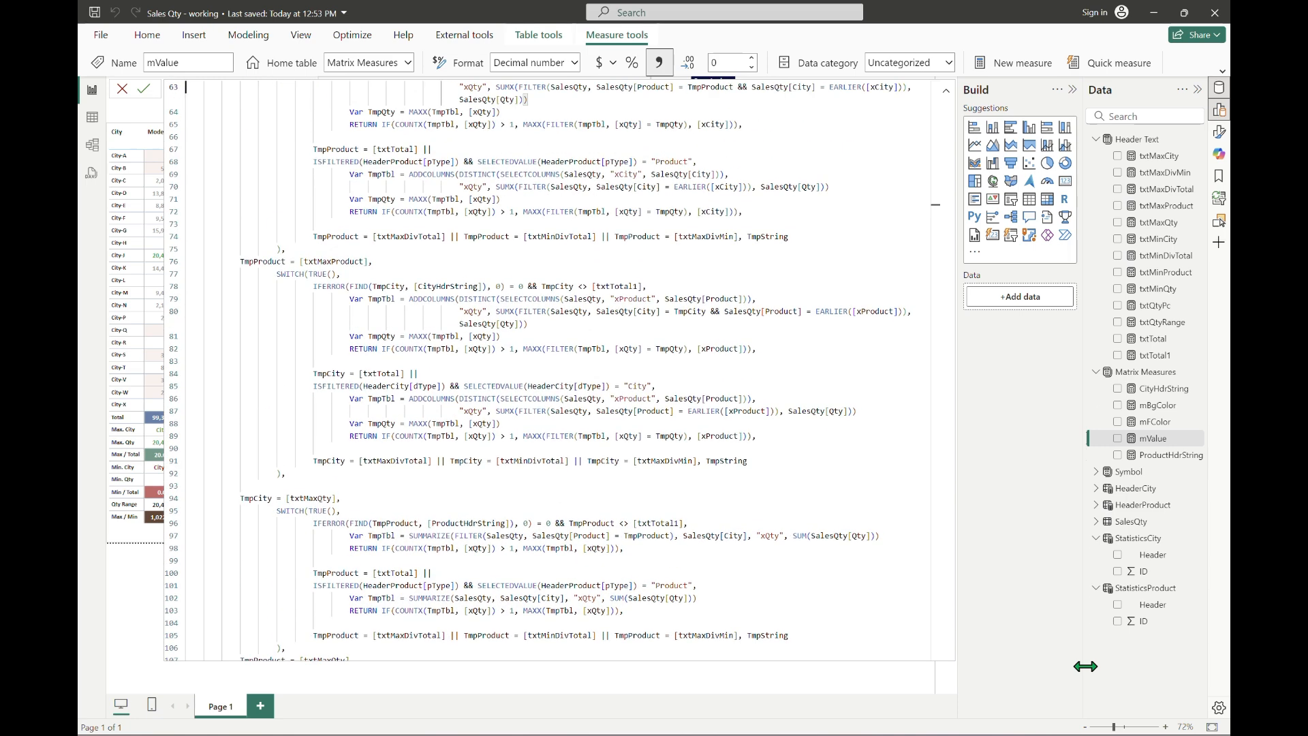
key("Up")
key("Up")
key("Up")
key("Up")
key("Up")
key("Up")
key("Up")
key("Up")
key("Up")
key("Up")
key("Up")
key("Up")
key("Up")
key("Down")
key("Down")
key("Down")
key("Down")
key("Down")
key("Down")
key("Down")
key("Down")
key("Down")
key("Down")
key("Down")
key("Down")
key("Down")
key("Down")
key("Down")
key("Down")
key("Down")
key("Down")
key("Down")
key("Down")
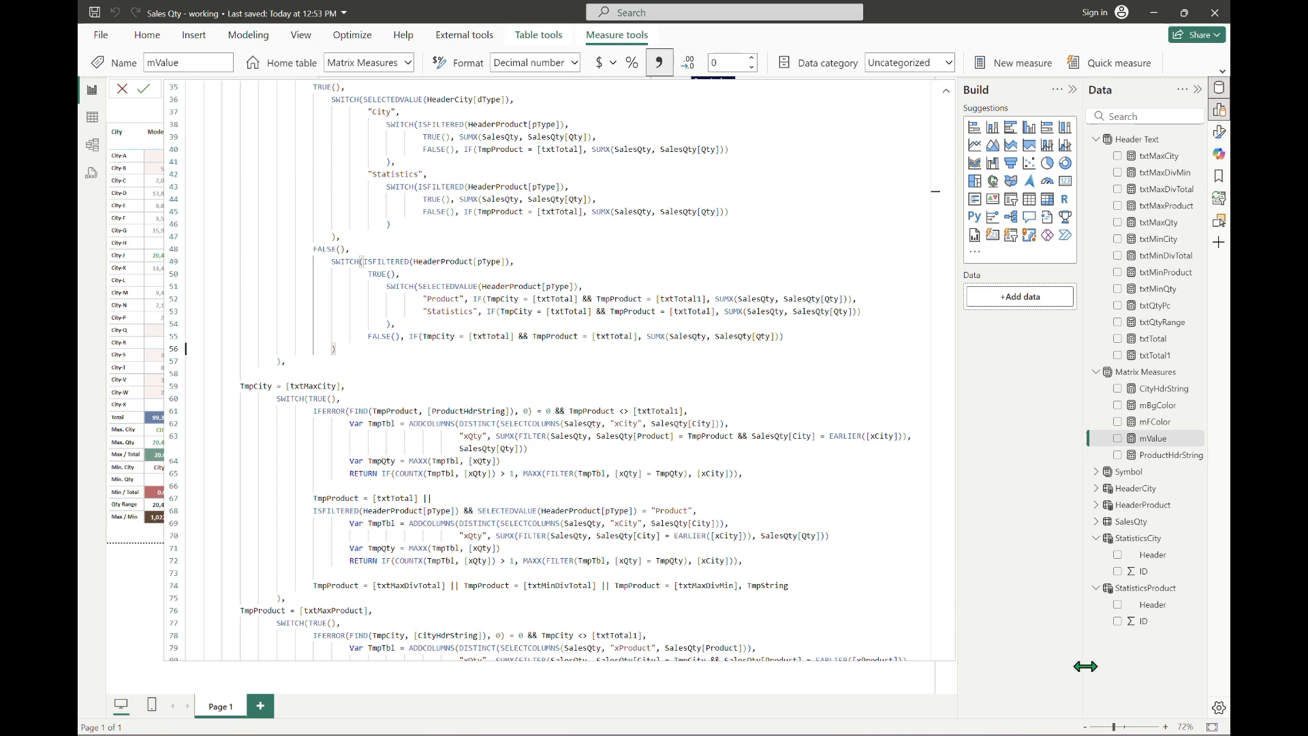
key("Return")
key("Return")
key("Up")
key("Up")
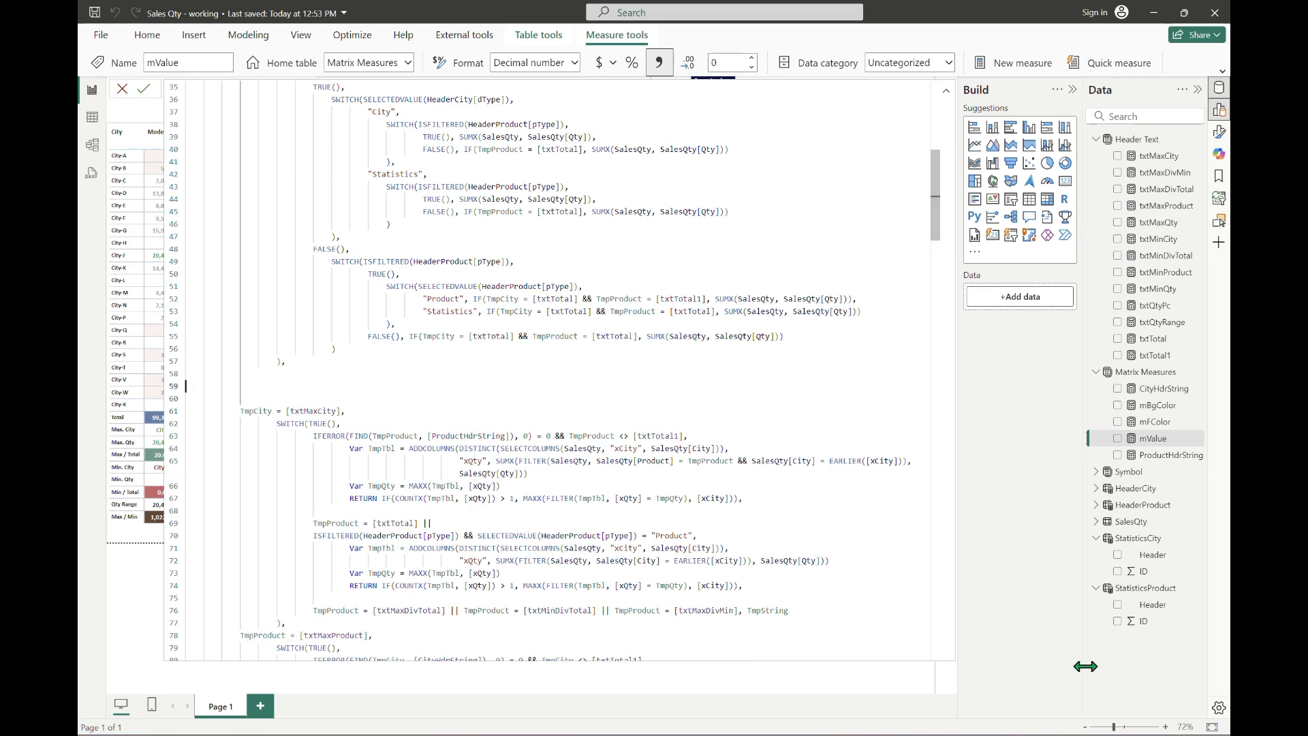
key("ctrl+v")
Change the pasted city branch's condition to TmpCity = [txtQtyPc].
key("Up")
key("Up")
key("Up")
key("Up")
key("Up")
key("Up")
key("Up")
key("Up")
key("Up")
key("Up")
key("Up")
key("Up")
key("Up")
key("Up")
key("Up")
key("Up")
key("Up")
key("Up")
key("Up")
key("Up")
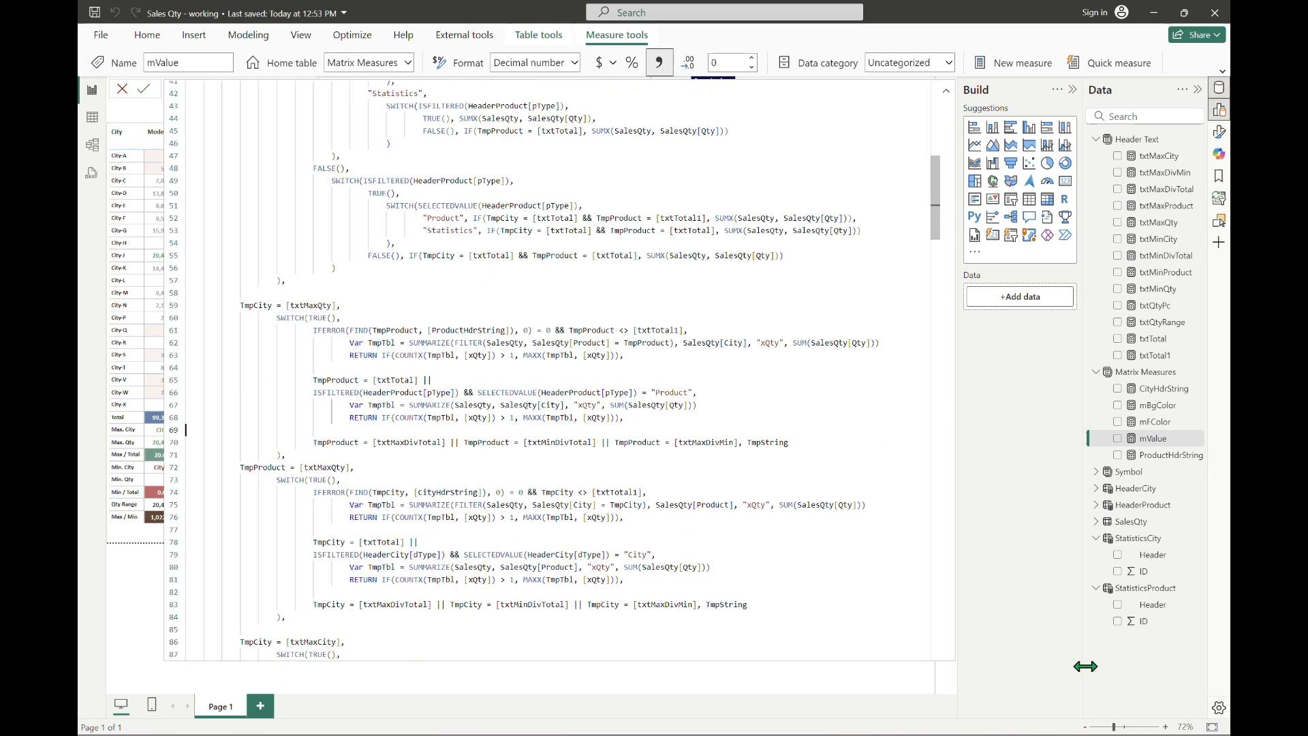
key("Up")
key("Right")
key("ctrl+shift+Right")
type("txtqtyp")
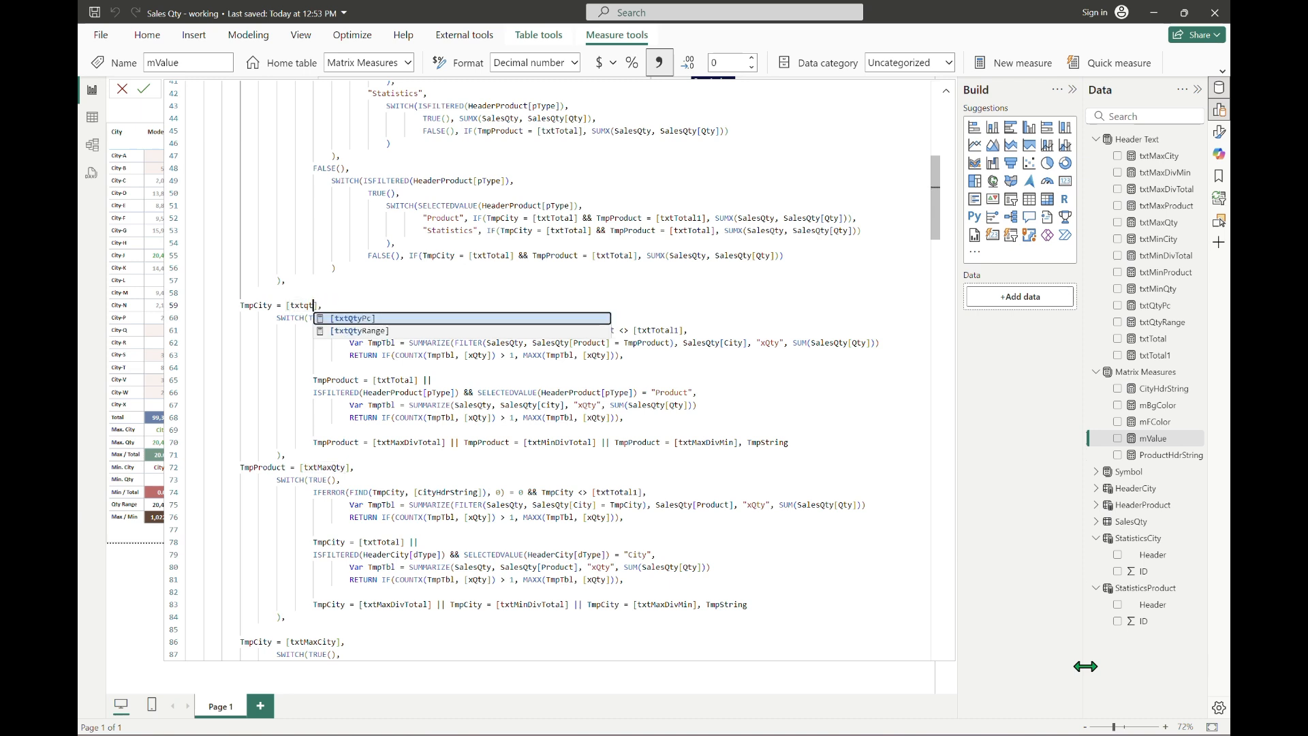
key("Tab")
Change the pasted product branch's condition to TmpProduct = [txtQtyPc].
key("Down")
key("Down")
key("Down")
key("Down")
key("Down")
key("Down")
key("Down")
key("Down")
key("Down")
key("Down")
key("Down")
key("Down")
key("Down")
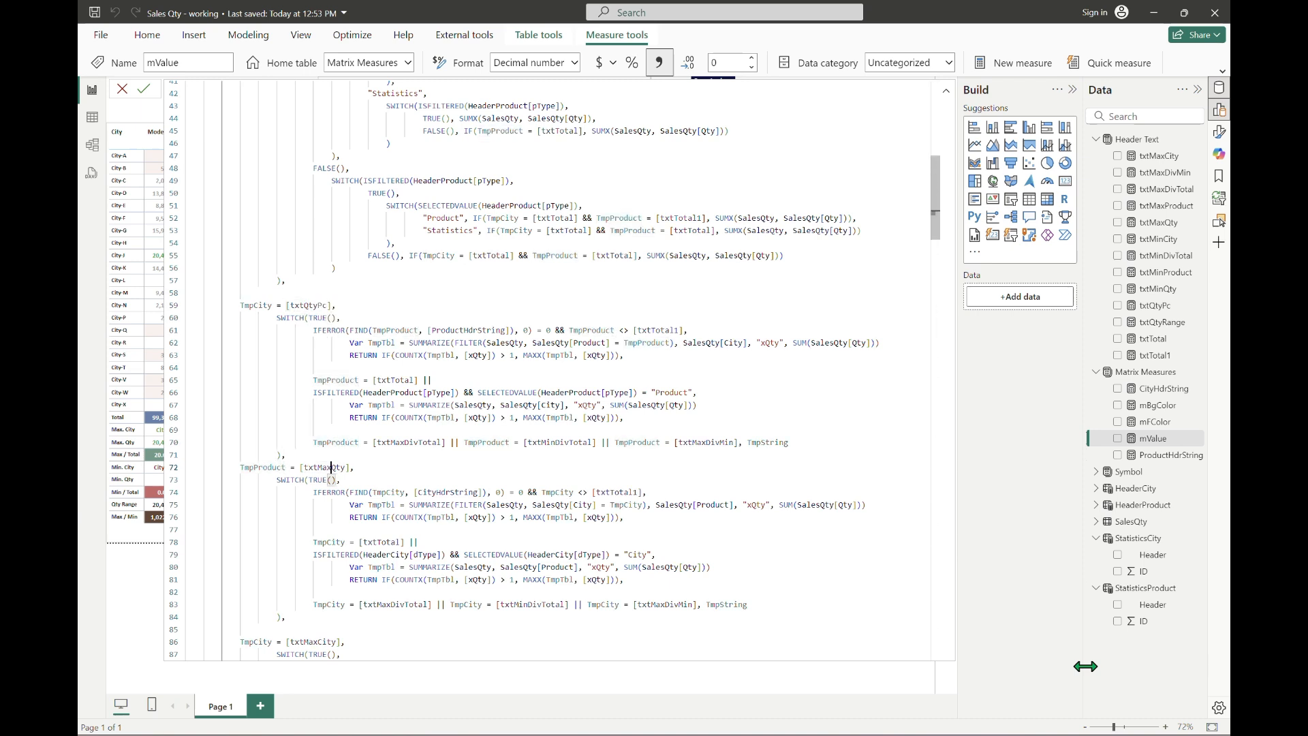
key("Left")
key("Left")
key("Left")
key("Left")
key("BackSpace")
key("BackSpace")
key("BackSpace")
type("qtyp")
key("Tab")
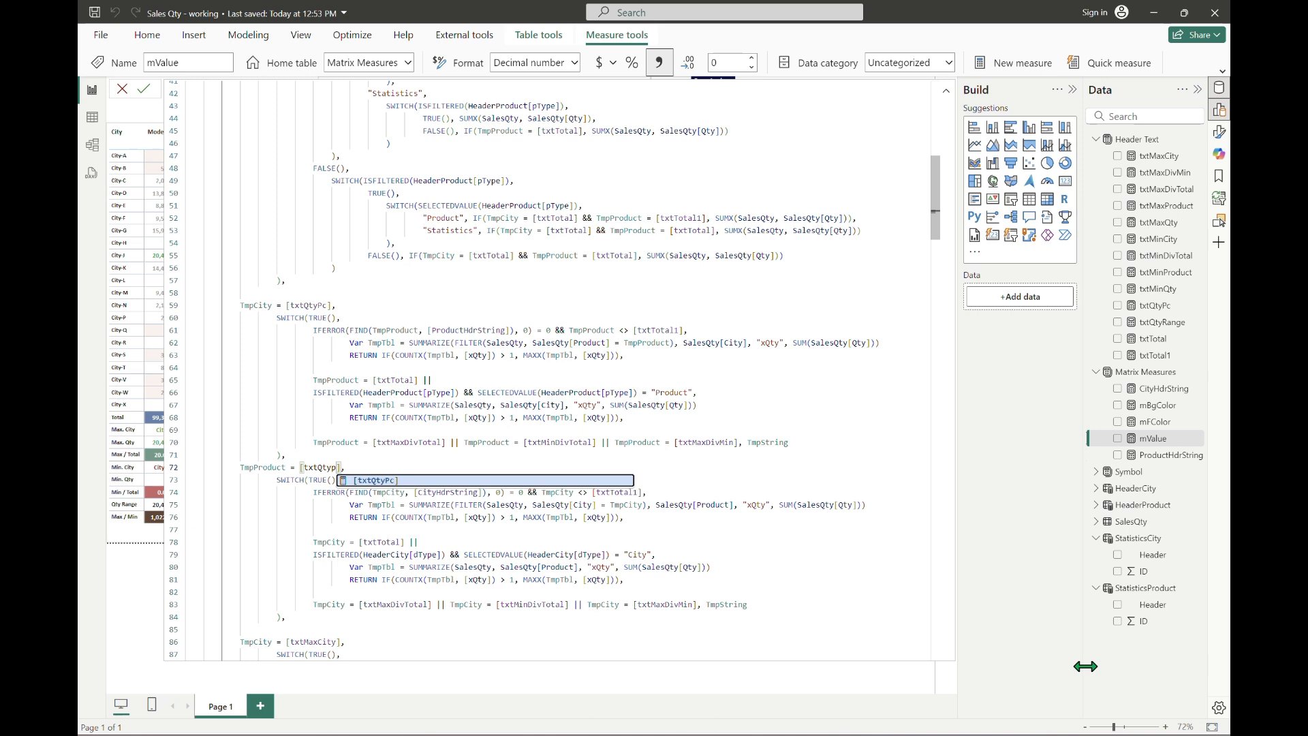
Rename the TmpTbl variable in the first case of the TmpCity = [txtQtyPc] branch to TmpTotalQty.
key("Up")
key("Up")
key("Up")
key("Up")
key("Up")
key("Up")
key("Up")
key("Up")
key("Up")
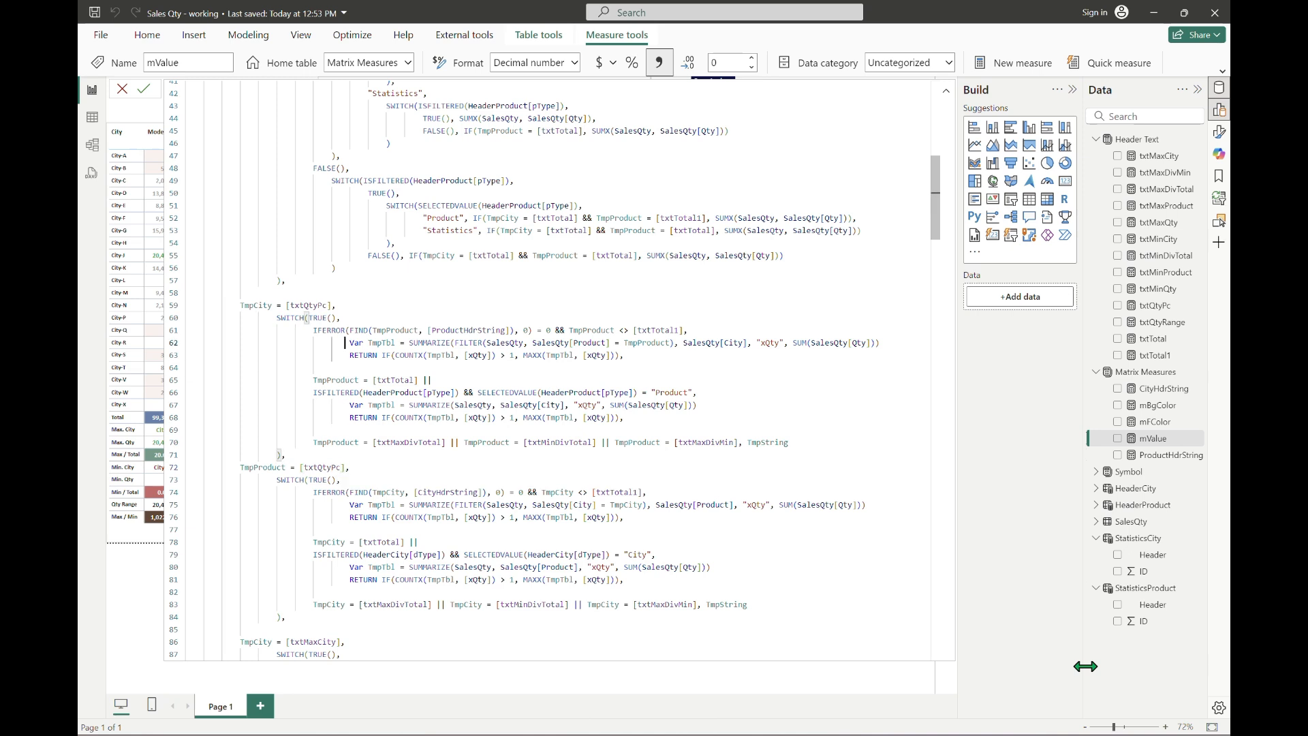
key("Left")
key("Left")
key("shift+Right")
key("shift+Right")
key("shift+Right")
type("Total")
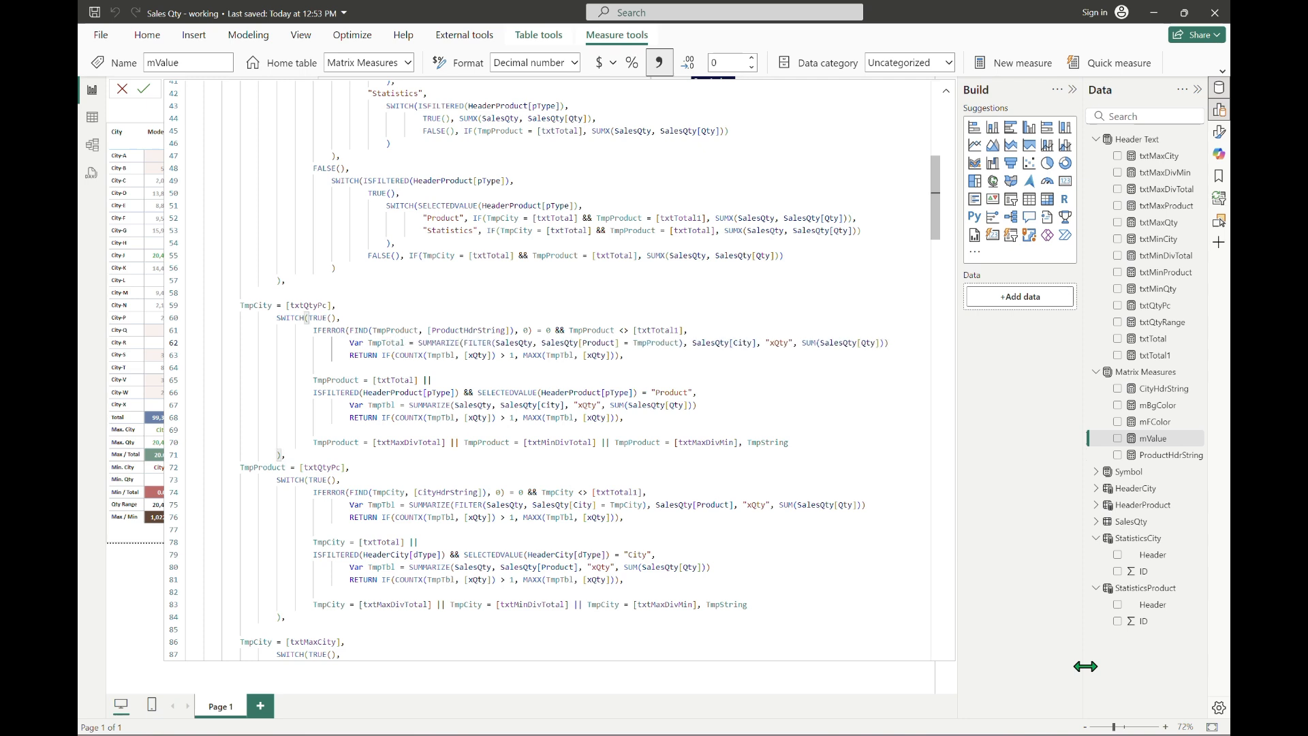
type("Qty")
Replace TmpTotalQty's SUMMARIZE expression with SUMX(SalesQty, SalesQty[Qty]).
key("Right")
key("Right")
key("Right")
key("Right")
key("Right")
key("Right")
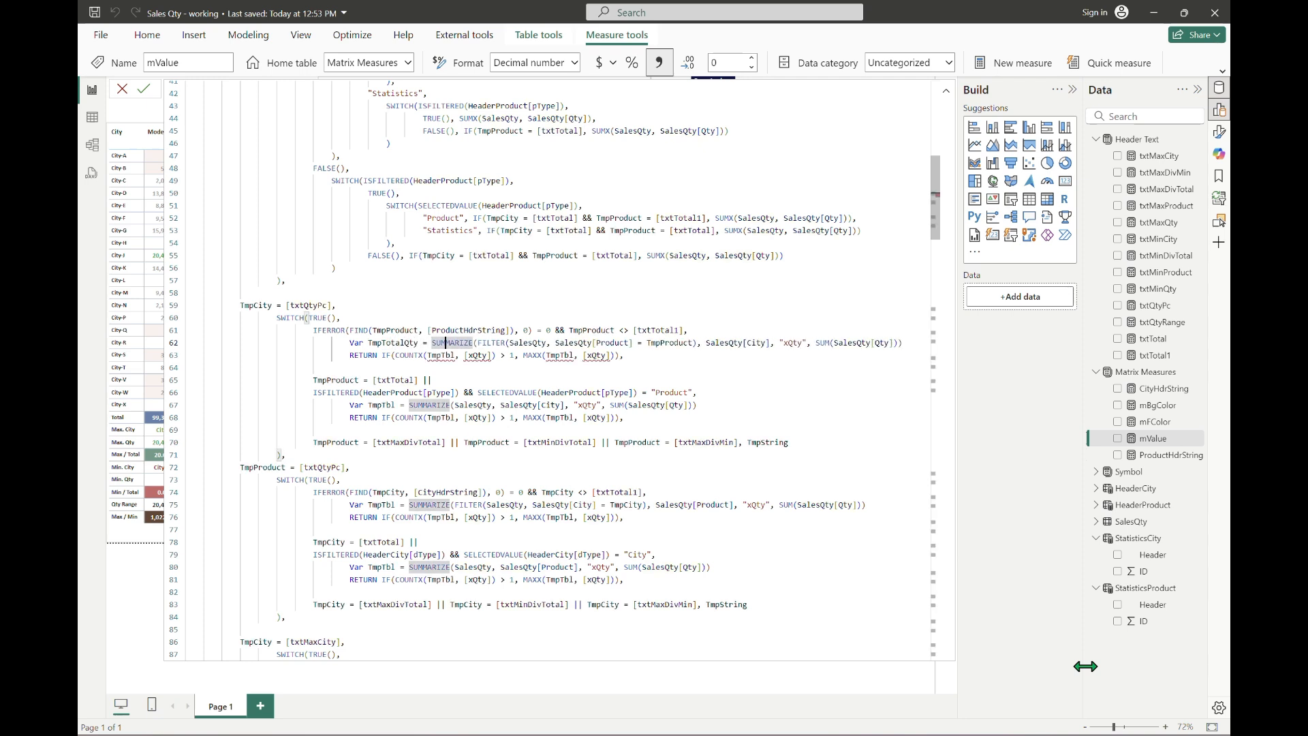
key("shift+End")
type("X(")
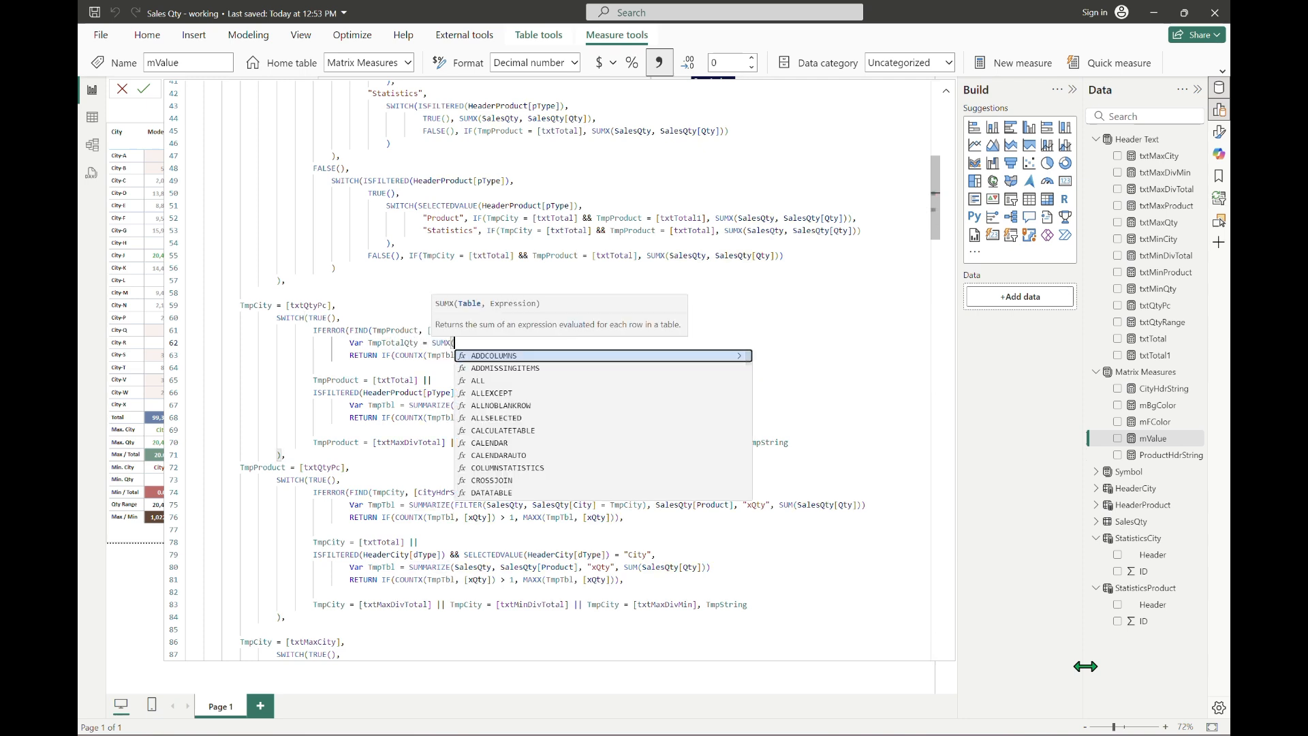
type("SalesQty,")
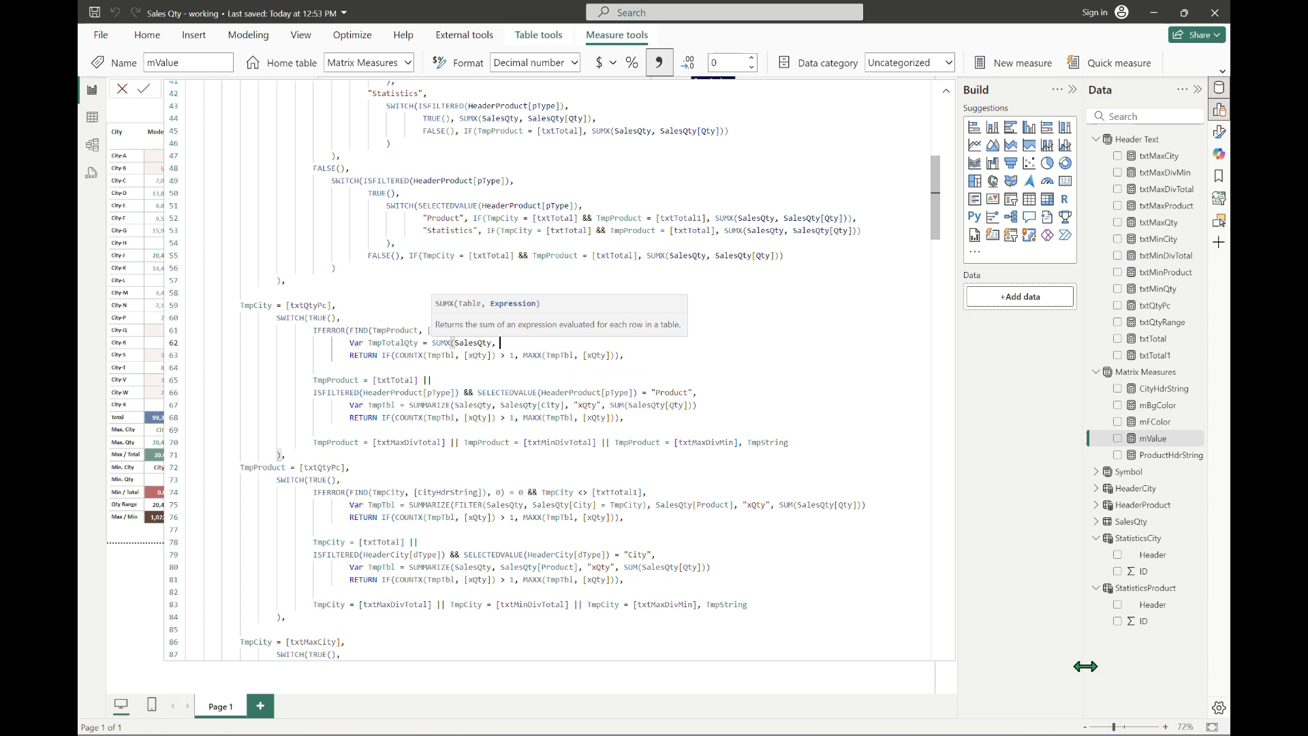
type(" qty")
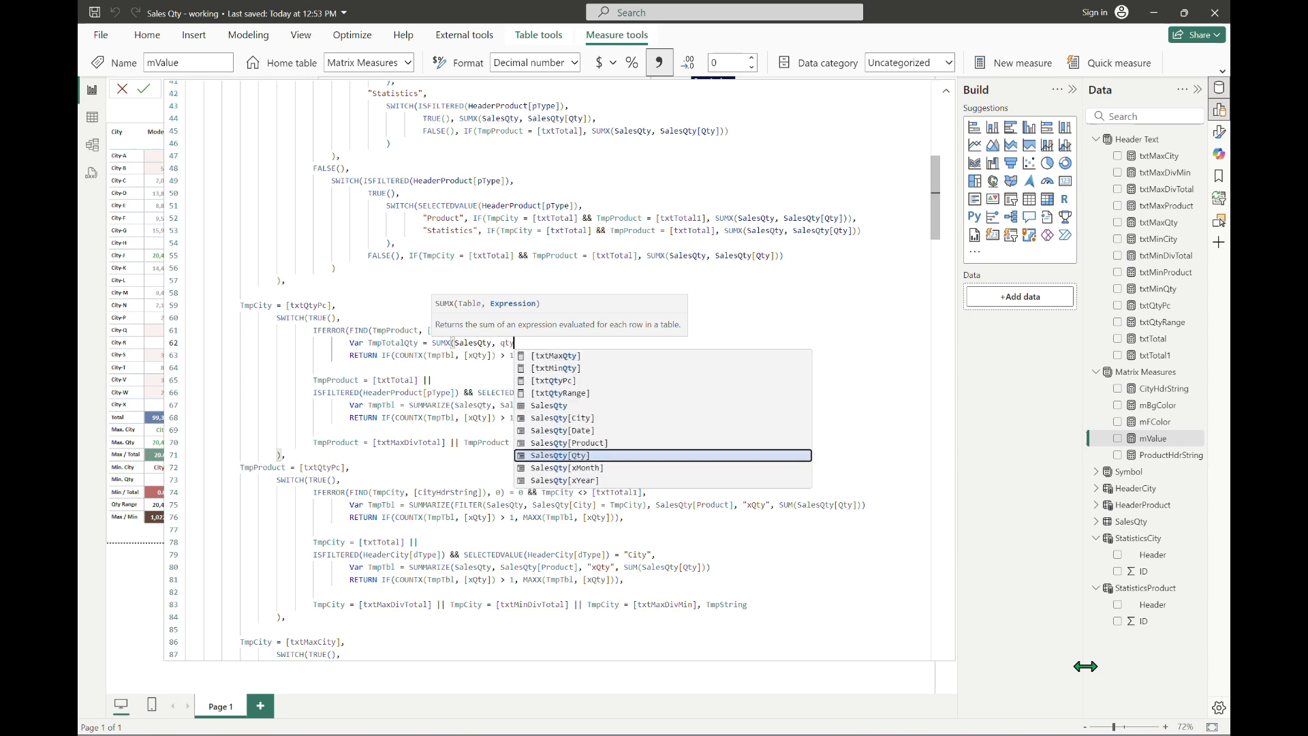
key("Tab")
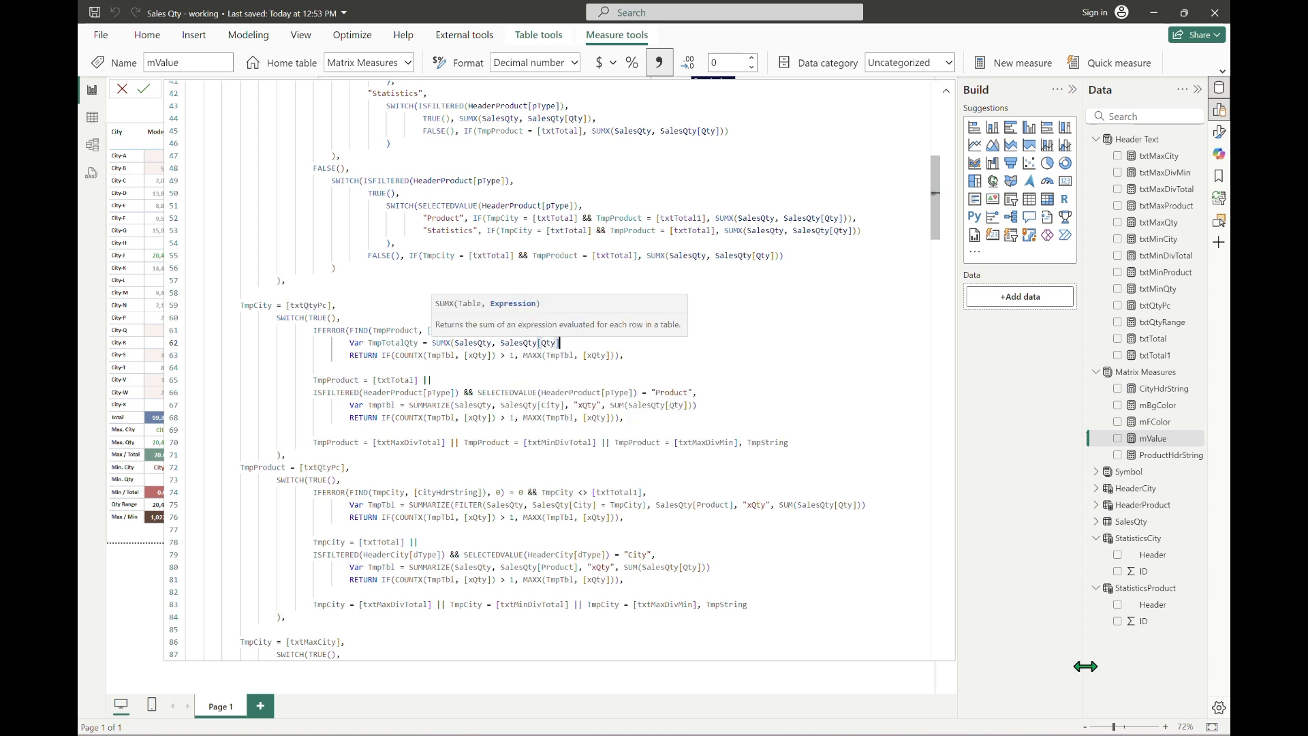
type(")")
Duplicate the TmpTotalQty variable line directly below it and name the copied variable TmpQty.
key("Down")
key("Up")
key("Home")
key("shift+End")
key("ctrl+c")
key("End")
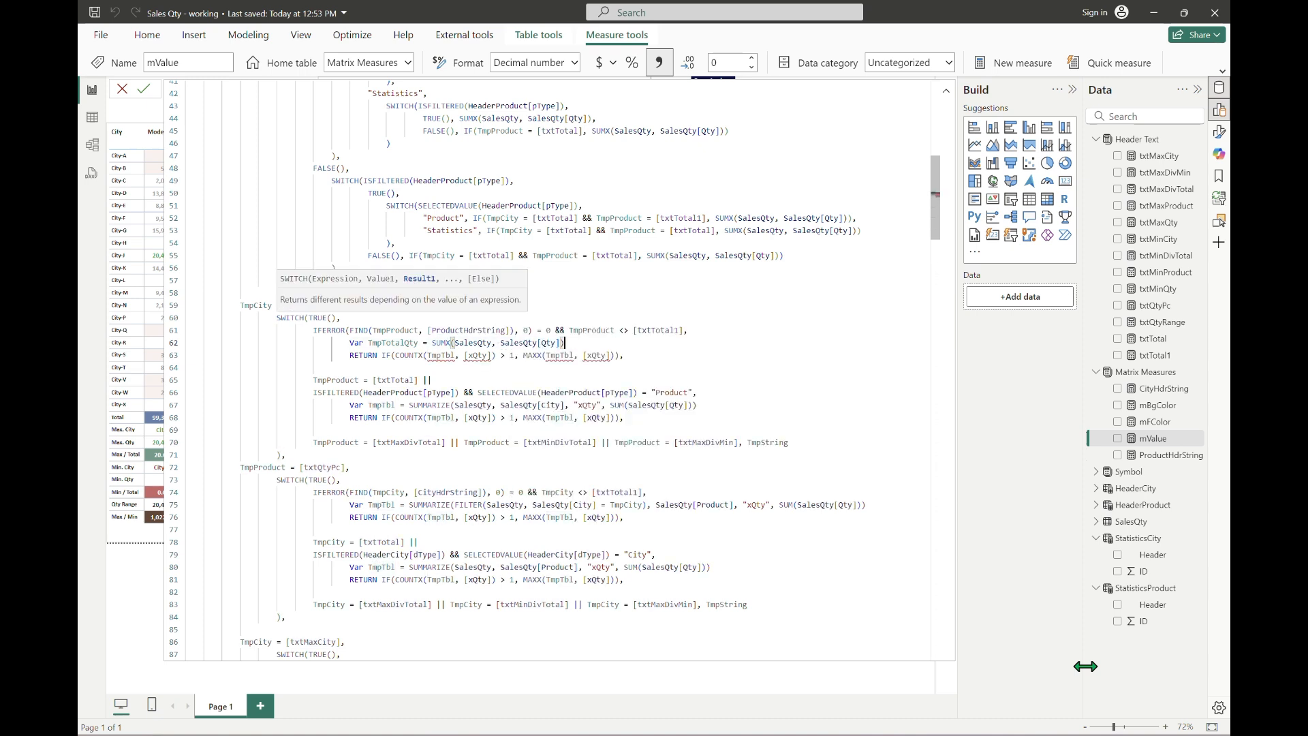
key("Return")
key("ctrl+v")
key("Home")
key("Right")
key("Right")
key("Right")
key("Right")
key("Right")
key("Right")
key("Right")
key("Delete")
key("Delete")
key("Delete")
key("Delete")
key("Delete")
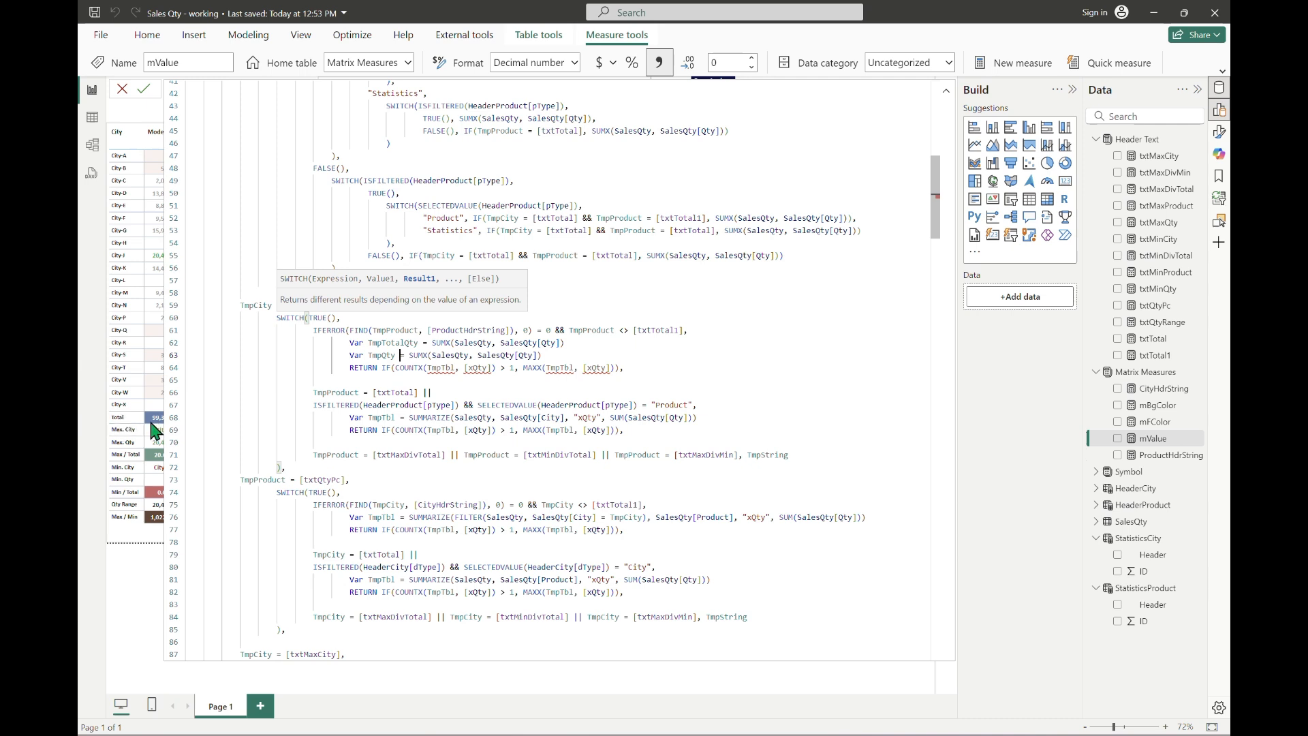
Wrap the SalesQty table in TmpQty's SUMX as FILTER(SalesQty, SalesQty[Product] = TmpProduct).
left_click(429, 355)
type("FILTER(")
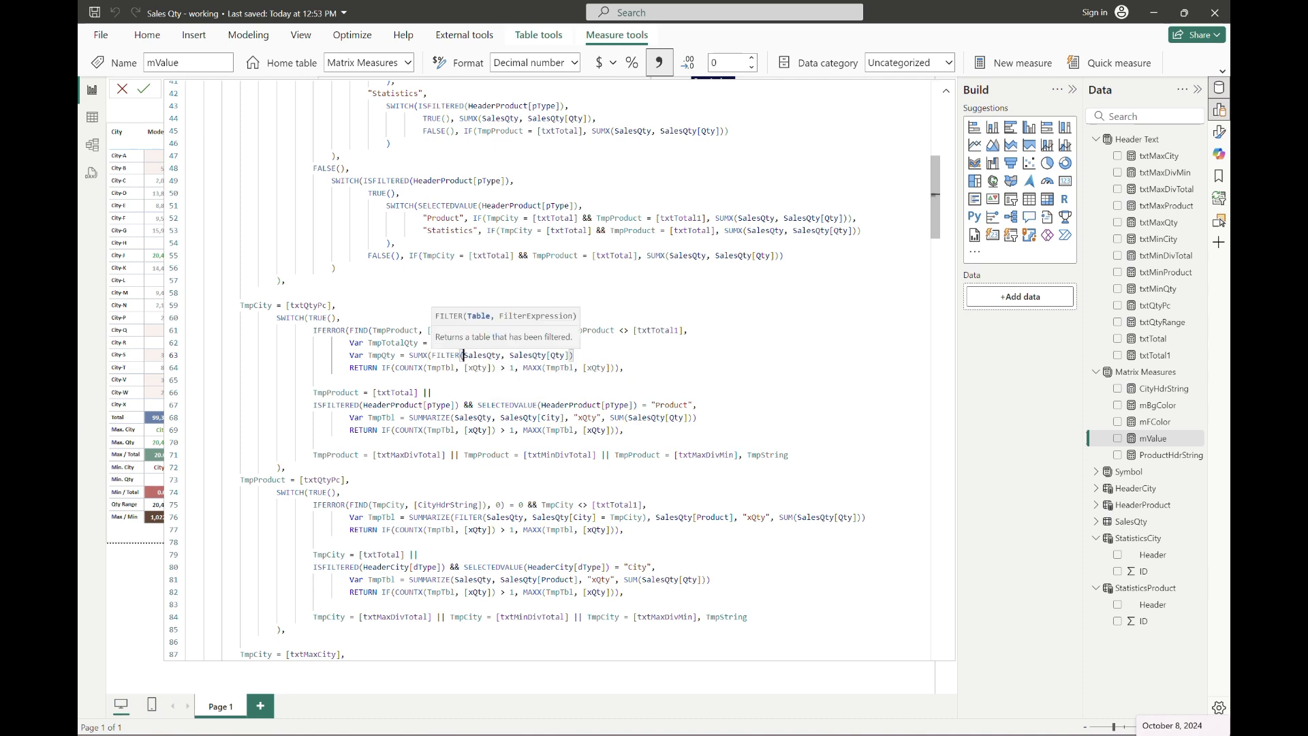
key("Right")
key("Right")
key("Right")
key("Right")
key("Right")
key("Right")
key("Right")
key("Right")
type(", prod")
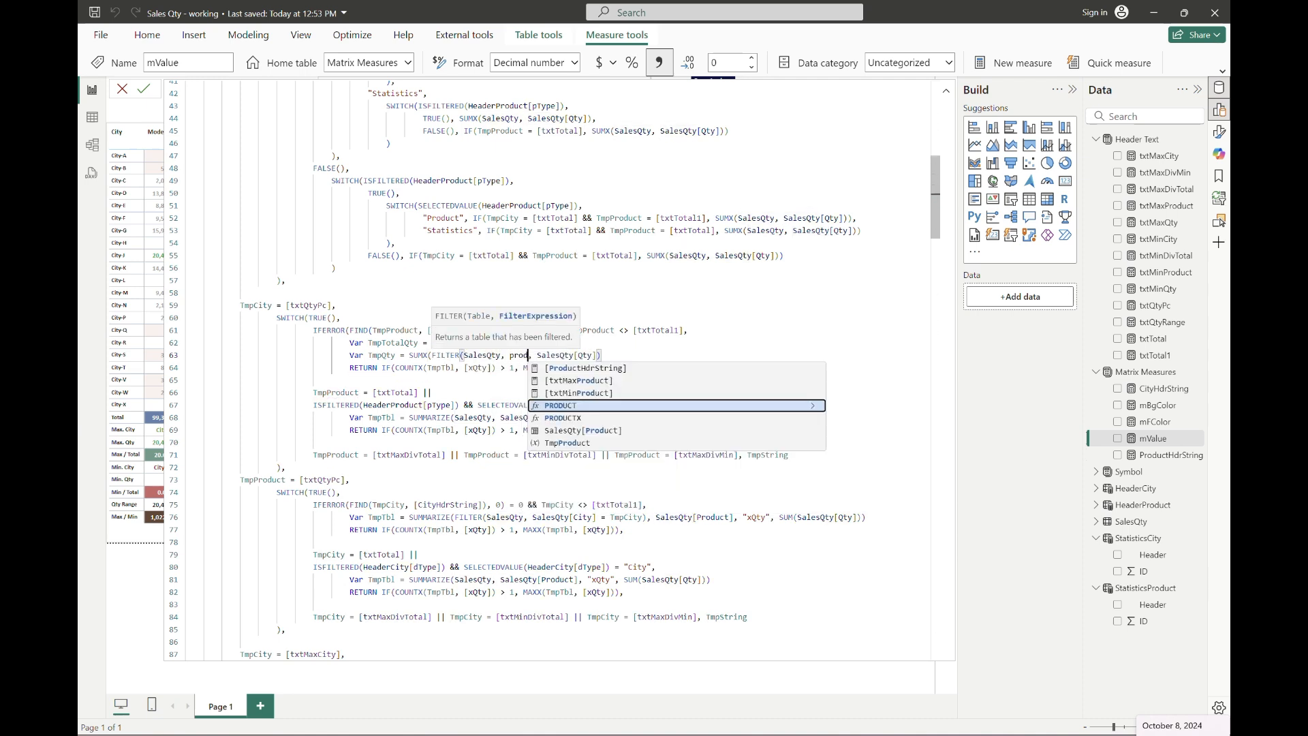
key("BackSpace")
key("BackSpace")
key("BackSpace")
key("BackSpace")
type("PRODUC")
key("Down")
key("Down")
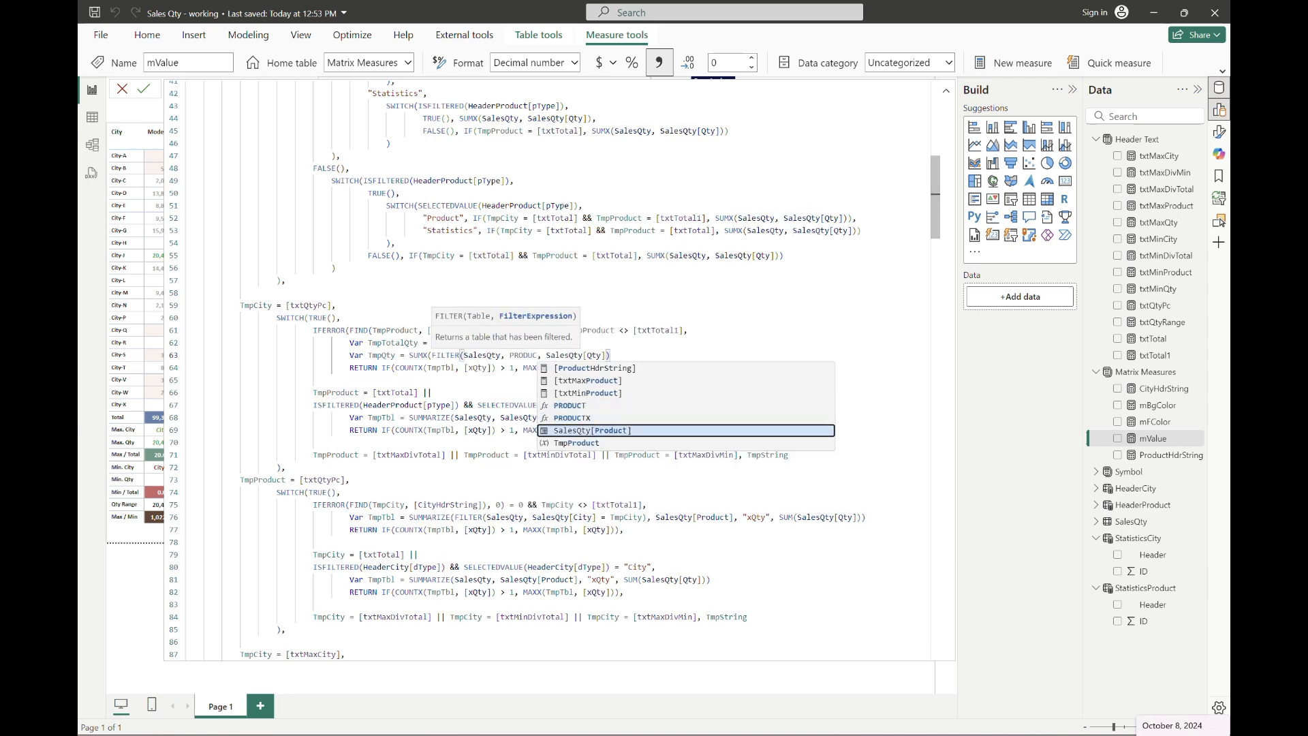
key("Tab")
type("= TmpProduct)")
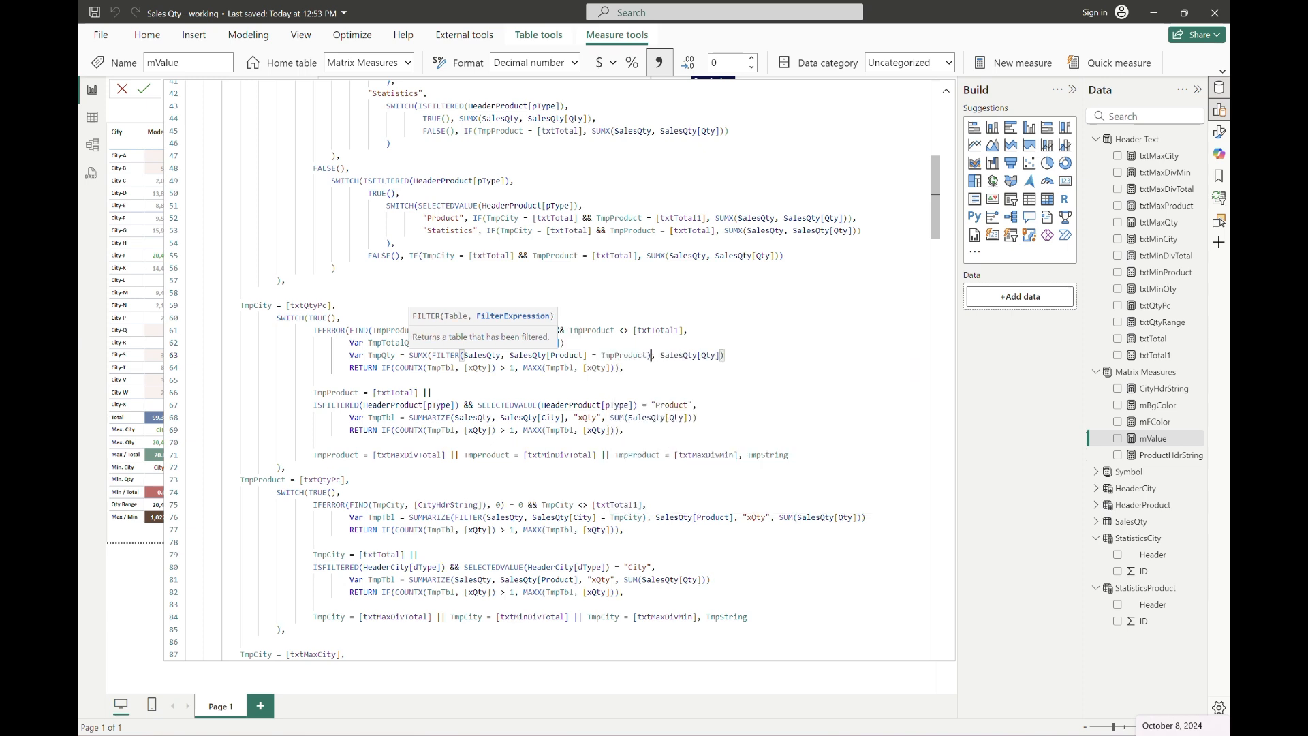
Replace the RETURN expression below TmpQty with FORMAT(TmpQty / TmpTotalQty, "##0.0%").
left_click(623, 368)
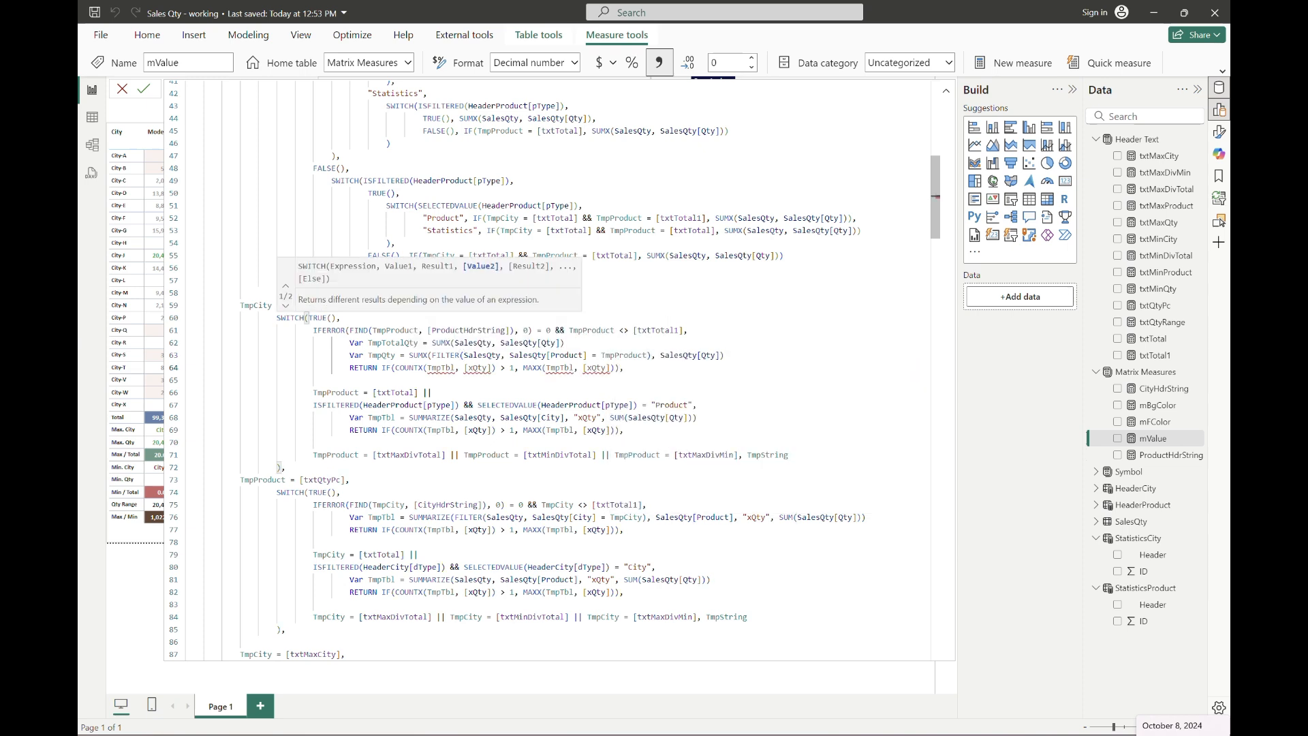
left_click_drag(381, 368, 620, 367)
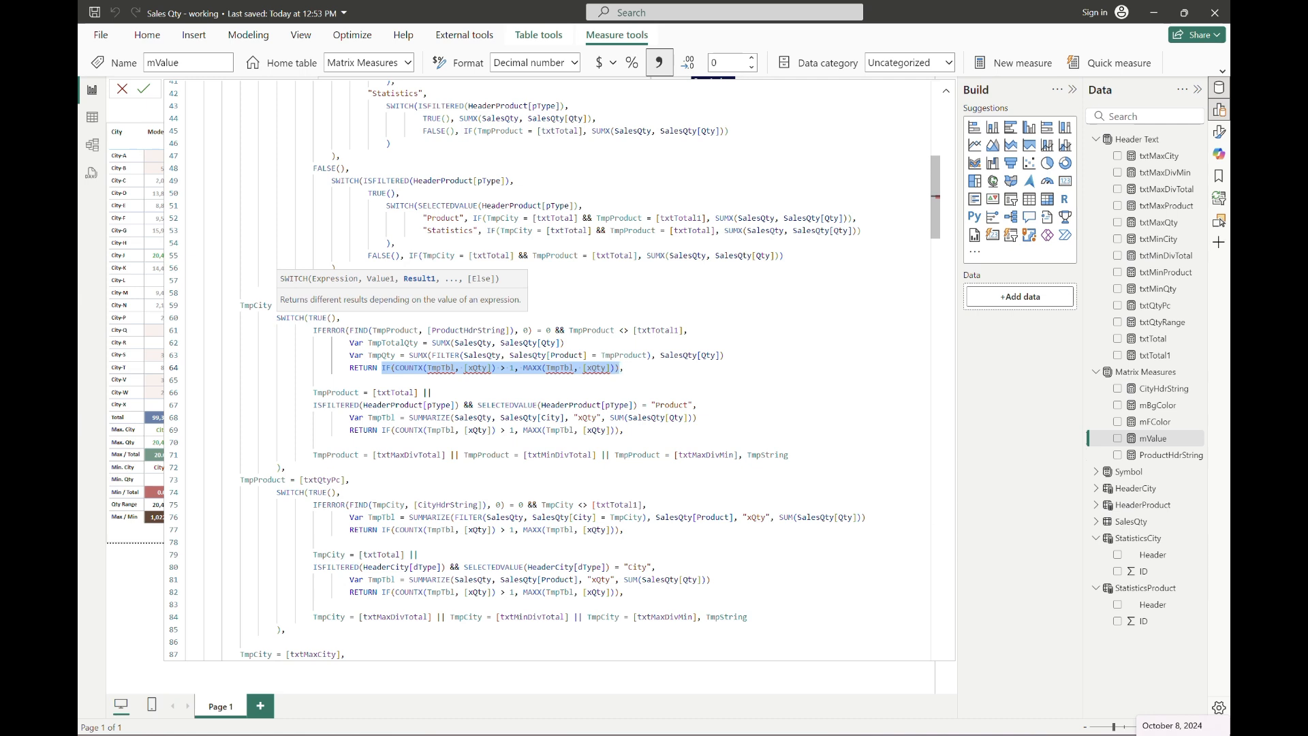
type("FORMAT(")
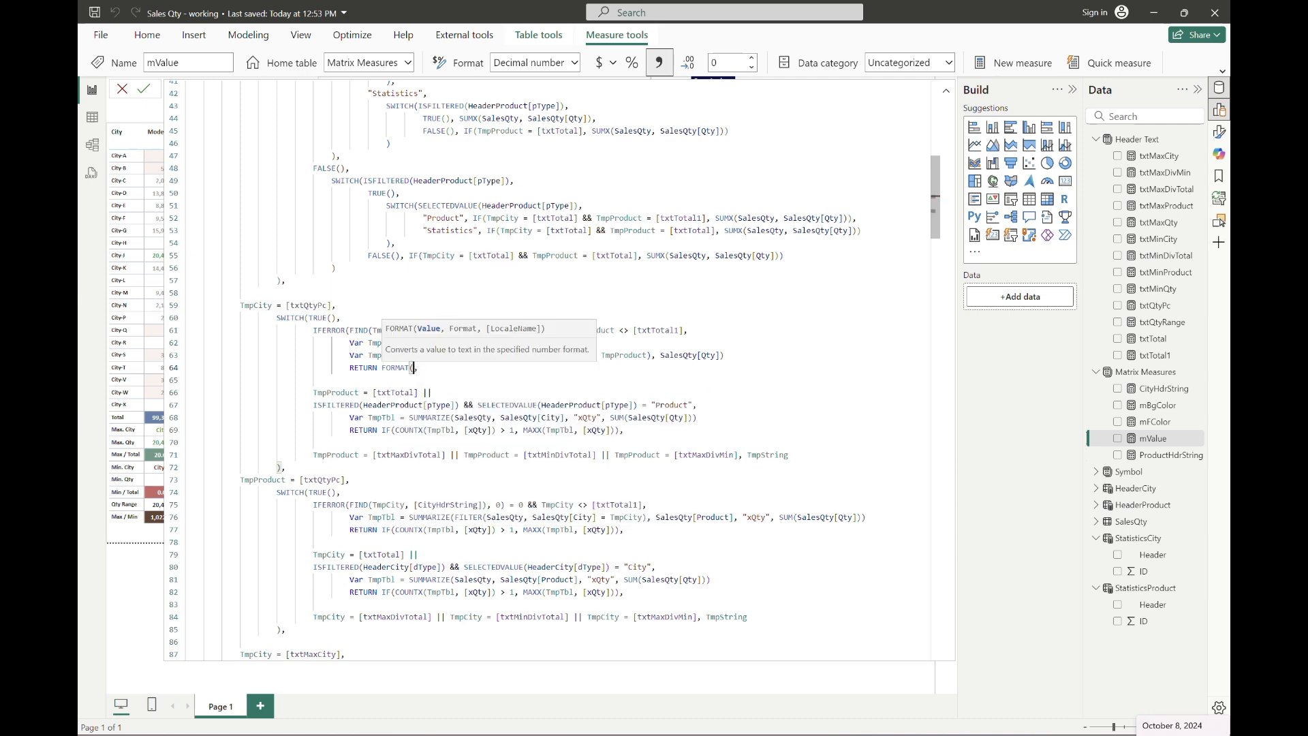
type("TmpQty / t")
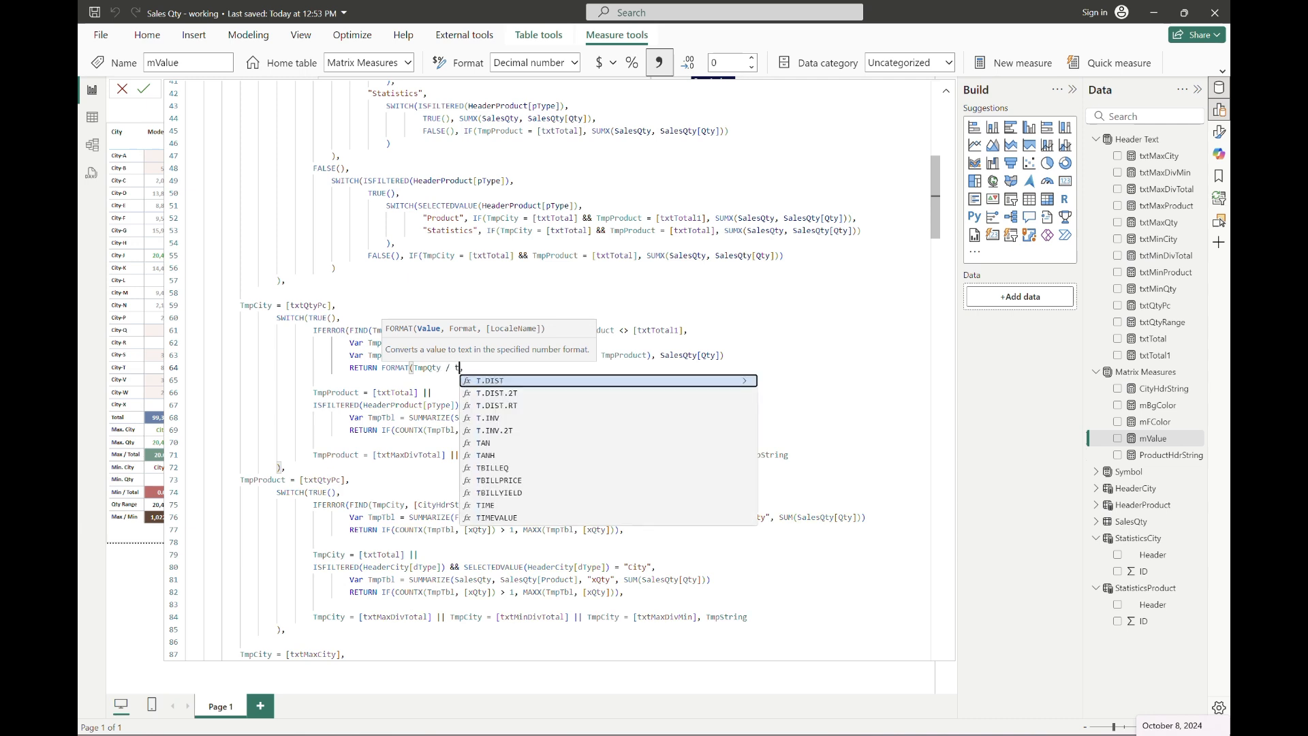
type("mpTotalQty, \"")
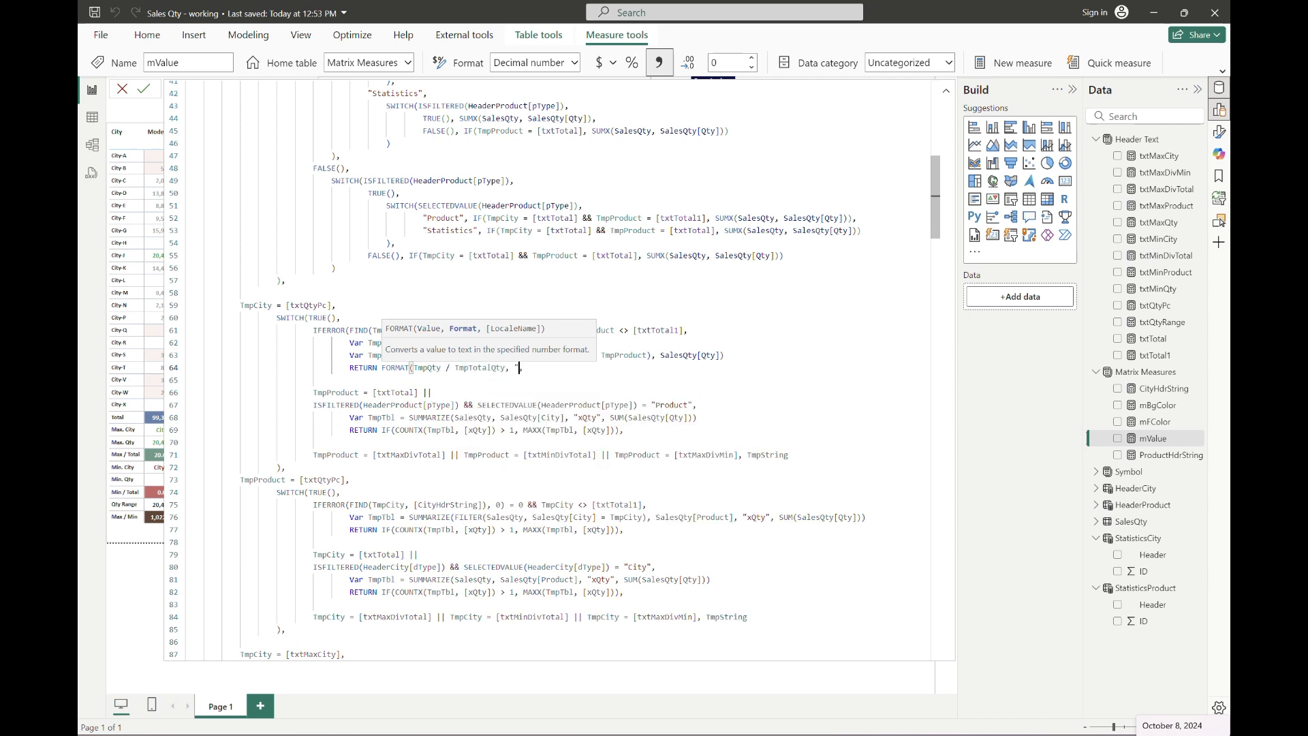
type("##0.0%\")")
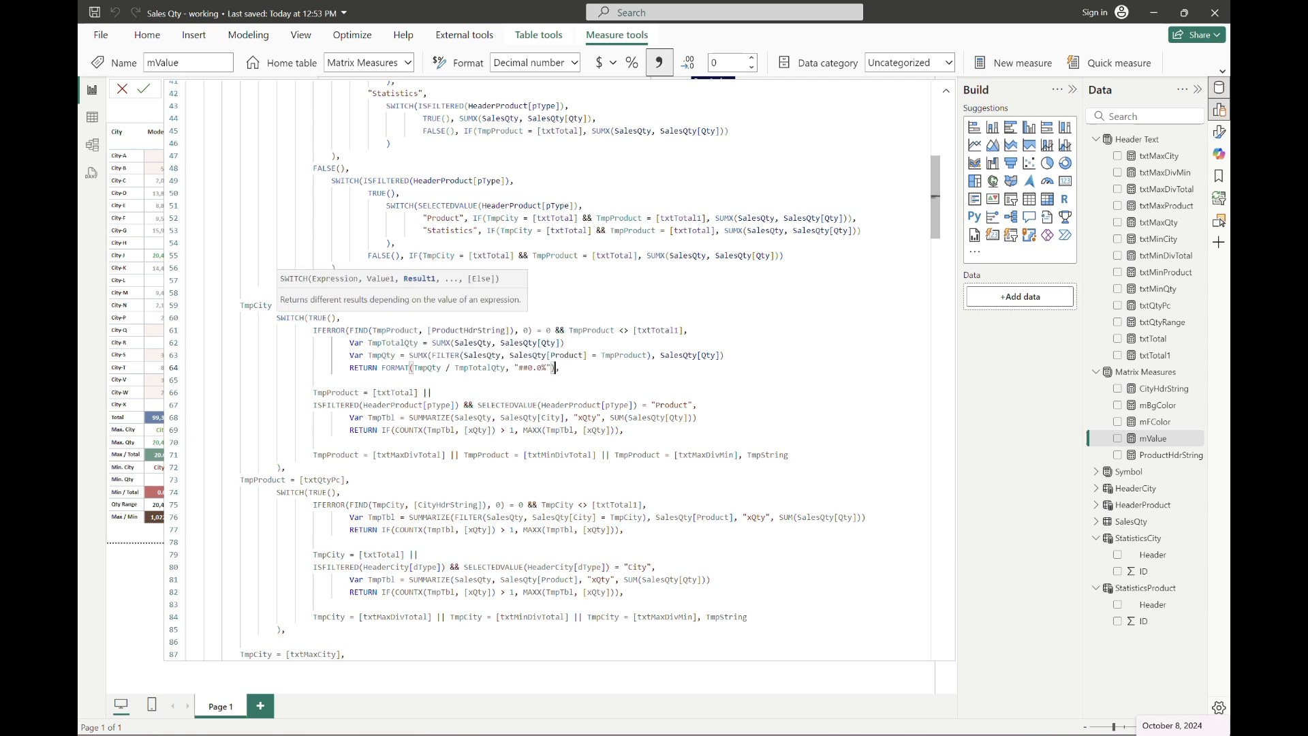
Delete the TmpTbl variable and RETURN lines from the TmpProduct = [txtTotal] case of the TmpCity = [txtQtyPc] branch.
key("Up")
key("Up")
left_click(306, 317)
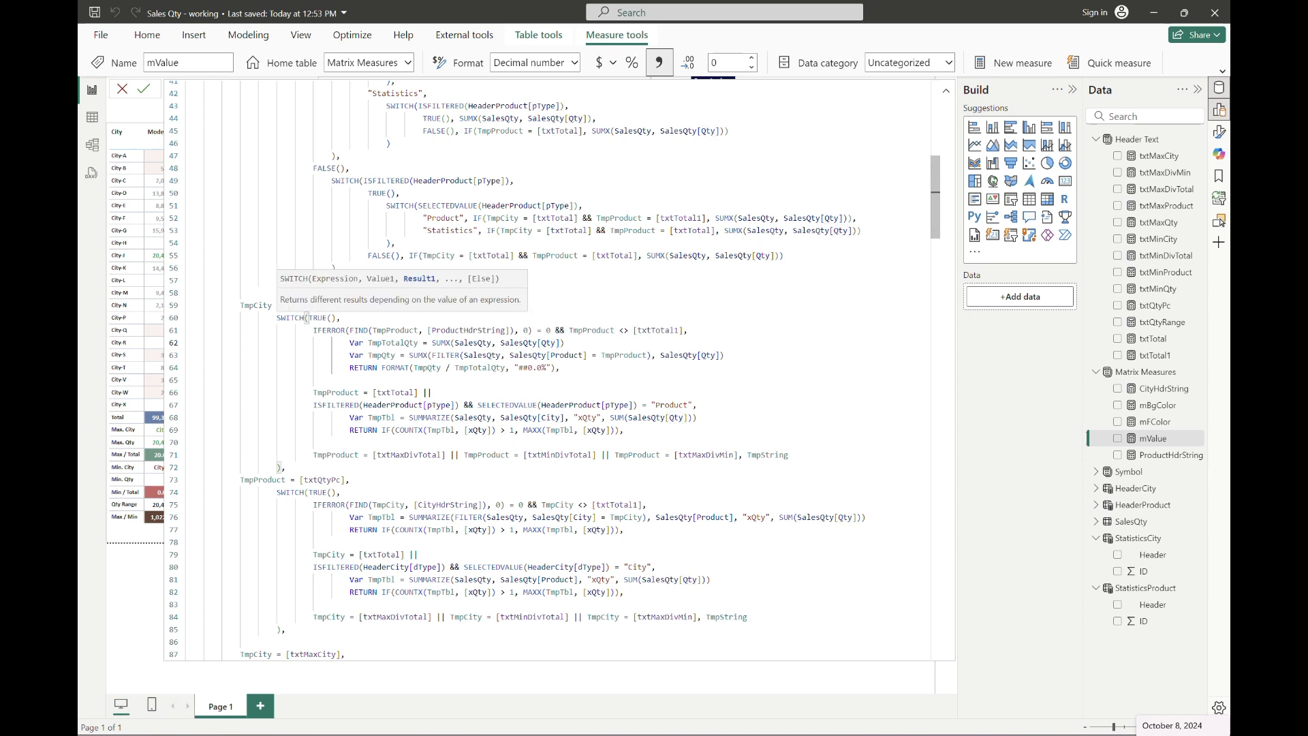
left_click(186, 380)
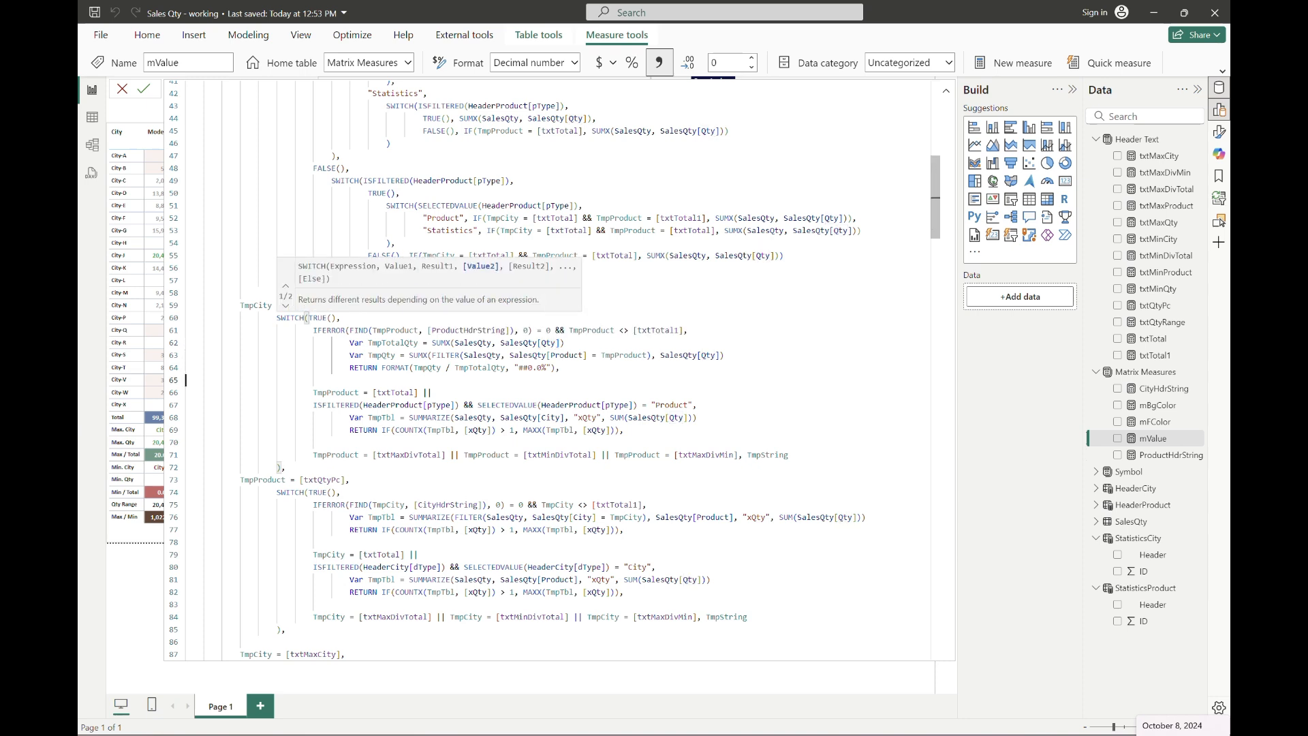
key("Down")
key("Down")
key("Down")
key("Down")
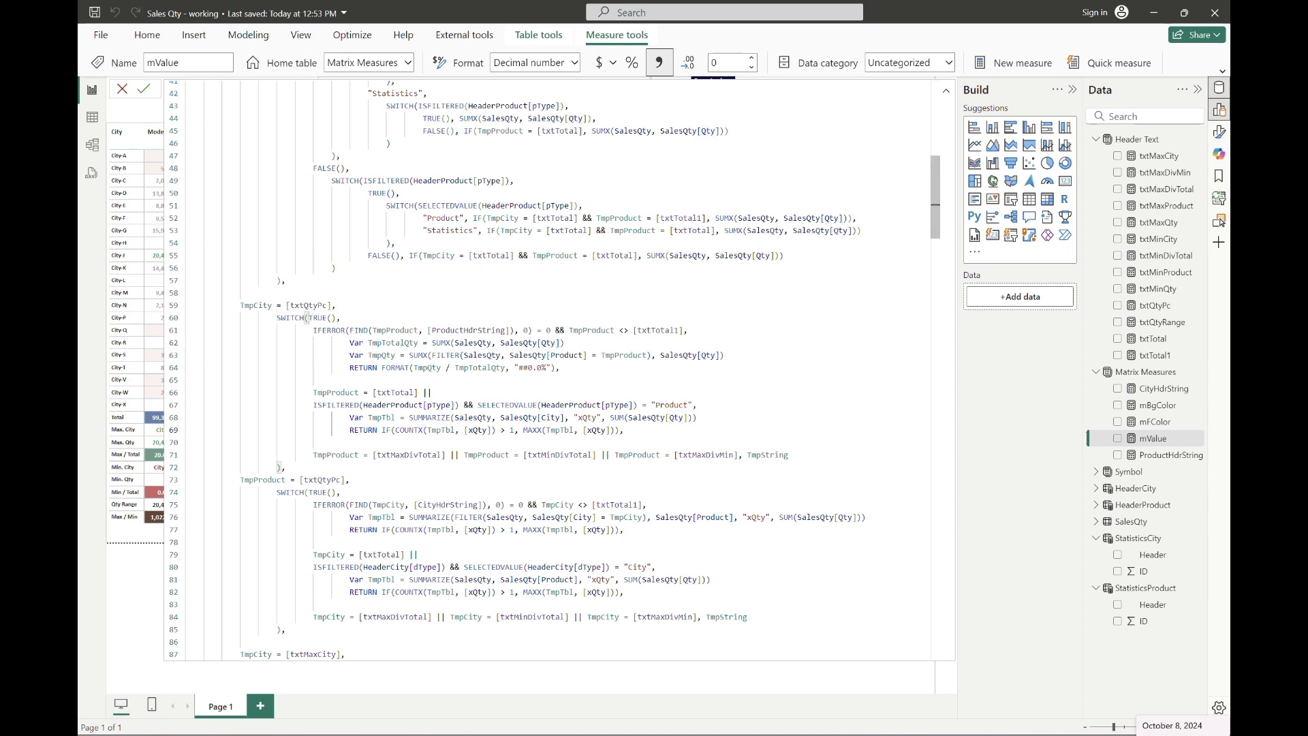
key("Up")
key("Down")
key("End")
key("Up")
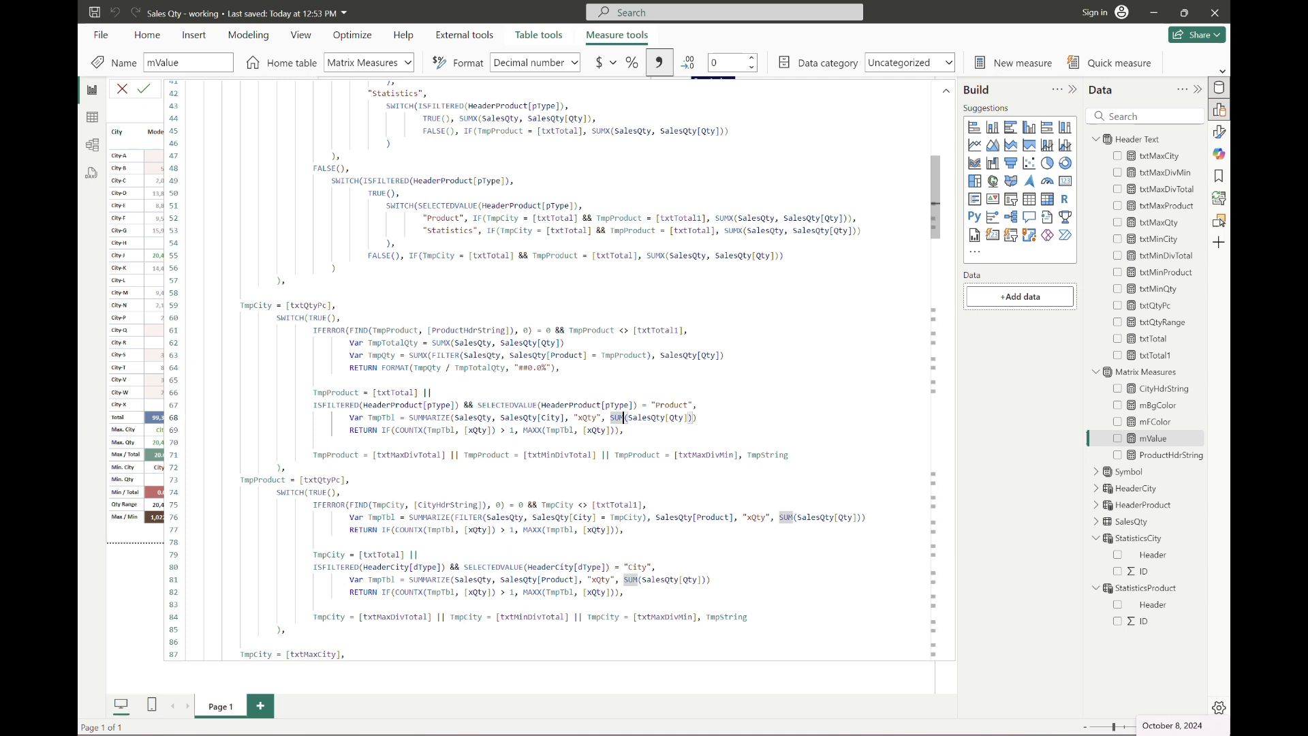
key("Home")
key("Home")
key("shift+Down")
key("shift+End")
key("Delete")
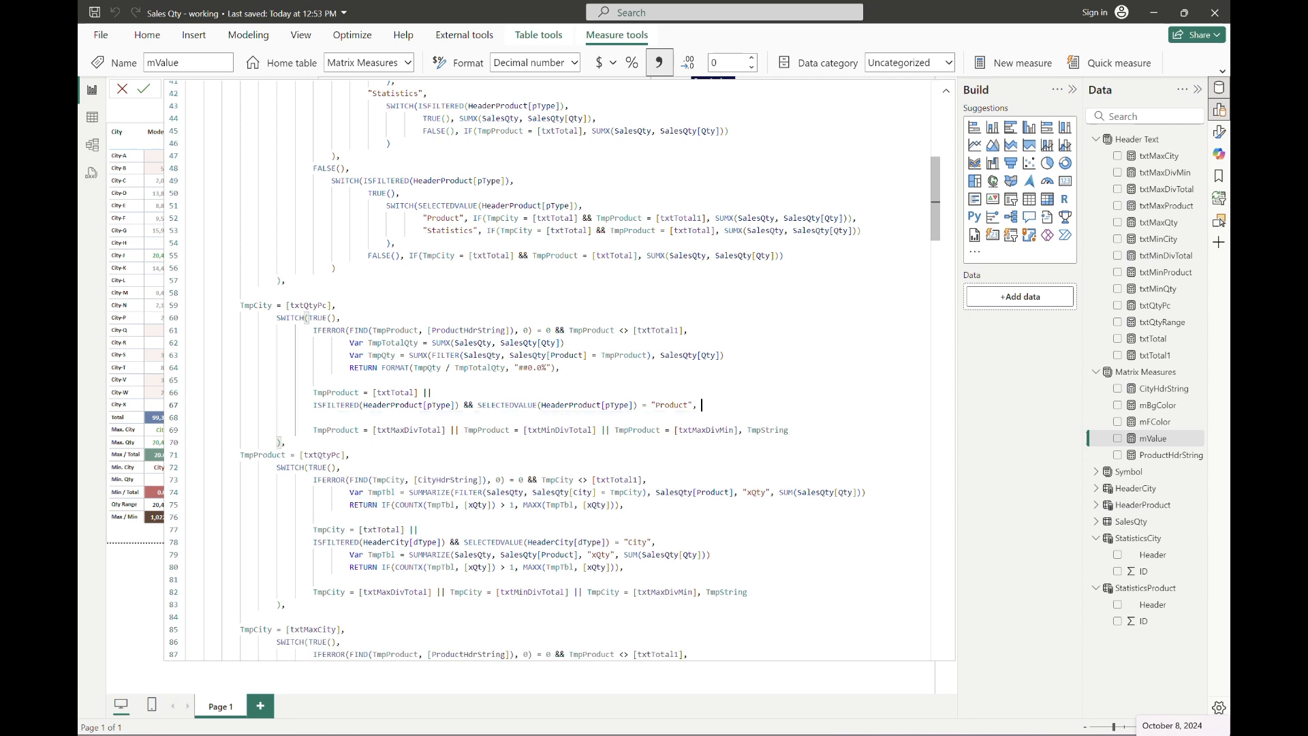
Set the result of the TmpProduct = [txtTotal] case to "100.0%", followed by a comma.
type("\"100.0%\"")
left_click(305, 317)
left_click(314, 405)
key("End")
type(",")
key("Down")
key("Down")
key("Home")
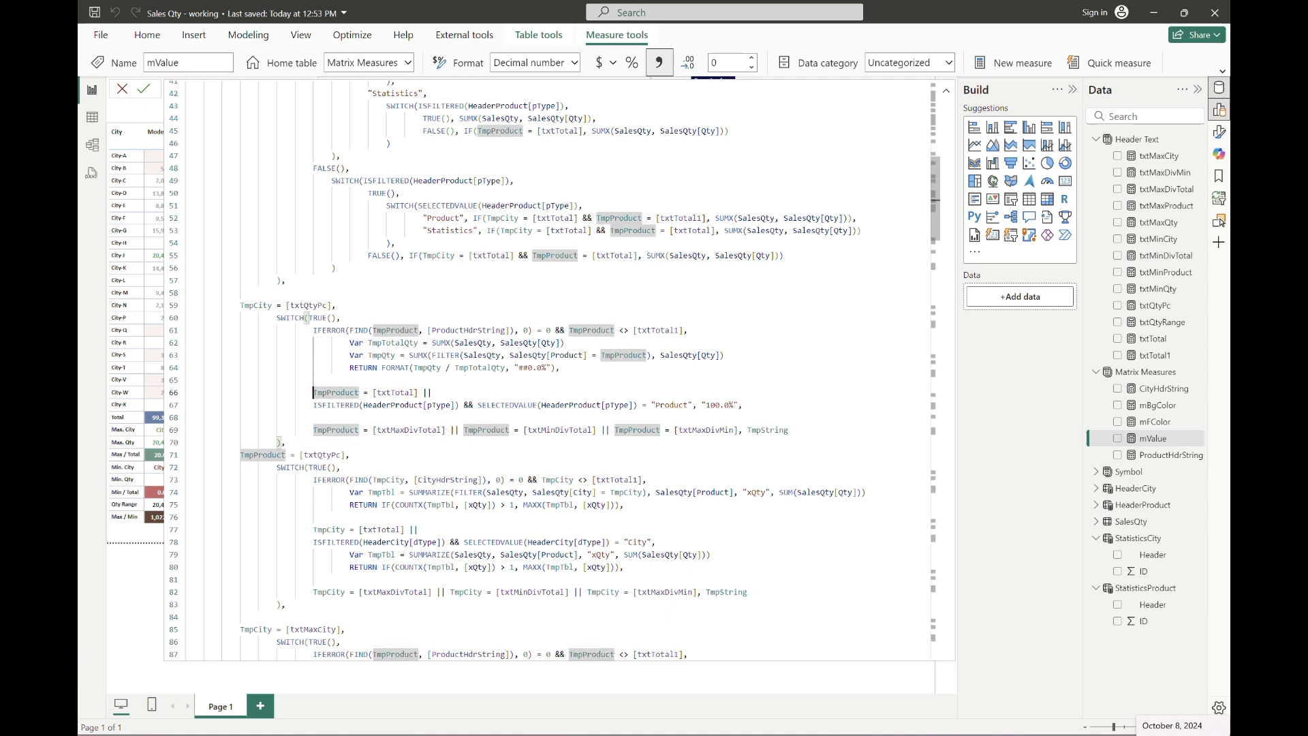
Try to reuse the TmpTotalQty, TmpQty and RETURN lines in the first case of the TmpProduct = [txtQtyPc] branch.
key("Up")
key("Up")
key("Up")
key("Up")
key("Up")
key("Up")
key("Up")
key("Home")
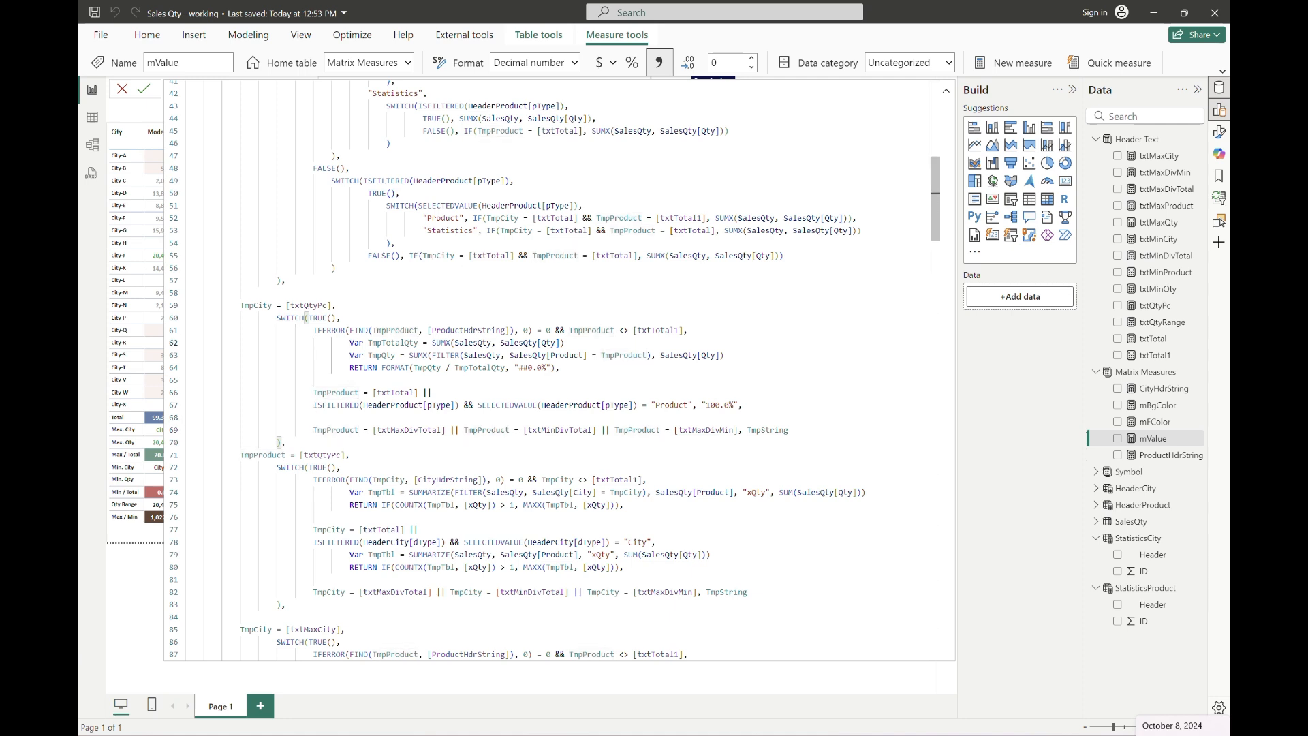
key("shift+Down")
key("shift+Down")
key("shift+Down")
key("Down")
key("Down")
key("Down")
key("Down")
key("Down")
key("Down")
key("Down")
left_click(186, 517)
left_click(186, 504)
key("Return")
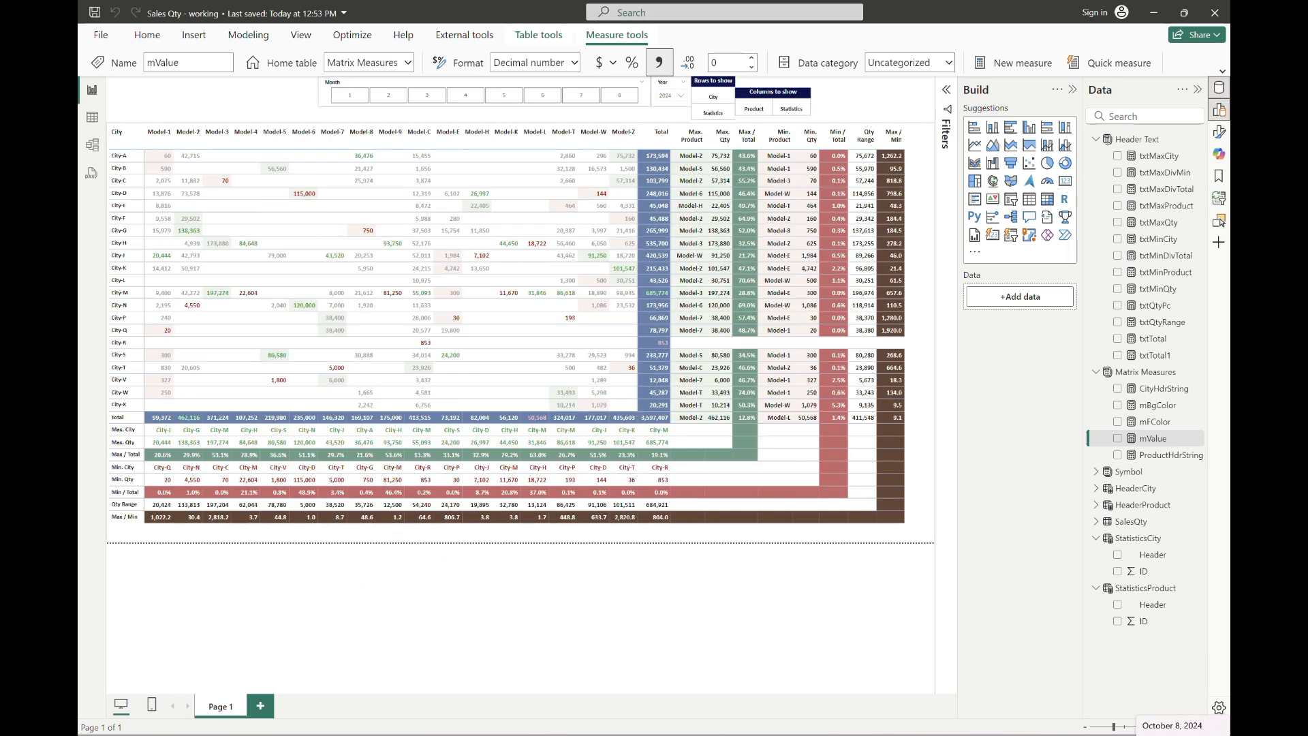
Reopen the mValue measure and copy its TmpCity = [txtMaxQty] and TmpProduct = [txtMaxQty] branches.
left_click(1158, 438)
scroll(718, 451, "down", 4)
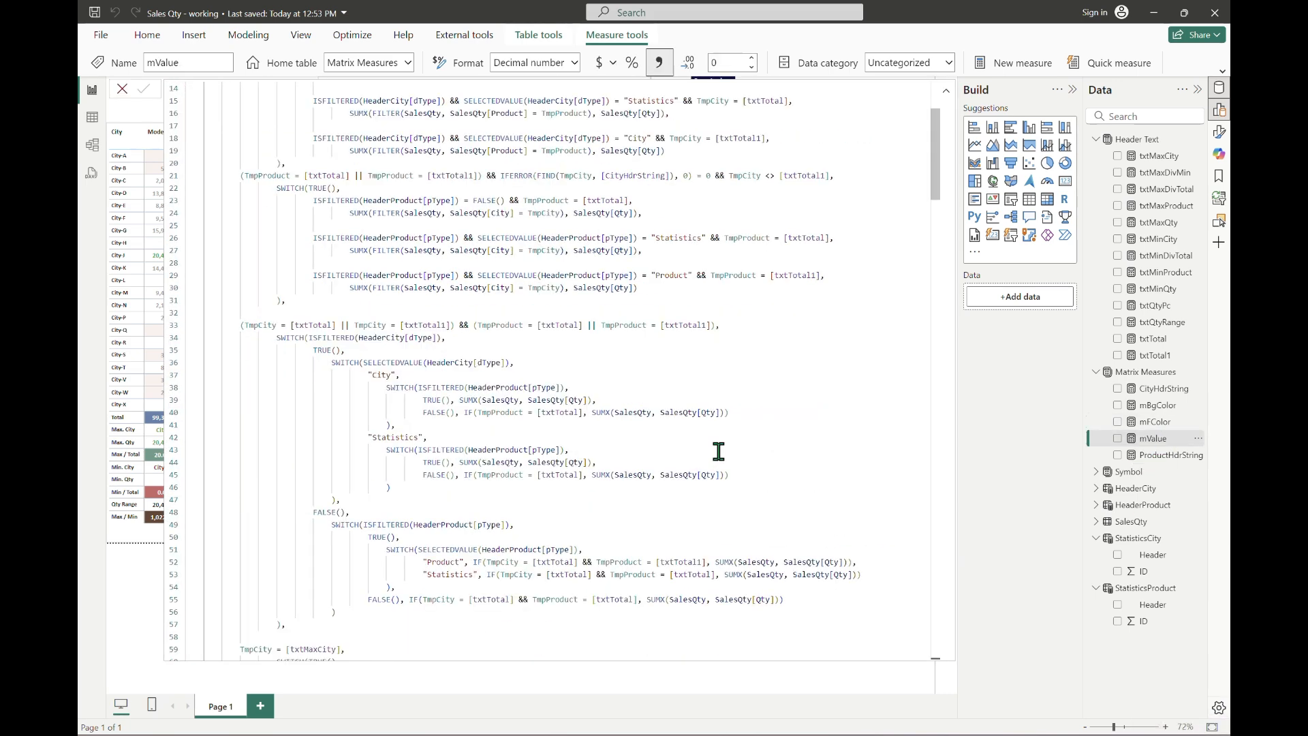
scroll(719, 451, "down", 12)
scroll(719, 451, "up", 9)
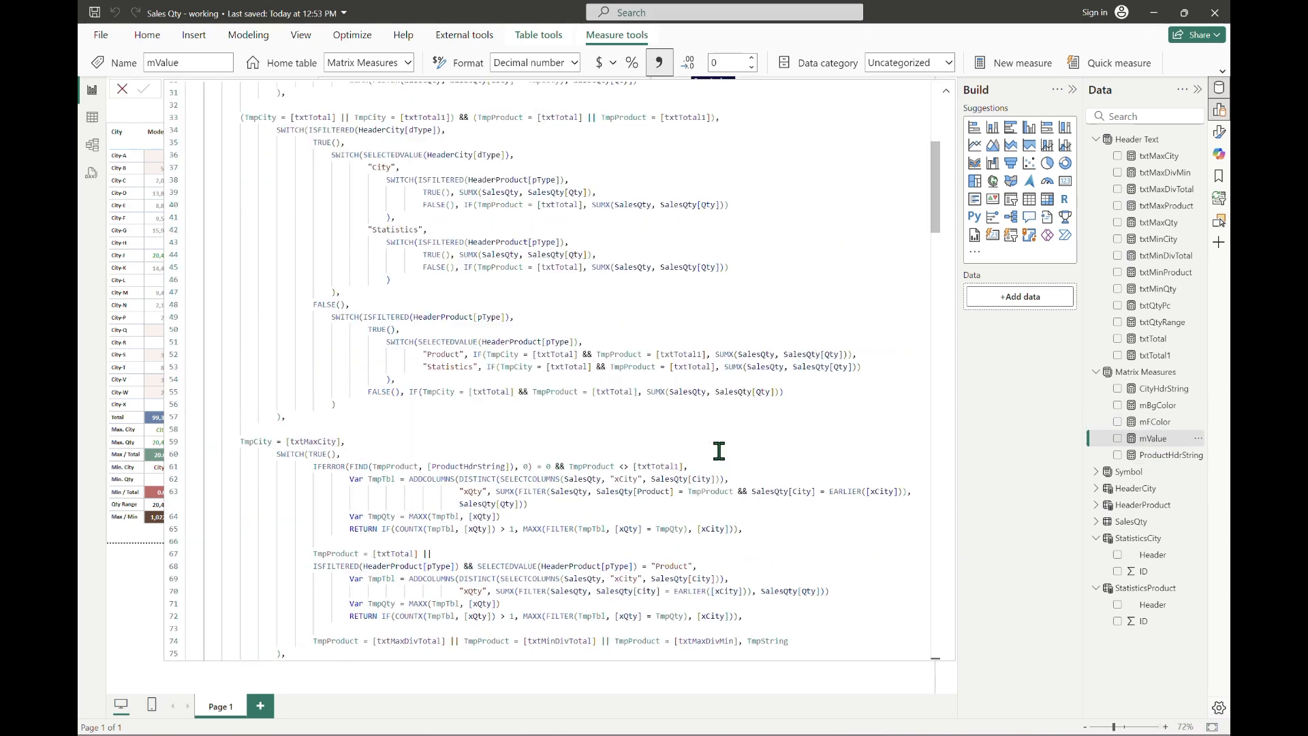
scroll(719, 451, "down", 2)
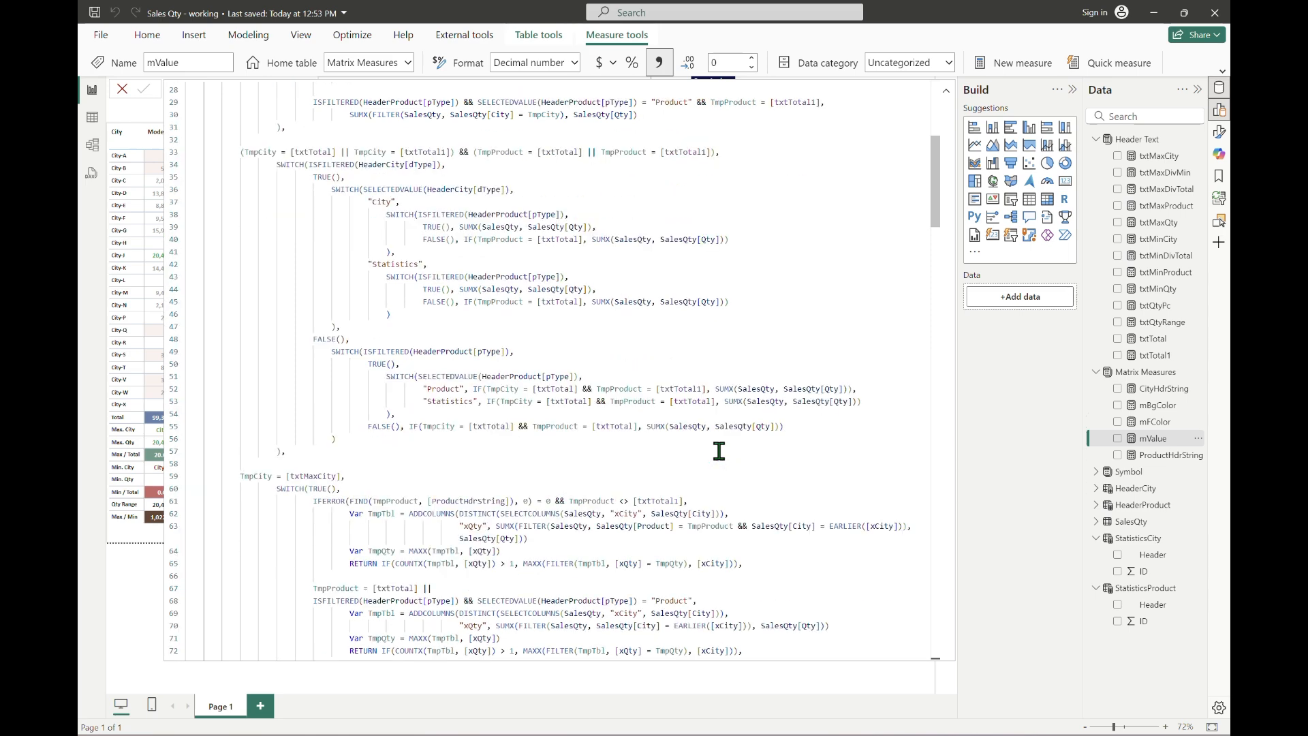
scroll(718, 451, "down", 11)
scroll(711, 457, "down", 3)
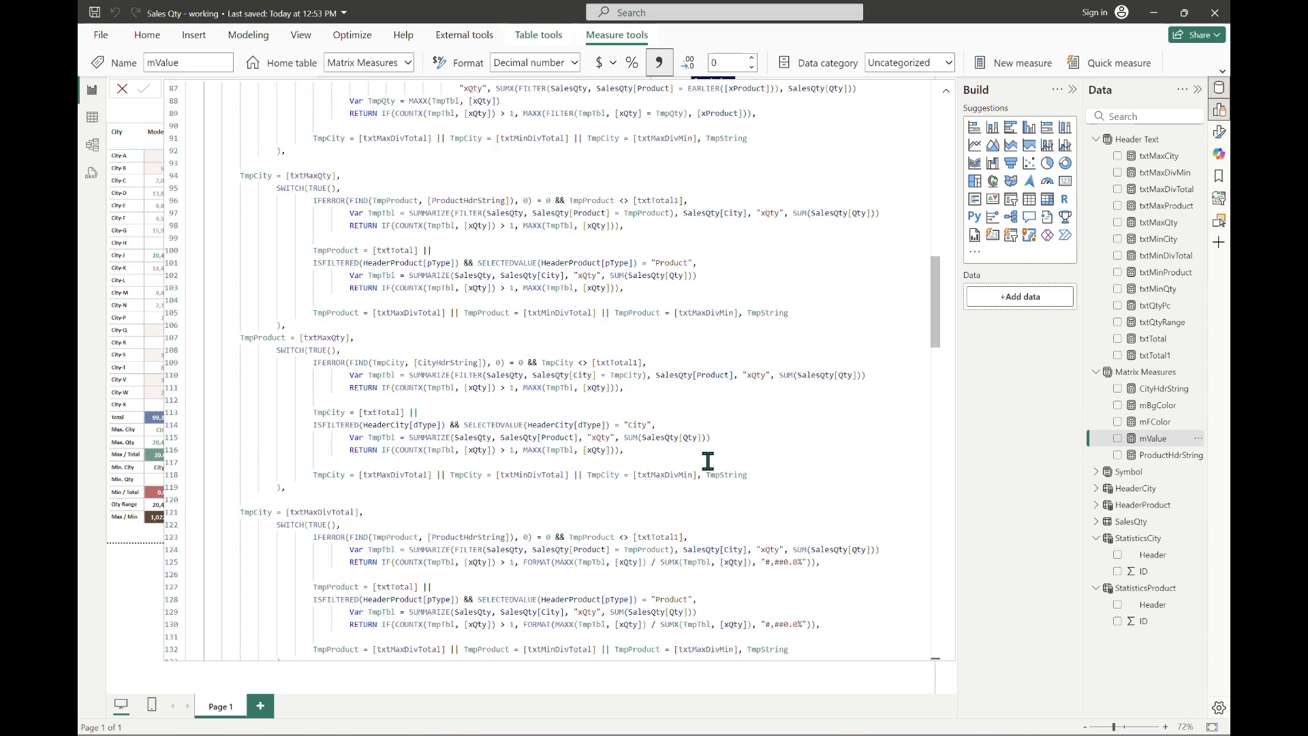
left_click(553, 175)
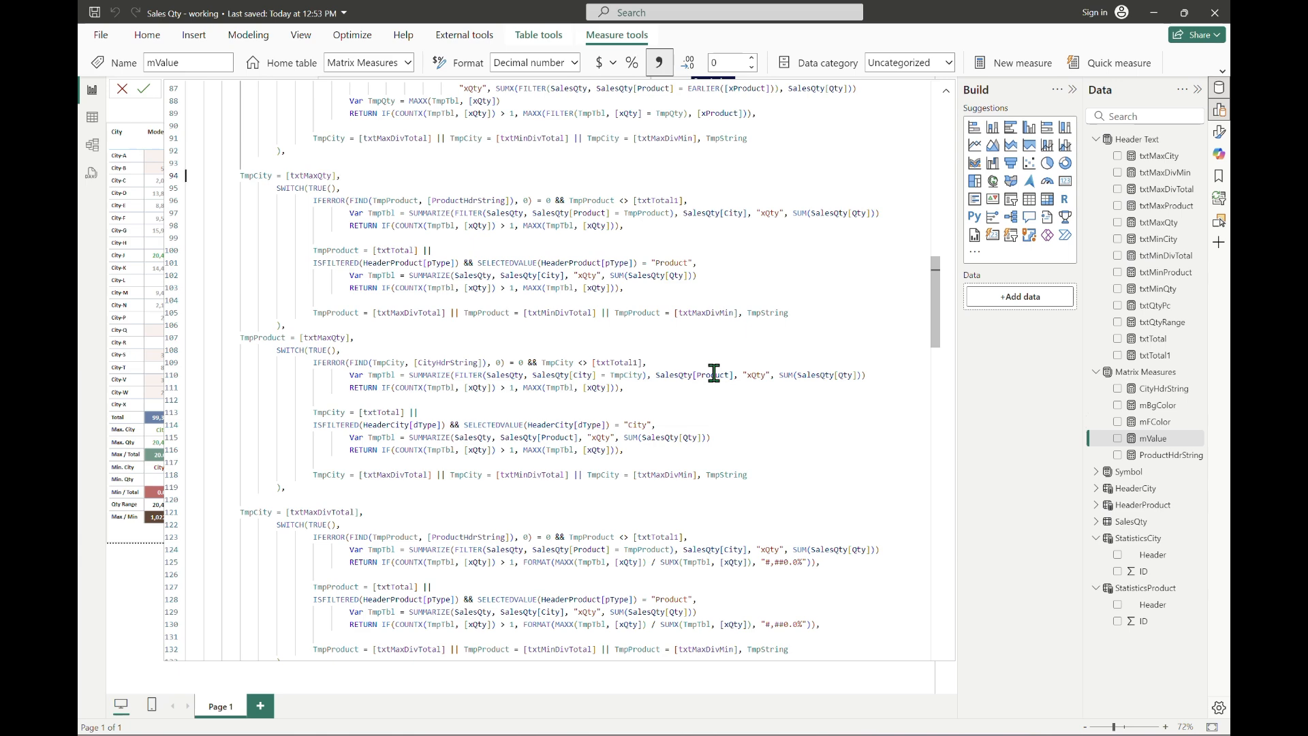
key("shift+Down")
key("shift+Down")
key("shift+Down")
key("shift+Down")
key("shift+Down")
key("shift+Down")
key("shift+Down")
key("shift+Down")
key("shift+Down")
key("shift+Down")
key("shift+Down")
key("shift+Down")
key("shift+Down")
key("shift+Down")
key("shift+Down")
key("shift+Down")
key("shift+Down")
key("shift+Down")
key("shift+Down")
key("shift+Down")
key("shift+Left")
key("ctrl+c")
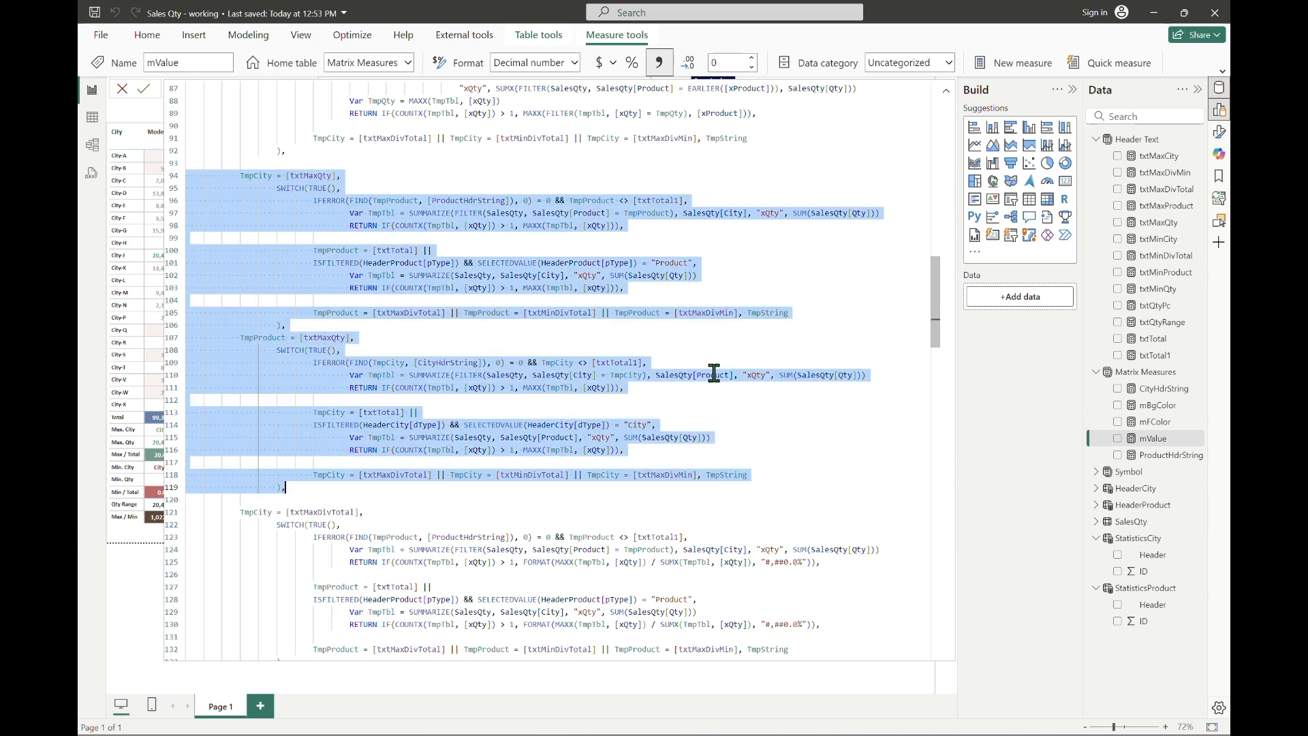
Paste the copied TmpCity = [txtMaxQty] and TmpProduct = [txtMaxQty] branches above the TmpCity = [txtMaxCity] branch.
key("Up")
key("Up")
key("Up")
key("Up")
key("Up")
key("Up")
key("Up")
key("Up")
key("Up")
key("Up")
key("Up")
key("Up")
key("Up")
key("Up")
key("Up")
key("Up")
key("Up")
key("Up")
key("Up")
key("Up")
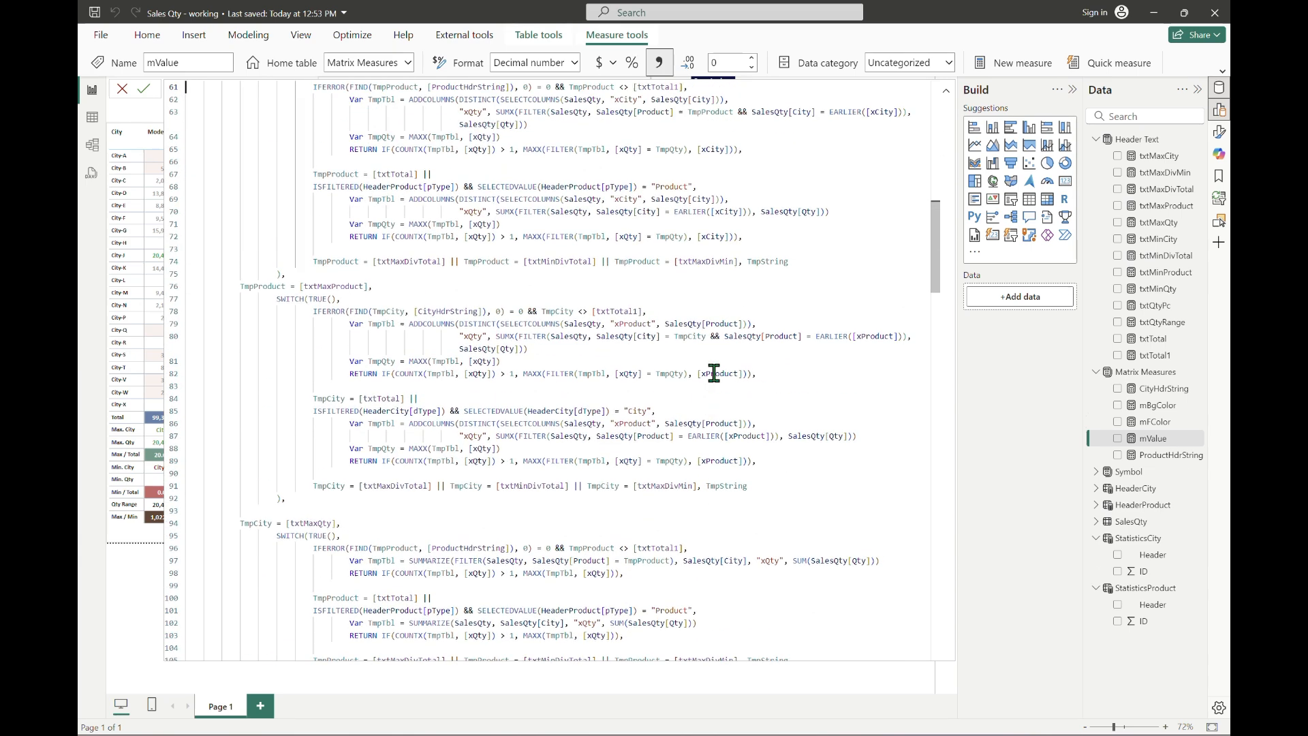
key("Down")
key("Down")
key("Down")
key("Down")
key("Down")
key("Down")
key("Down")
key("Down")
key("Down")
key("Down")
key("Down")
key("Down")
key("Down")
key("Down")
key("Down")
key("Down")
key("Down")
key("Down")
key("Down")
key("Down")
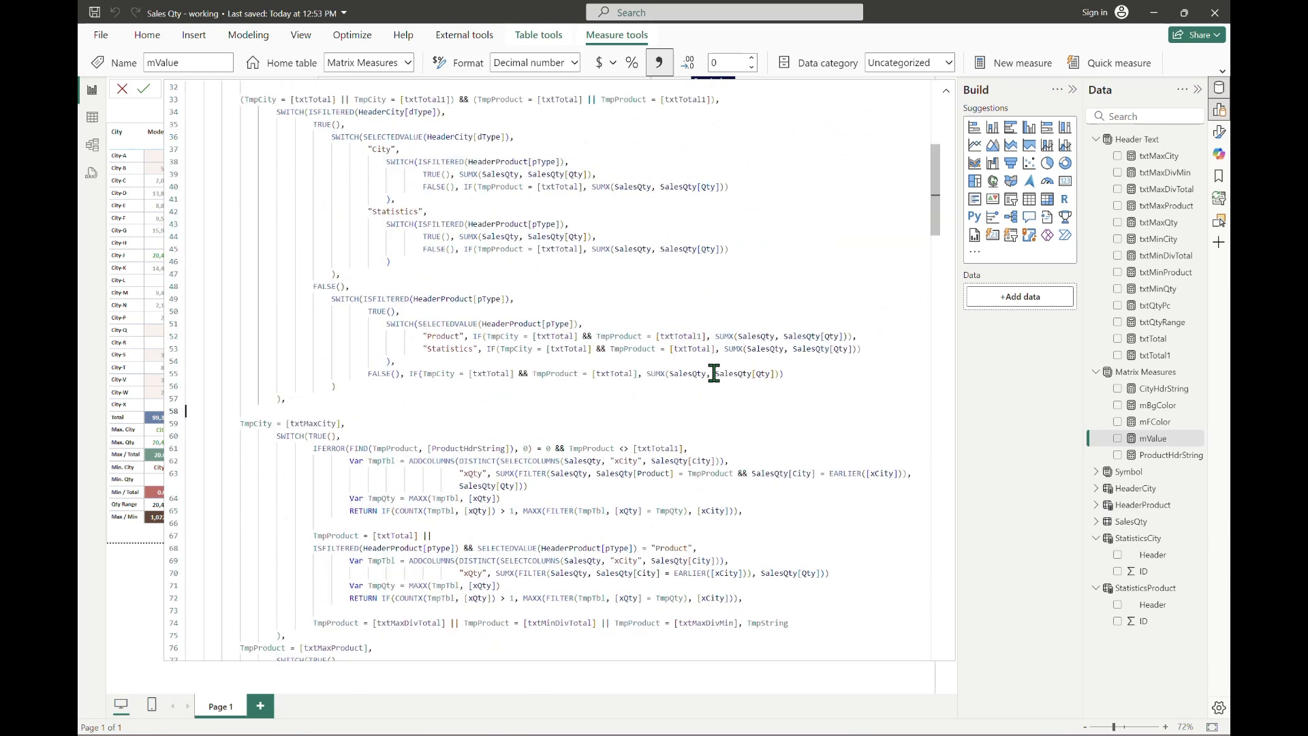
key("Return")
key("Return")
key("Up")
key("ctrl+v")
Change the condition of the pasted TmpCity branch to [txtQtyPc].
key("Up")
key("Up")
key("Up")
key("Up")
key("Up")
key("Up")
key("Up")
key("Up")
key("Up")
key("Up")
key("Up")
key("Up")
key("Up")
key("Up")
key("Up")
key("Up")
key("Up")
key("Up")
key("Up")
key("Up")
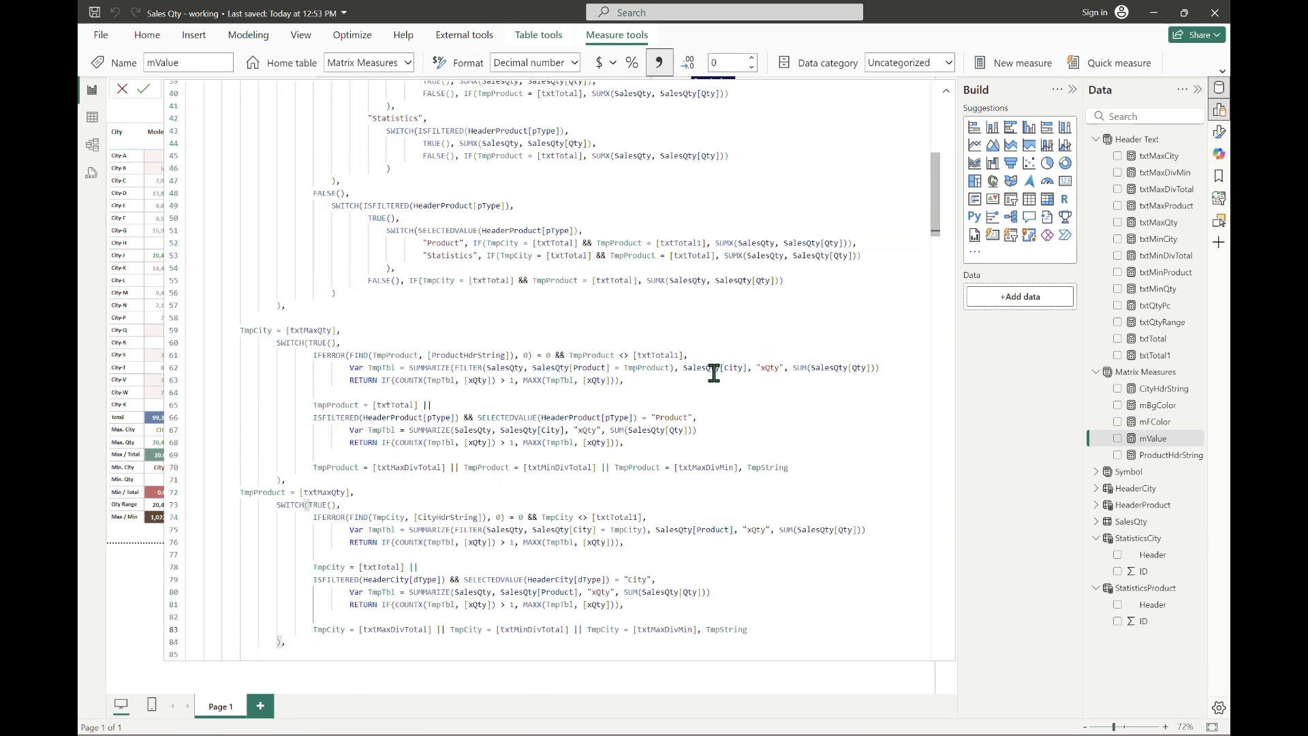
key("Right")
key("Right")
key("Delete")
key("Delete")
key("Delete")
key("Delete")
key("Delete")
key("Delete")
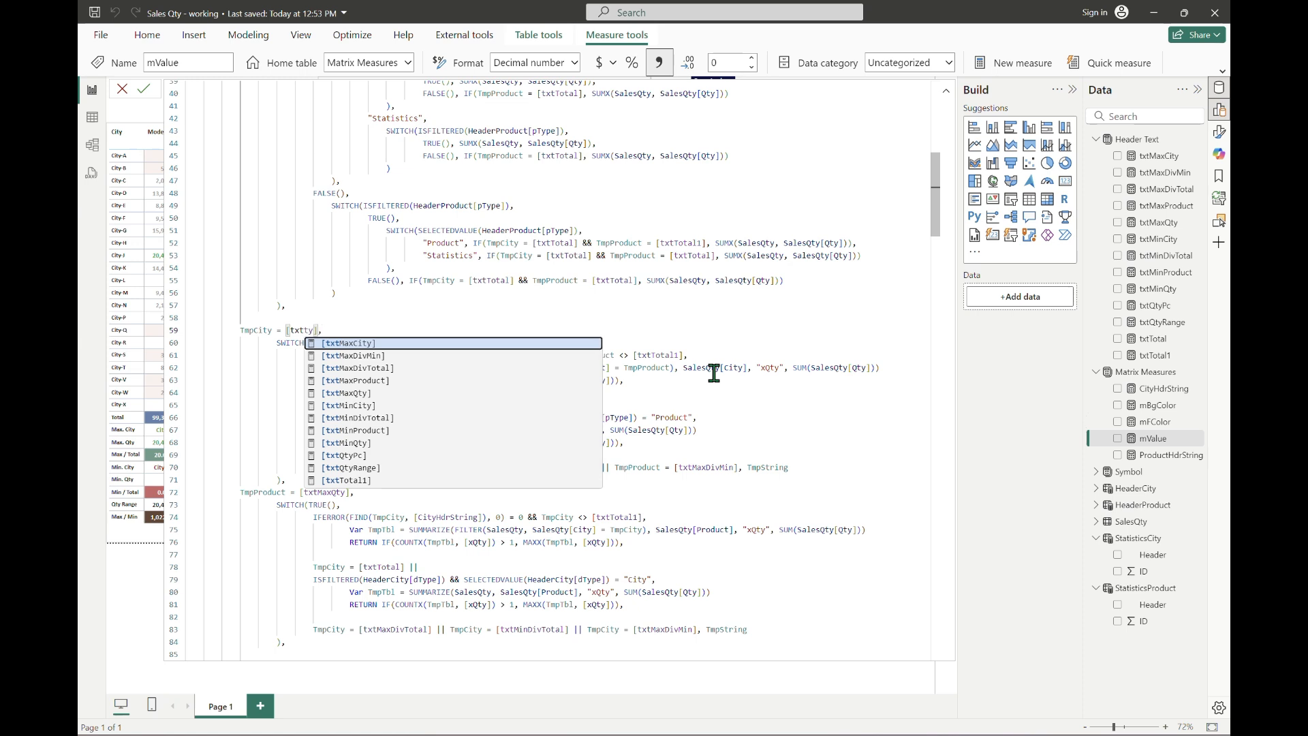
type("QtyPc")
key("Tab")
Change the condition of the pasted TmpProduct branch to [txtQtyPc].
key("Down")
key("Down")
key("Down")
key("Down")
key("Down")
key("Down")
key("Down")
key("Down")
key("Down")
key("Down")
key("Down")
key("Down")
key("Down")
key("BackSpace")
key("BackSpace")
key("BackSpace")
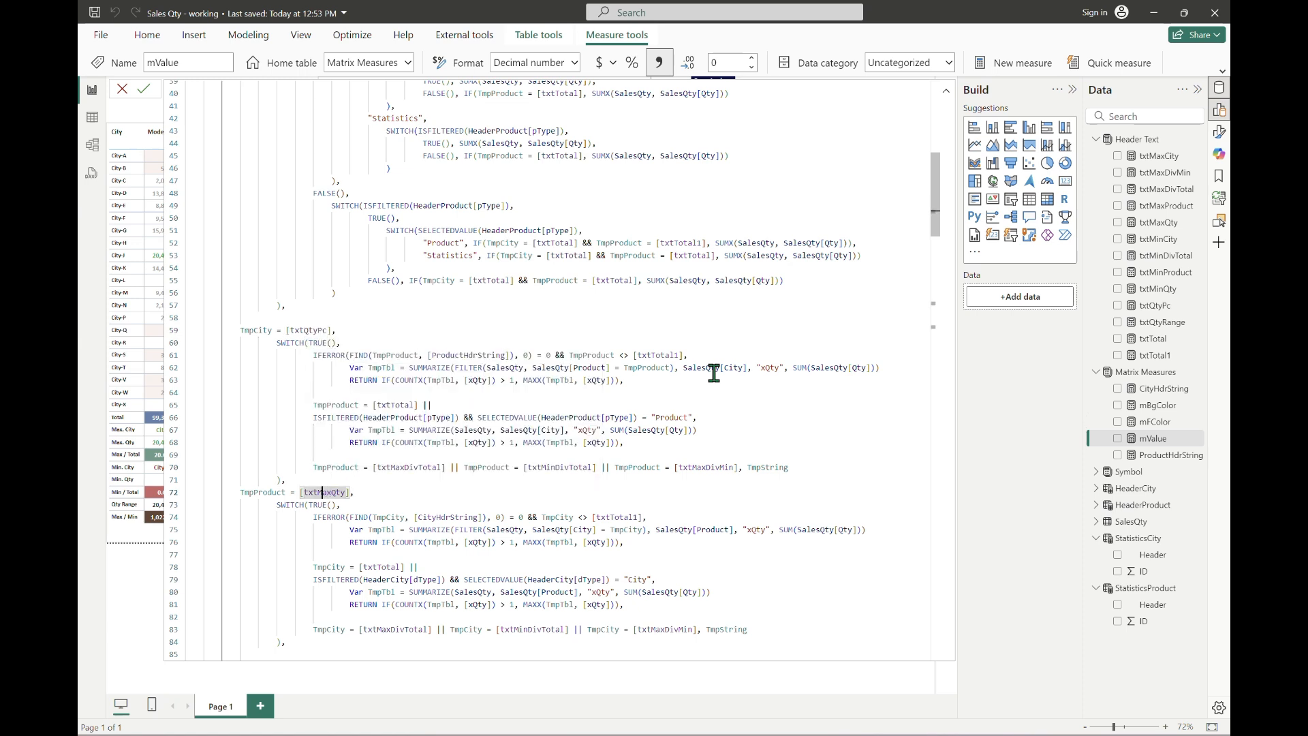
type("Pc")
key("Tab")
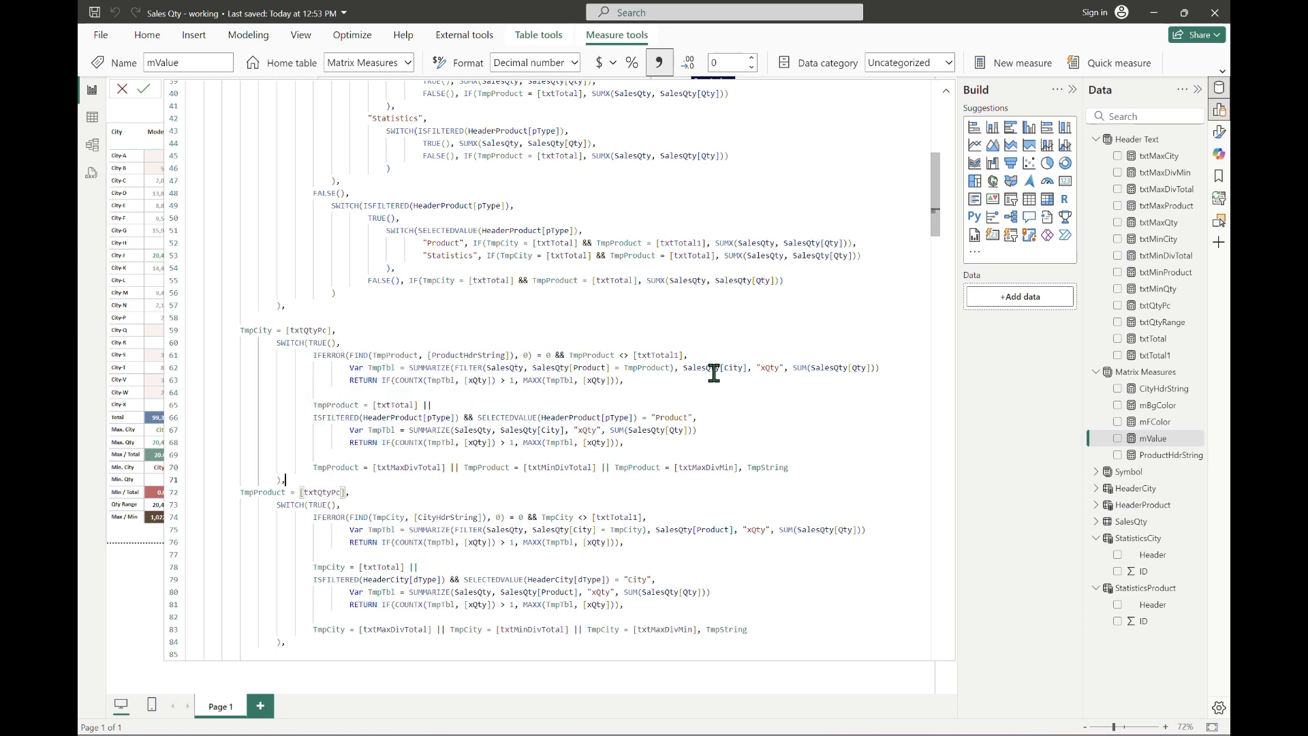
Rename the TmpTbl variable to TmpTtlQty in the first case of the TmpCity = [txtQtyPc] branch.
key("Up")
key("Up")
key("Up")
key("Up")
key("Up")
key("Up")
key("Up")
key("Up")
key("Up")
key("Up")
key("Up")
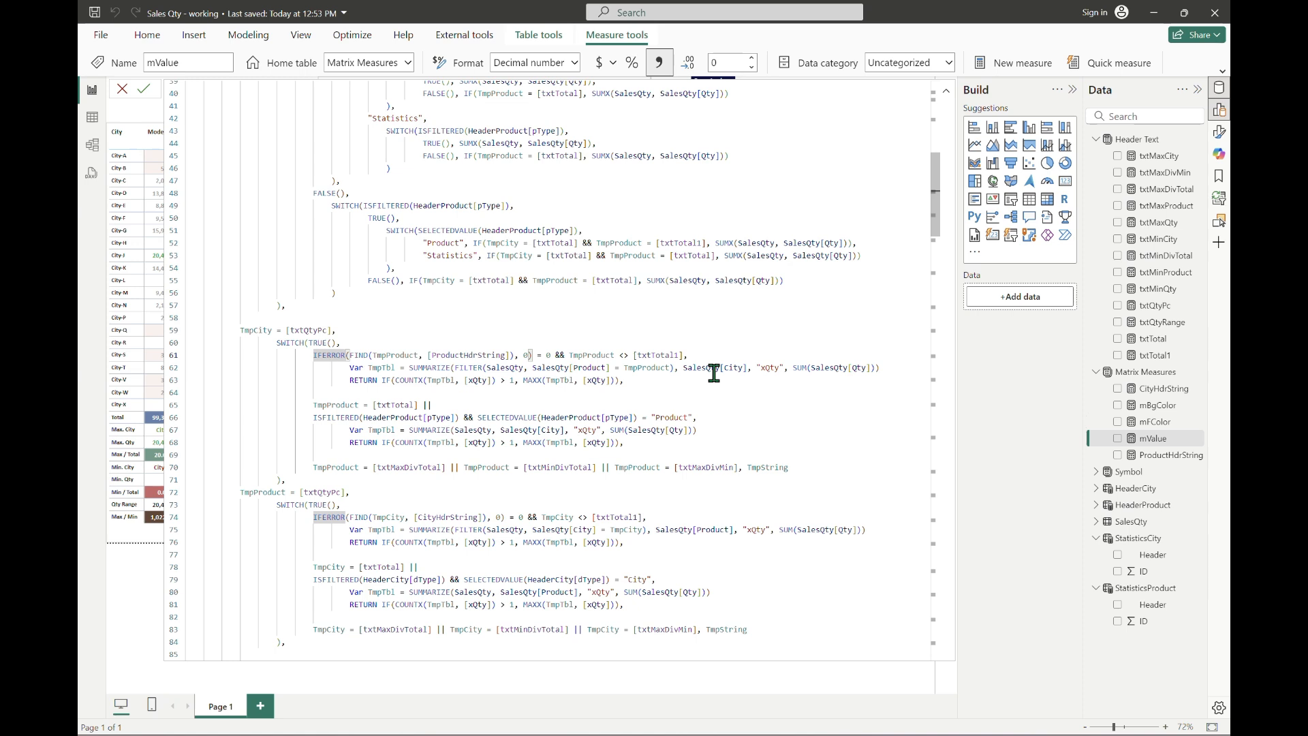
key("Down")
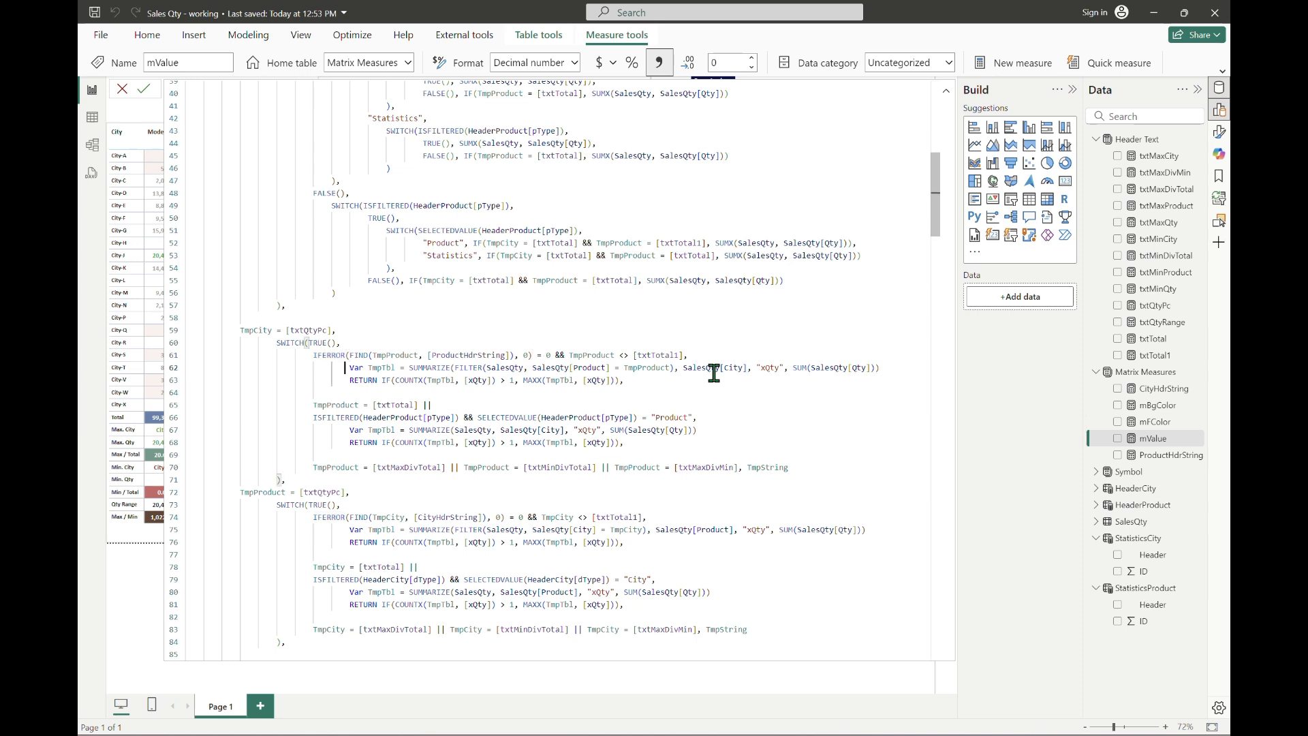
key("Right")
key("Right")
key("Right")
key("Right")
key("Right")
key("Right")
key("Right")
key("Right")
key("Right")
key("Right")
type("Qty")
key("Right")
key("Right")
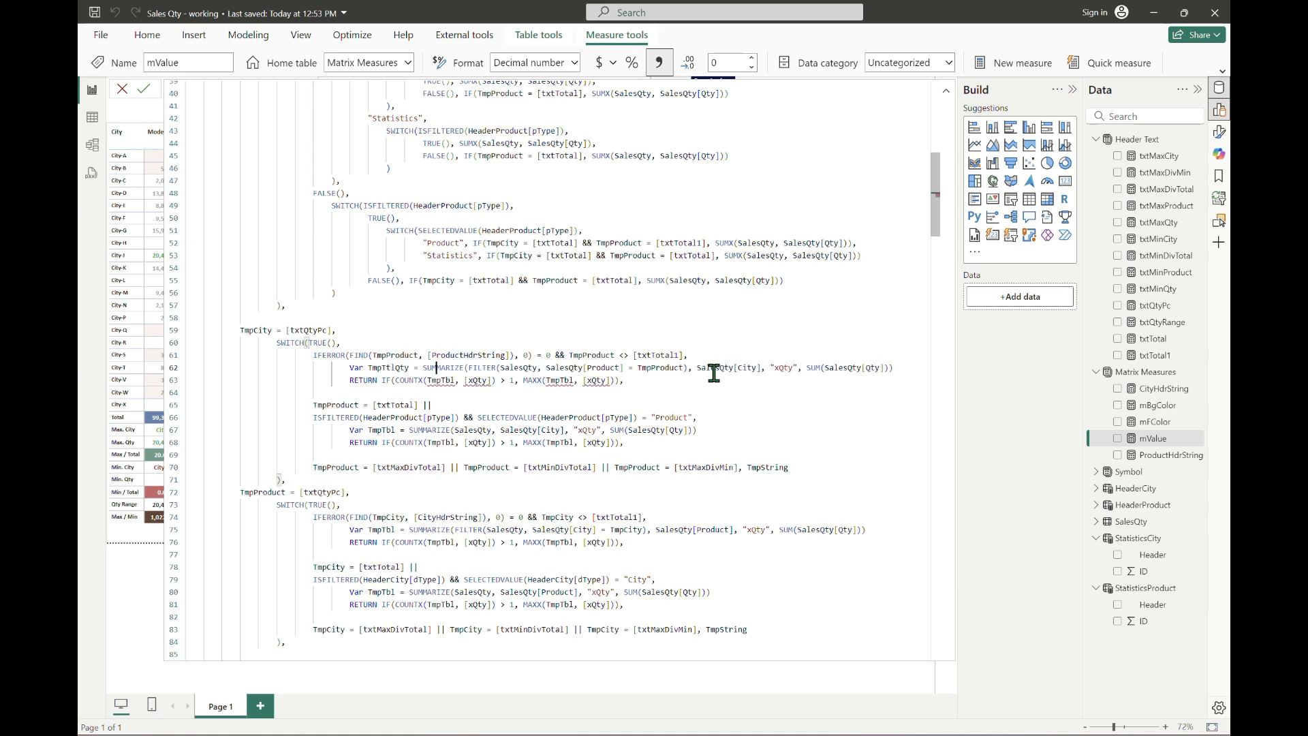
Replace the TmpTtlQty variable's expression with SUMX(FILTER(SalesQty, SalesQty[Product] = TmpProduct), SalesQty[Qty]).
key("shift+End")
type("SUMX(filter(")
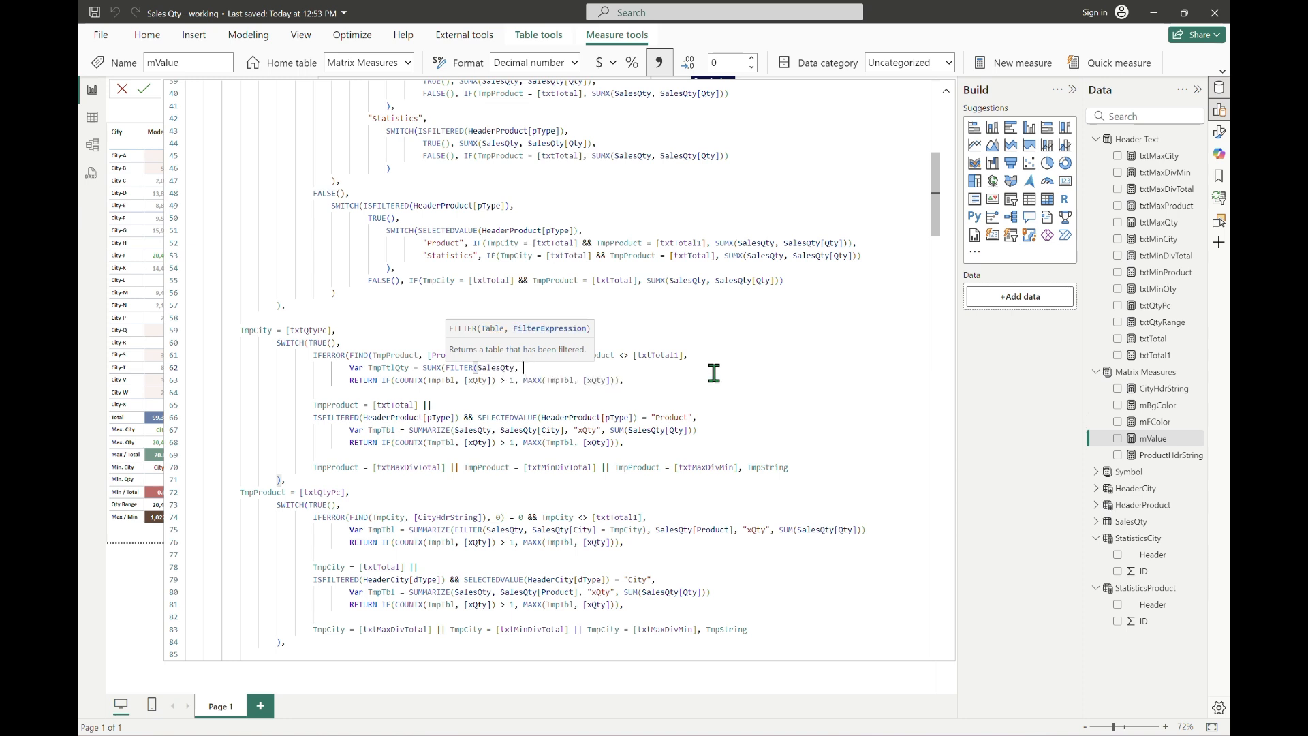
type("SalesQty[Product] = TmpProduct), sa")
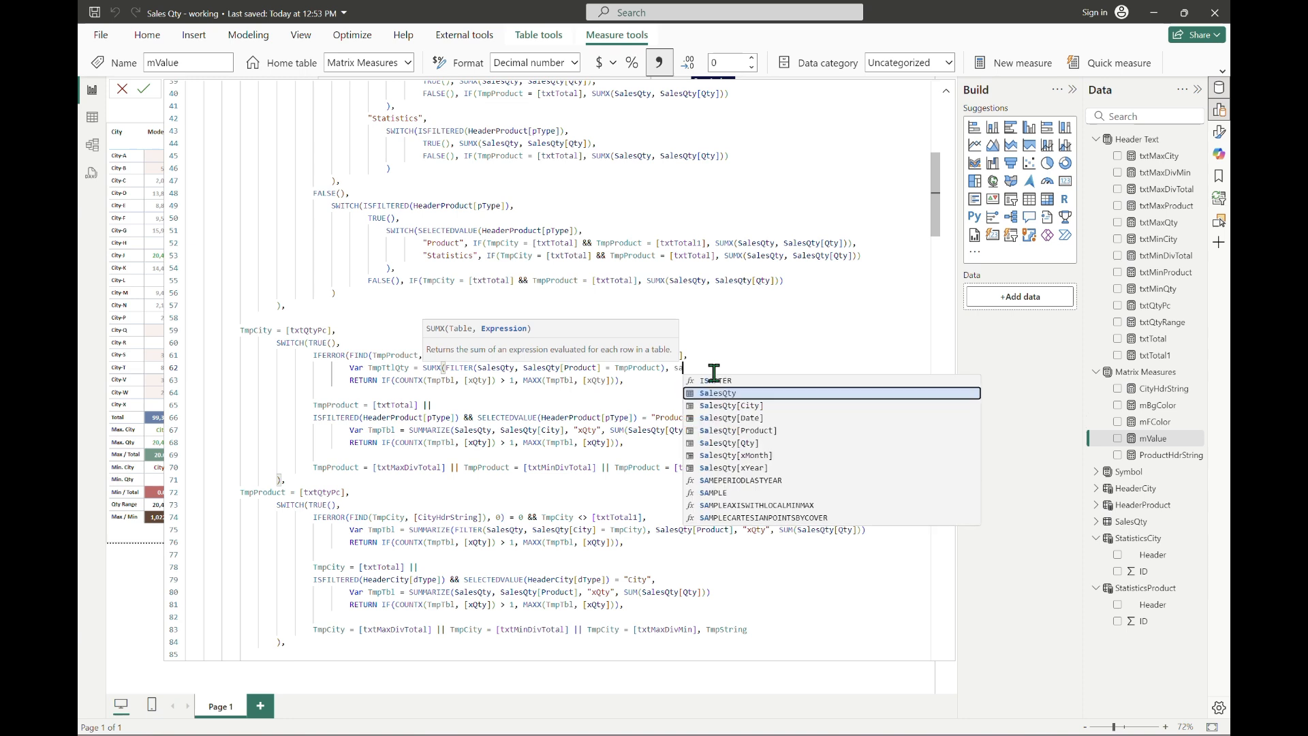
key("BackSpace")
key("BackSpace")
type("qty")
key("Tab")
type(")")
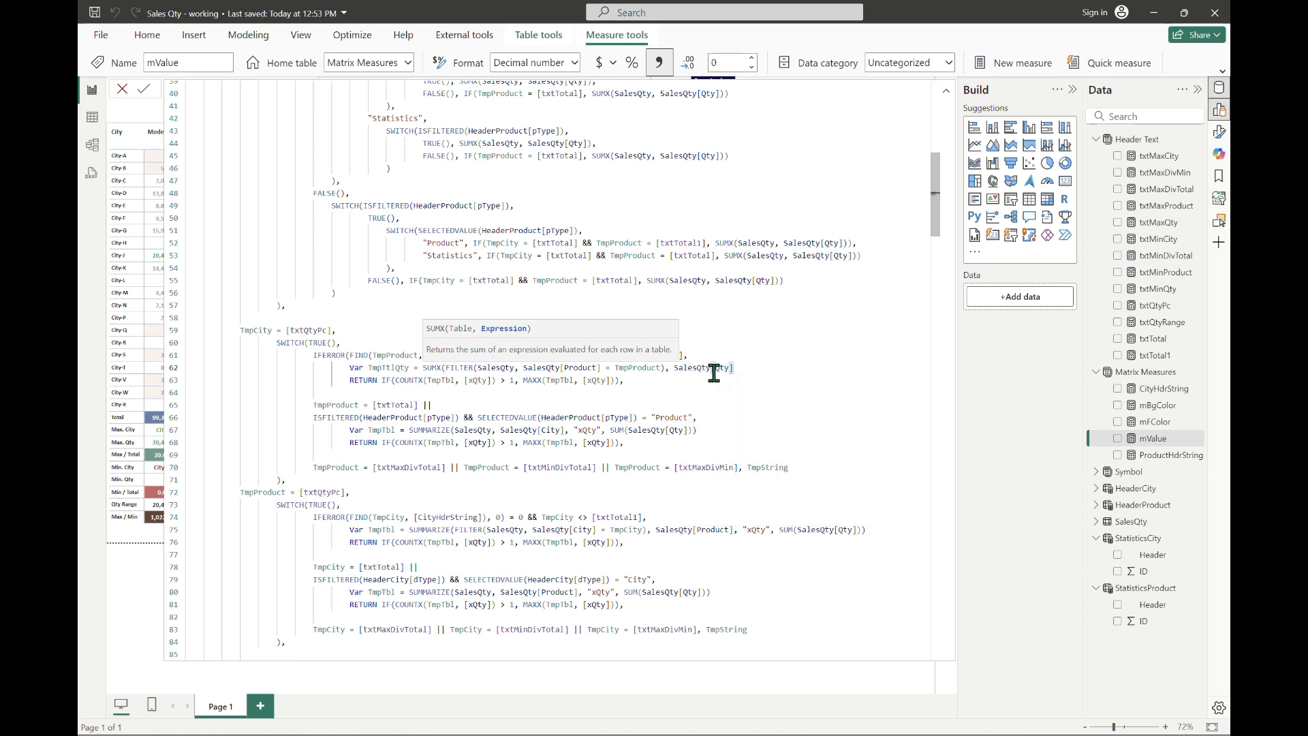
Add an empty line below the TmpTtlQty variable and rename the variable to TmpQty.
key("Return")
key("shift+Up")
key("Down")
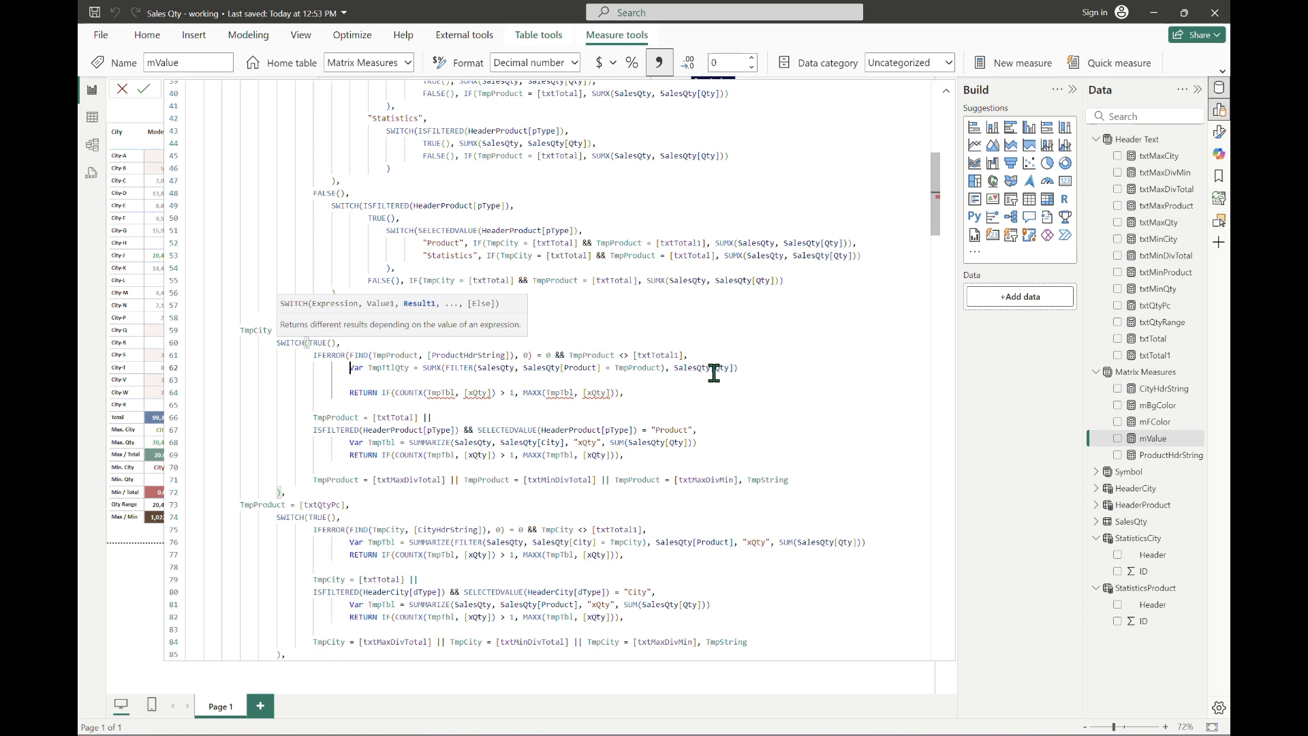
key("Right")
key("Right")
key("Right")
key("Right")
key("Right")
key("Right")
key("Right")
key("Right")
key("BackSpace")
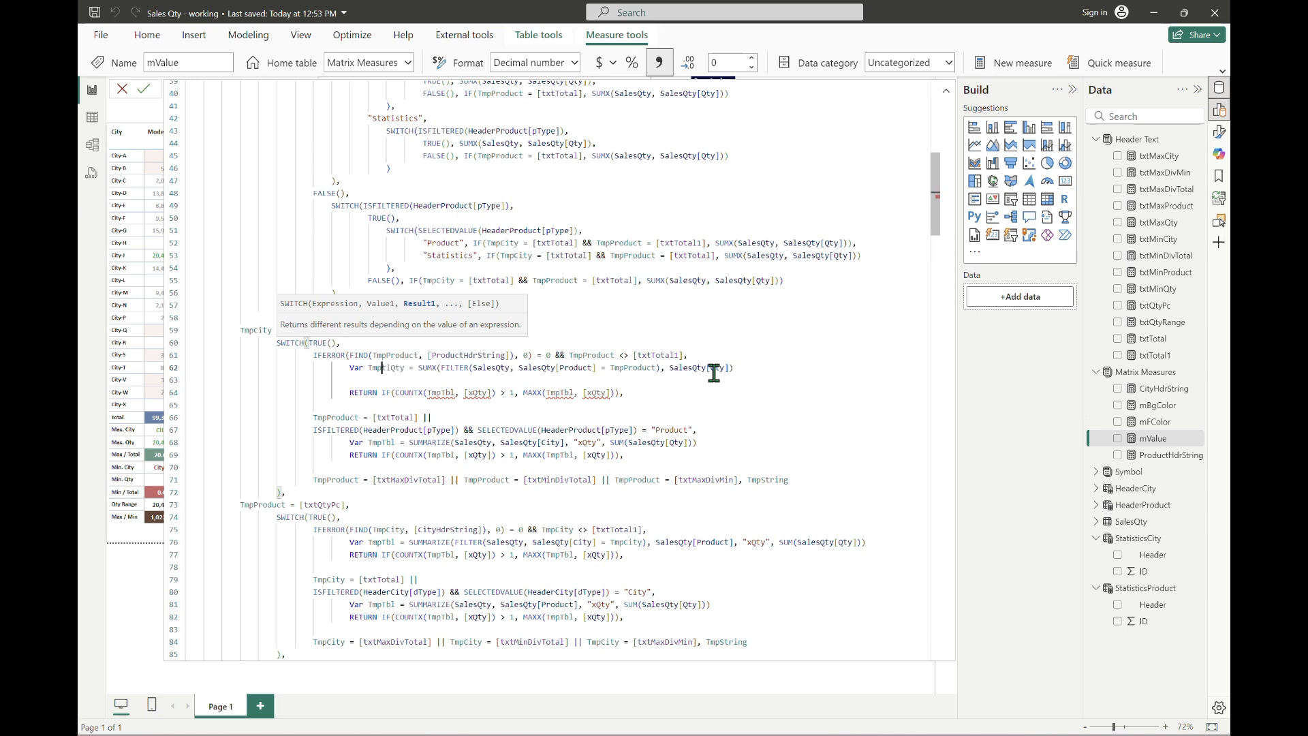
key("Delete")
key("Delete")
Duplicate the TmpQty variable line directly above itself and rename the upper copy to TmpTtlQty.
key("Home")
key("Return")
key("shift+End")
key("ctrl+c")
key("Up")
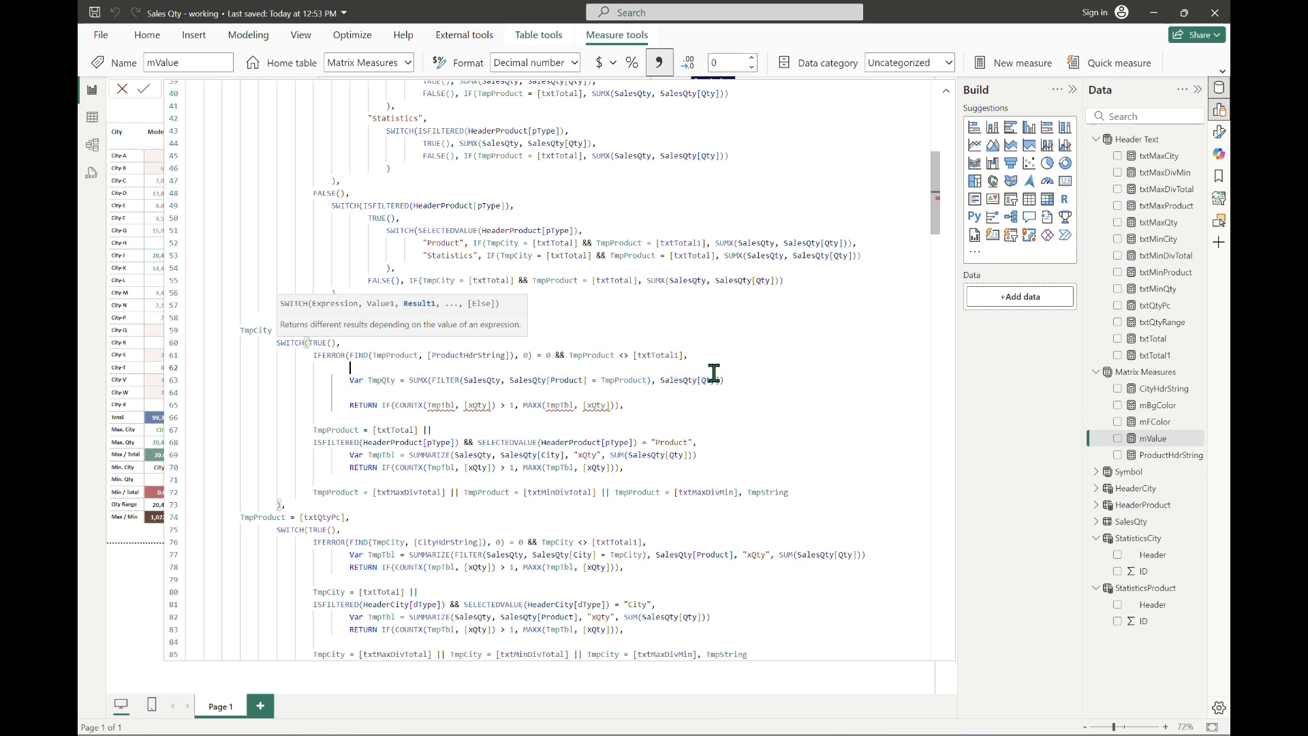
key("ctrl+v")
key("ctrl+Left")
key("ctrl+Left")
key("ctrl+Left")
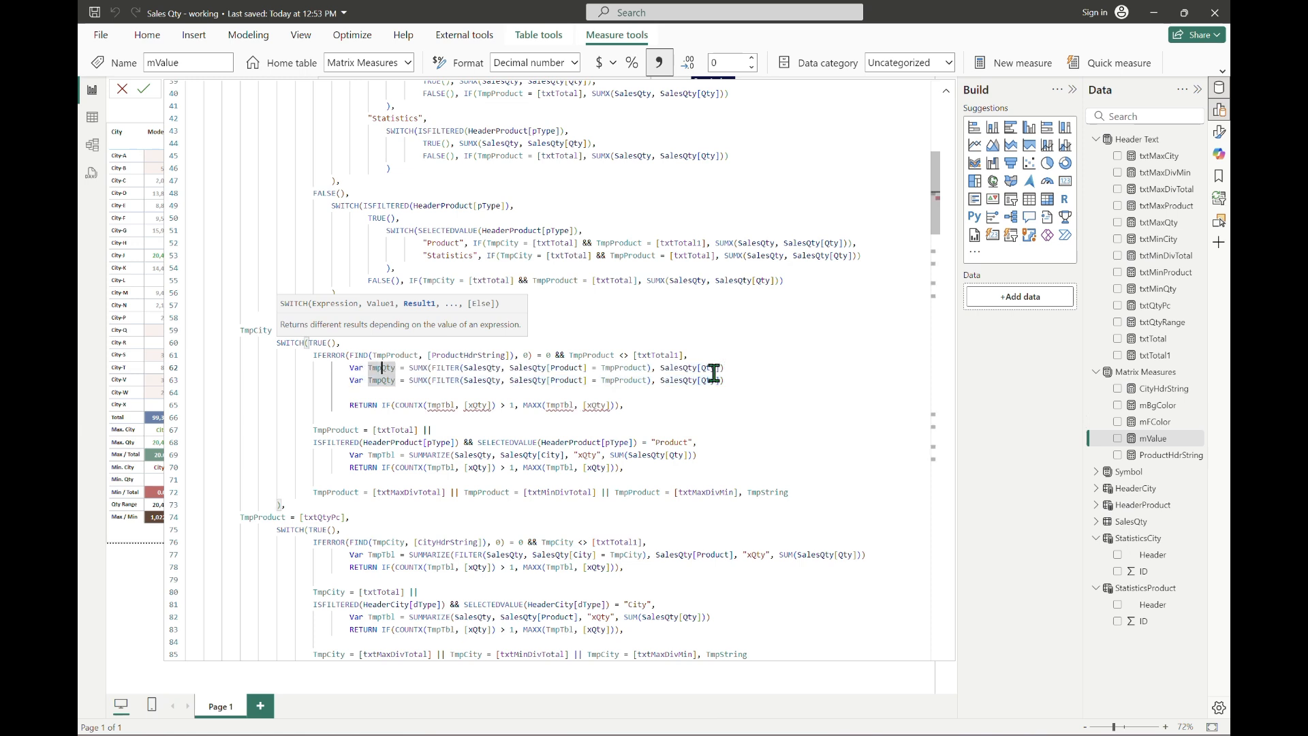
key("Right")
key("Right")
key("Right")
type("Ttl")
key("End")
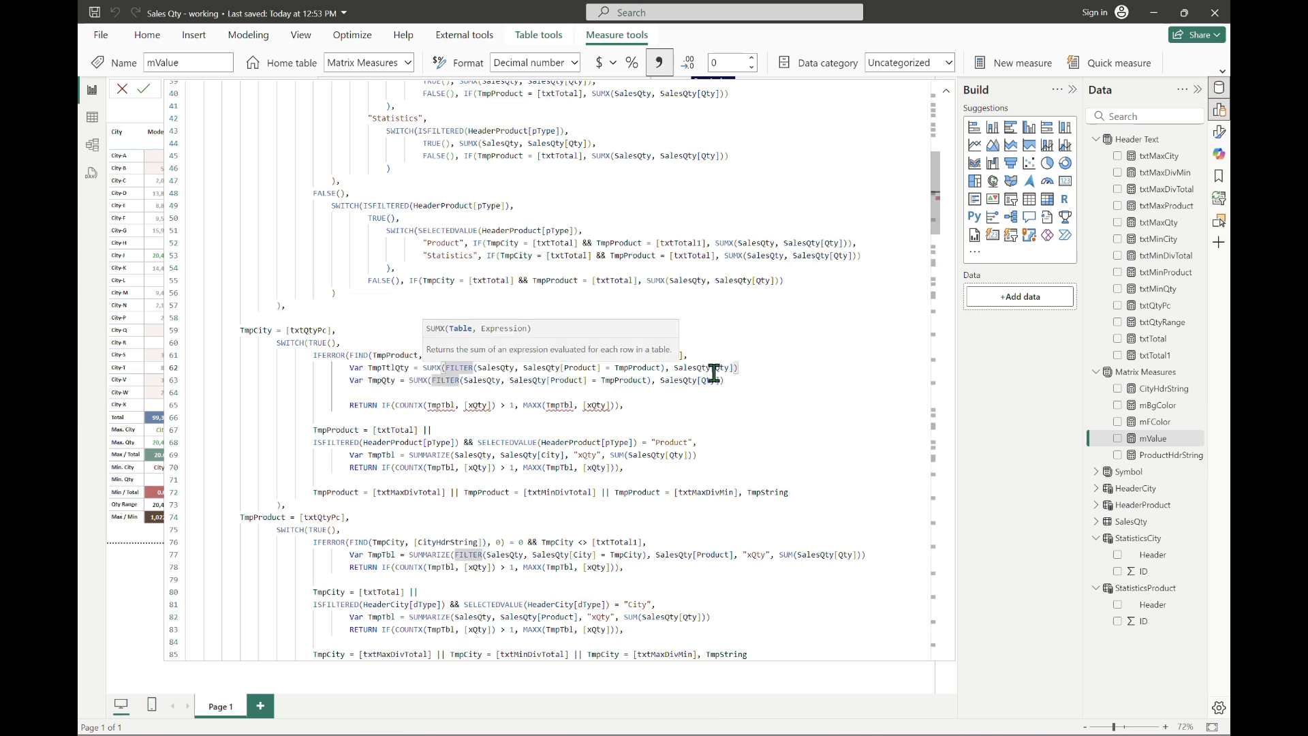
key("Delete")
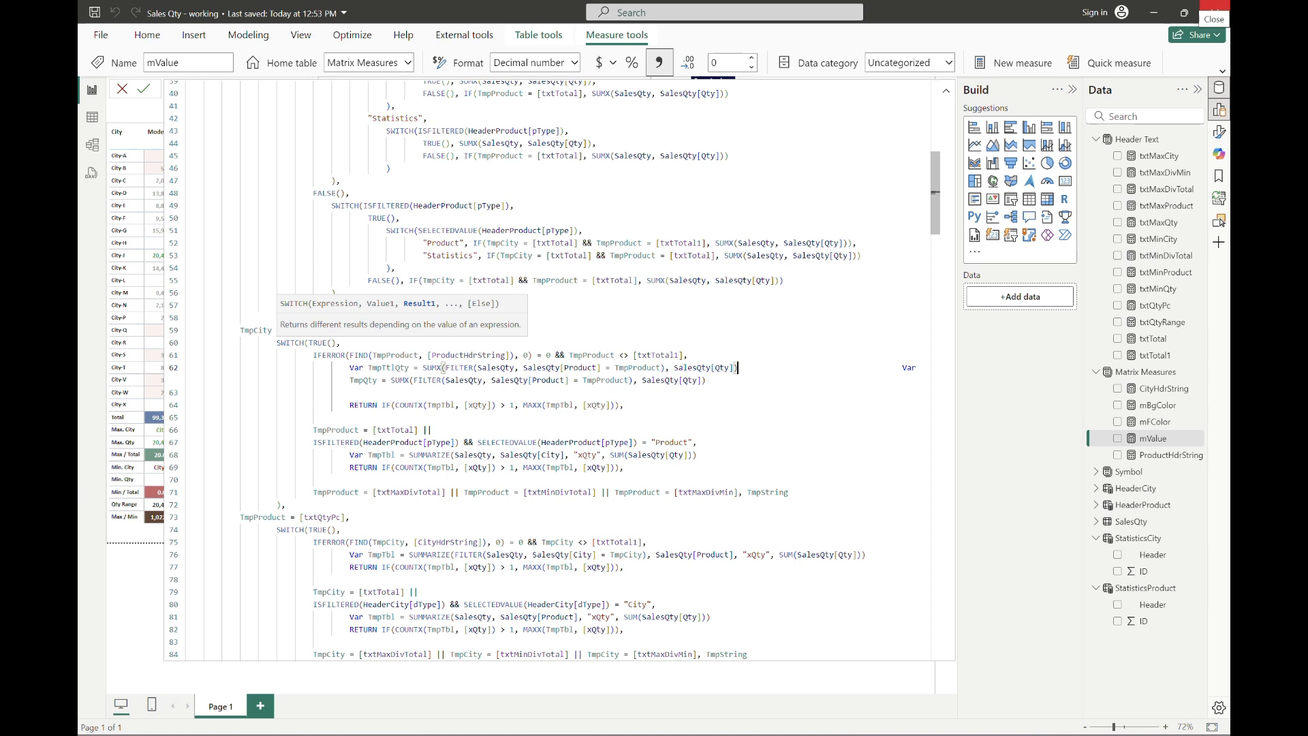
key("ctrl+z")
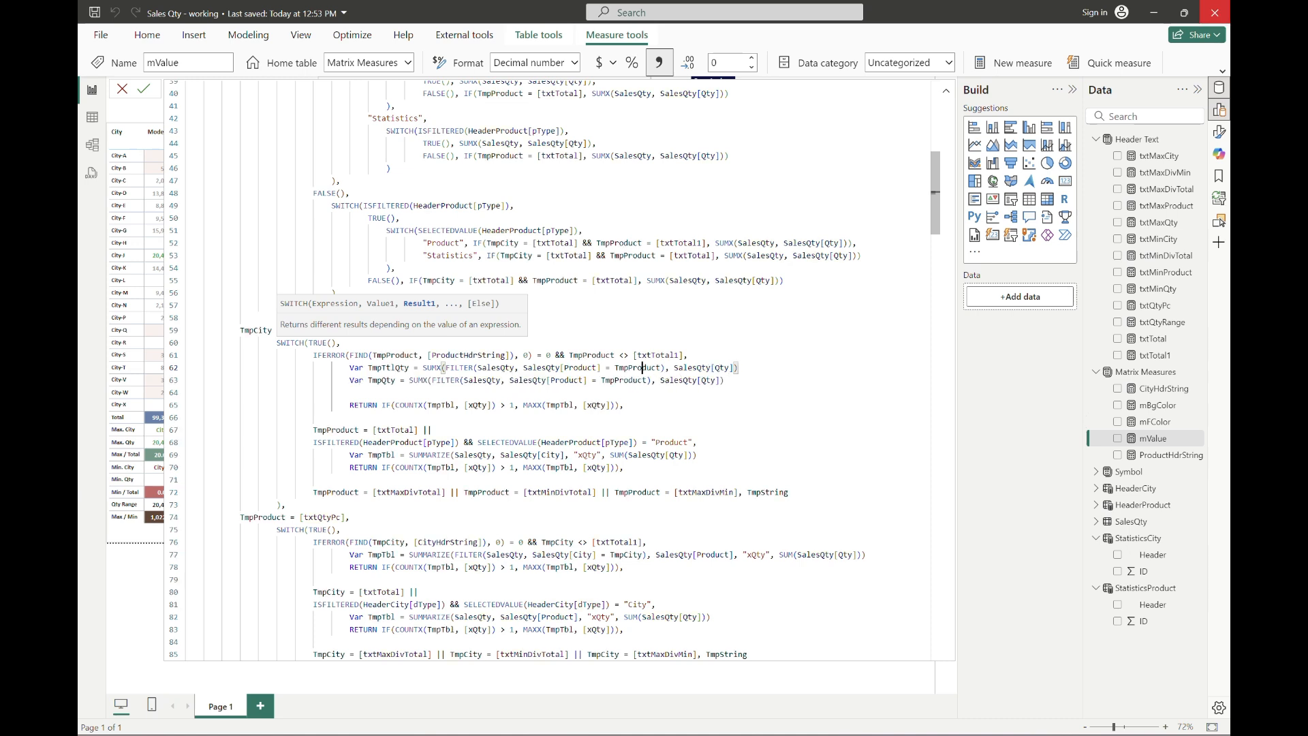
Reduce the TmpTtlQty expression in the TmpCity = [txtQtyPc] branch to SUMX(SalesQty, SalesQty[Qty]) by removing the product filter.
left_click_drag(478, 367, 444, 367)
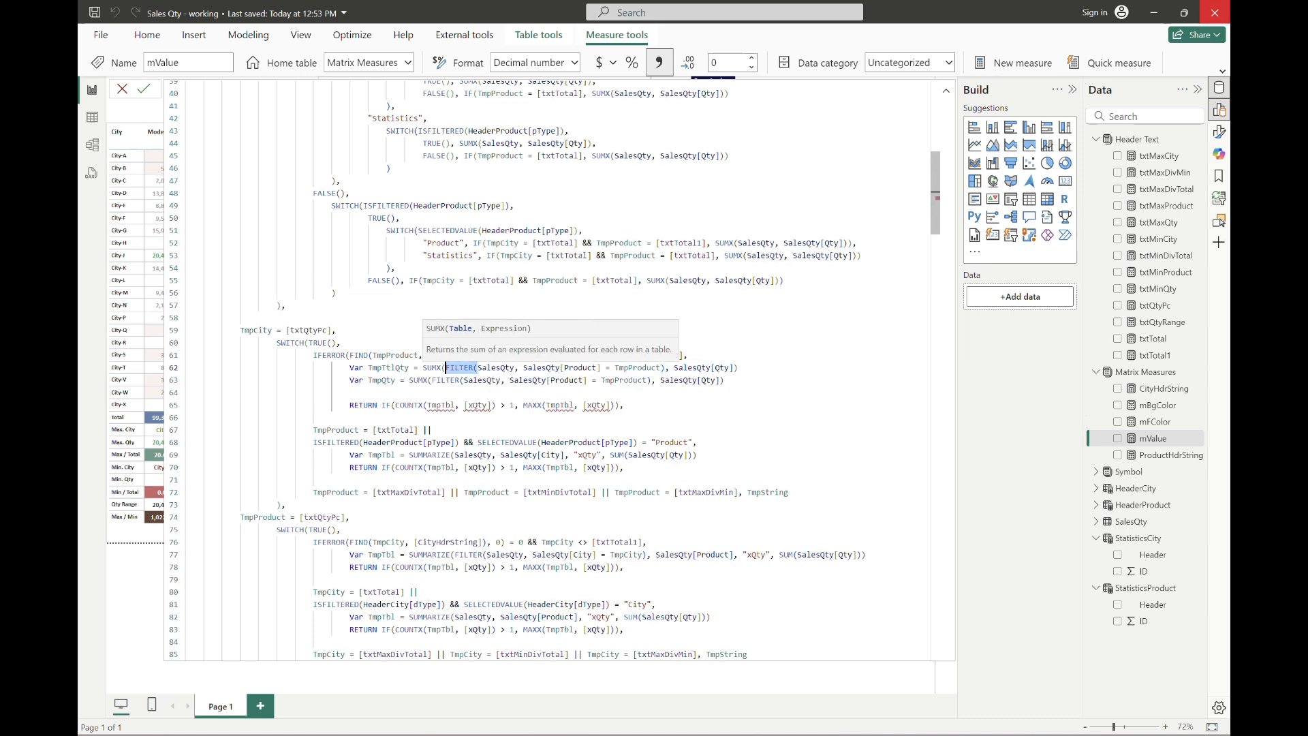
key("BackSpace")
left_click(499, 367)
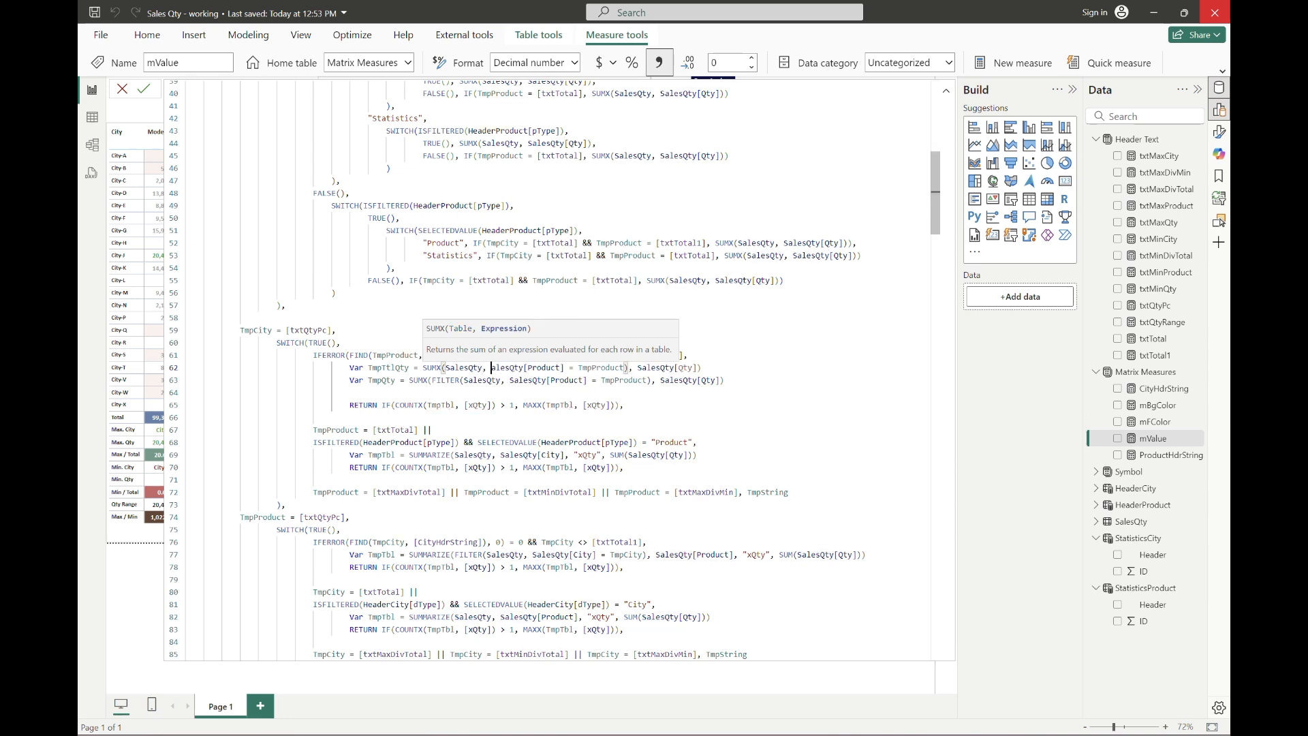
key("BackSpace")
key("BackSpace")
key("BackSpace")
key("BackSpace")
key("BackSpace")
key("Delete")
key("Delete")
key("Delete")
key("Delete")
key("Delete")
key("Delete")
key("Delete")
key("Delete")
key("Delete")
key("Delete")
key("Delete")
key("Delete")
key("Delete")
key("Delete")
key("Delete")
key("Delete")
key("Delete")
key("Delete")
key("Delete")
key("Delete")
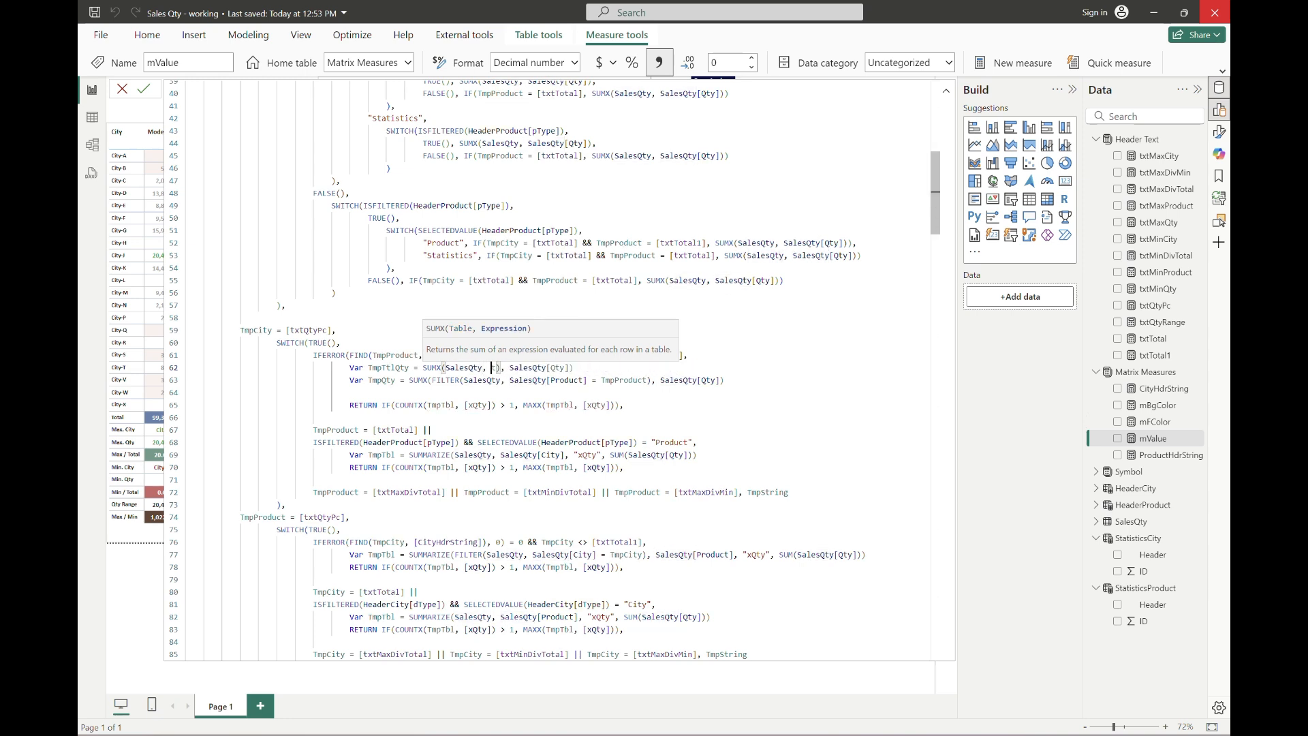
Remove the empty line below the TmpQty variable and make the RETURN expression FORMAT(TmpQty / TmpTtlQty, "##0.0%").
key("Down")
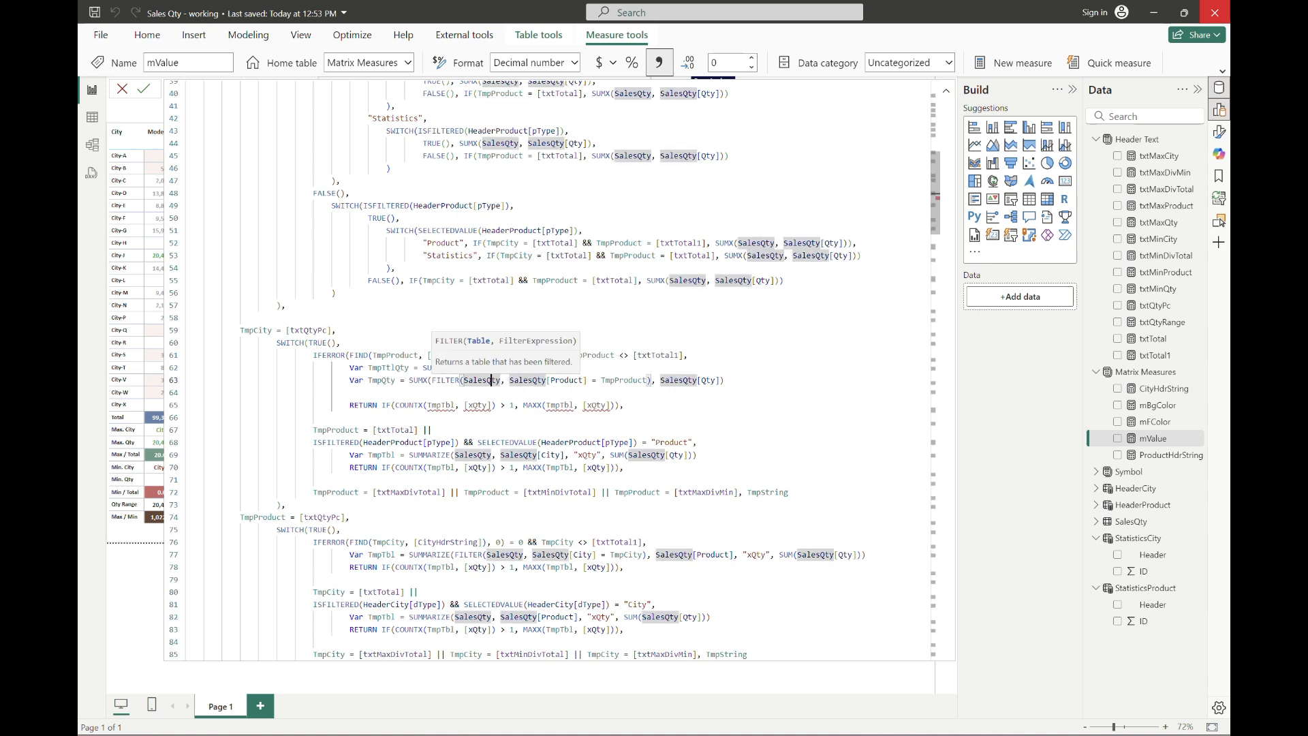
key("Down")
key("Delete")
key("End")
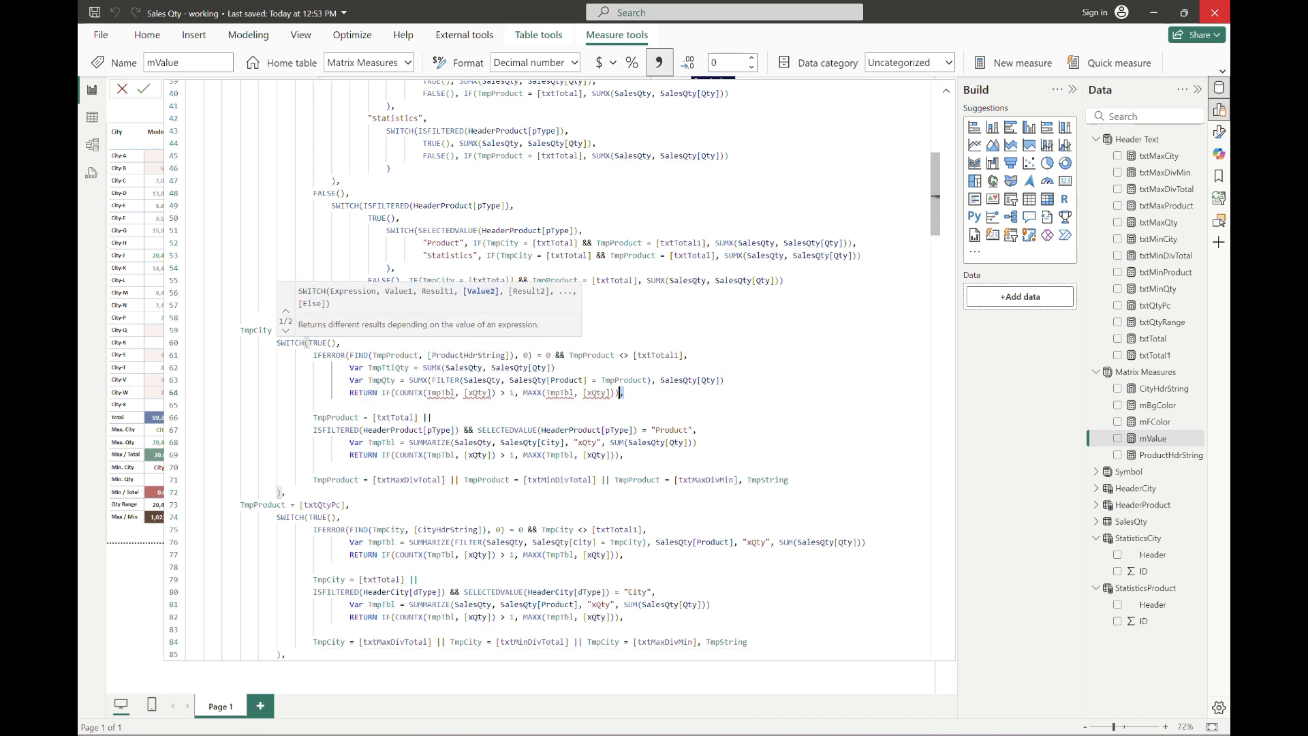
key("shift+Home")
key("shift+Right")
key("shift+Right")
key("shift+Right")
key("shift+Right")
key("shift+Right")
type("FORMAT(TmpQty")
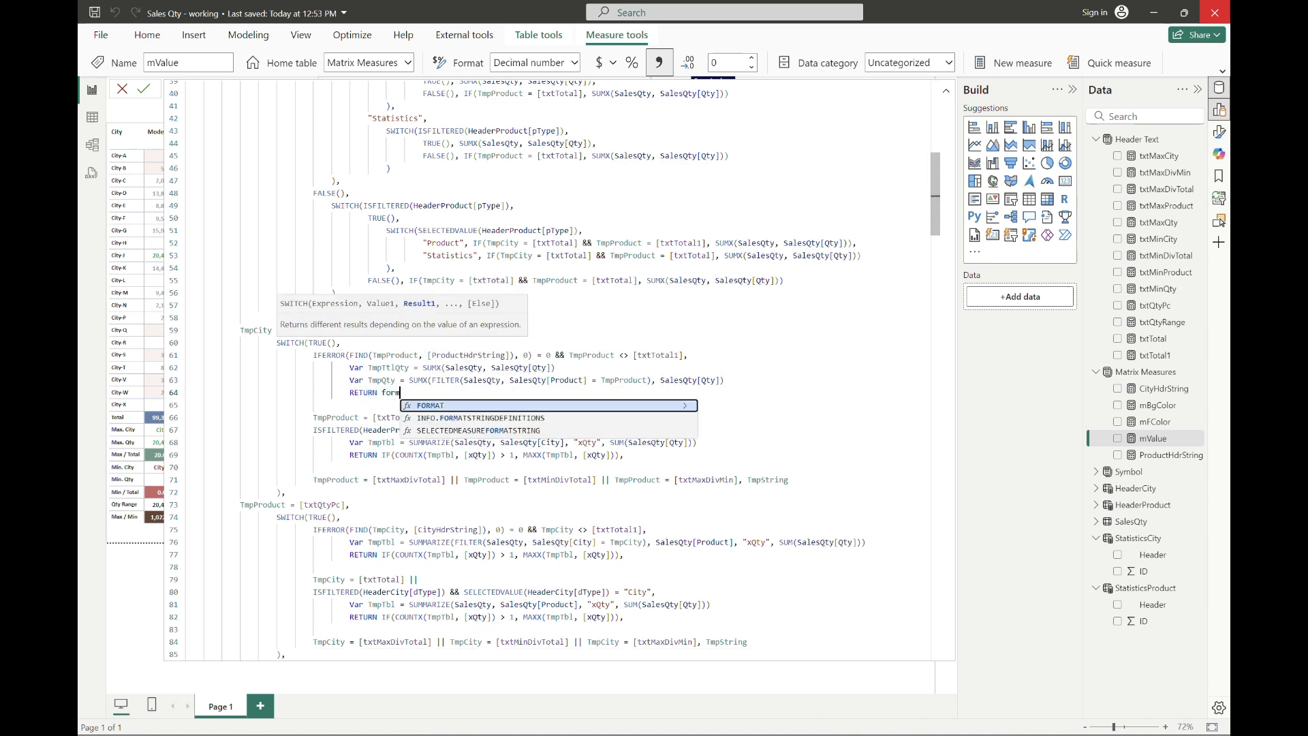
type(" / ")
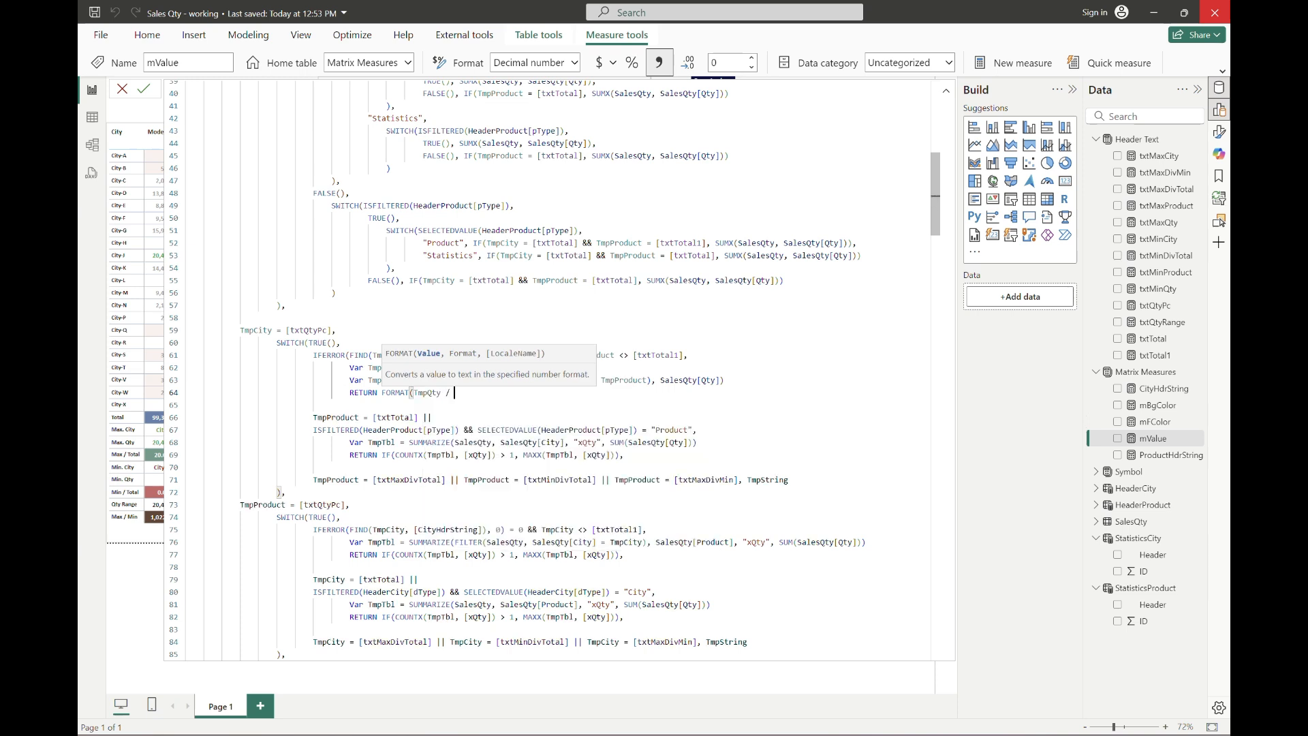
type("TmpTtlQty, \"")
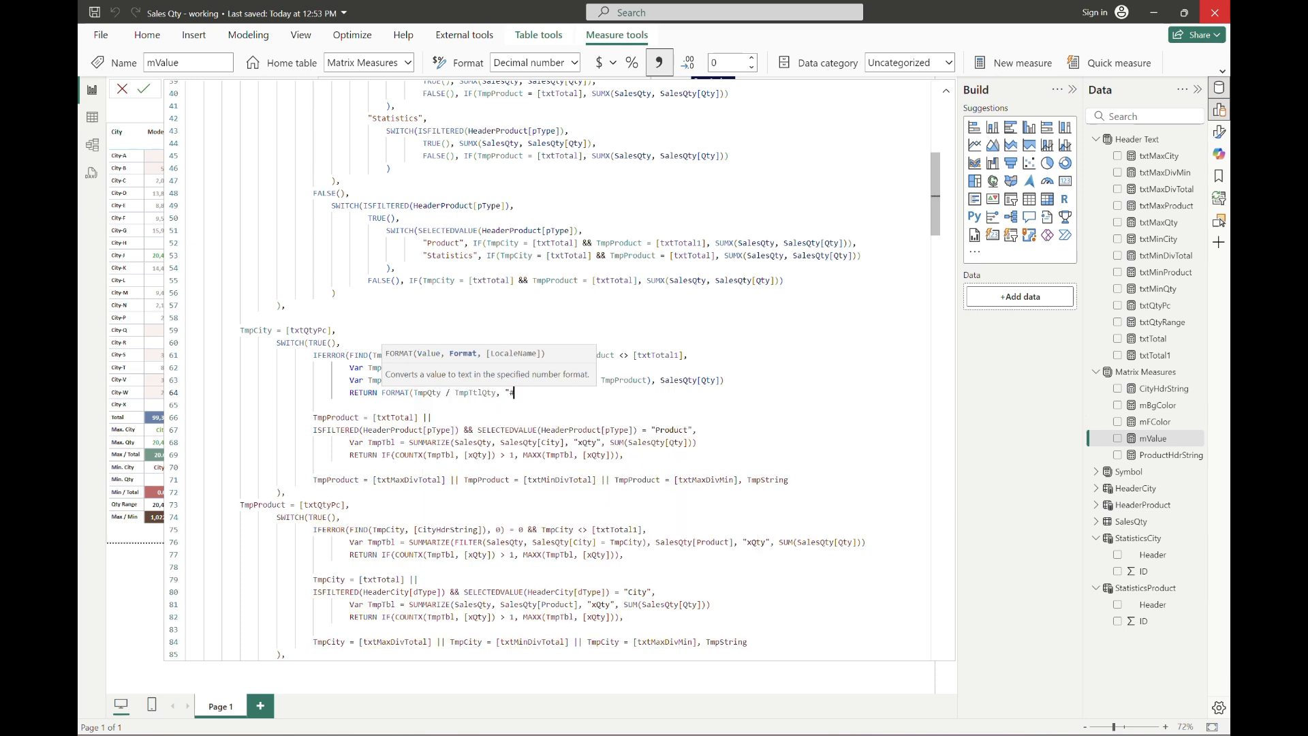
type("##0.0%\"),")
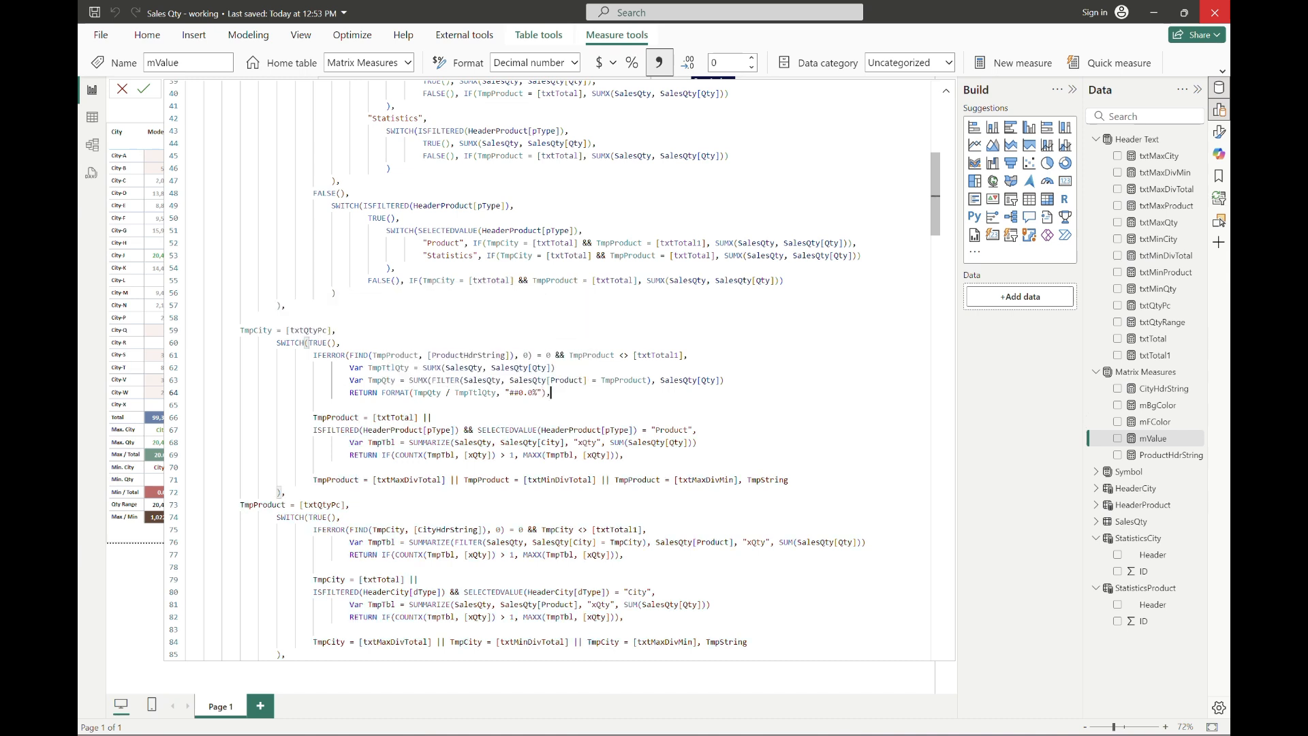
Return "100.0%" for the TmpProduct total case of the TmpCity = [txtQtyPc] branch and delete its TmpTbl and RETURN lines.
left_click(540, 430)
left_click(306, 343)
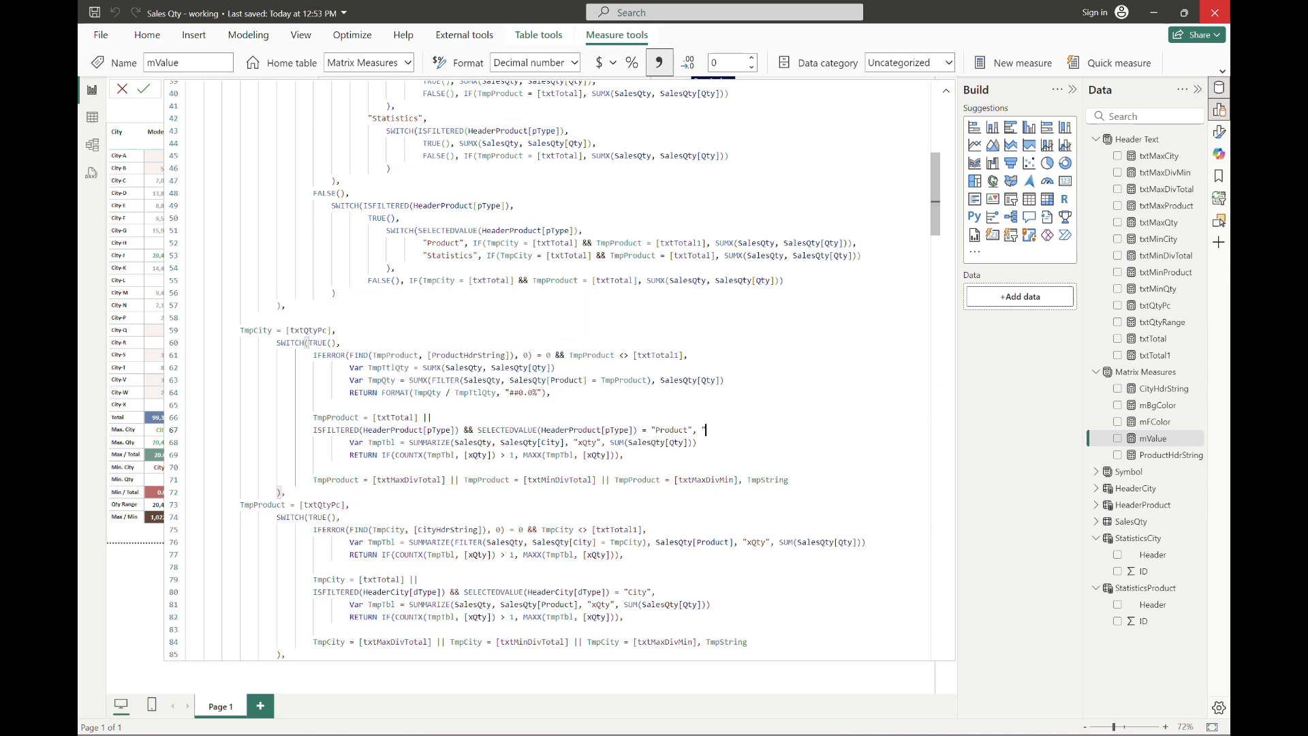
left_click(705, 430)
type("100.0%\",")
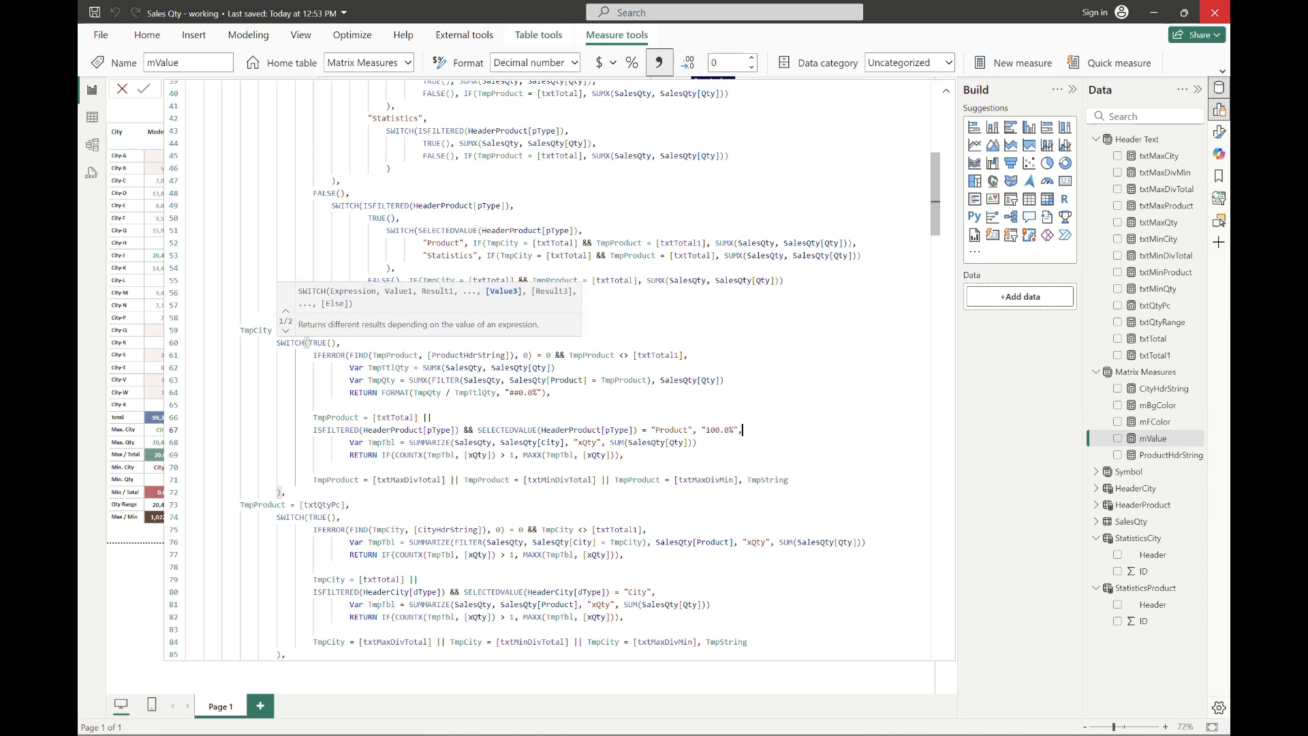
key("shift+Down")
key("shift+Down")
key("Delete")
key("Down")
key("Down")
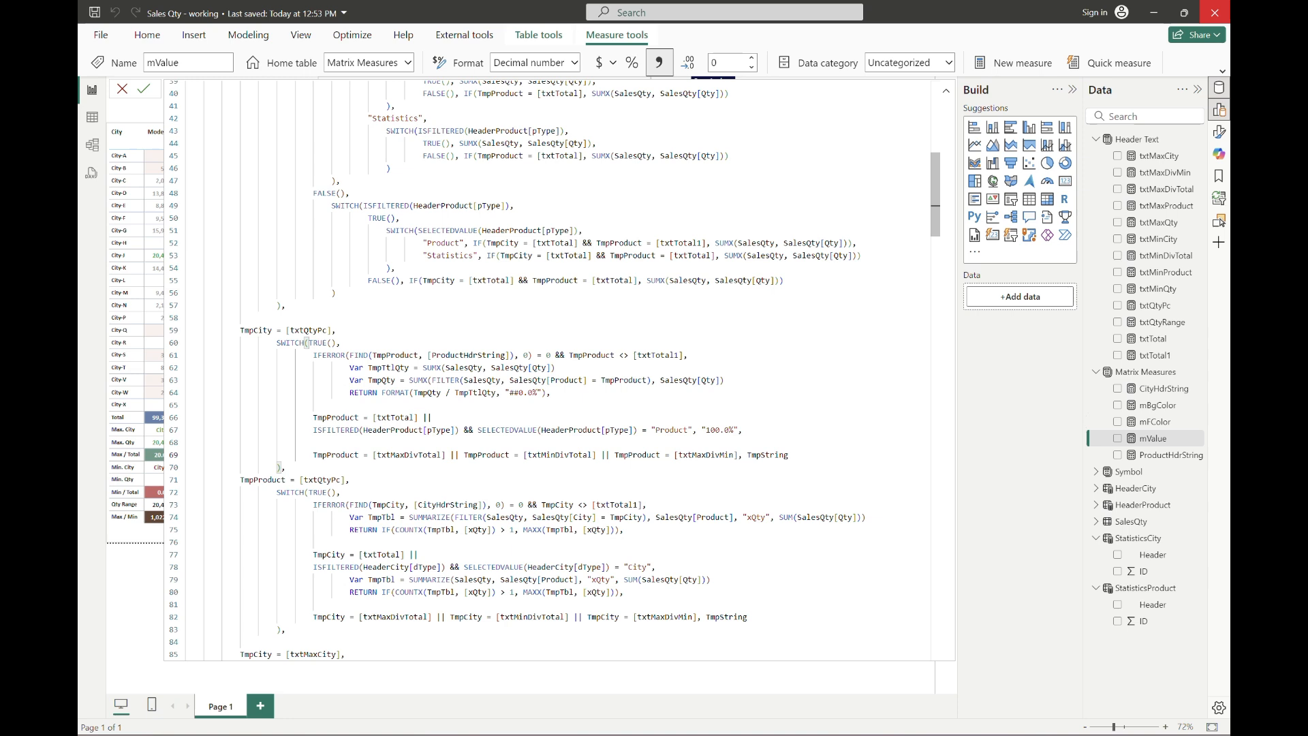
Copy the TmpTtlQty, TmpQty and RETURN lines over the variable and RETURN lines in the first case of the TmpProduct = [txtQtyPc] branch.
key("Up")
key("Up")
key("Up")
key("Up")
key("Up")
key("Up")
key("Up")
key("Home")
key("Home")
key("shift+Down")
key("shift+Down")
key("shift+Down")
key("ctrl+c")
key("Down")
key("Down")
key("Down")
key("Down")
key("Down")
key("Down")
key("Down")
key("Down")
key("Down")
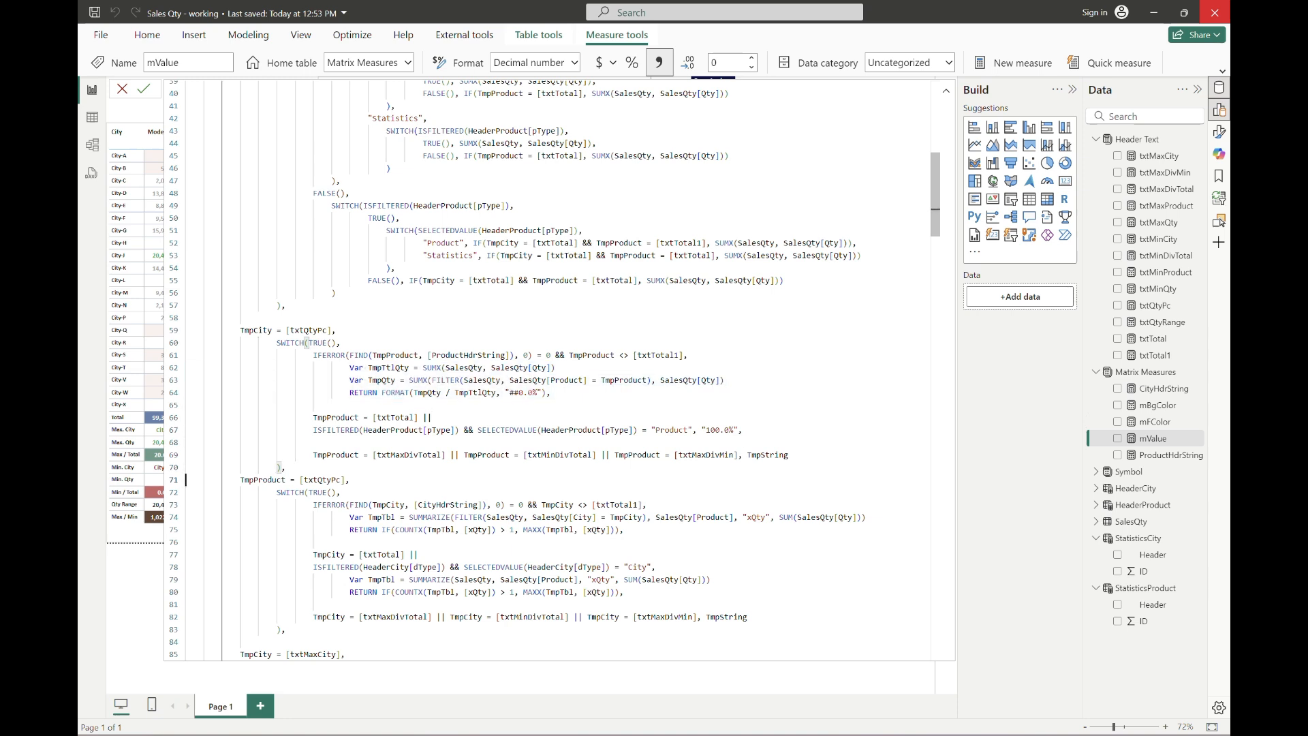
key("shift+Down")
key("shift+Down")
key("ctrl+v")
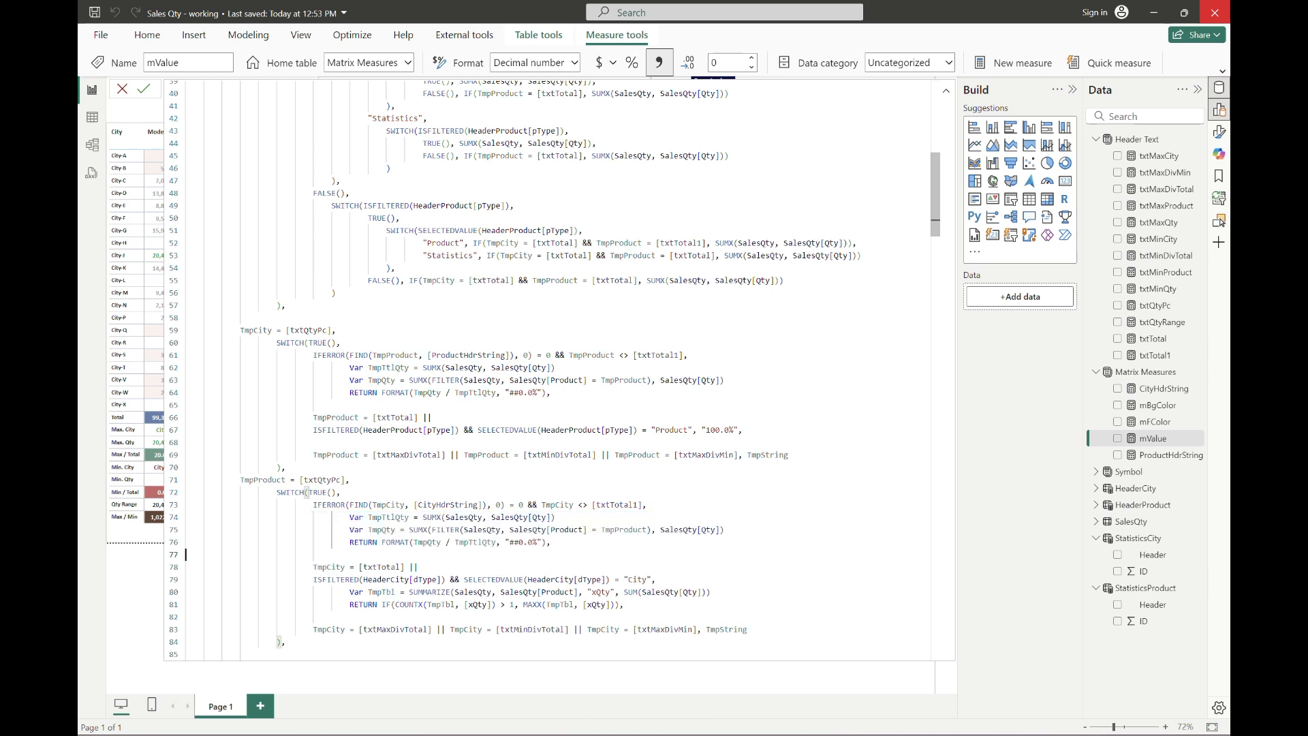
Change the filter condition of the pasted TmpQty variable to SalesQty[City] = TmpCity.
key("ctrl+Left")
key("ctrl+Left")
key("ctrl+Left")
key("ctrl+Left")
key("ctrl+Left")
key("ctrl+Left")
key("ctrl+Left")
key("ctrl+Left")
key("ctrl+shift+Left")
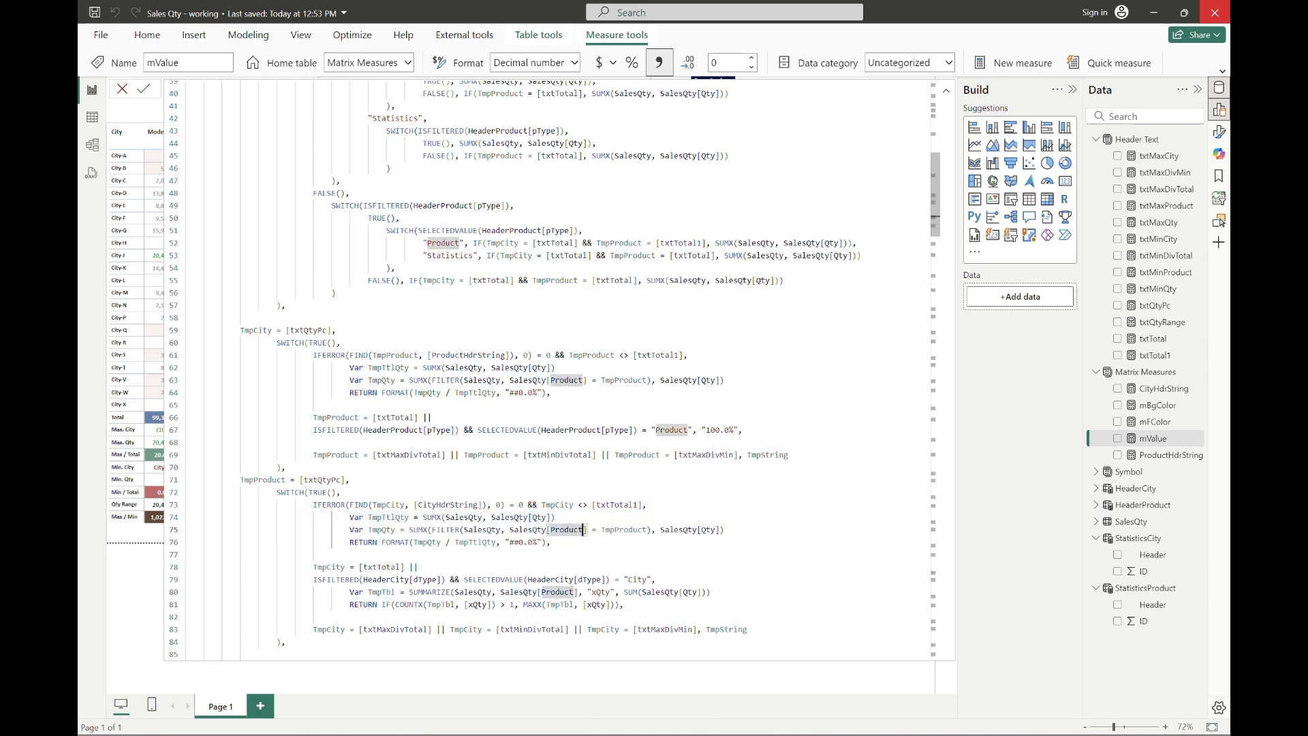
type("City")
left_click(596, 529)
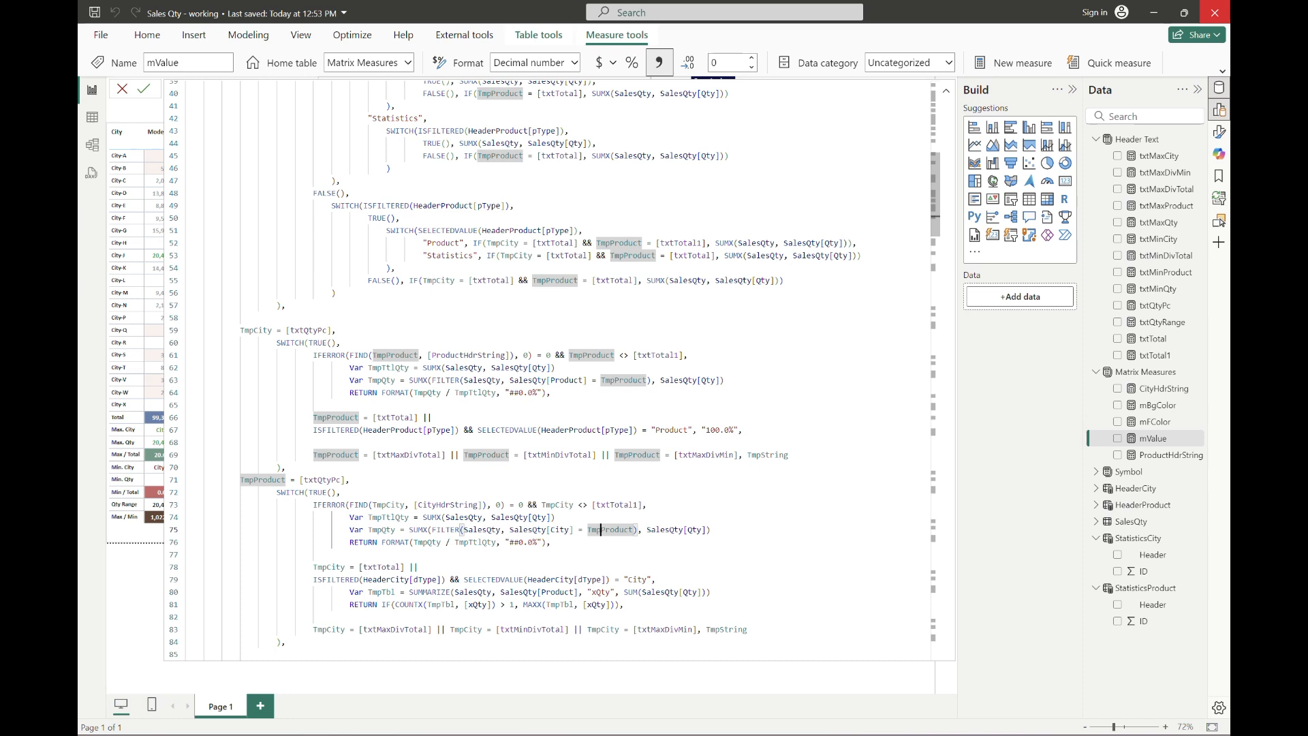
double_click(600, 529)
type("TmpCity")
Return "100.0%" for the TmpCity total case of the TmpProduct = [txtQtyPc] branch and delete its TmpTbl and RETURN lines.
left_click(306, 492)
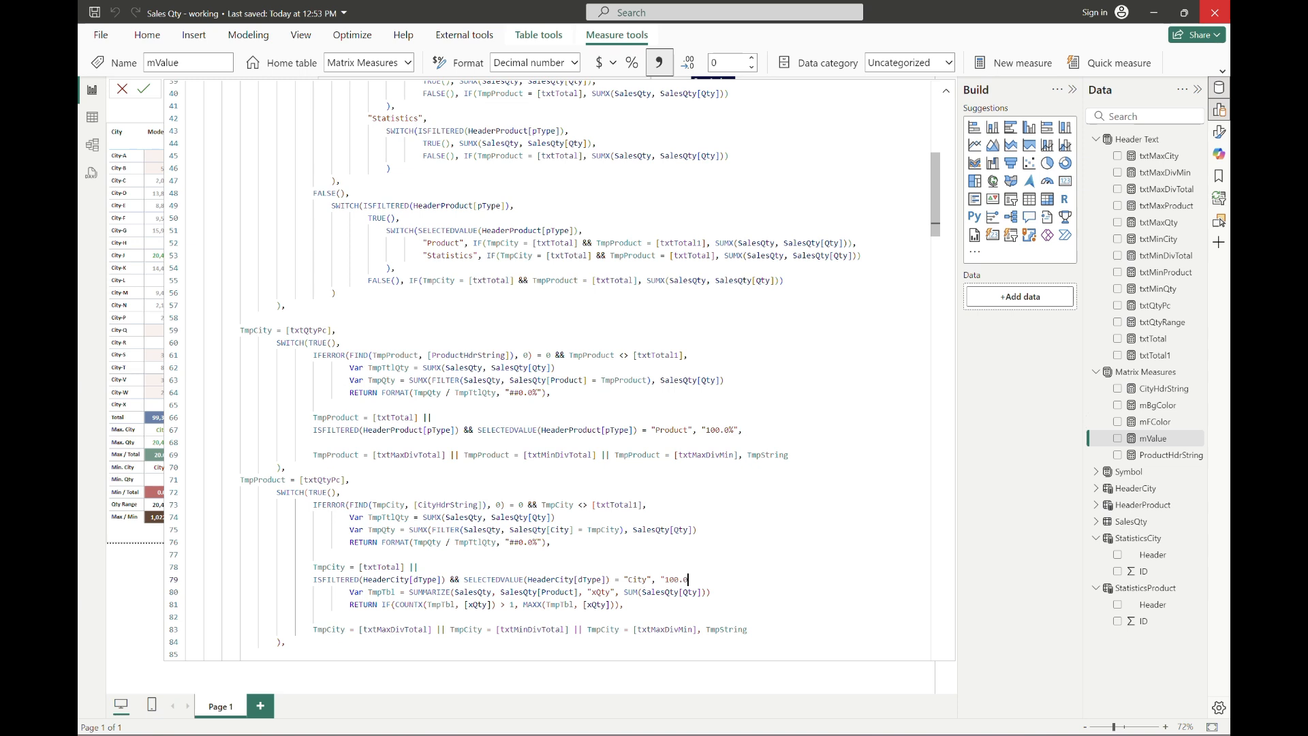
type("%\",")
key("shift+Down")
key("shift+Down")
key("BackSpace")
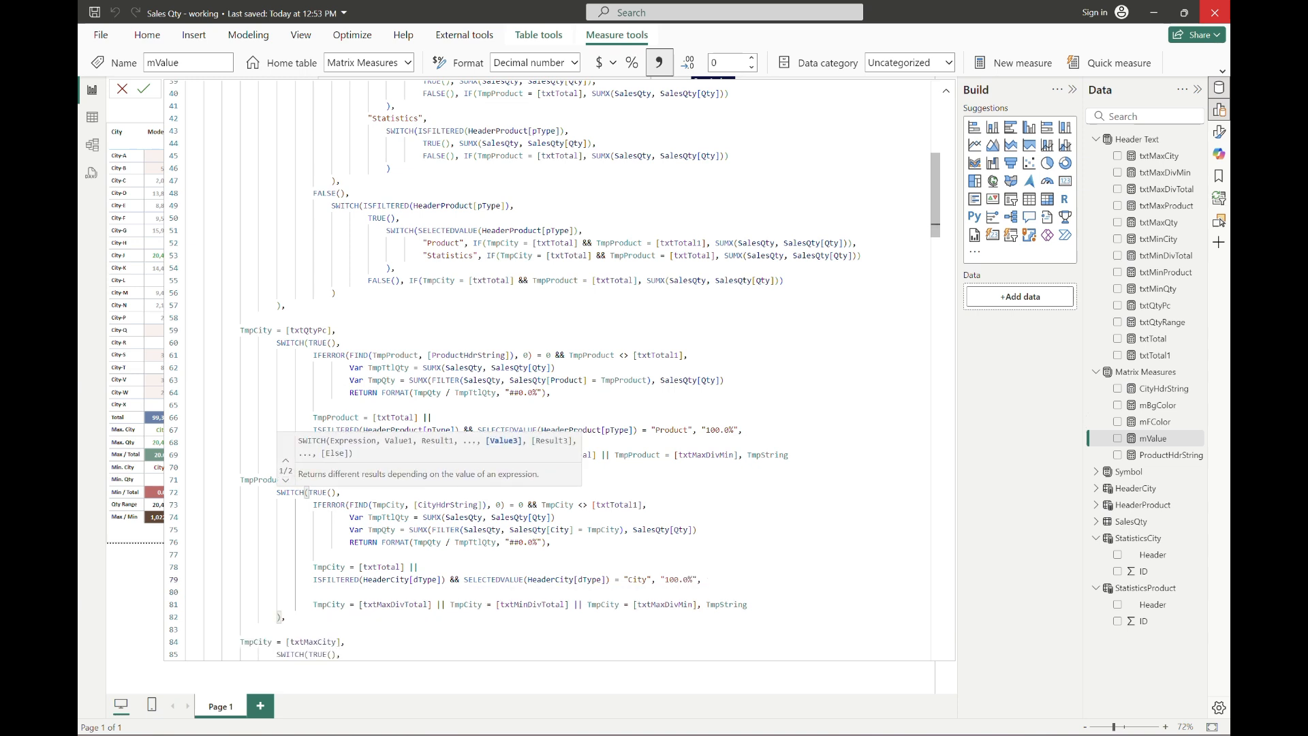
key("Escape")
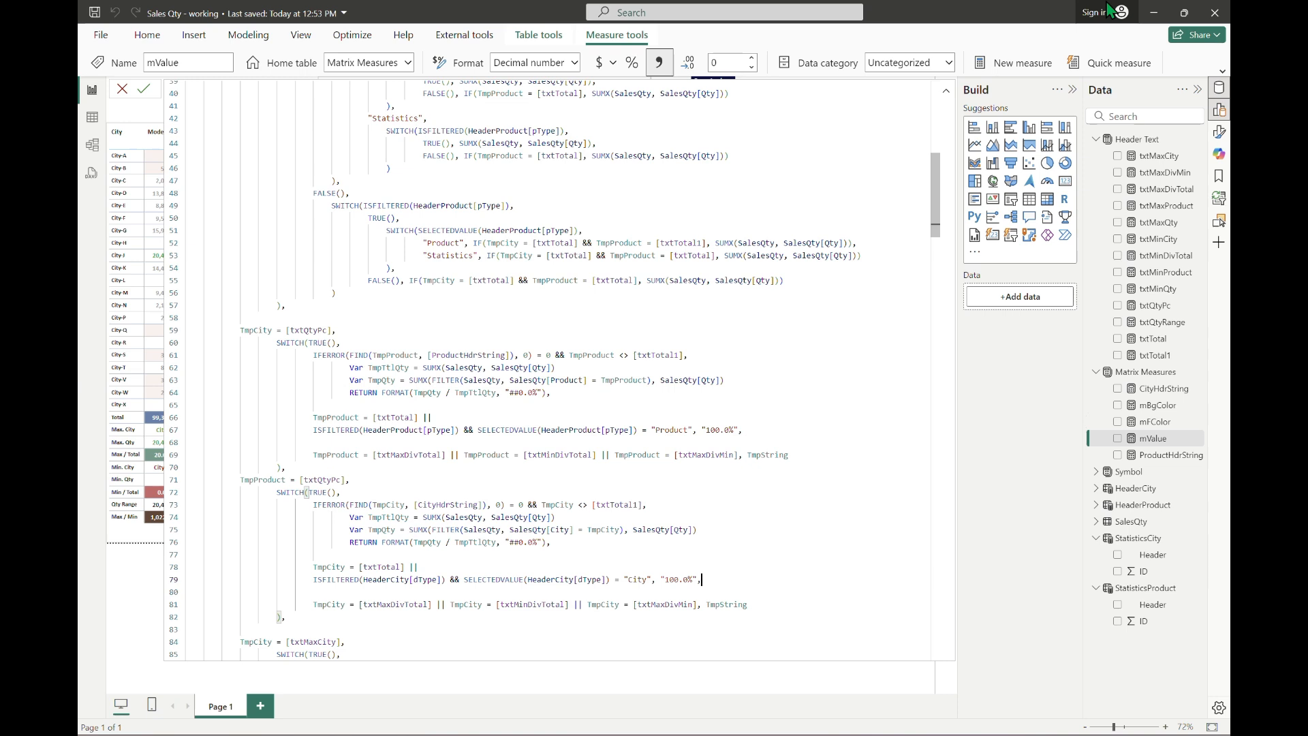
Commit the mValue formula and collapse the formula editor to view the % row and column in the matrix.
key("Down")
key("End")
key("ctrl+Left")
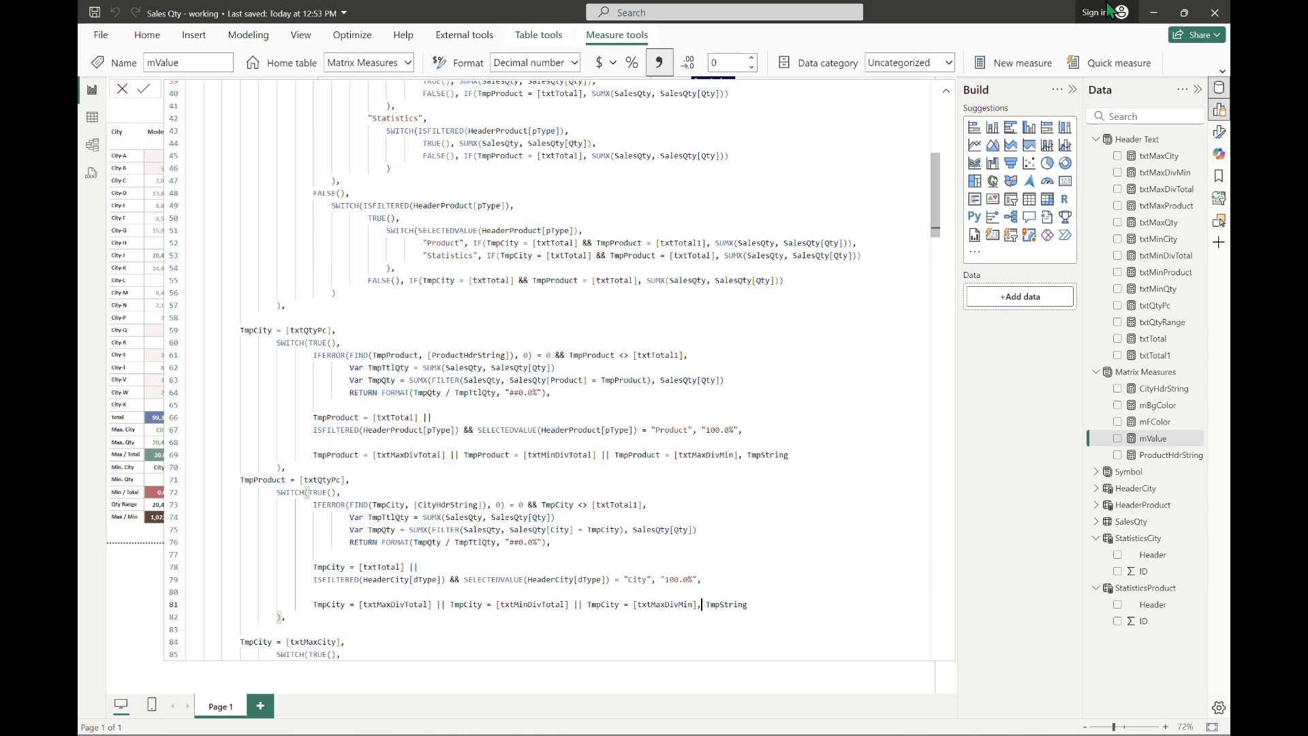
left_click(947, 92)
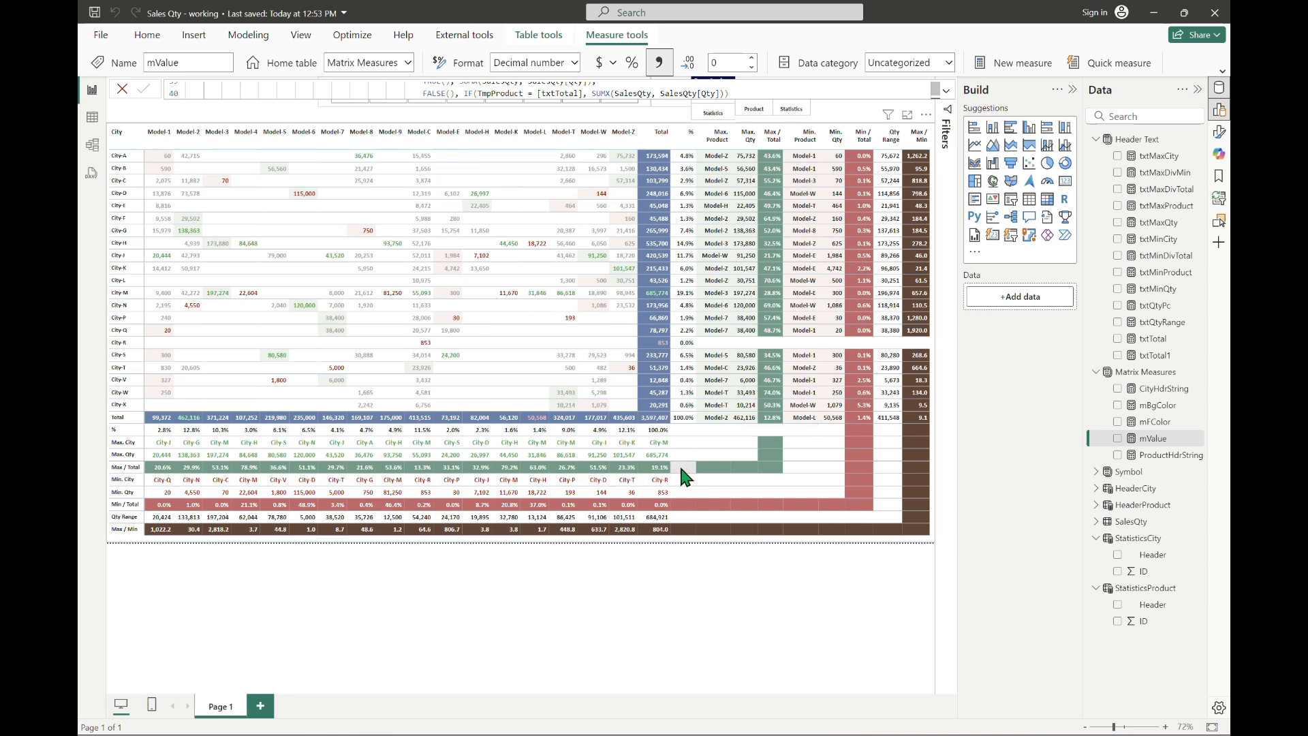
Replace the space in mValue's TmpString variable with "a", commit the formula, and check which matrix cells use it.
left_click(946, 91)
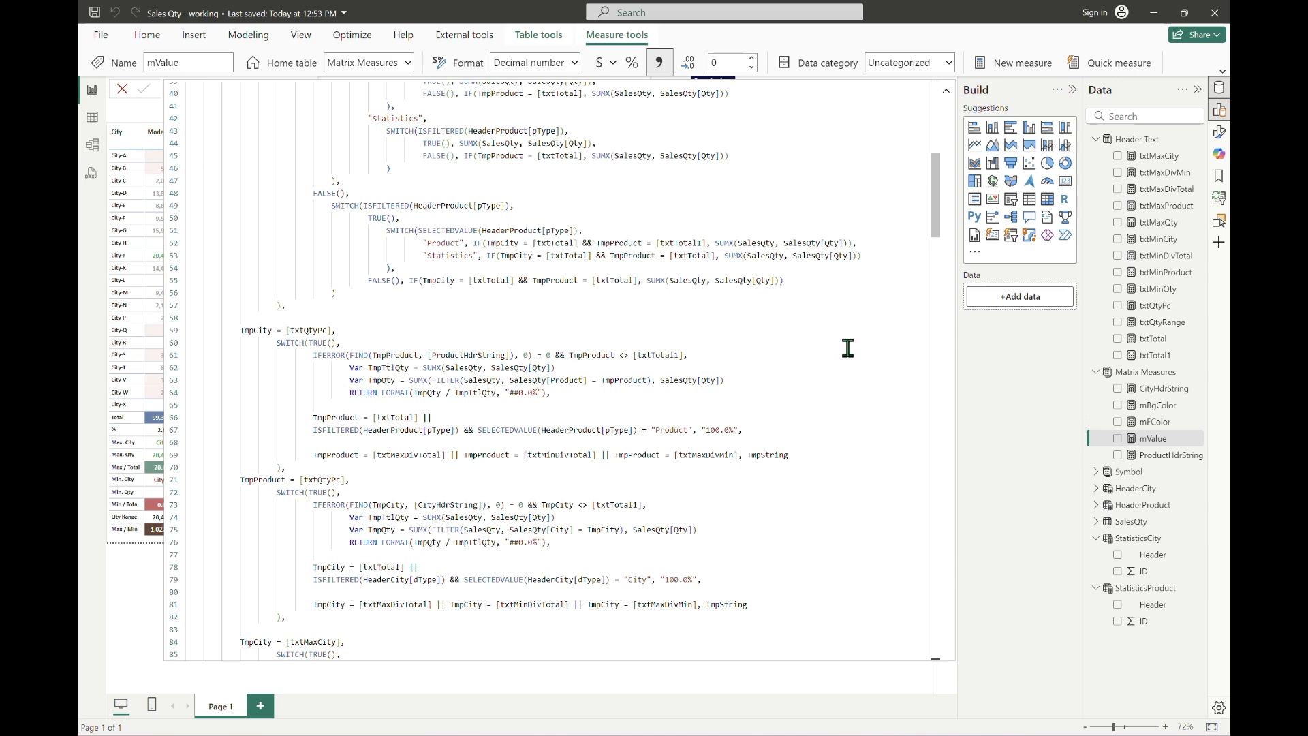
left_click_drag(928, 181, 917, 88)
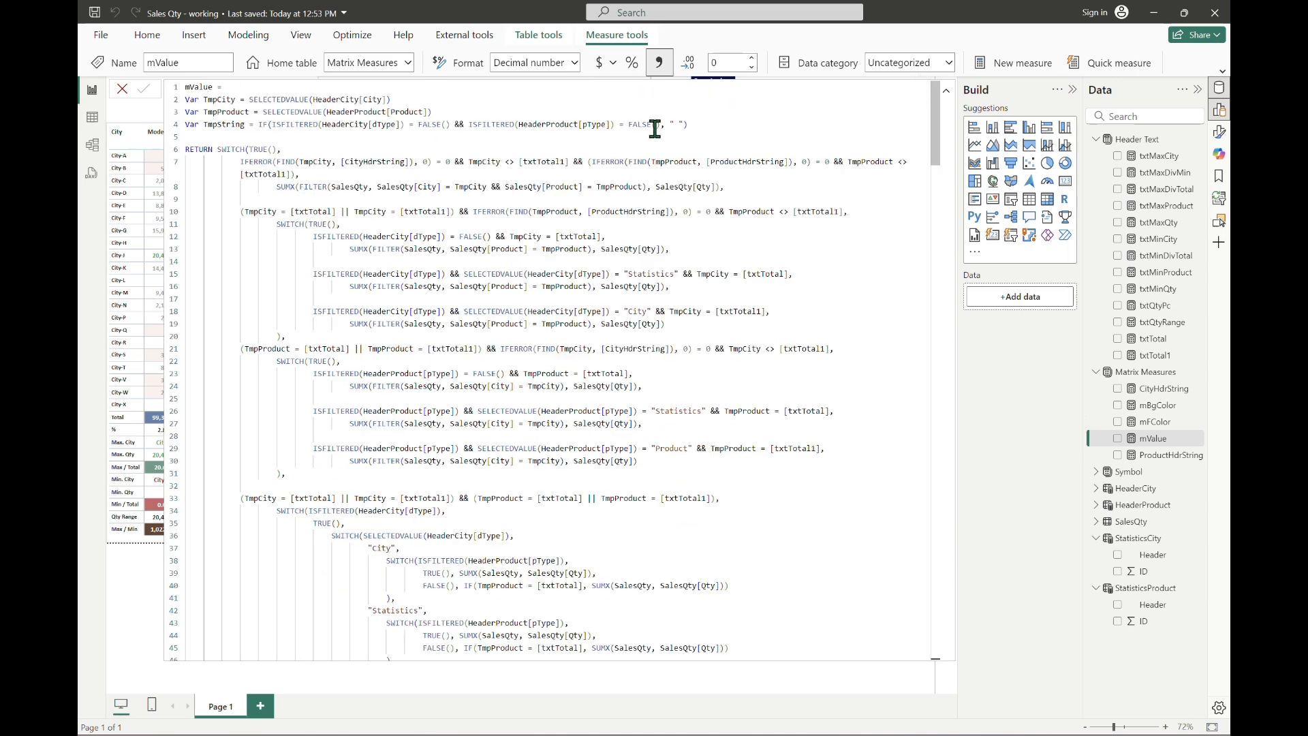
left_click(684, 124)
key("BackSpace")
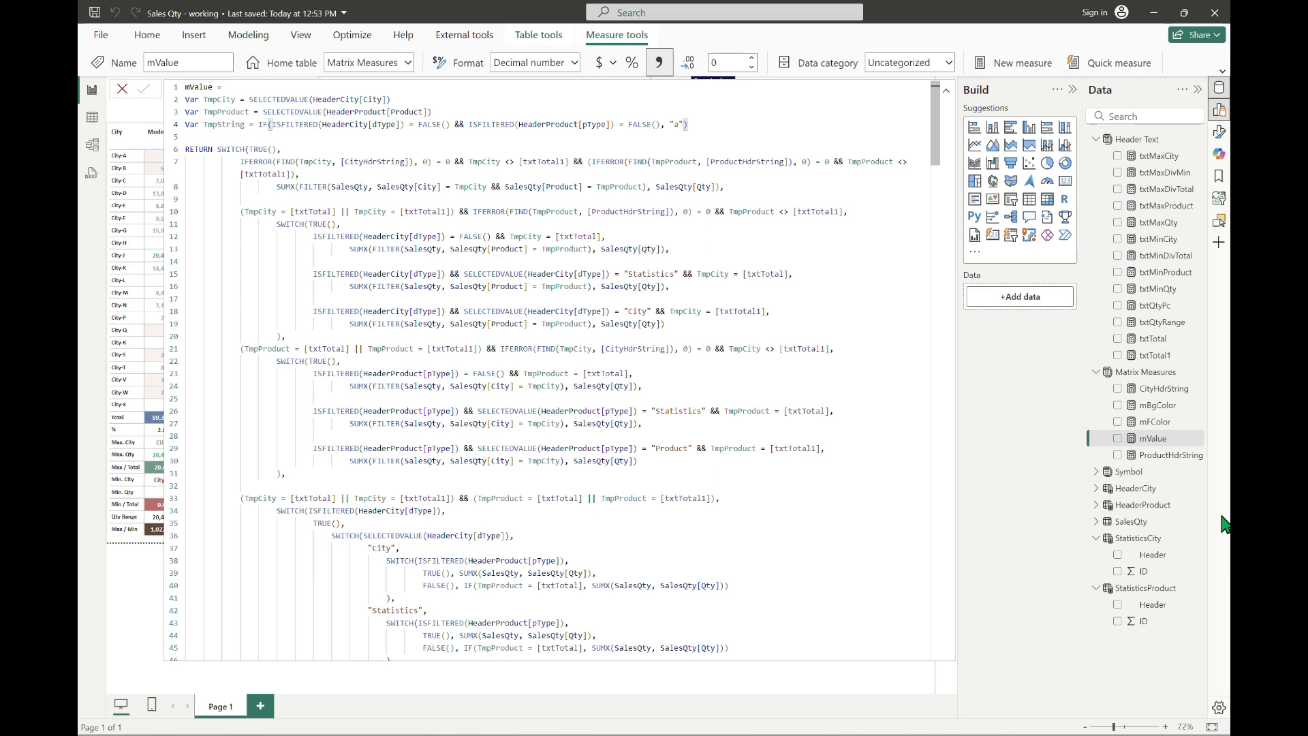
left_click(946, 90)
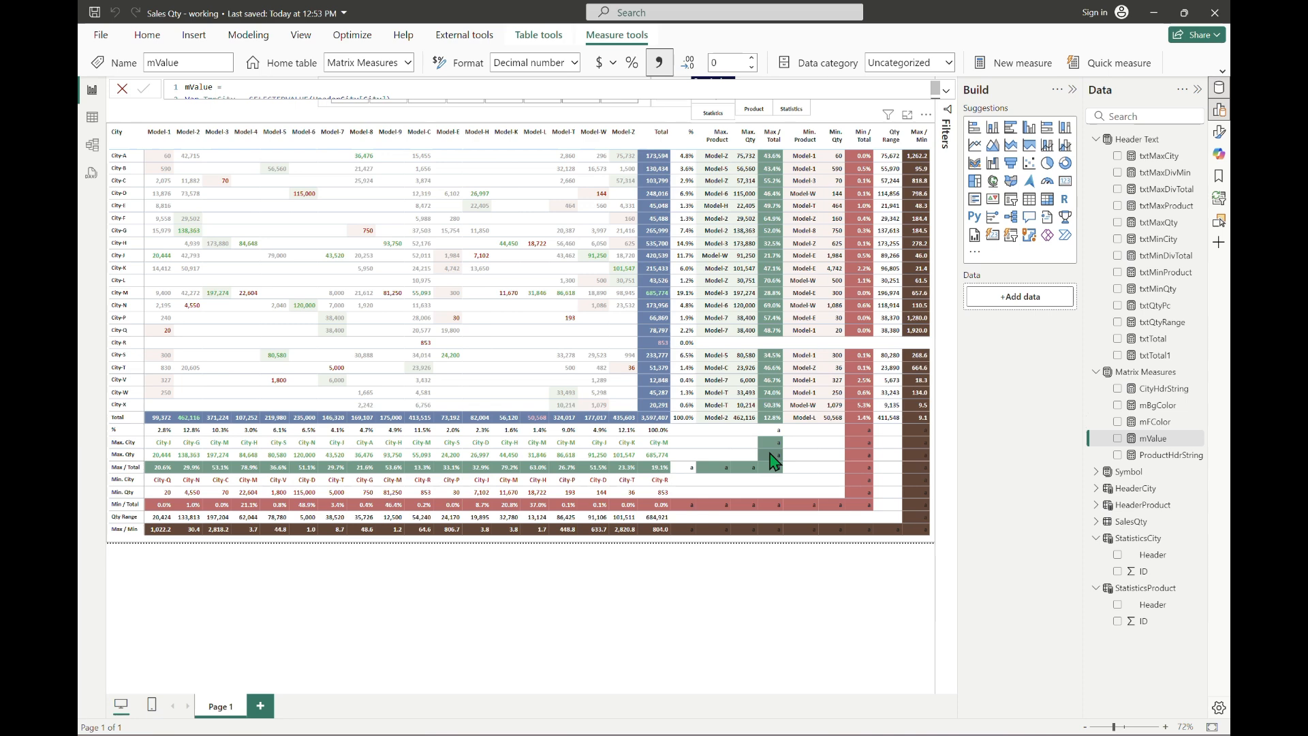
Set the TmpString result in mValue back to a single space, commit the formula, and return to the report page.
left_click(947, 90)
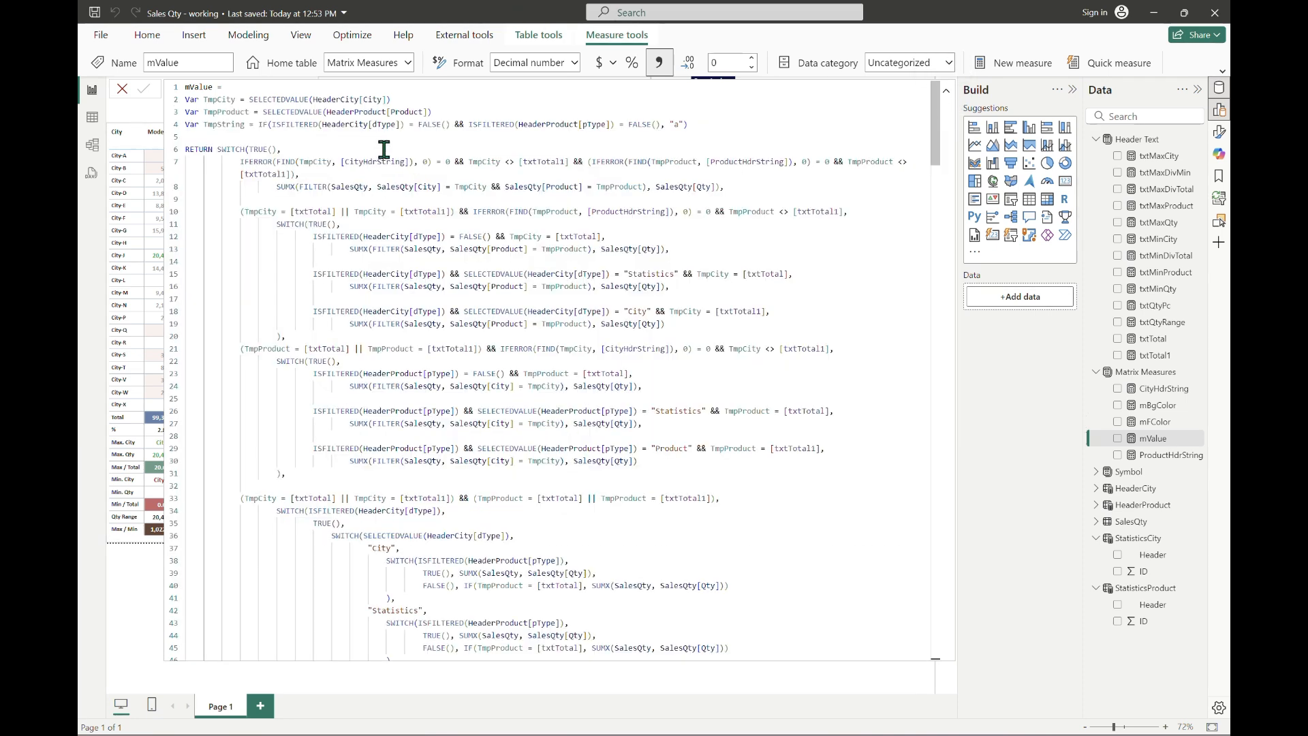
left_click(676, 124)
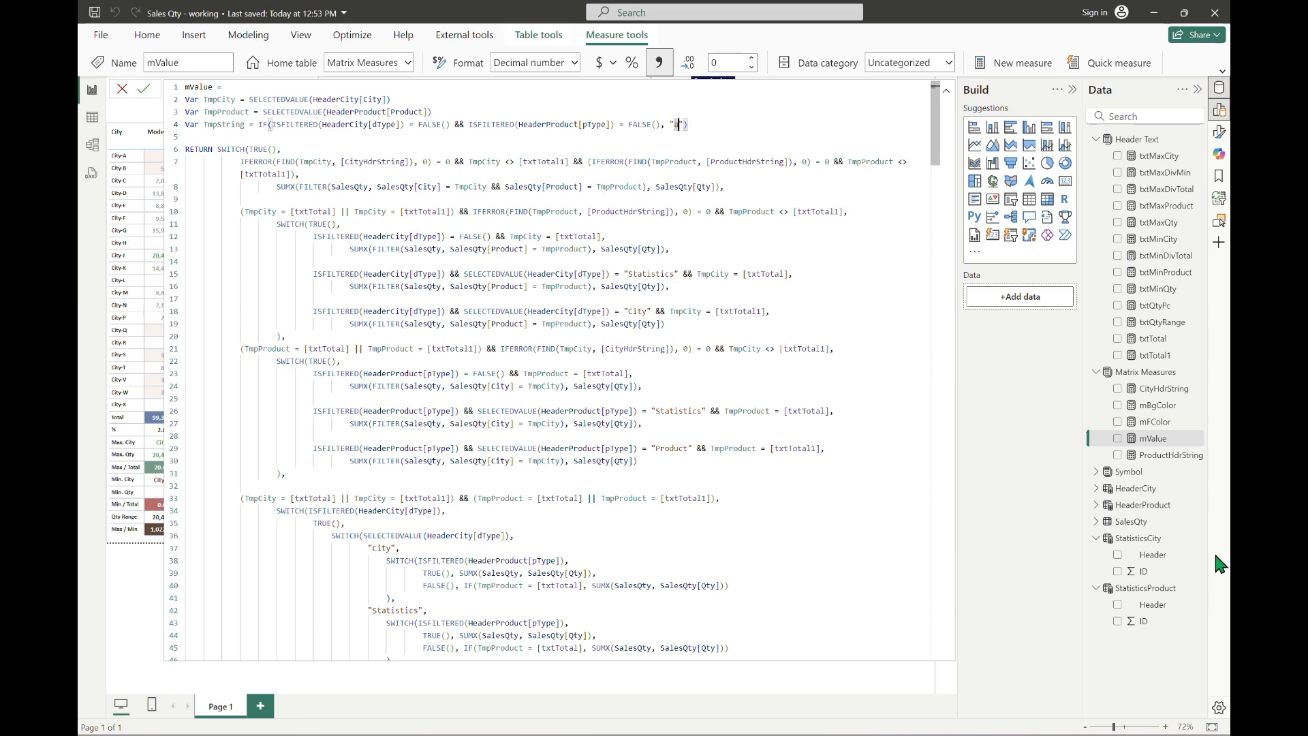
key("BackSpace")
key("Return")
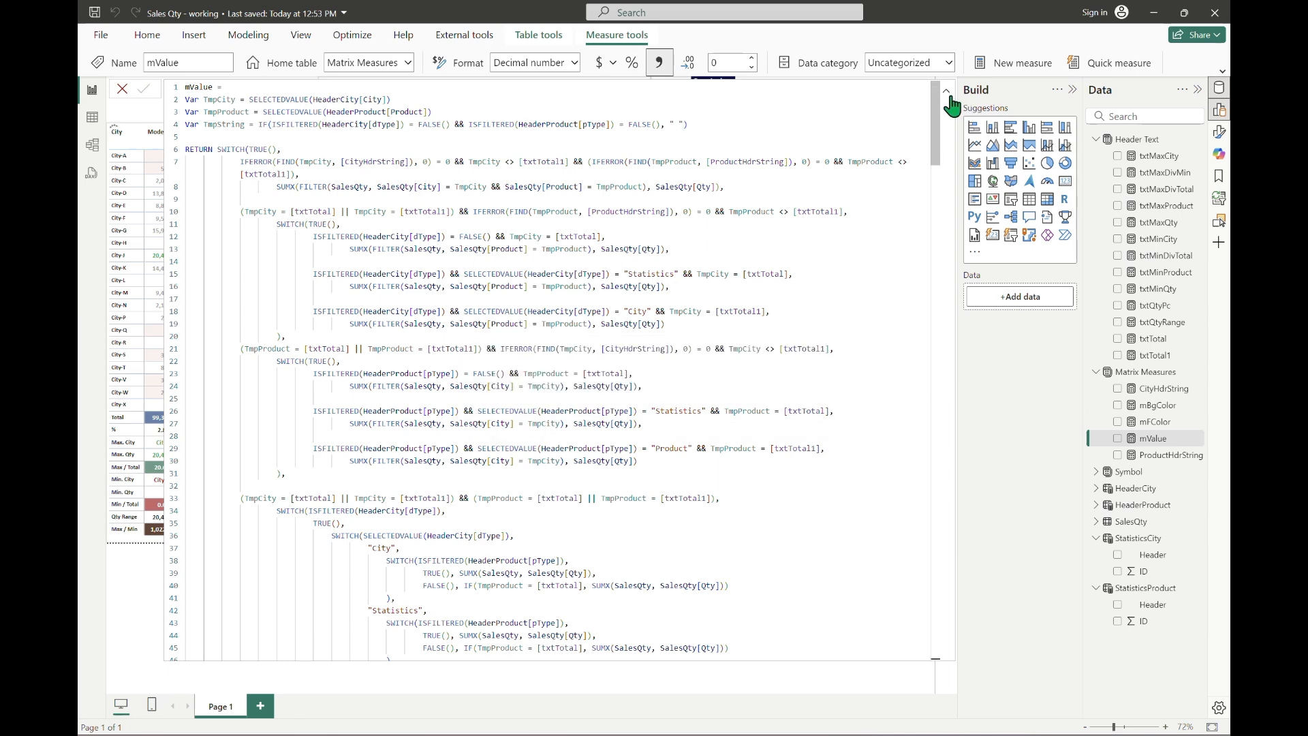
left_click(947, 94)
left_click(540, 118)
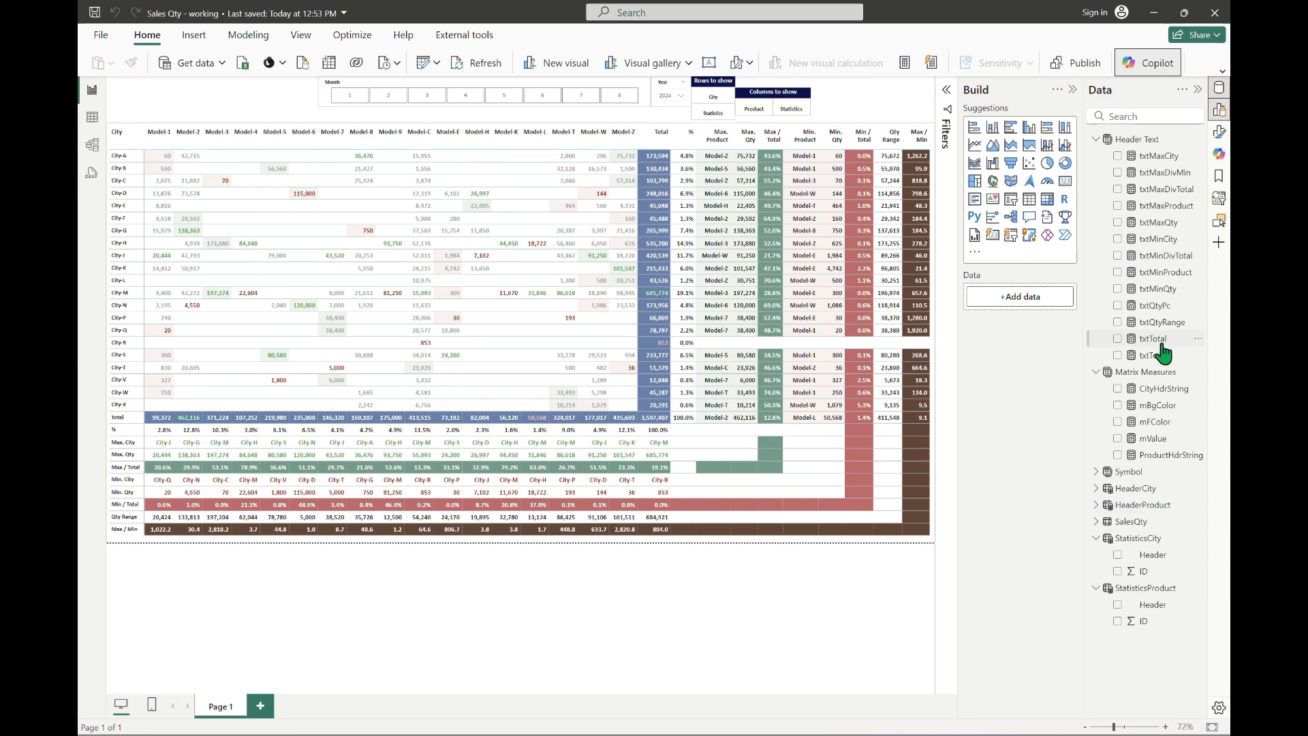
In mBgColor, add TmpProduct = [txtQtyPc] || before the TmpProduct = [txtMaxProduct] condition of the TmpCity = [txtMaxDivTotal] dark green rule.
left_click(1160, 406)
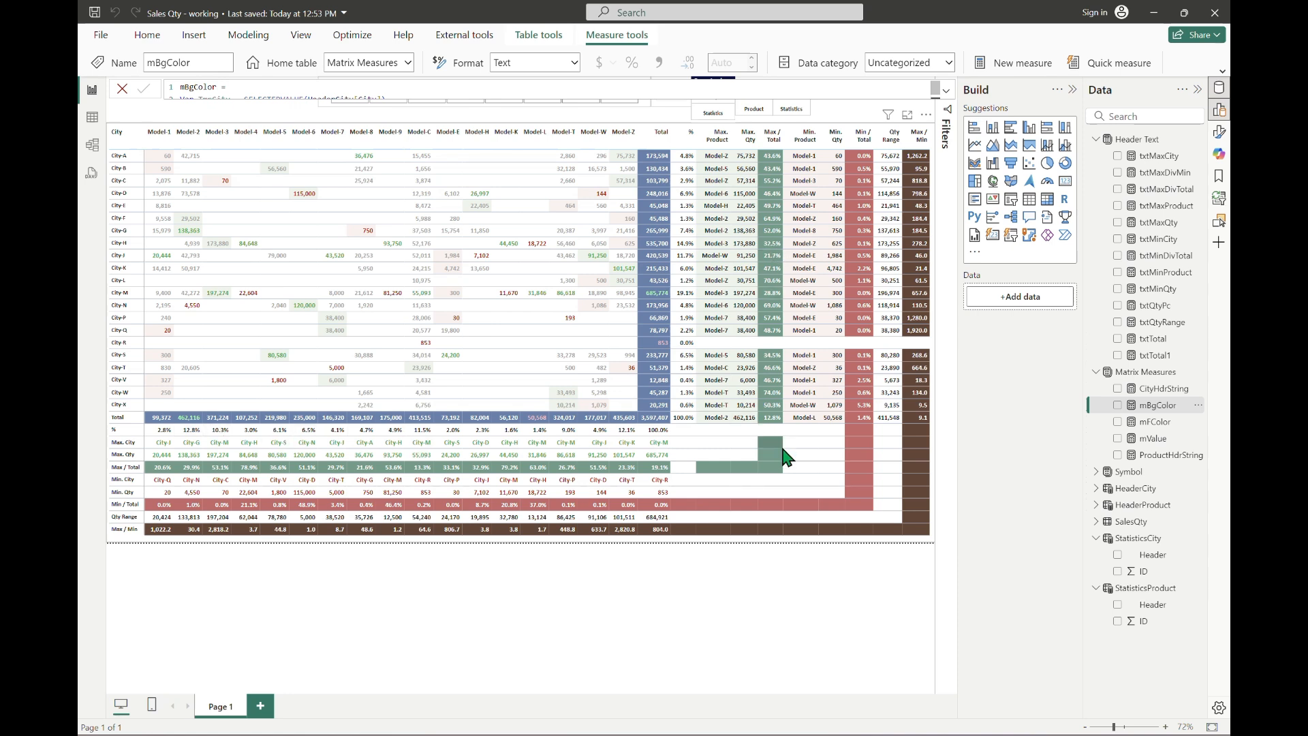
left_click(945, 92)
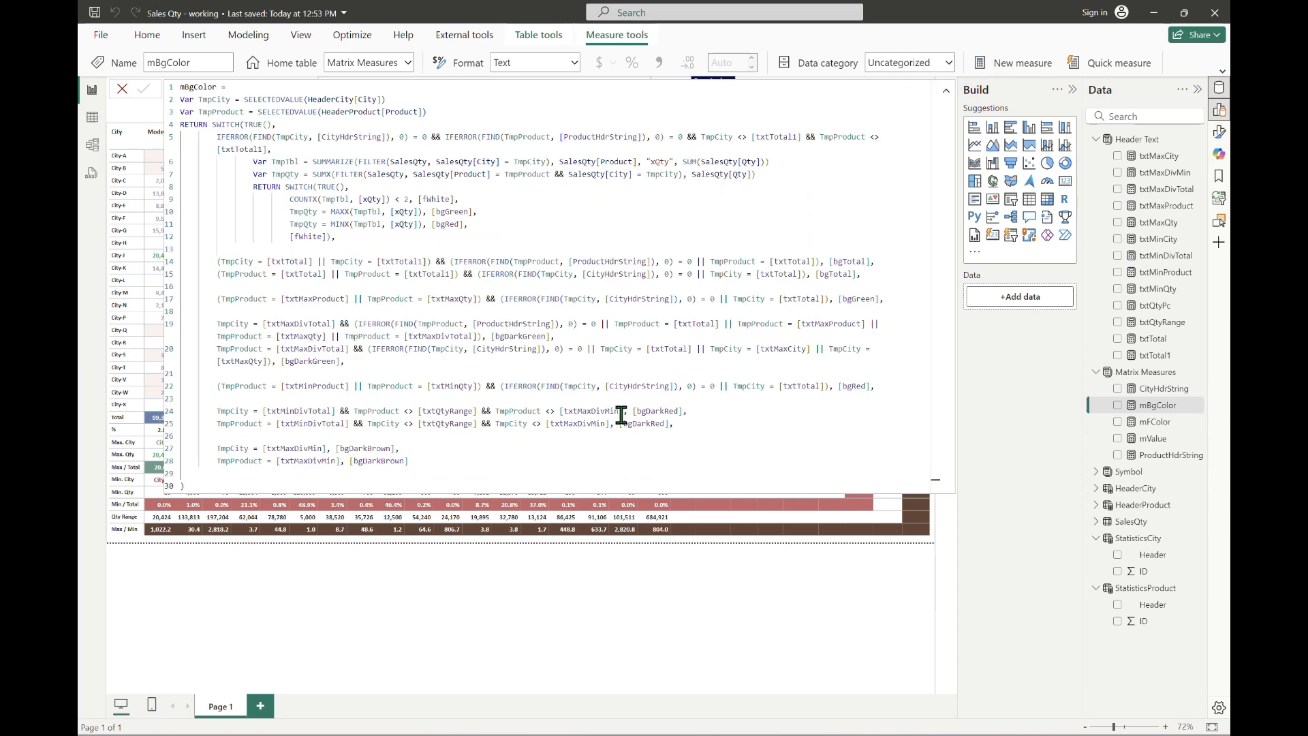
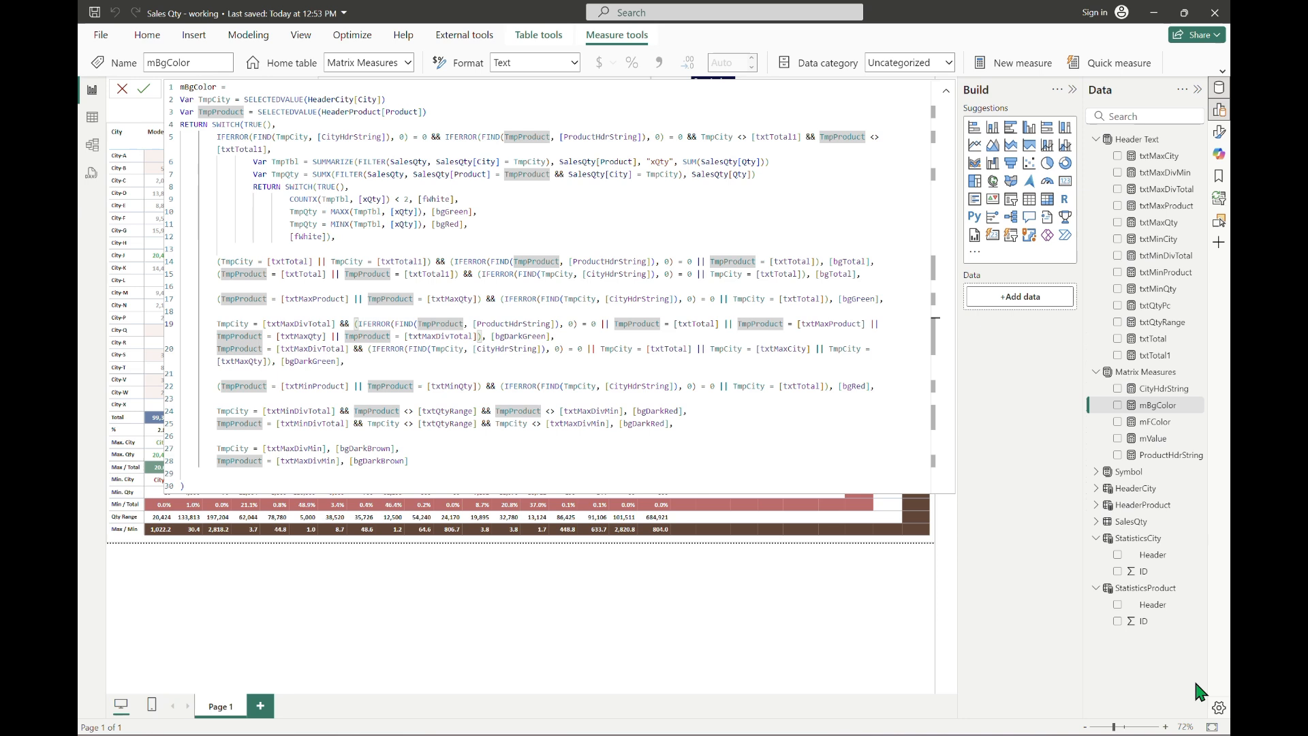
type("TmpProduct = [t")
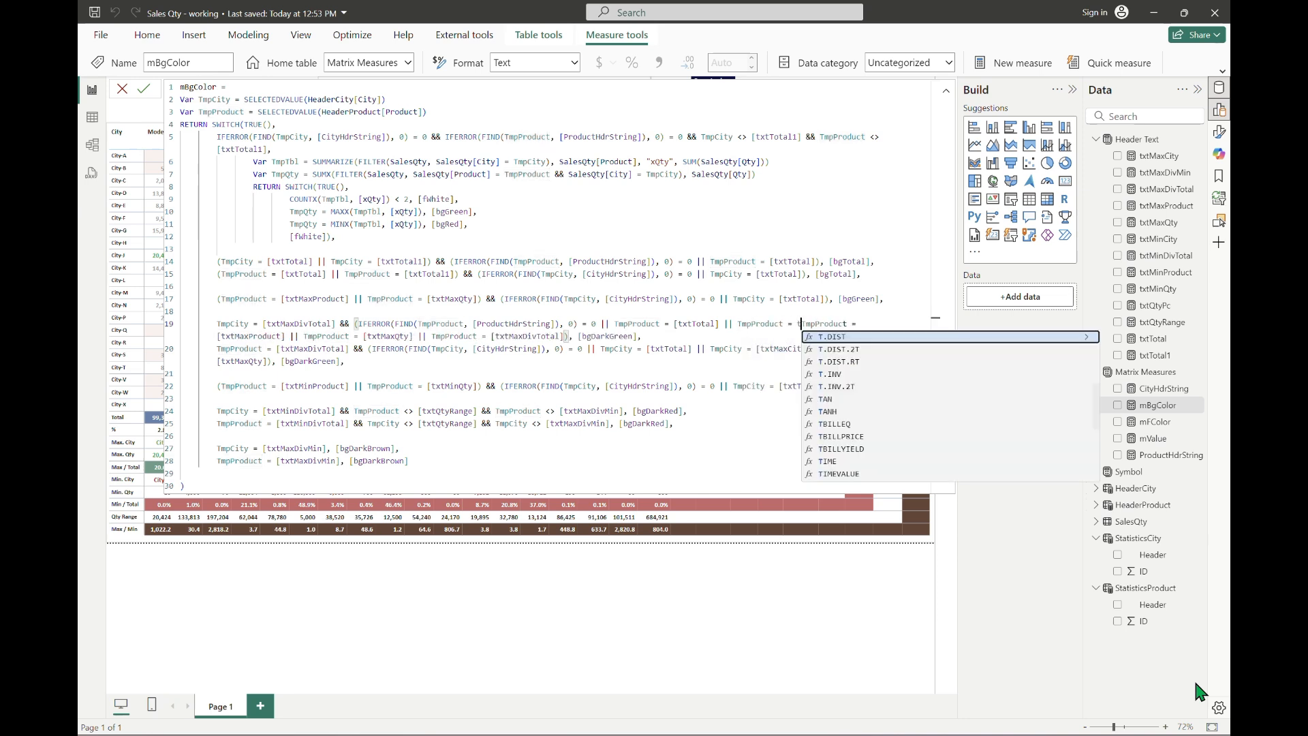
type("xtQtyPc")
key("Tab")
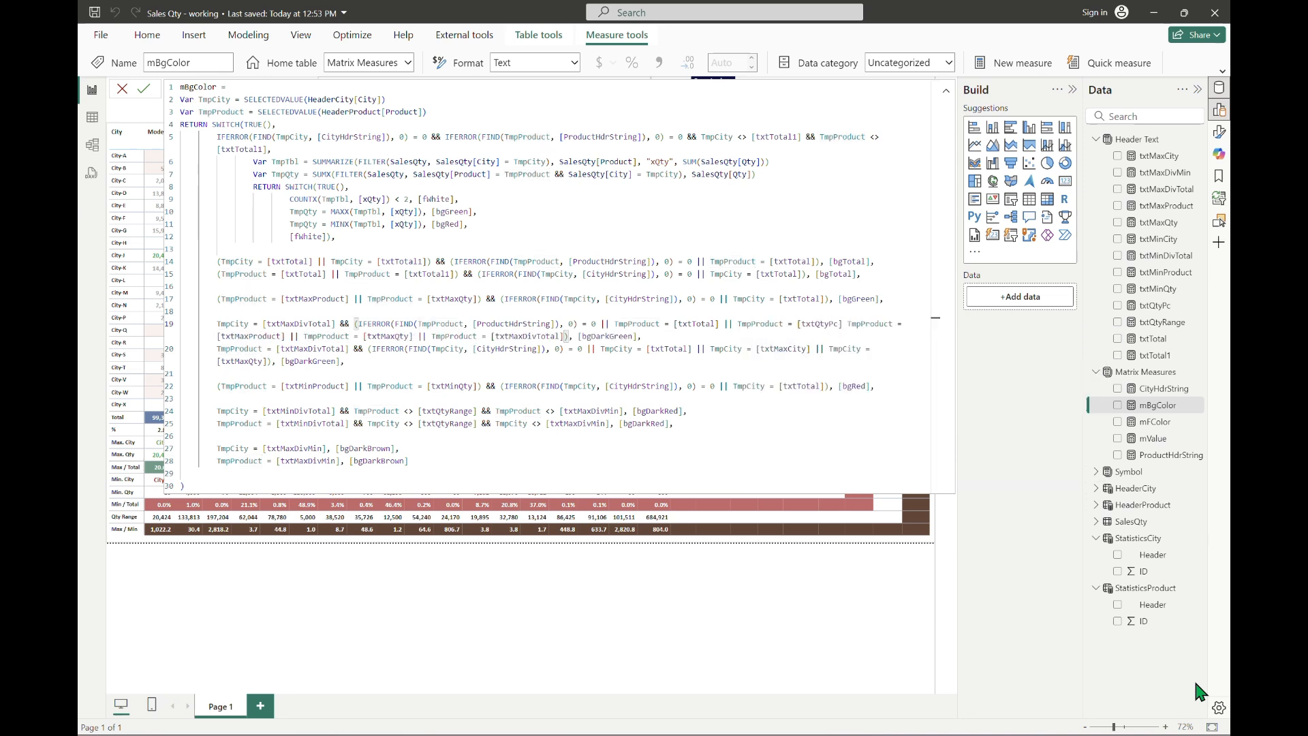
type("||")
key("Down")
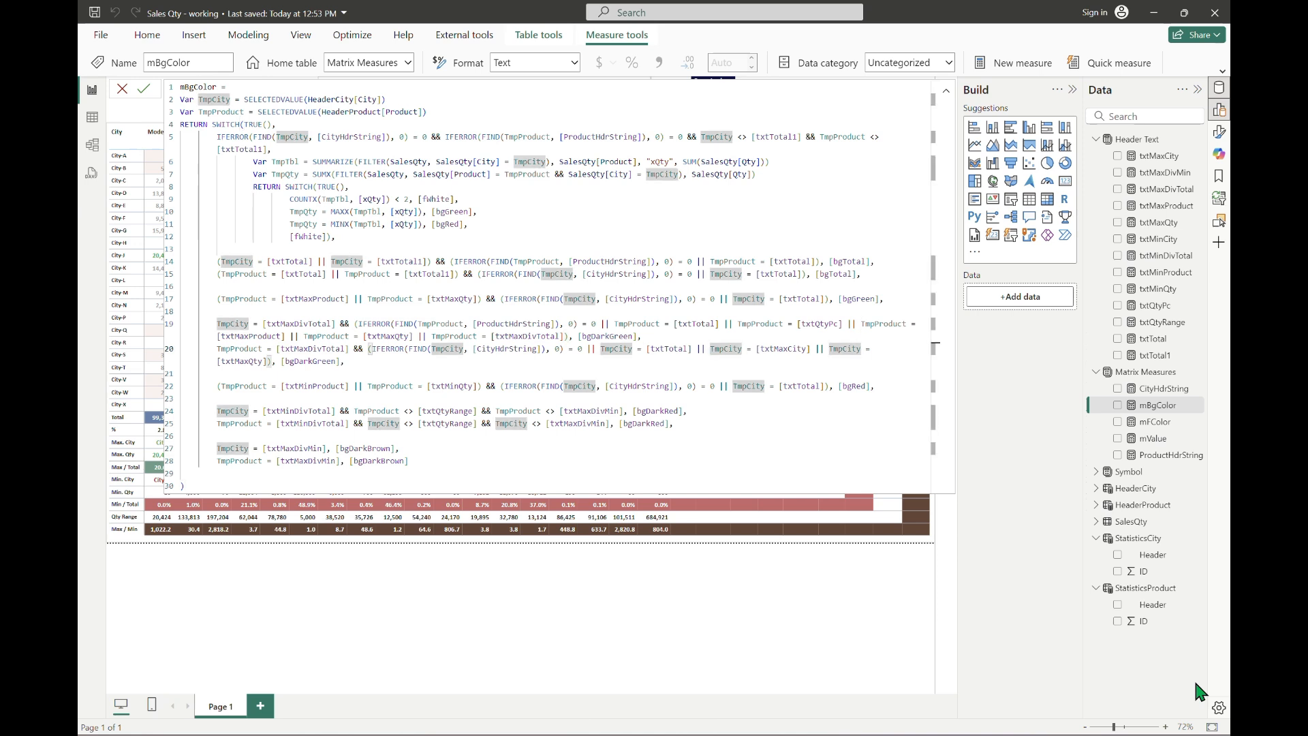
In mBgColor, add TmpCity = [txtQtyPc] || before TmpCity = [txtMaxCity] in the TmpProduct = [txtMaxDivTotal] rule, commit the formula, and return to the matrix.
key("Left")
key("Left")
key("Left")
key("Left")
key("Left")
key("Left")
key("Left")
key("Left")
key("Left")
key("Left")
key("Left")
key("Left")
key("Left")
key("Left")
key("Left")
key("Left")
key("Left")
key("Left")
key("Left")
key("Left")
type("TmpCity ")
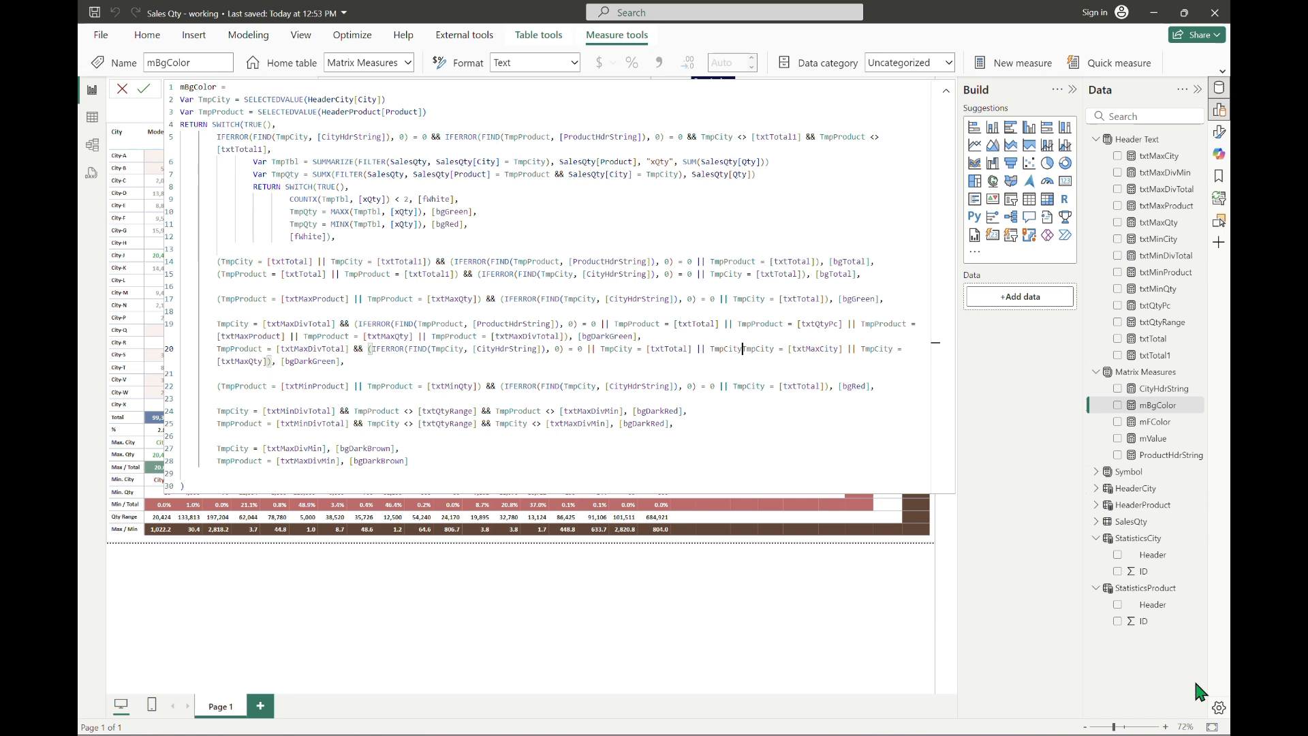
type("= [txtQtyPc")
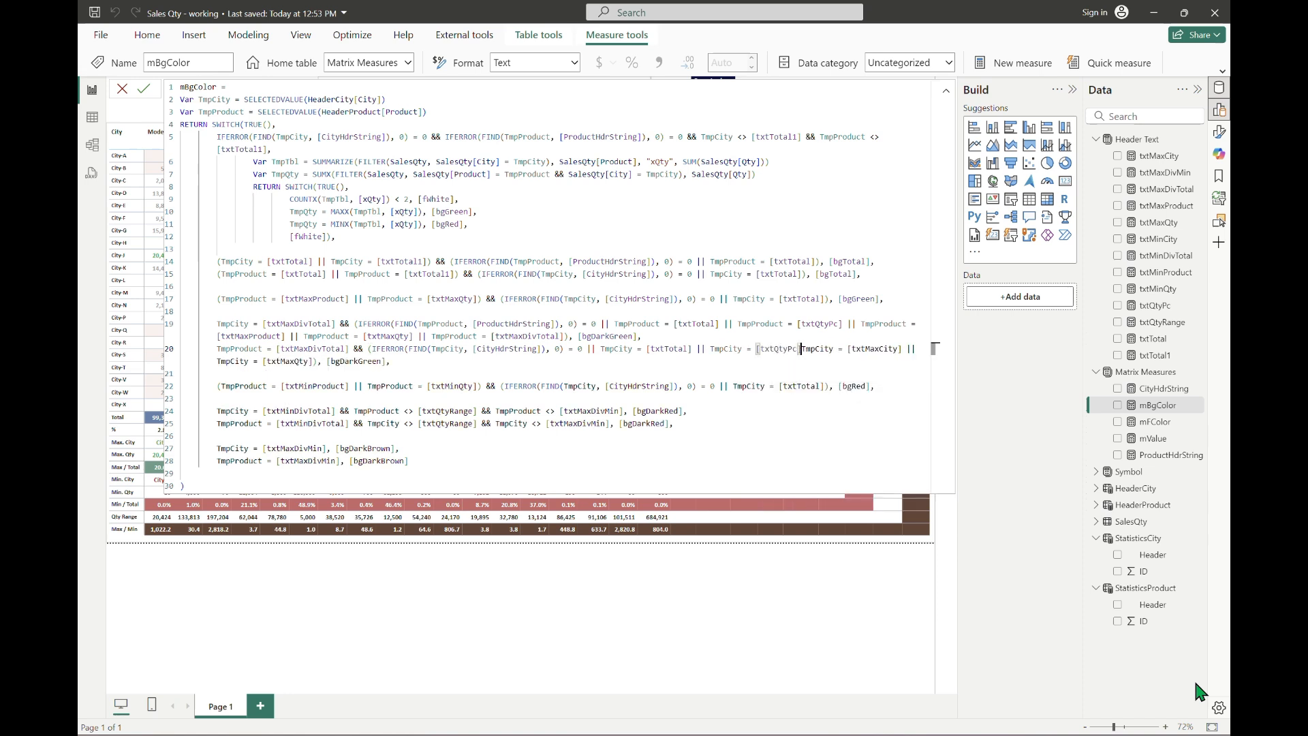
type("] ||")
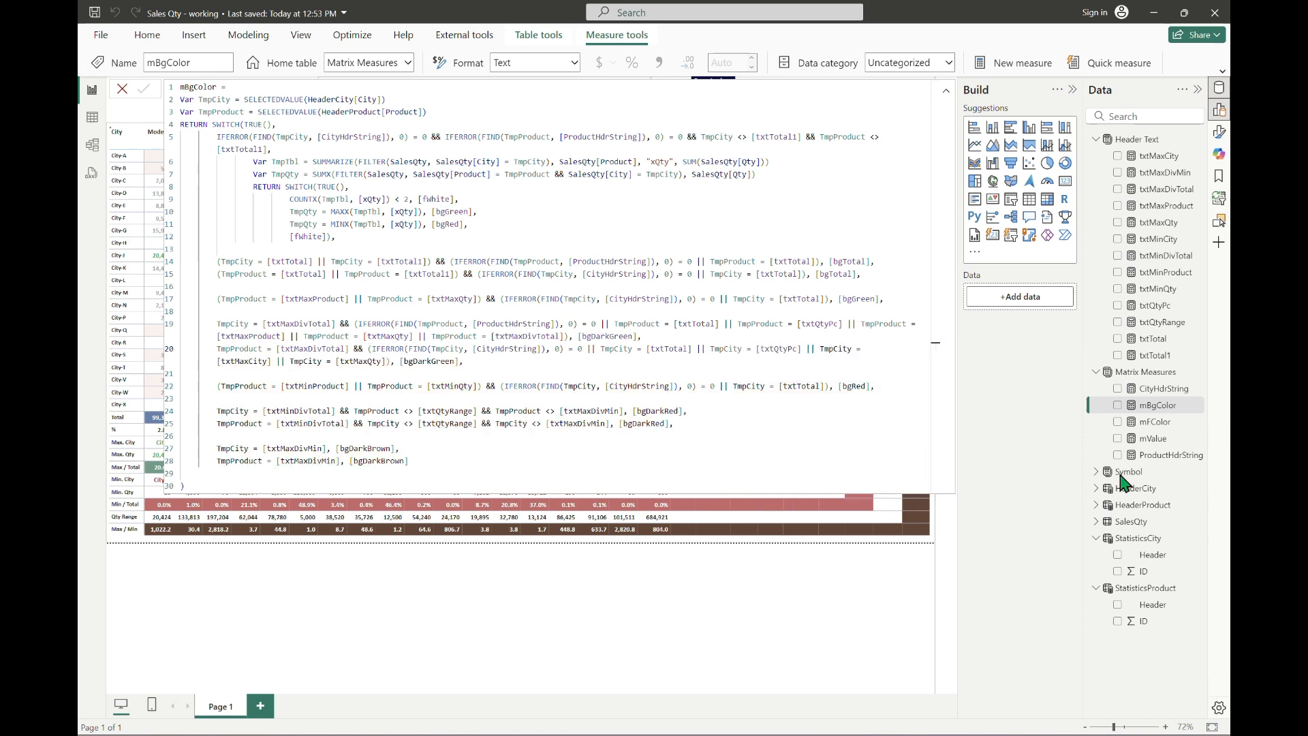
left_click(947, 93)
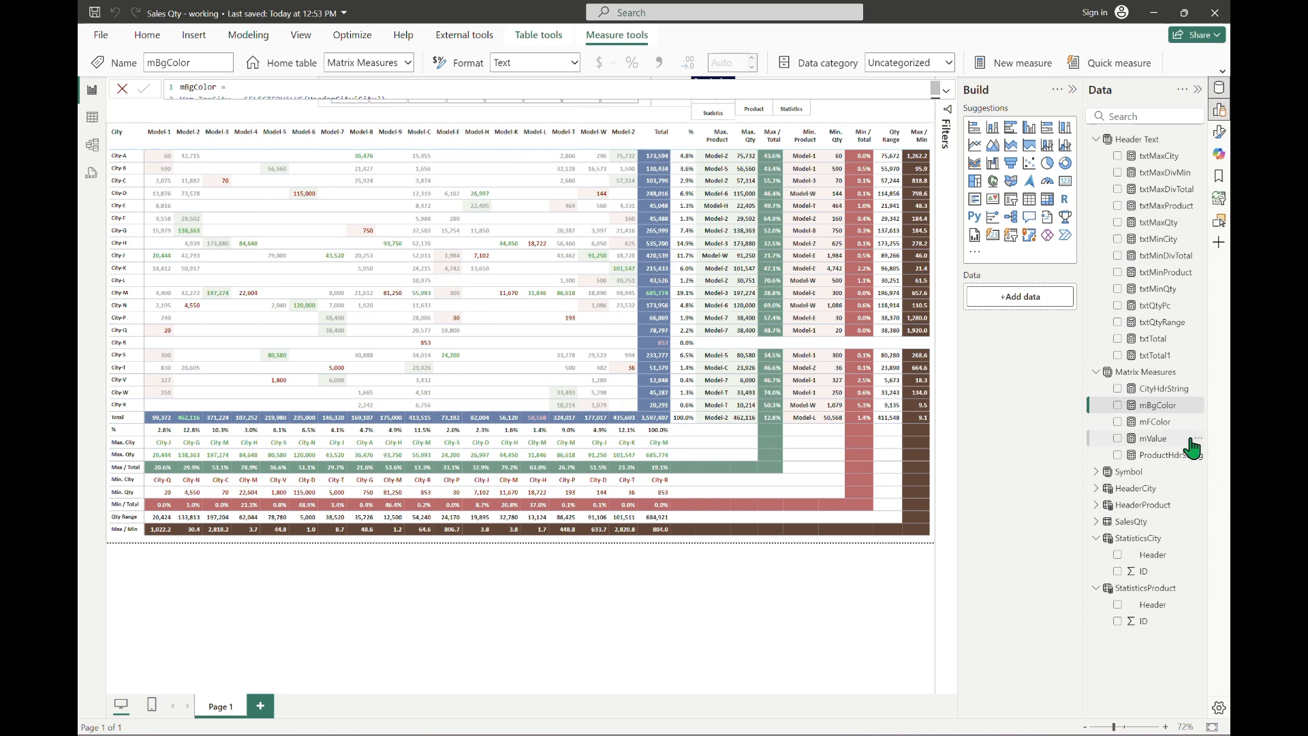
Reopen the mBgColor formula and duplicate the [bgGreen] rule on its own line, separated from the original by a blank line.
left_click(946, 90)
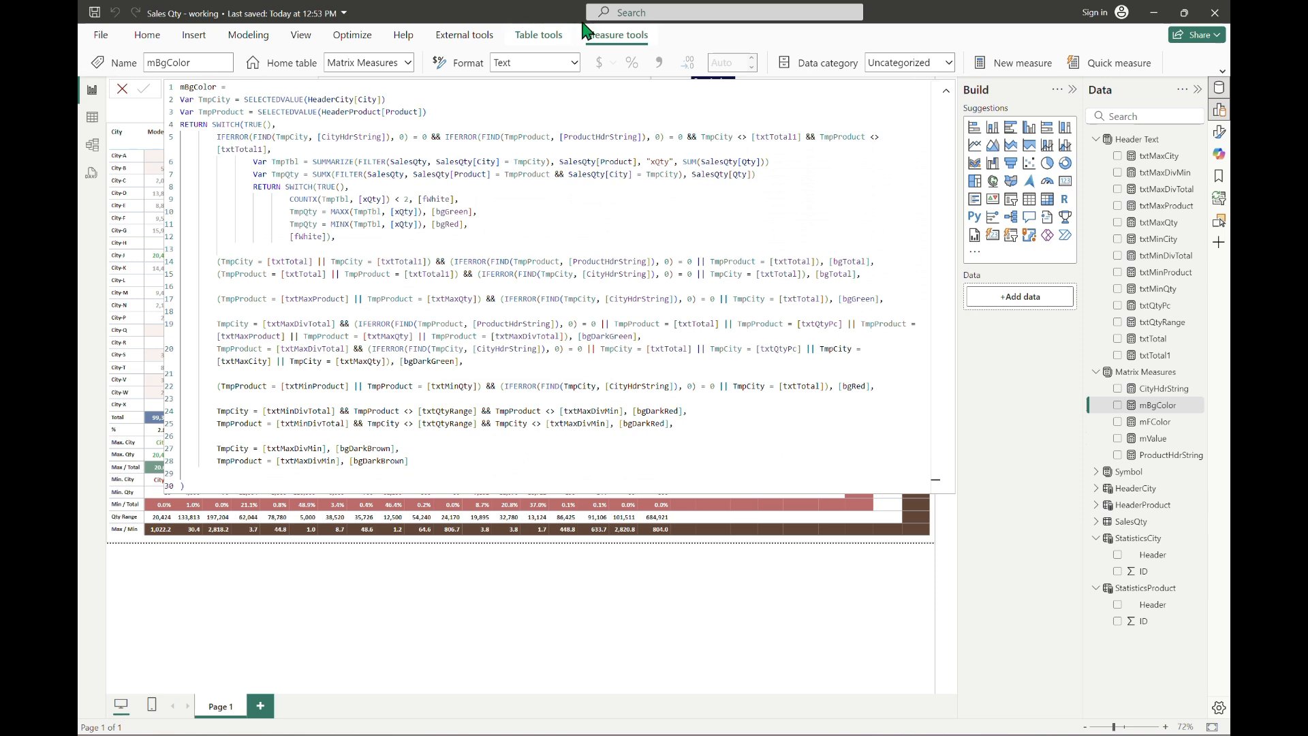
left_click(751, 298)
mouse_move(1111, 507)
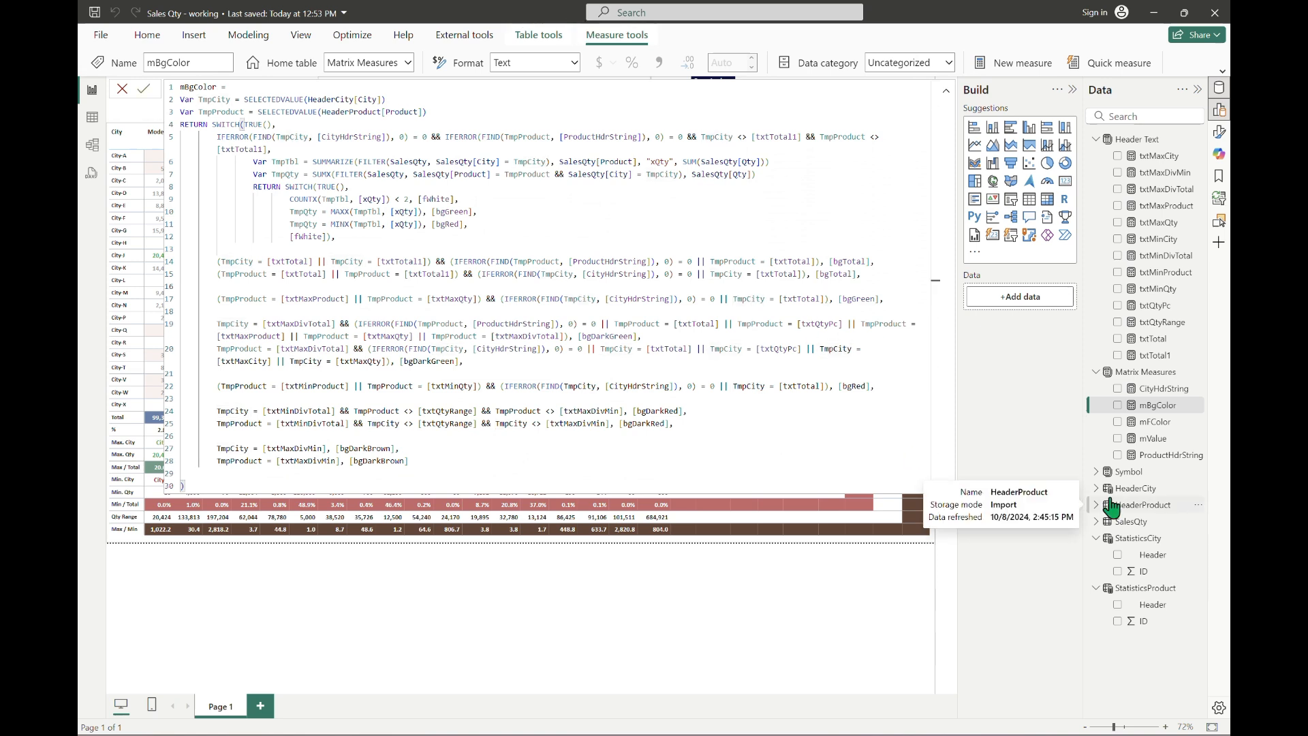
key("Home")
key("shift+End")
key("ctrl+c")
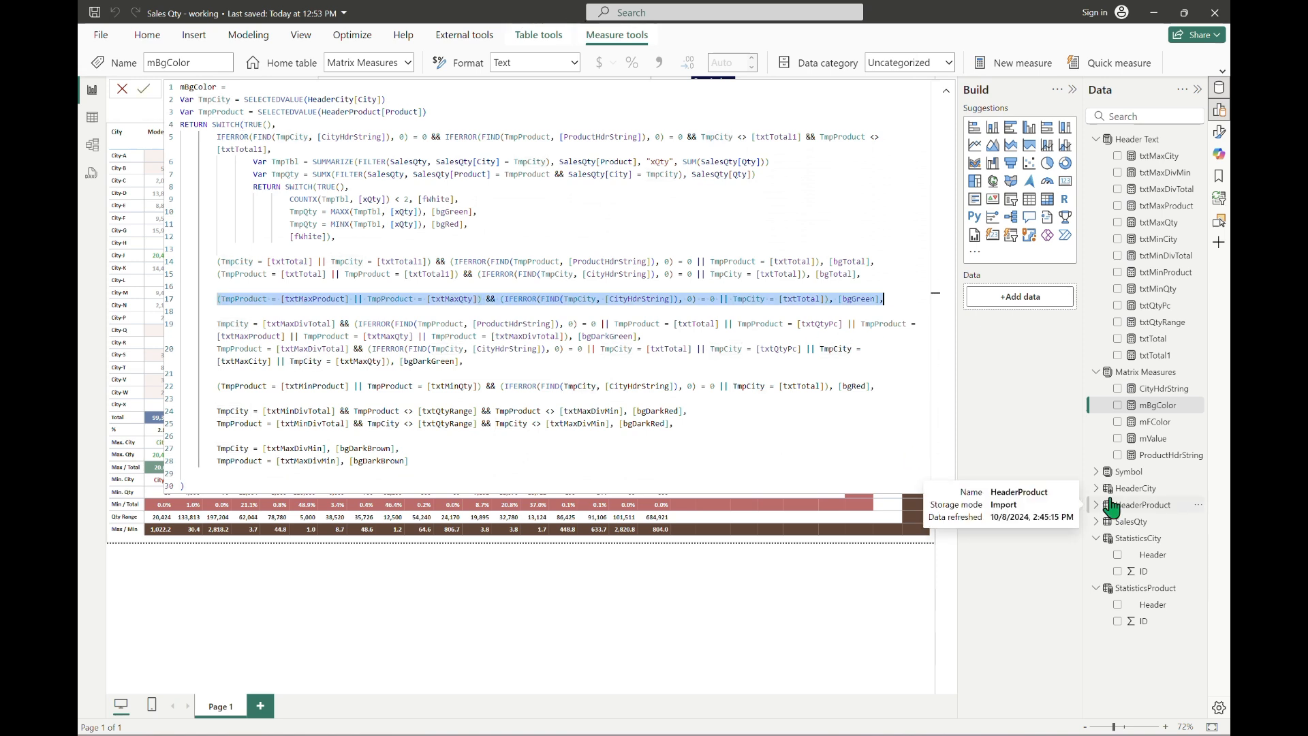
key("ctrl+End")
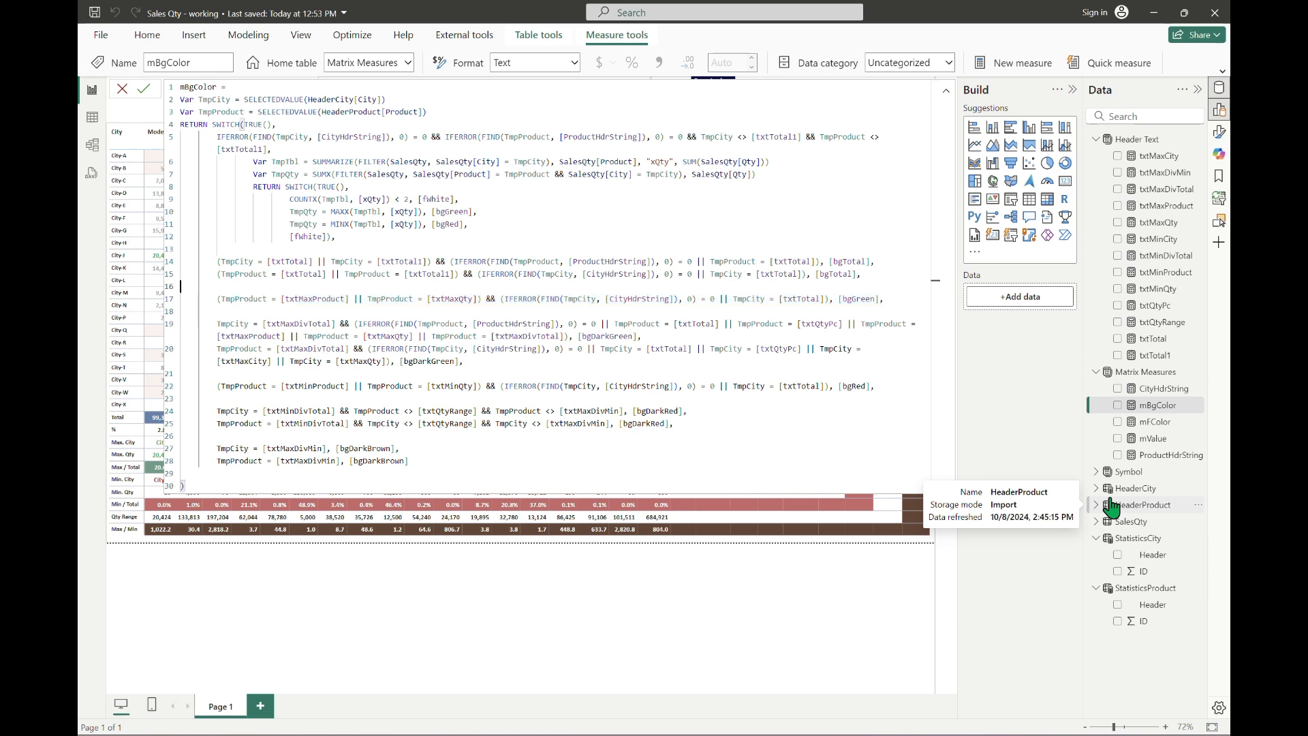
key("Down")
key("Home")
key("ctrl+v")
key("Return")
key("Return")
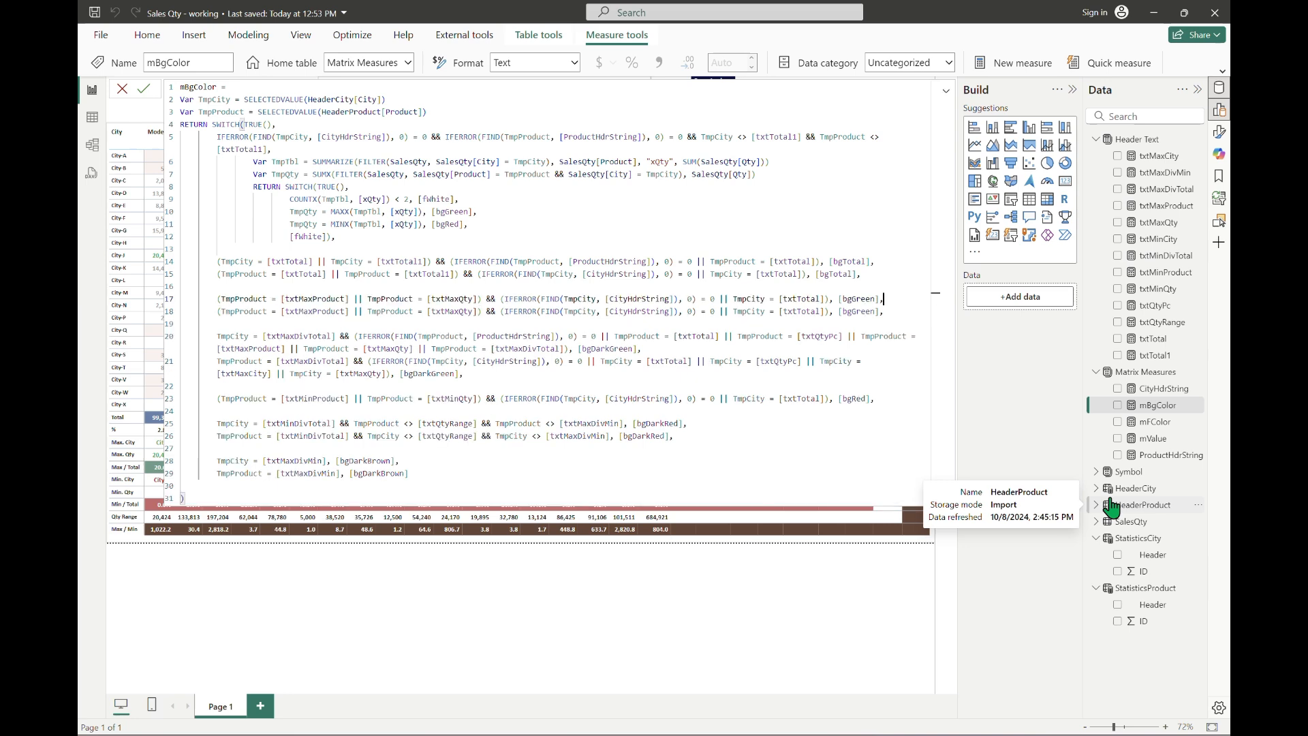
Reduce the first [bgGreen] rule's parenthesised product condition to the single test TmpProduct = [txtQtyPc], keeping the city condition.
key("Up")
key("Up")
key("Delete")
key("ctrl+Right")
key("ctrl+Right")
key("ctrl+Right")
key("ctrl+Right")
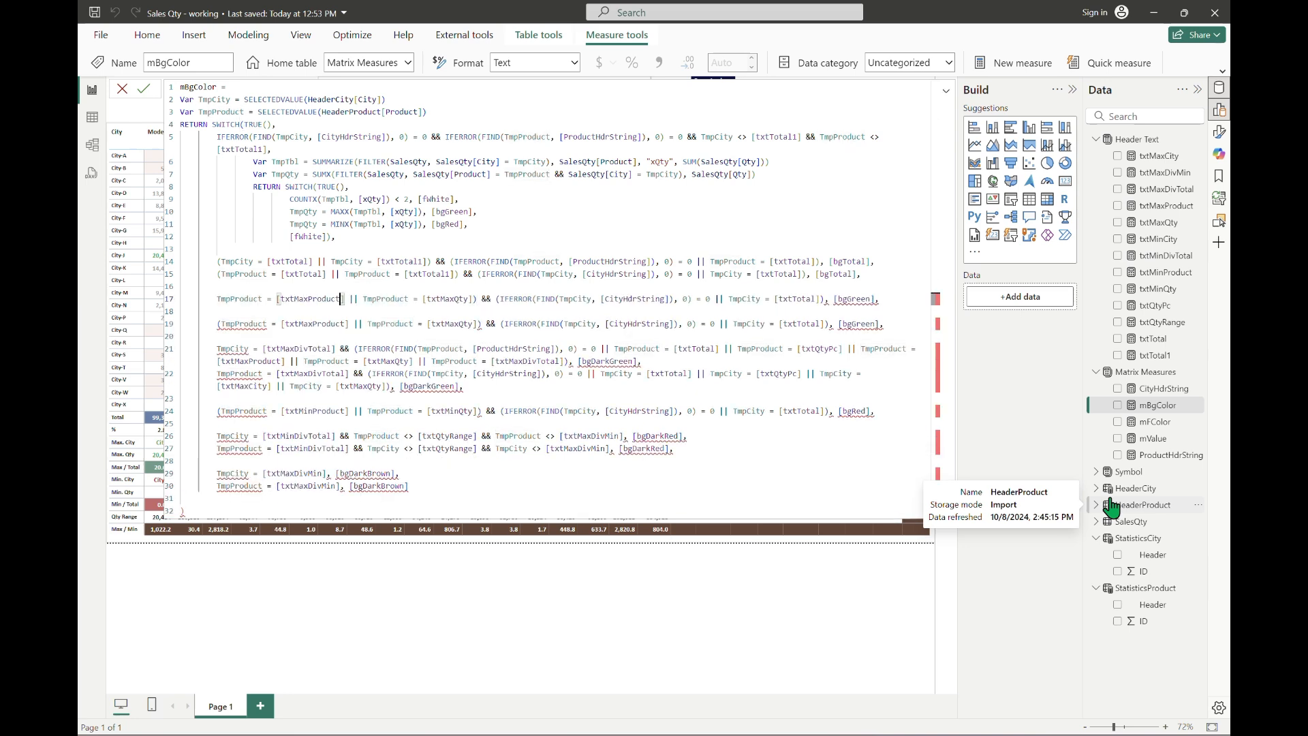
key("Delete")
key("Delete")
key("Delete")
key("BackSpace")
key("BackSpace")
key("BackSpace")
key("BackSpace")
key("BackSpace")
key("BackSpace")
key("BackSpace")
key("BackSpace")
key("BackSpace")
key("BackSpace")
key("BackSpace")
key("BackSpace")
key("BackSpace")
key("BackSpace")
key("BackSpace")
key("BackSpace")
key("BackSpace")
key("BackSpace")
key("BackSpace")
key("BackSpace")
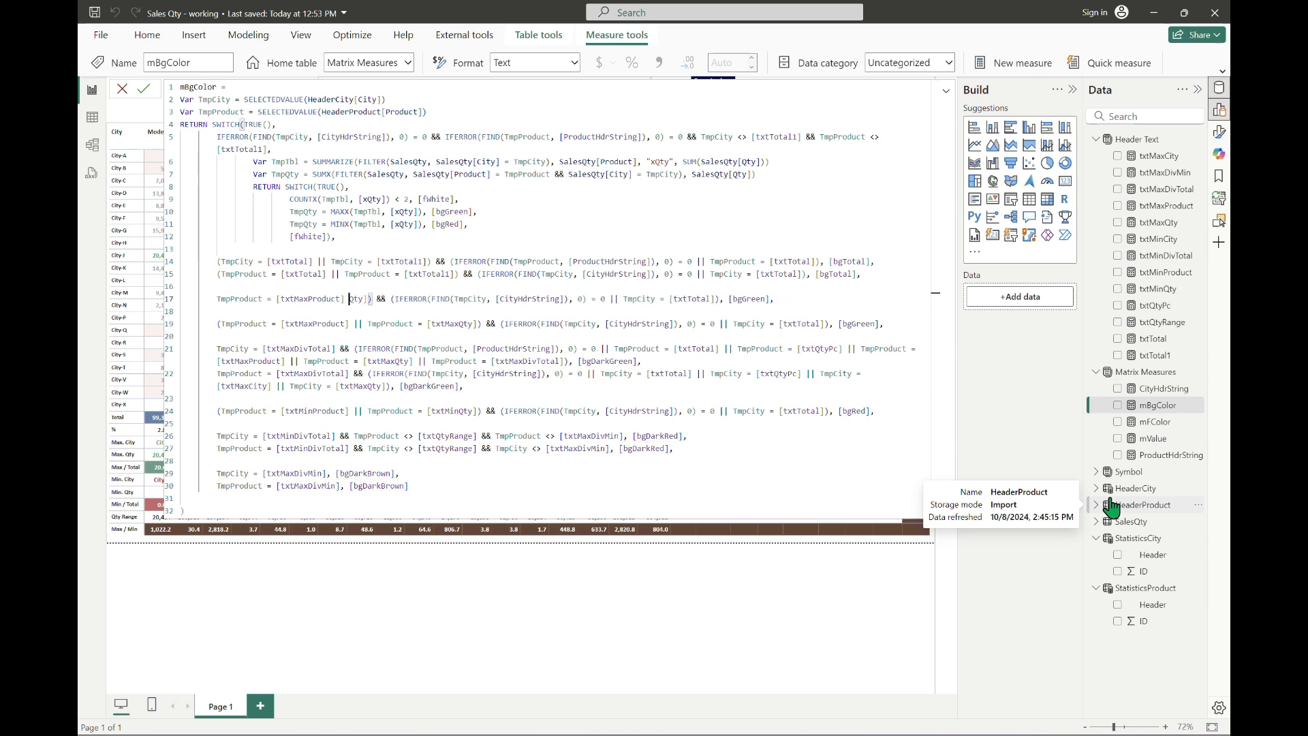
key("shift+Left")
key("shift+Left")
key("shift+Left")
key("shift+Left")
key("shift+Left")
key("shift+Left")
key("shift+Left")
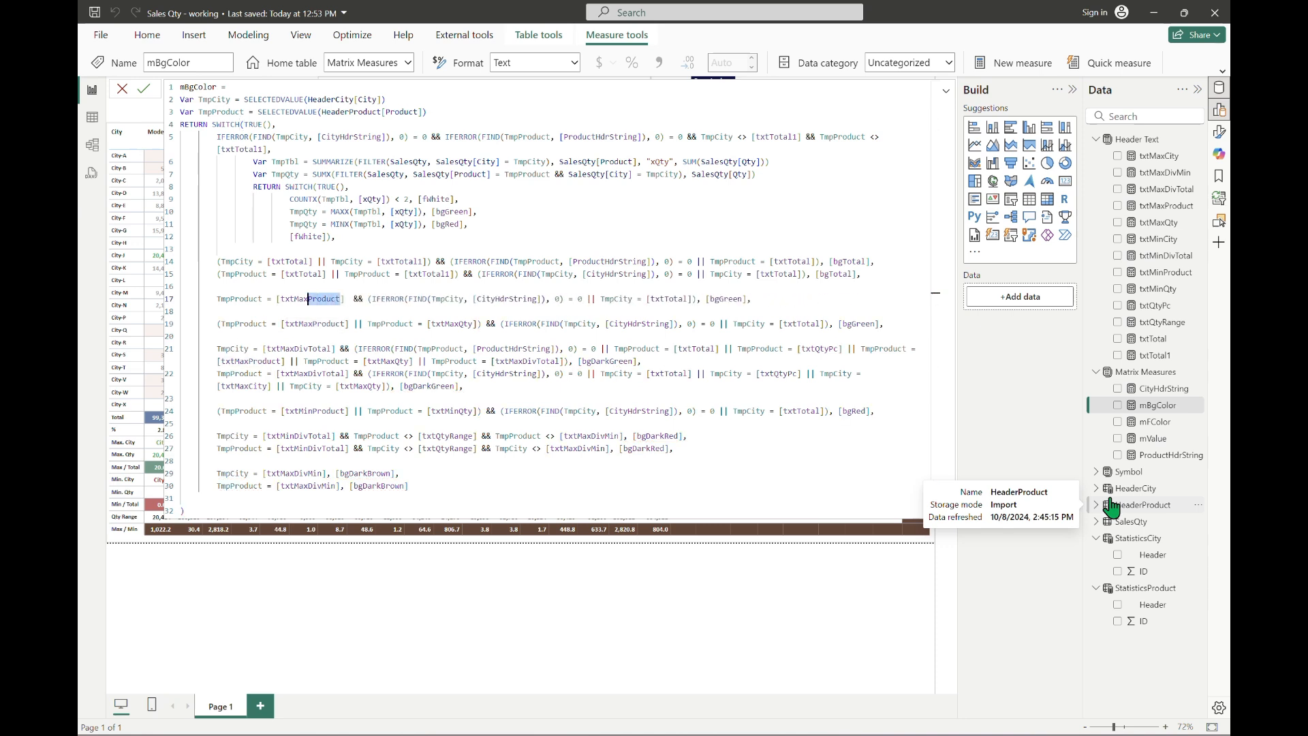
type("QtyPc")
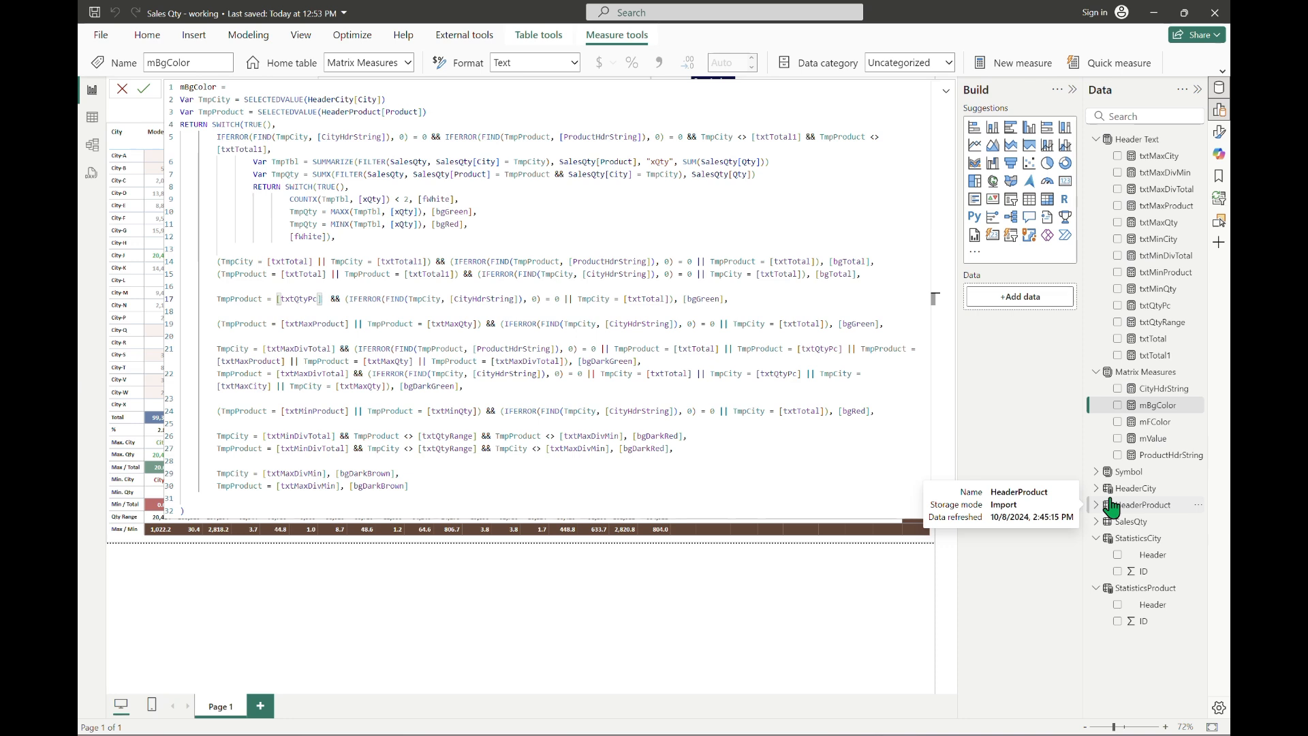
Change the TmpProduct = [txtQtyPc] rule's result to [bgTotalPc], commit mBgColor, and view the % column in the matrix.
key("End")
key("Left")
key("Left")
key("Left")
key("BackSpace")
key("BackSpace")
key("BackSpace")
key("BackSpace")
key("BackSpace")
type("TotalPc")
key("Return")
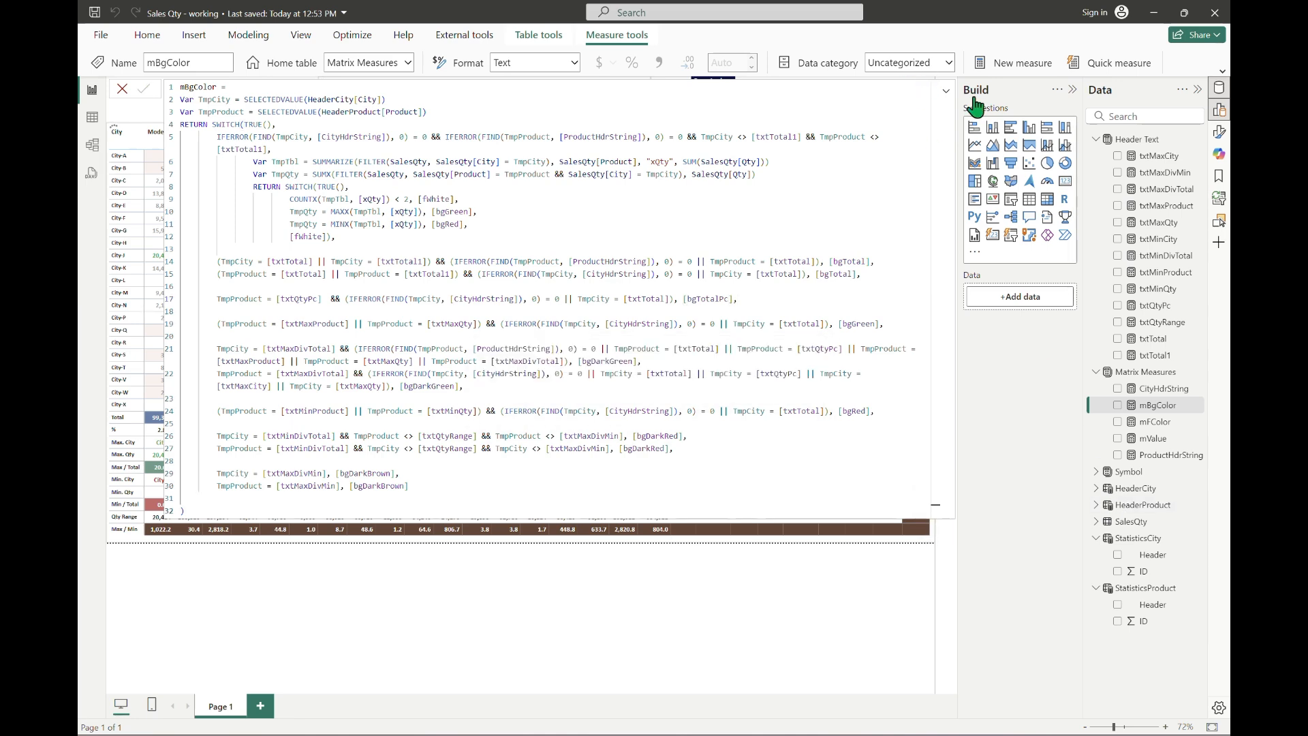
left_click(947, 94)
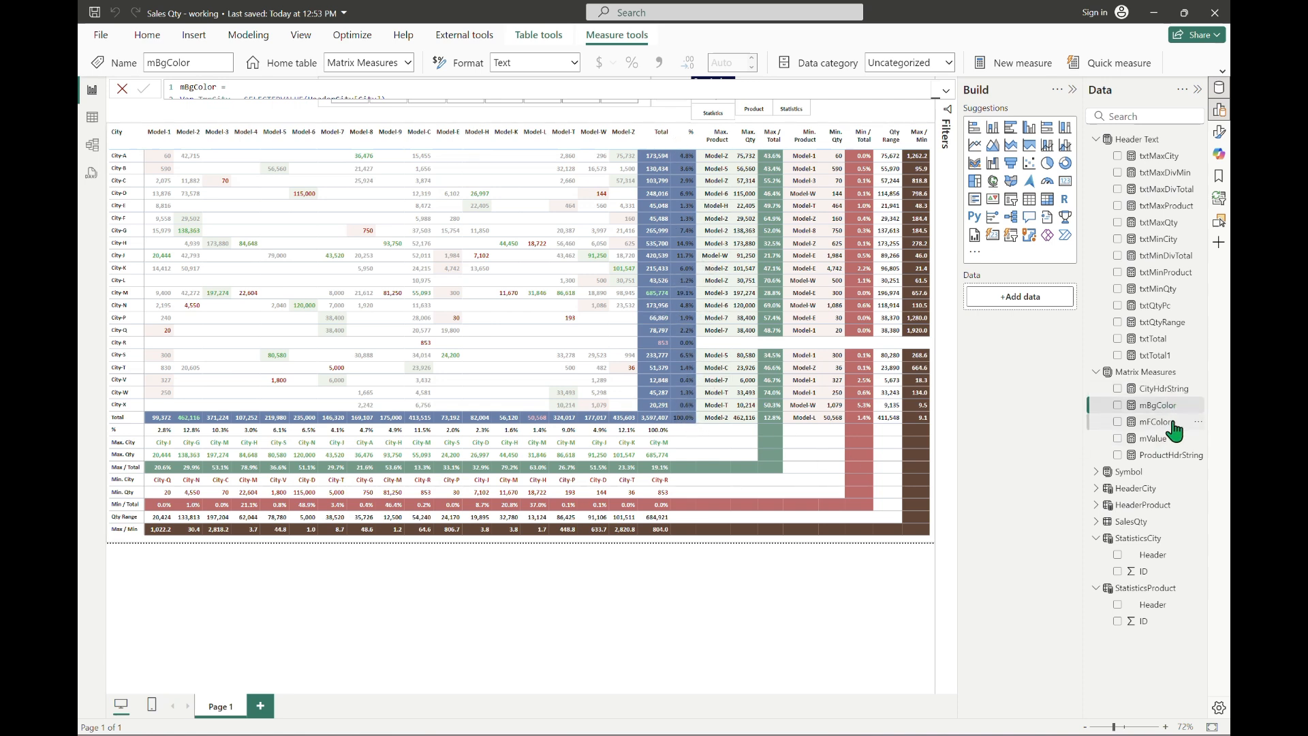
Duplicate the [bgTotalPc] rule in mBgColor directly below itself and change the copy's first test to TmpCity = [txtQtyPc].
left_click(946, 90)
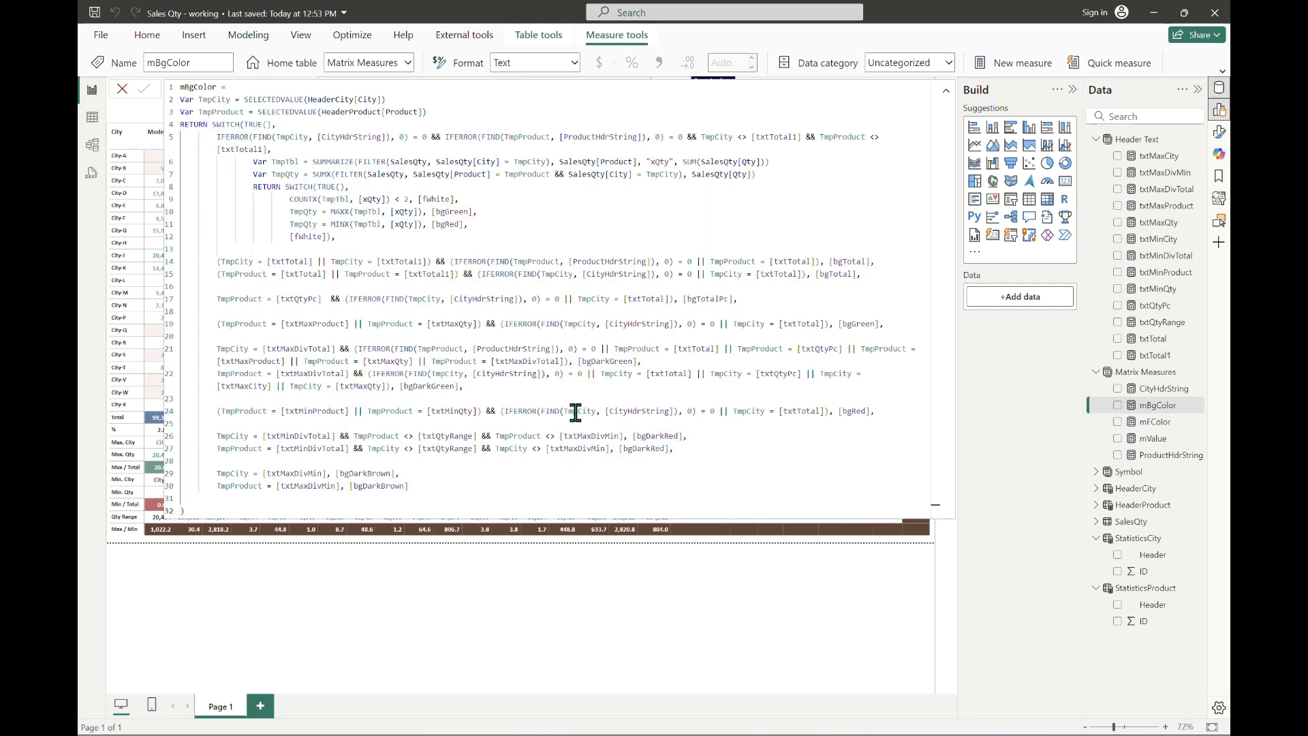
left_click(872, 300)
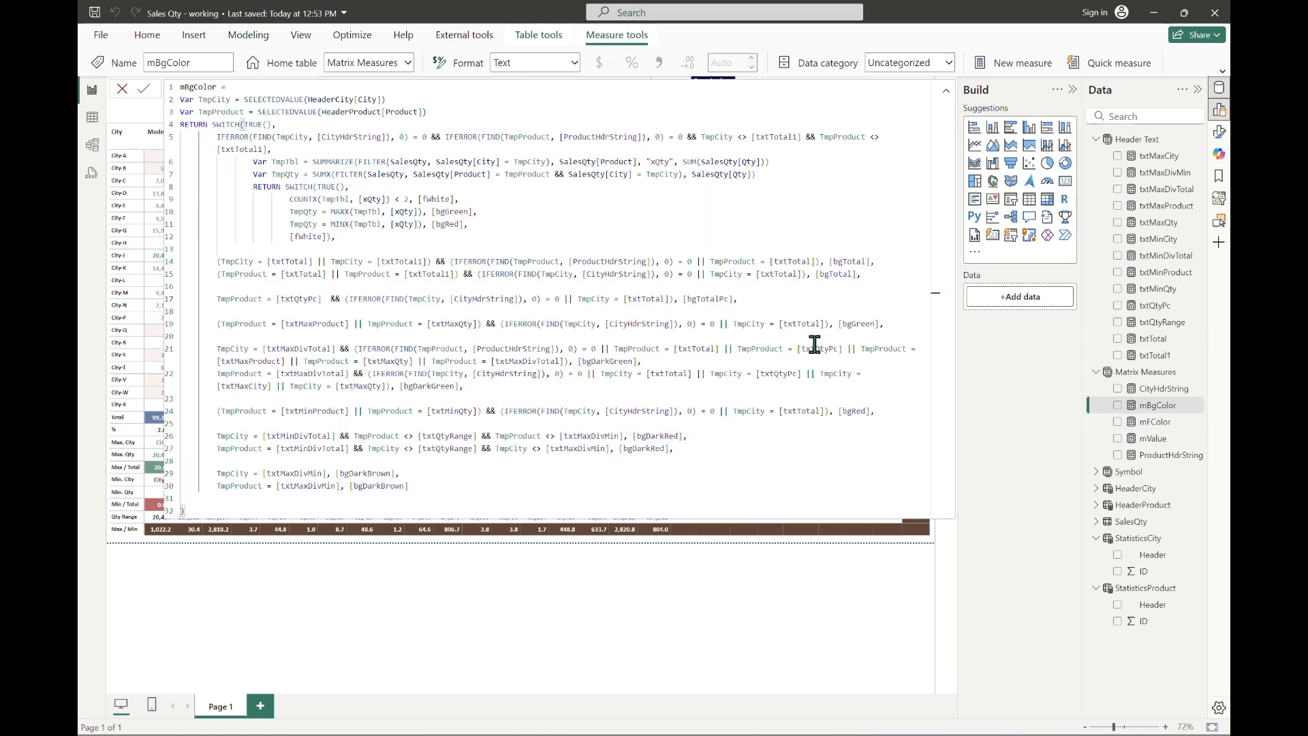
key("Home")
key("shift+End")
key("ctrl+c")
key("End")
key("shift+Return")
key("ctrl+v")
key("Home")
key("ctrl+shift+Right")
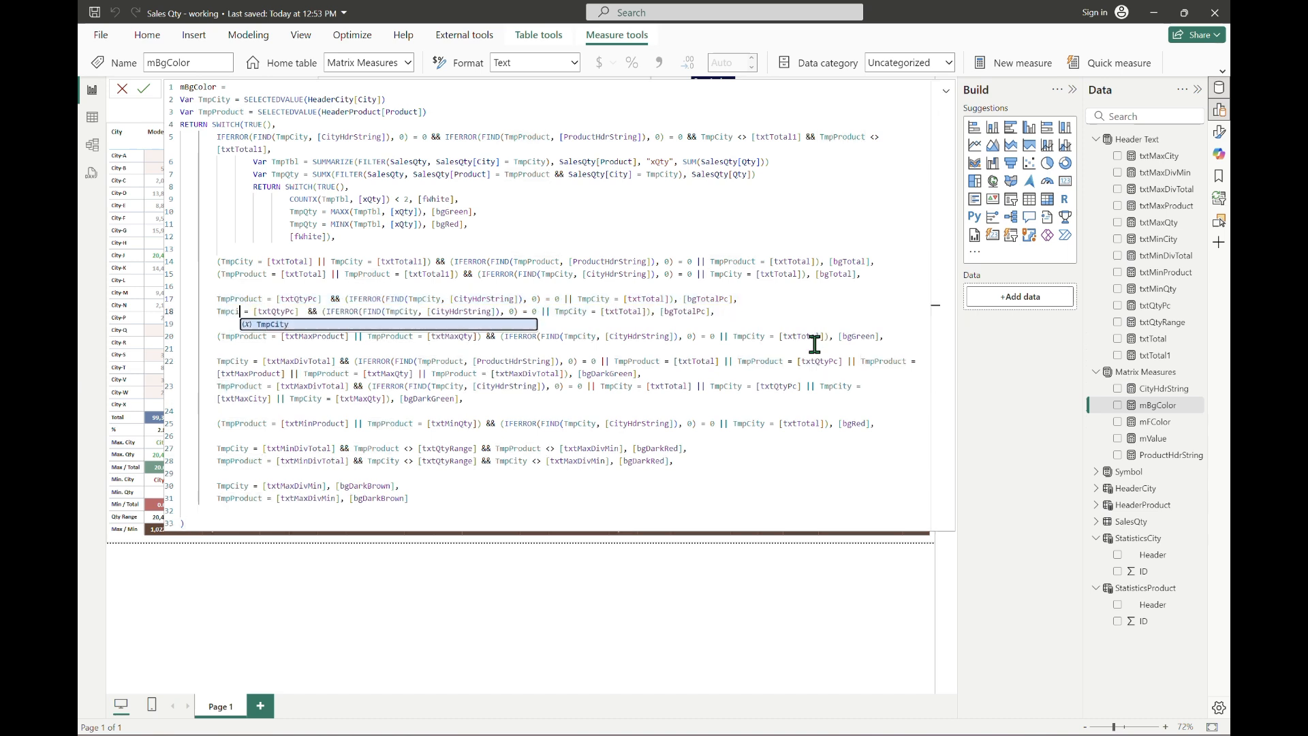
type("TmpCity")
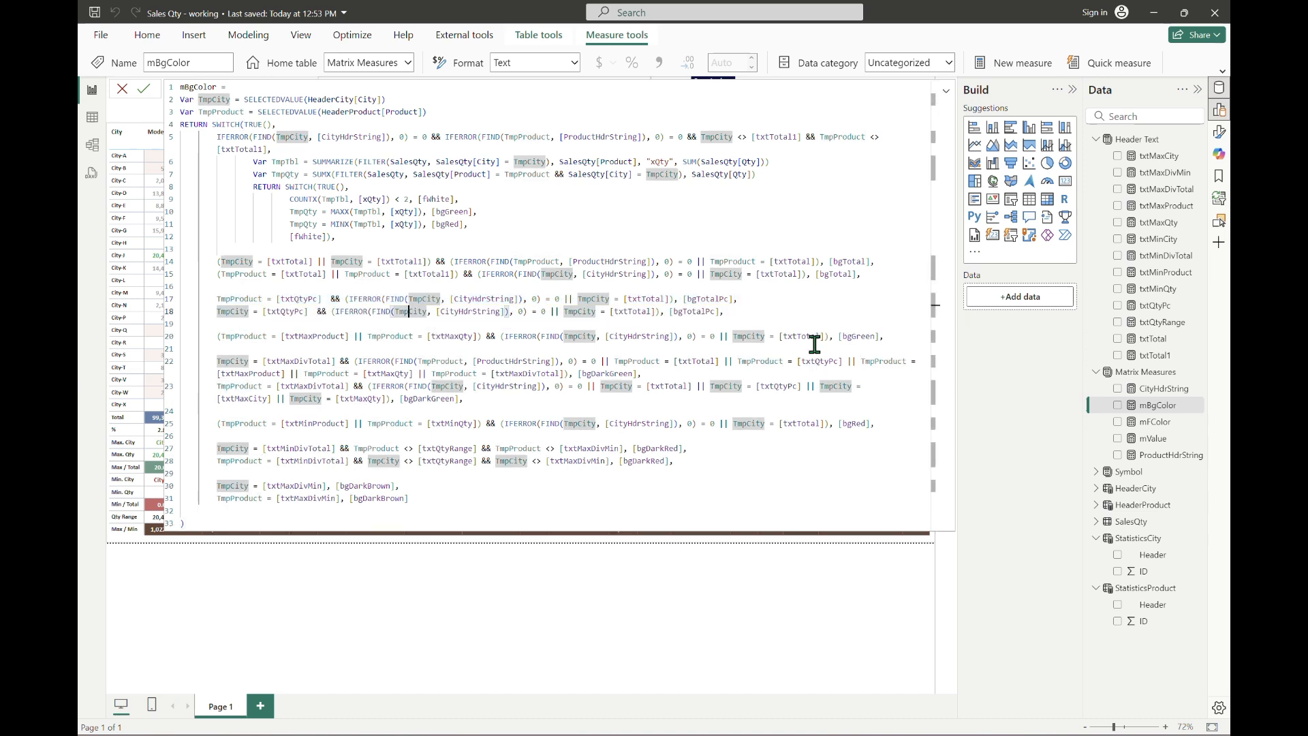
Change the FIND arguments in the TmpCity = [txtQtyPc] rule to TmpProduct and [ProductHdrString].
key("ctrl+shift+Right")
type("Product")
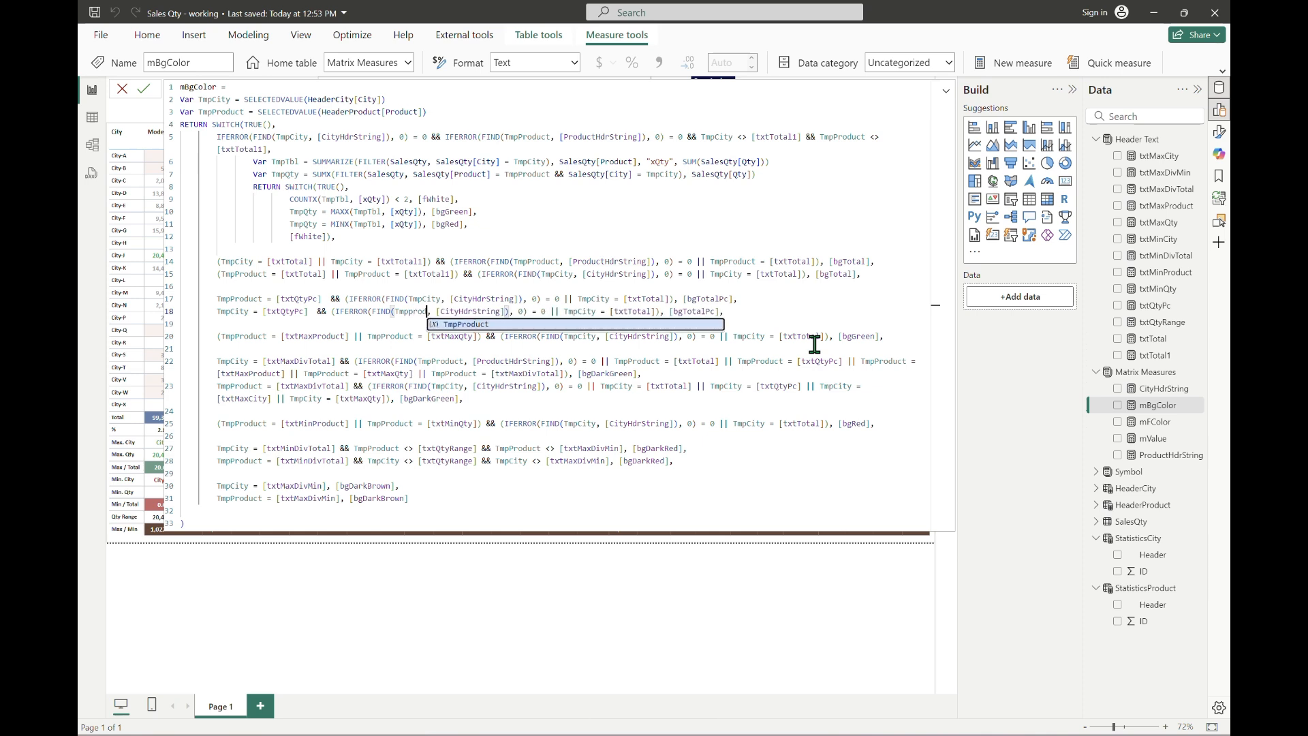
key("Right")
key("Right")
key("Right")
key("shift+Right")
key("shift+Right")
key("shift+Right")
key("shift+Right")
type("pro")
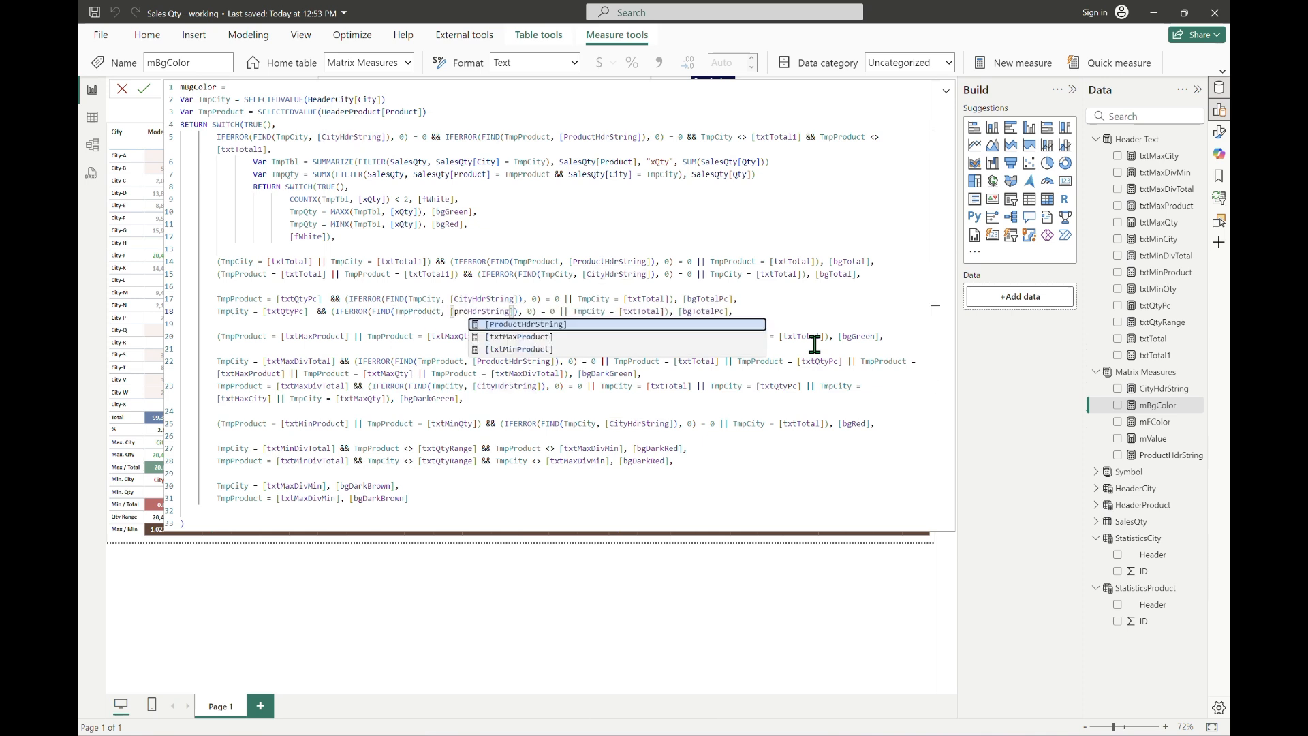
key("Tab")
Change the copied rule's last test to TmpProduct = [txtTotal], commit mBgColor, and view the % row in the matrix.
key("ctrl+Right")
key("ctrl+Right")
key("ctrl+Right")
key("ctrl+Right")
key("ctrl+Right")
key("ctrl+Right")
key("ctrl+Right")
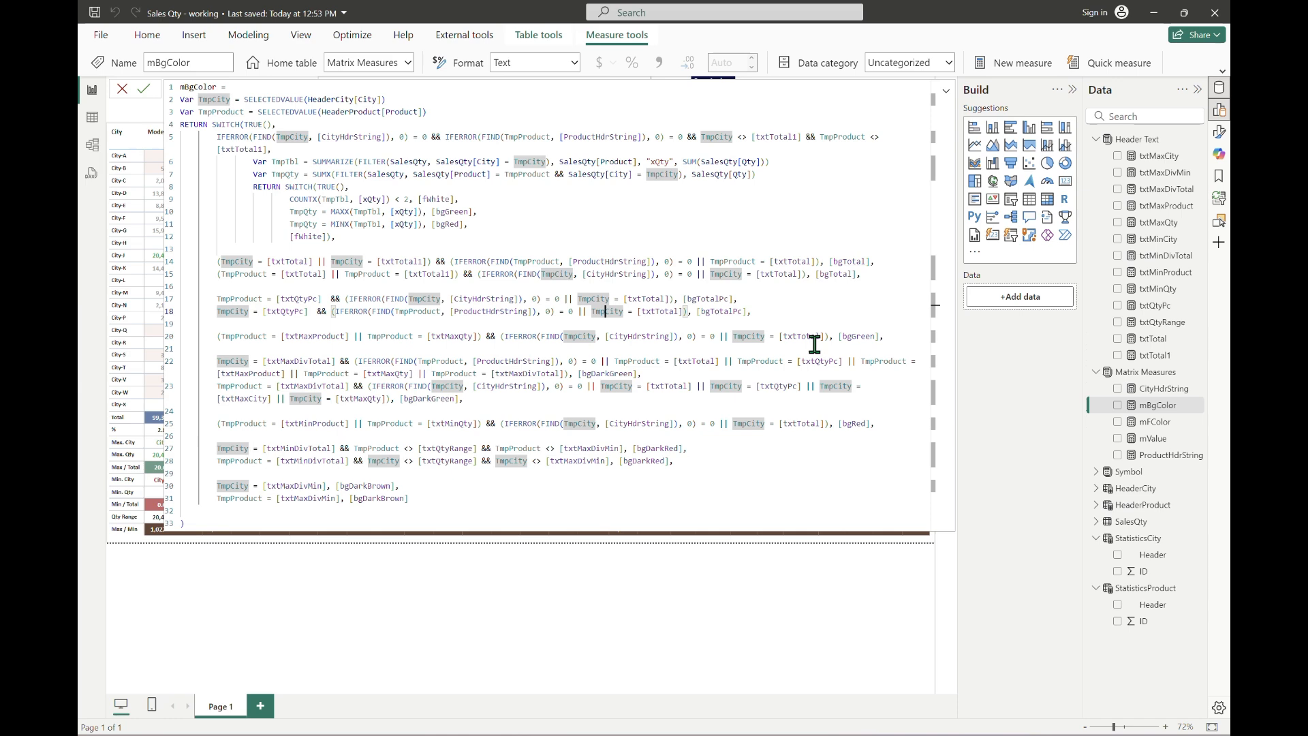
key("shift+Right")
key("shift+Right")
key("shift+Right")
key("shift+Right")
type("Product")
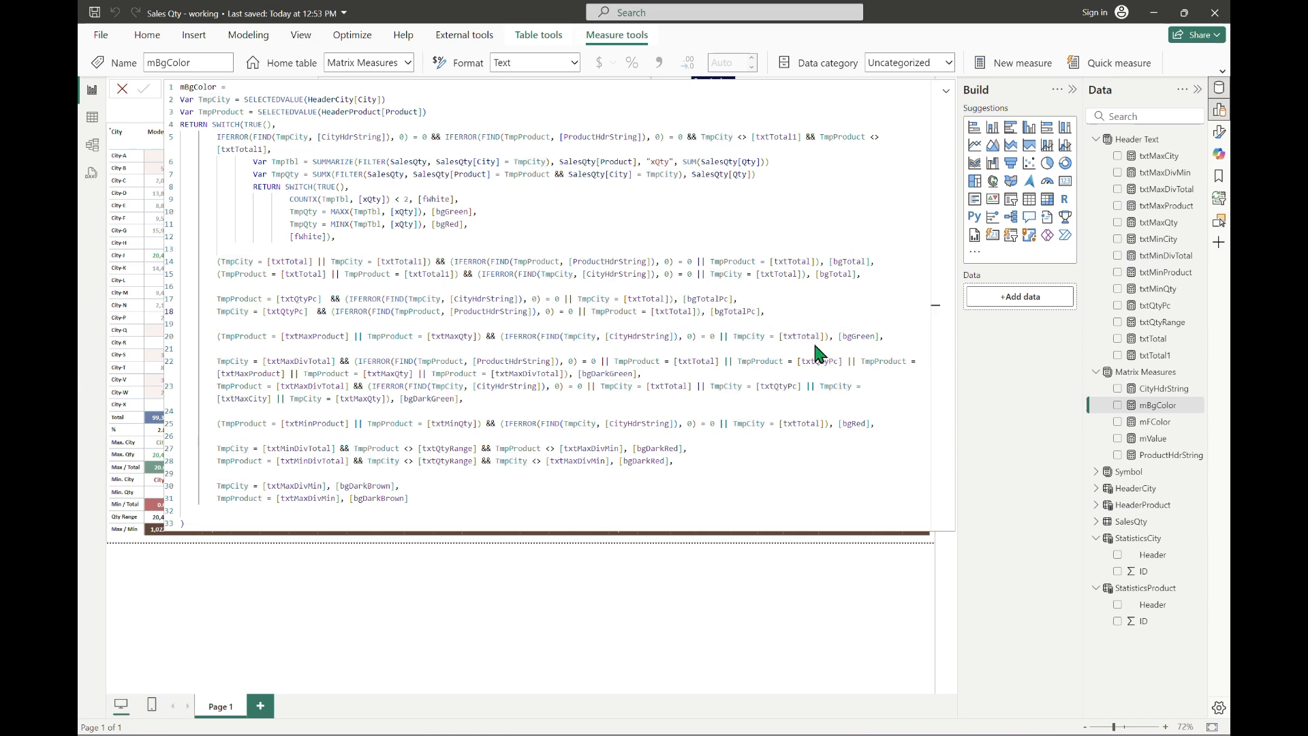
key("ctrl+End")
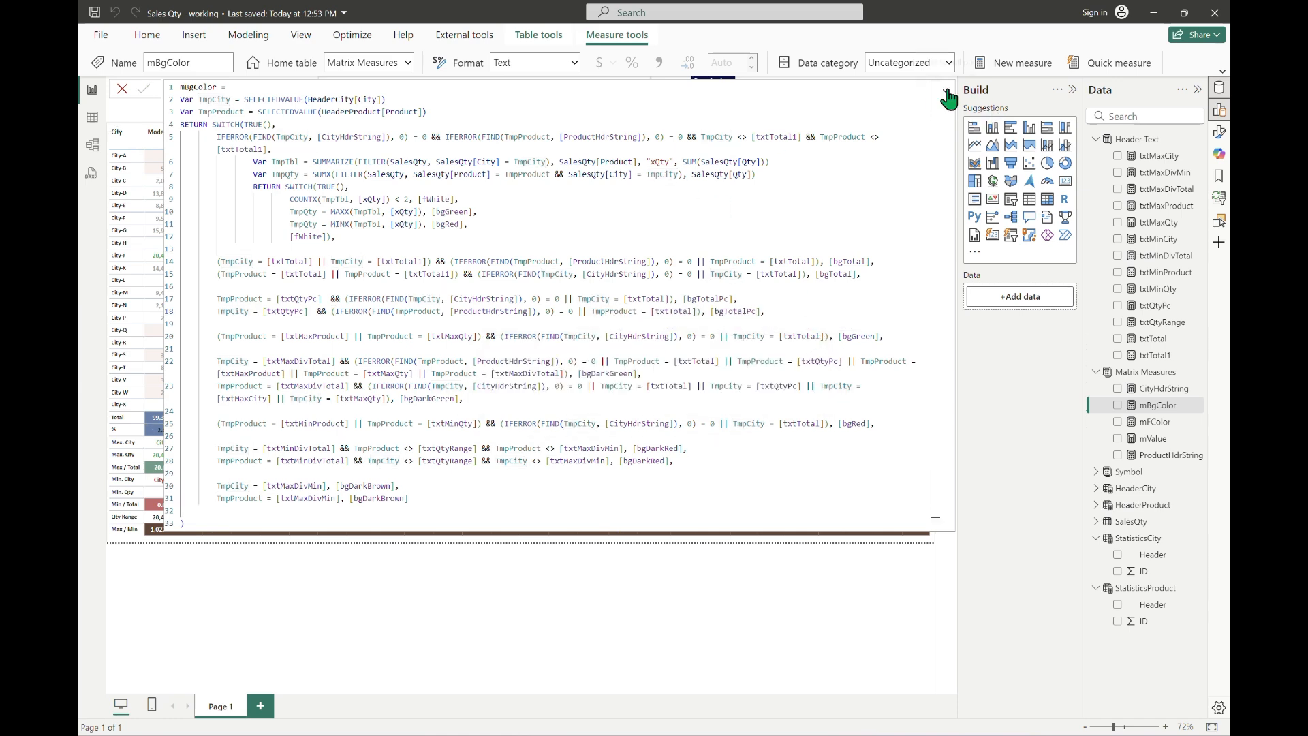
left_click(945, 91)
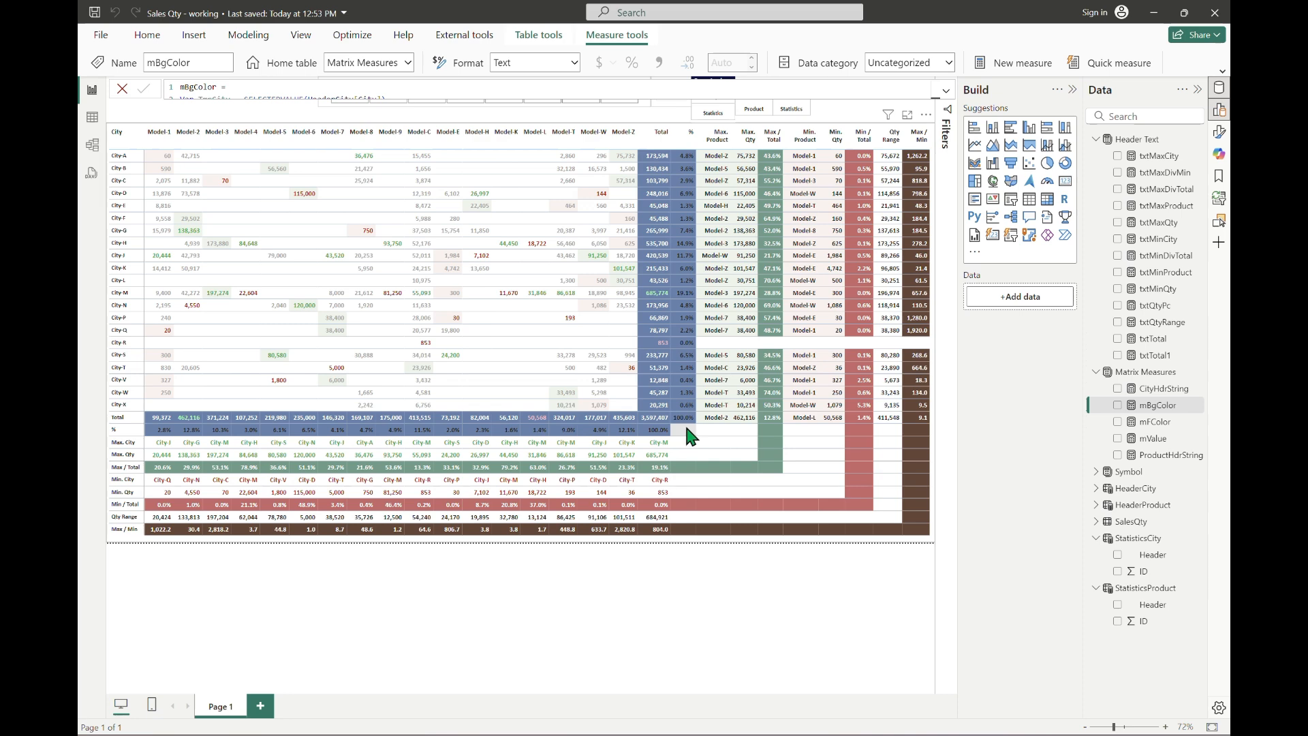
In mValue's TmpCity = [txtQtyPc] branch, add TmpProduct = [txtQtyPc] || before the TmpProduct = [txtMaxDivTotal] test, commit the formula, and return to the matrix.
left_click(1137, 441)
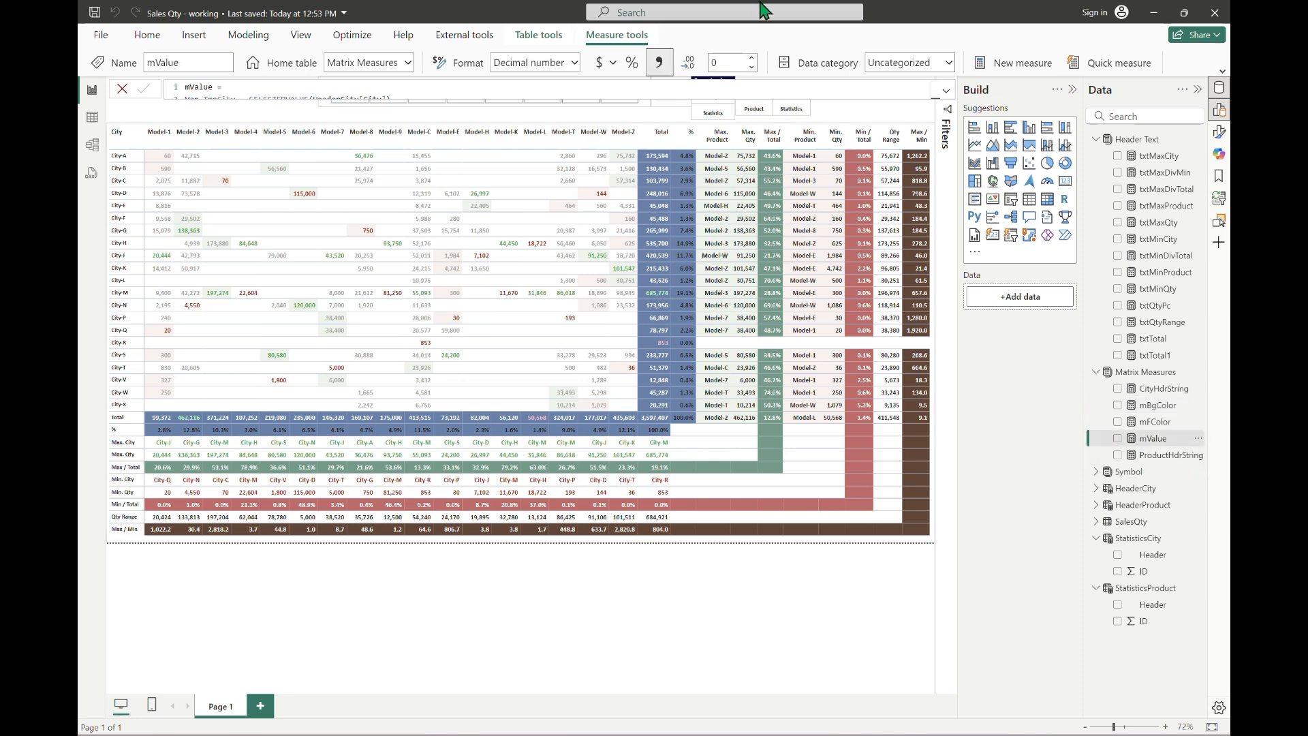
left_click(947, 94)
scroll(368, 368, "down", 10)
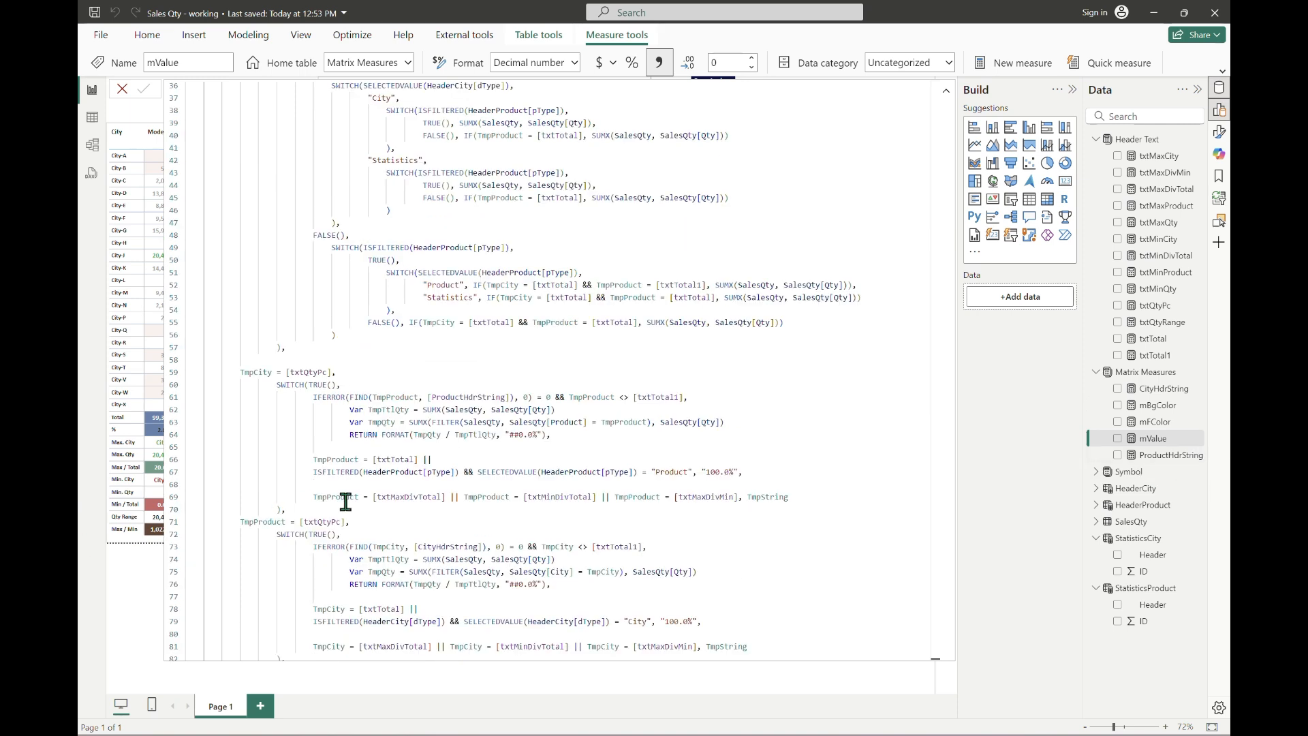
left_click(314, 497)
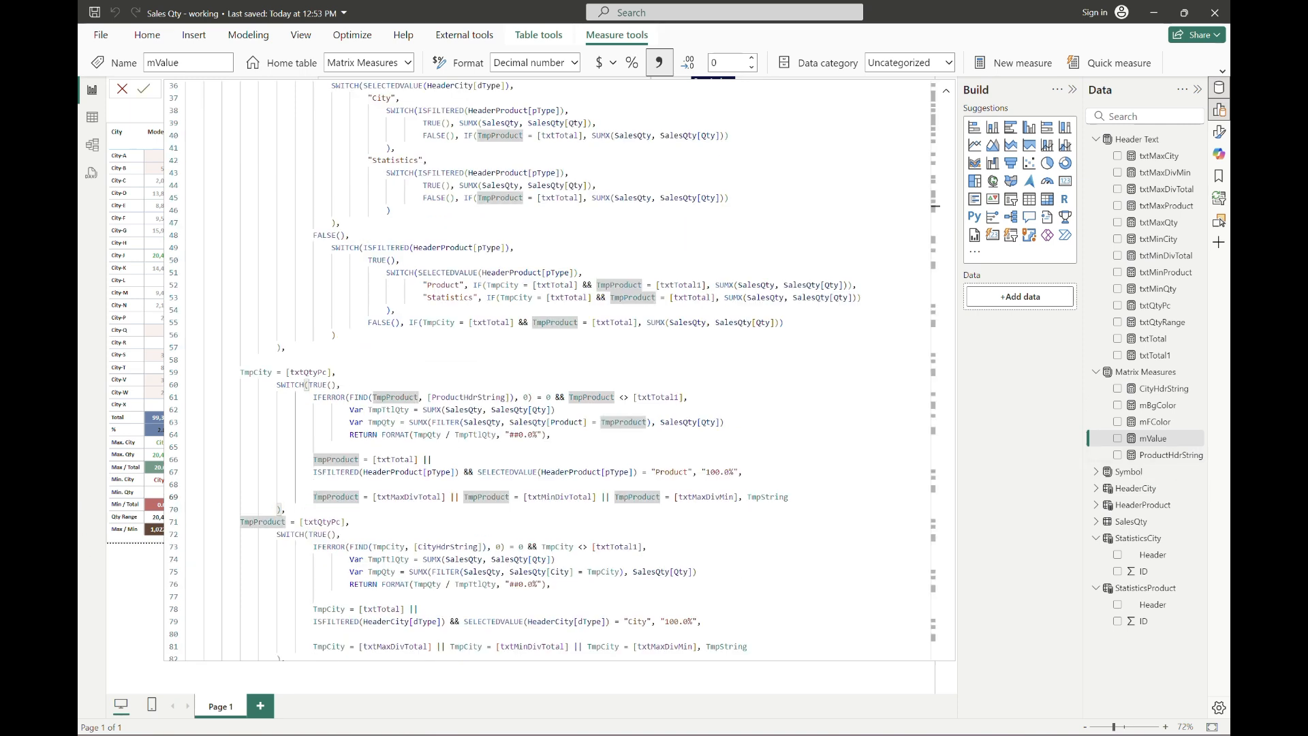
type("TmpProduct ")
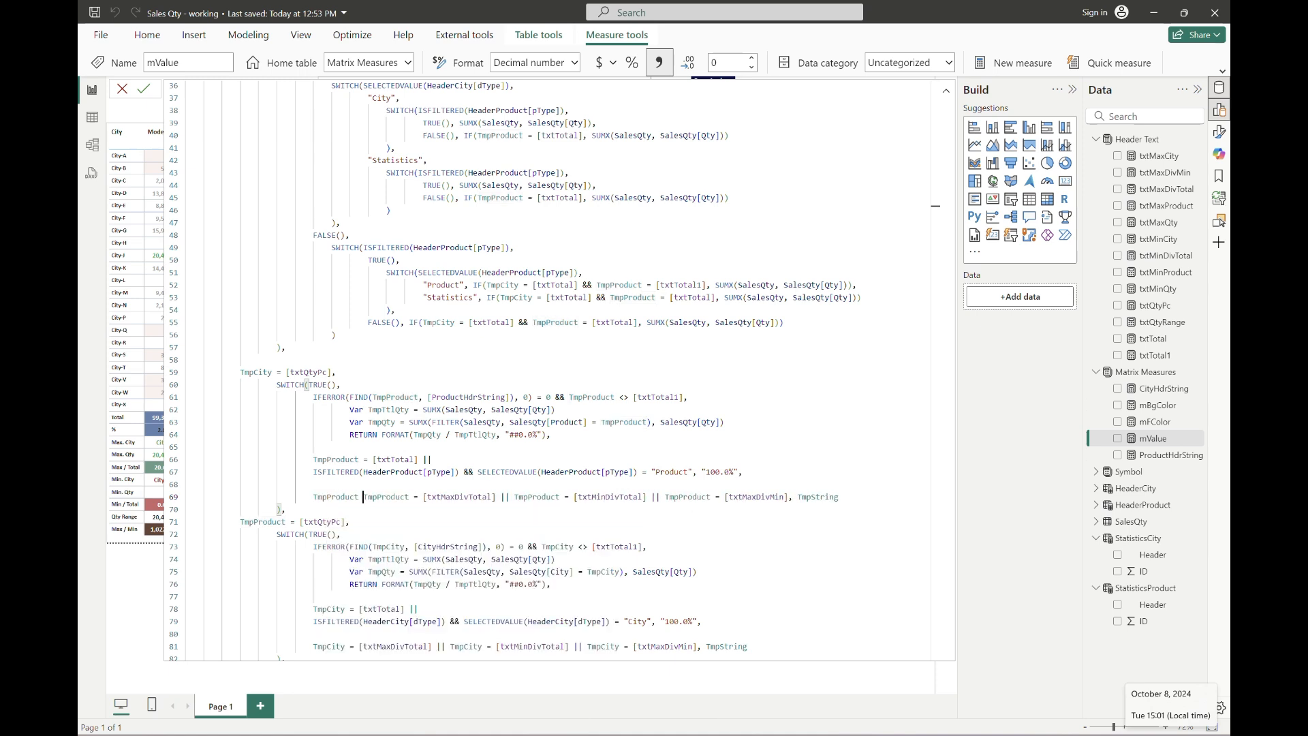
type("= [txtQtyPc]")
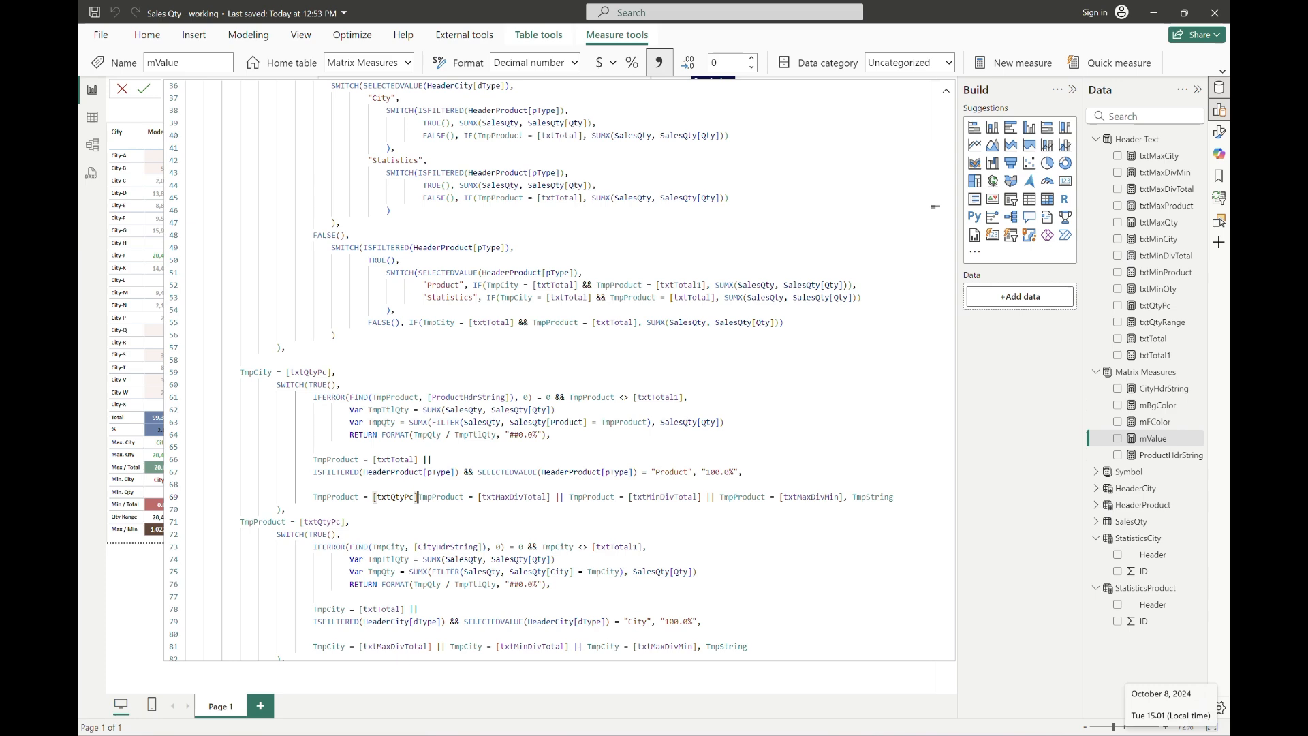
type(" ||")
key("Return")
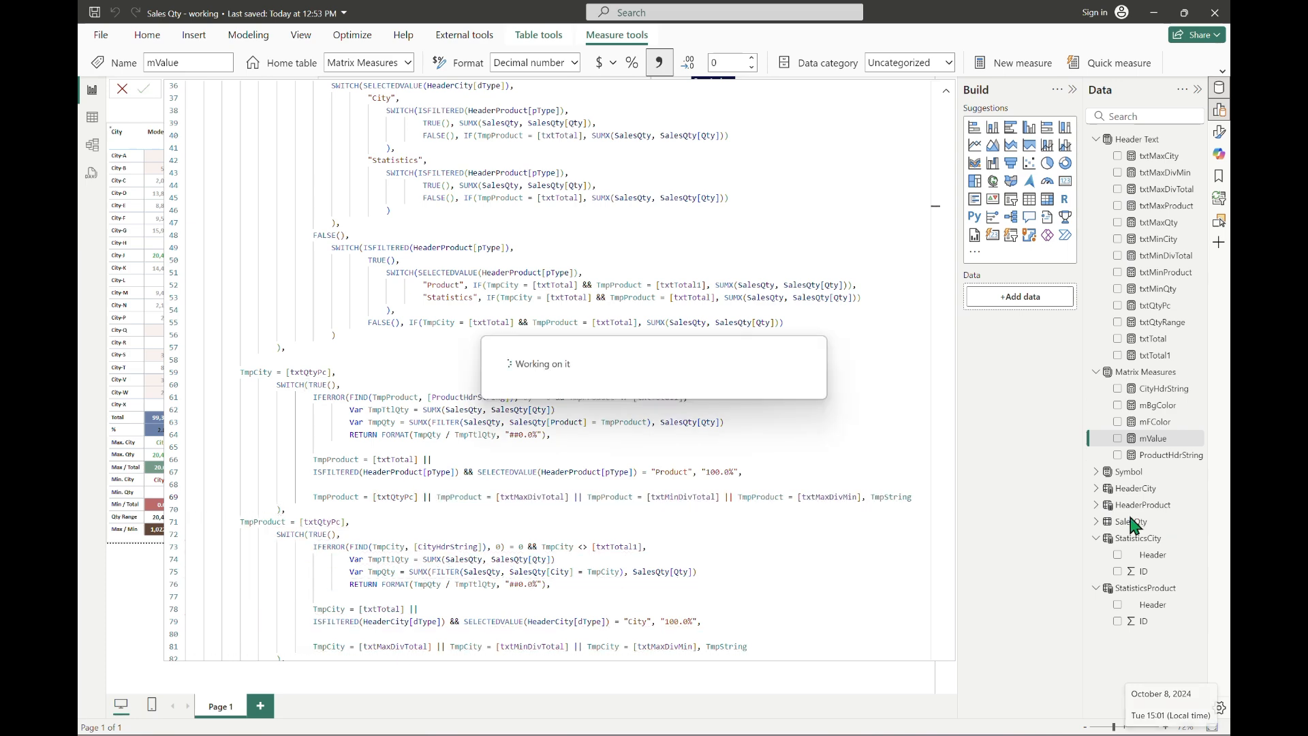
left_click(946, 91)
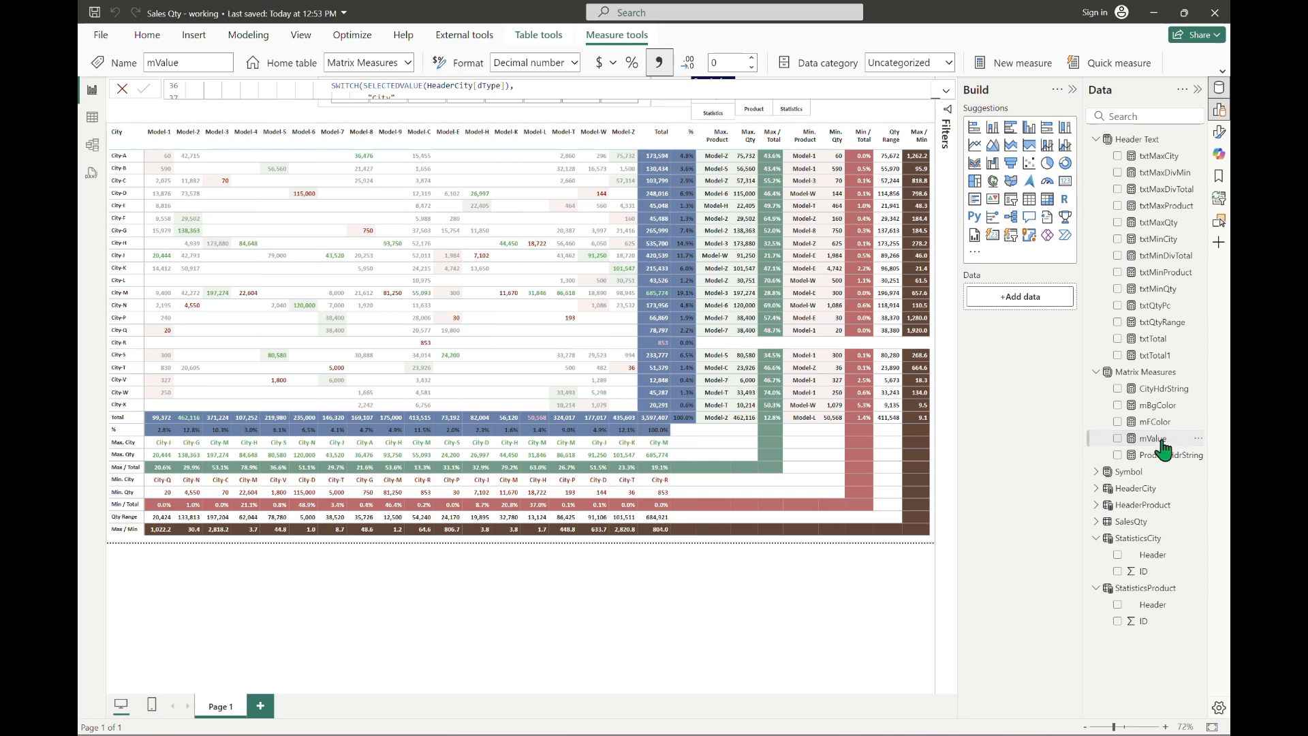
Reopen mValue to check the blank text in its TmpString variable, commit the formula, and return to the report page.
left_click(946, 90)
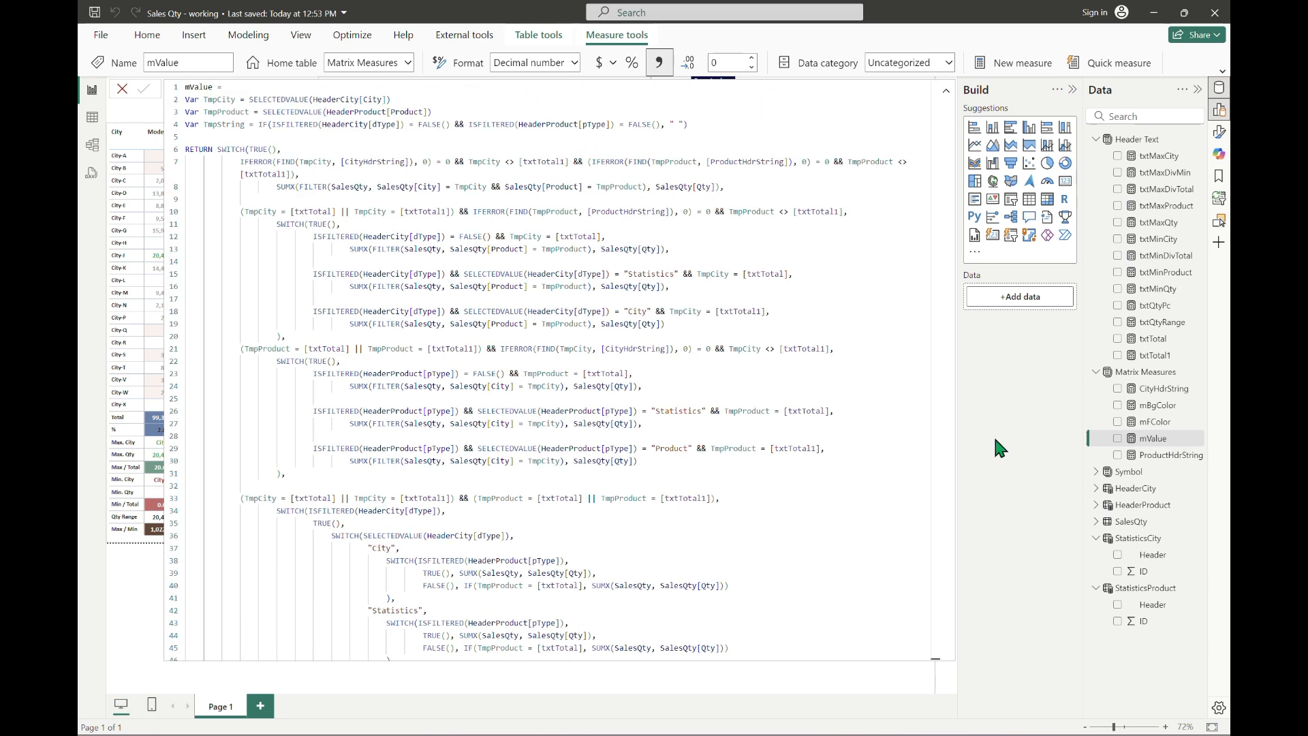
left_click(676, 124)
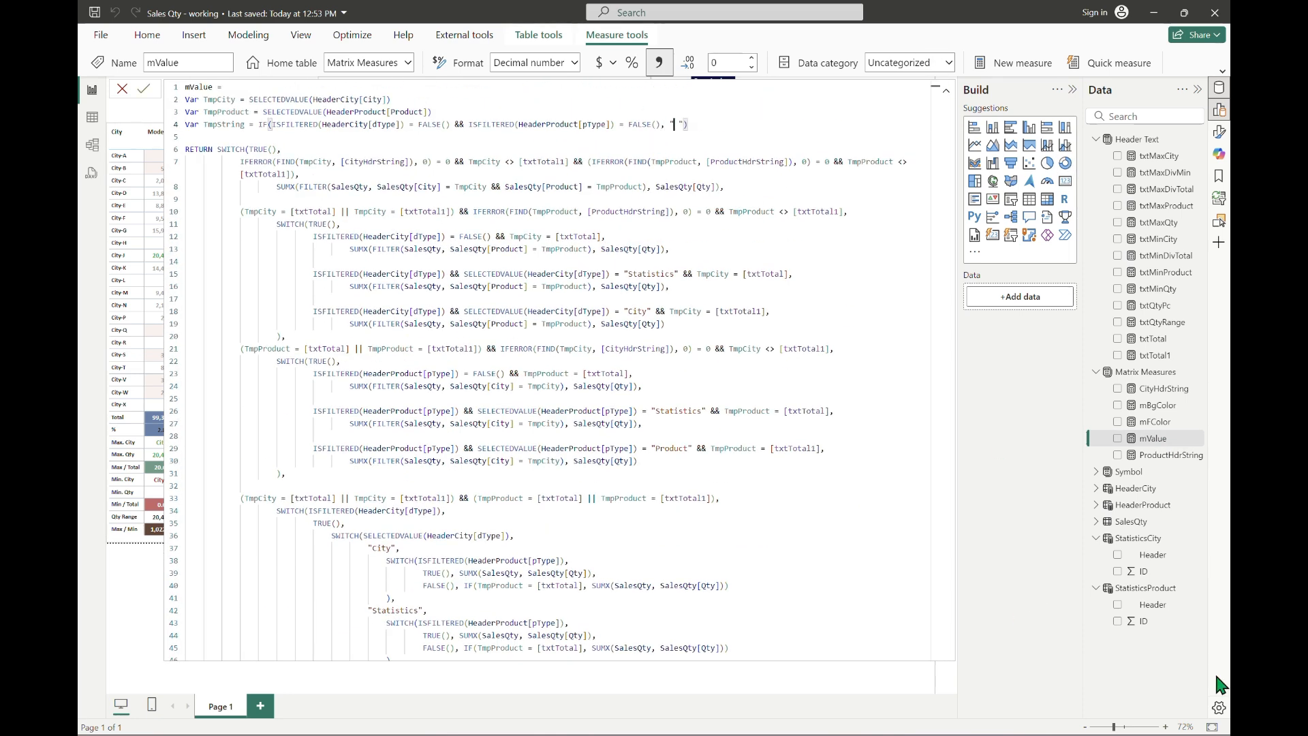
key("Return")
left_click(946, 92)
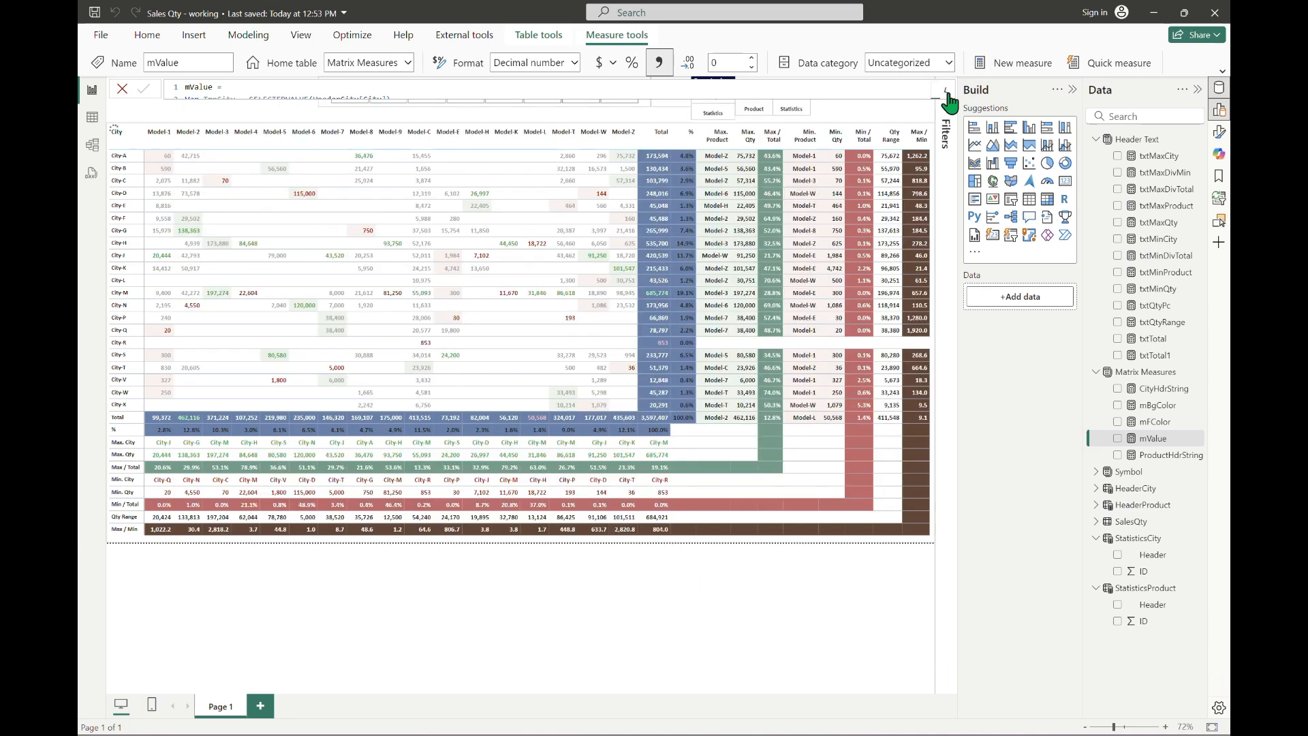
In mValue's TmpString variable, replace the text "a" with a single space and return to the report page.
left_click(947, 93)
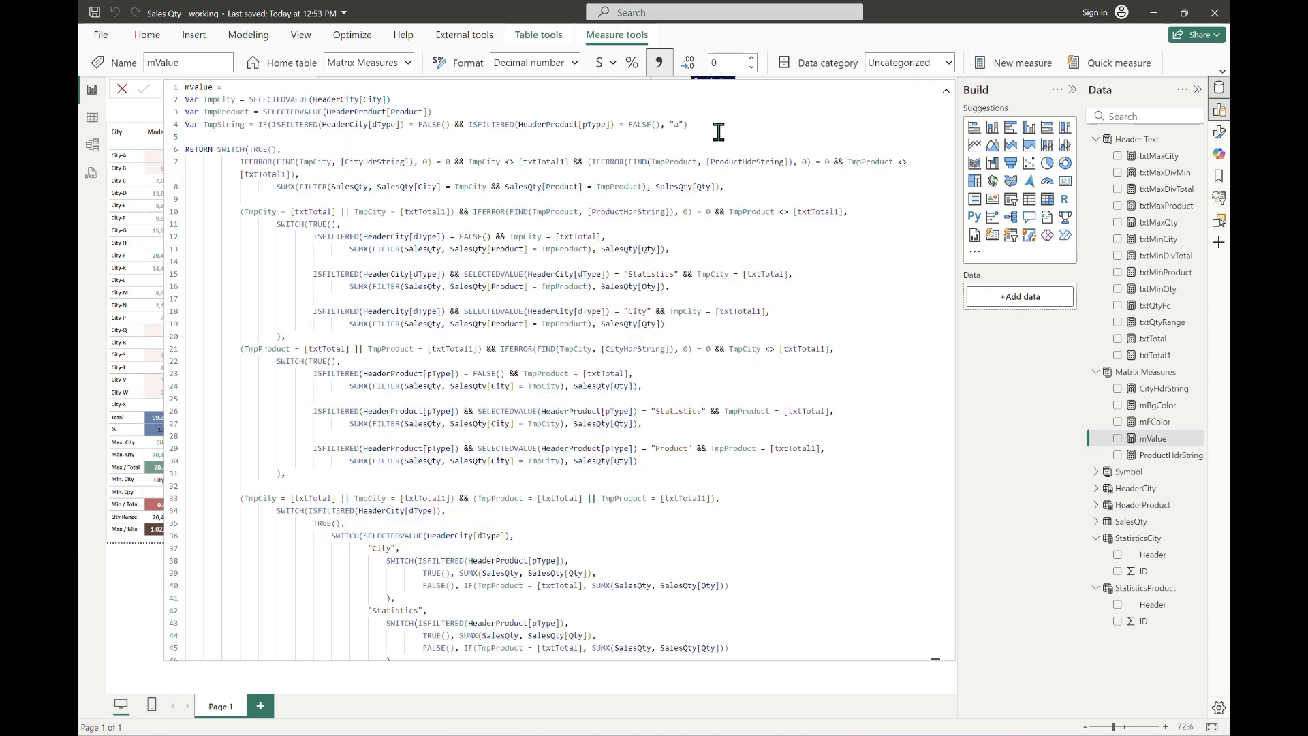
double_click(677, 123)
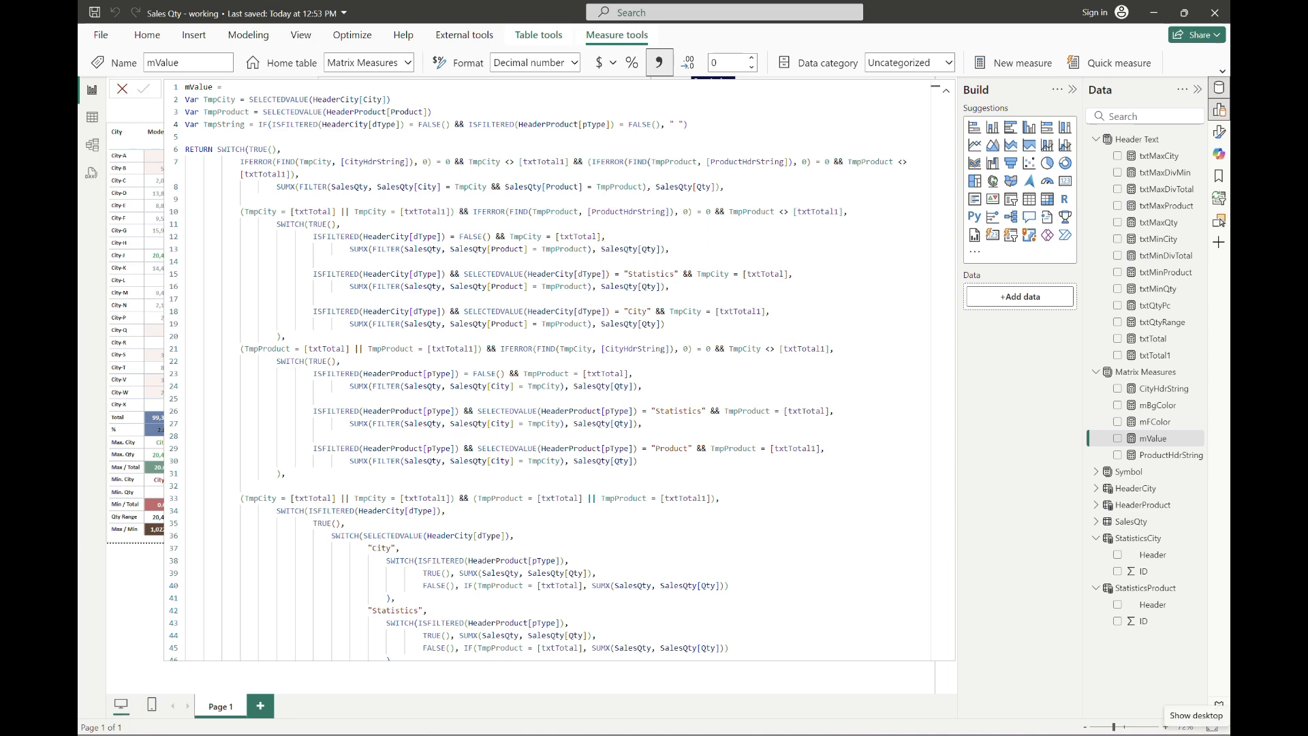
left_click(946, 90)
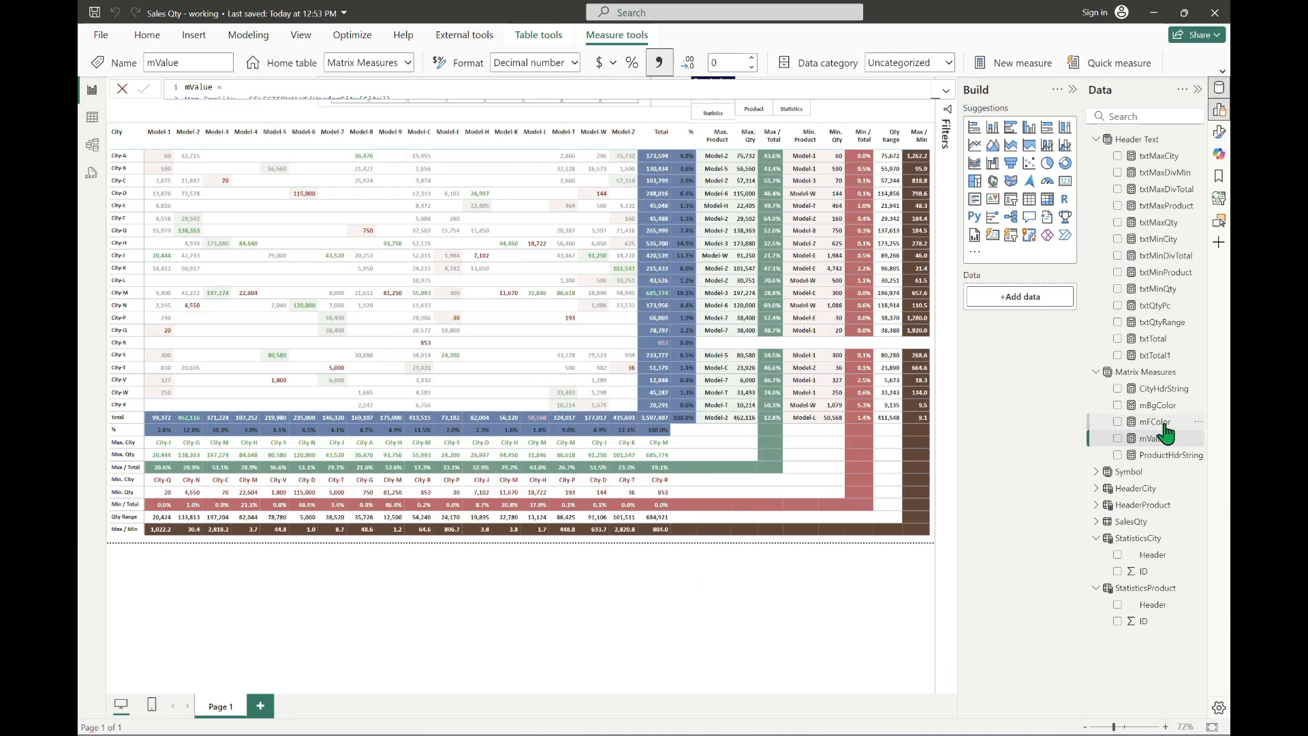
In mBgColor's TmpProduct = [txtQtyPc] rule, add || TmpCity = [txtQtyPc] after the TmpCity = [txtTotal] test, commit the formula, and return to the matrix.
left_click(1166, 406)
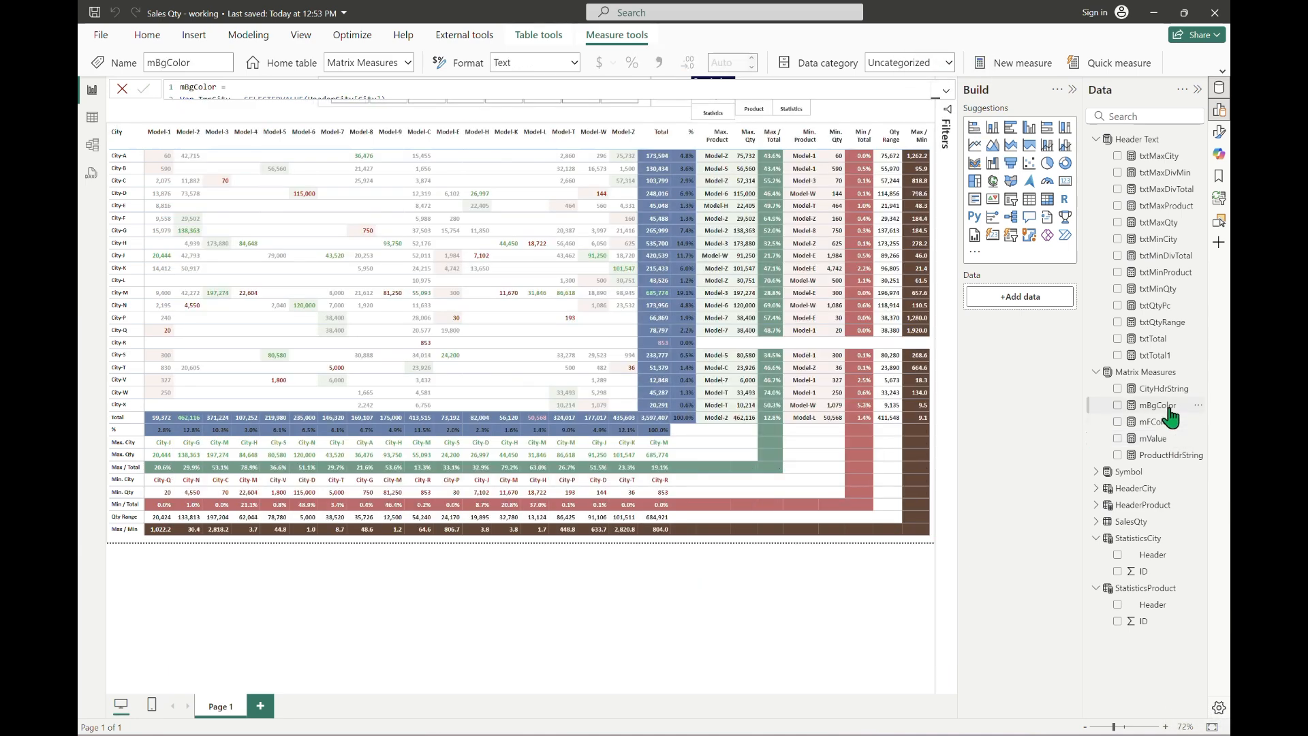
left_click(946, 90)
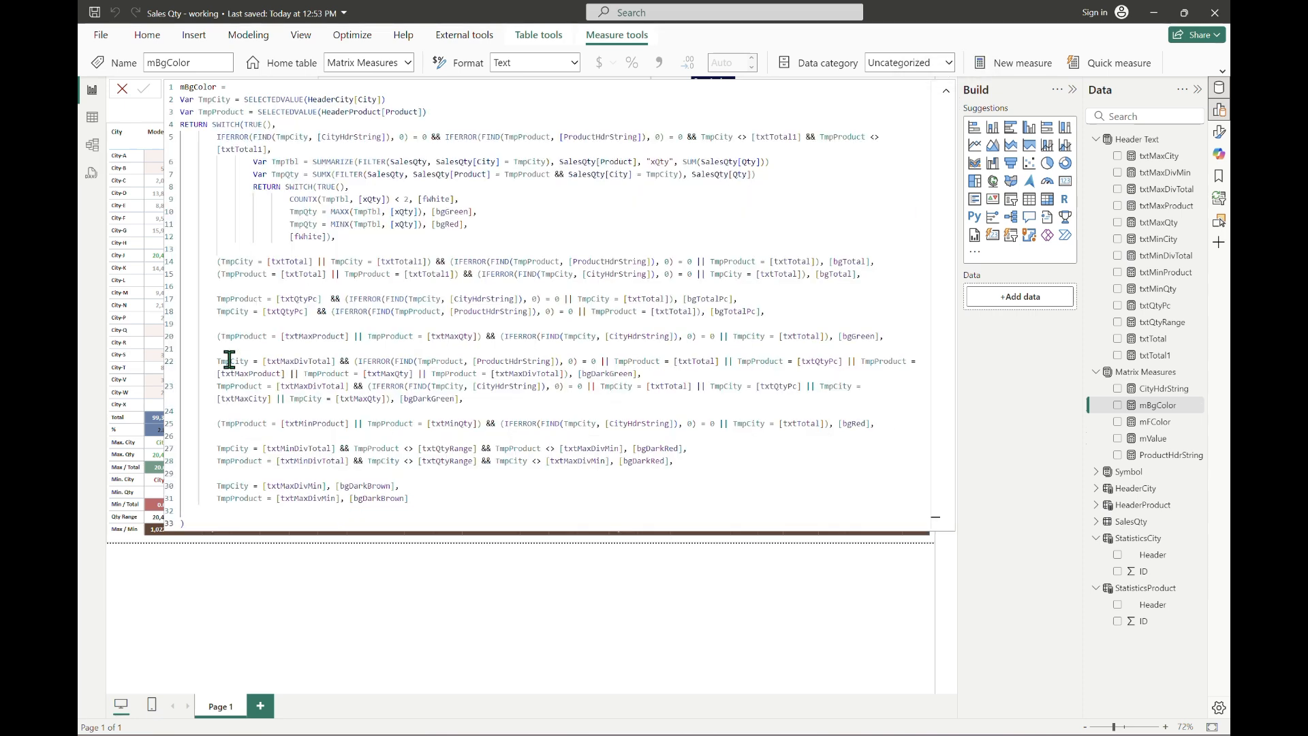
left_click(727, 299)
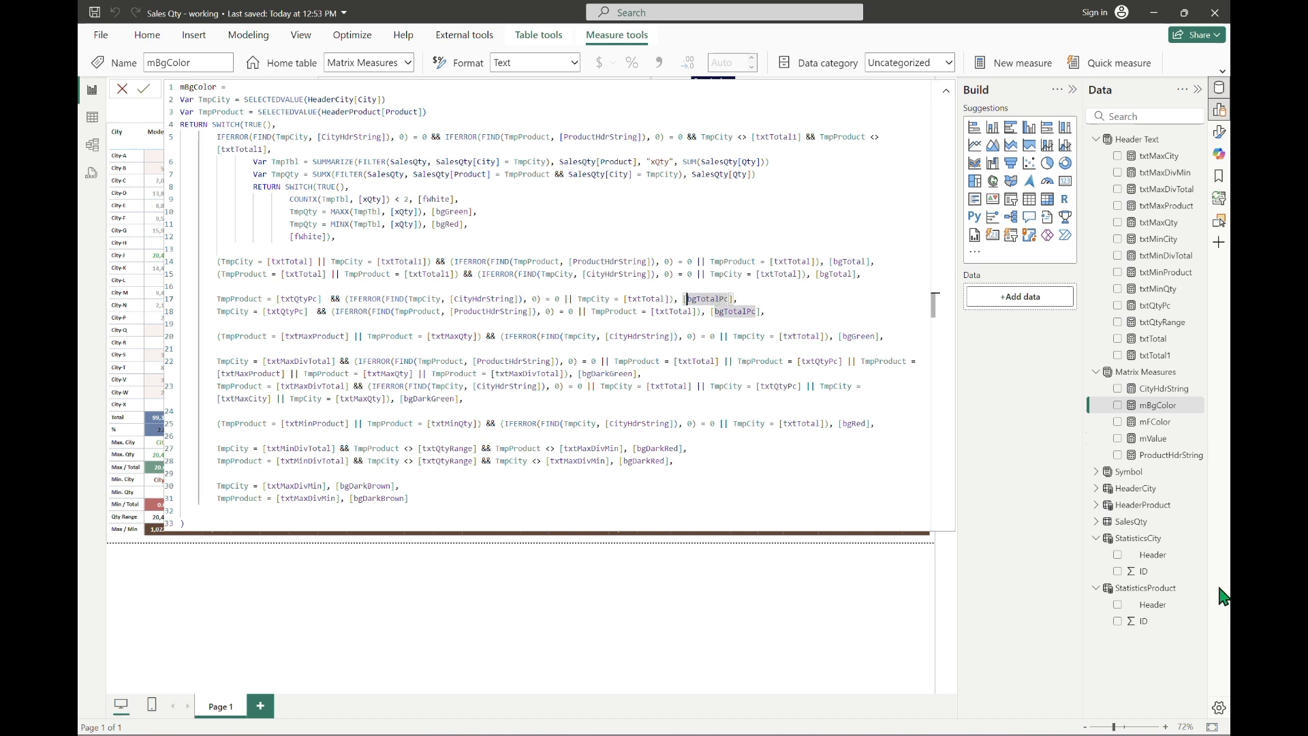
key("Left")
key("Left")
key("Left")
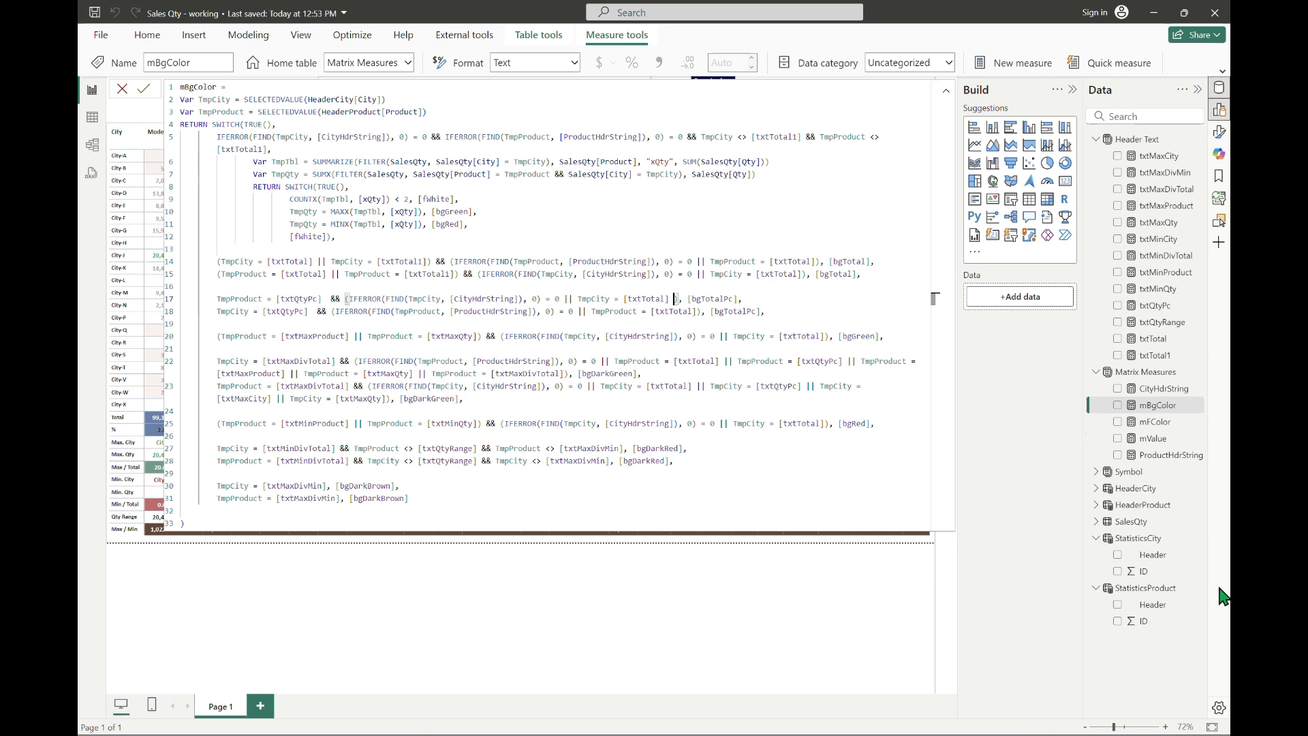
type("|| TmpCity = ")
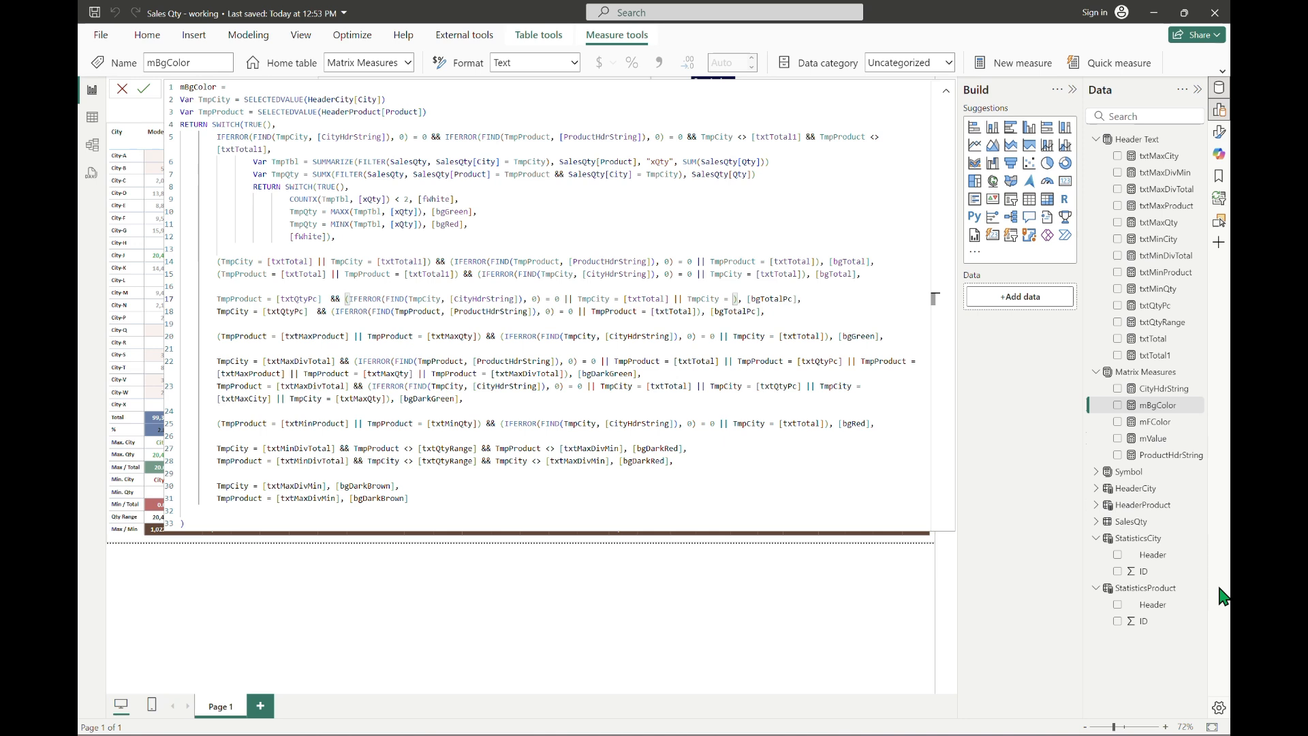
type("txtqty")
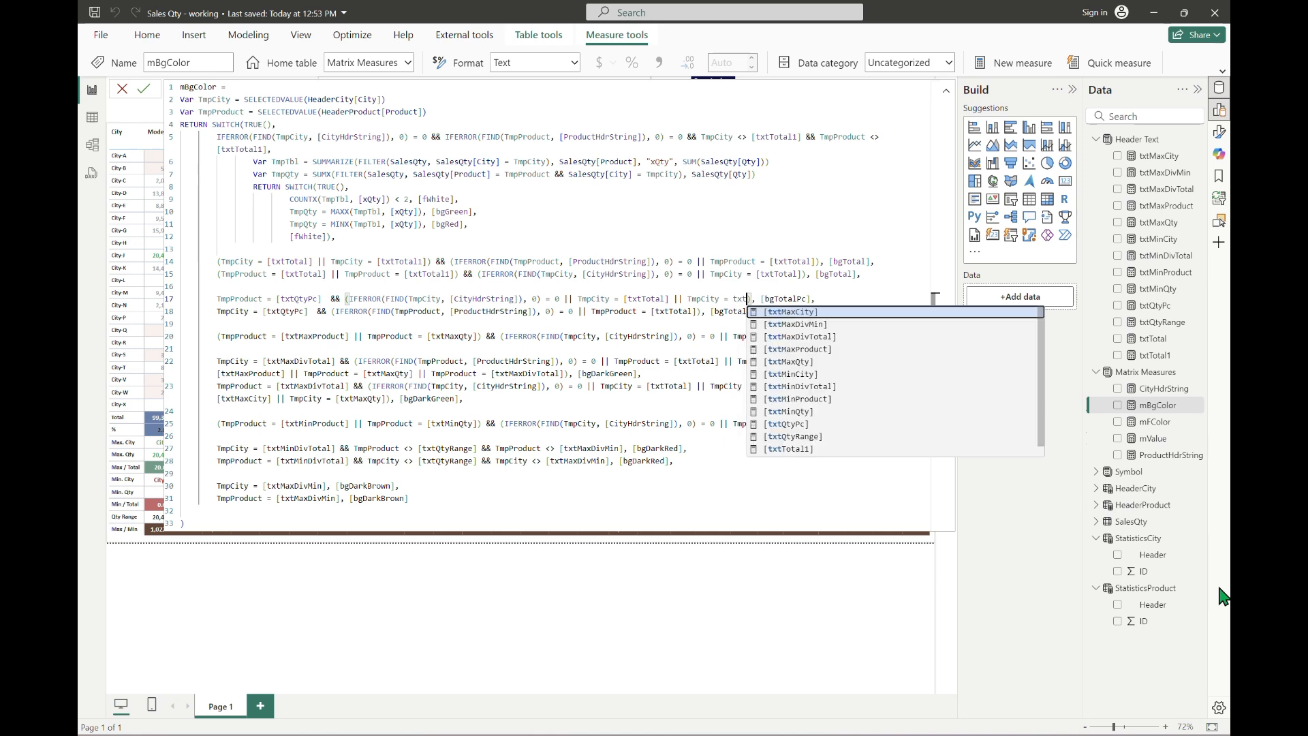
key("Tab")
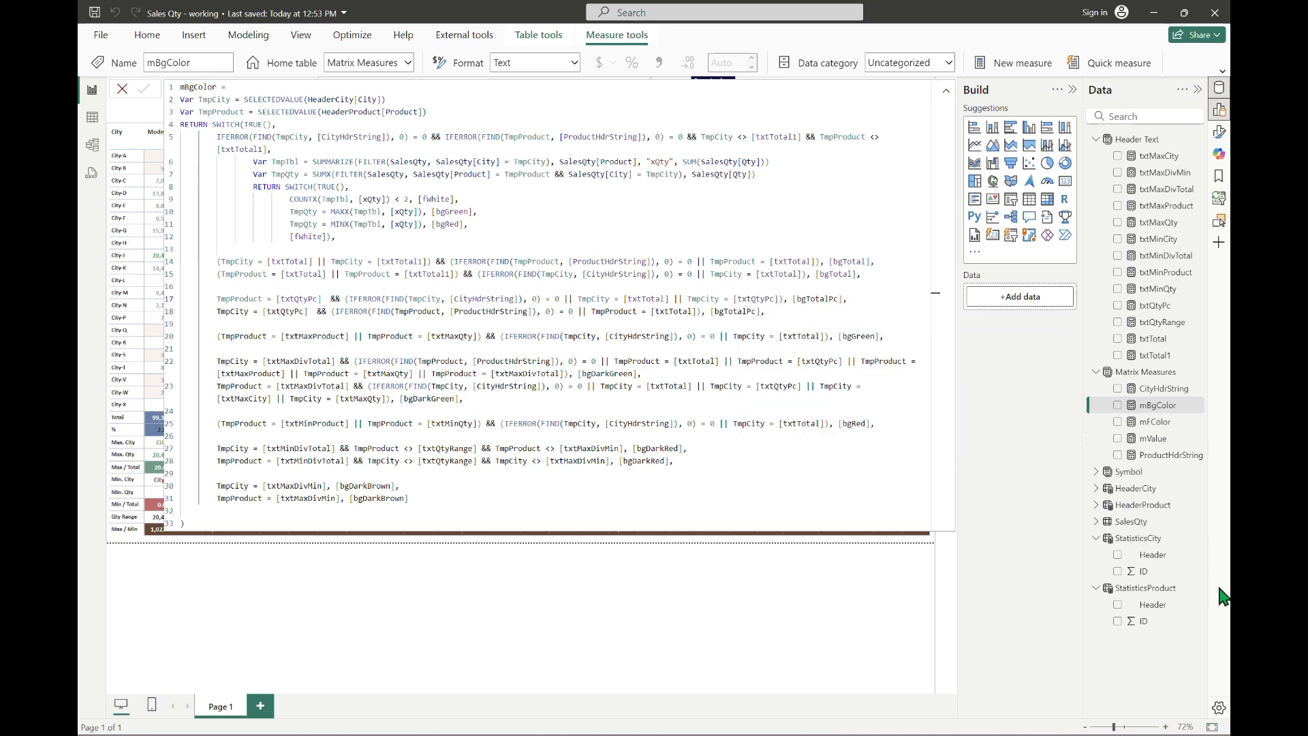
key("Return")
left_click(948, 92)
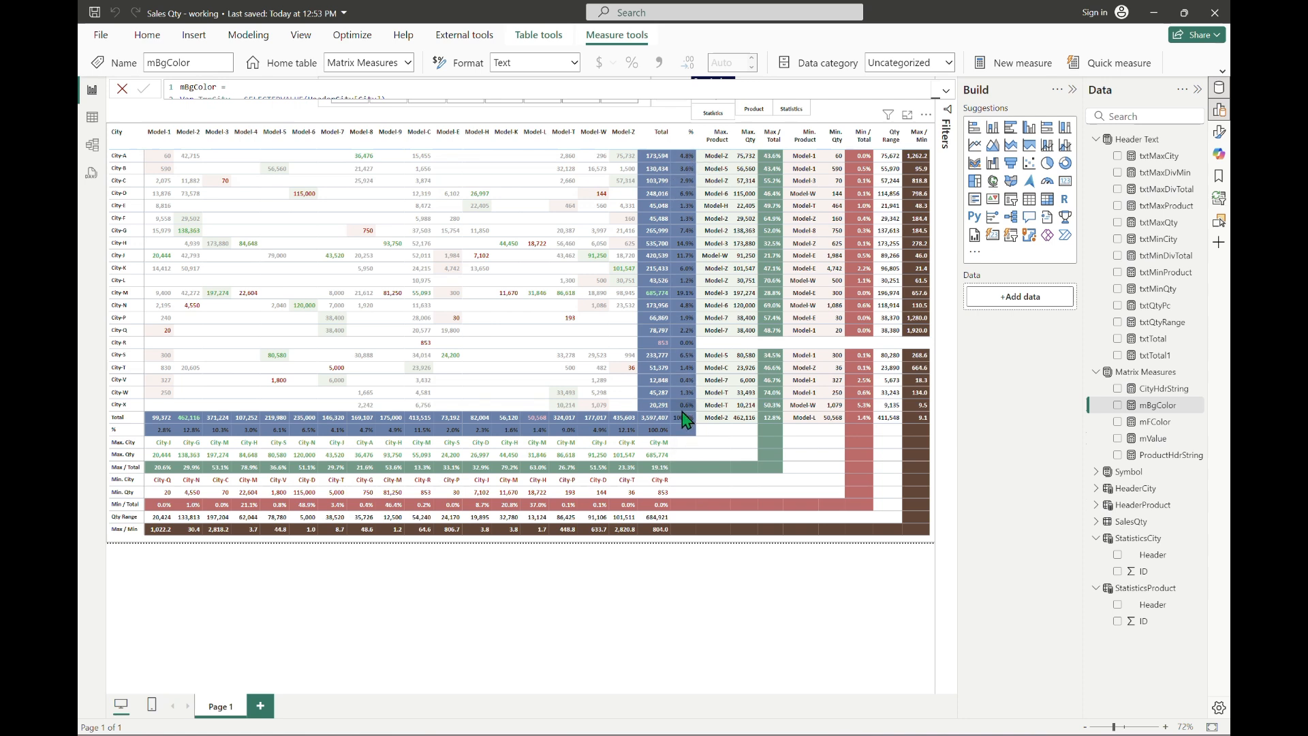
In mFColor, copy the TmpCity = [txtMaxDivTotal] rule that returns [fWhite] and paste it above the TmpCity = [txtMaxCity] rule.
left_click(1156, 423)
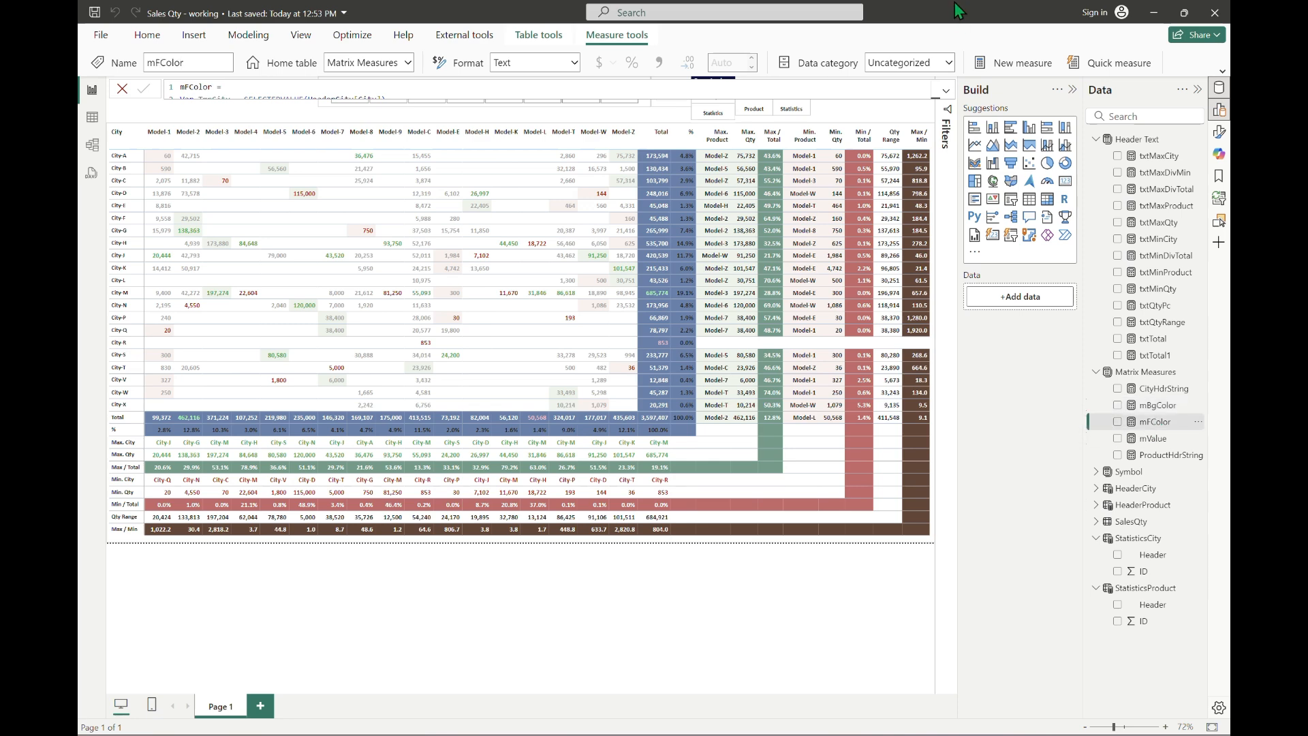
left_click(945, 91)
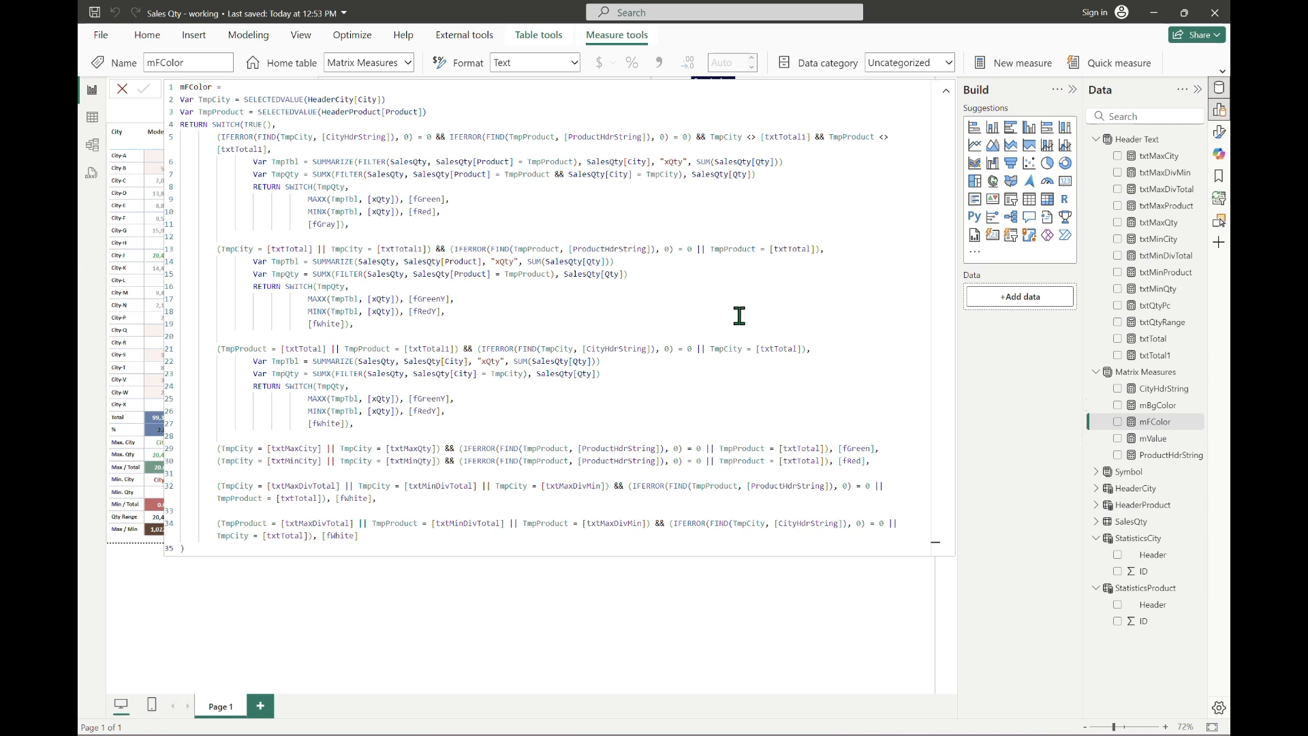
left_click(729, 487)
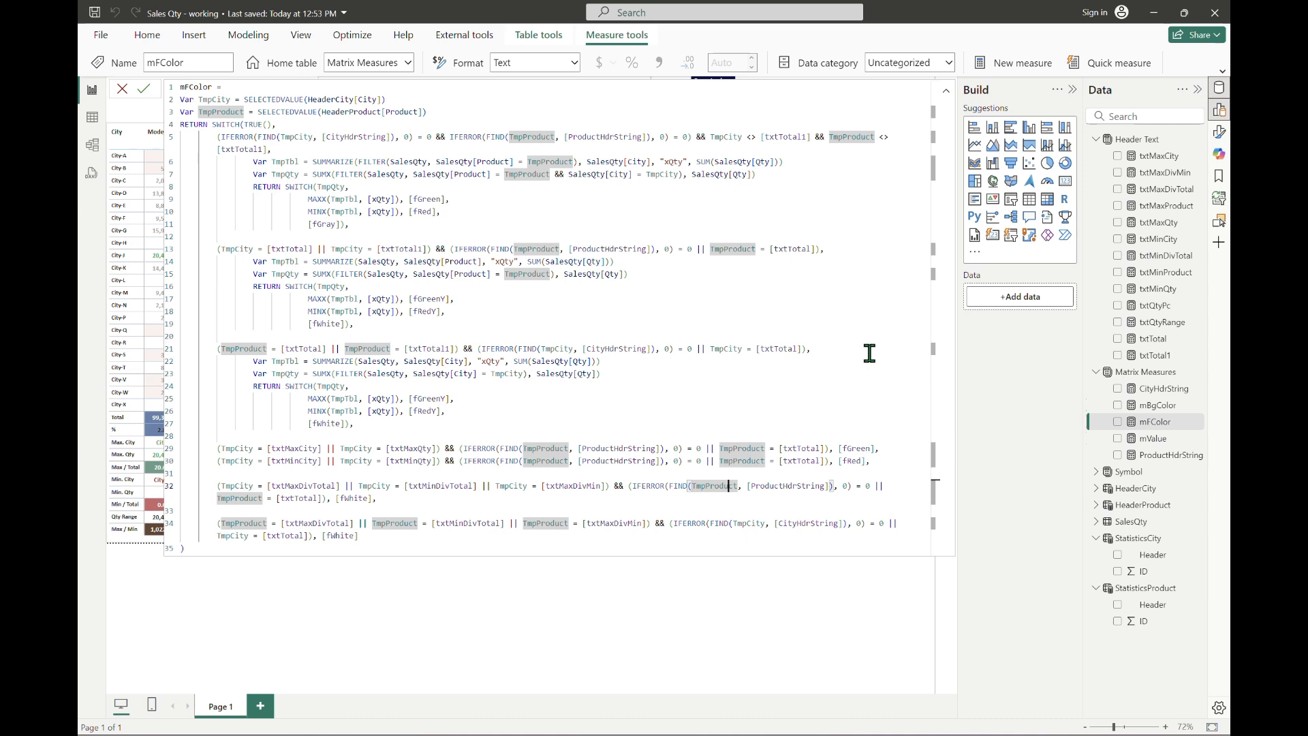
key("Home")
key("Home")
key("shift+Down")
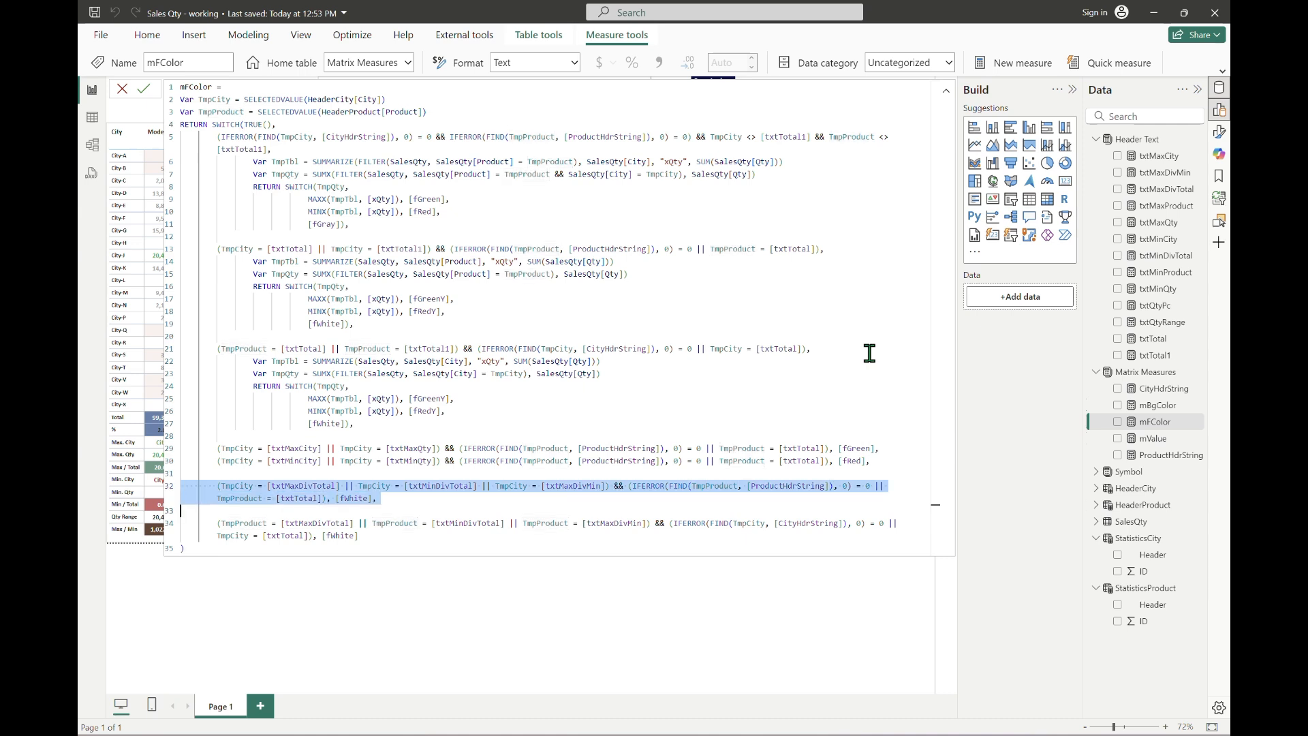
key("ctrl+c")
key("Up")
key("Up")
key("Up")
key("Up")
key("Up")
key("Return")
key("Return")
key("Up")
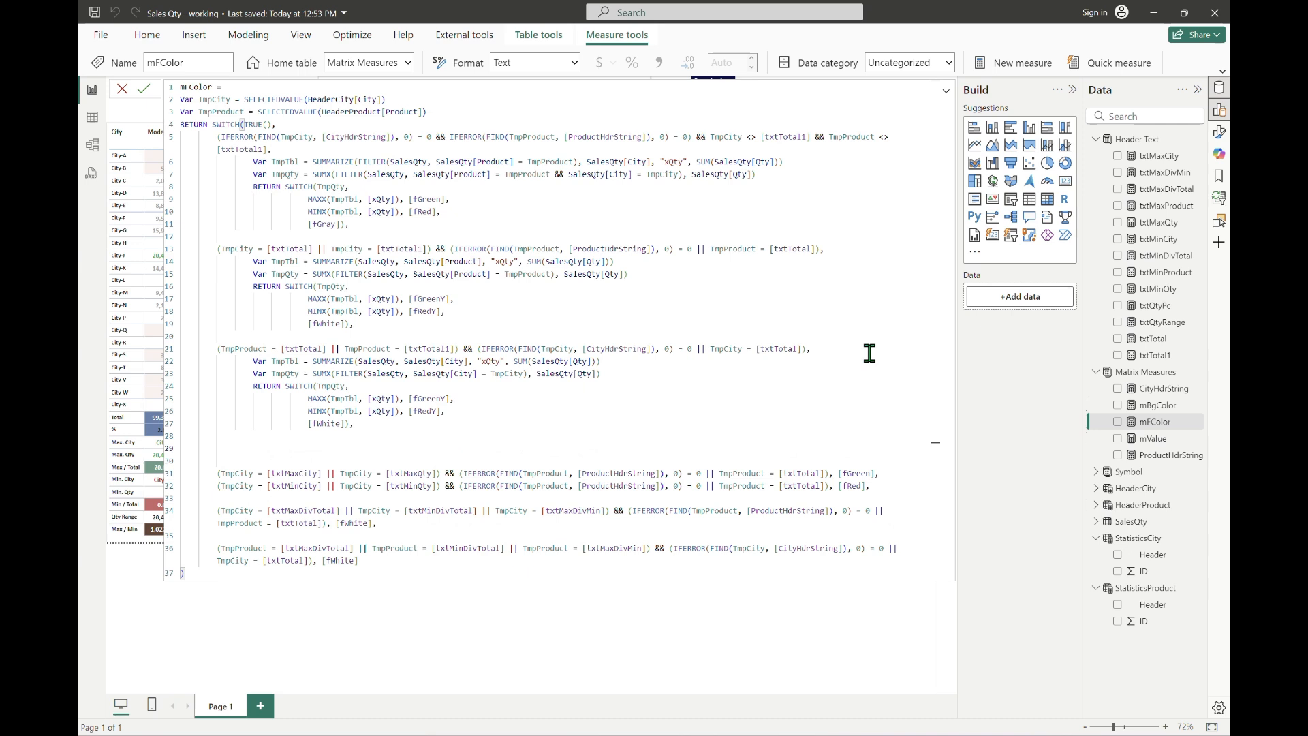
key("ctrl+v")
key("BackSpace")
Replace [txtMaxDivTotal] with [txtQtyPc] in the first TmpCity test of the copied rule.
key("Up")
key("Up")
key("Right")
key("Right")
key("Right")
key("Right")
key("Right")
key("Right")
key("Right")
key("Right")
key("Right")
key("Right")
key("Right")
key("Right")
key("Right")
key("Right")
key("Right")
key("Right")
key("Right")
key("Right")
key("Right")
key("Right")
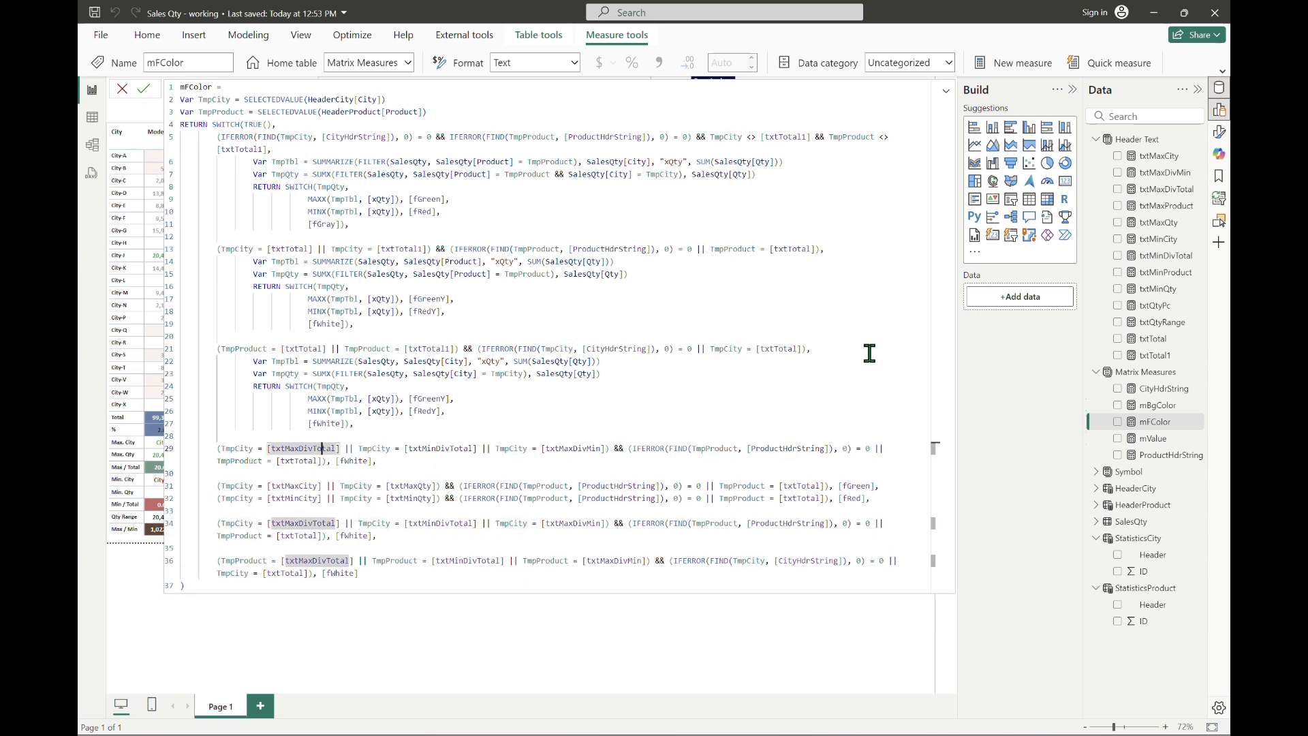
key("ctrl+Left")
key("ctrl+shift+Right")
type("txtQtyP")
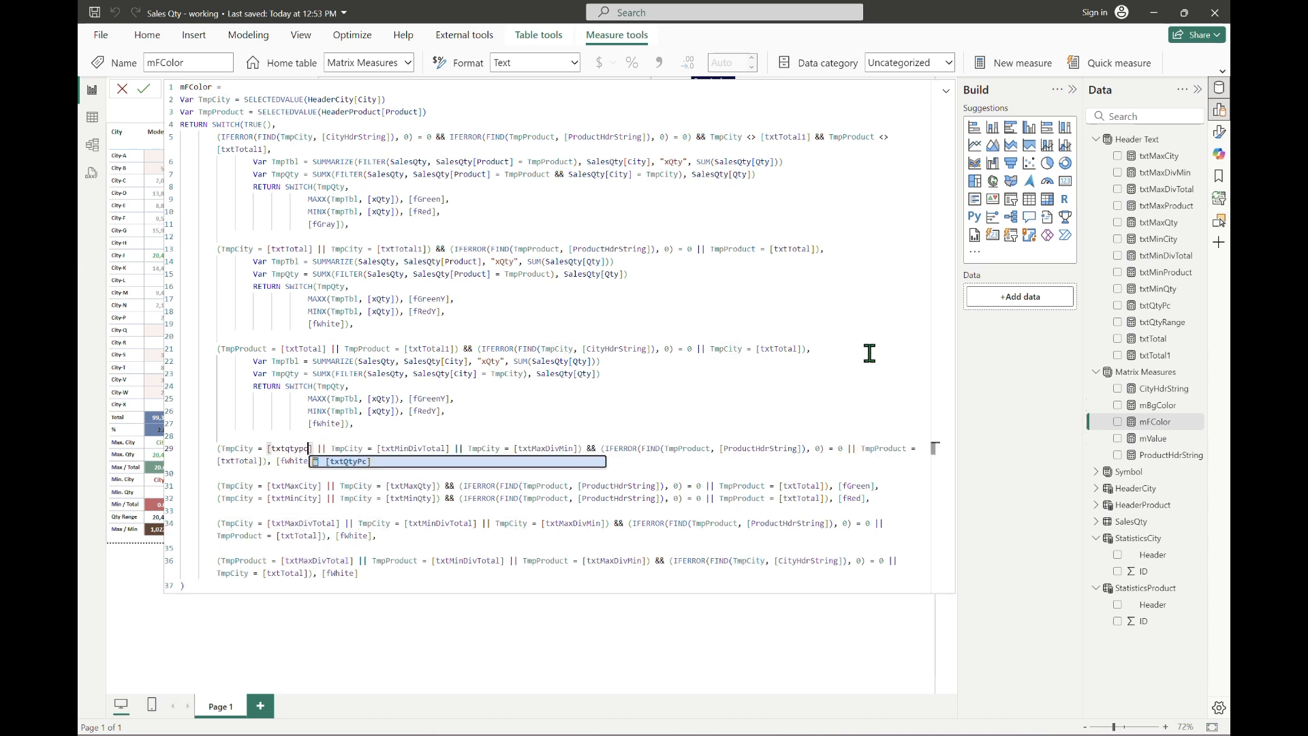
key("Tab")
key("ctrl+Right")
key("ctrl+Right")
key("ctrl+Right")
key("ctrl+Right")
key("ctrl+shift+Right")
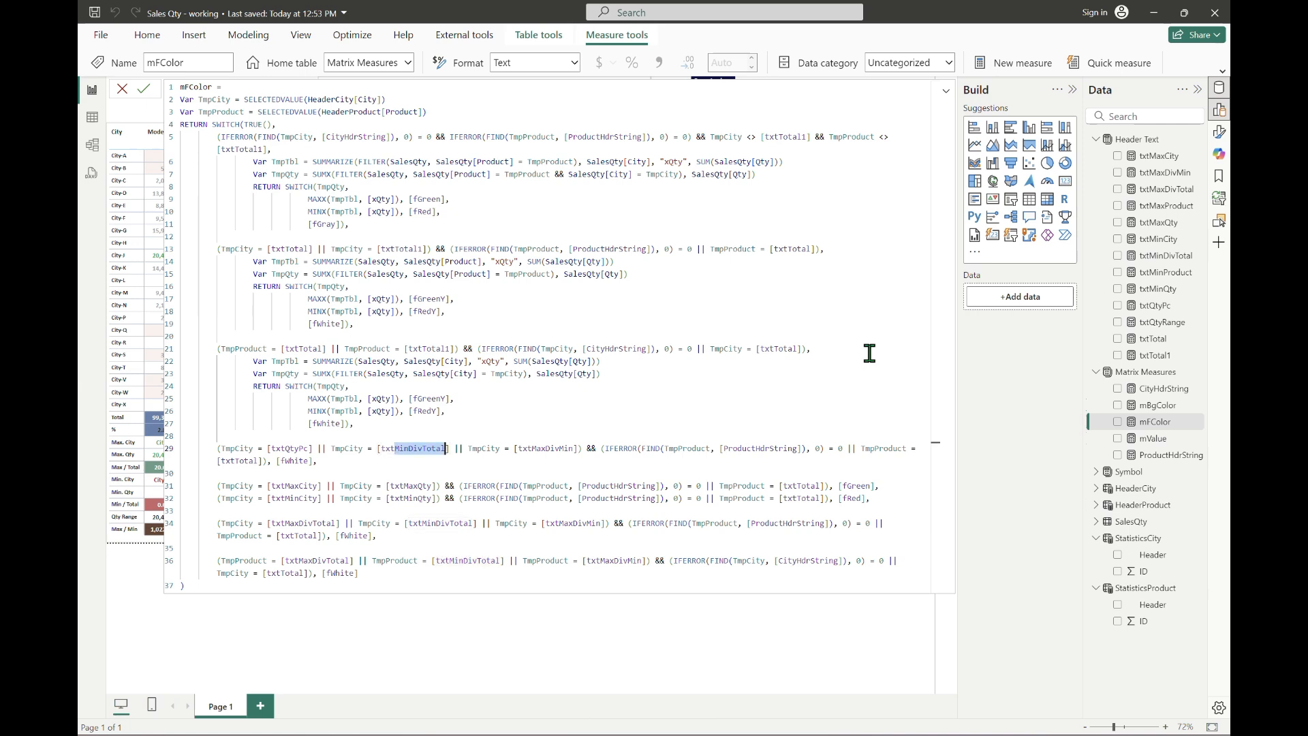
type("txtqty")
key("Tab")
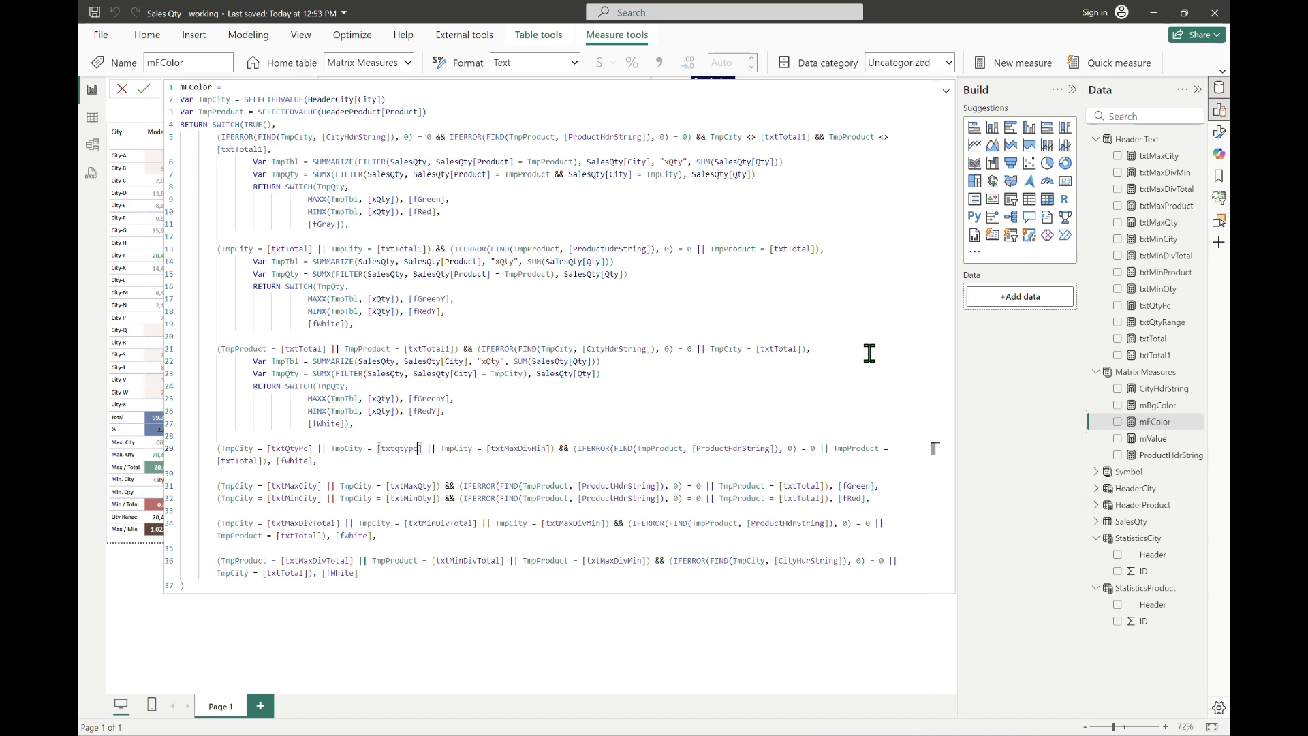
key("ctrl+z")
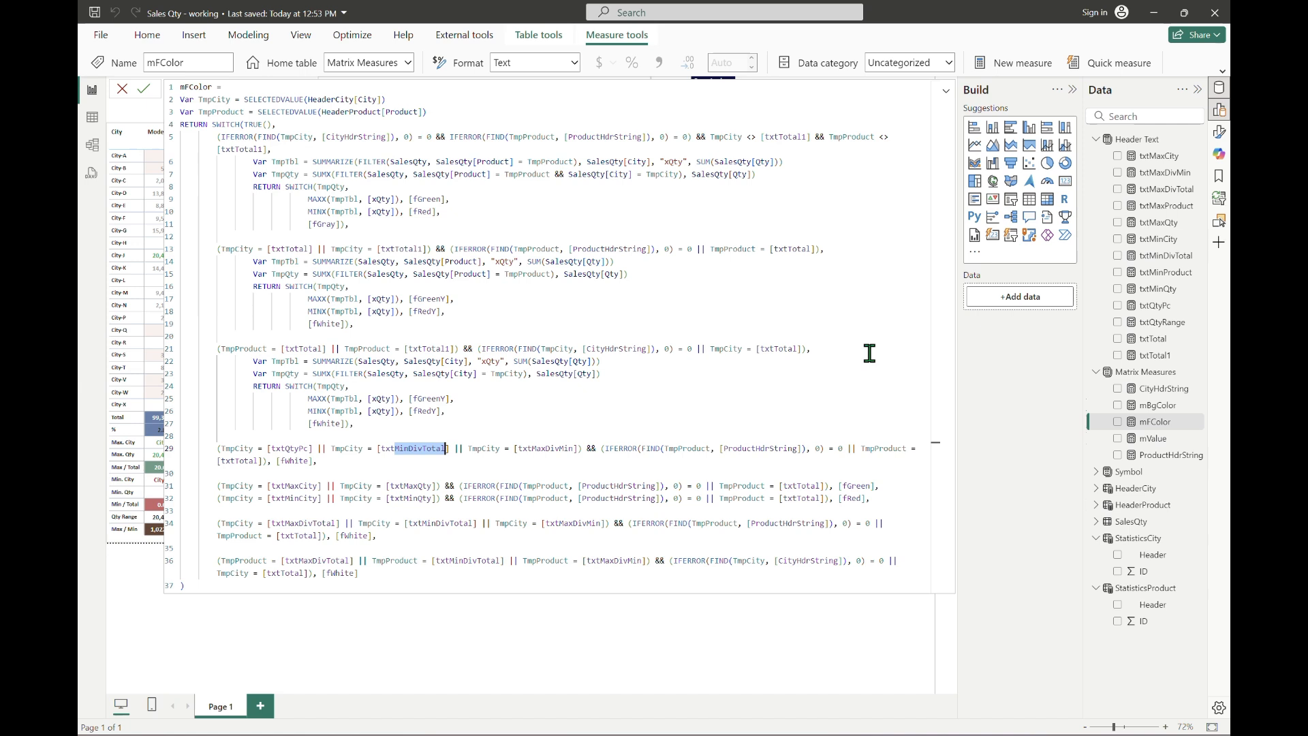
Remove the TmpCity = [txtMinDivTotal] and TmpCity = [txtMaxDivMin] tests from the copied rule, along with the parentheses around its TmpCity tests.
key("Left")
key("Left")
key("Left")
key("Left")
key("Left")
key("Left")
key("Left")
key("Left")
key("Left")
key("Left")
key("Left")
key("Left")
key("Left")
key("Left")
key("Left")
key("Left")
key("Left")
key("Left")
key("Left")
key("shift+Right")
key("shift+Right")
key("shift+Right")
key("shift+Right")
key("shift+Right")
key("shift+Right")
key("shift+Right")
key("shift+Right")
key("shift+Right")
key("shift+Right")
key("shift+Right")
key("shift+Right")
key("shift+Right")
key("shift+Right")
key("shift+Right")
key("shift+Right")
key("shift+Right")
key("shift+Right")
key("shift+Right")
key("shift+Right")
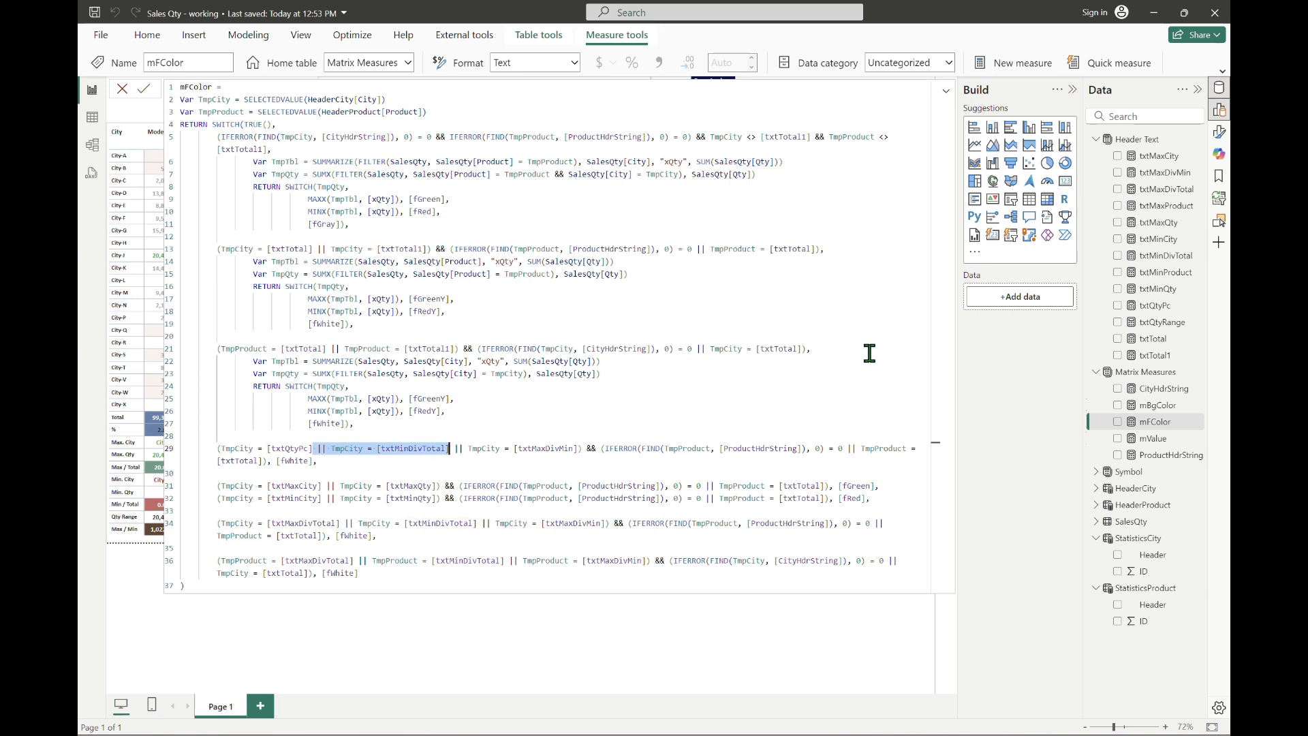
key("shift+Right")
key("shift+Right")
key("shift+Right")
key("shift+Right")
key("shift+Right")
key("shift+Right")
key("shift+Right")
key("shift+Right")
key("shift+Right")
key("shift+Right")
key("shift+Right")
key("shift+Right")
key("shift+Right")
key("shift+Right")
key("shift+Right")
key("shift+Right")
key("shift+Right")
key("shift+Right")
key("shift+Right")
key("shift+Right")
key("Delete")
key("Home")
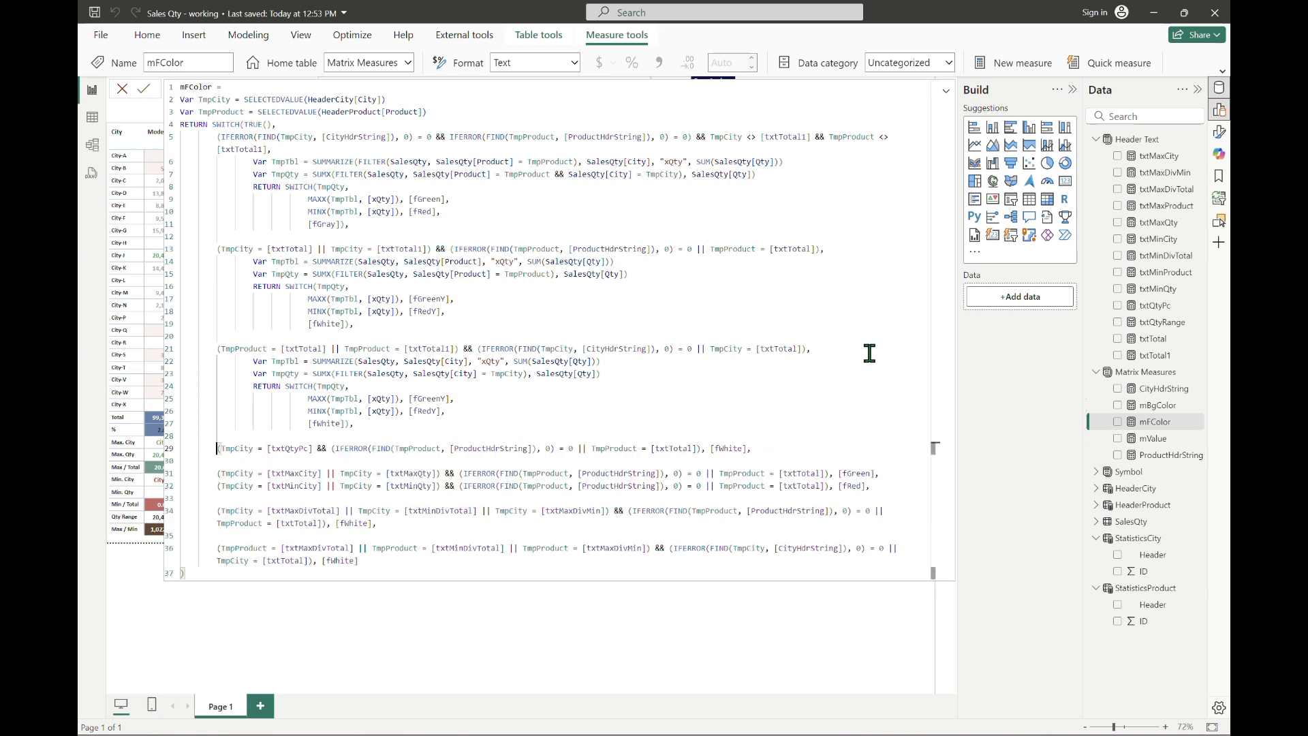
key("Delete")
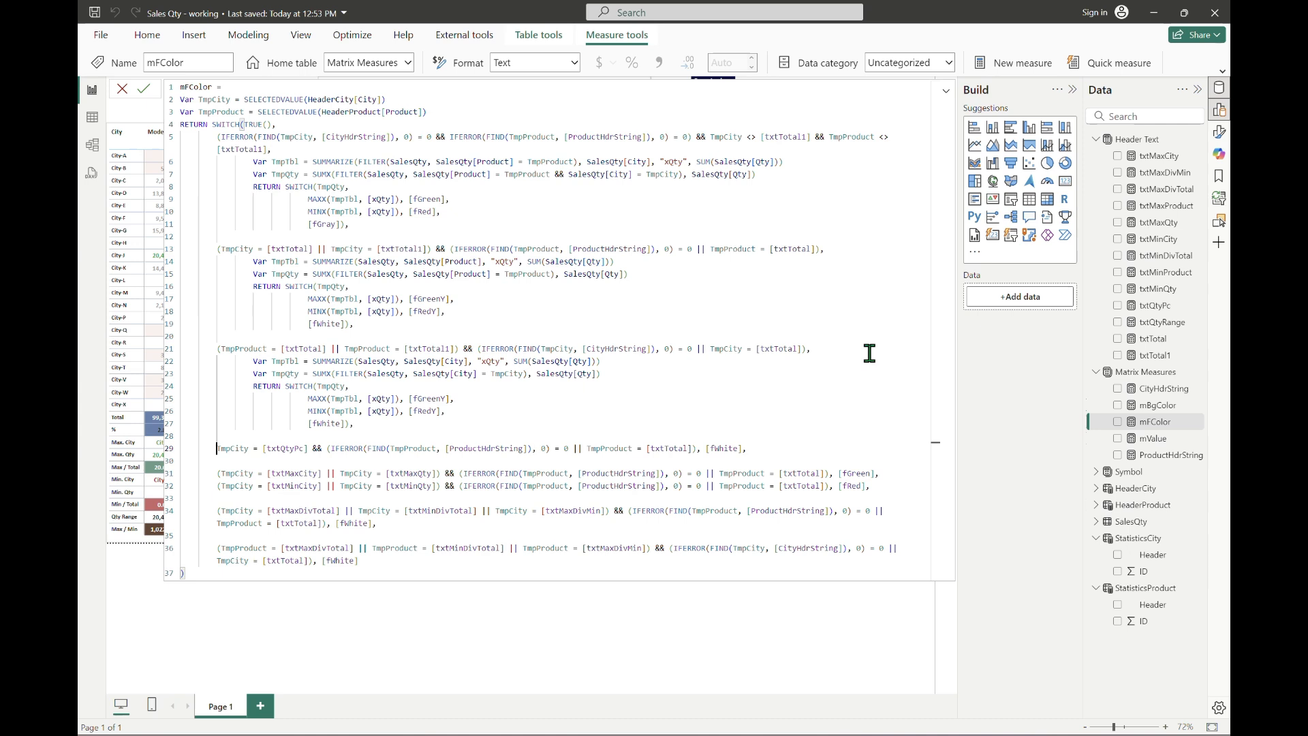
Delete the standalone TmpCity = [txtQtyPc] rule that returns [fWhite] from mFColor, along with its extra blank lines.
key("Right")
key("Right")
key("Right")
key("Right")
key("Right")
key("Right")
key("Right")
key("Right")
key("Right")
key("Right")
key("Right")
key("Right")
key("Right")
key("Right")
key("Right")
key("Right")
key("Right")
key("Right")
key("Right")
key("Right")
key("Right")
key("Right")
key("Right")
key("Right")
key("Right")
key("Right")
key("Right")
key("Right")
key("Right")
key("Right")
key("Right")
key("Right")
key("Right")
key("Right")
key("Right")
key("Right")
key("Right")
key("Right")
key("Right")
key("Right")
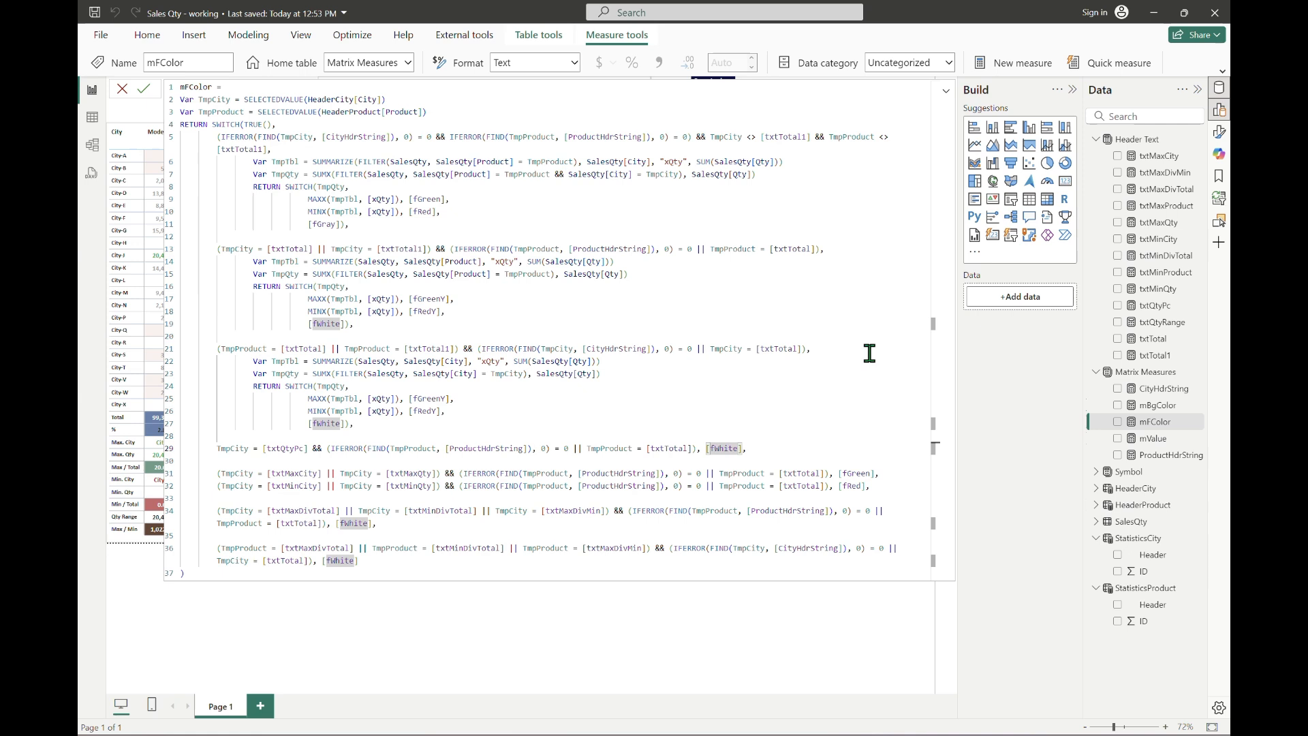
key("Home")
key("shift+End")
key("Delete")
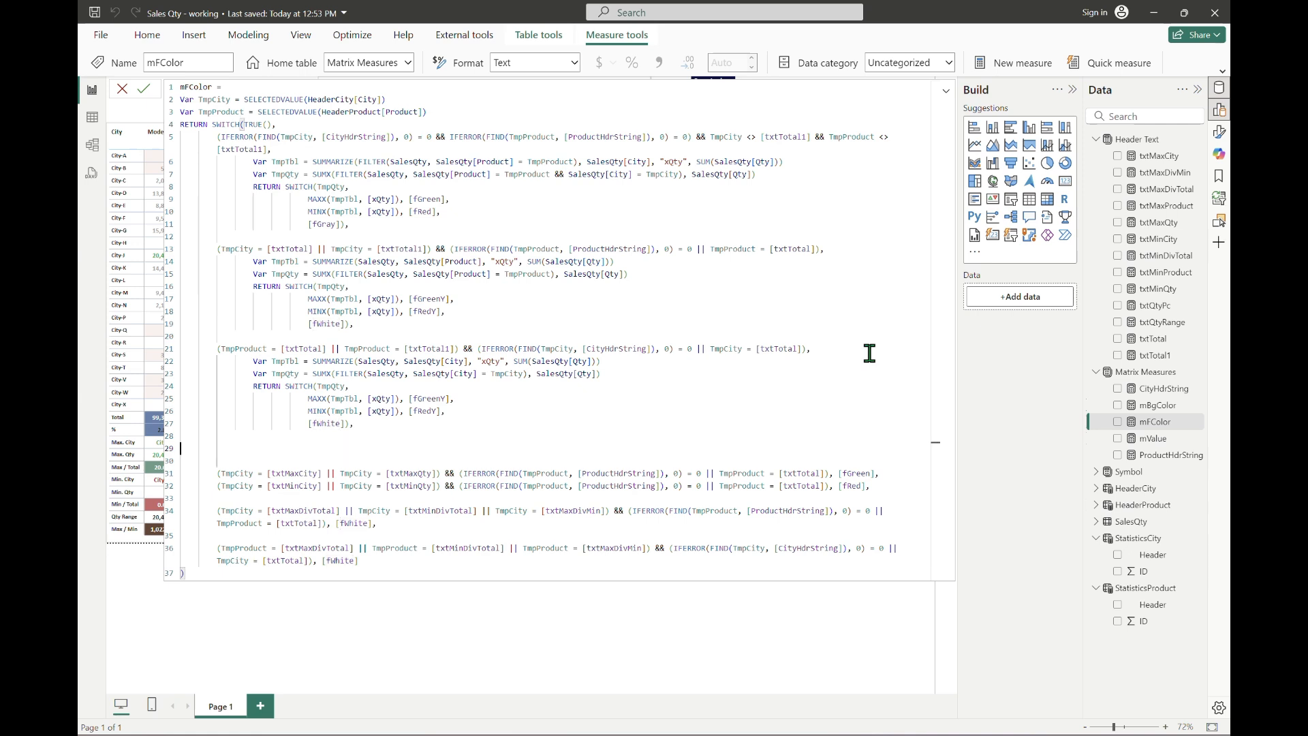
key("BackSpace")
key("BackSpace")
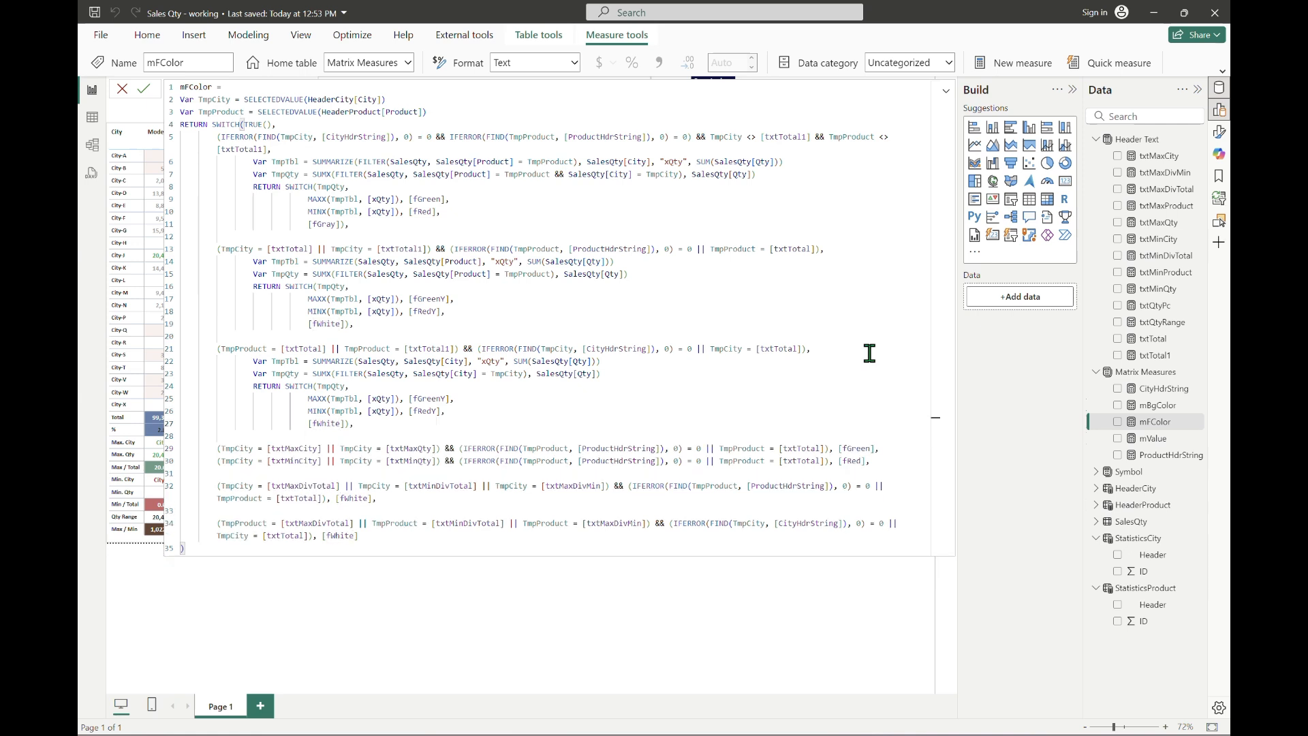
key("Return")
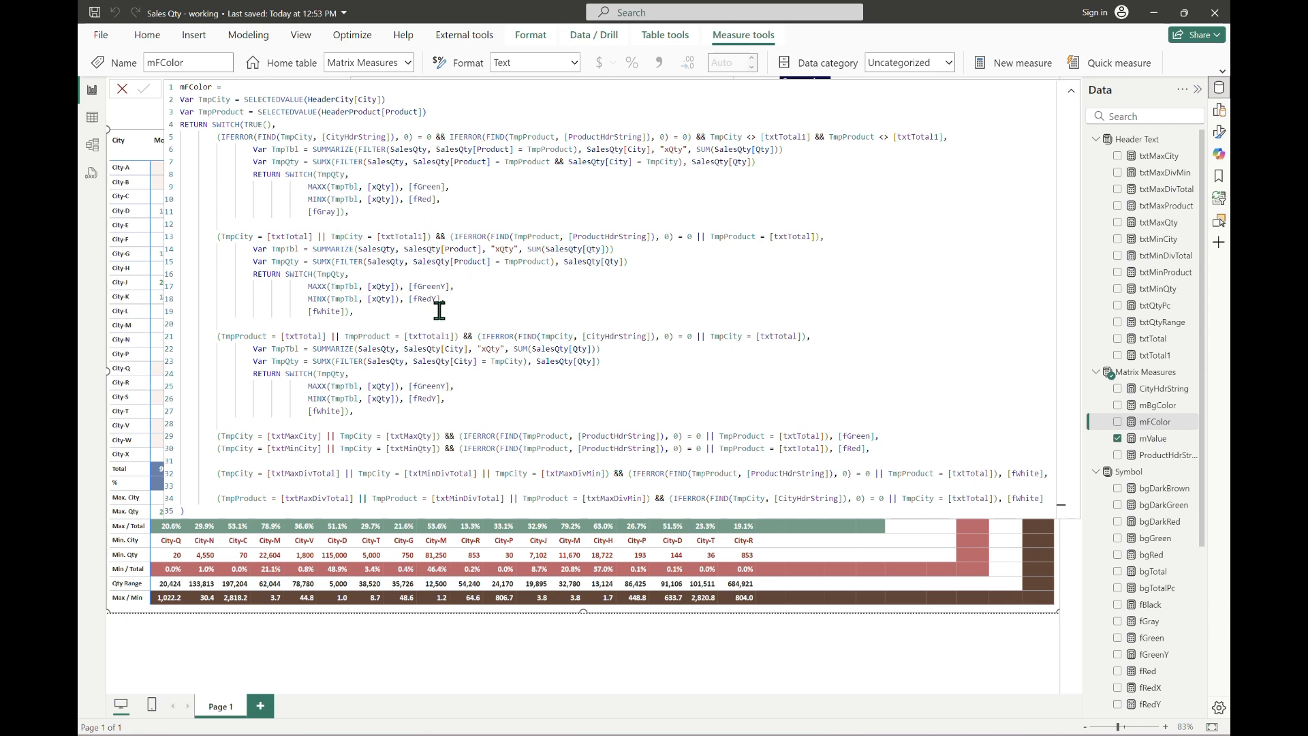
In mFColor's TmpCity = [txtTotal] rule, add || TmpCity = [txtQtyPc] after the TmpCity = [txtTotal1] test.
left_click(426, 236)
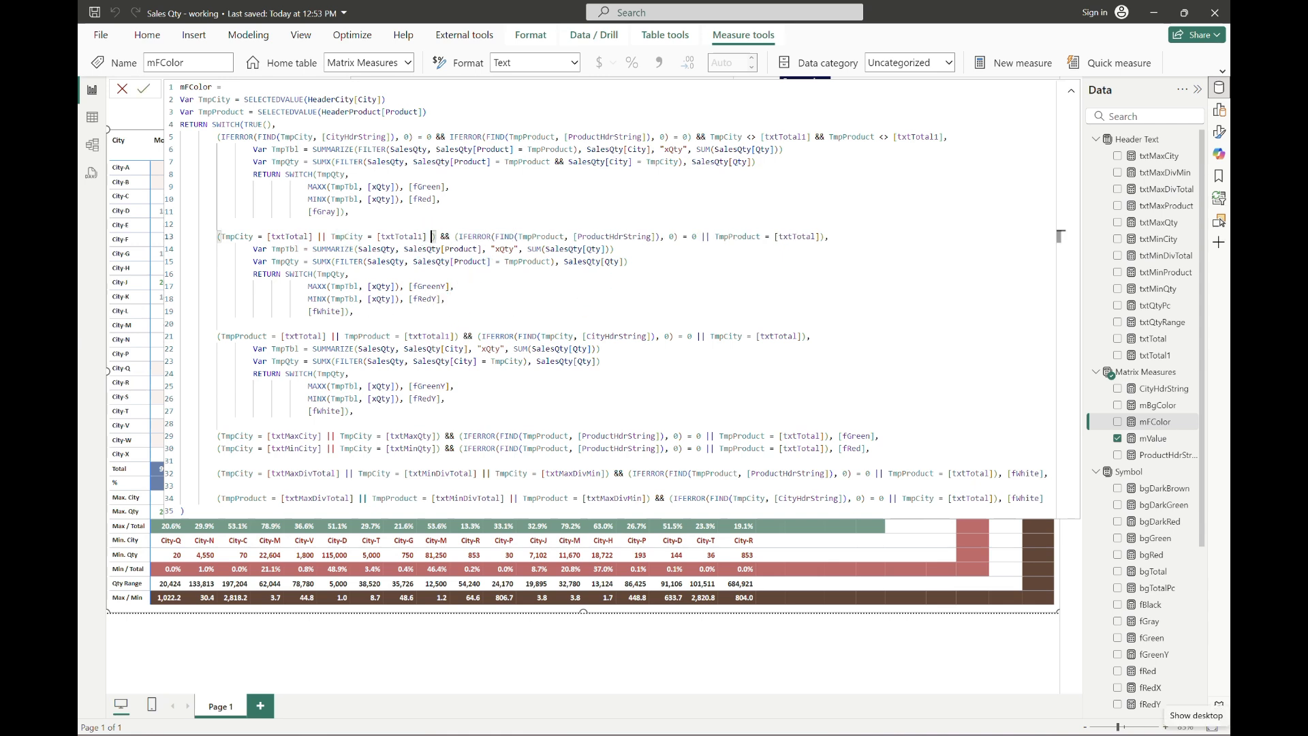
type("|| TmpCity = tx")
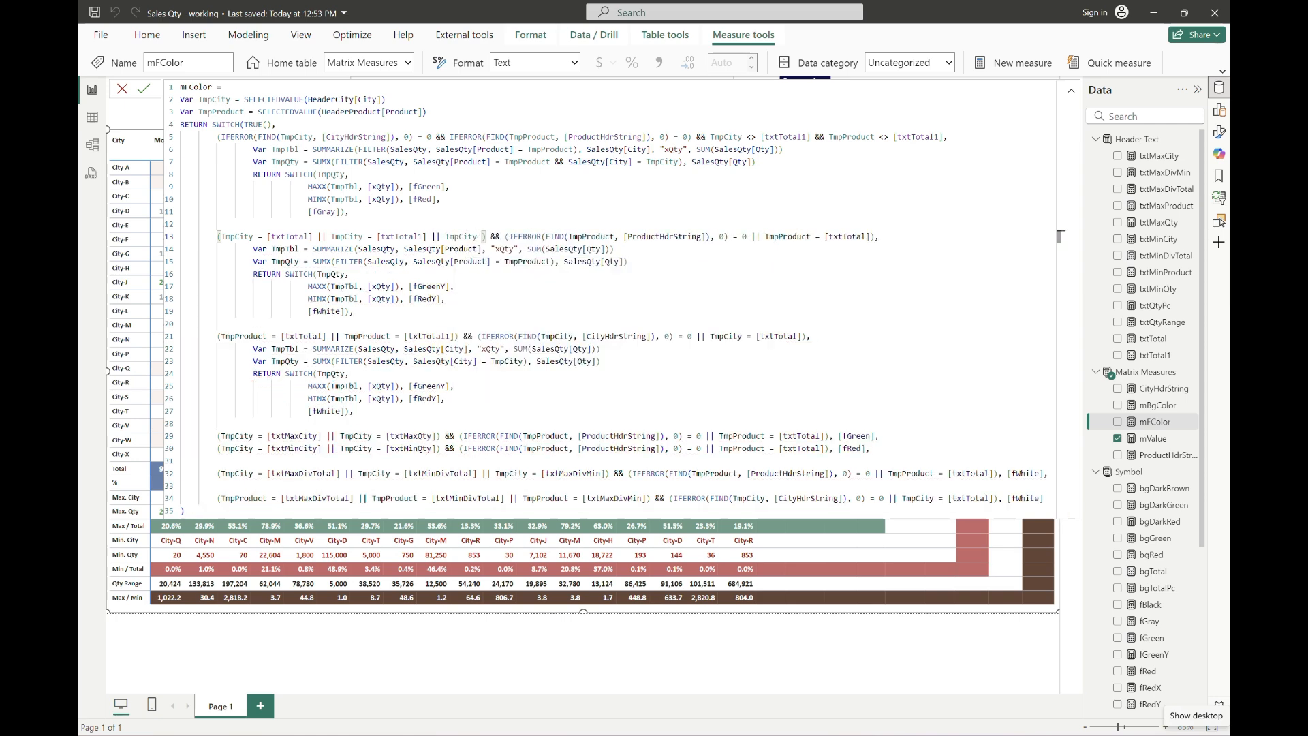
left_click(540, 361)
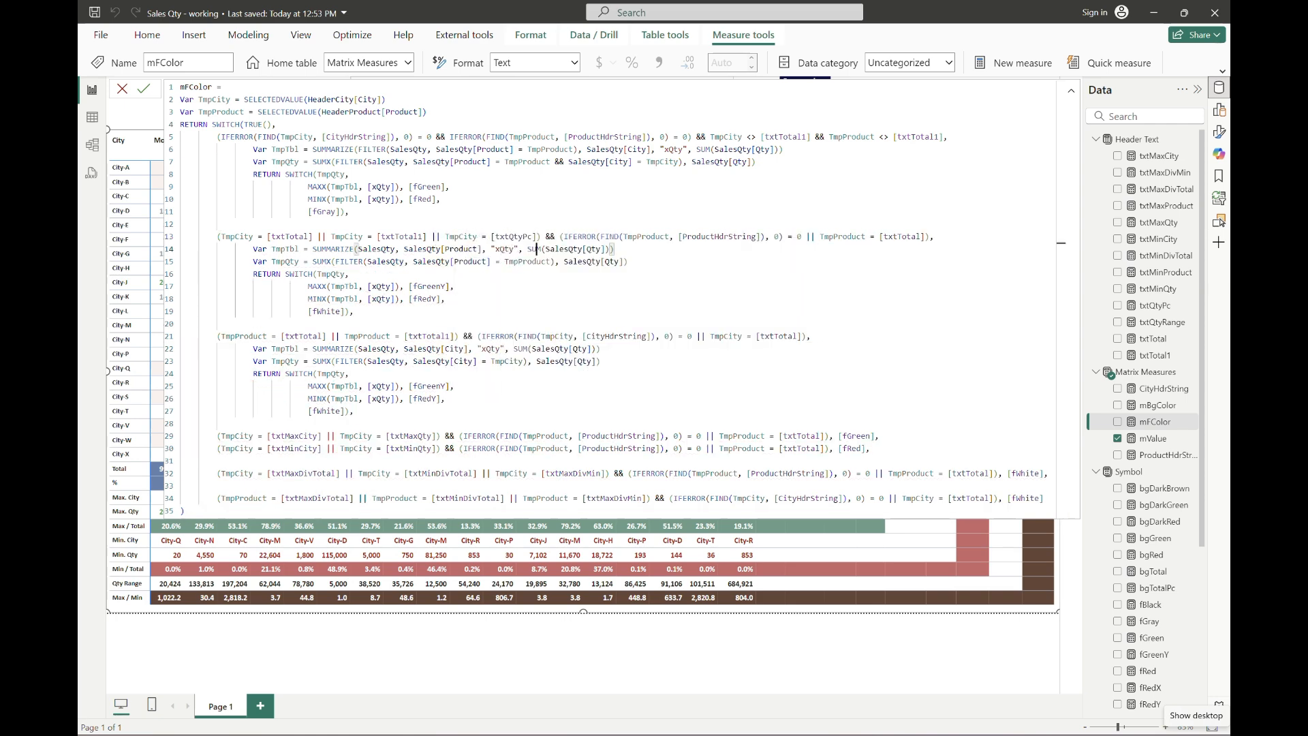
Add || TmpProduct = [txtQtyPc] after mFColor's TmpProduct = [txtTotal1] test, commit the formula, and return to the matrix.
left_click(532, 336)
left_click(454, 336)
type("|| ")
type("TmpProduct = txtqtypc")
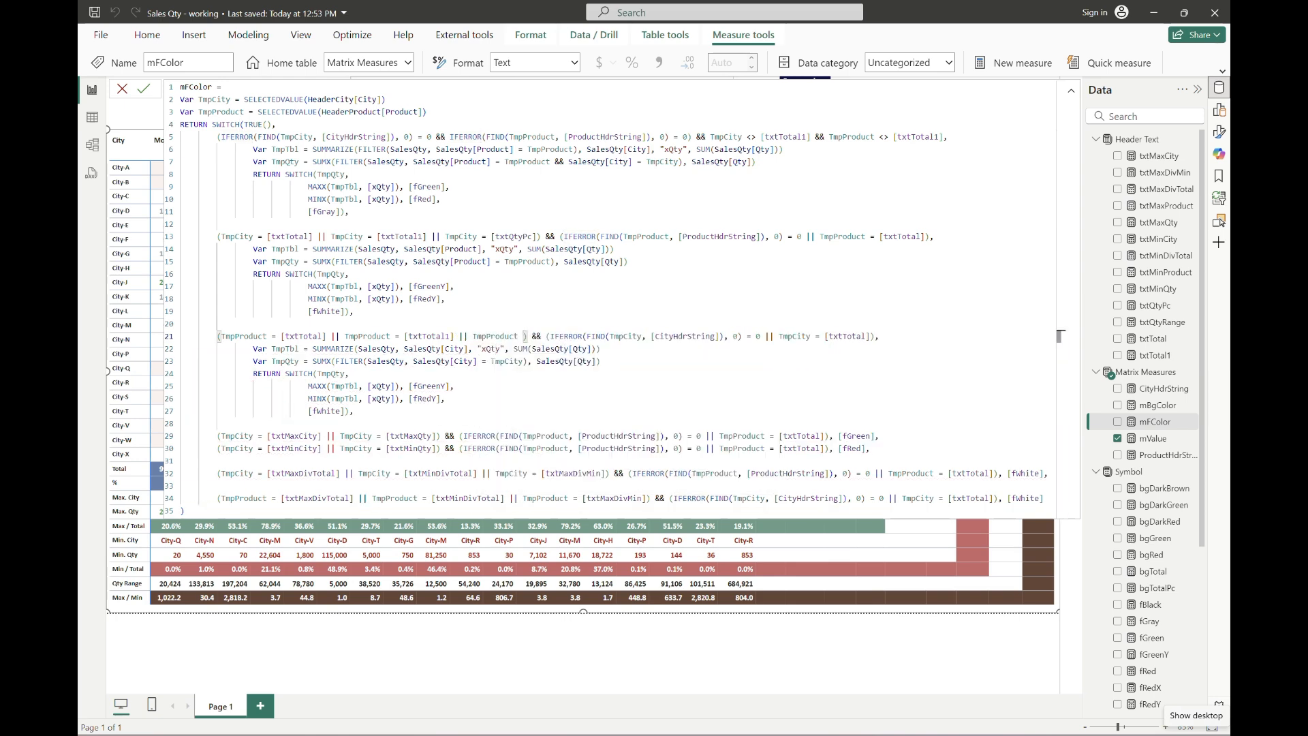
key("Tab")
key("Return")
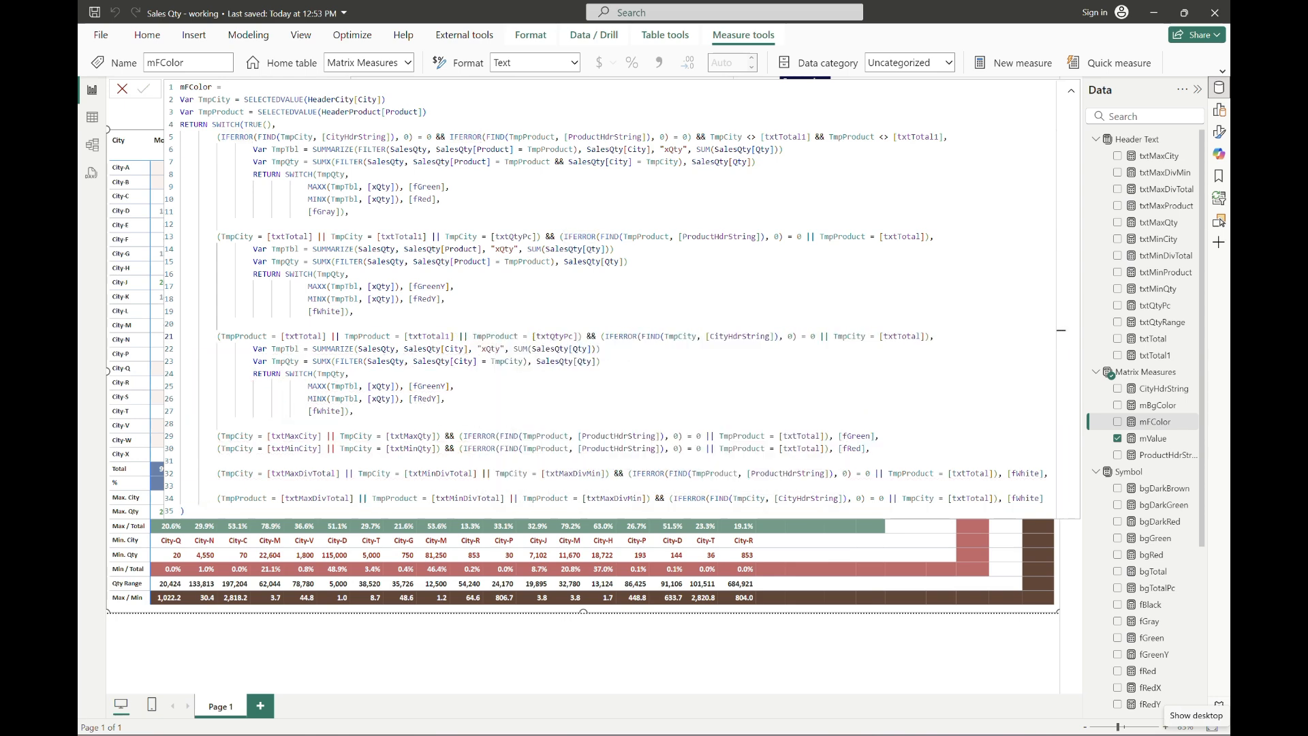
left_click(1073, 97)
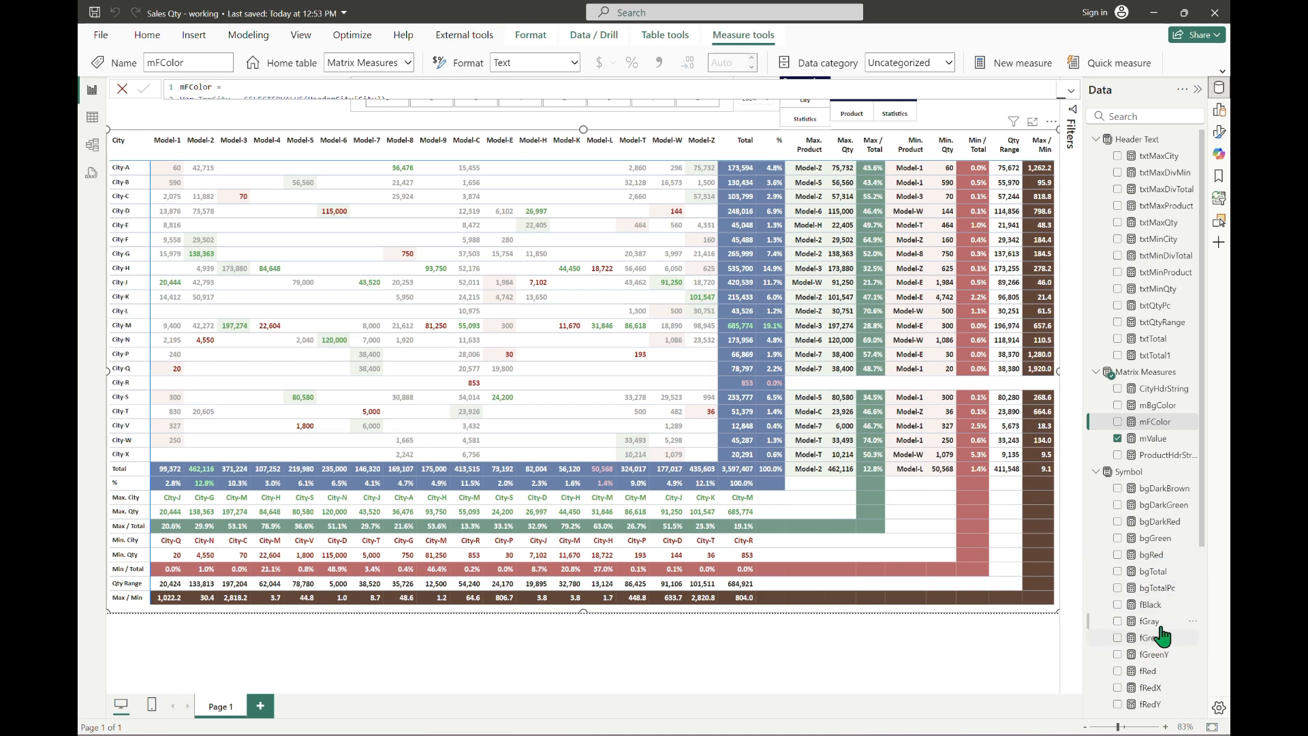
Set the bgTotal colour measure to "#094780" and commit it.
left_click(1153, 571)
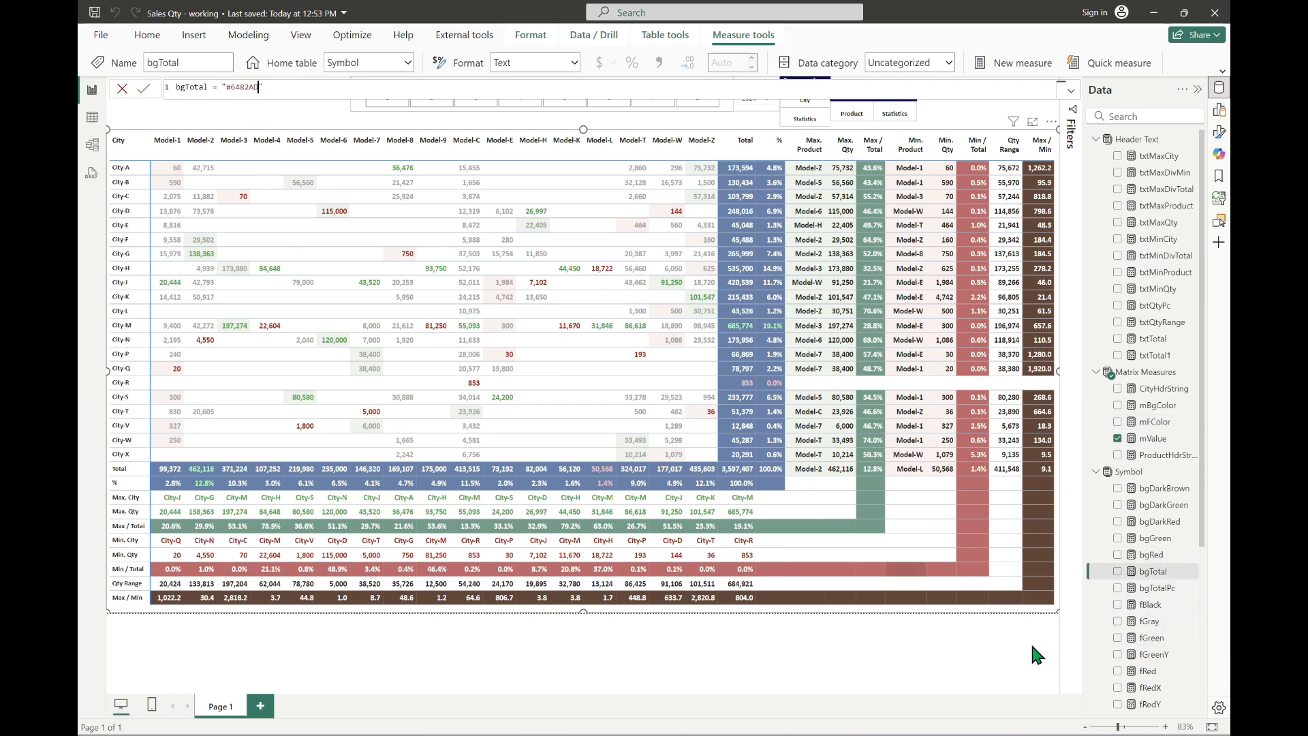
key("shift+Left")
key("shift+Left")
key("shift+Left")
key("shift+Left")
key("shift+Left")
key("shift+Left")
type("094780")
key("Return")
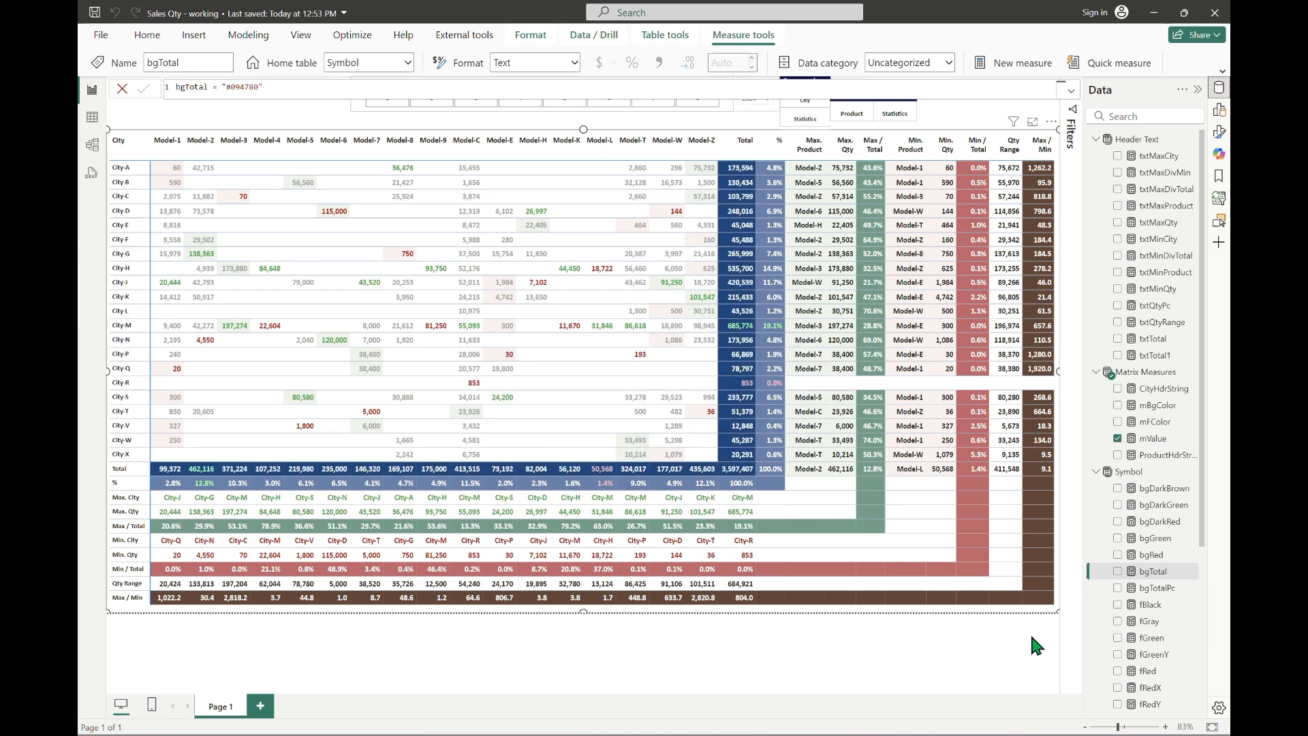
left_click(305, 122)
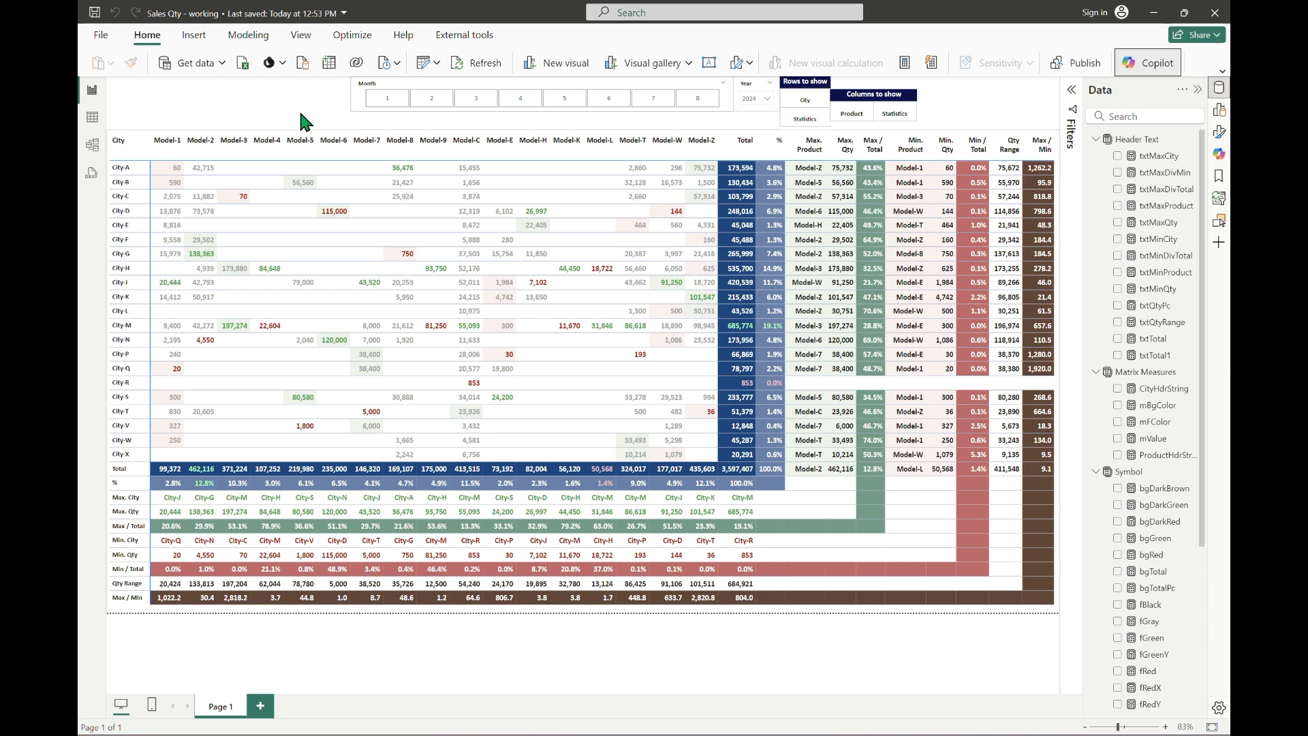
Check which fields the matrix uses for rows, columns and values, and return to the data list.
left_click(1218, 110)
left_click(1034, 611)
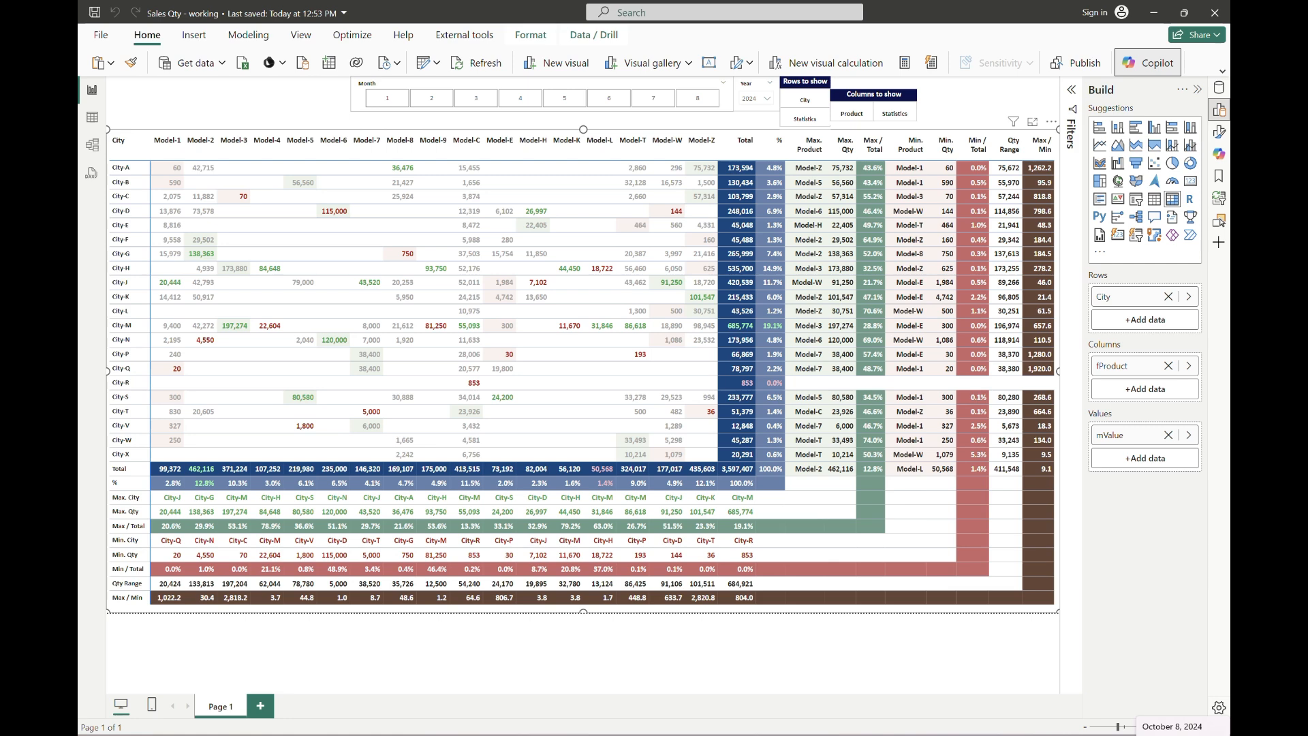
left_click(1218, 88)
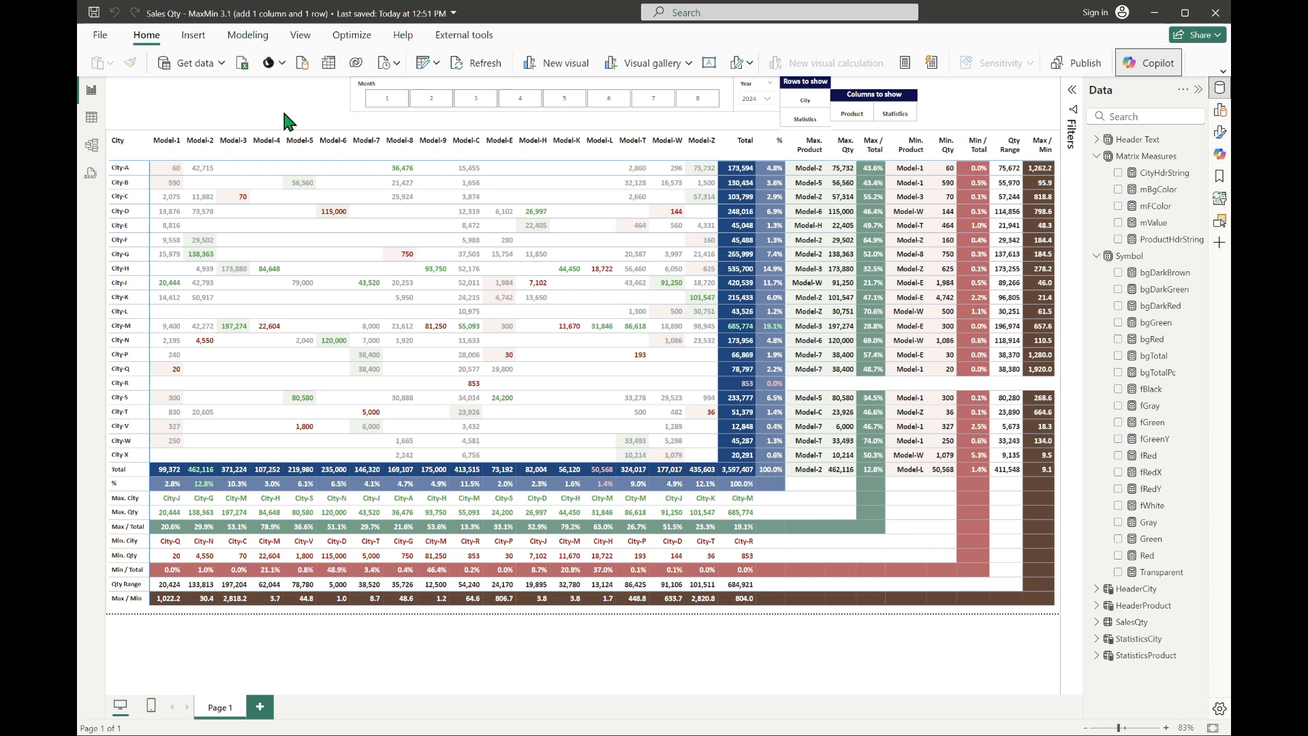
Filter the report to month 1 and show the [txtQtyPc] rules in mValue's formula.
left_click(387, 99)
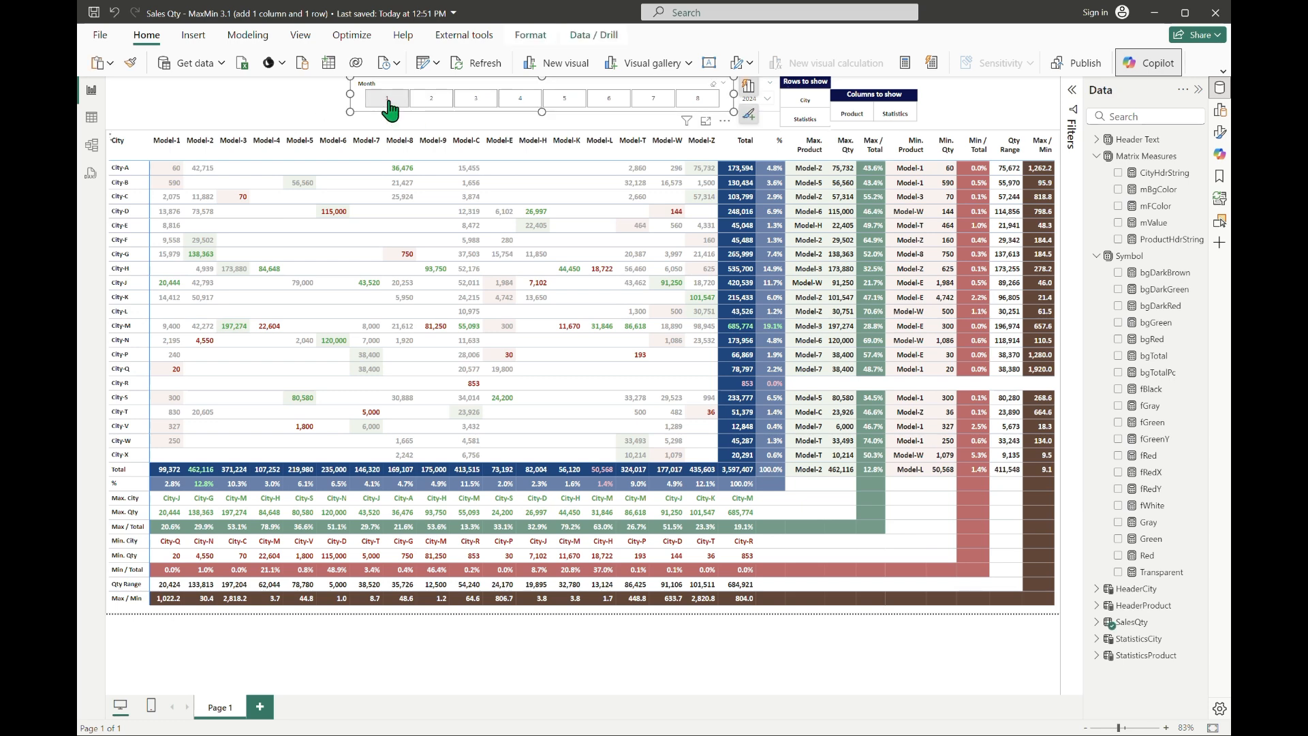
left_click(389, 100)
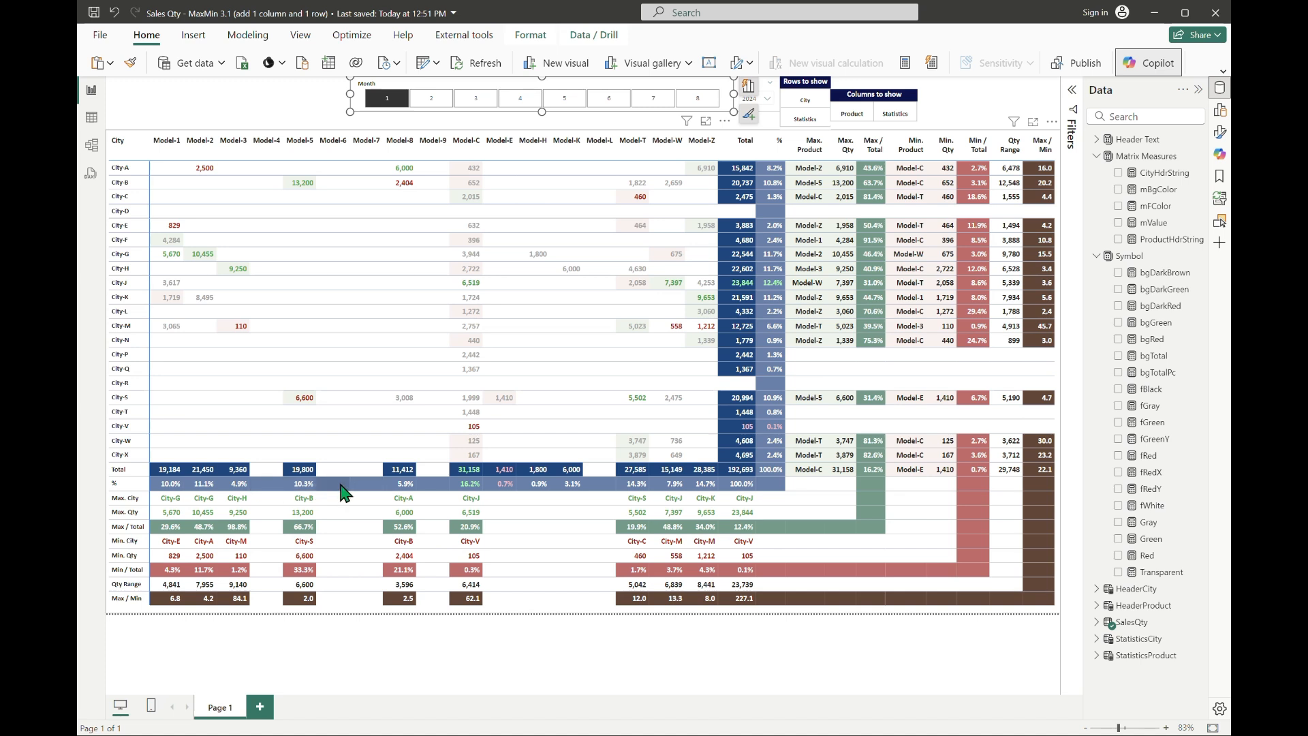
left_click(1154, 222)
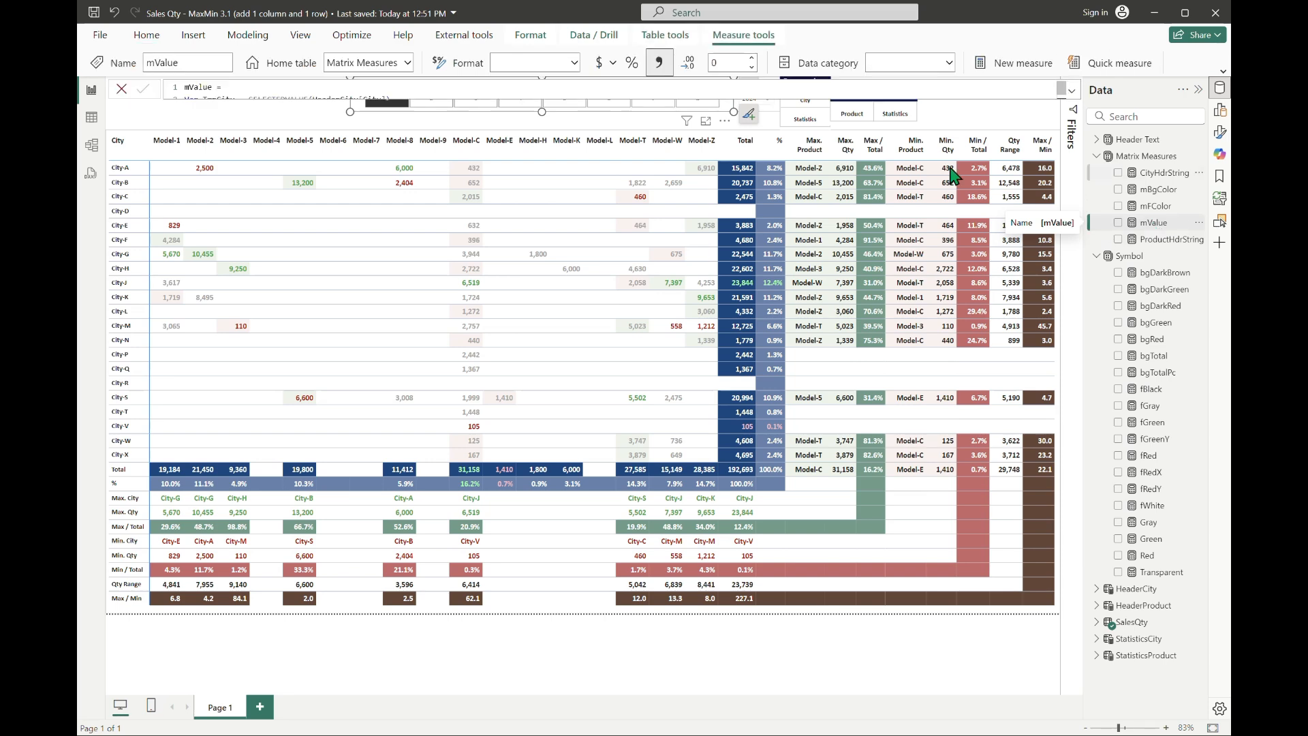
left_click(1071, 90)
scroll(562, 325, "down", 7)
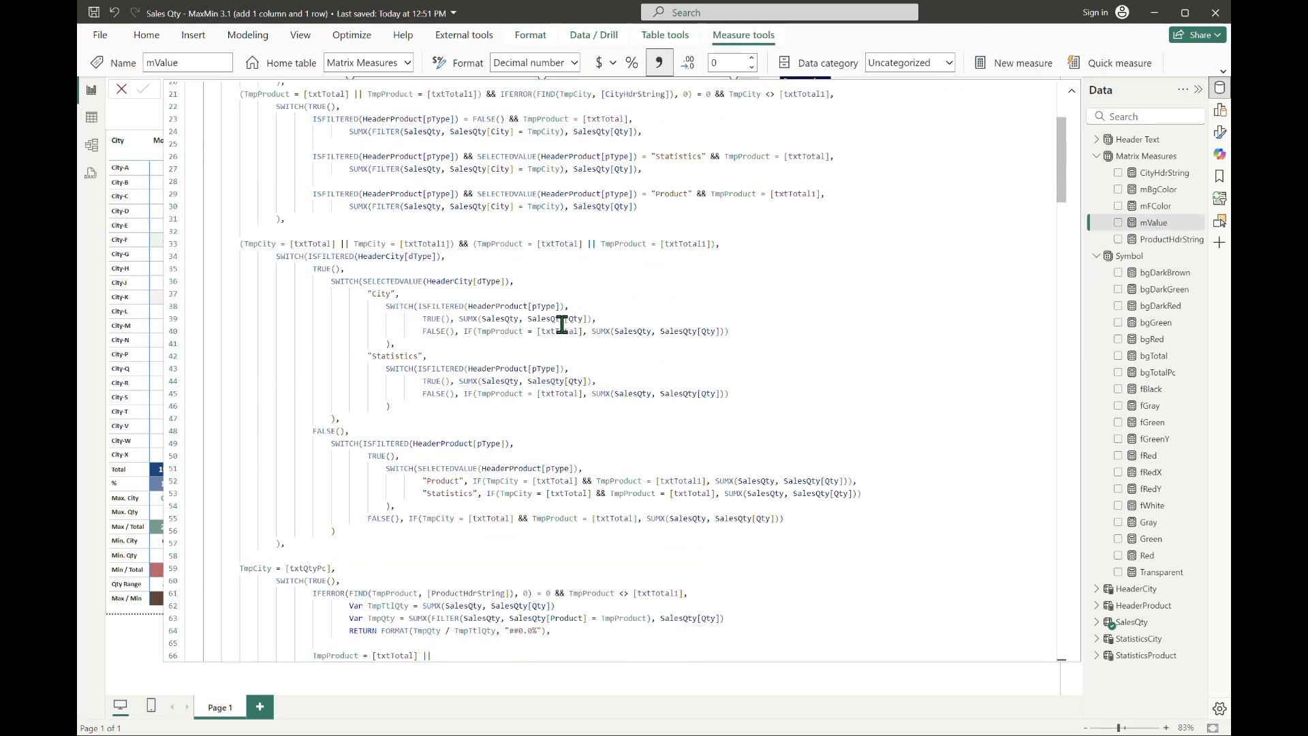
scroll(562, 325, "down", 5)
scroll(562, 324, "down", 2)
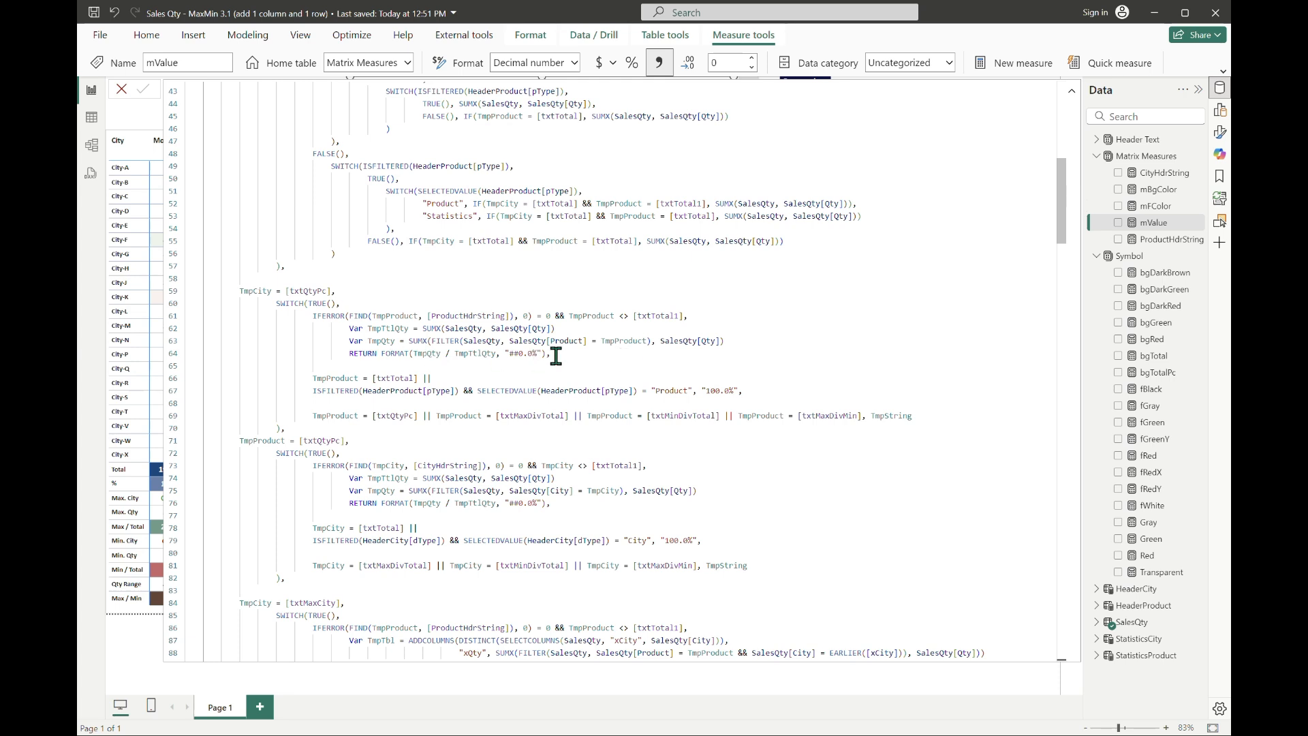
In mValue's TmpCity = [txtQtyPc] rule, wrap the returned FORMAT expression in IF(TmpQty <> BLANK(), ...).
left_click(556, 354)
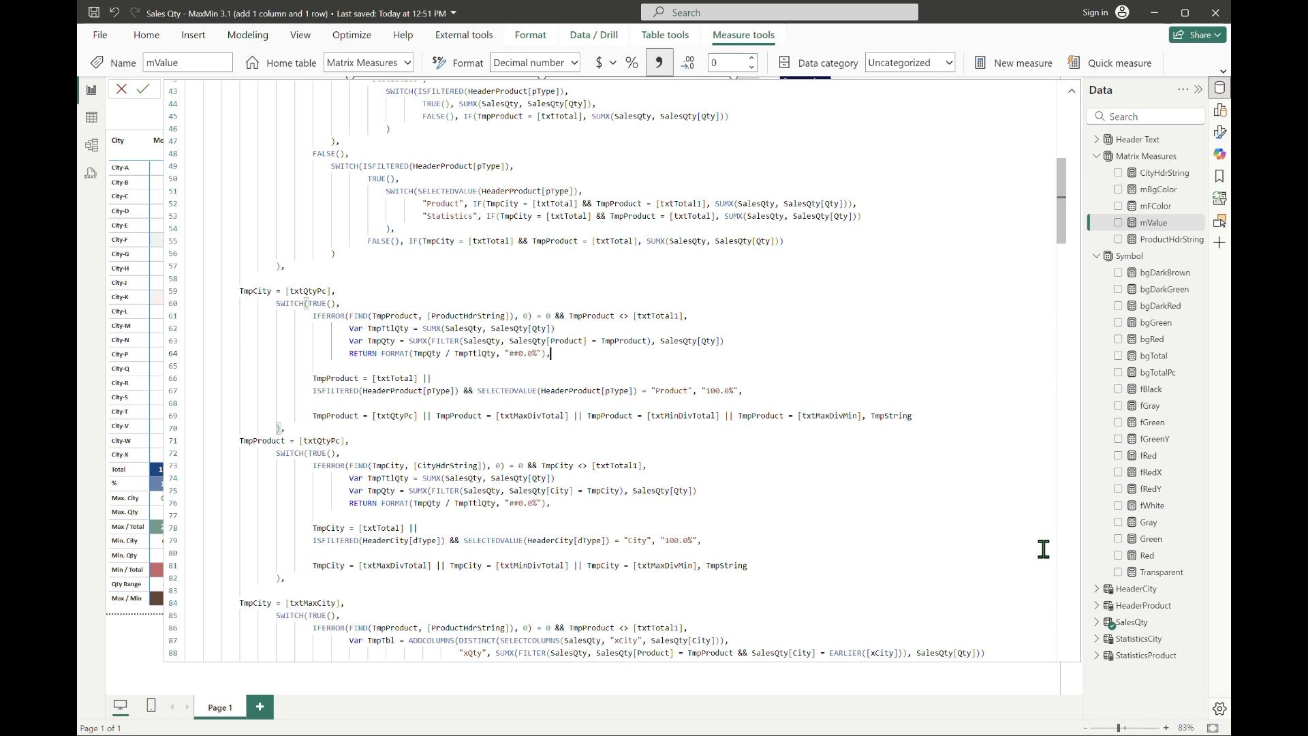
key("Home")
key("ctrl+Right")
key("Right")
type("IF(TmpQty ")
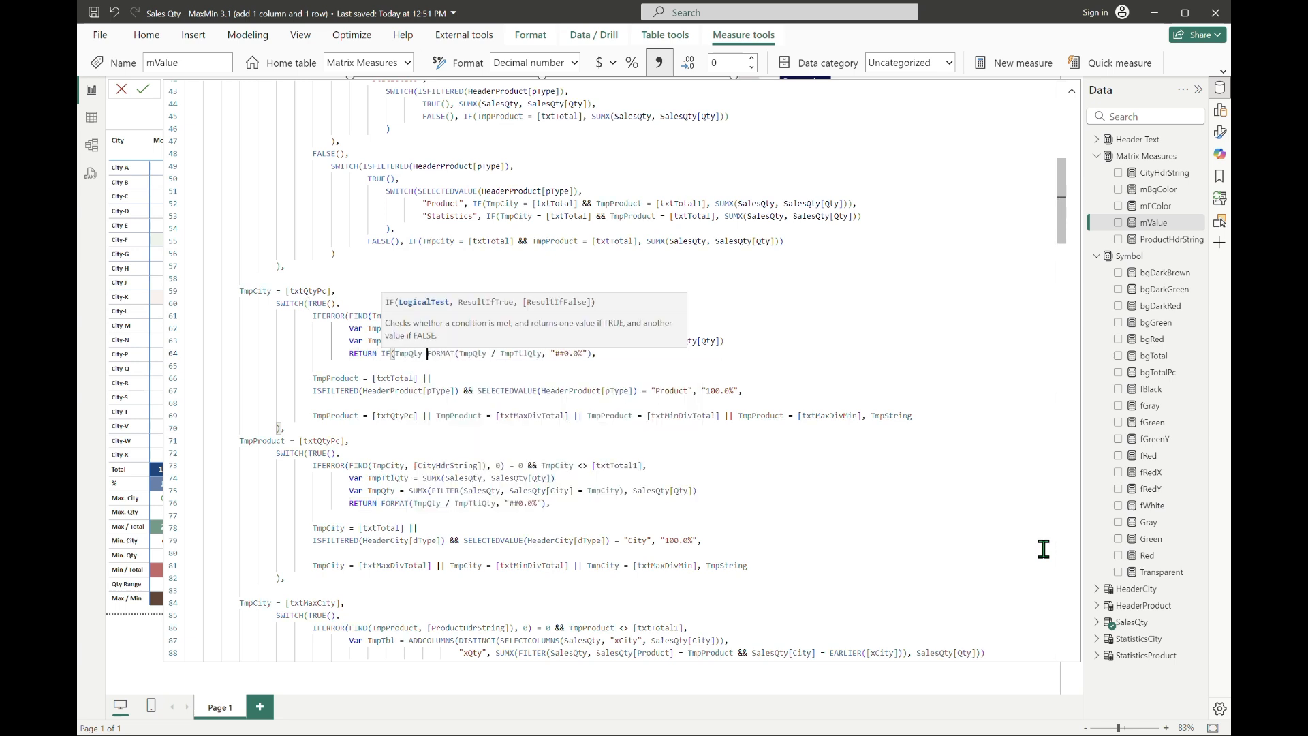
type("<> BLANK()")
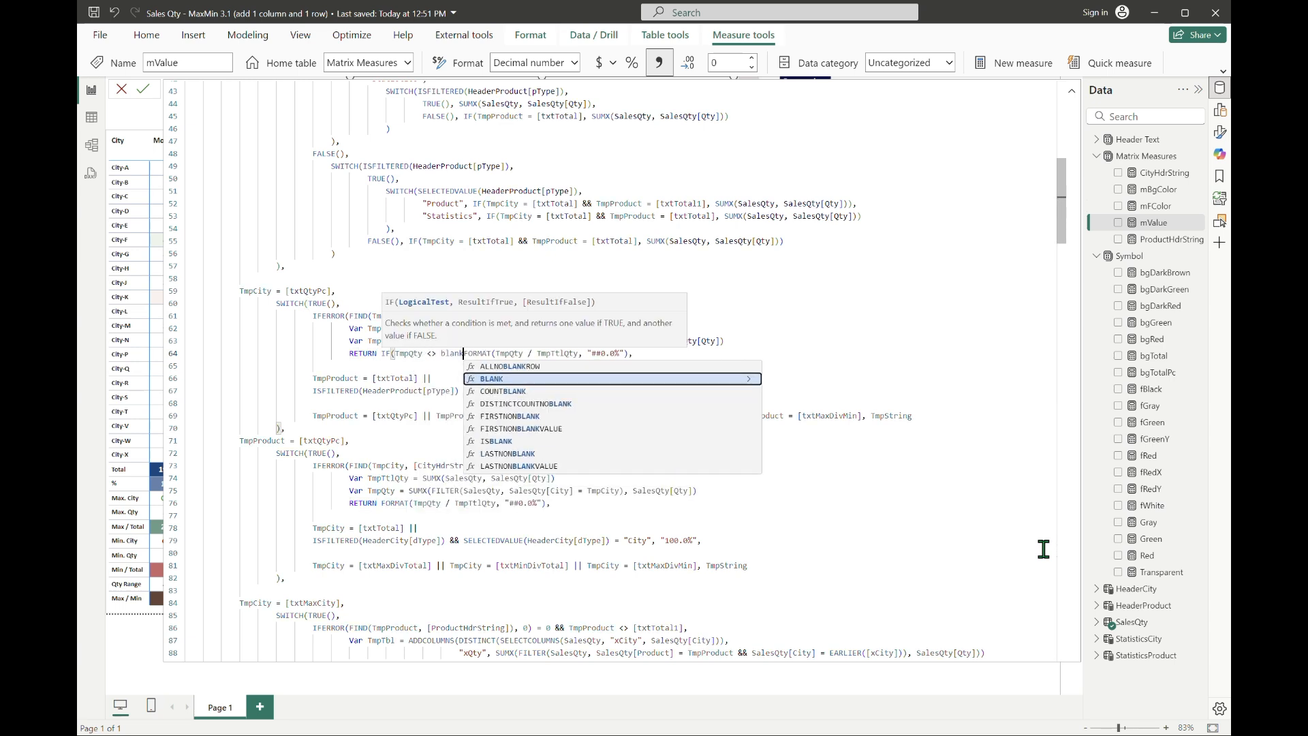
type(",")
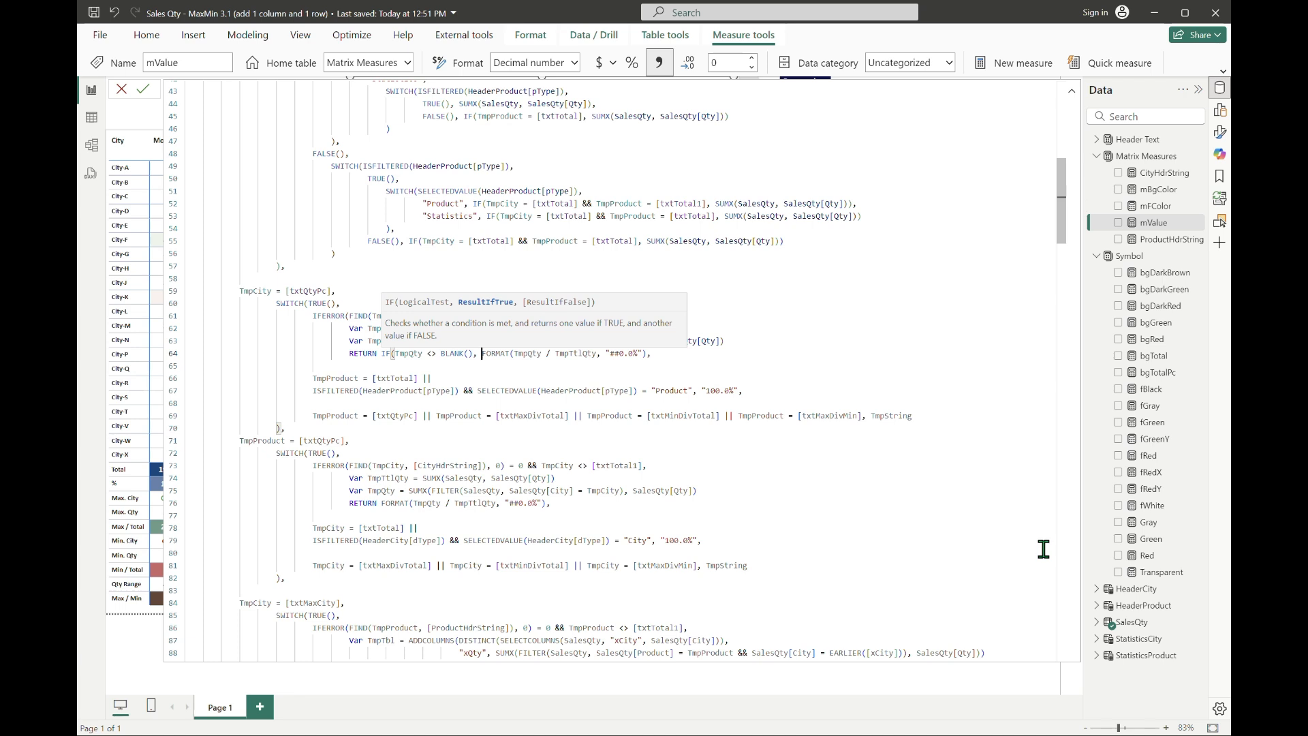
type(")")
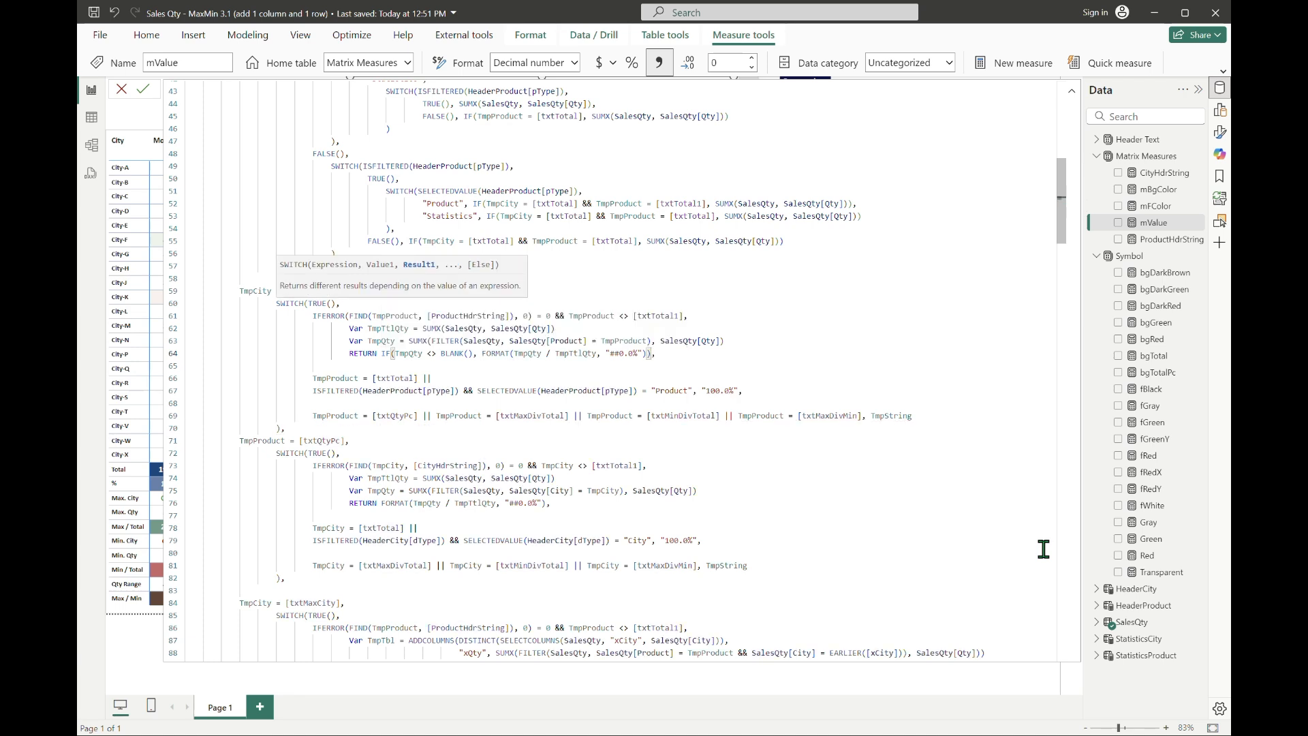
Wrap the FORMAT result of mValue's TmpProduct = [txtQtyPc] rule in IF(TmpQty <> BLANK(), ...), commit the formula, and return to the matrix.
key("Down")
key("Down")
key("Down")
key("Down")
key("Down")
key("Down")
key("Down")
key("Down")
key("Down")
key("Down")
key("Down")
key("Down")
key("ctrl+Left")
key("ctrl+Left")
key("ctrl+Left")
key("ctrl+Left")
key("ctrl+Left")
key("ctrl+Left")
key("ctrl+Left")
key("ctrl+Left")
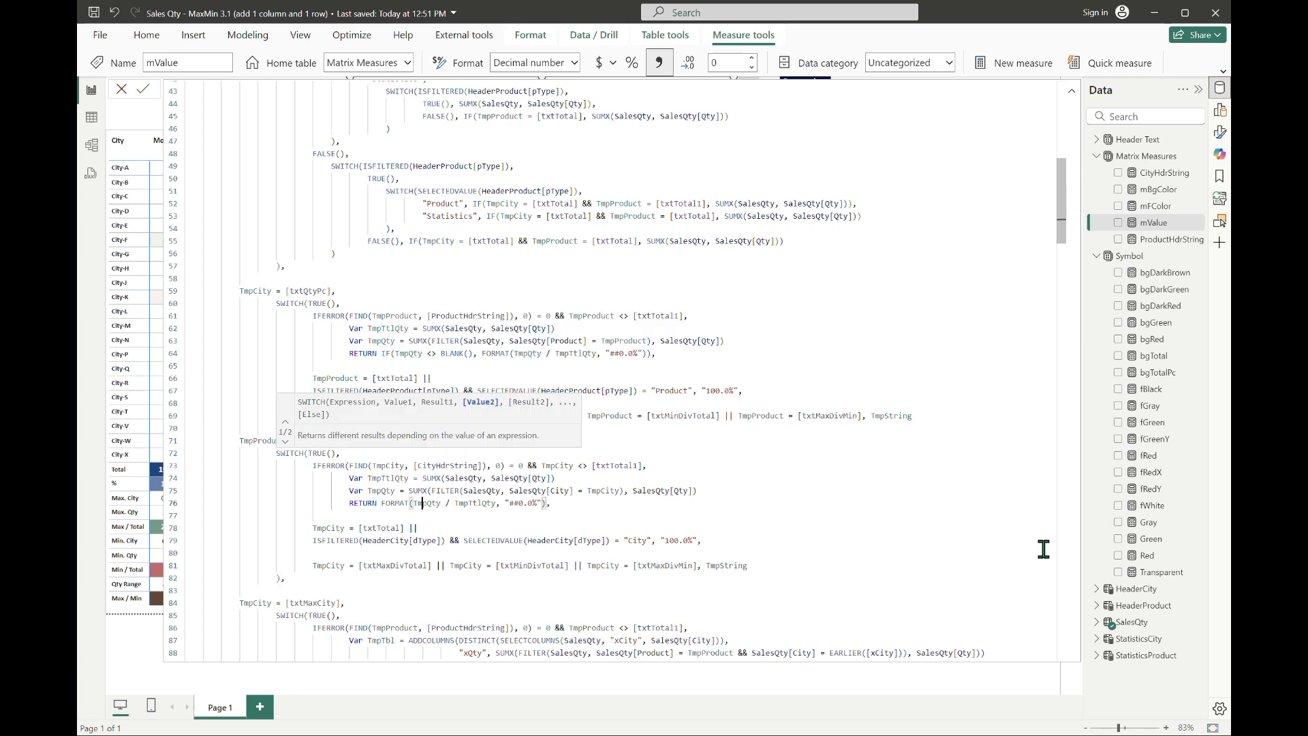
type("IF(TmpQty <> blan")
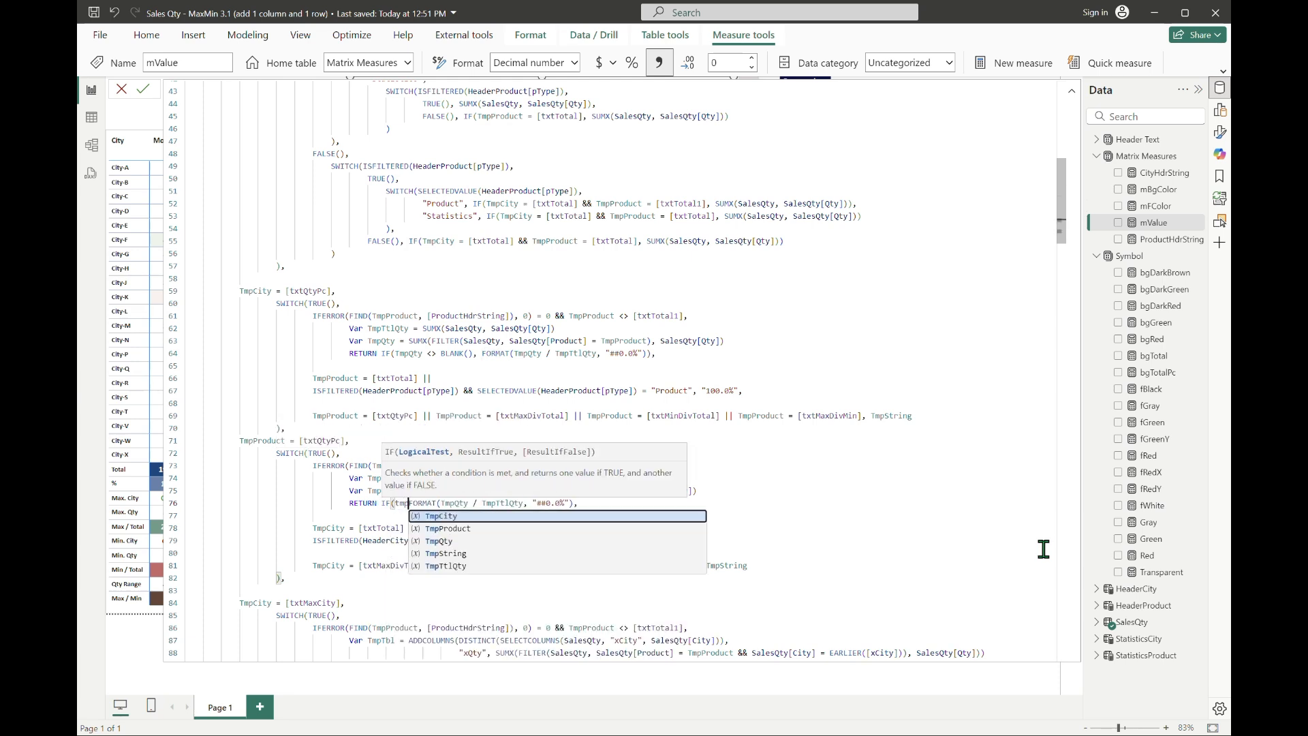
key("Tab")
type("),")
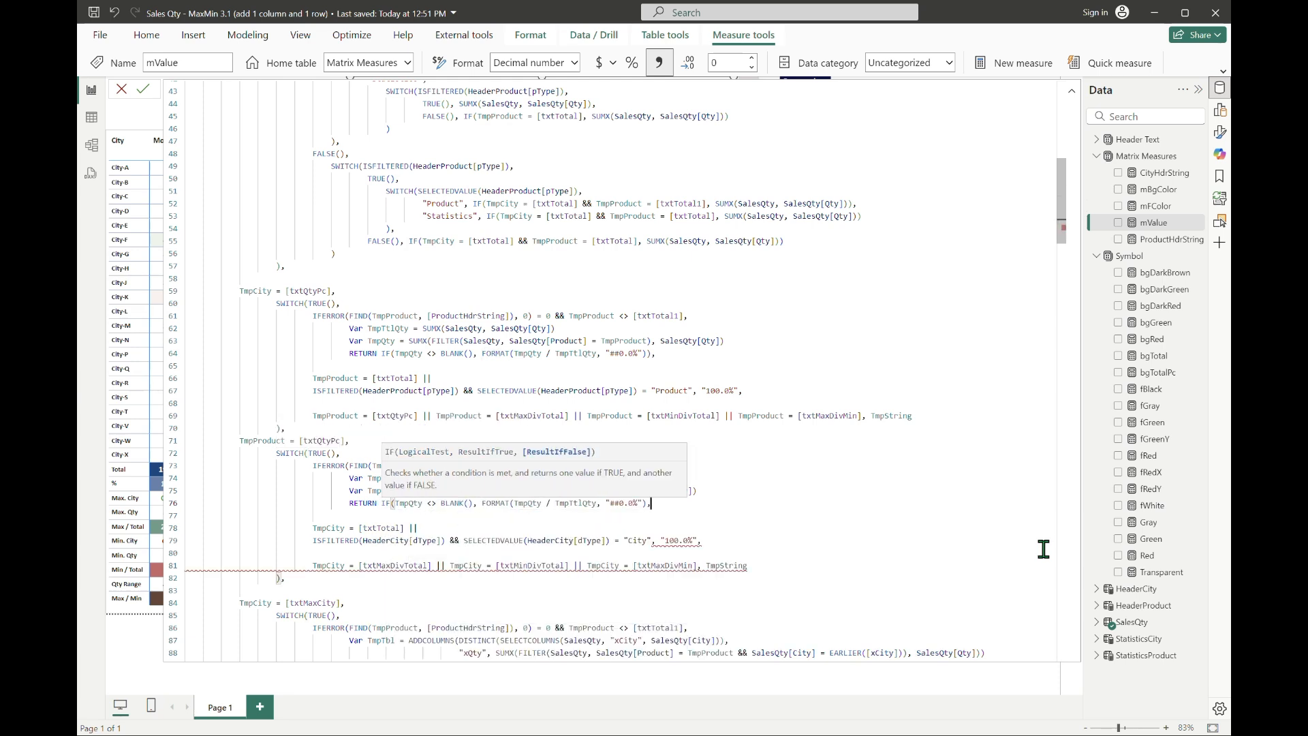
key("End")
key("Left")
type(")")
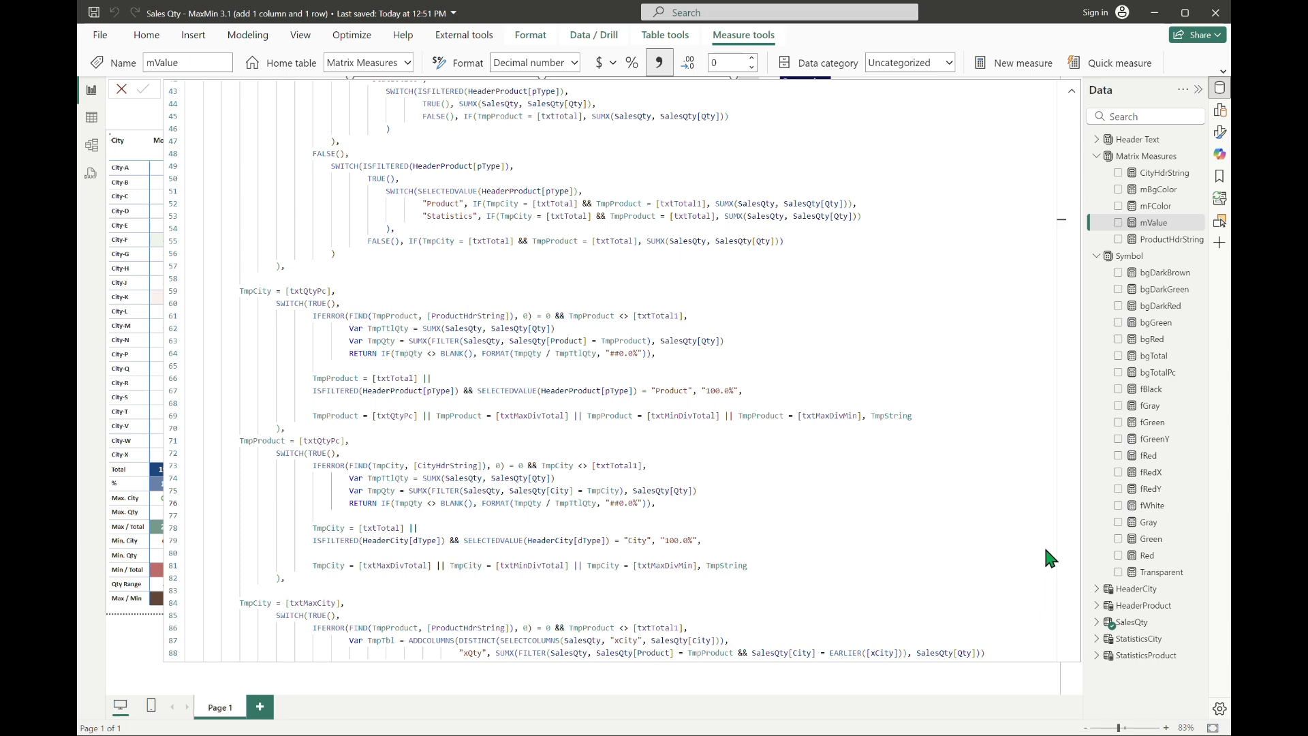
left_click(1073, 94)
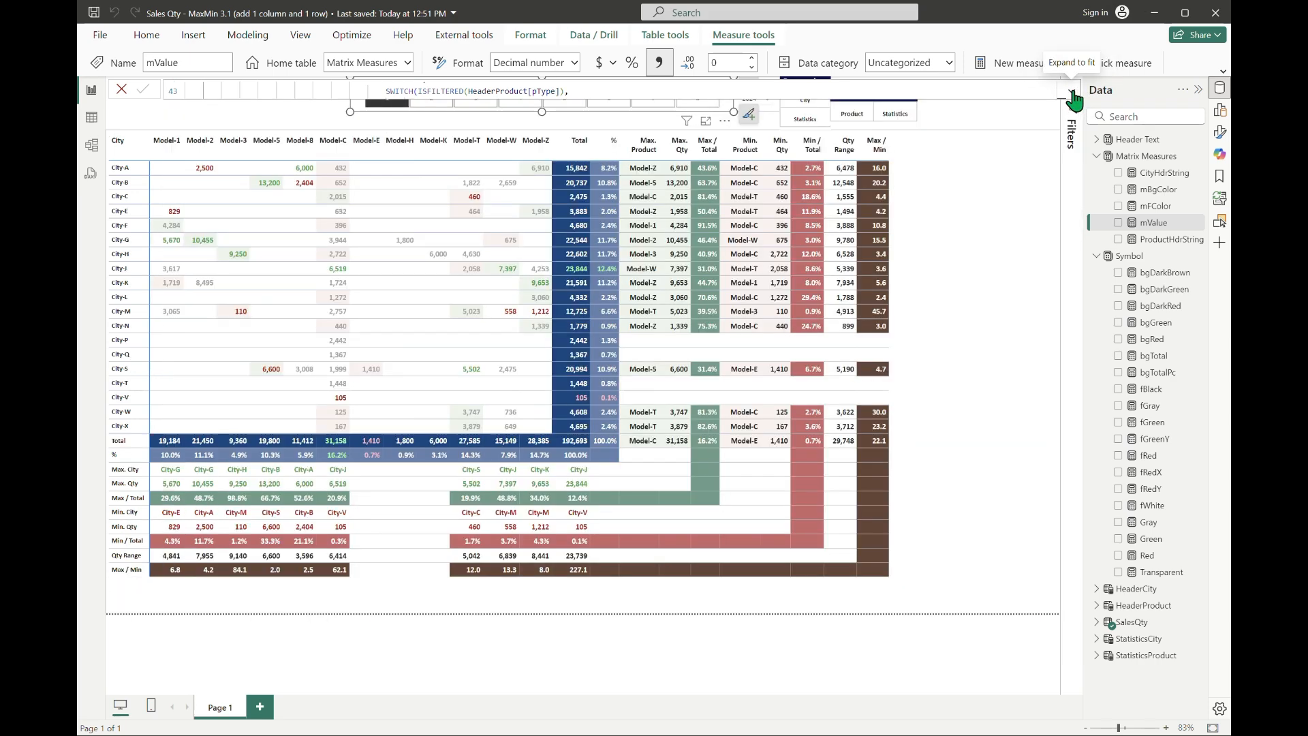
Filter the report to month 3 and show the matrix's row, column and value fields.
left_click(282, 127)
left_click(475, 102)
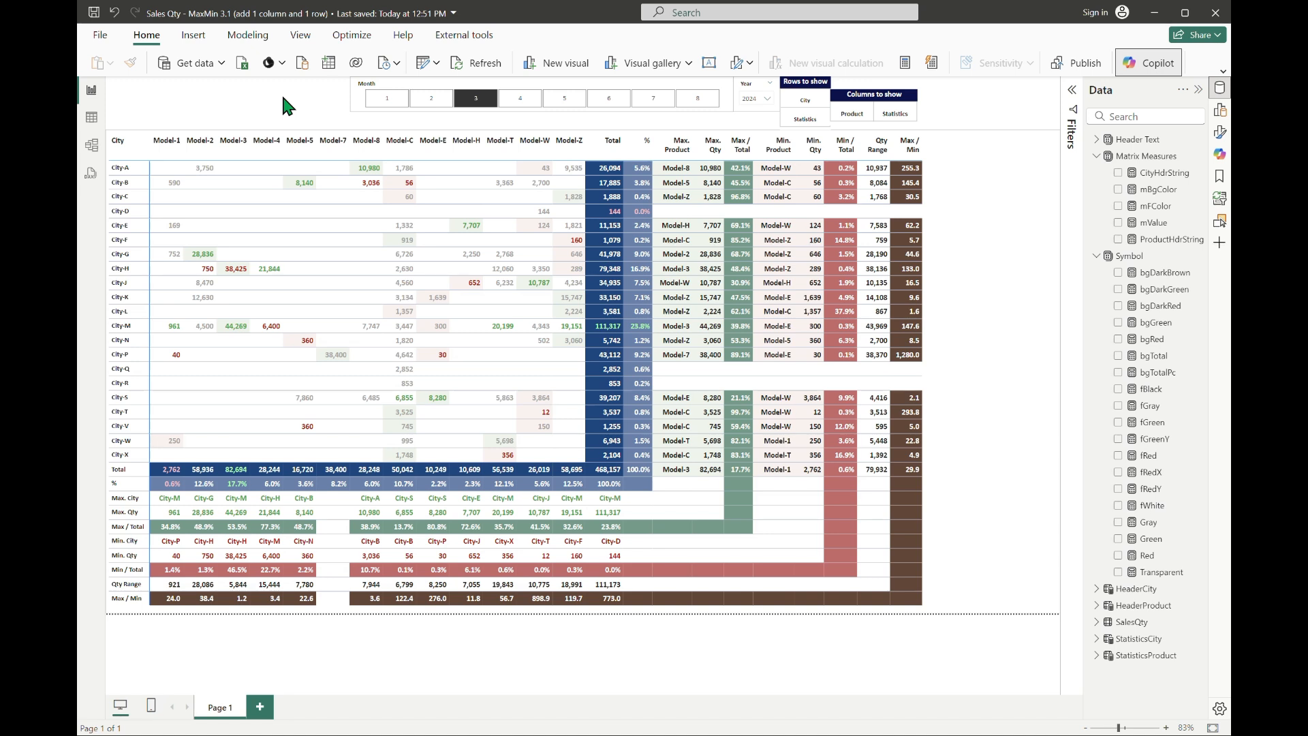
left_click(987, 198)
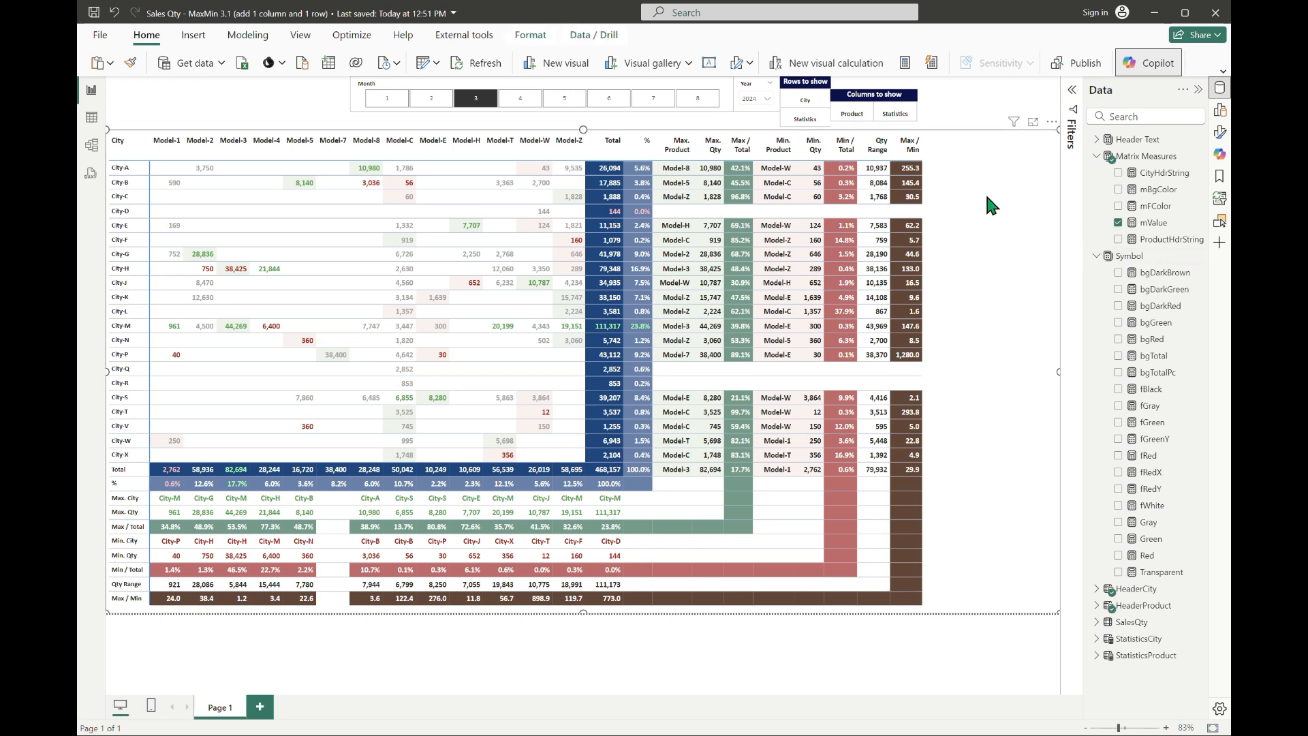
left_click(1219, 110)
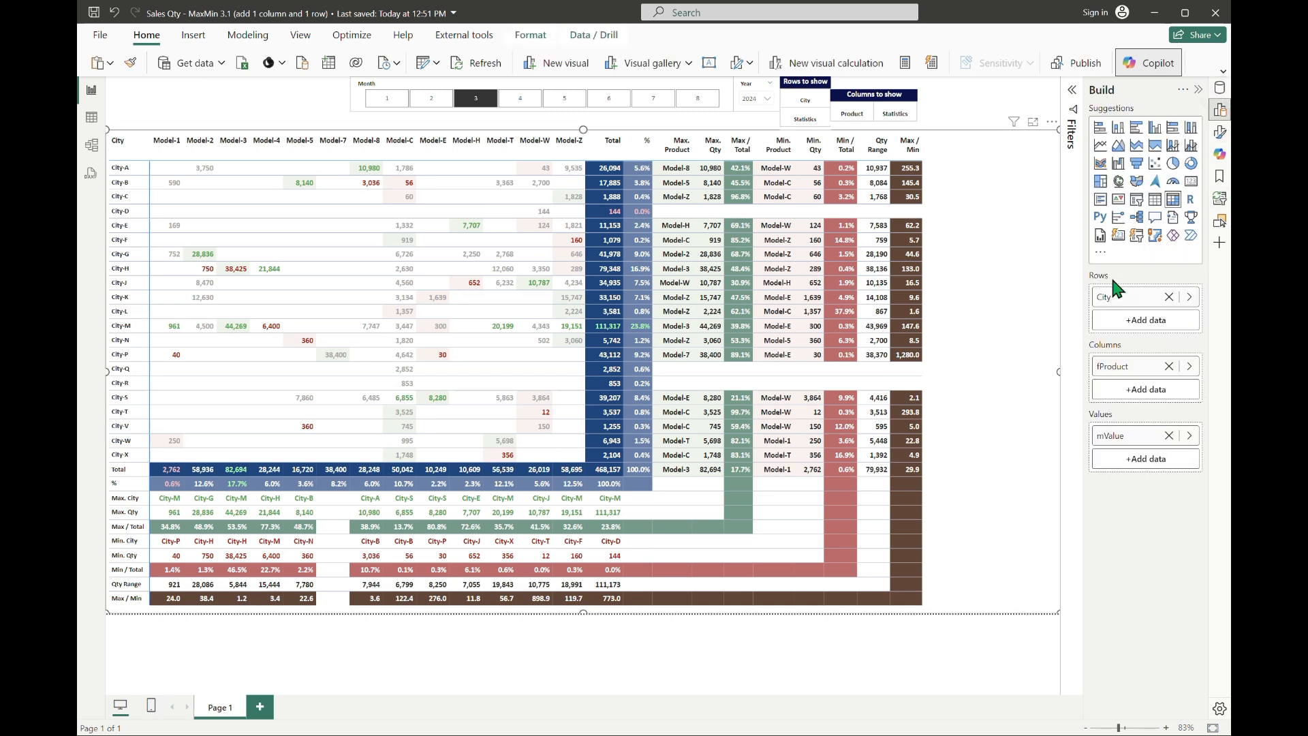